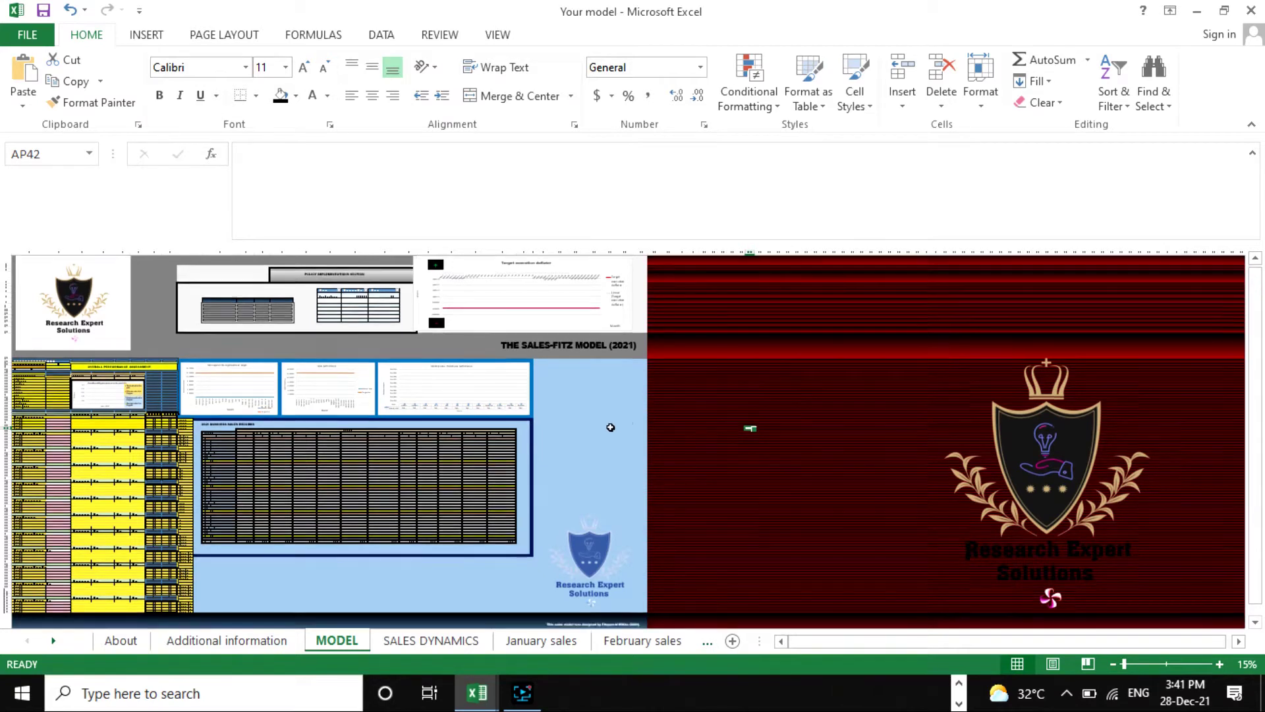
Examine the MODEL sheet's overall layout, including its performance tables, charts and sales record table.
scroll(567, 471, "up", 3)
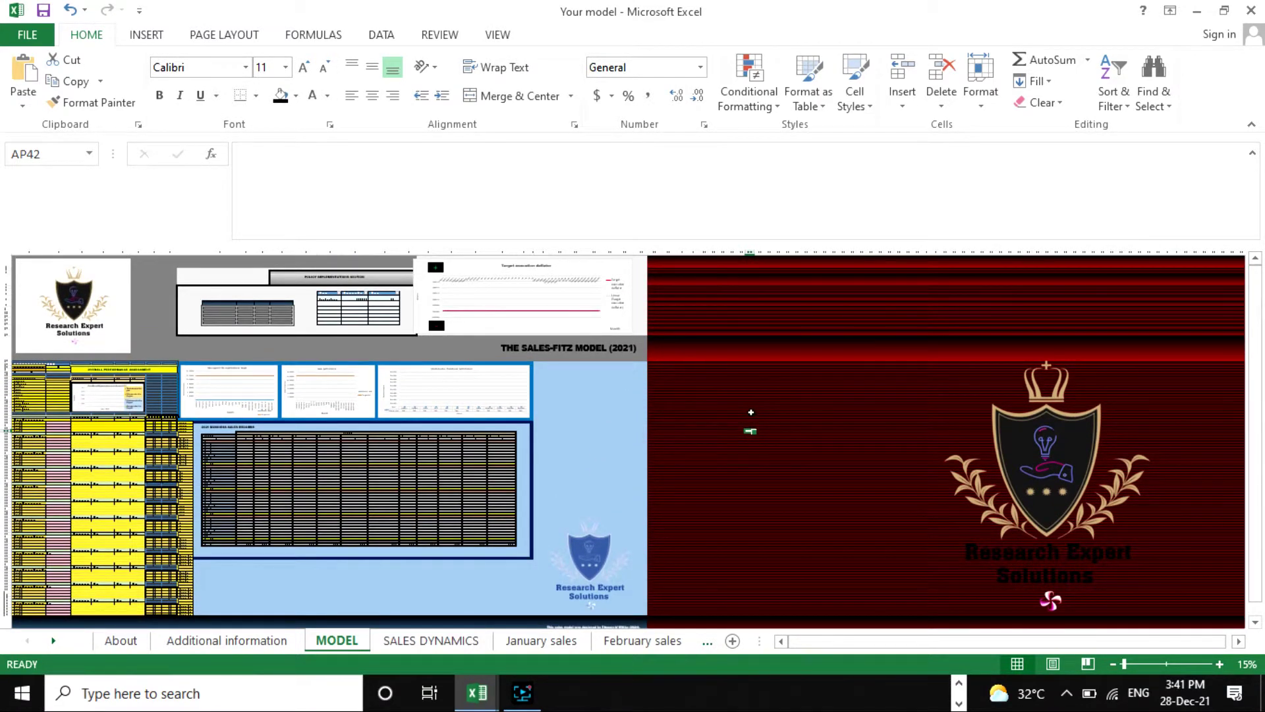
scroll(698, 415, "down", 2)
scroll(696, 416, "up", 2)
scroll(553, 402, "down", 2)
scroll(553, 402, "up", 2)
scroll(575, 419, "down", 2)
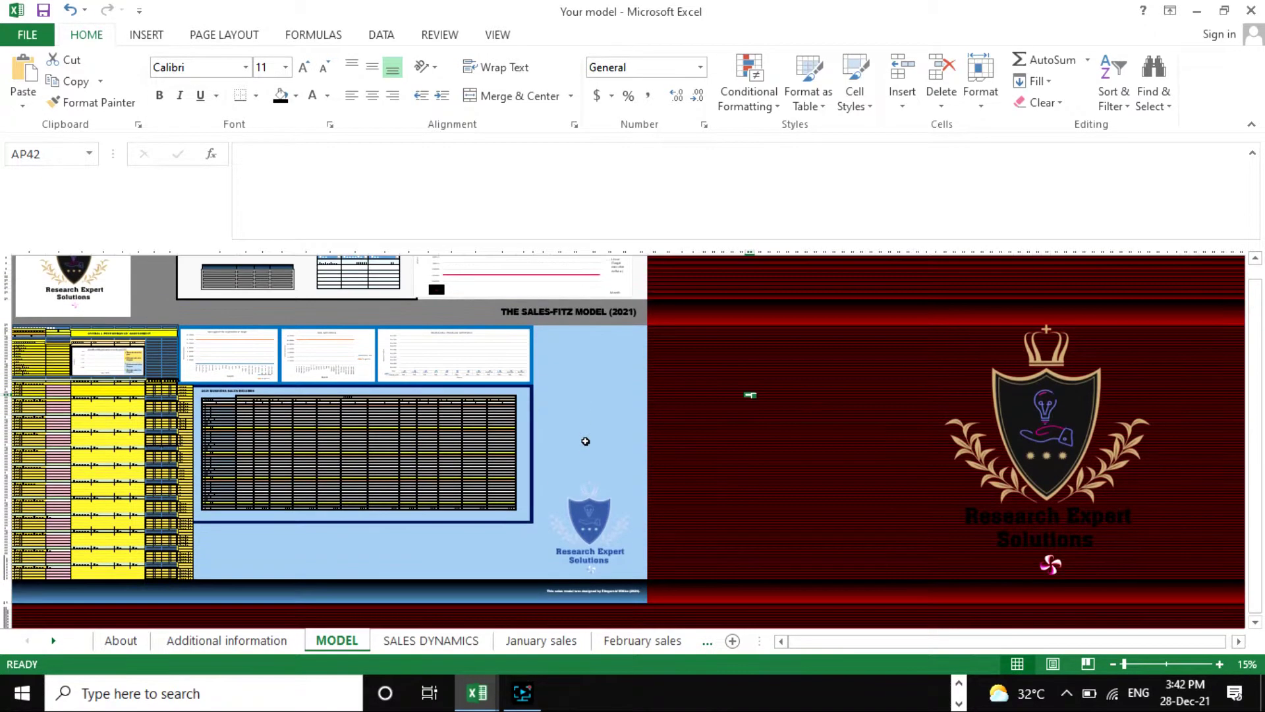
scroll(585, 441, "up", 1)
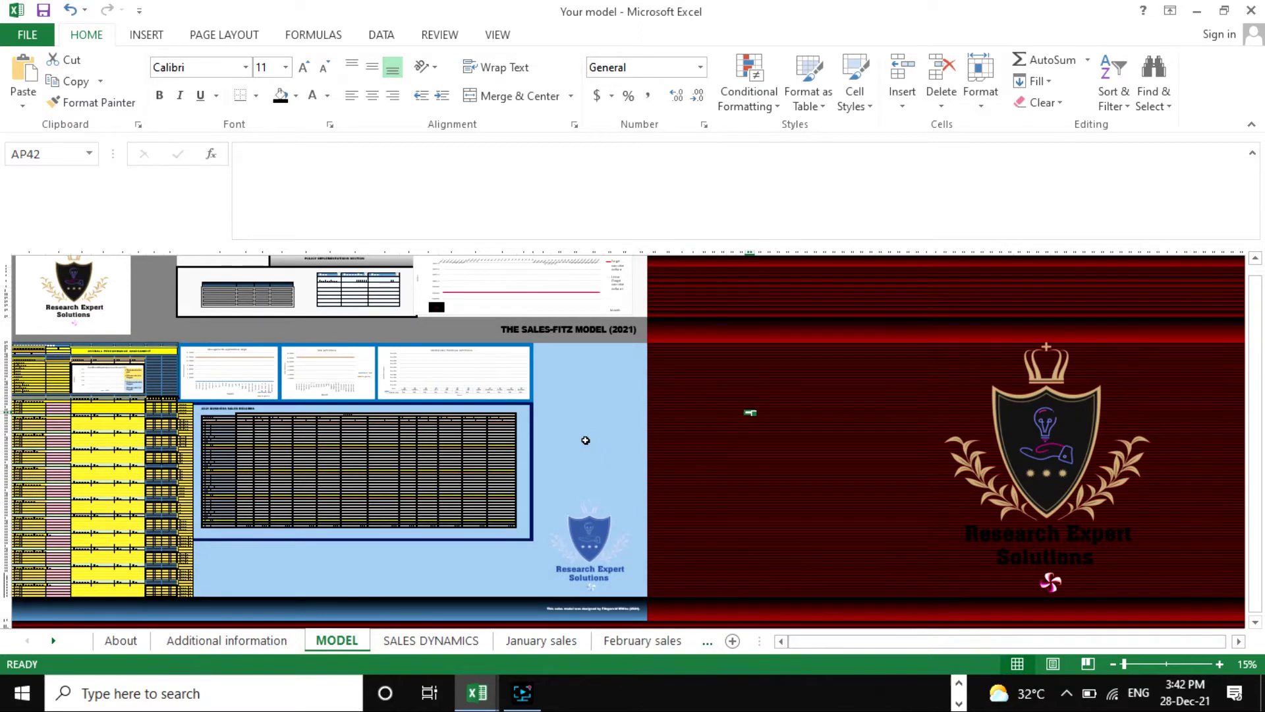
scroll(584, 438, "up", 1)
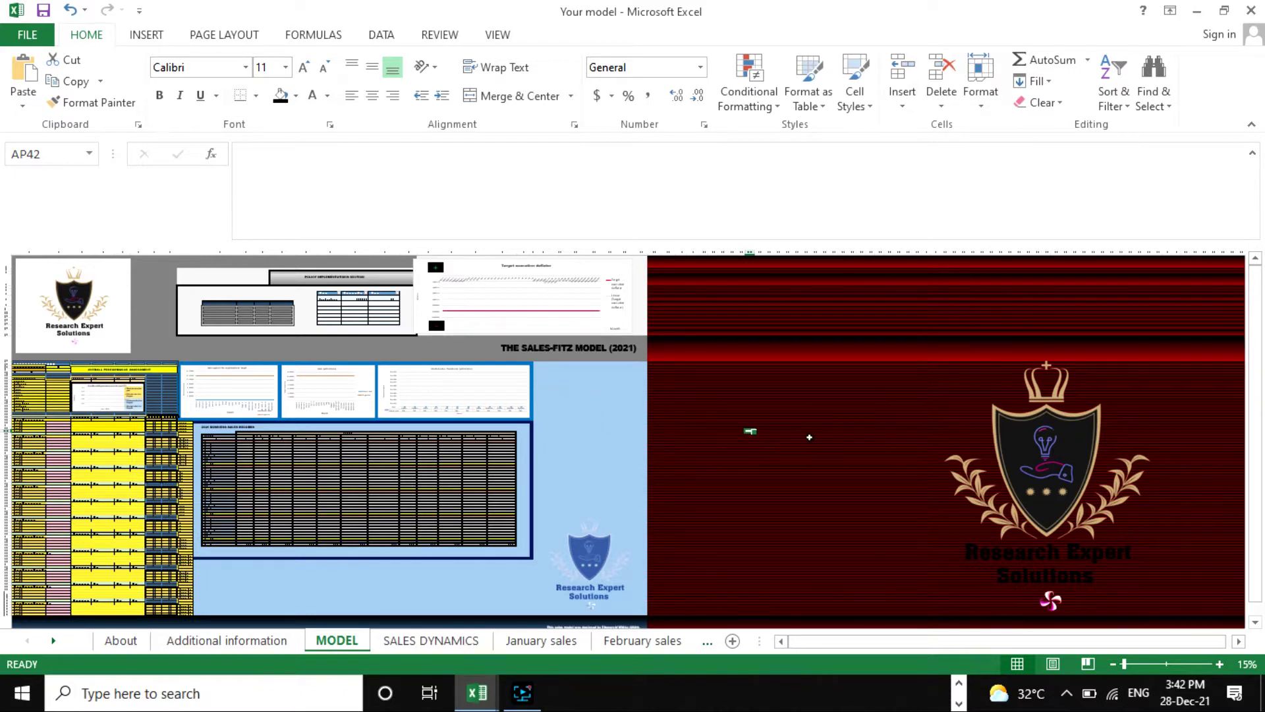
scroll(610, 520, "down", 3)
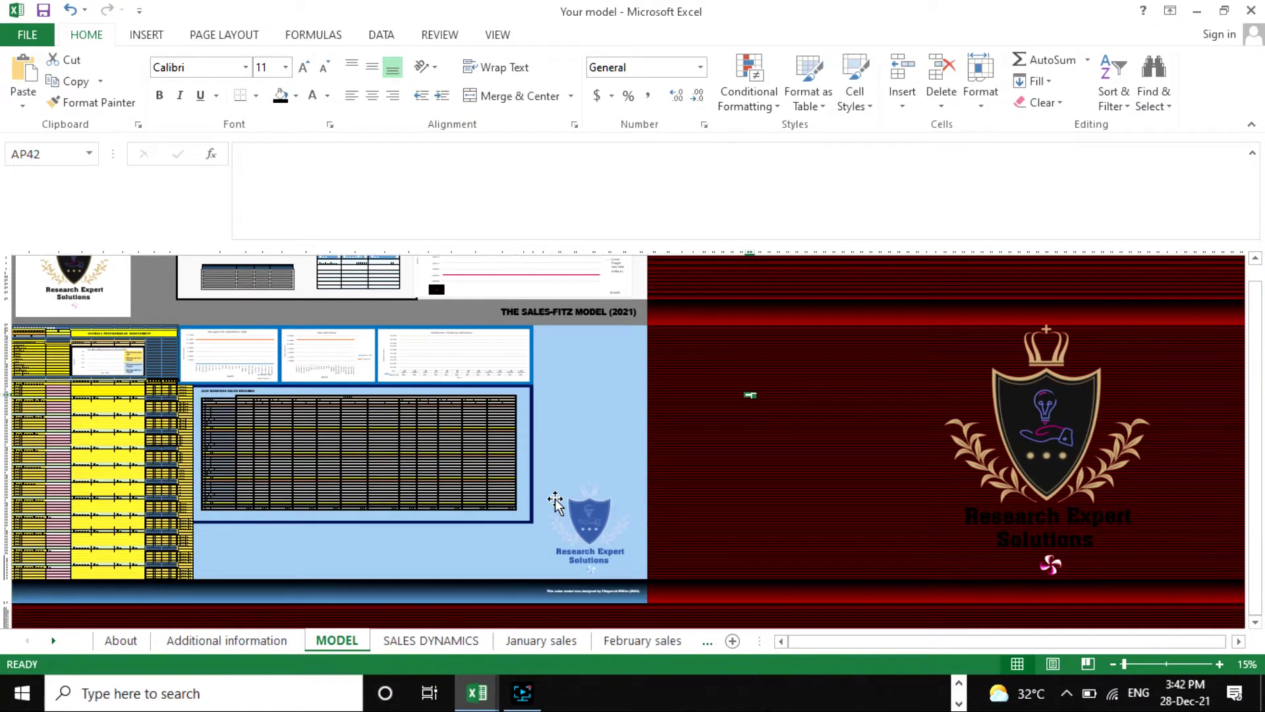
scroll(557, 501, "up", 2)
scroll(1034, 435, "up", 2)
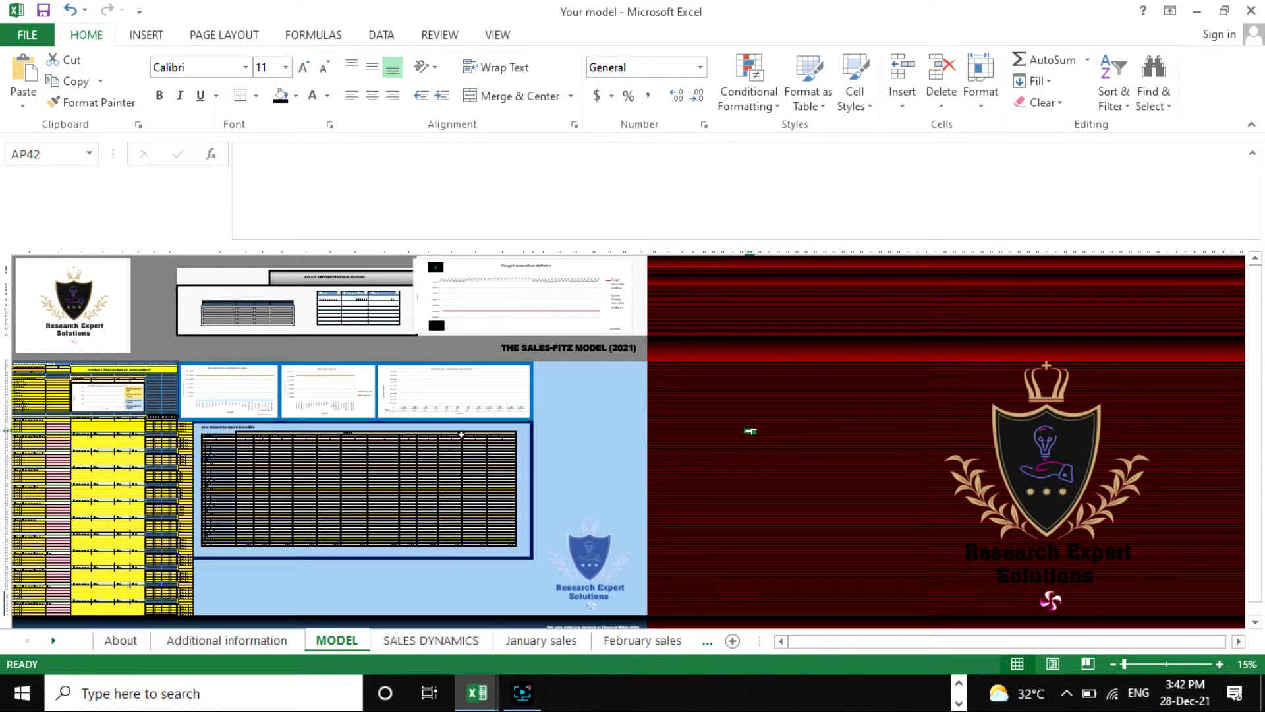
scroll(659, 533, "down", 1)
scroll(633, 531, "up", 1)
Open the About sheet and read the copyright notice and the description of The Sales-Fitz Model v1.0.
left_click(116, 643)
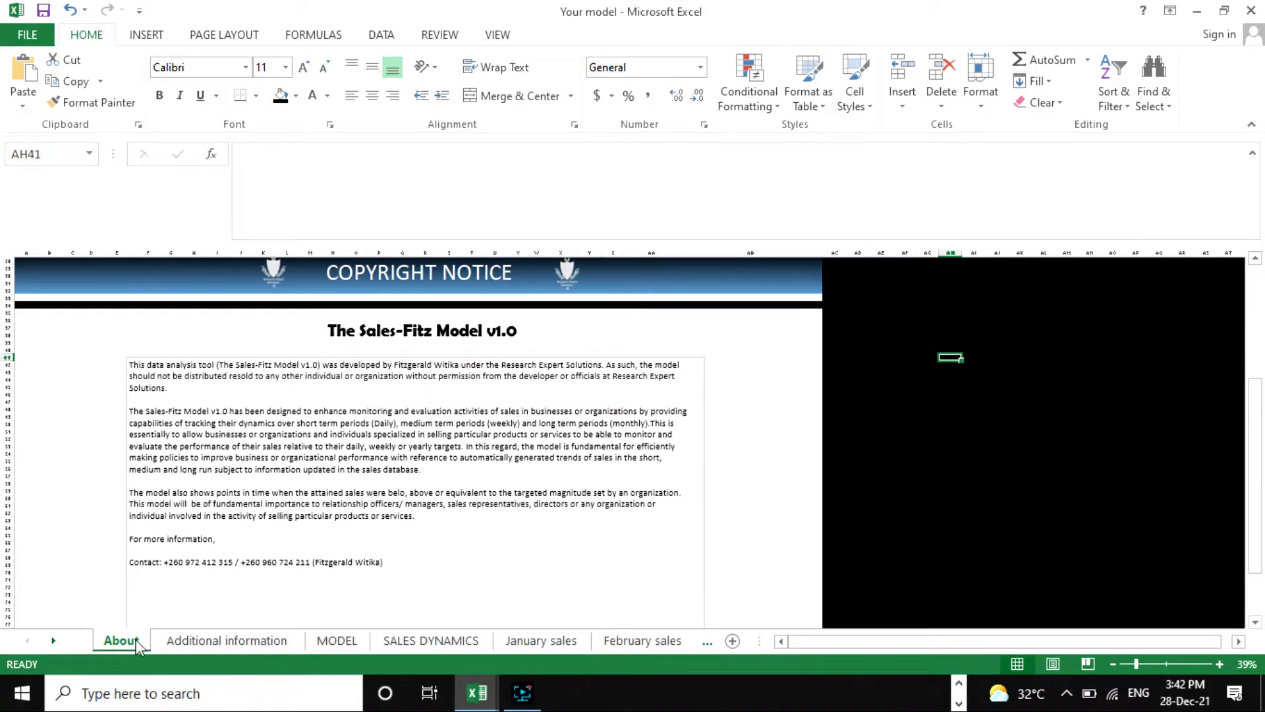
scroll(429, 435, "up", 5)
scroll(432, 412, "up", 3)
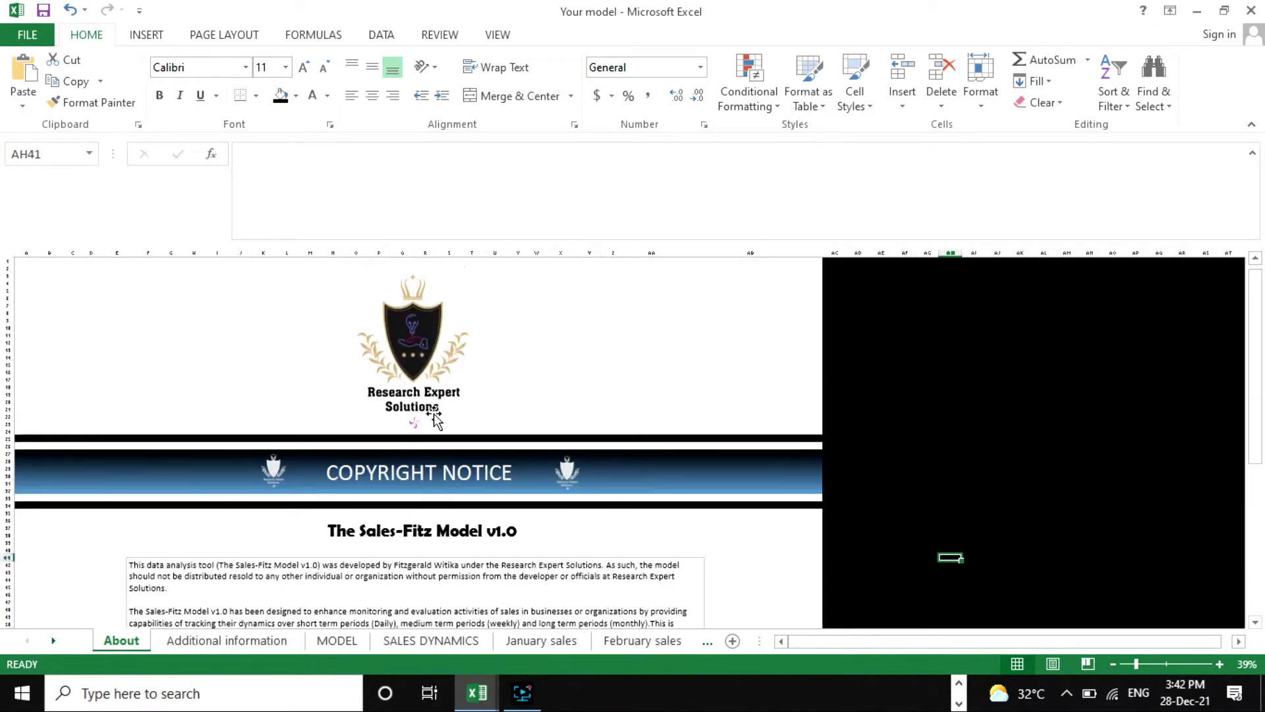
scroll(432, 414, "down", 5)
scroll(433, 414, "up", 3)
scroll(433, 414, "down", 3)
scroll(434, 415, "up", 3)
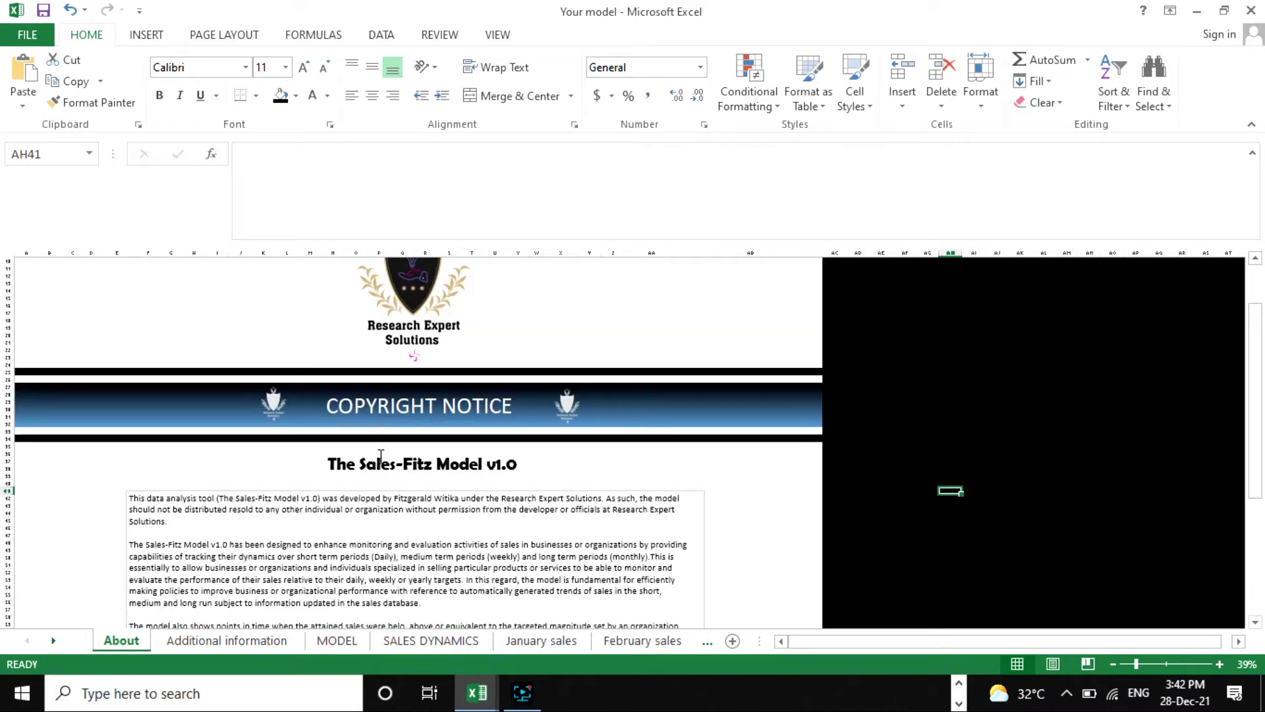
scroll(384, 453, "down", 4)
scroll(395, 448, "up", 7)
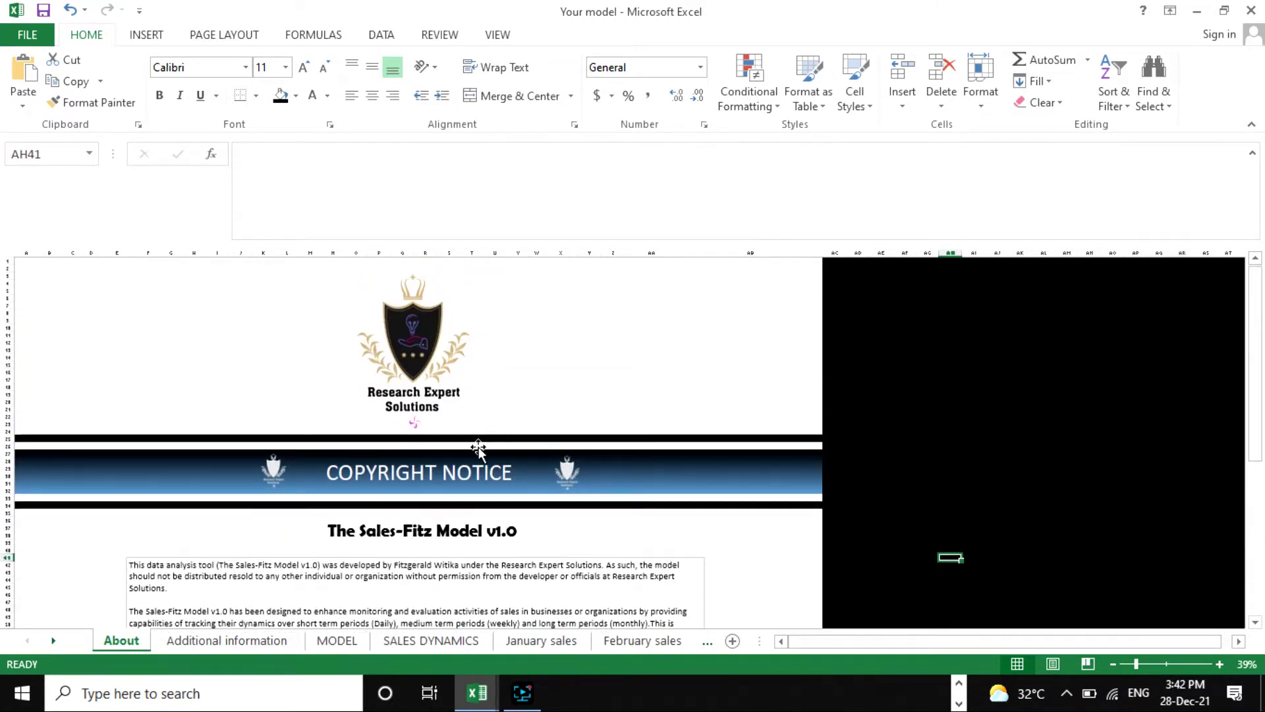
scroll(477, 445, "down", 5)
scroll(477, 448, "down", 3)
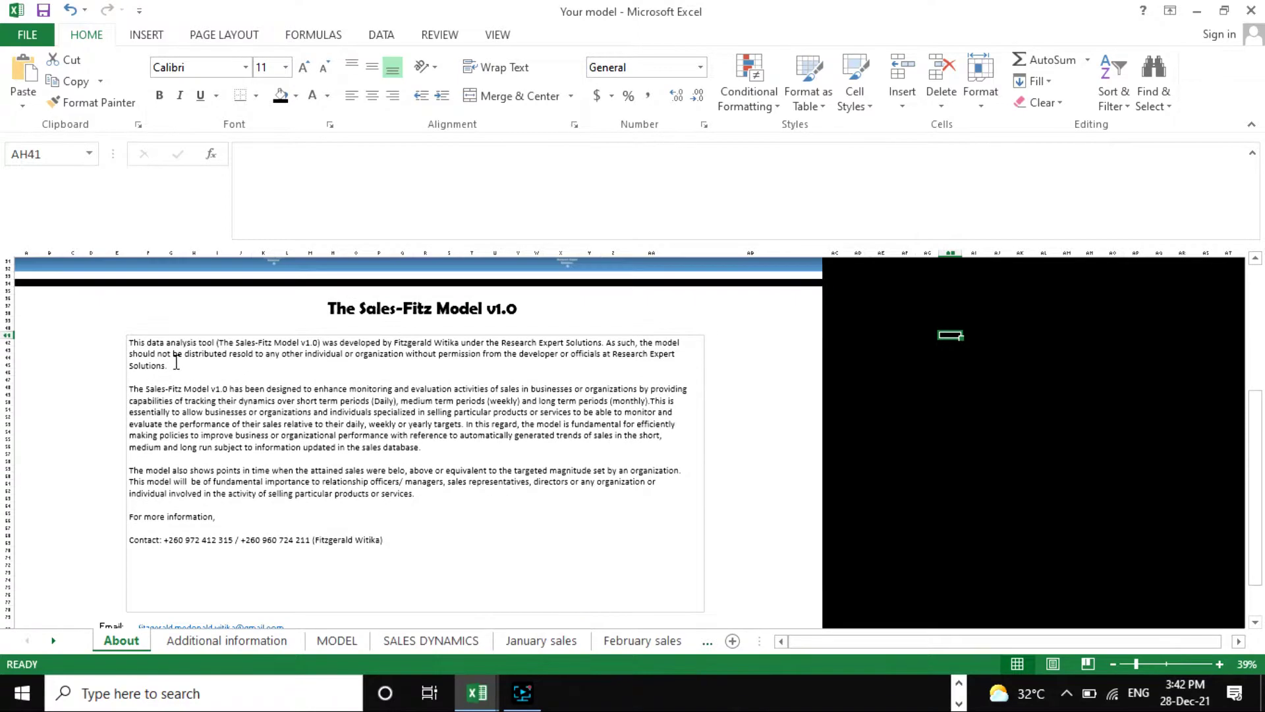
scroll(177, 363, "down", 1)
scroll(232, 454, "up", 2)
scroll(270, 422, "down", 2)
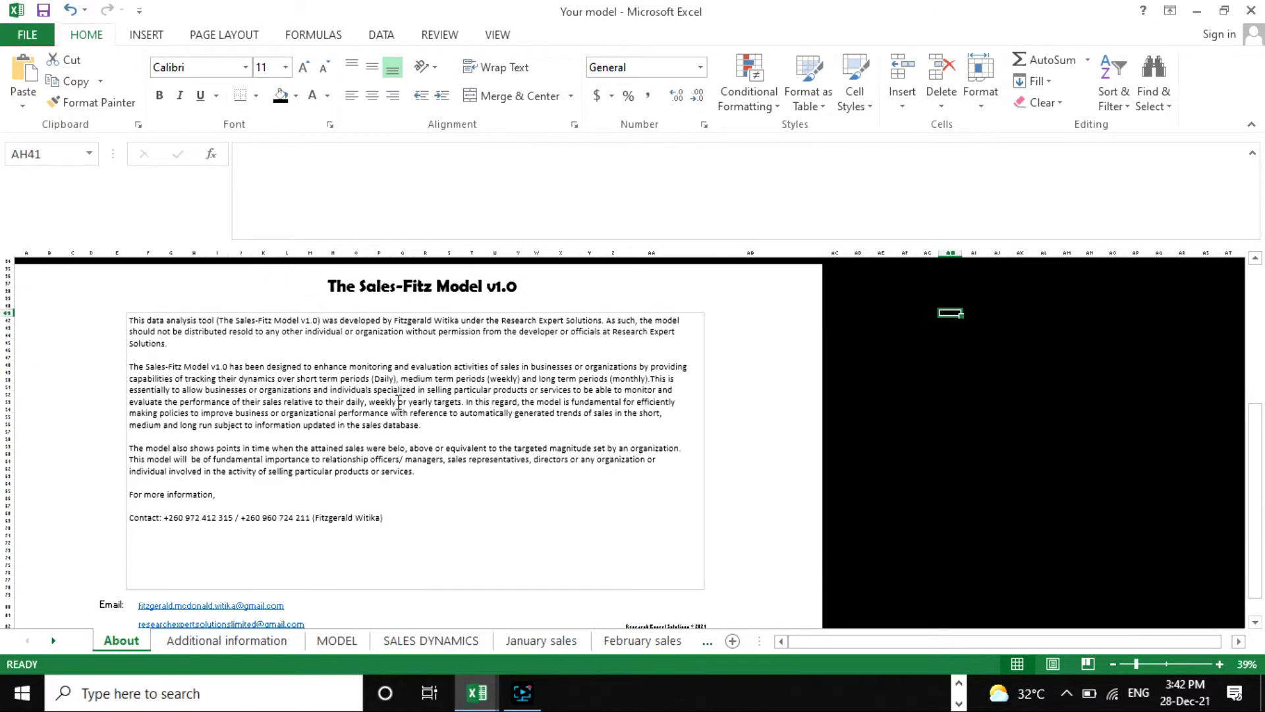
scroll(252, 409, "up", 1)
scroll(402, 438, "up", 2)
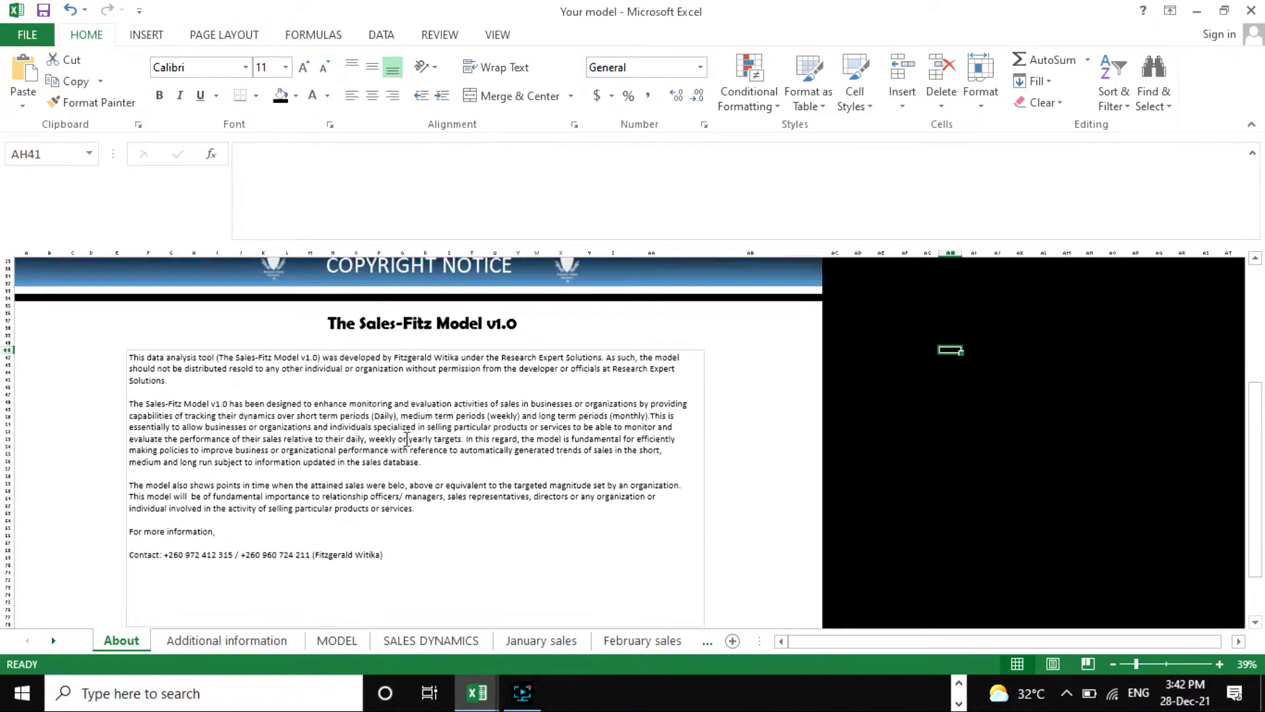
scroll(405, 441, "down", 2)
scroll(407, 441, "up", 2)
scroll(408, 442, "down", 3)
scroll(405, 443, "up", 7)
scroll(404, 442, "down", 10)
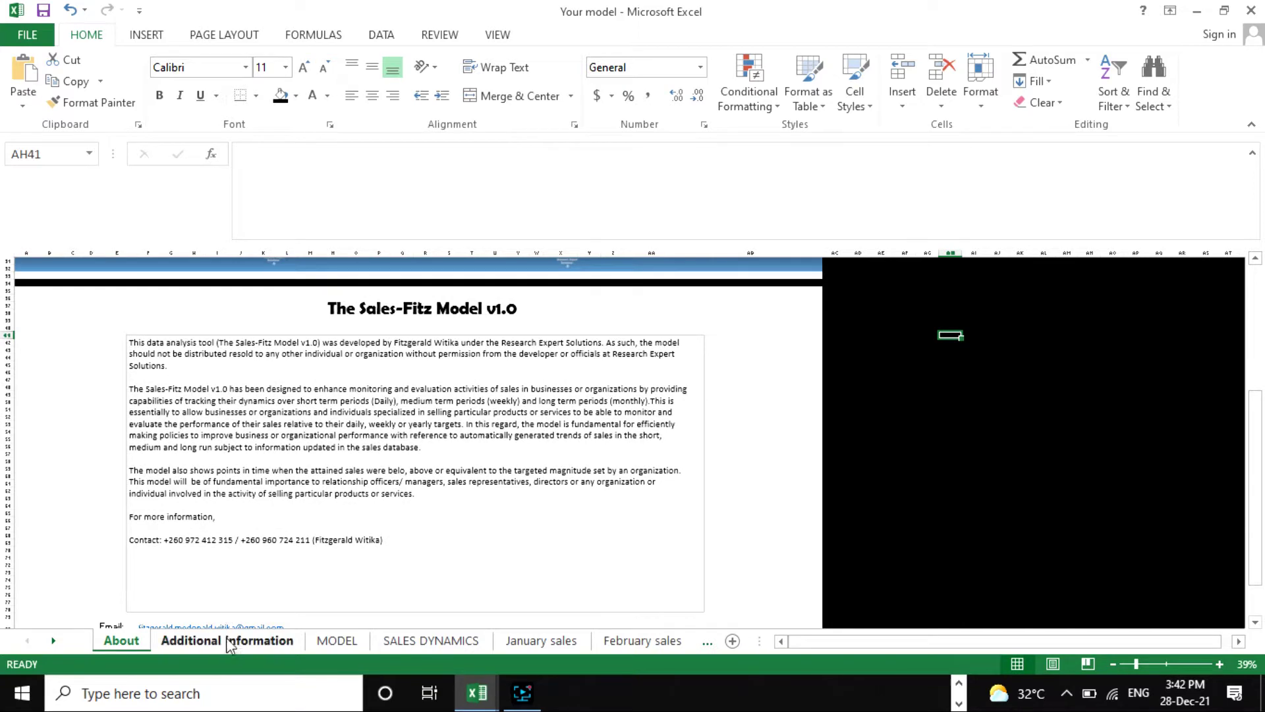
Open the Additional information sheet and read the model modification note, contact details and data analysis services notice.
left_click(216, 648)
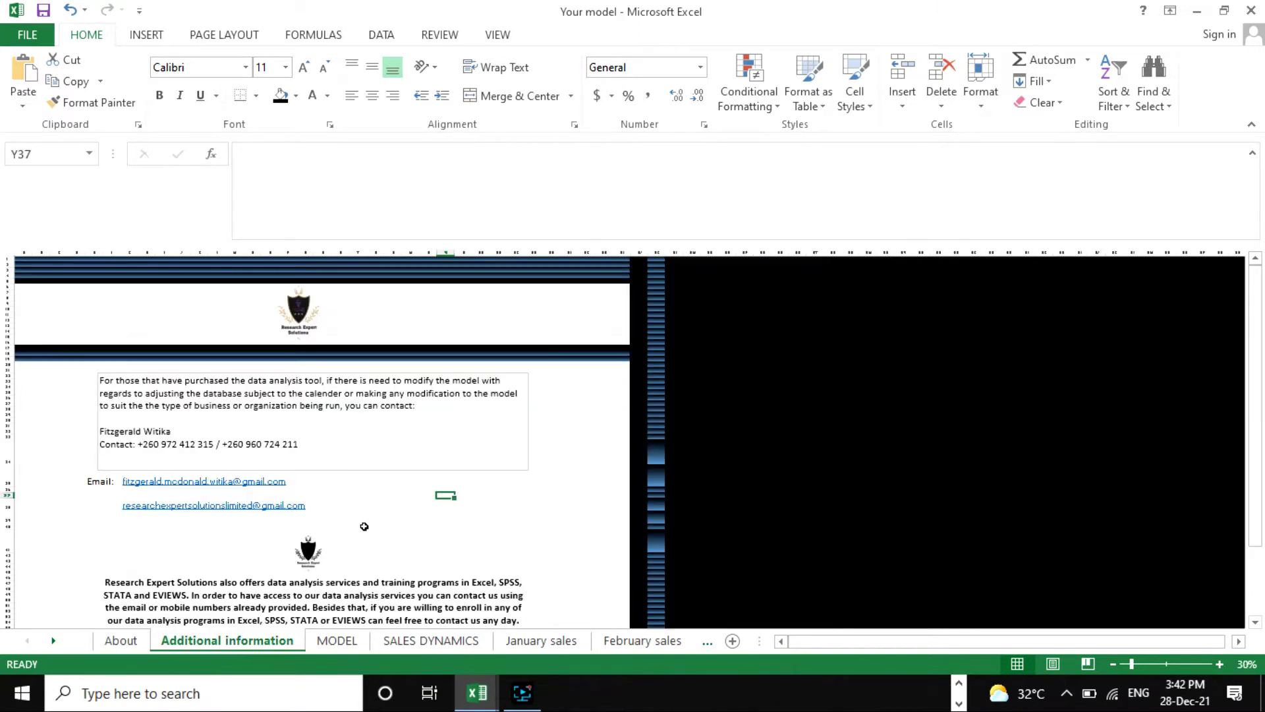
scroll(356, 517, "down", 2)
scroll(352, 513, "up", 2)
scroll(437, 481, "down", 4)
scroll(353, 486, "up", 4)
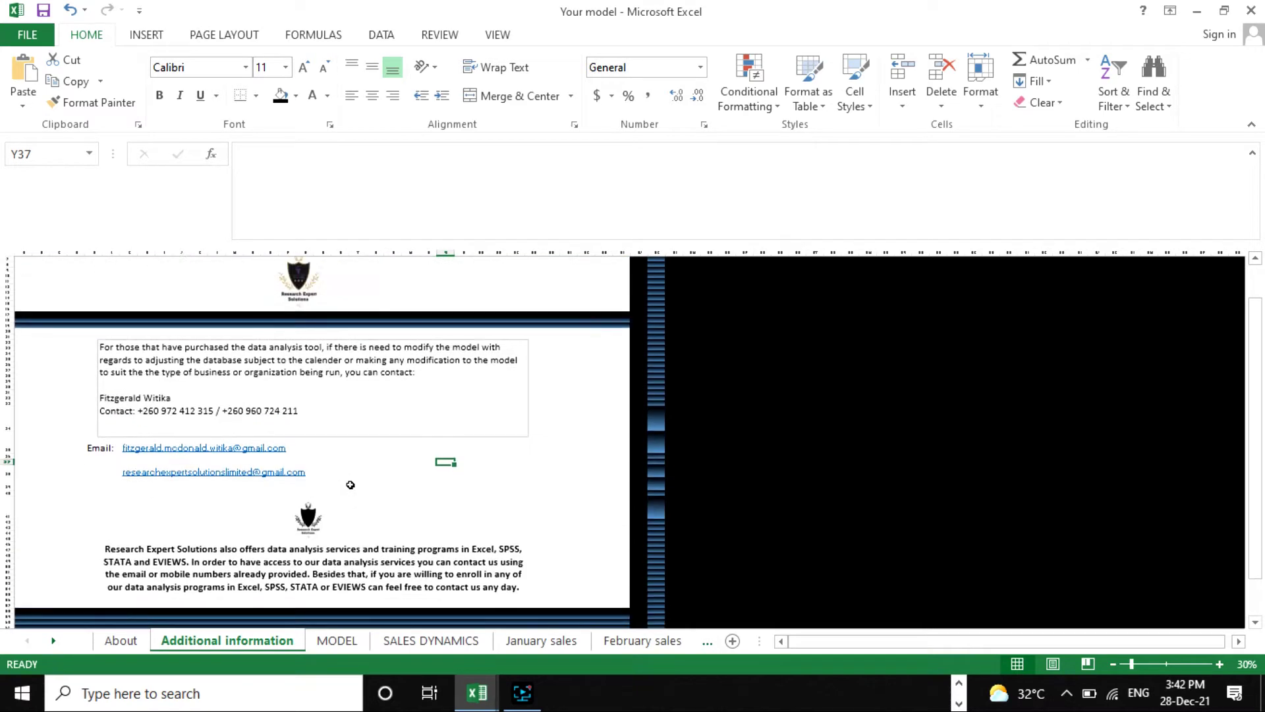
left_click(551, 490)
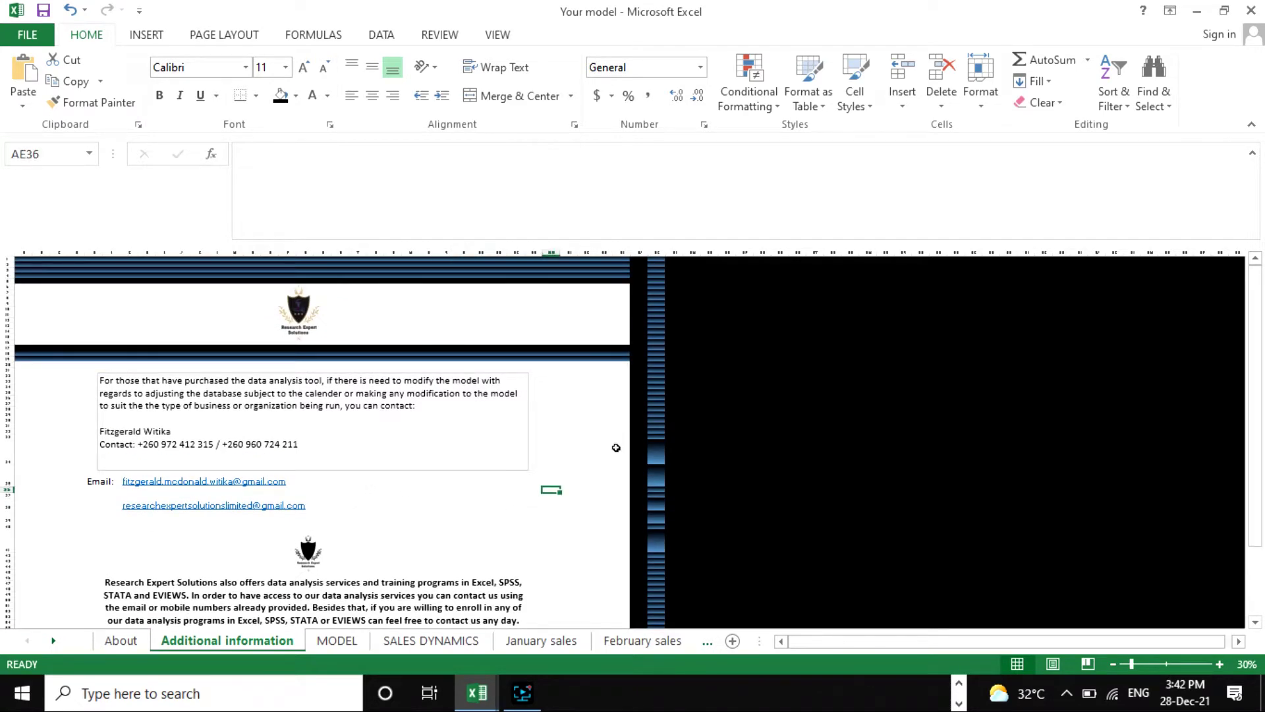
scroll(503, 432, "down", 2)
scroll(498, 432, "up", 2)
scroll(512, 435, "down", 3)
scroll(566, 448, "up", 2)
scroll(573, 459, "up", 2)
scroll(454, 494, "down", 1)
scroll(458, 501, "up", 1)
scroll(463, 489, "down", 2)
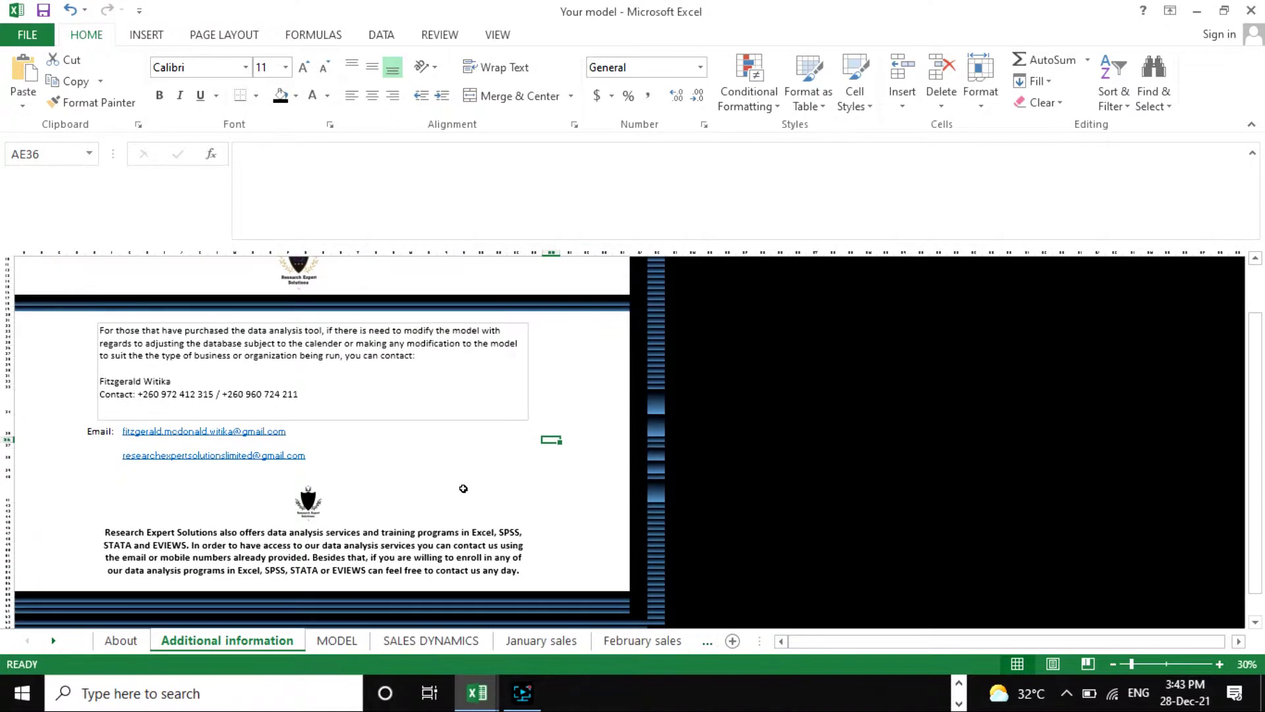
scroll(464, 489, "up", 2)
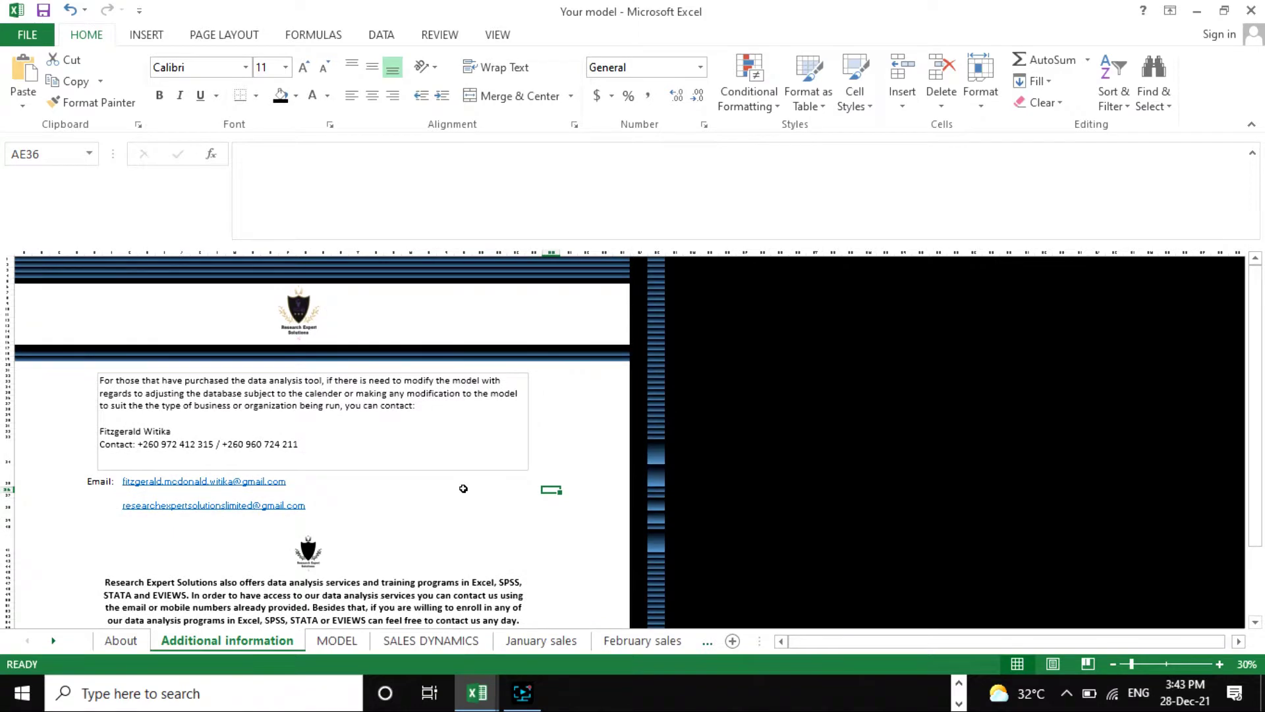
scroll(461, 484, "down", 5)
scroll(358, 473, "up", 5)
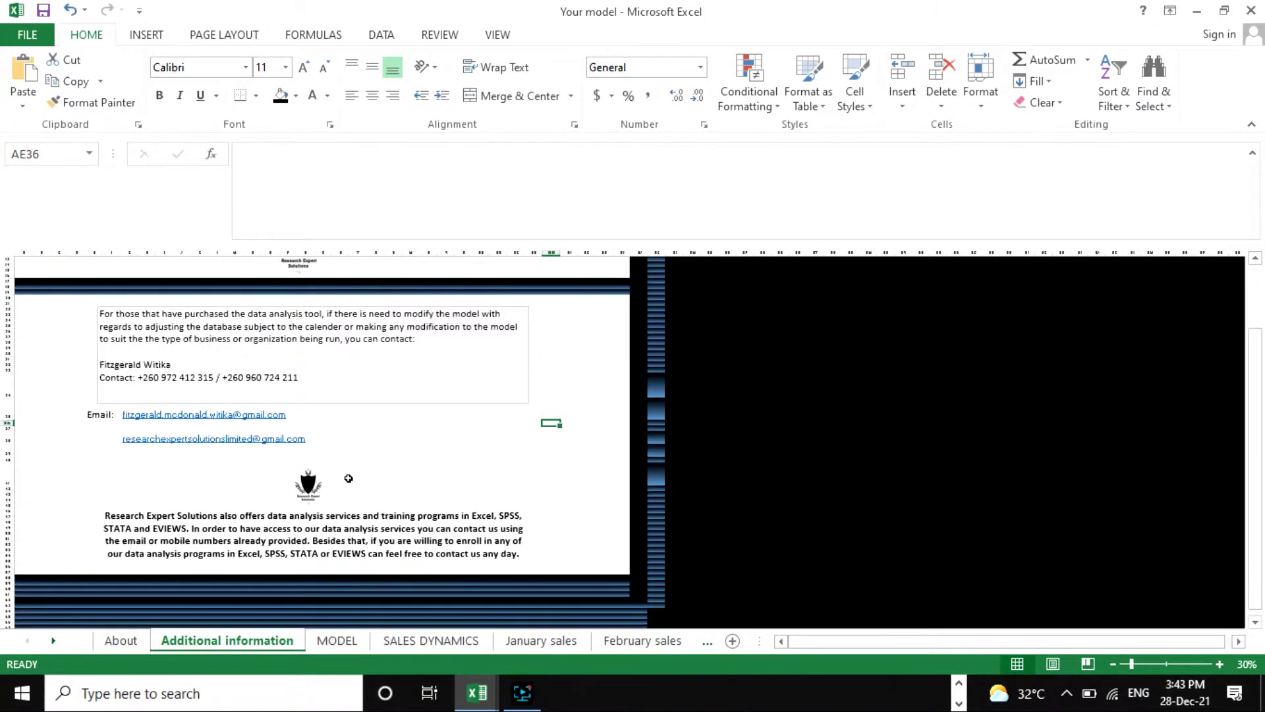
scroll(490, 523, "down", 2)
scroll(475, 515, "up", 2)
scroll(476, 516, "down", 2)
scroll(435, 501, "up", 2)
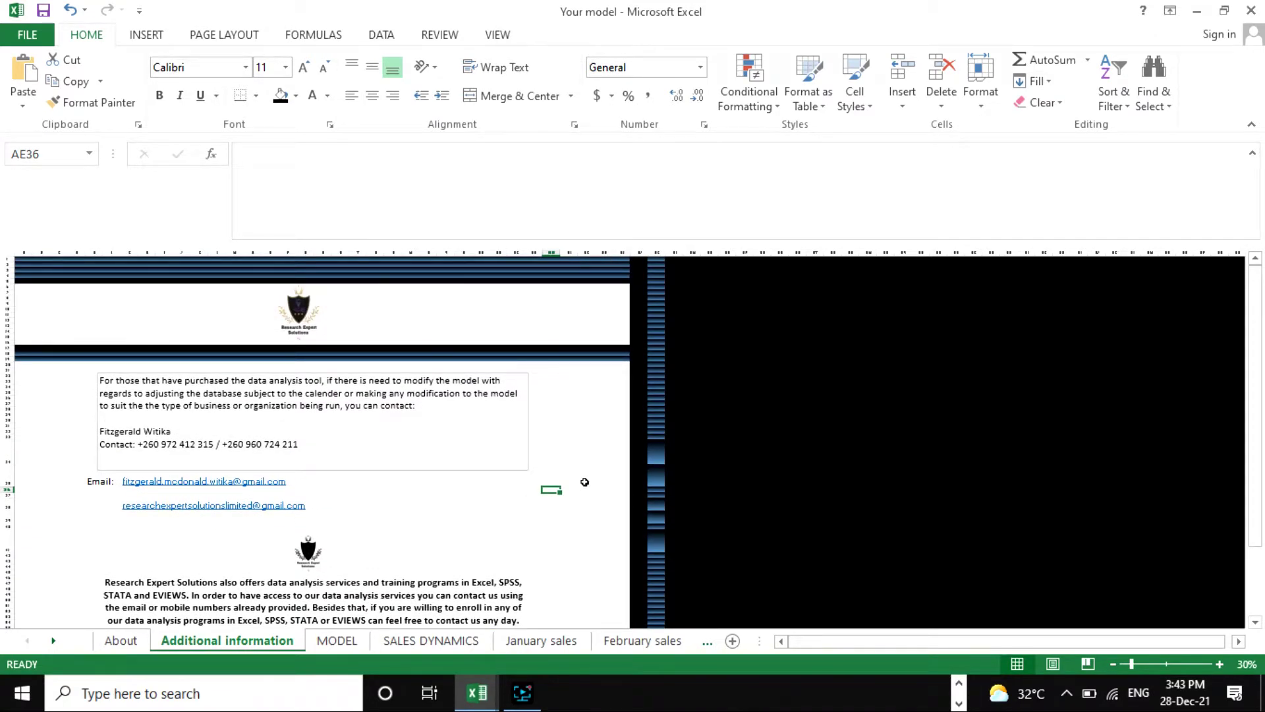
left_click(599, 450)
scroll(599, 450, "down", 2)
scroll(443, 475, "up", 1)
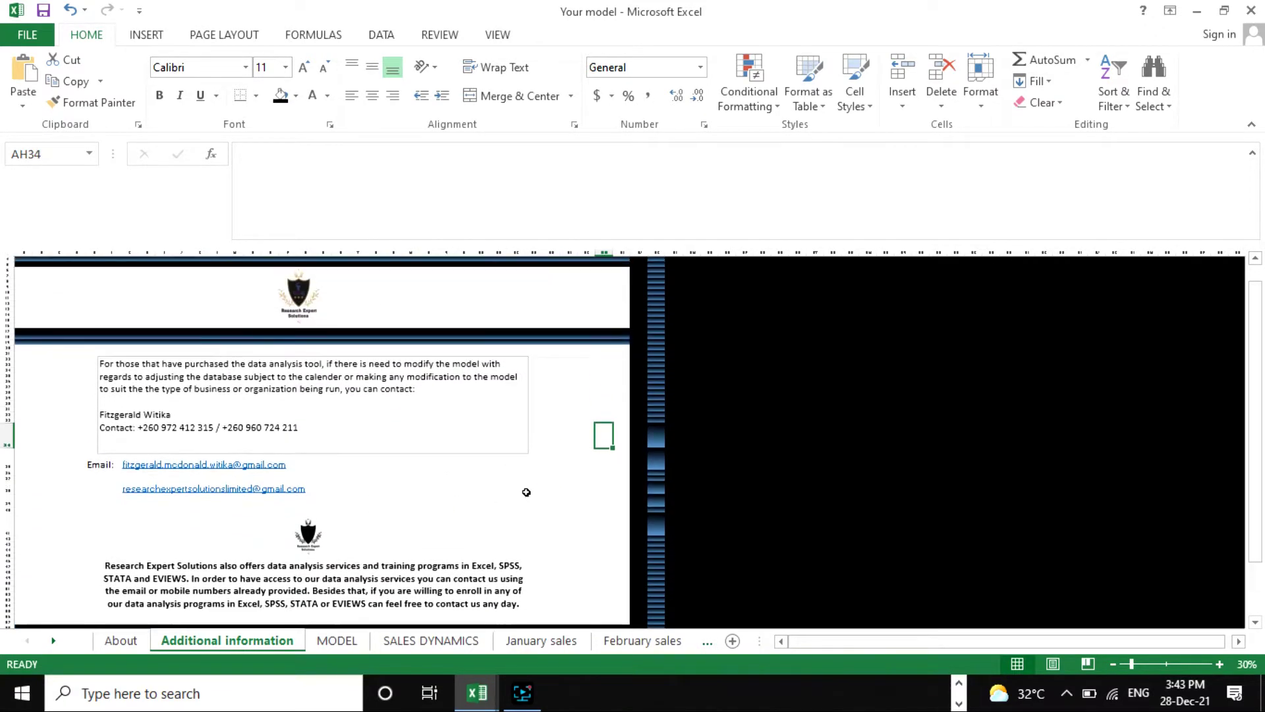
scroll(404, 451, "down", 1)
left_click(404, 451)
scroll(532, 459, "up", 2)
scroll(330, 435, "down", 2)
scroll(422, 455, "up", 2)
scroll(516, 476, "down", 2)
scroll(502, 486, "up", 2)
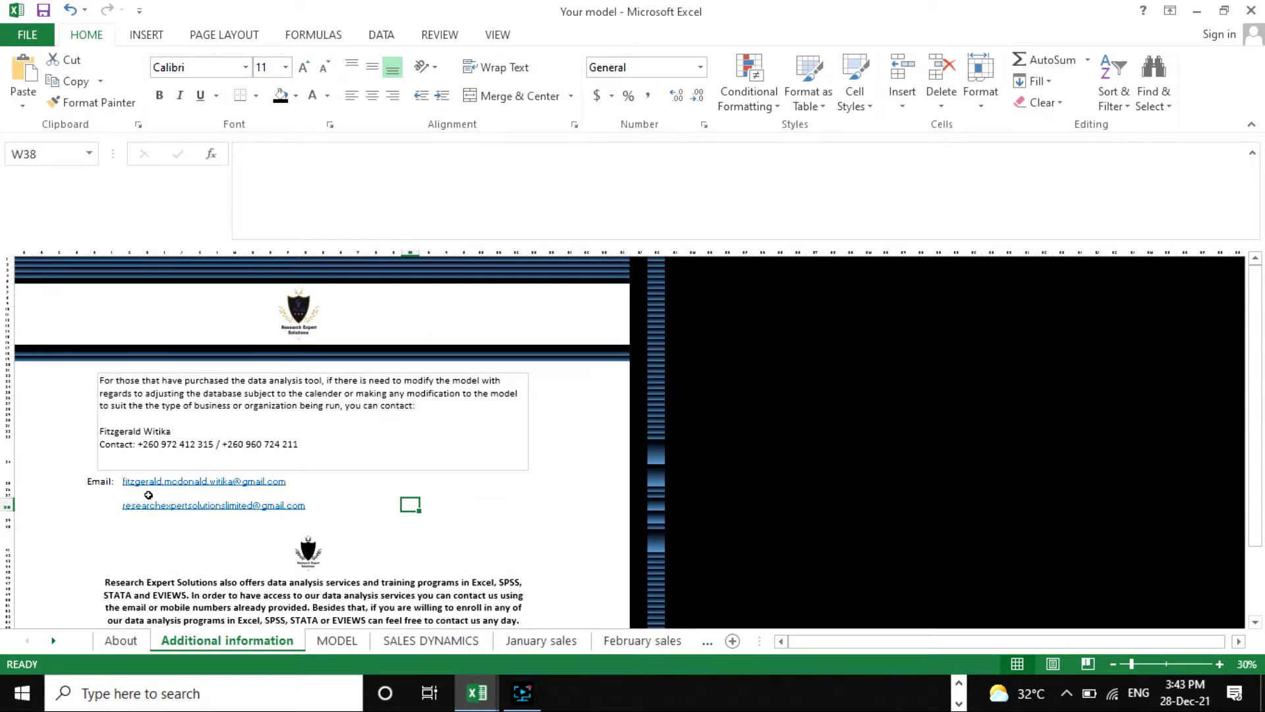
scroll(191, 475, "down", 1)
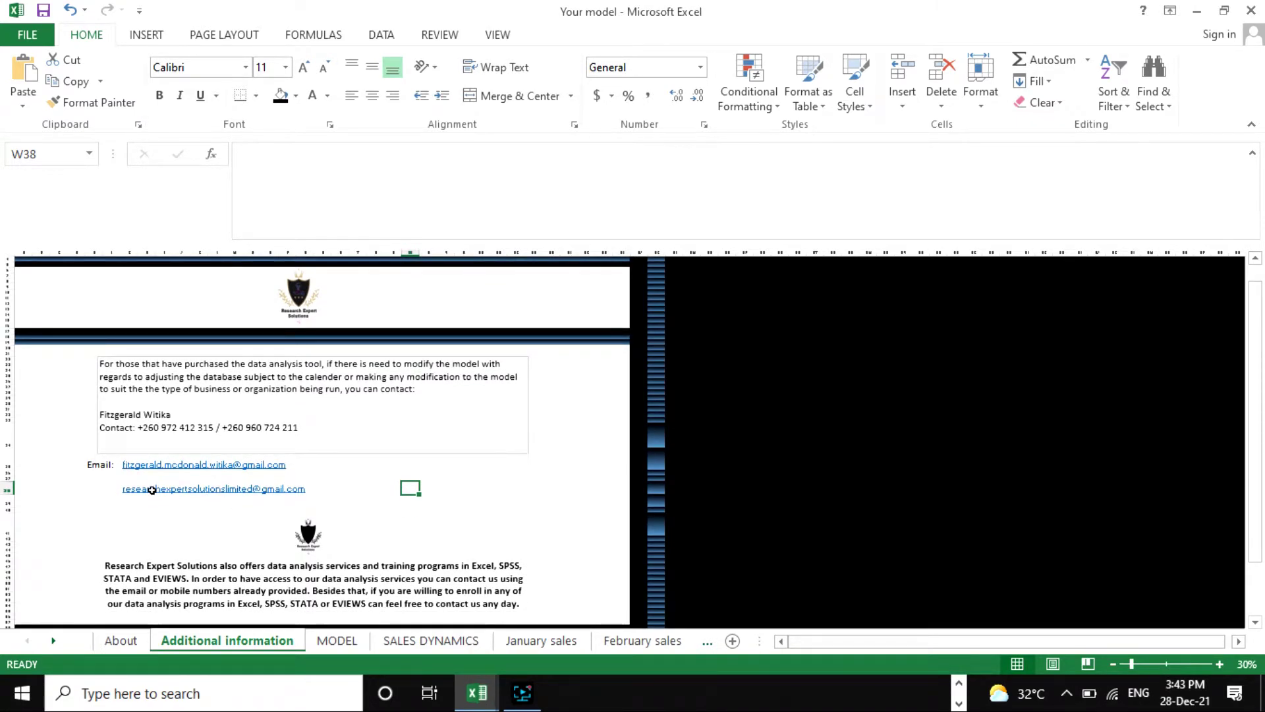
scroll(148, 468, "down", 3)
scroll(267, 465, "up", 1)
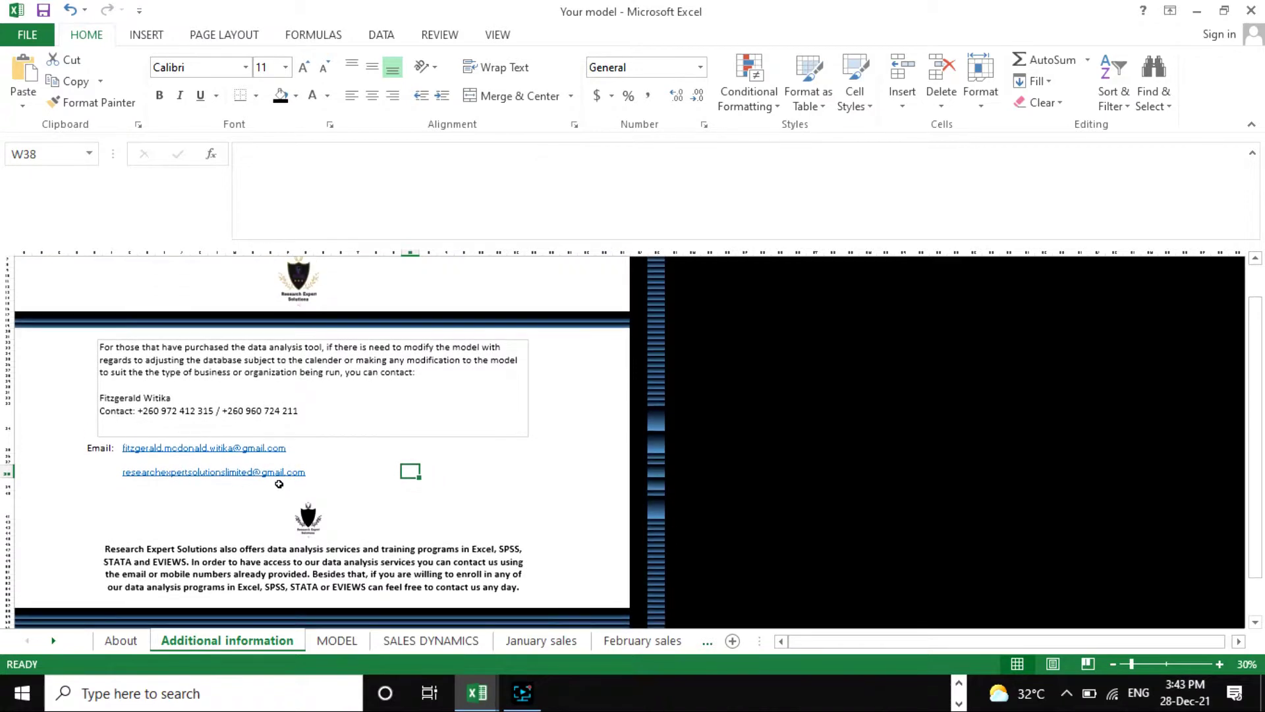
scroll(197, 471, "up", 1)
Highlight the contact phone numbers in the text box, and review the training programs paragraph beneath the email links.
left_click_drag(316, 444, 117, 446)
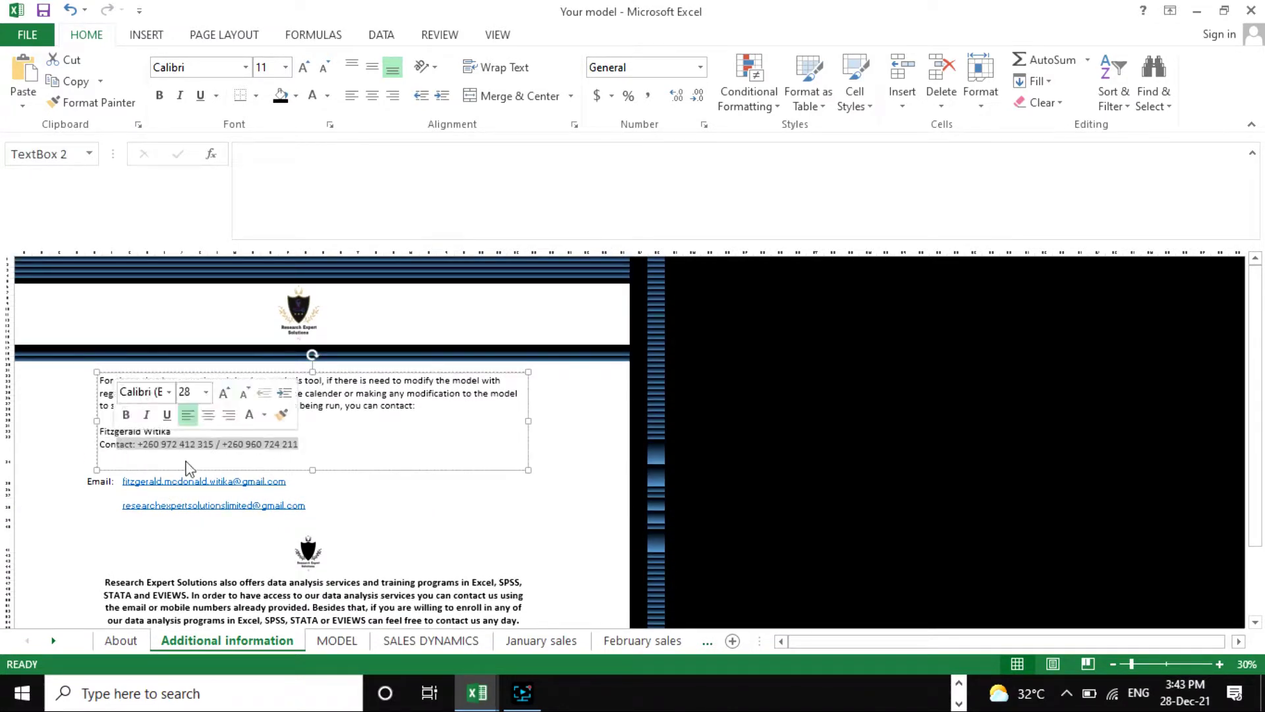
left_click(561, 458)
scroll(299, 438, "down", 3)
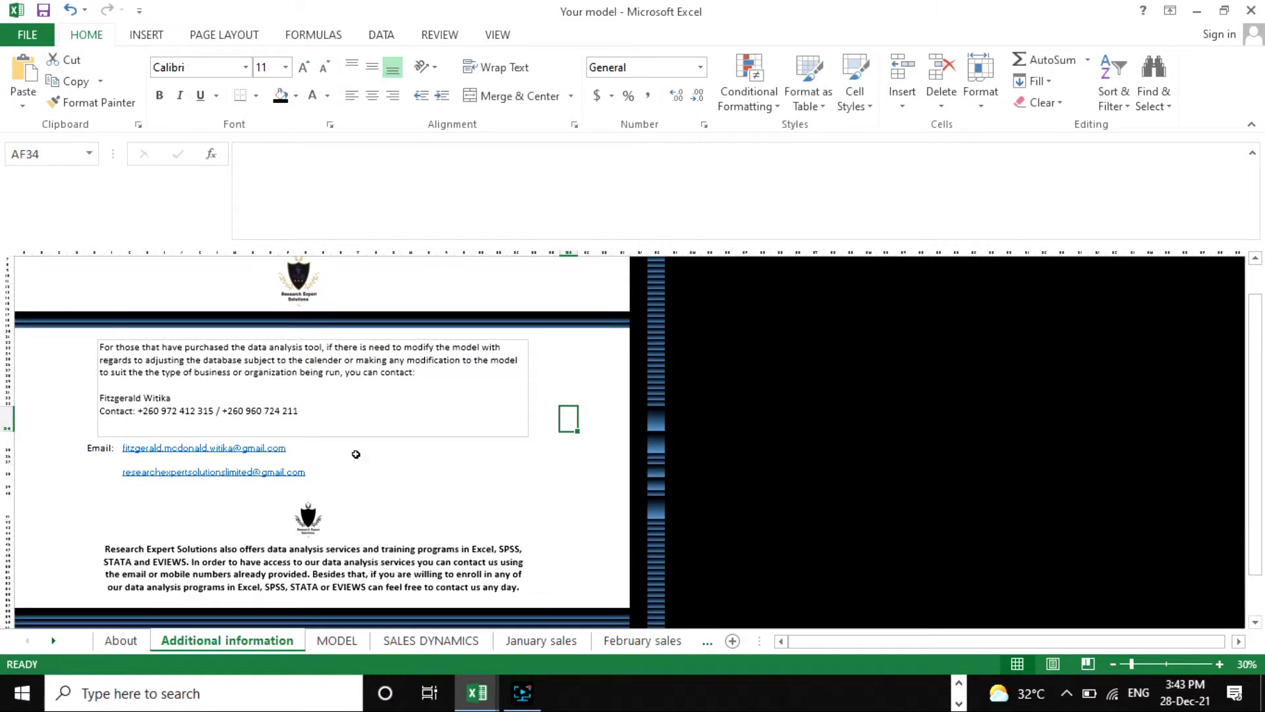
scroll(422, 491, "up", 1)
scroll(411, 484, "down", 1)
scroll(410, 487, "up", 2)
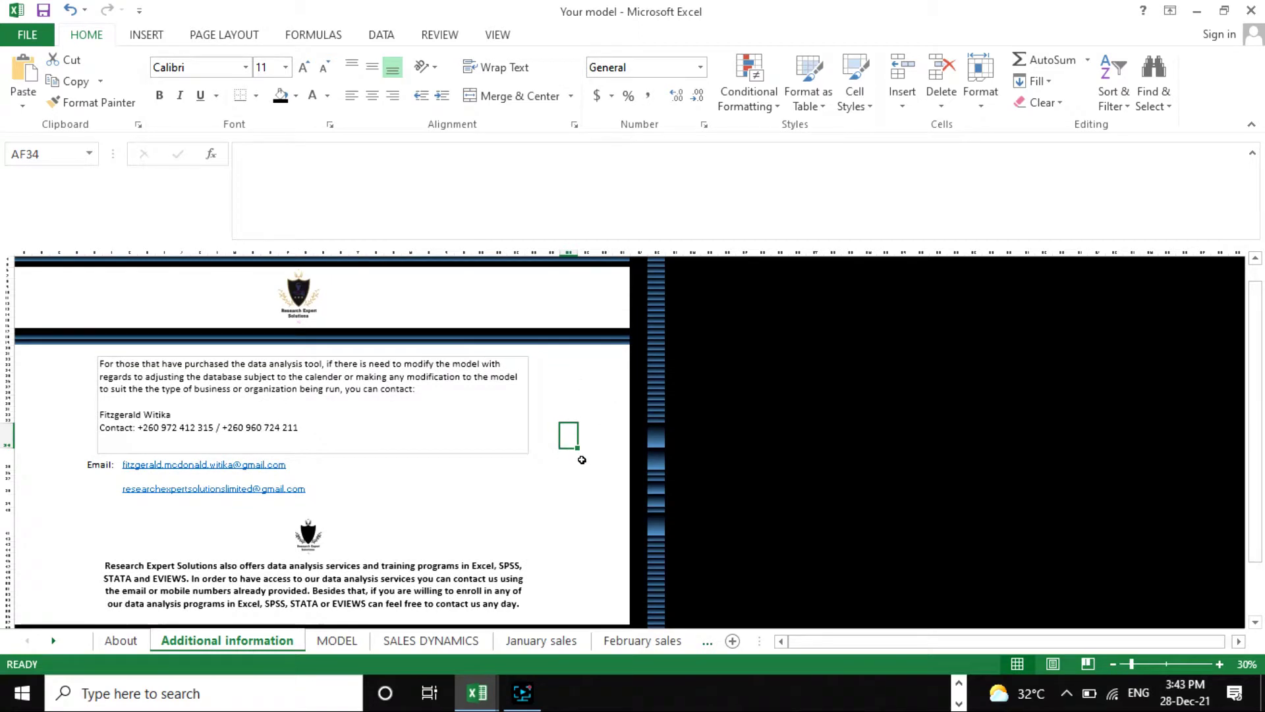
scroll(540, 475, "down", 3)
scroll(305, 460, "up", 2)
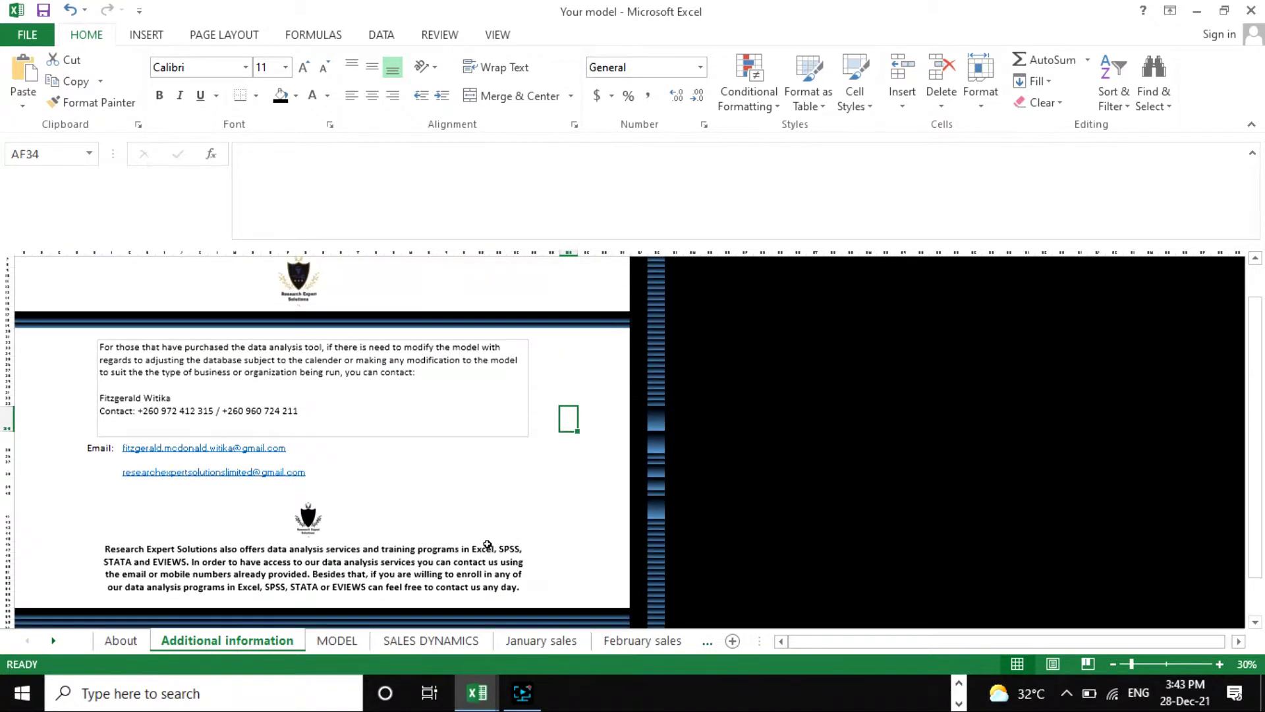
scroll(537, 586, "up", 1)
scroll(573, 566, "down", 4)
scroll(581, 545, "up", 4)
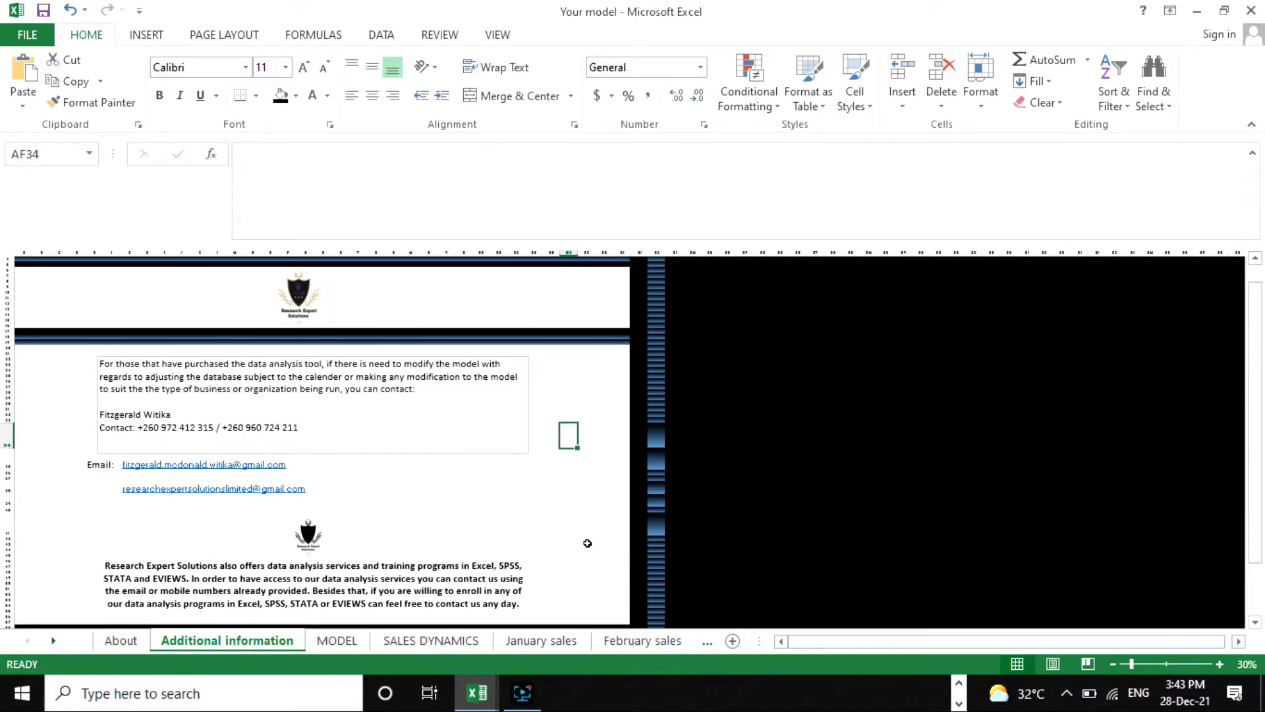
Open the January sales sheet and view its Week 1 sales tables.
left_click(541, 640)
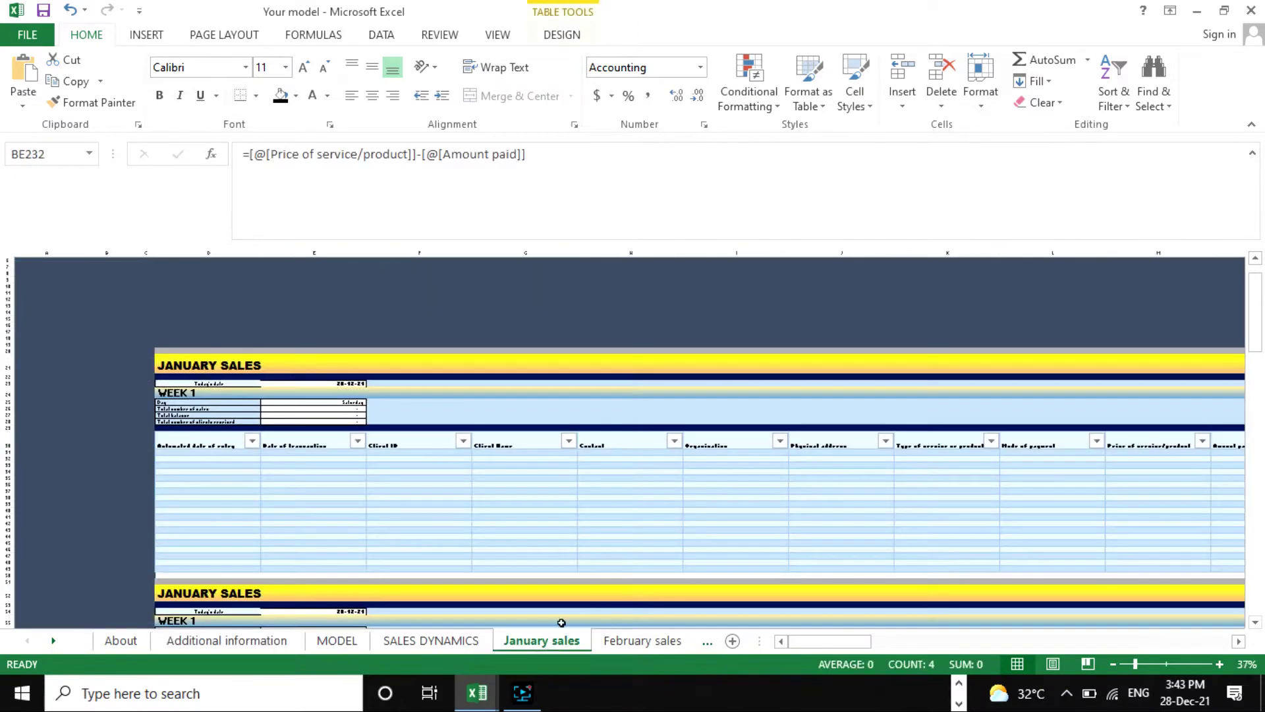
scroll(668, 486, "up", 1)
scroll(668, 486, "down", 3)
scroll(645, 552, "up", 2)
Go through the monthly sales sheets one after another from February to July.
left_click(638, 642)
left_click(706, 645)
left_click(706, 644)
left_click(706, 644)
left_click(706, 645)
left_click(706, 644)
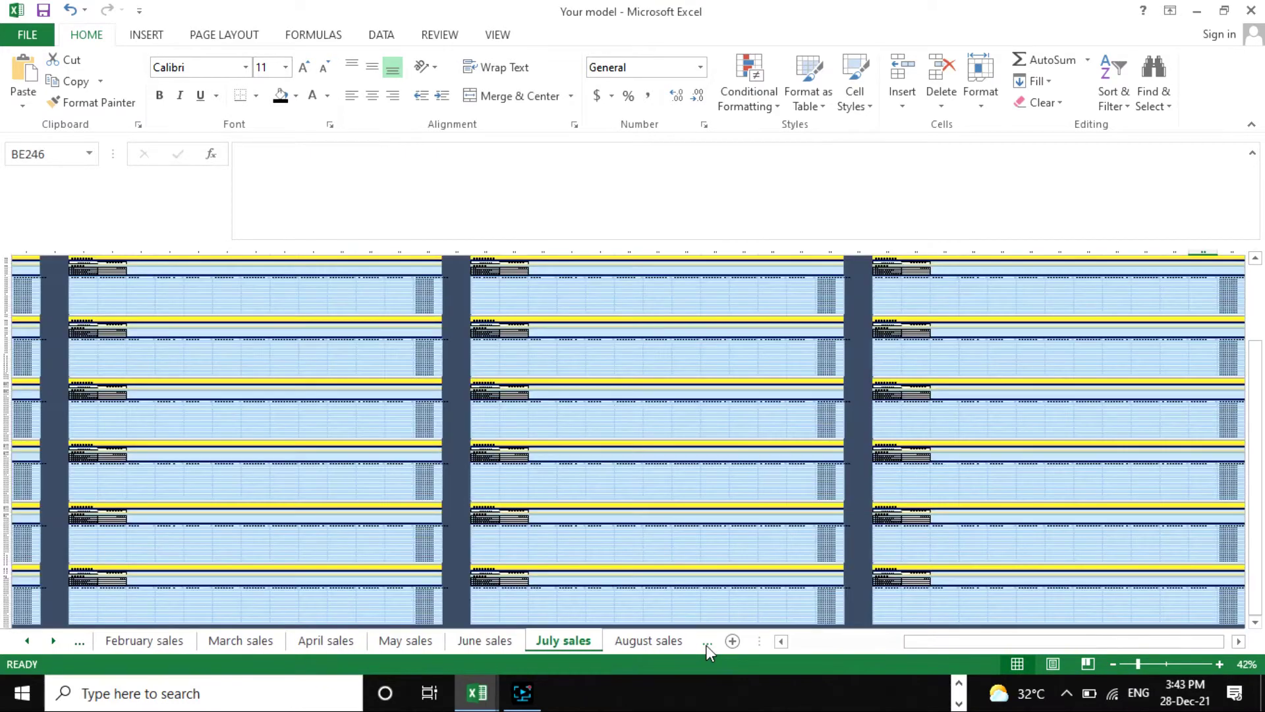
Return to the beginning of the sheet list and open the SALES DYNAMICS sheet to view its charts.
left_click(27, 641)
left_click(27, 641)
left_click(27, 641)
left_click(27, 641)
left_click(27, 641)
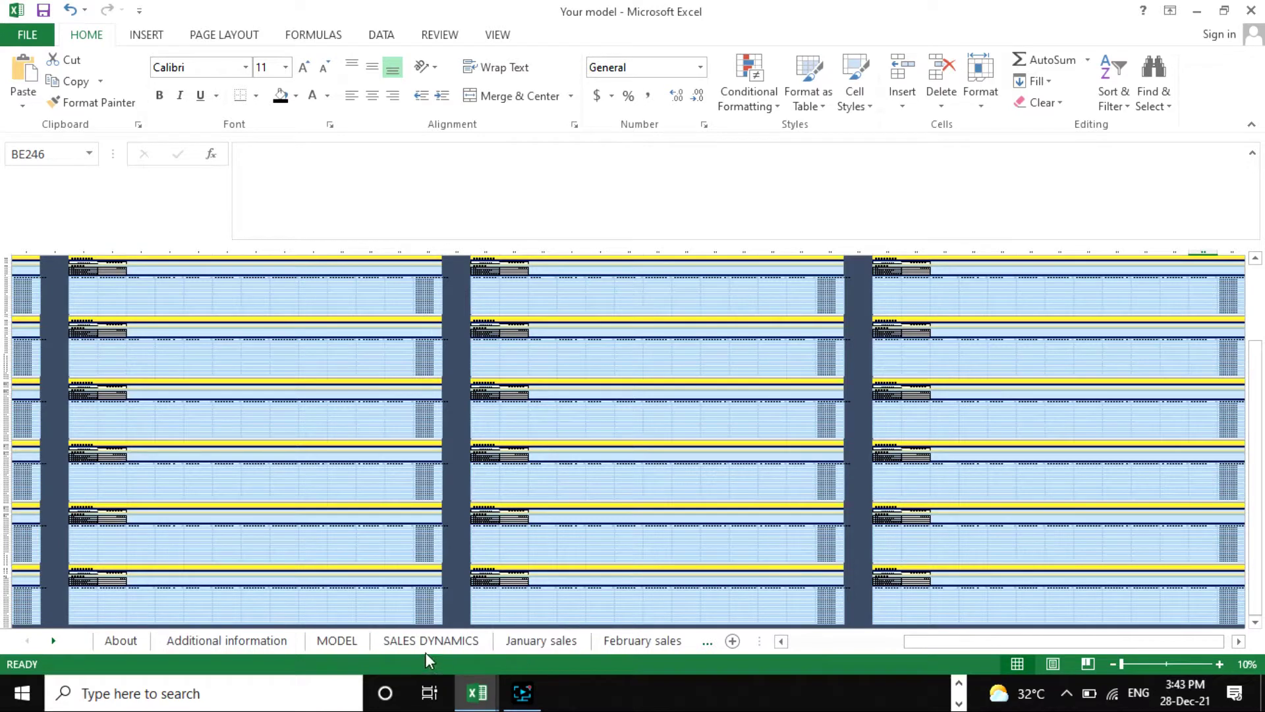
left_click(398, 642)
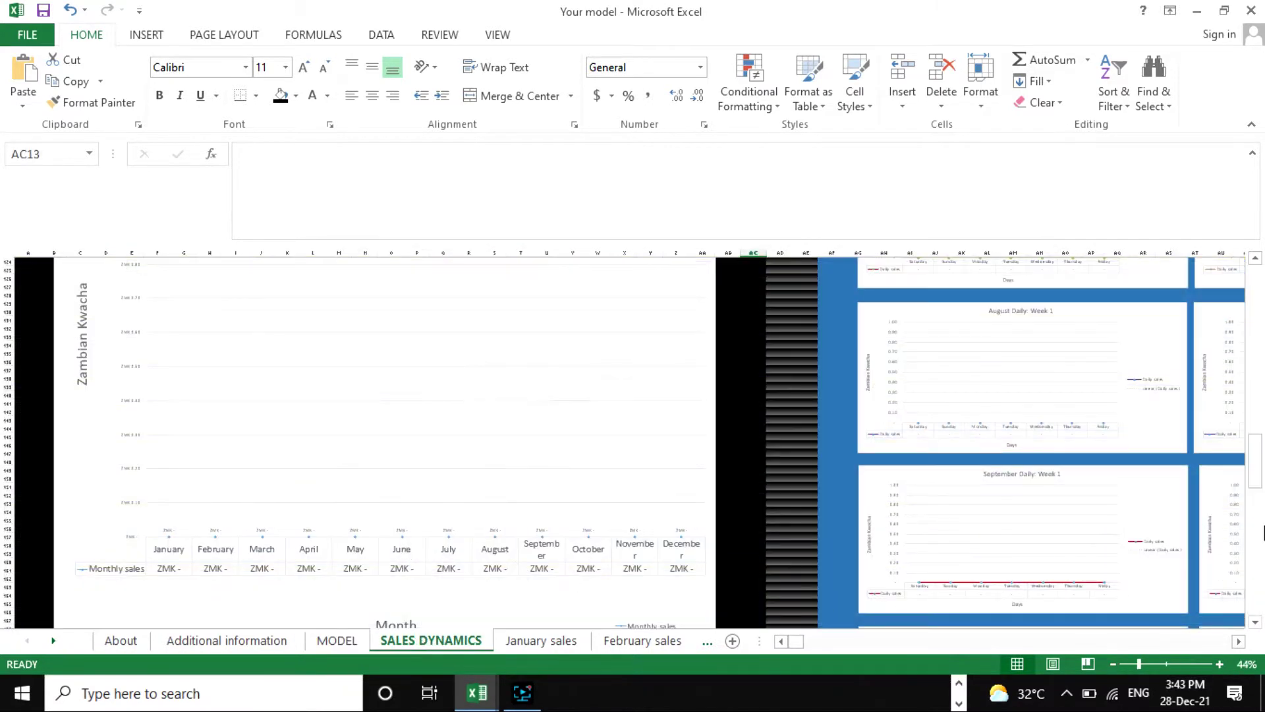
Open the January sales sheet and examine the first Week 1 daily tables with their column headings.
left_click(541, 641)
scroll(397, 500, "down", 6)
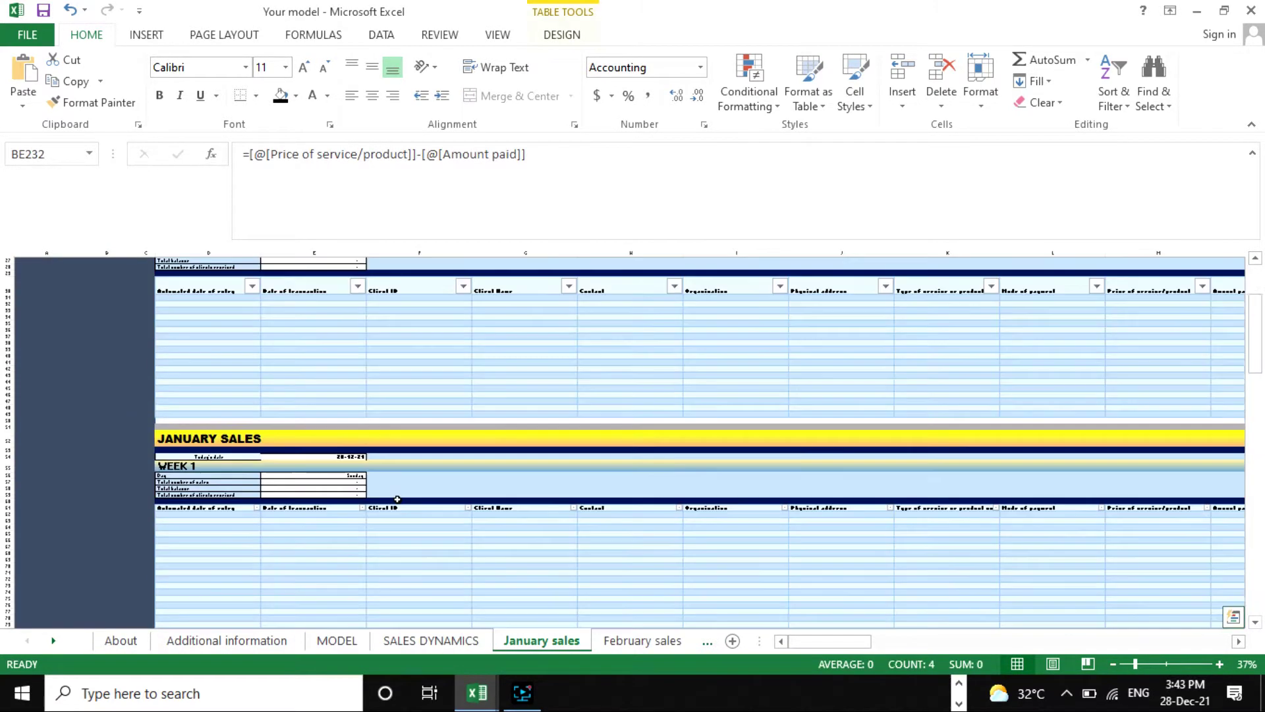
scroll(398, 500, "up", 14)
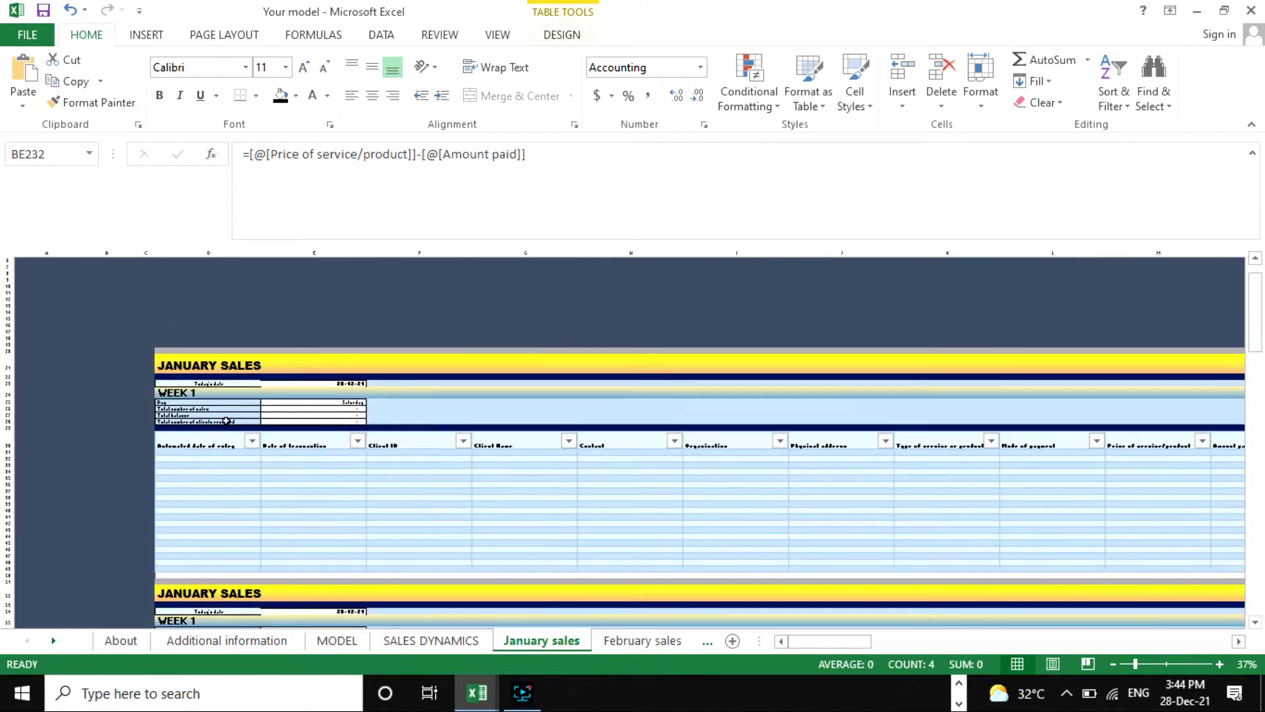
scroll(307, 446, "down", 3)
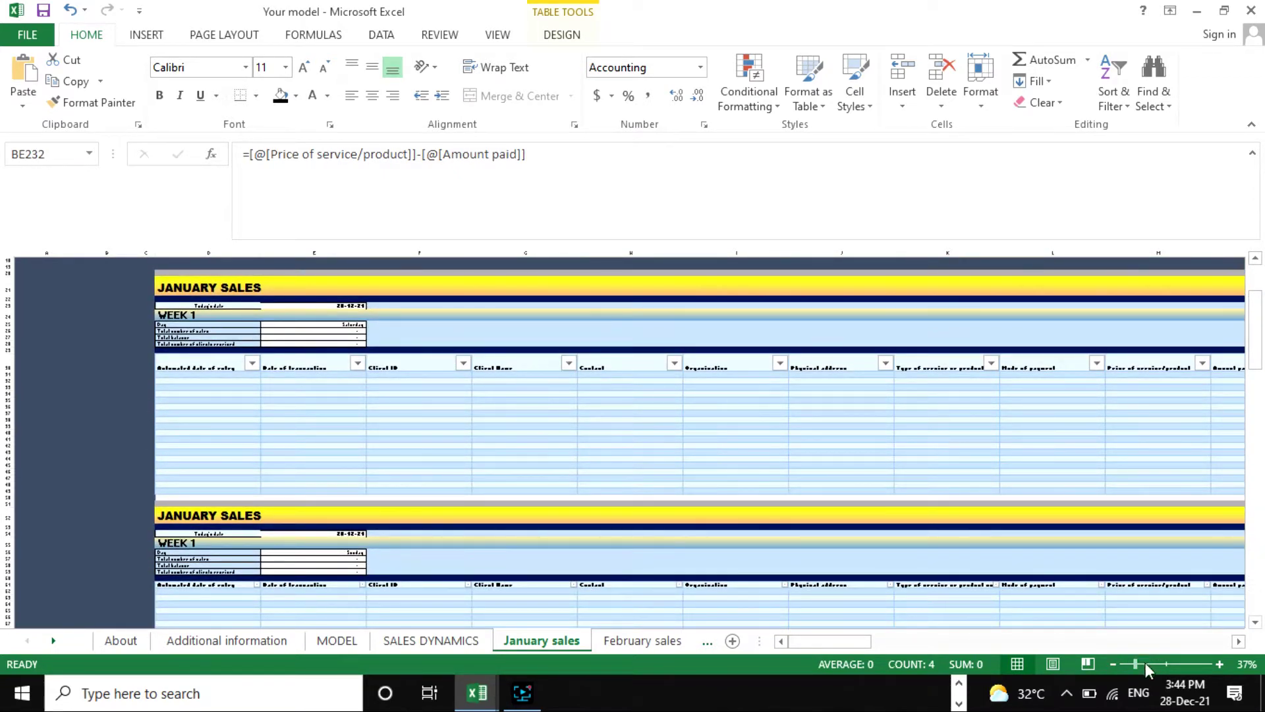
left_click_drag(1134, 664, 1145, 664)
scroll(371, 452, "up", 5)
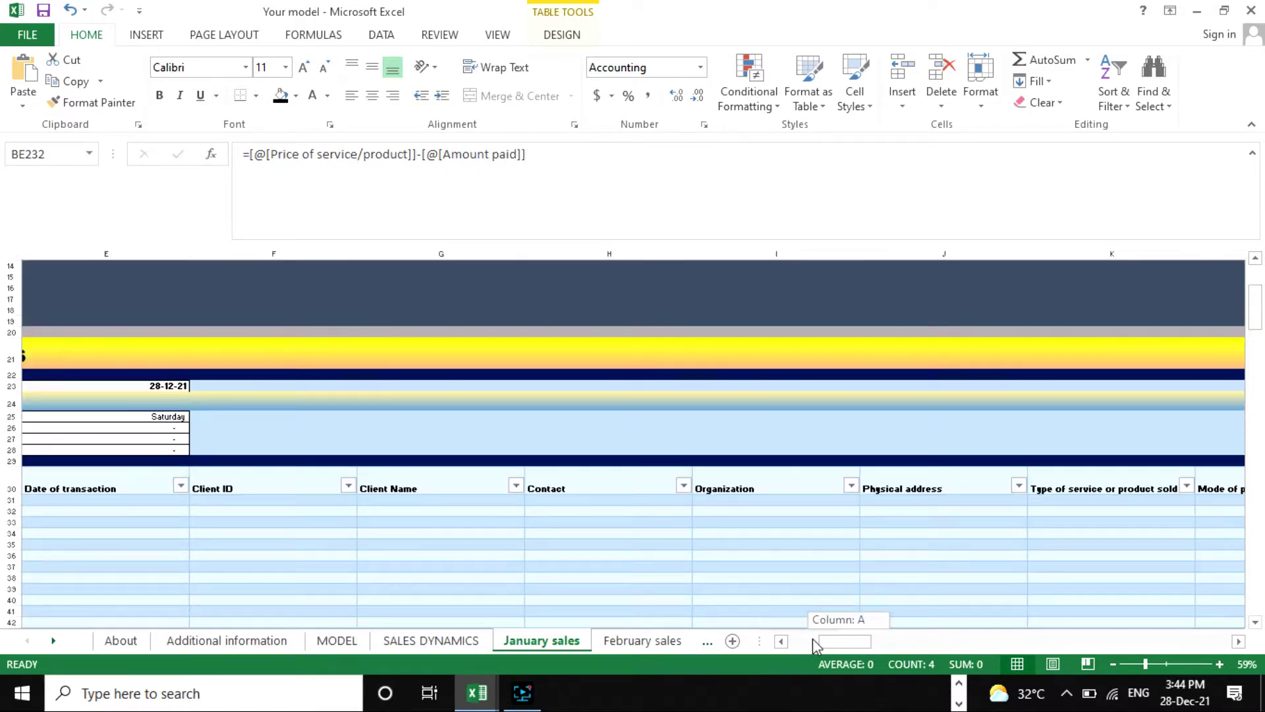
left_click_drag(820, 641, 791, 642)
scroll(551, 438, "down", 10)
scroll(564, 488, "down", 10)
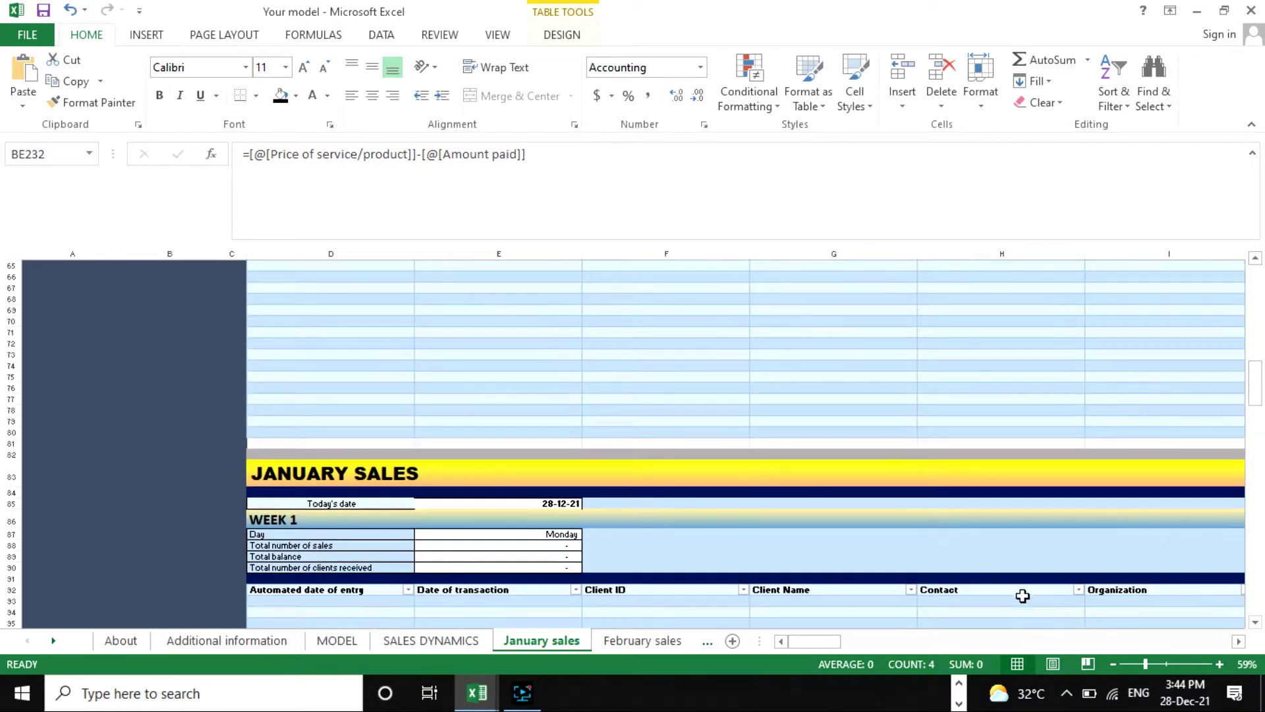
Look over the January sales sheet's stacked daily tables for Week 1 and the neighbouring Week 2 block.
left_click(1125, 665)
scroll(636, 434, "up", 15)
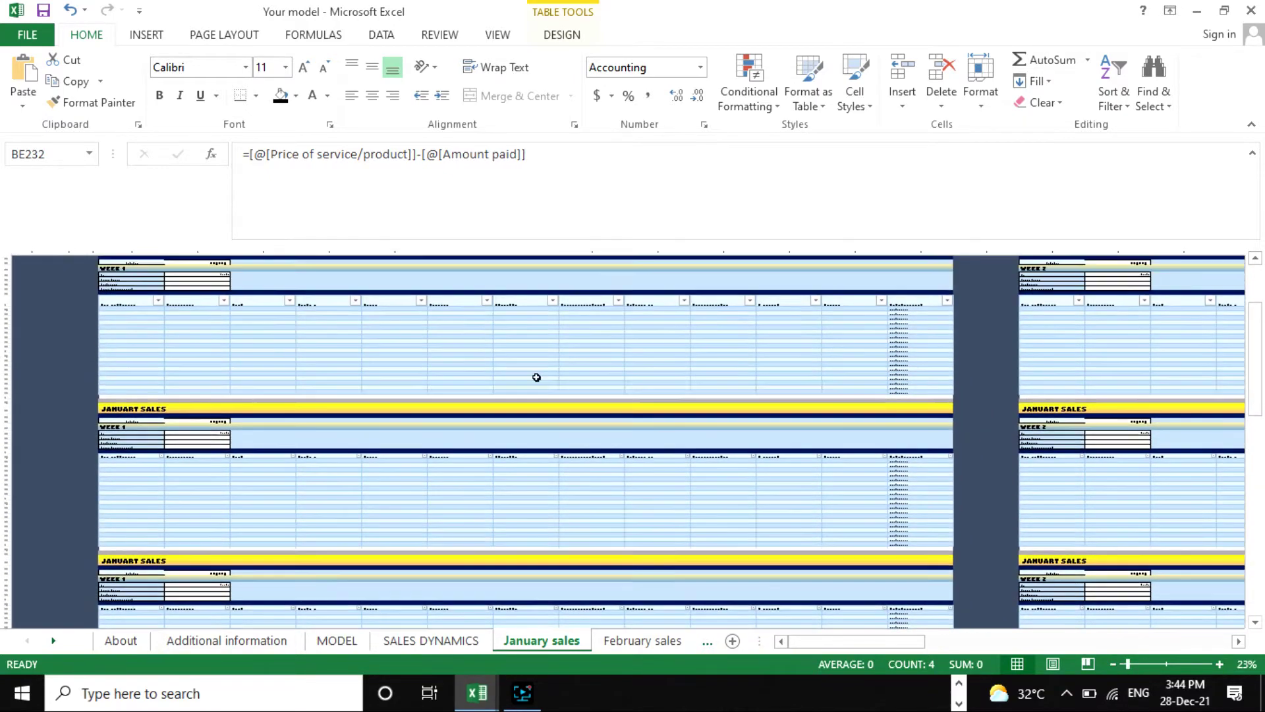
scroll(325, 364, "down", 5)
scroll(224, 343, "up", 5)
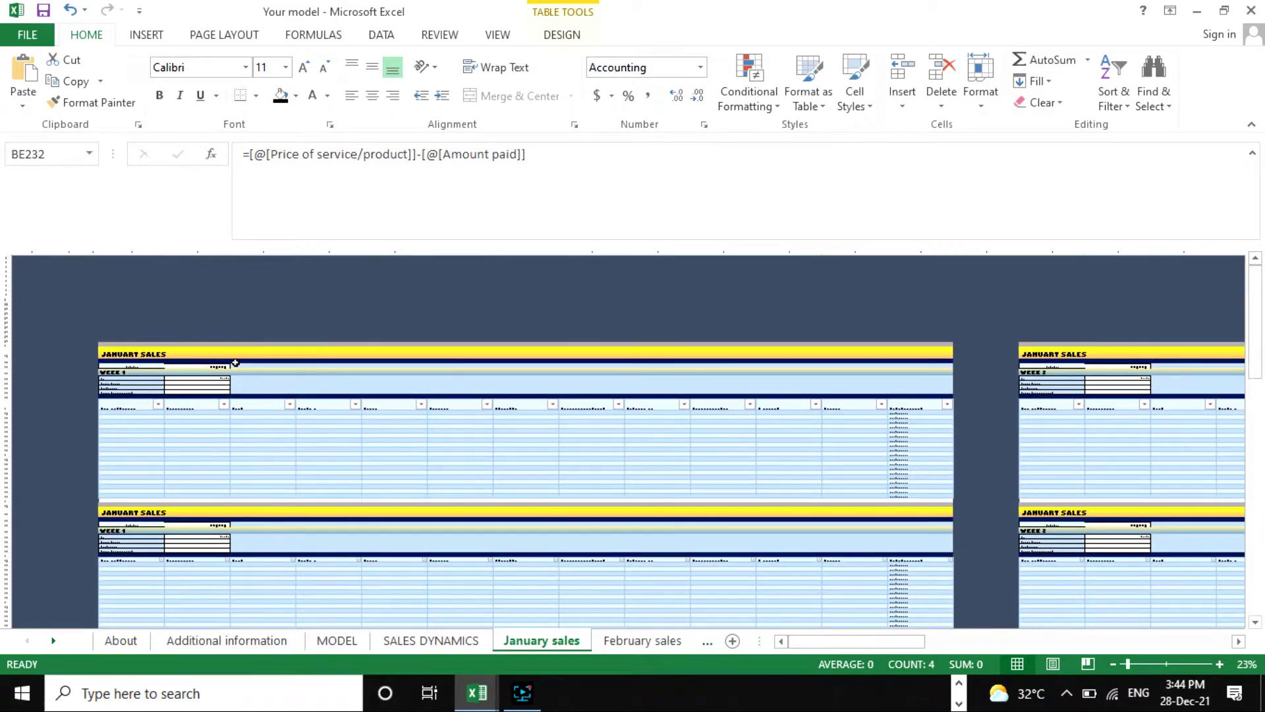
scroll(593, 442, "down", 6)
scroll(324, 394, "up", 4)
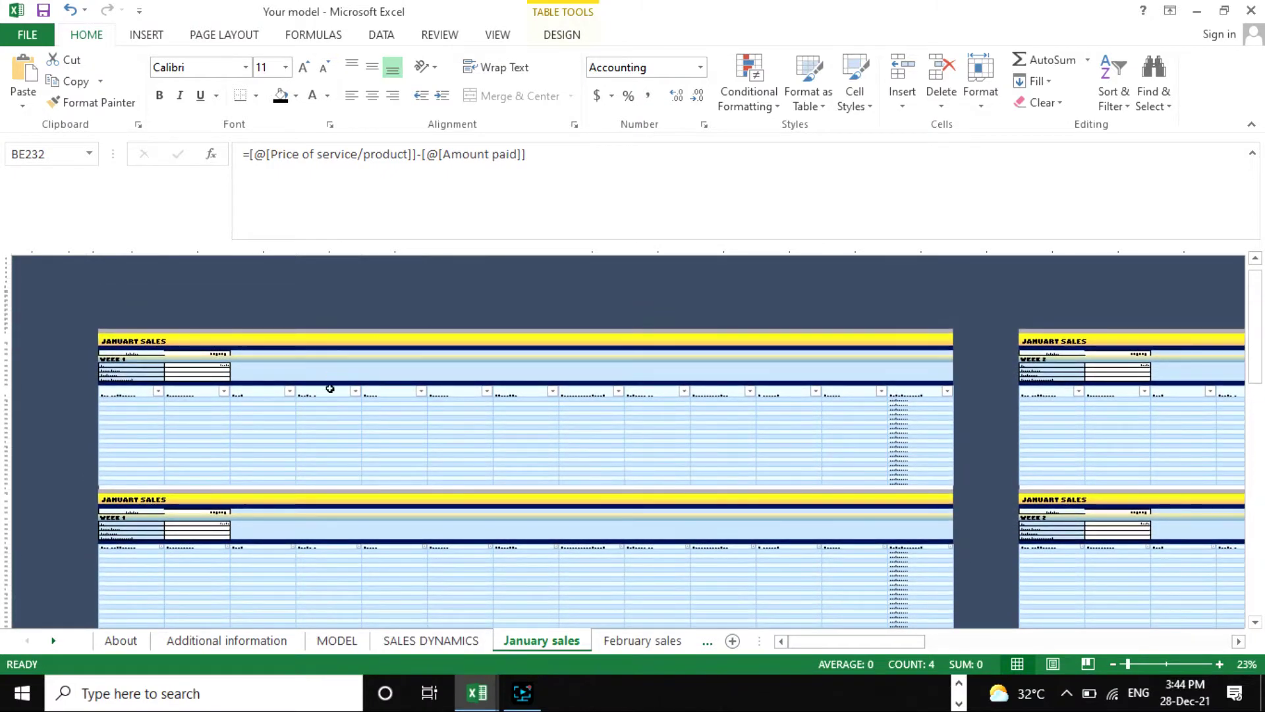
scroll(581, 480, "down", 4)
scroll(433, 427, "up", 5)
scroll(461, 461, "down", 3)
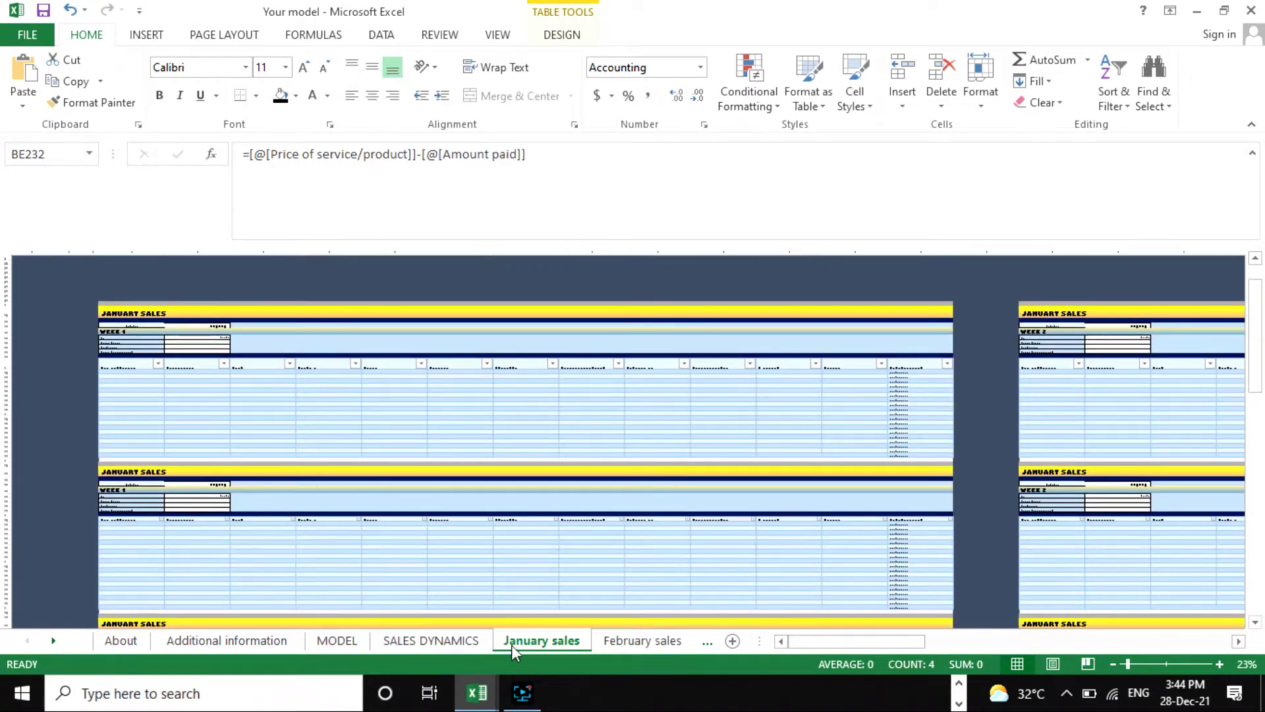
scroll(462, 642, "up", 3)
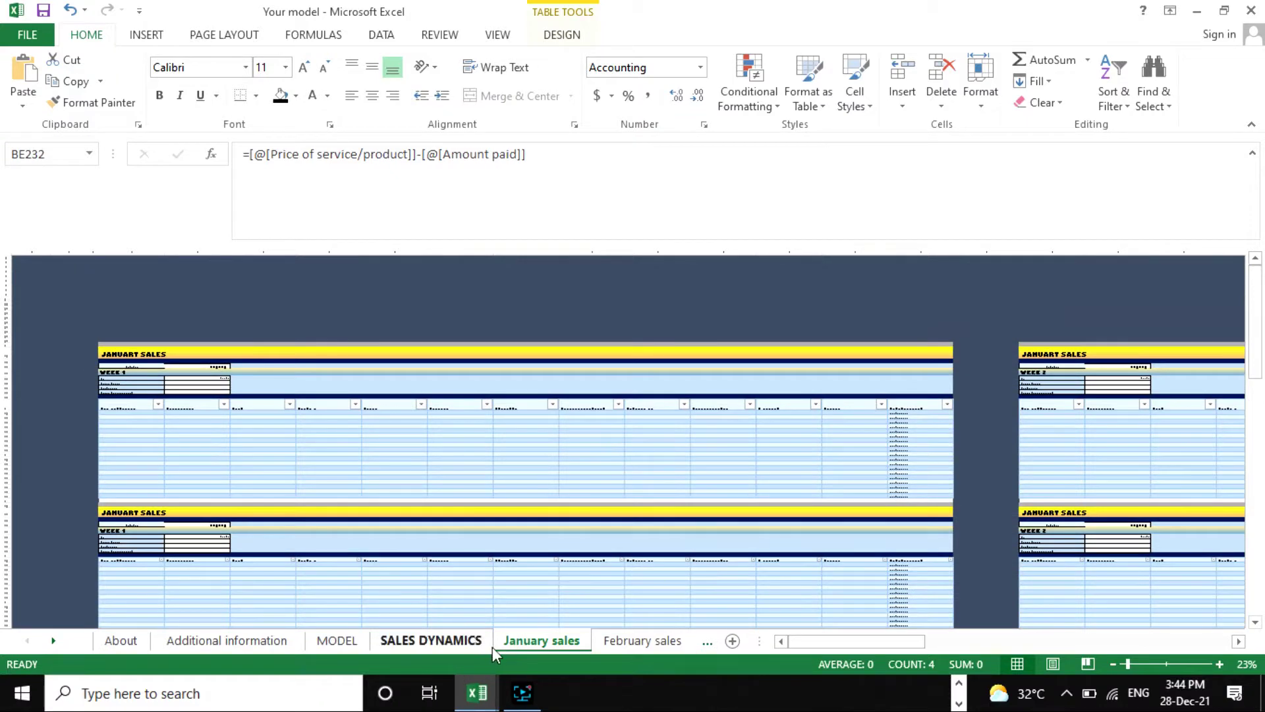
Switch between the workbook's sales and information sheets, ending on the MODEL sheet.
left_click(436, 642)
left_click(353, 646)
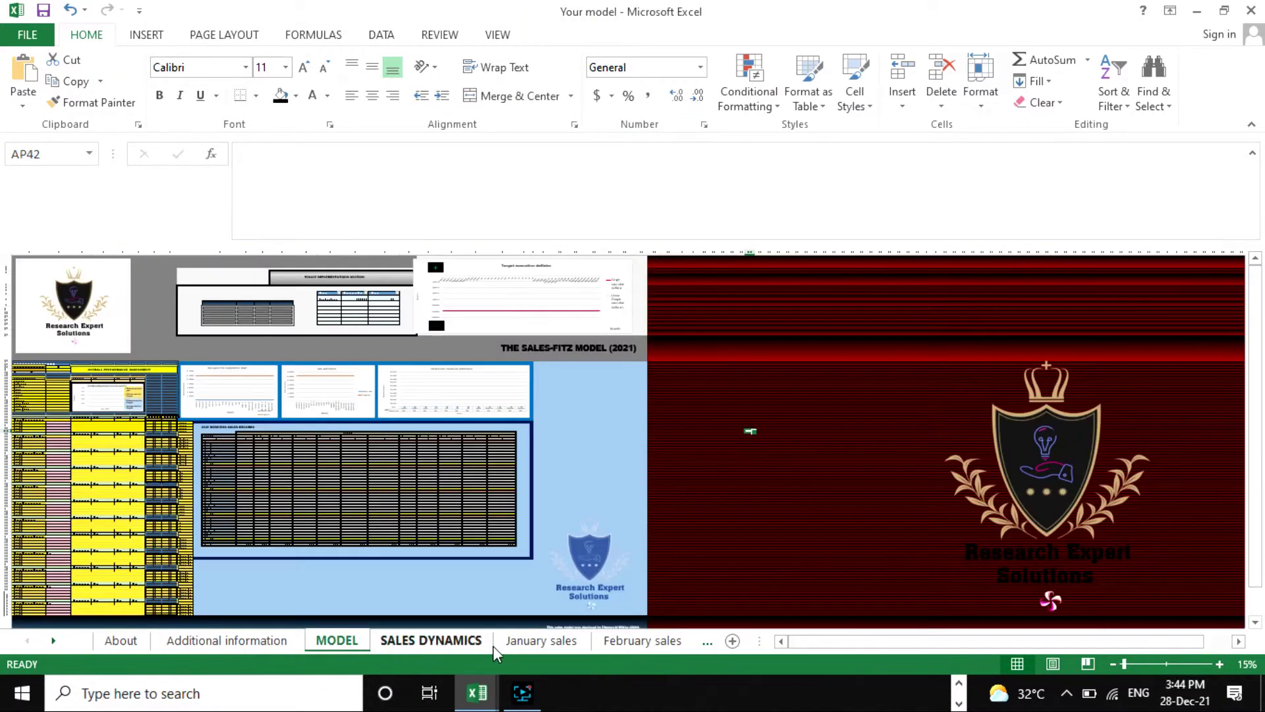
left_click(539, 642)
left_click(279, 642)
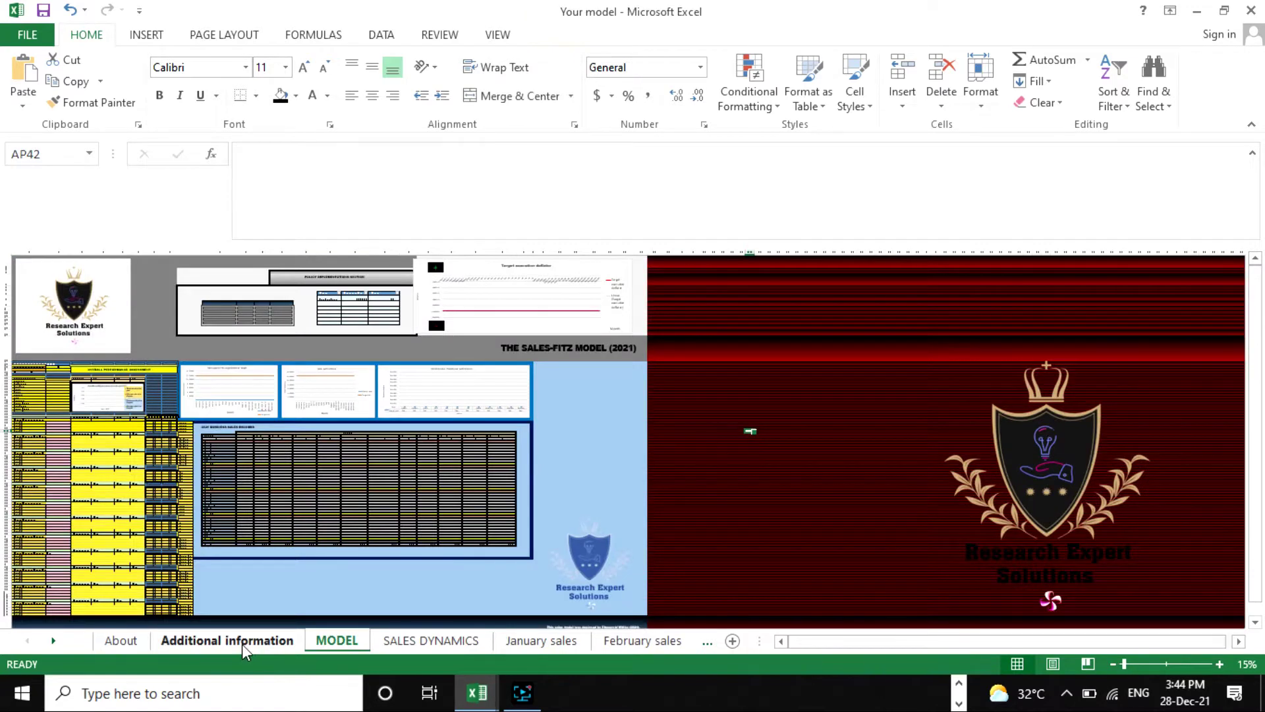
left_click(409, 643)
left_click(338, 642)
Examine the MODEL sheet's performance section, charts and monthly sales records table.
scroll(563, 556, "down", 5)
scroll(562, 560, "up", 5)
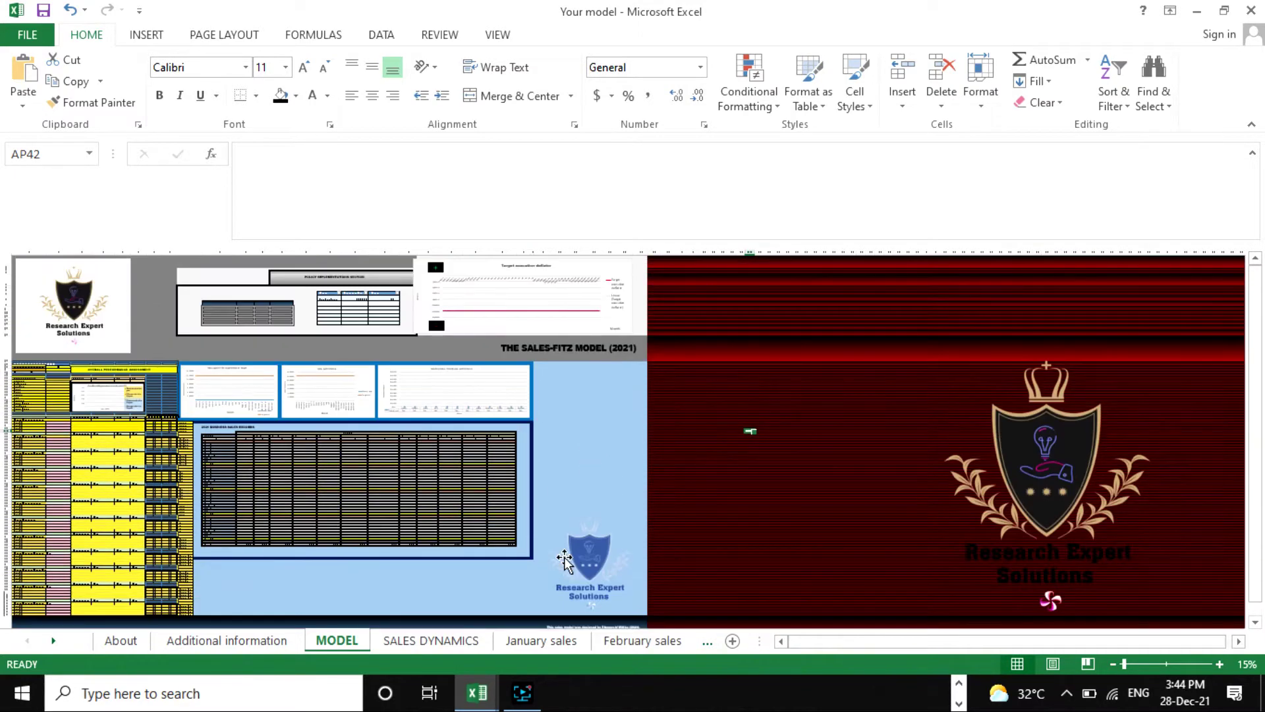
scroll(475, 576, "down", 4)
scroll(539, 573, "up", 4)
scroll(537, 570, "down", 4)
scroll(536, 571, "up", 4)
scroll(444, 585, "down", 3)
scroll(447, 584, "up", 3)
View the SALES DYNAMICS charts briefly and return to the MODEL sheet overview.
left_click(433, 642)
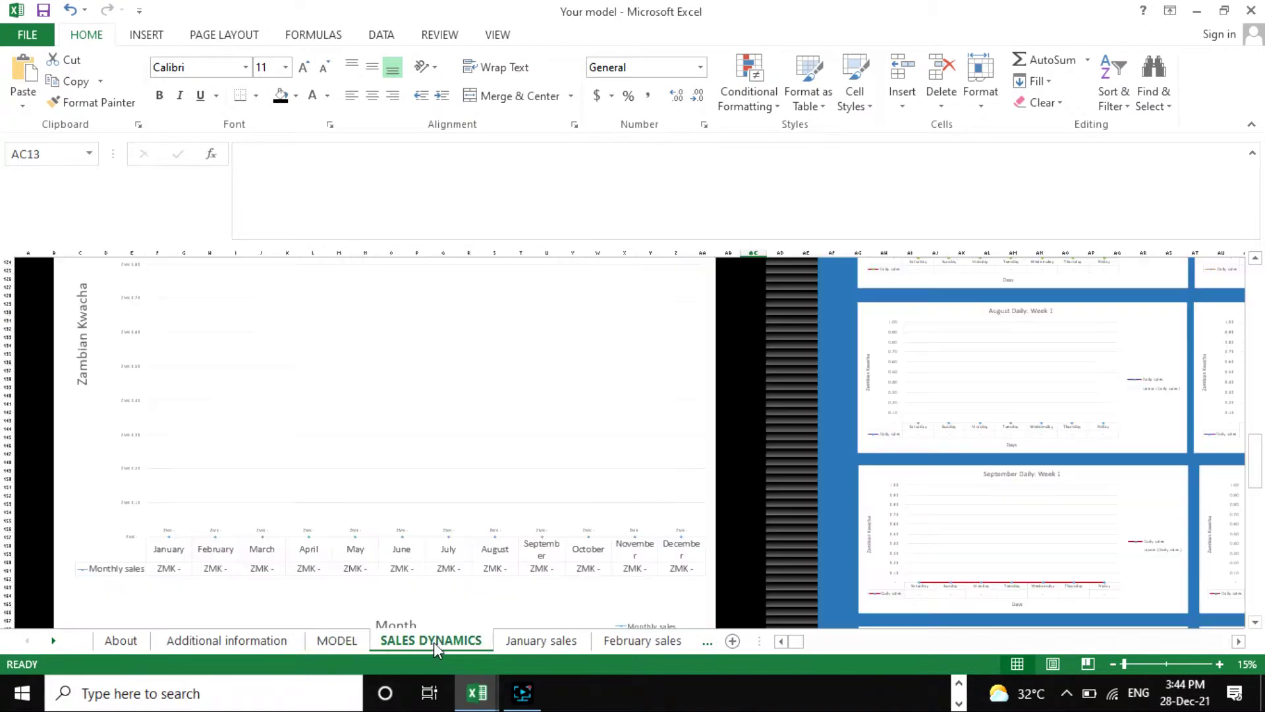
left_click(319, 647)
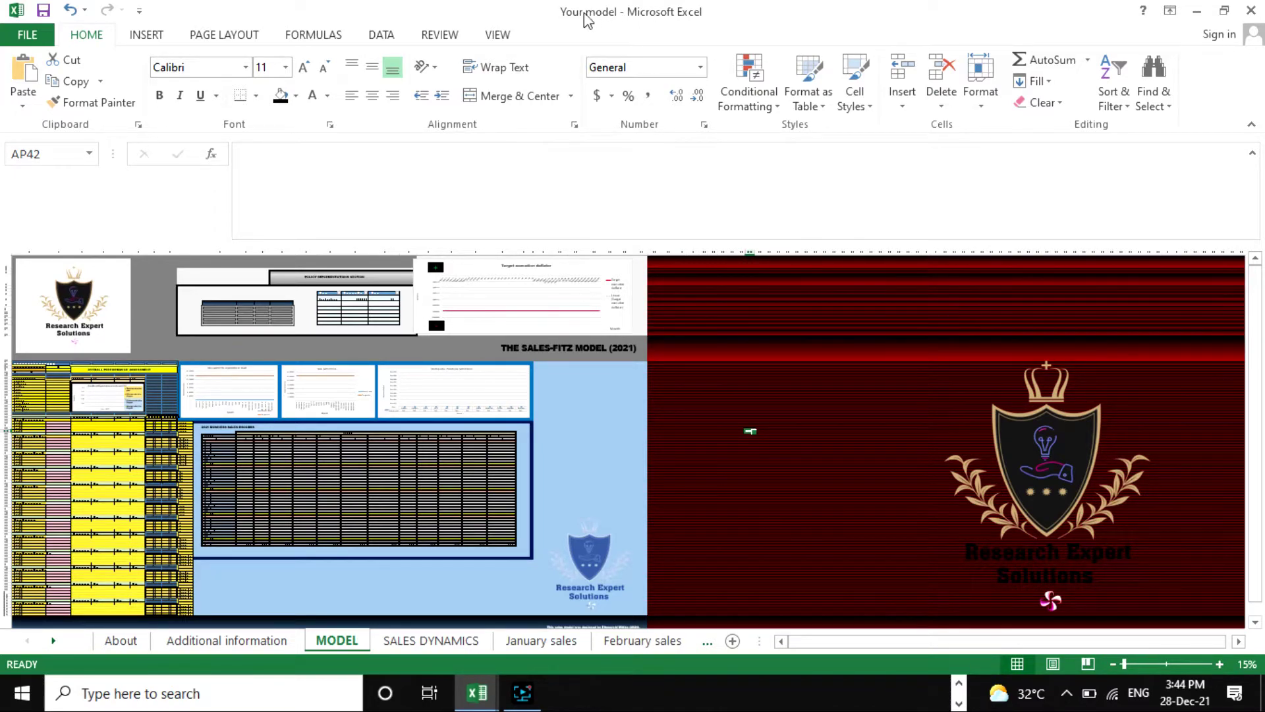
scroll(584, 460, "down", 3)
scroll(592, 441, "up", 3)
scroll(593, 440, "down", 3)
scroll(599, 439, "up", 3)
scroll(514, 520, "down", 3)
Reopen the January sales sheet and examine the Week 1 table columns from Organization to Validity of business record.
left_click(545, 647)
scroll(649, 395, "down", 2)
scroll(965, 432, "down", 1)
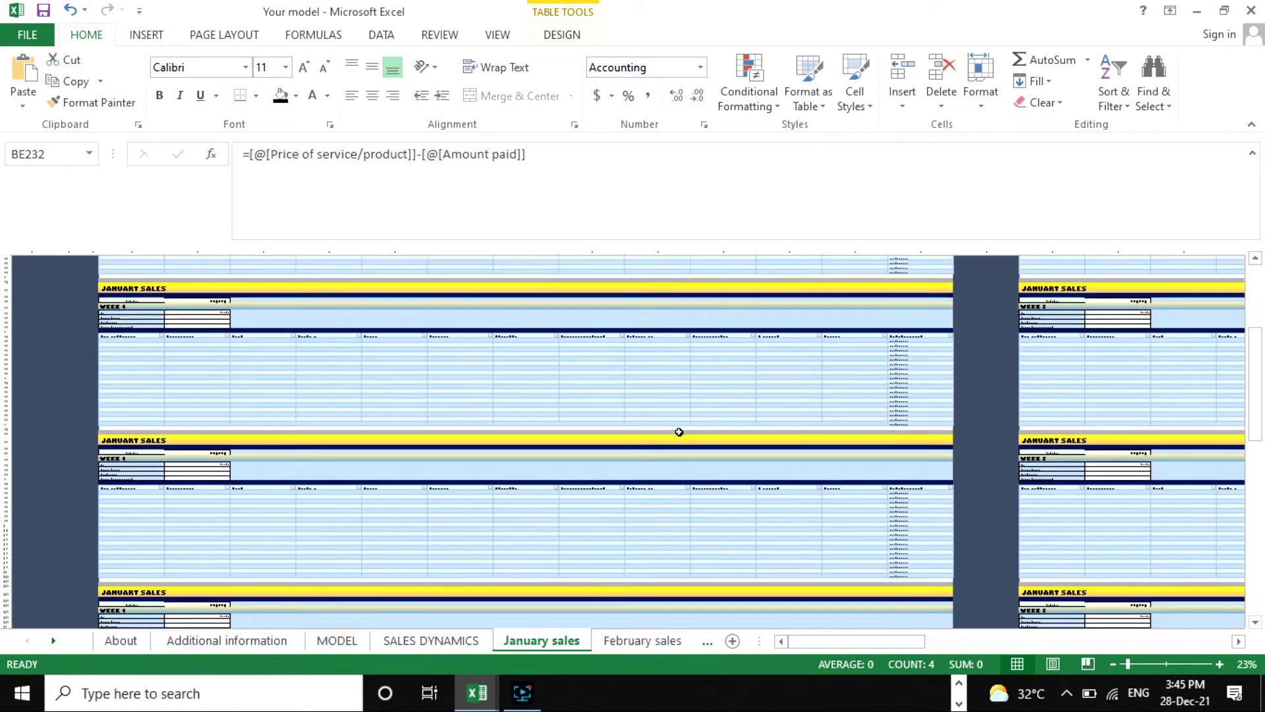
left_click(1146, 662)
scroll(596, 435, "up", 5)
scroll(596, 435, "down", 5)
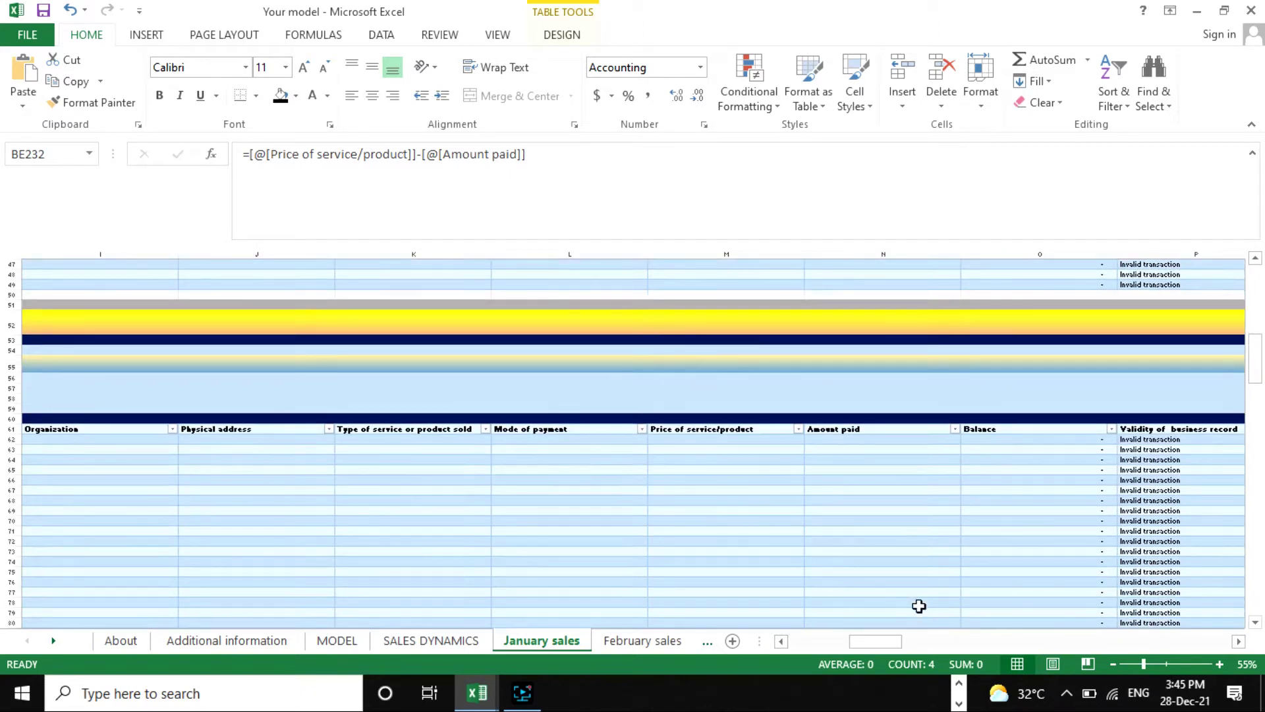
left_click(1134, 663)
scroll(381, 461, "up", 5)
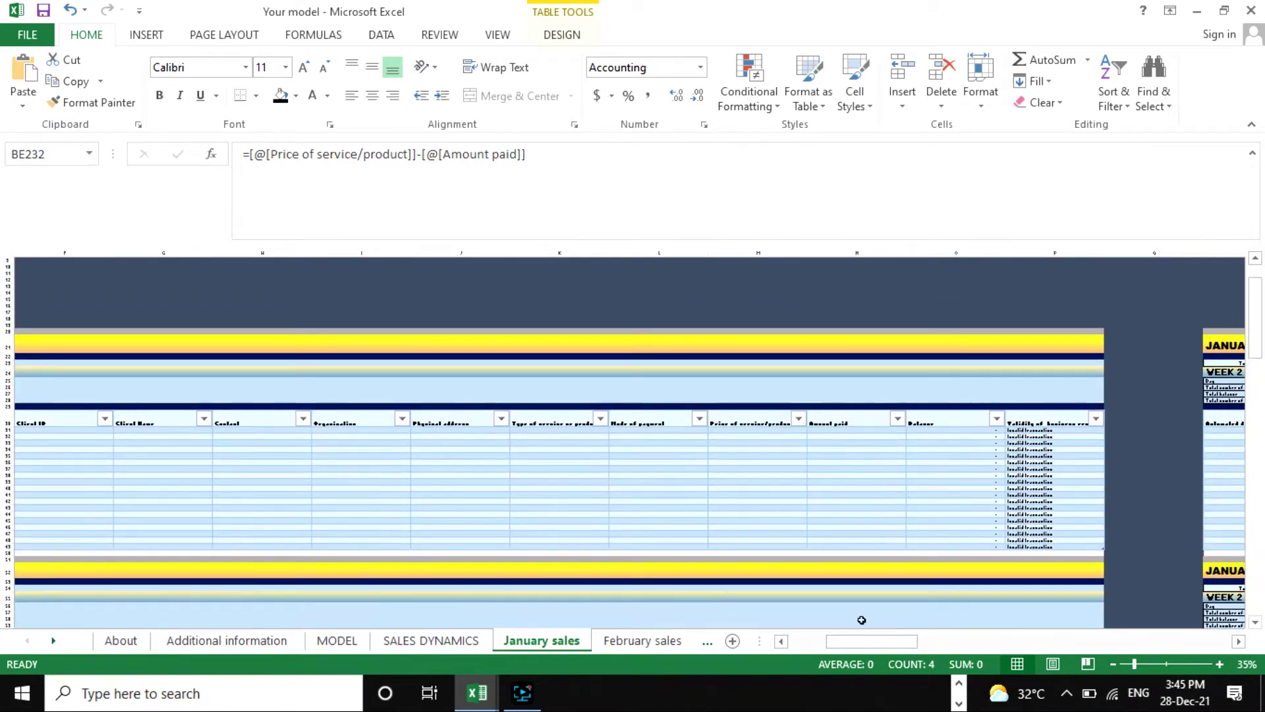
Go through the Week 1 daily tables and view the heading block of the Monday table up close.
left_click_drag(883, 647, 797, 641)
scroll(653, 415, "down", 12)
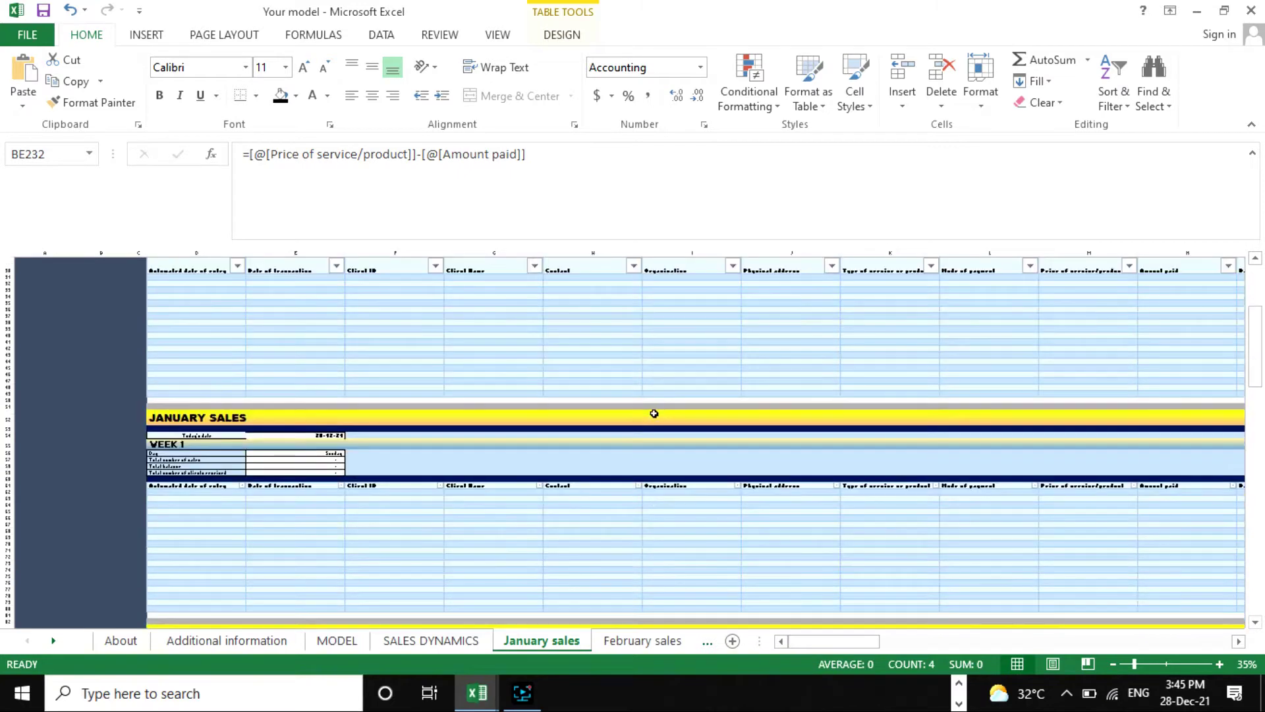
scroll(652, 415, "down", 14)
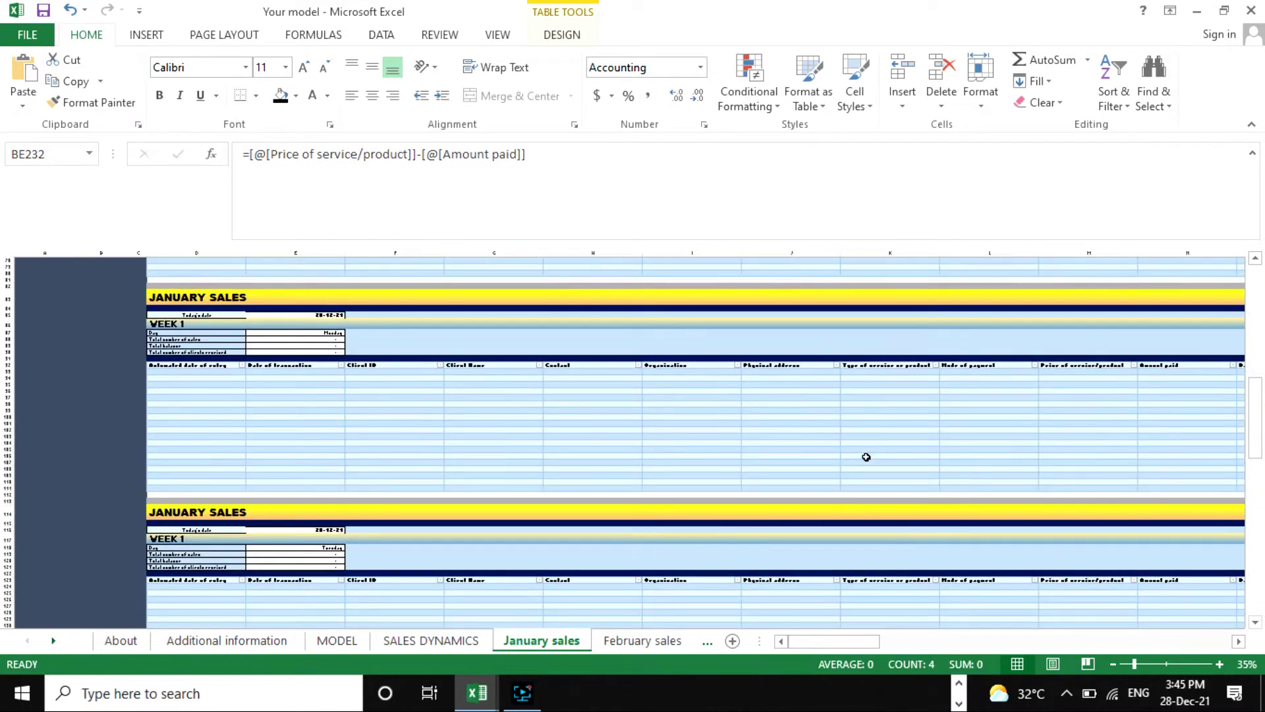
left_click(1144, 664)
scroll(589, 409, "down", 1)
scroll(588, 409, "down", 9)
scroll(319, 443, "up", 12)
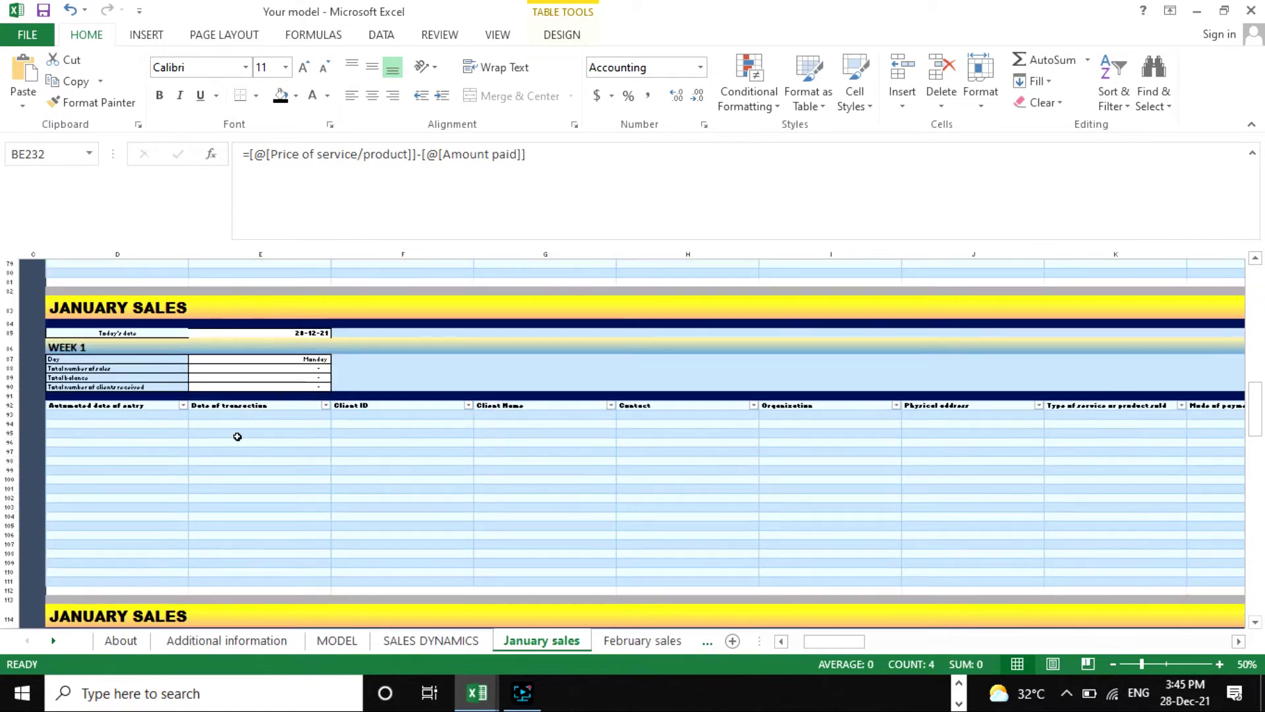
left_click(1158, 664)
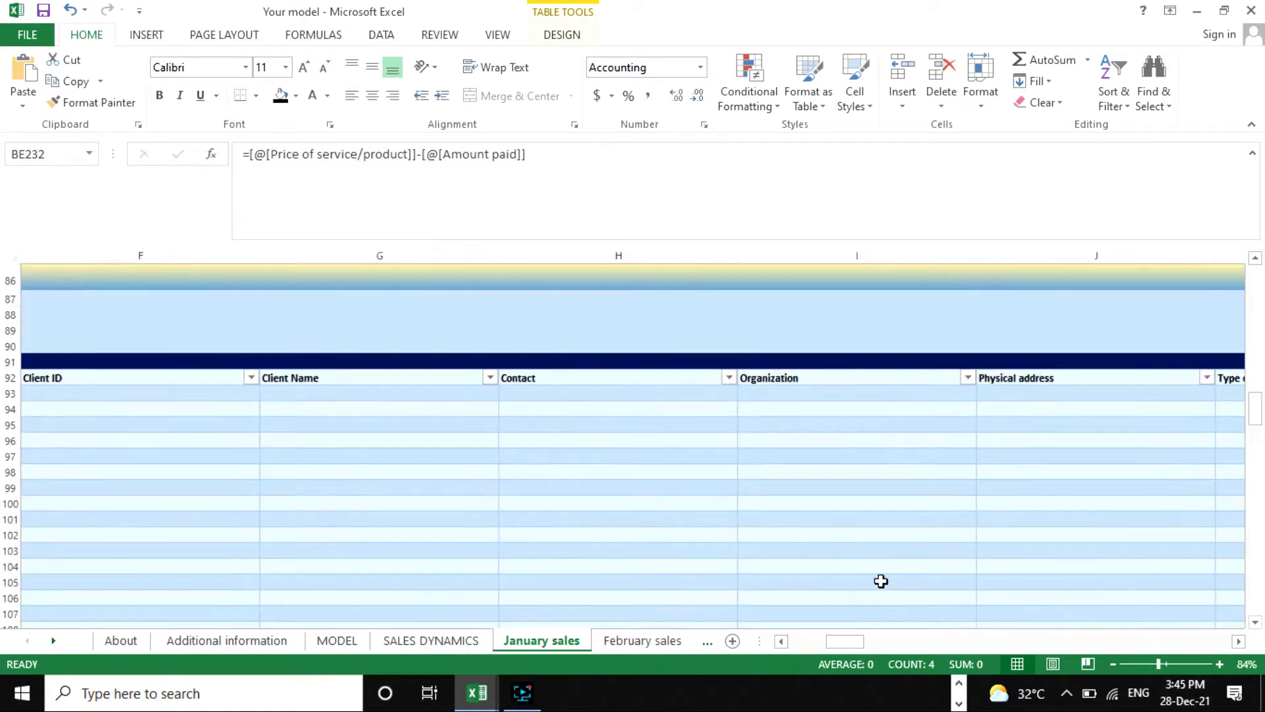
left_click_drag(852, 644, 818, 643)
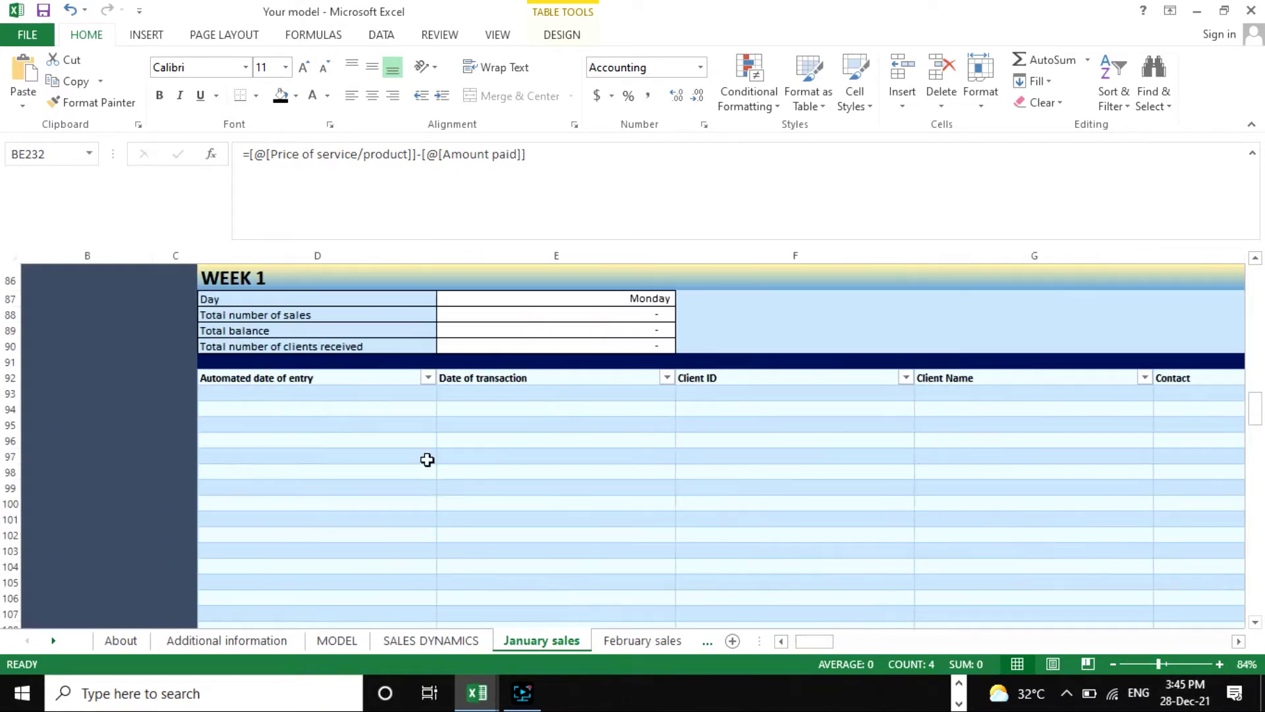
scroll(312, 392, "up", 2)
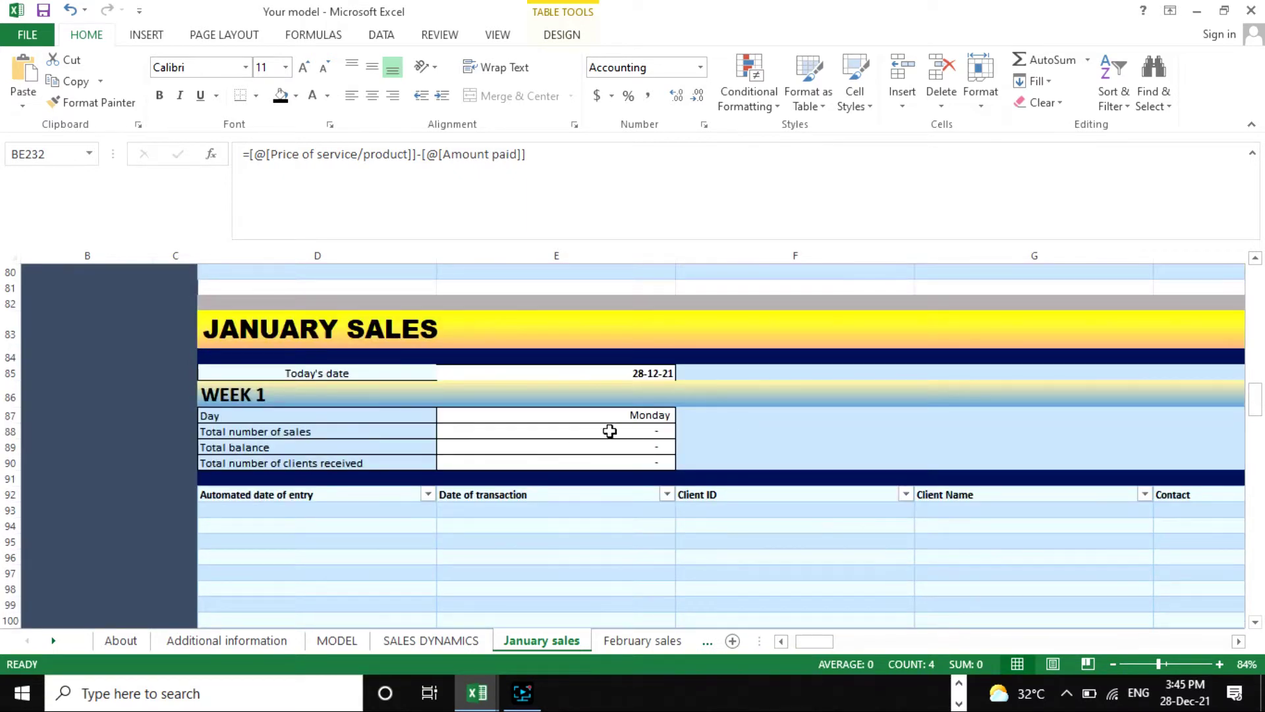
Select the Today's date cell E85 in the Monday table and review the Week 1 summary rows beneath it.
left_click(508, 371)
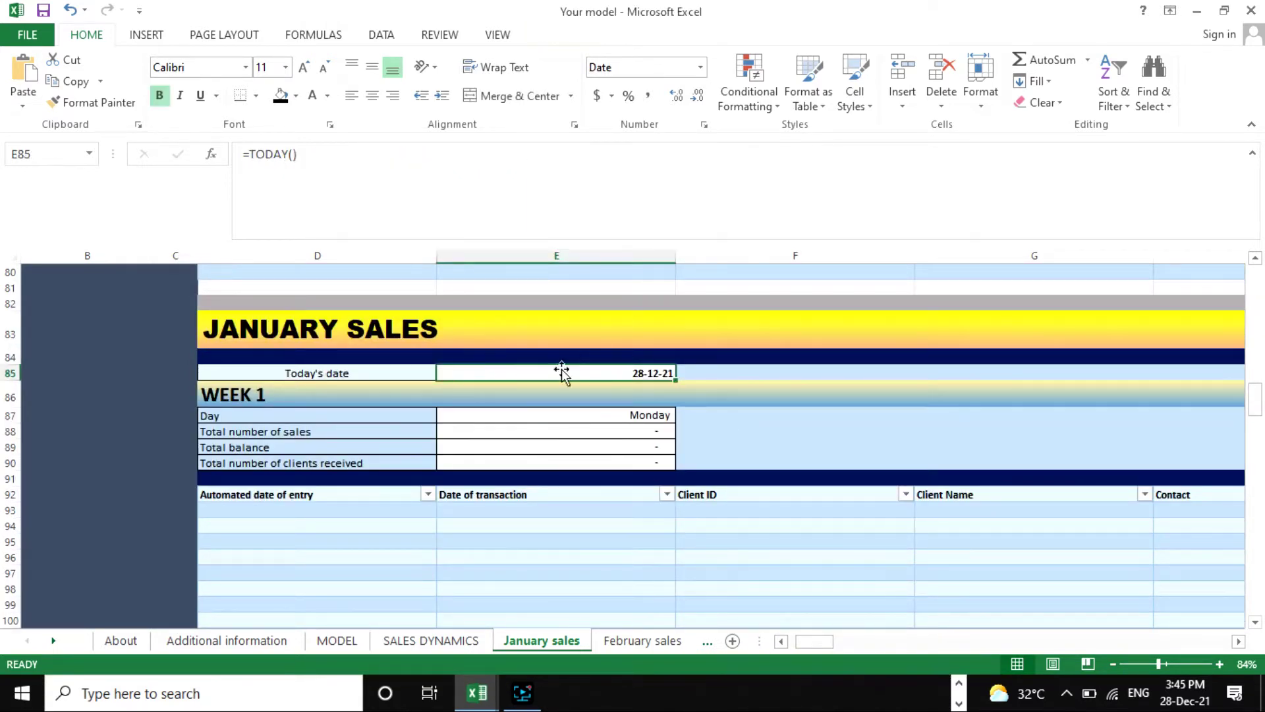
scroll(539, 392, "down", 2)
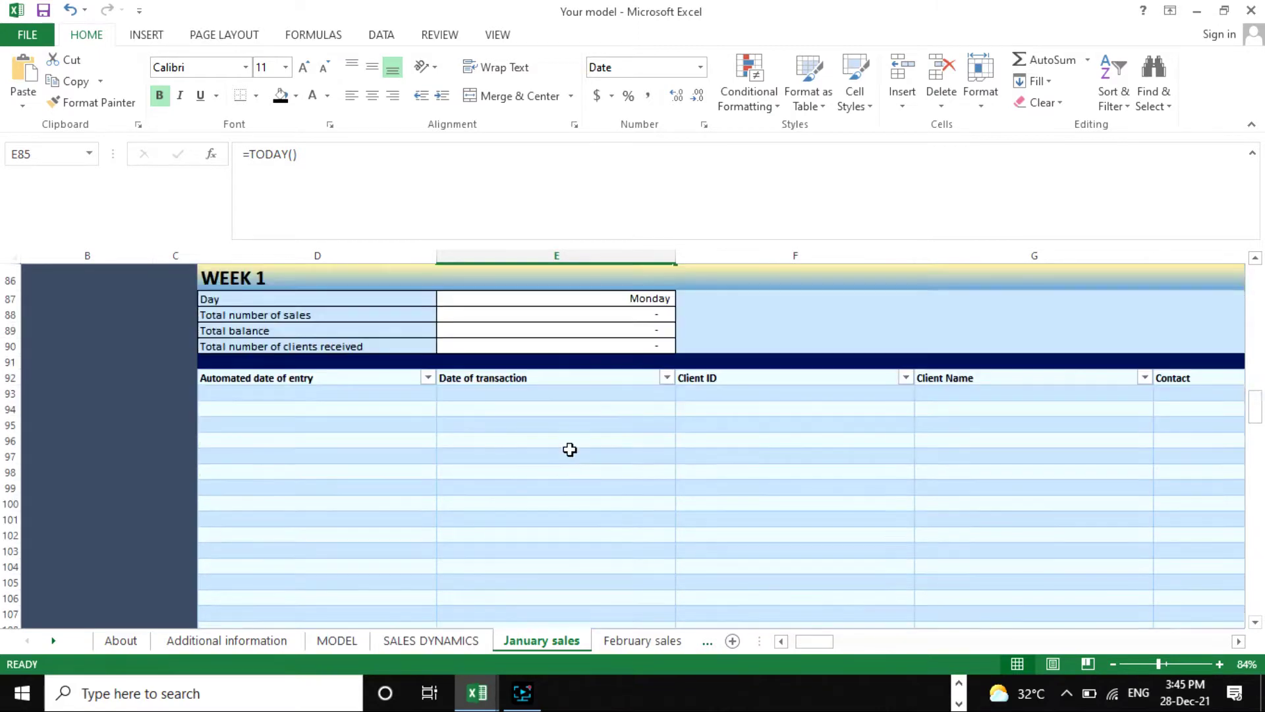
scroll(568, 448, "up", 4)
scroll(686, 464, "down", 3)
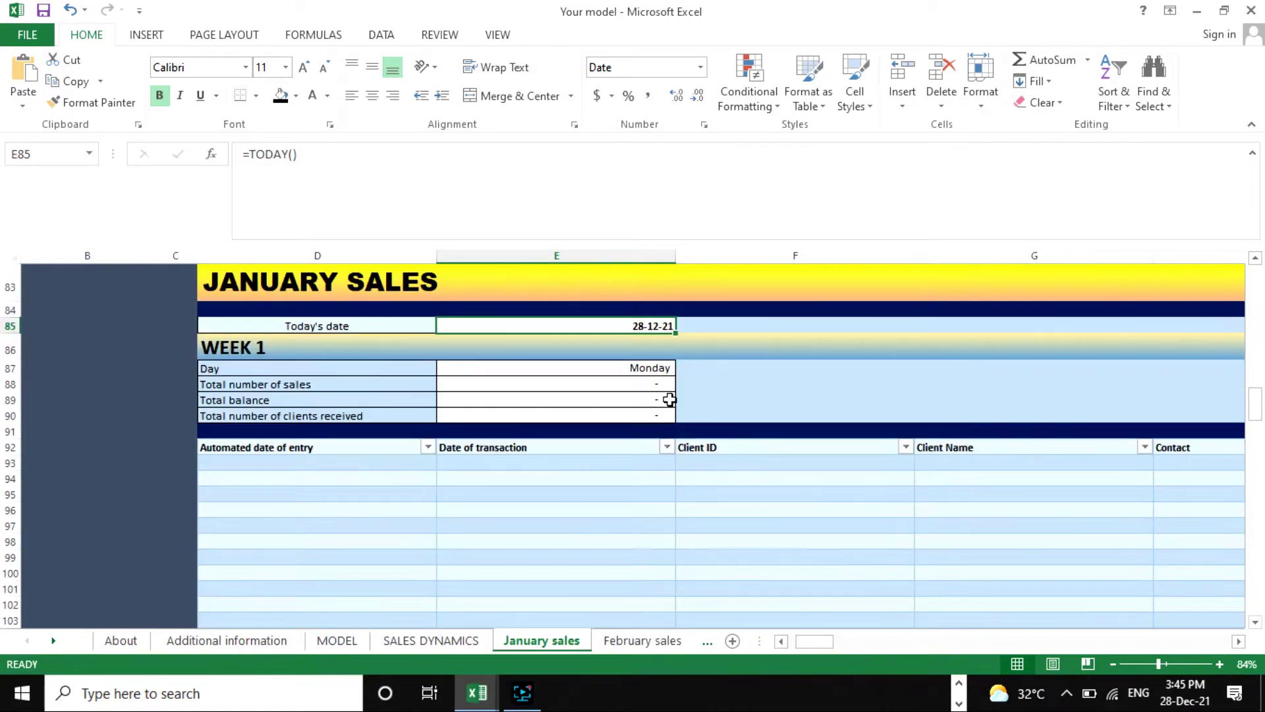
scroll(671, 398, "up", 2)
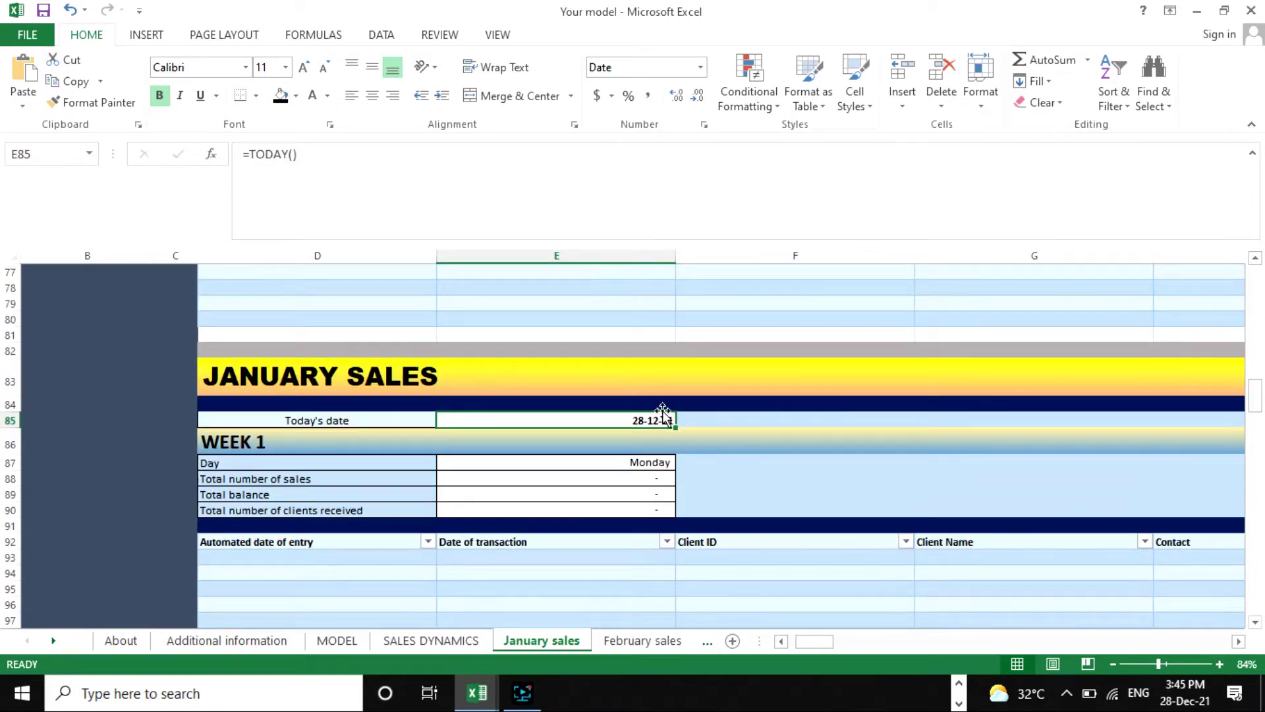
scroll(635, 438, "down", 2)
scroll(659, 418, "up", 2)
scroll(656, 428, "down", 2)
scroll(601, 457, "down", 1)
scroll(508, 463, "up", 1)
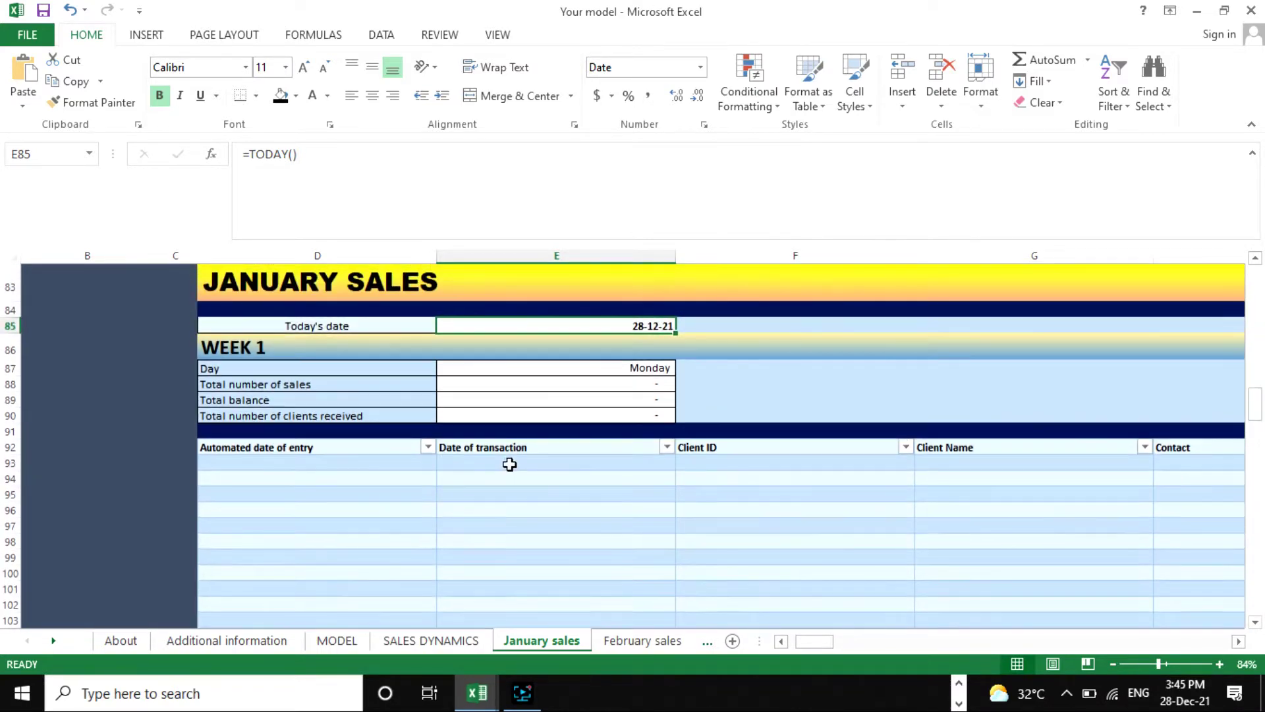
Highlight the Date of transaction cells E93:E107 in the Monday table, and select cell E94.
scroll(553, 390, "down", 2)
left_click_drag(576, 339, 573, 553)
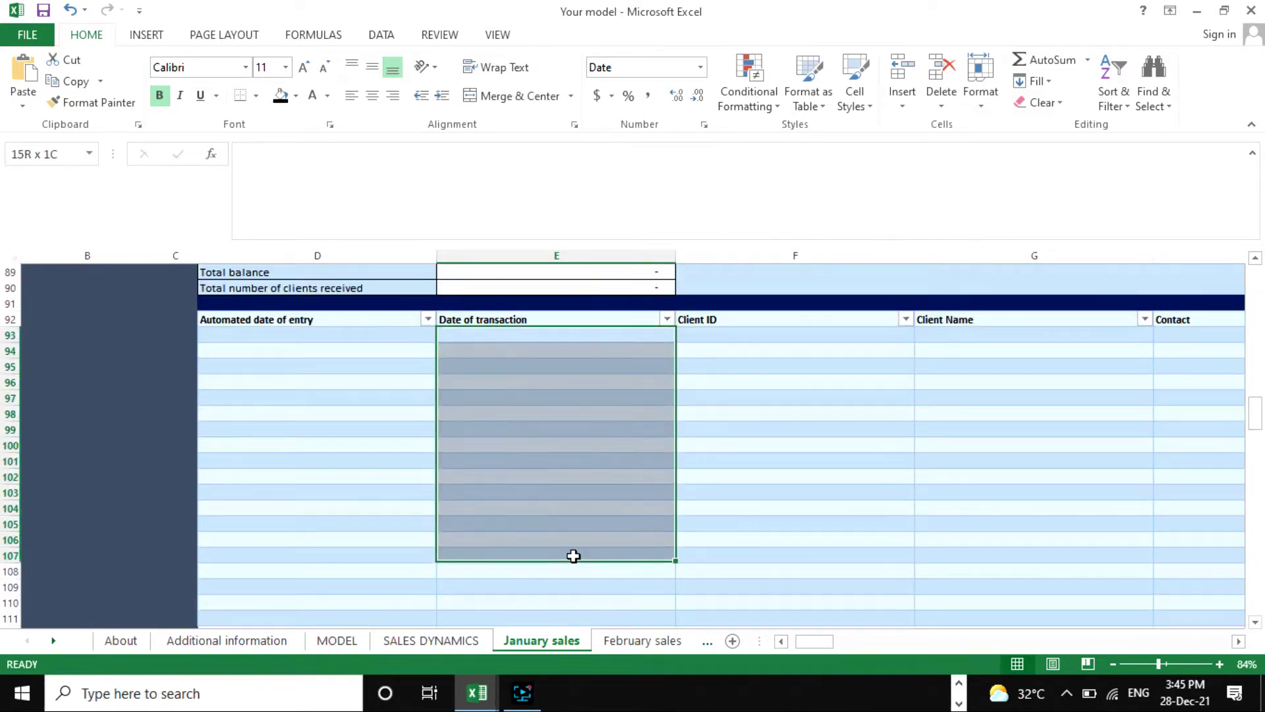
scroll(593, 527, "up", 5)
scroll(568, 562, "down", 4)
left_click(554, 452)
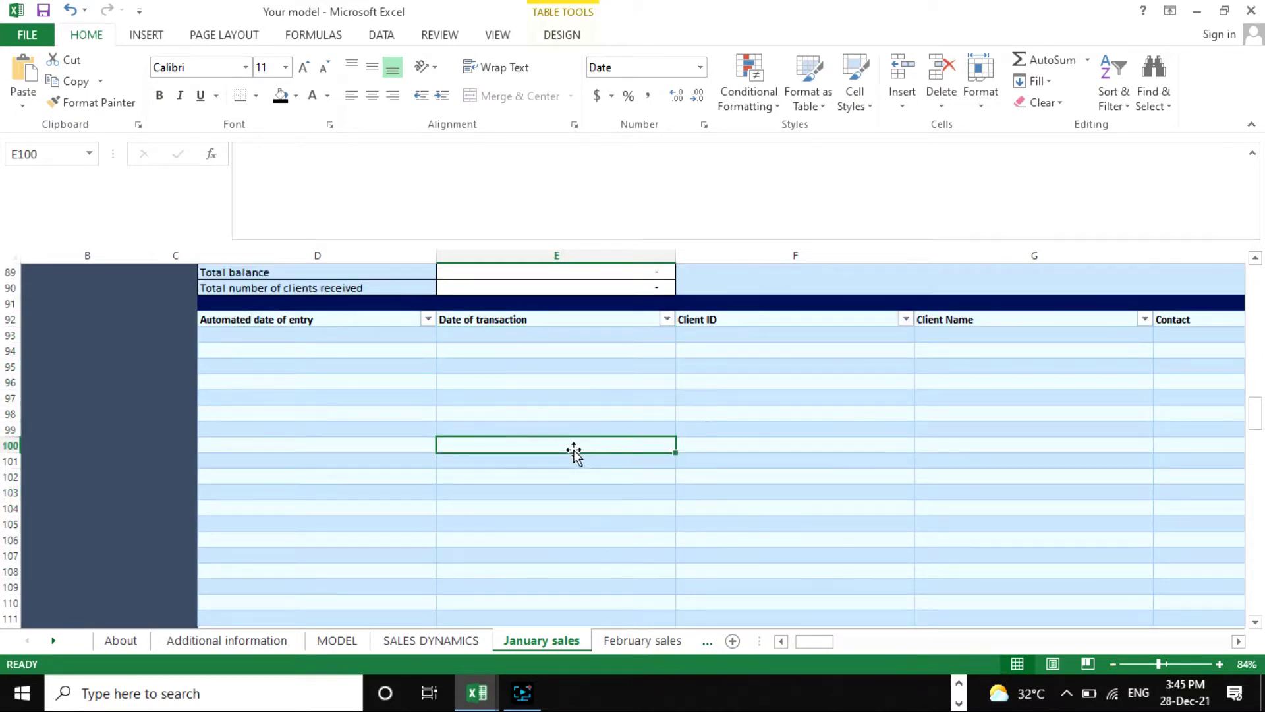
left_click(572, 351)
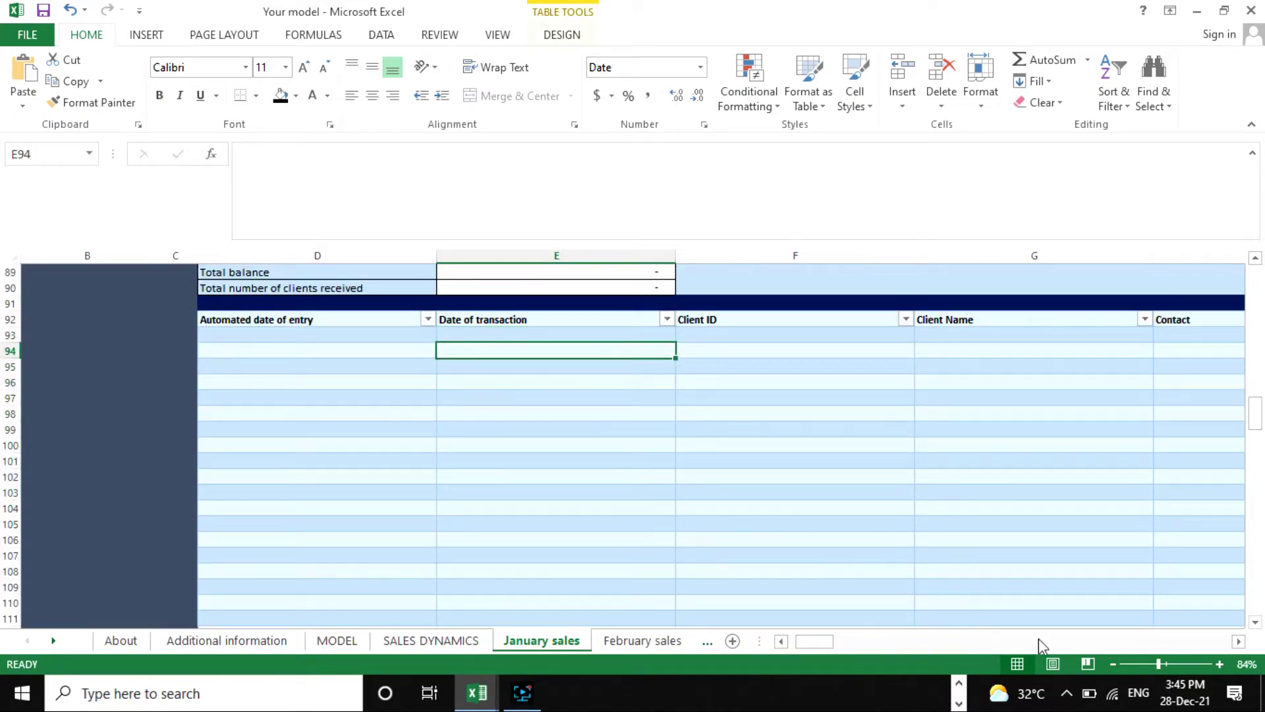
scroll(781, 446, "up", 2)
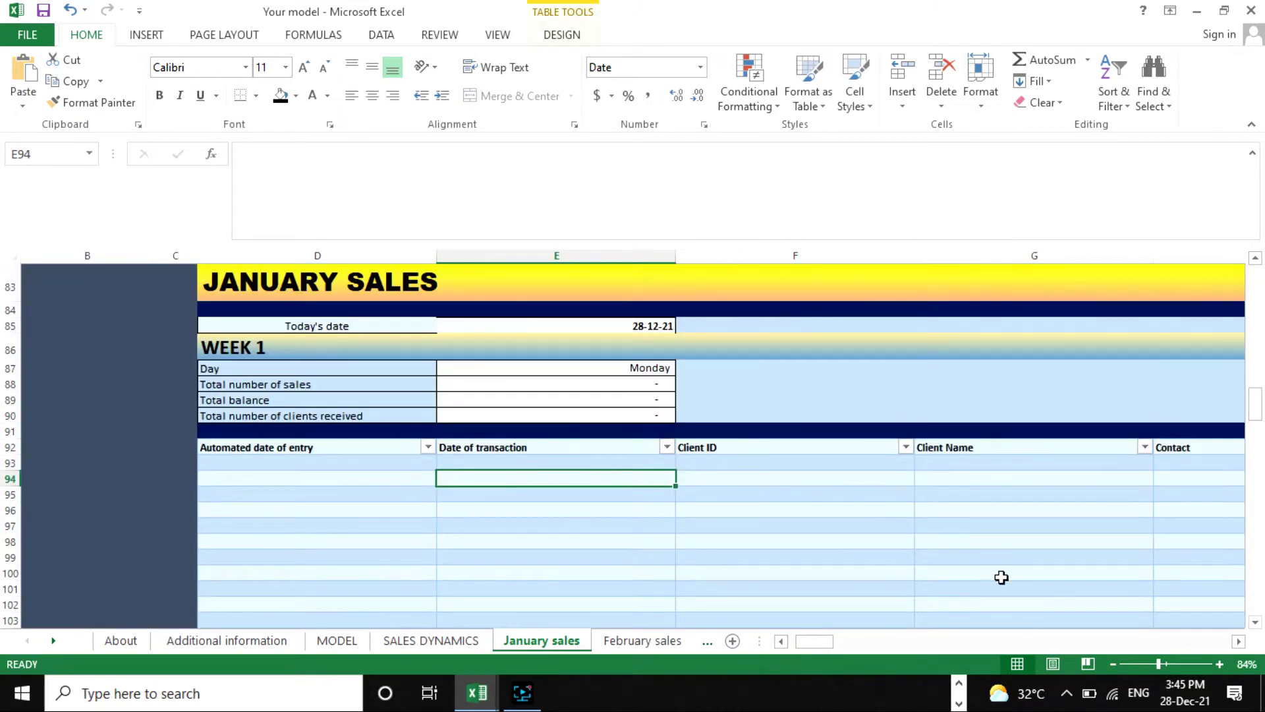
Select the Client ID and Contact cells in row 94, and review the columns from Mode of payment to Validity of business record.
left_click(770, 474)
left_click_drag(817, 643, 895, 639)
left_click(805, 464)
left_click(601, 472)
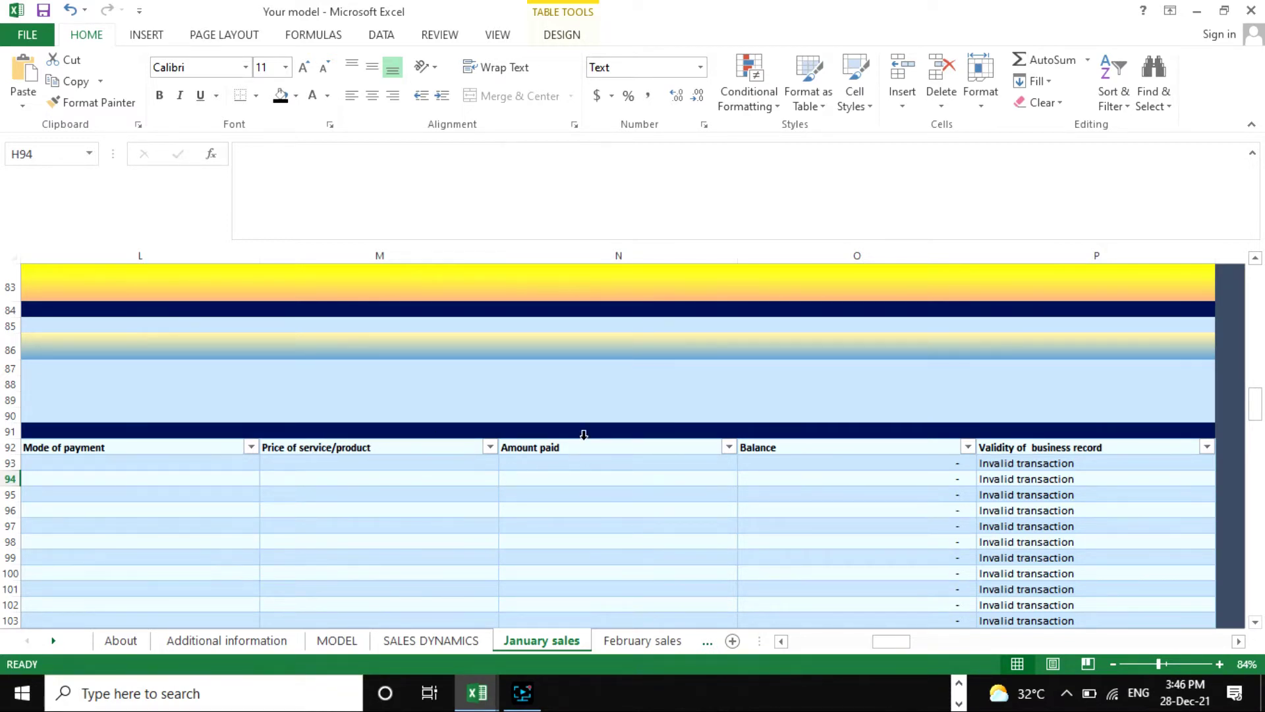
scroll(1085, 527, "down", 2)
scroll(1062, 427, "up", 2)
View the January sales sheet from its beginning at 17% zoom, with the weekly blocks side by side.
left_click_drag(1144, 664, 1125, 664)
scroll(547, 381, "up", 7)
scroll(547, 381, "up", 2)
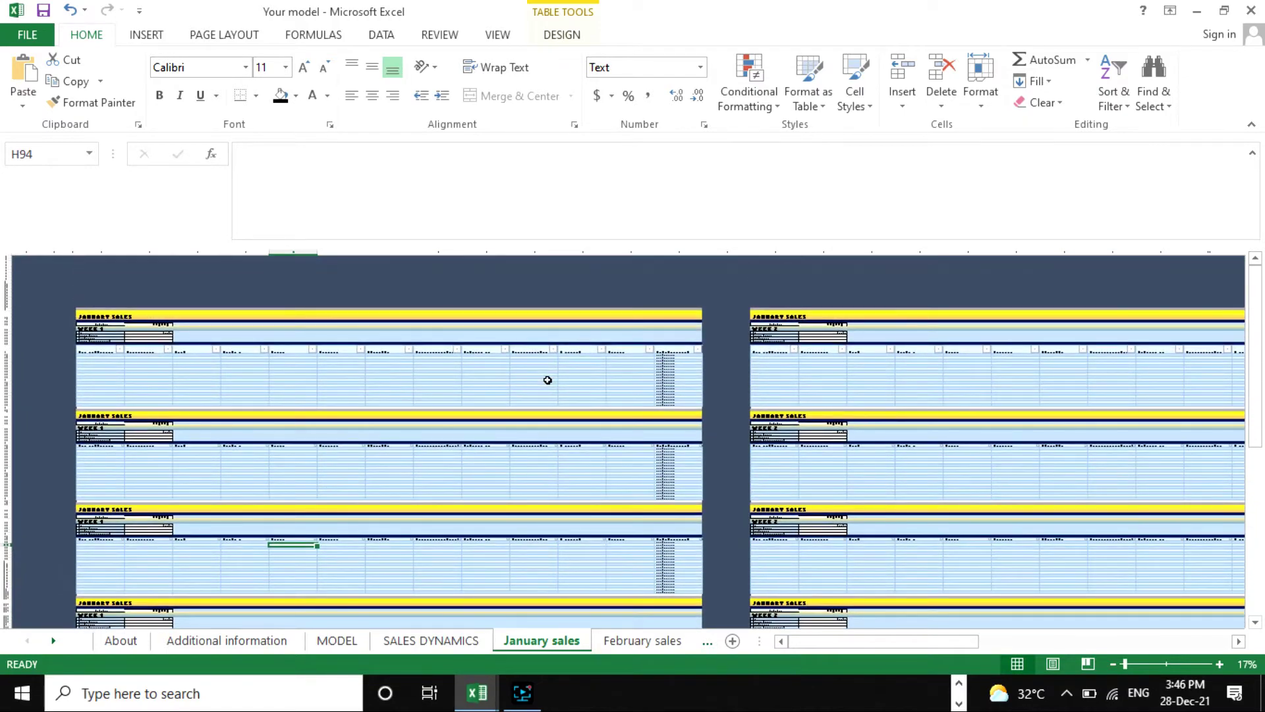
Review the weekly blocks of the January sales sheet and select cell H38 in the first table.
scroll(542, 378, "down", 4)
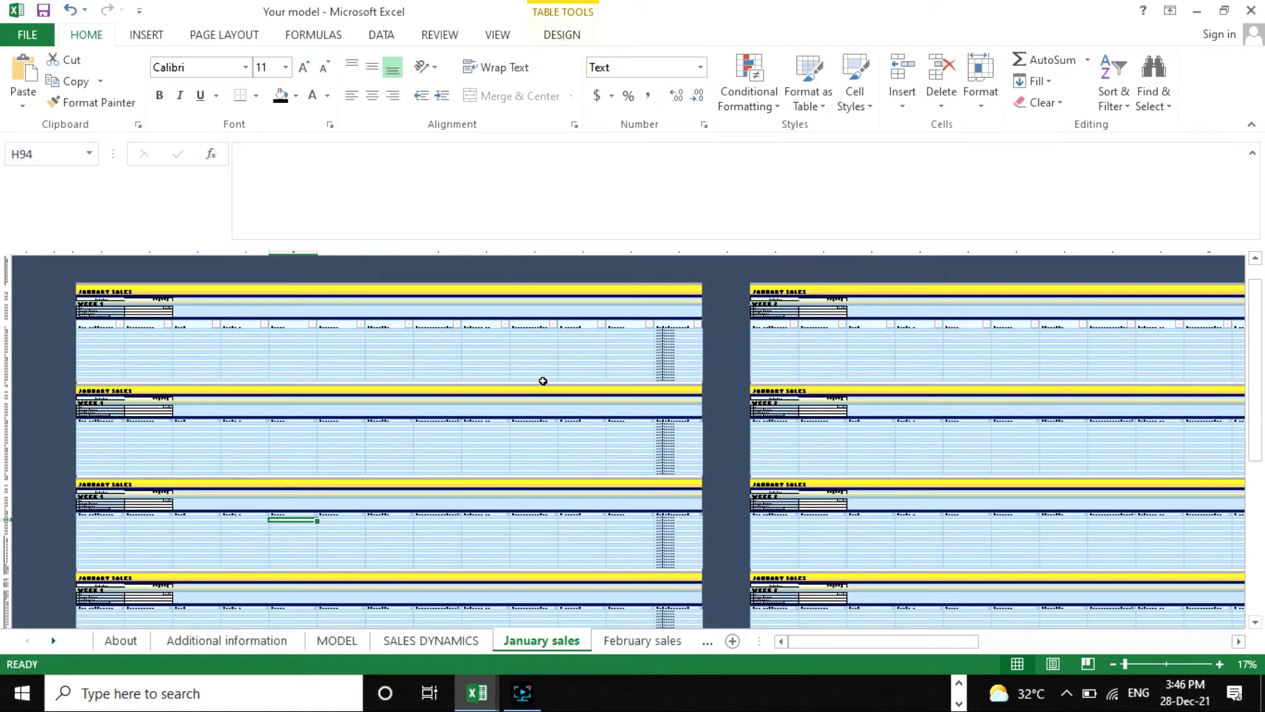
scroll(646, 410, "up", 3)
scroll(448, 391, "up", 2)
scroll(346, 373, "down", 2)
left_click(306, 358)
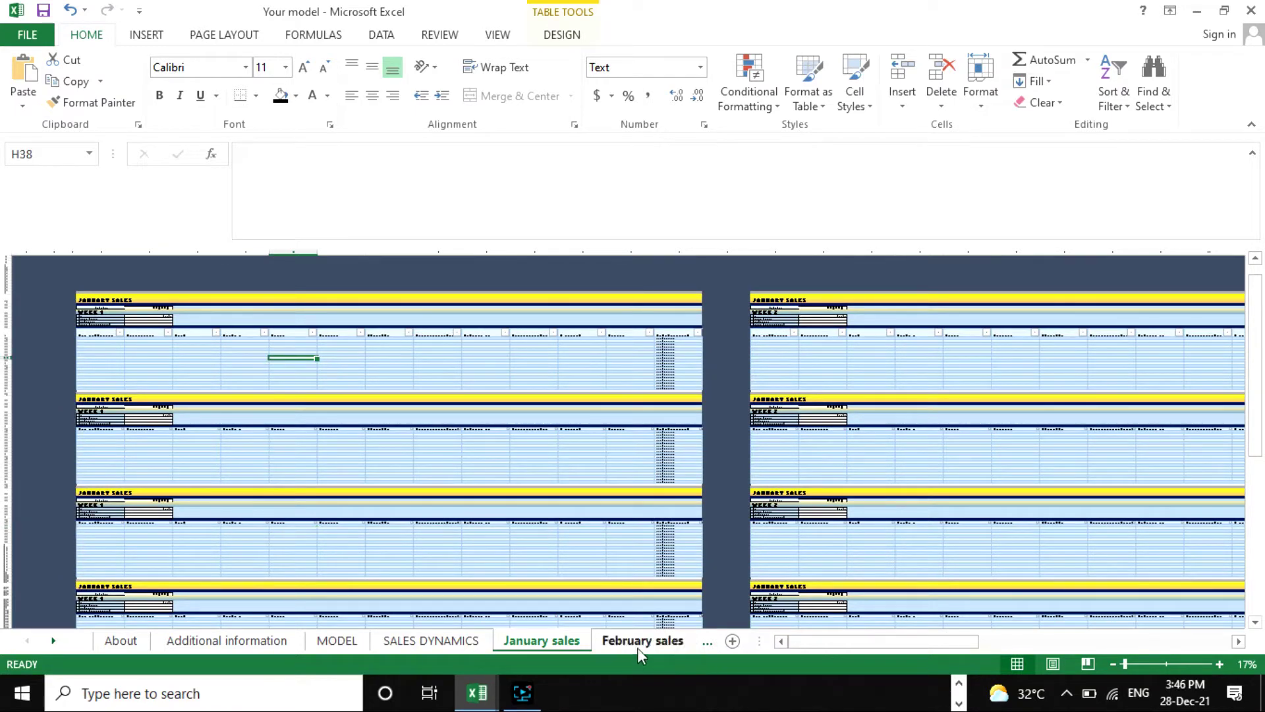
Switch to the Model sample workbook and review the copyright notice on its About sheet.
mouse_move(489, 693)
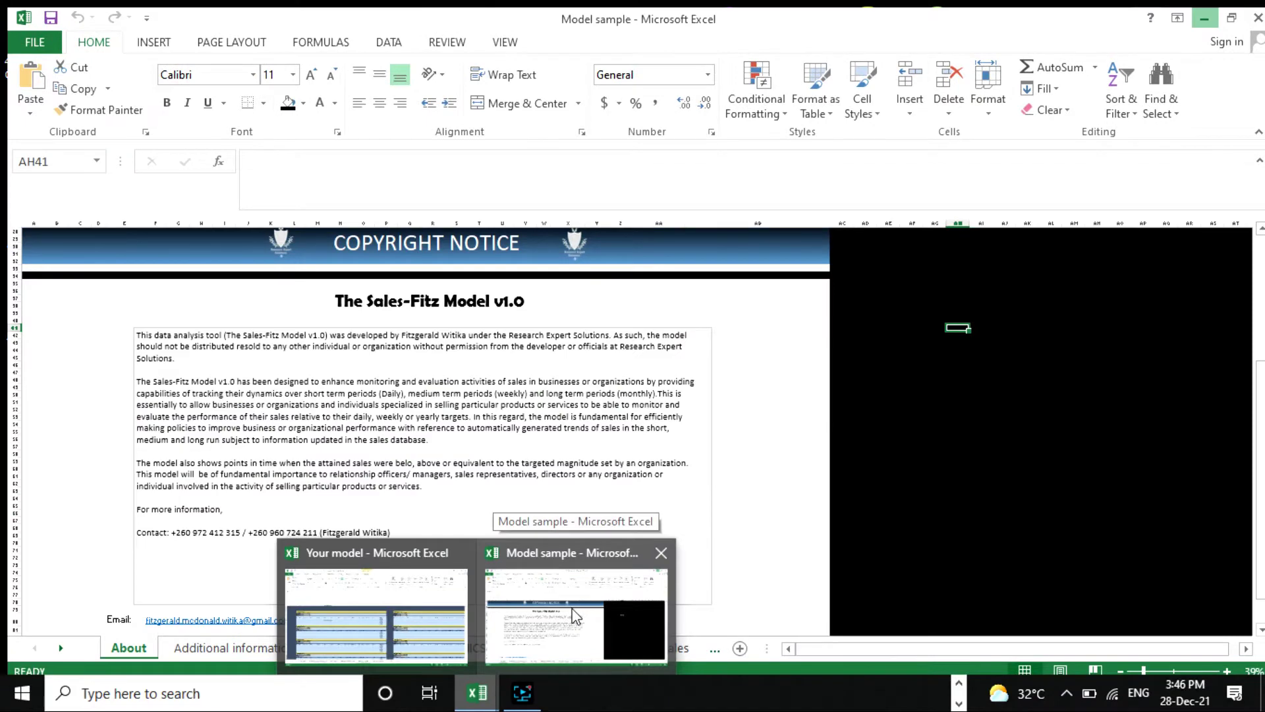
left_click(560, 620)
scroll(597, 491, "up", 9)
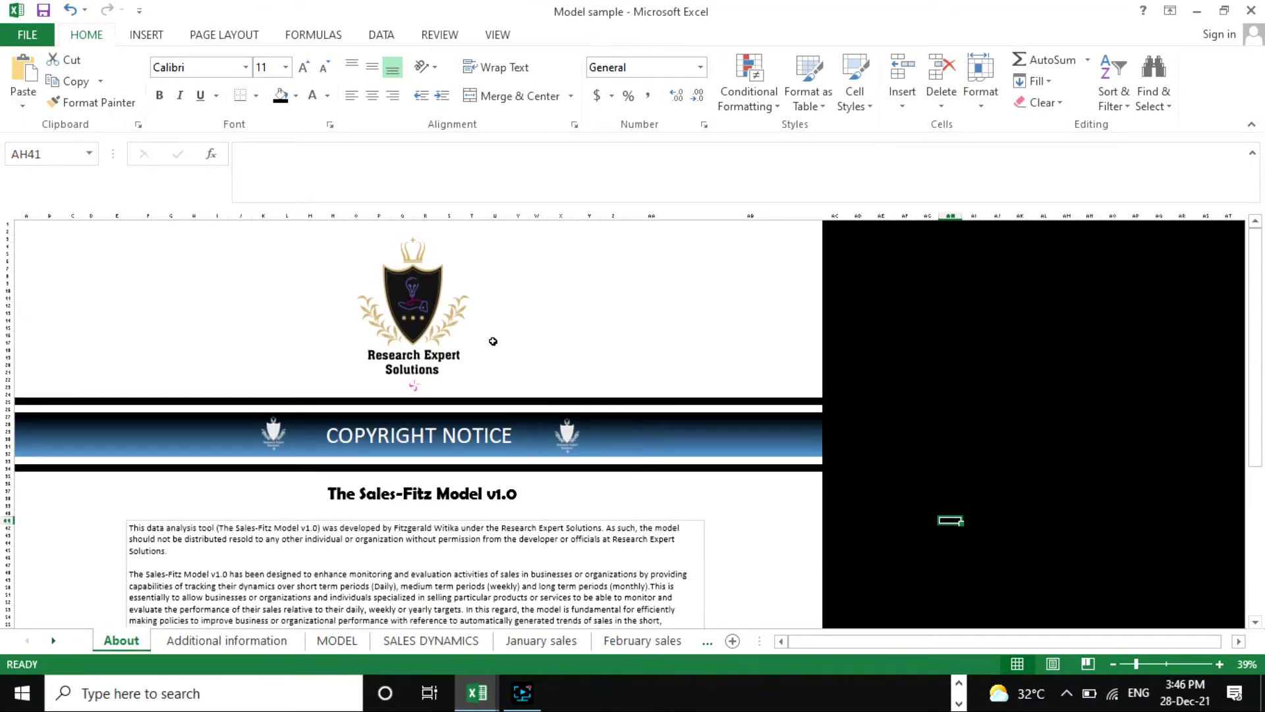
scroll(493, 341, "down", 9)
scroll(472, 372, "up", 3)
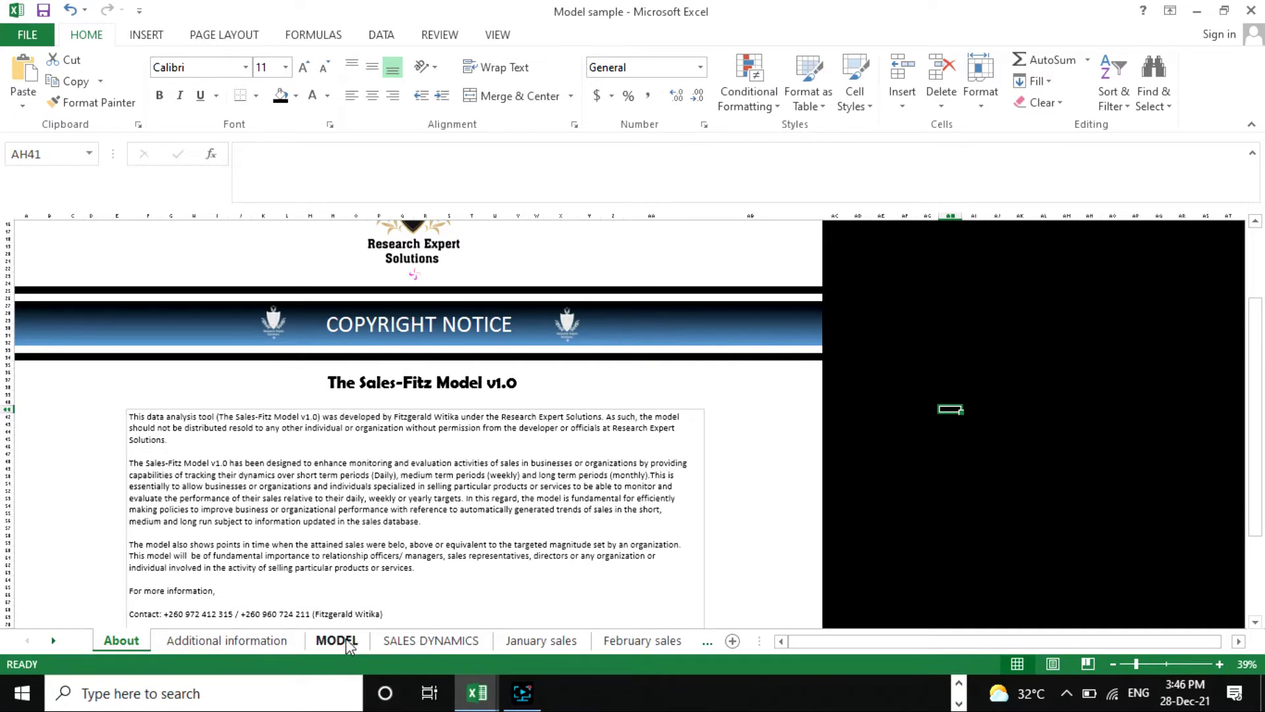
Open the January sales sheet of the sample workbook and view its first Week 1 tables at 42% zoom.
left_click(520, 642)
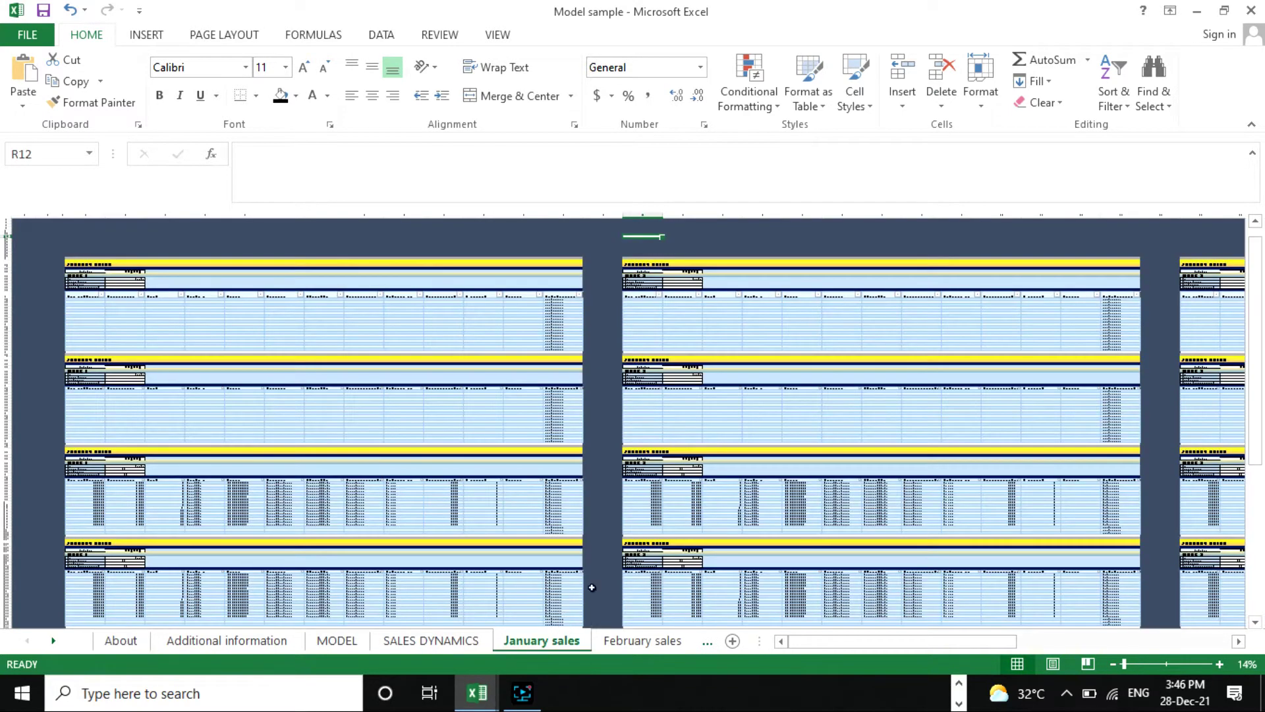
scroll(669, 481, "down", 5)
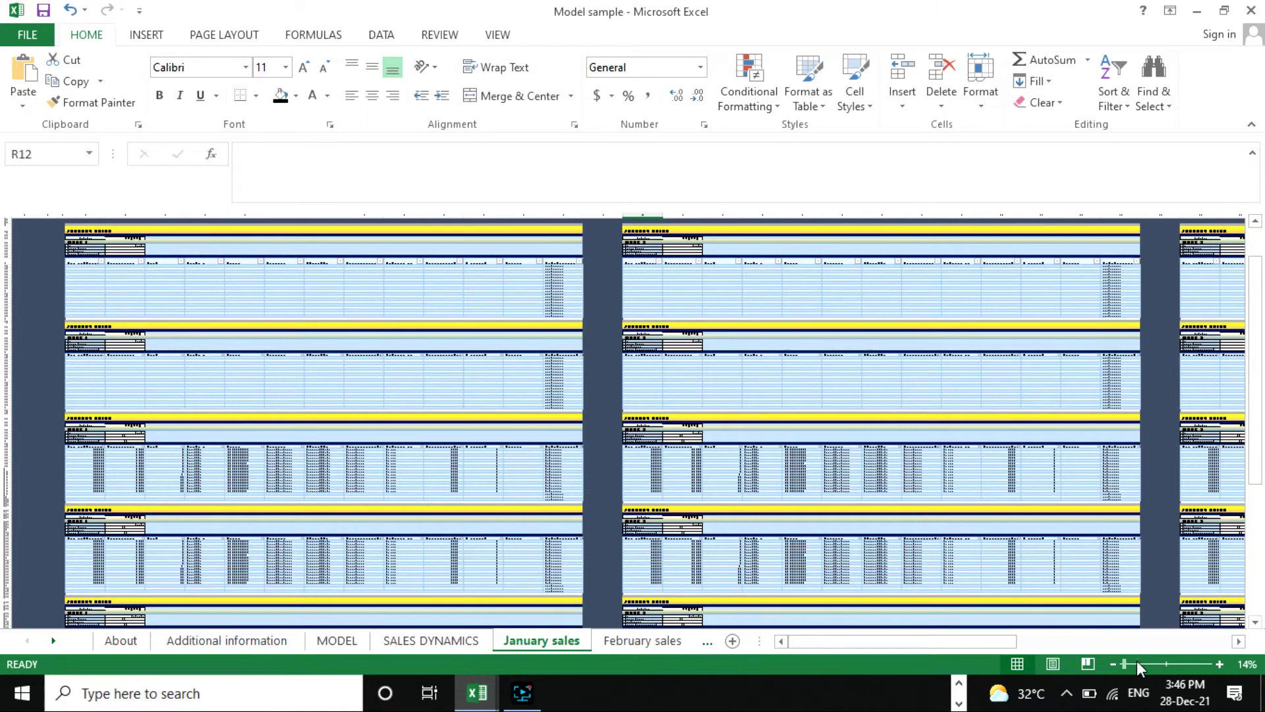
left_click(1139, 661)
left_click_drag(903, 643, 819, 643)
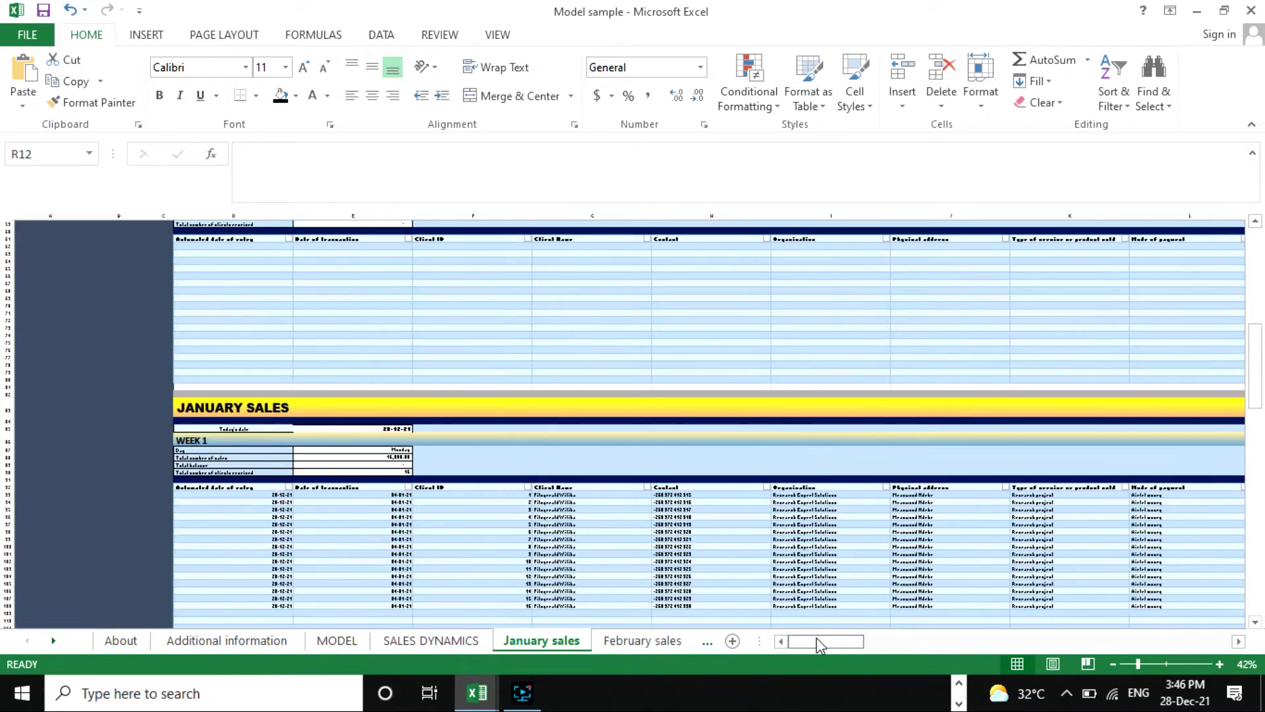
scroll(766, 474, "up", 10)
scroll(904, 396, "up", 5)
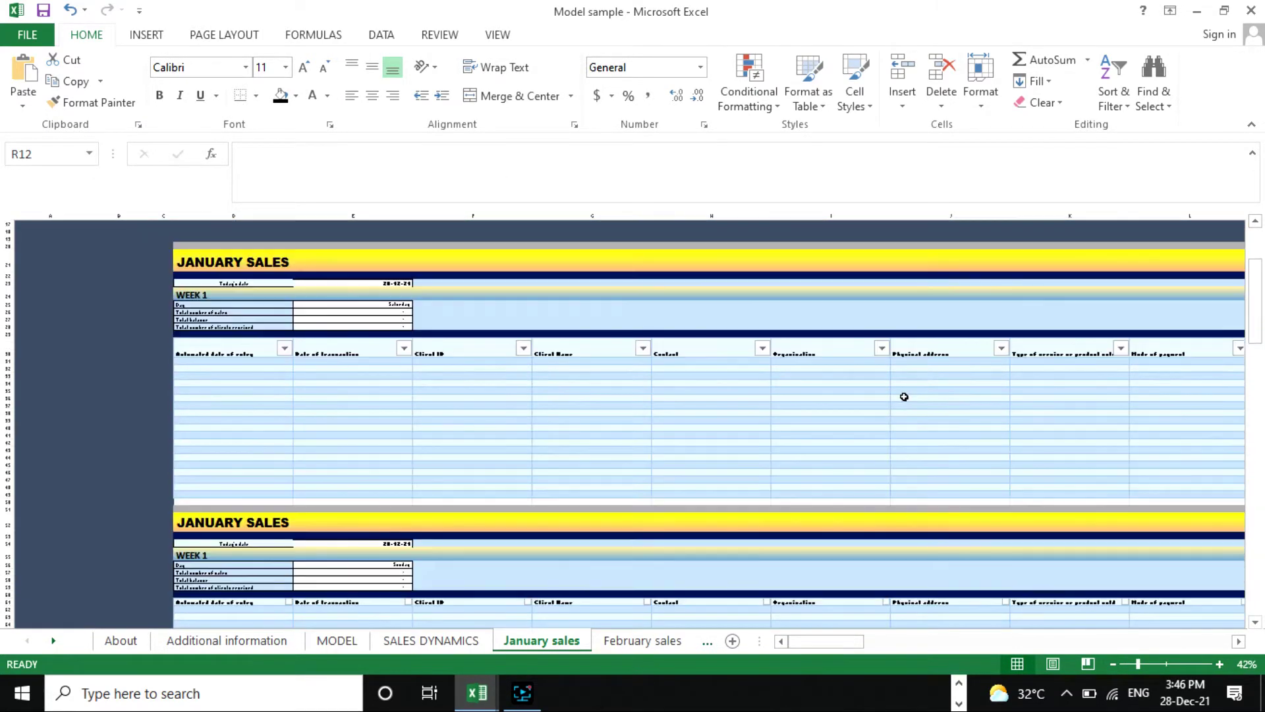
Enlarge the January sales sheet to 66% and compare the Week 1 tables for Saturday, Sunday and Monday.
left_click(1145, 661)
scroll(982, 536, "down", 5)
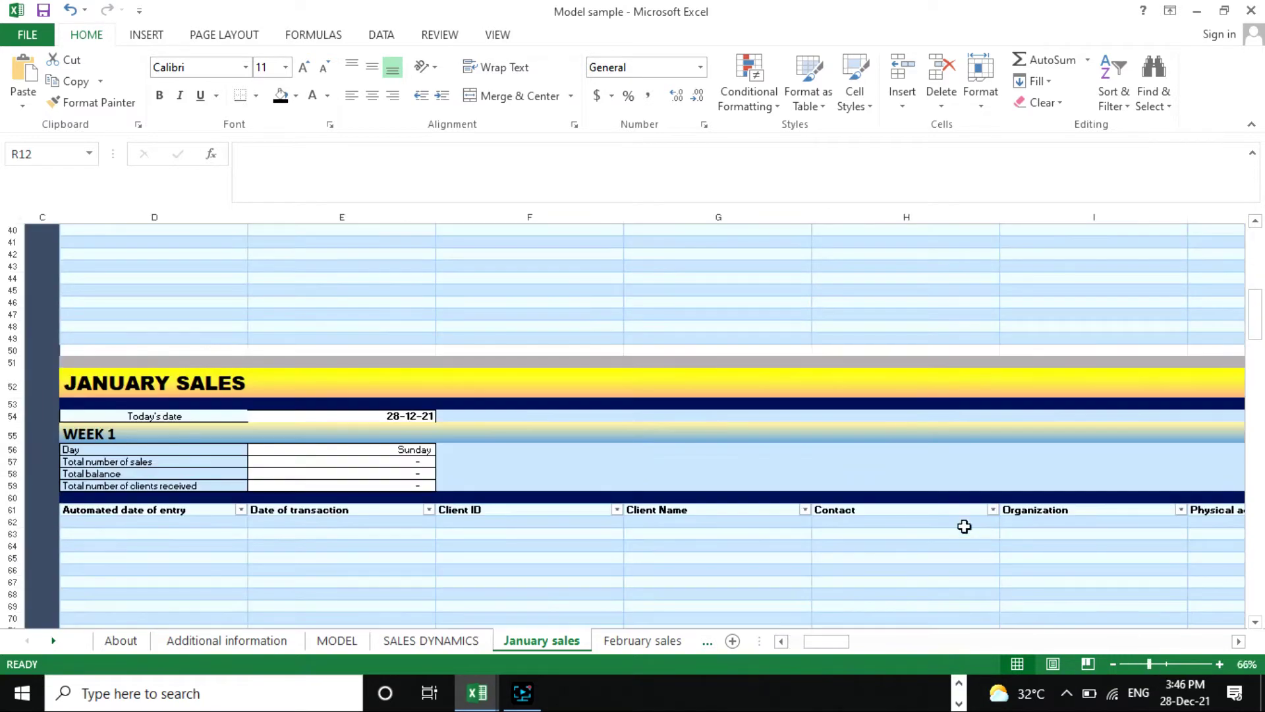
scroll(800, 453, "up", 4)
scroll(791, 448, "down", 7)
scroll(718, 441, "up", 7)
scroll(507, 468, "down", 7)
scroll(343, 491, "up", 3)
scroll(369, 435, "down", 1)
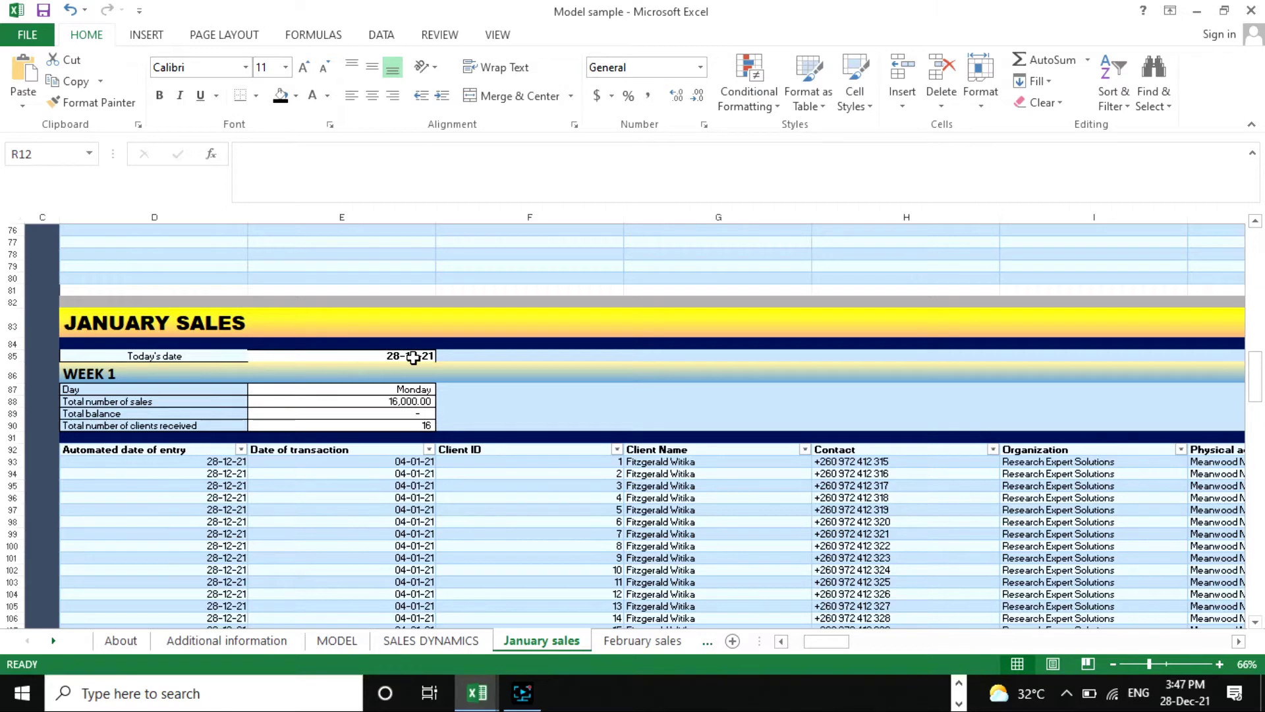
Examine the Date of transaction entries in the Monday table, selecting cells E93, E96 and E99.
scroll(413, 357, "down", 2)
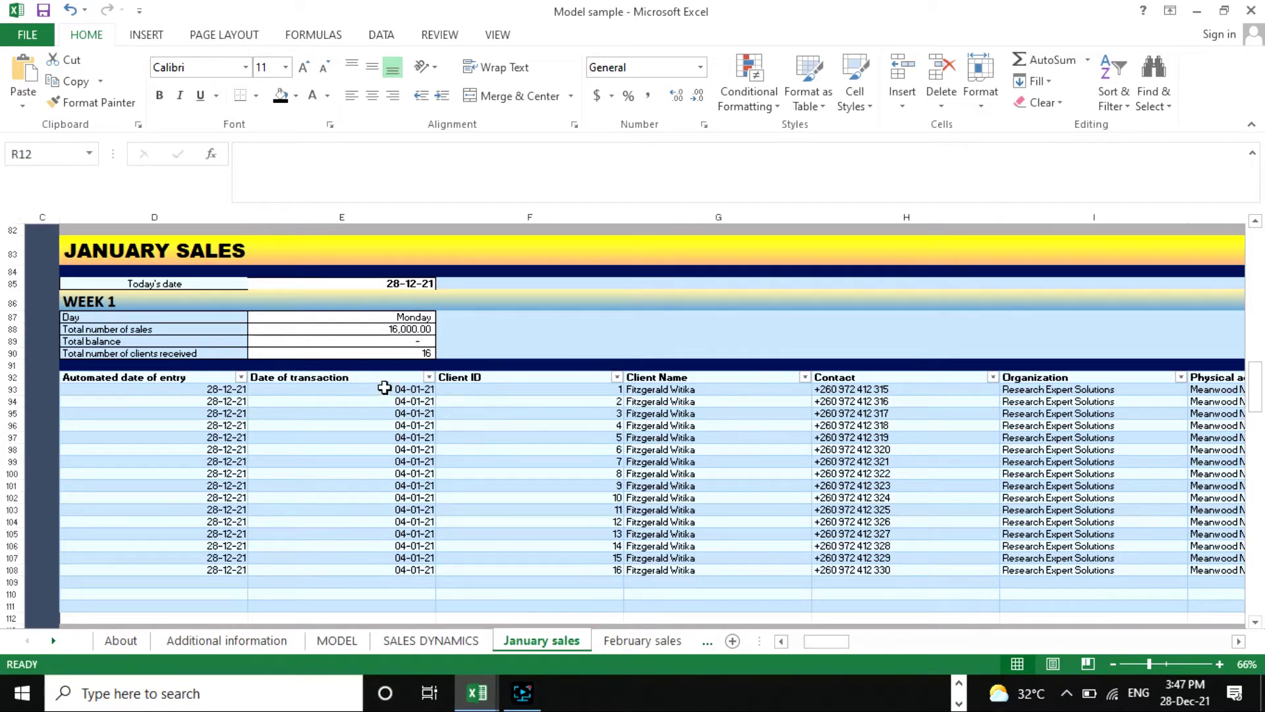
left_click(343, 390)
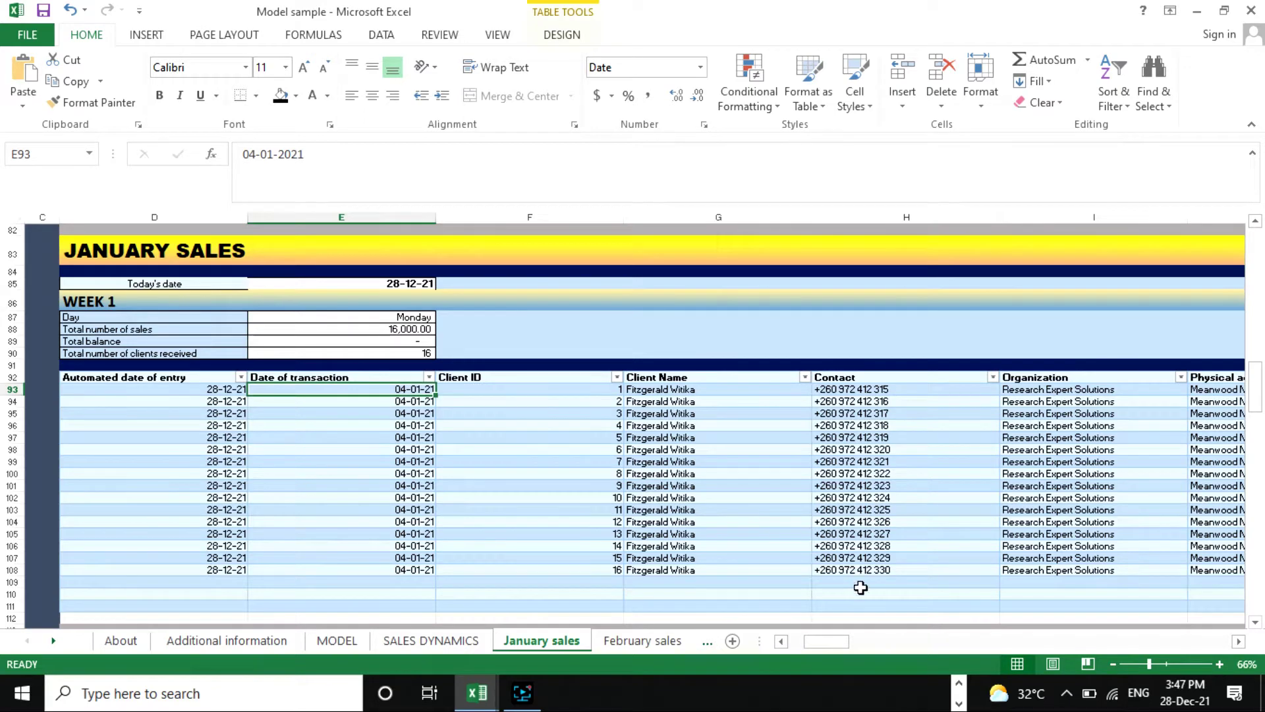
left_click_drag(841, 642, 846, 644)
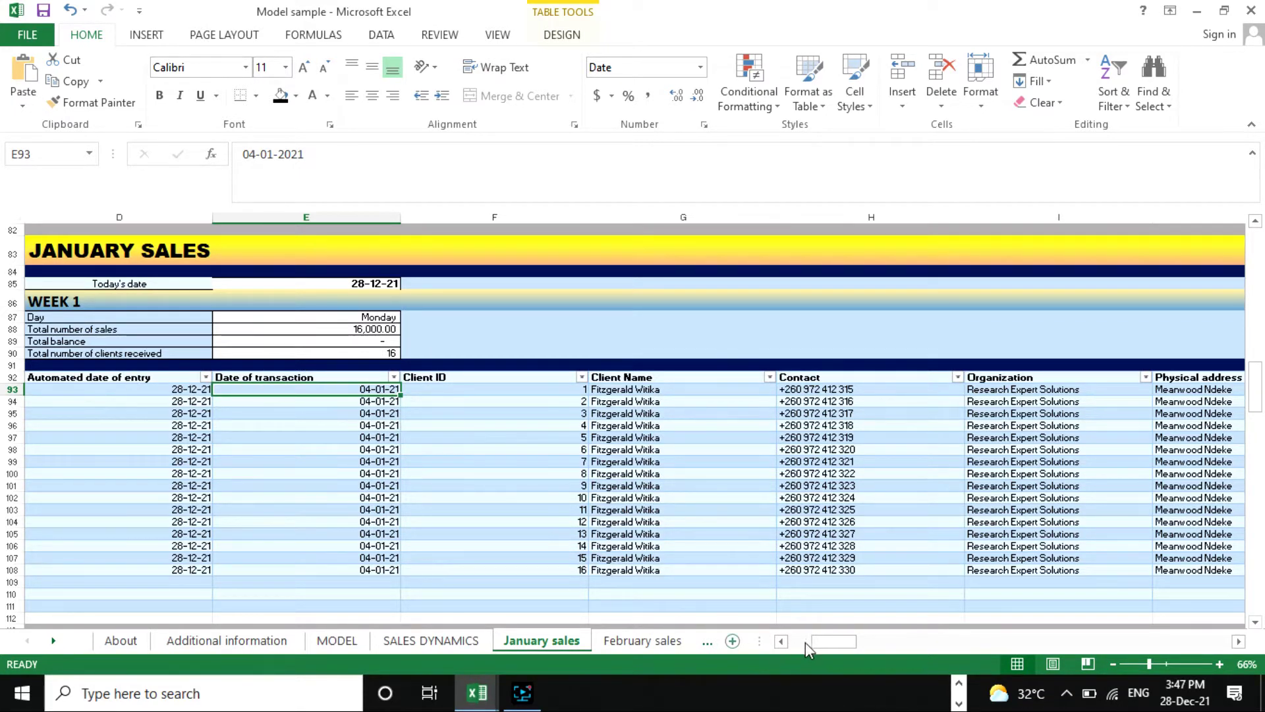
left_click_drag(837, 643, 837, 642)
left_click(344, 429)
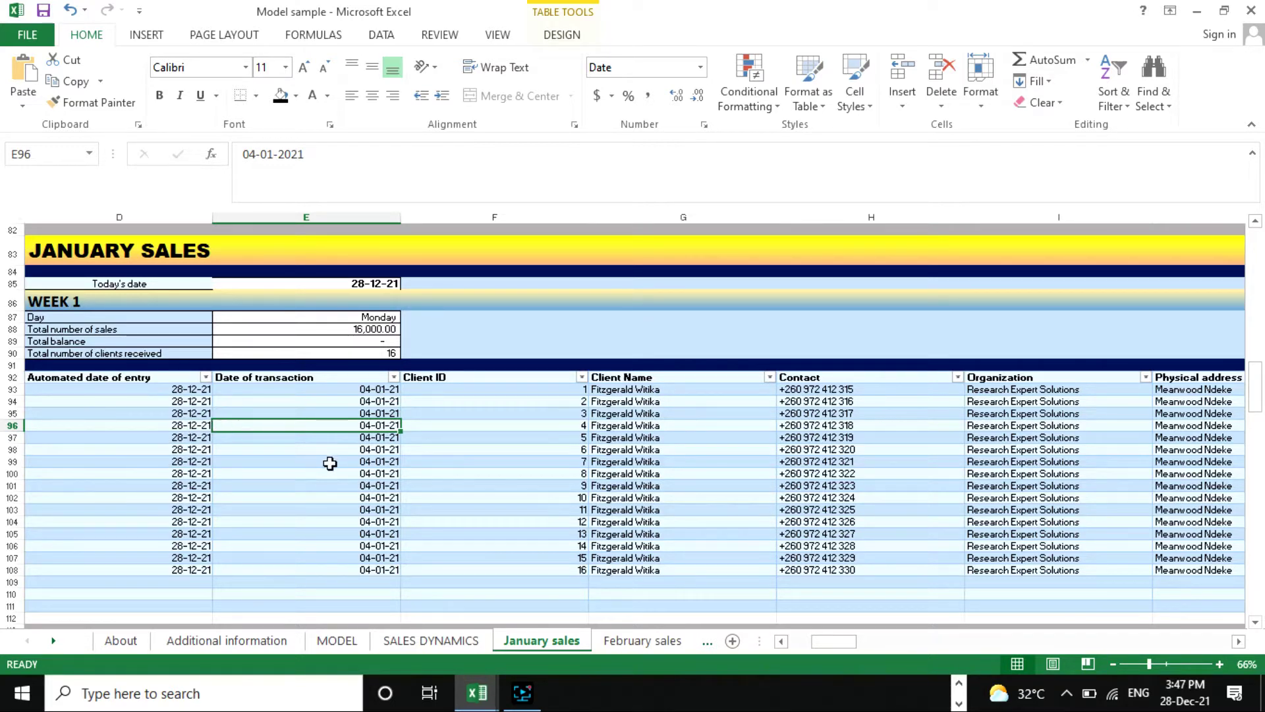
left_click(369, 391)
left_click(372, 458)
Examine the Client Name column of the Monday table by selecting several of its cells, ending on G95.
left_click_drag(849, 646, 855, 646)
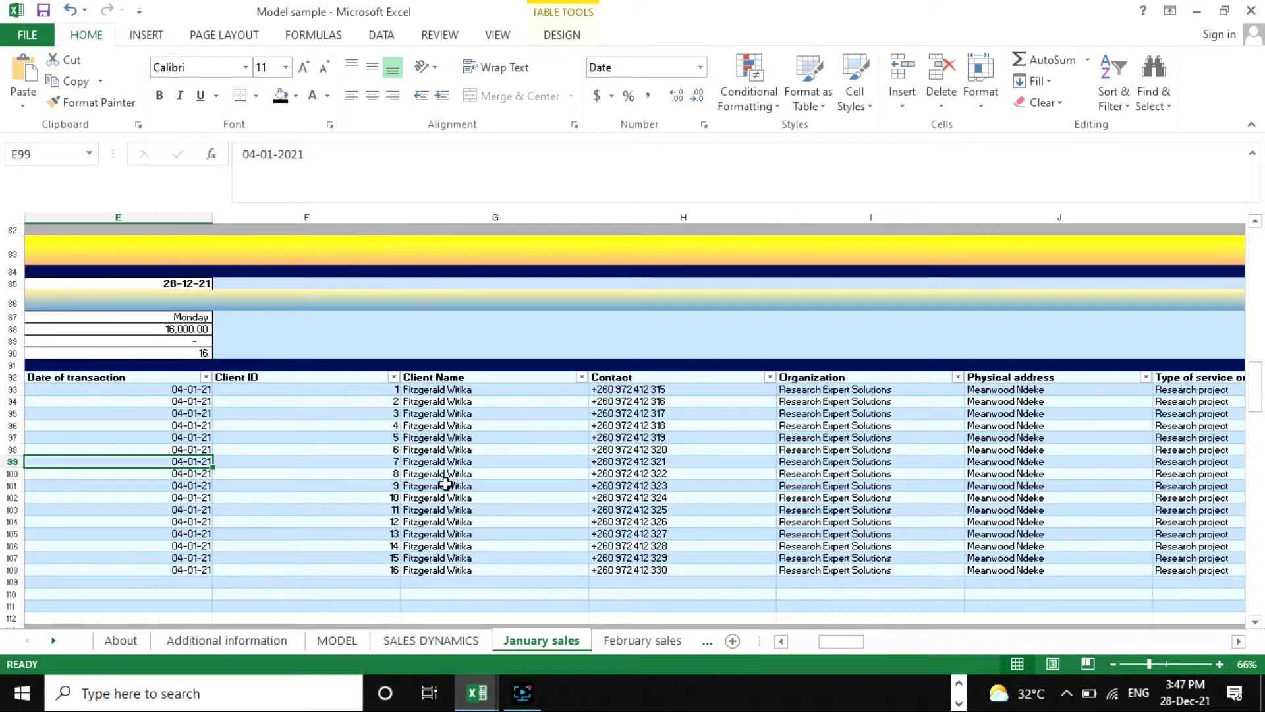
left_click(471, 413)
left_click(472, 461)
left_click(470, 510)
left_click(508, 413)
left_click(509, 474)
left_click(493, 414)
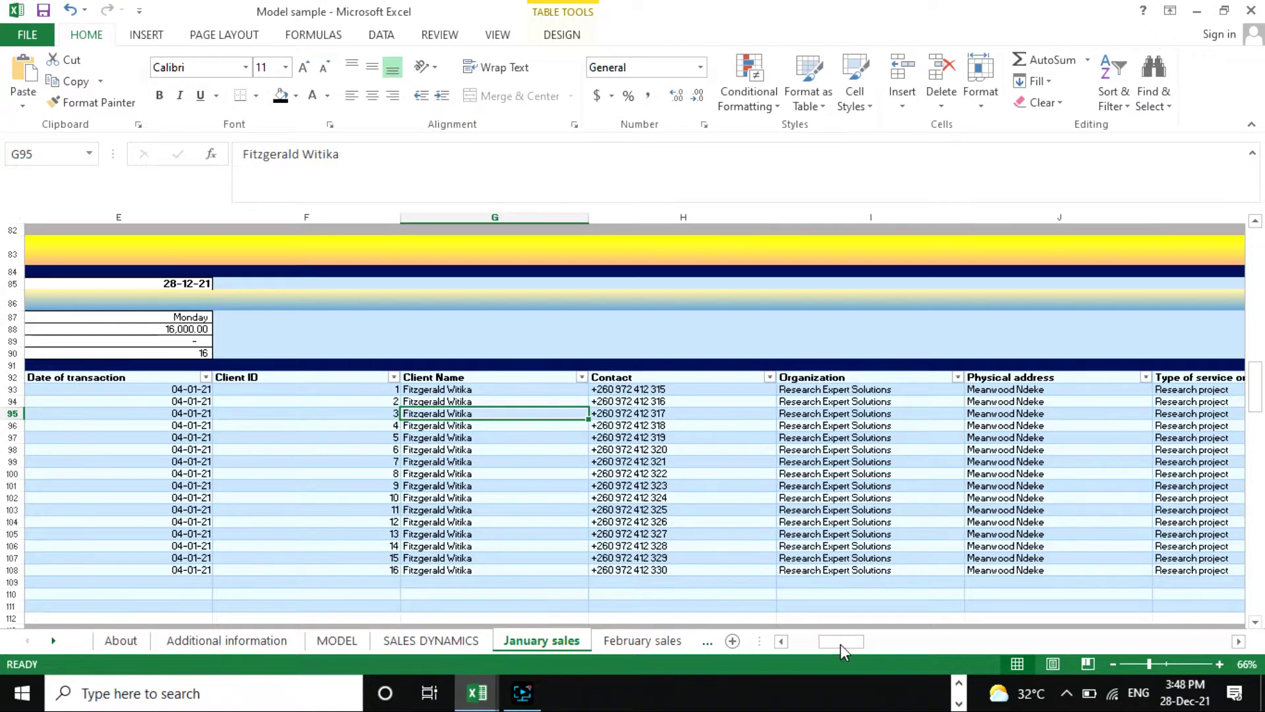
Examine the Contact column beside the client names in the Monday table by selecting cells in both columns.
left_click_drag(840, 649, 846, 647)
left_click(310, 438)
left_click(333, 497)
left_click(488, 449)
left_click(372, 460)
left_click(404, 535)
left_click(532, 451)
Select the Organization cell I96 and the Physical address cell J99 in the Monday table.
left_click_drag(867, 646, 866, 644)
left_click(493, 427)
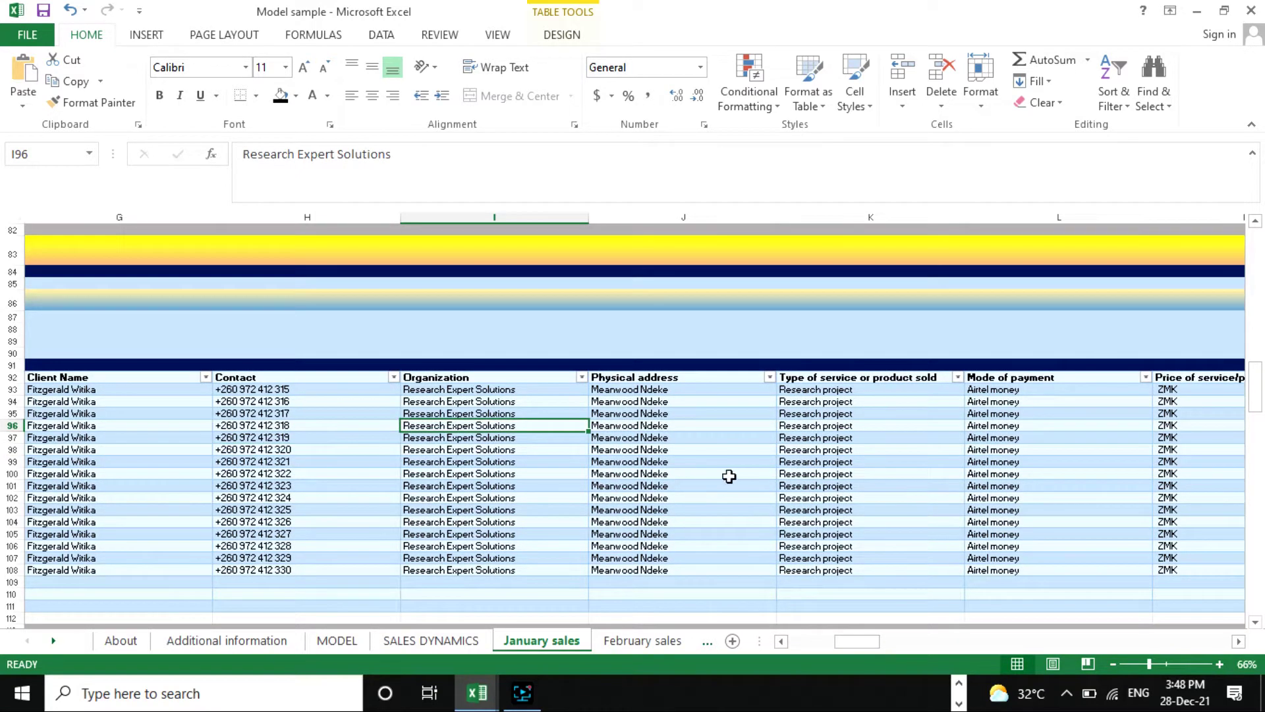
left_click(741, 457)
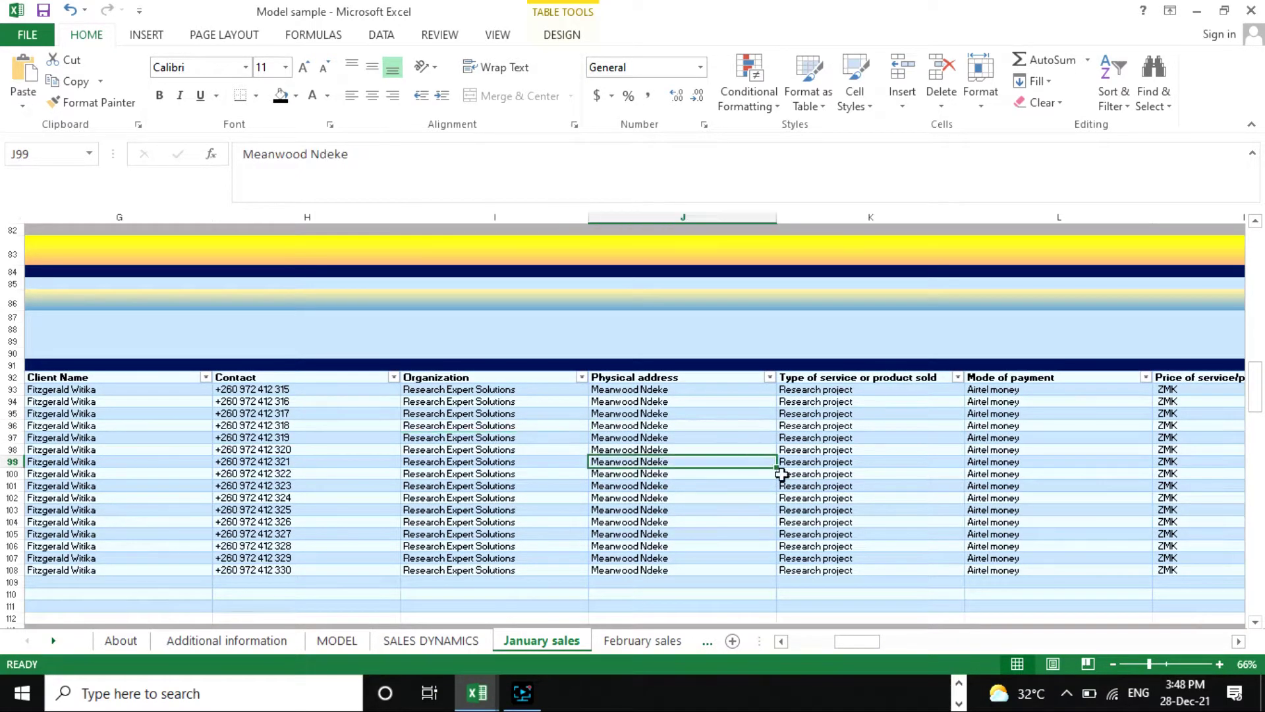
Examine the Type of service or product sold column by selecting several of its cells, ending on K100.
left_click_drag(864, 643, 876, 643)
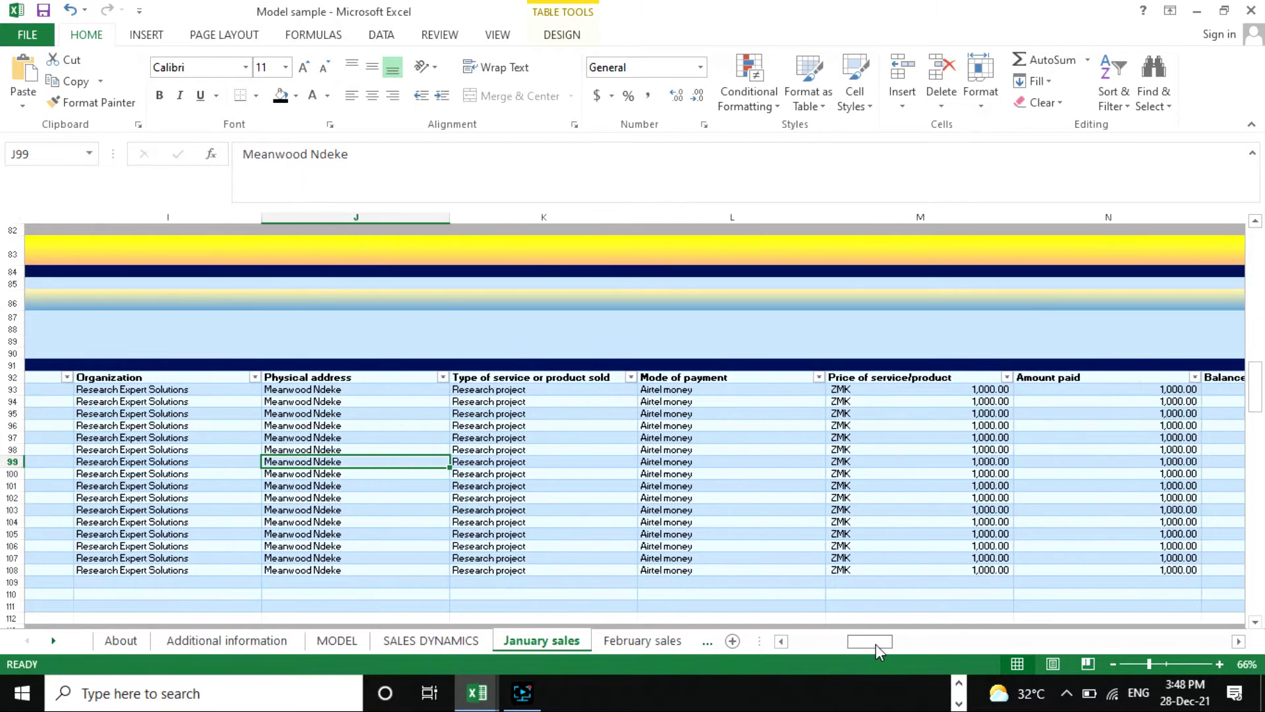
left_click(477, 484)
left_click(520, 427)
left_click(486, 475)
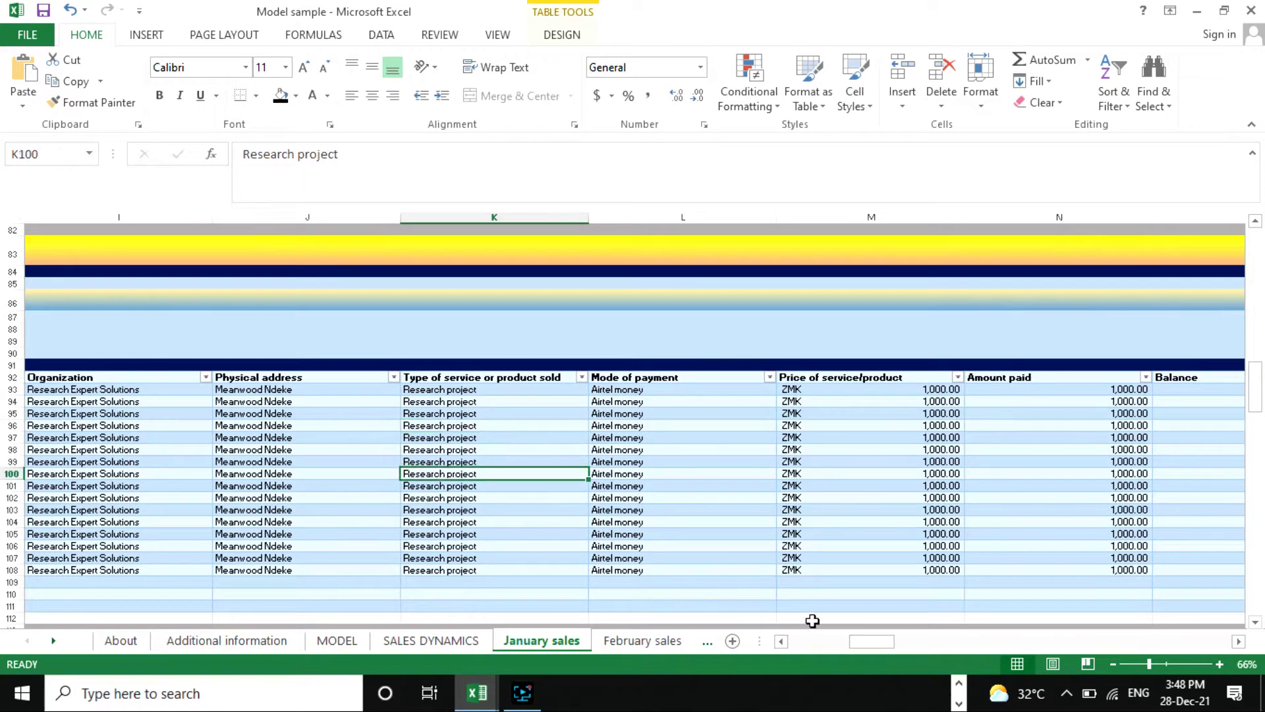
Examine the Mode of payment entries in the Monday table, selecting cells such as L95, L103, L100 and L97.
left_click_drag(875, 642, 882, 642)
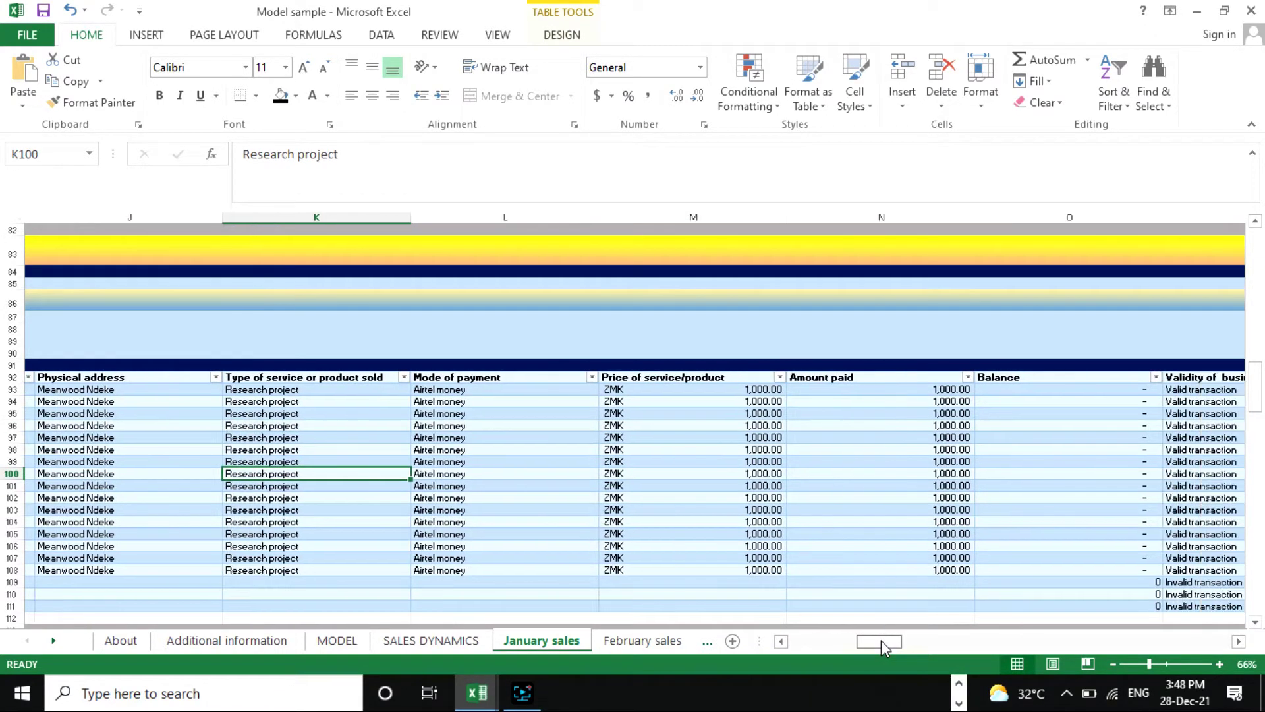
left_click(493, 473)
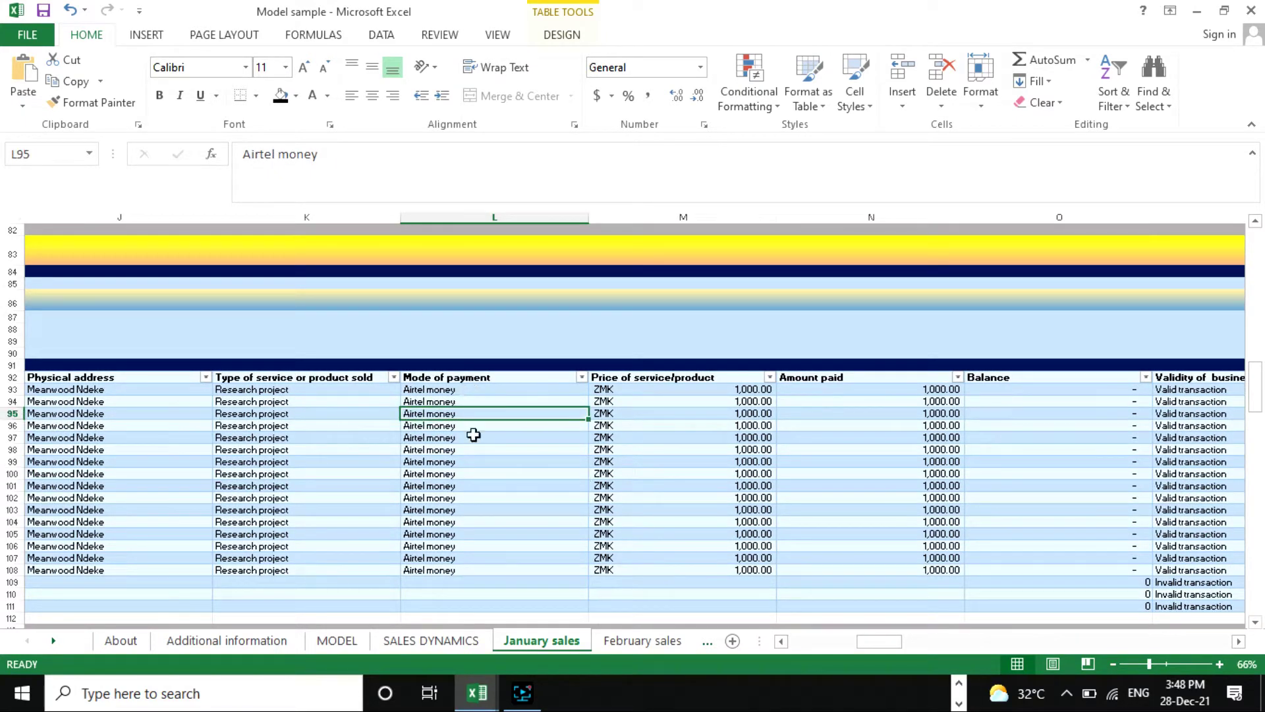
left_click(475, 512)
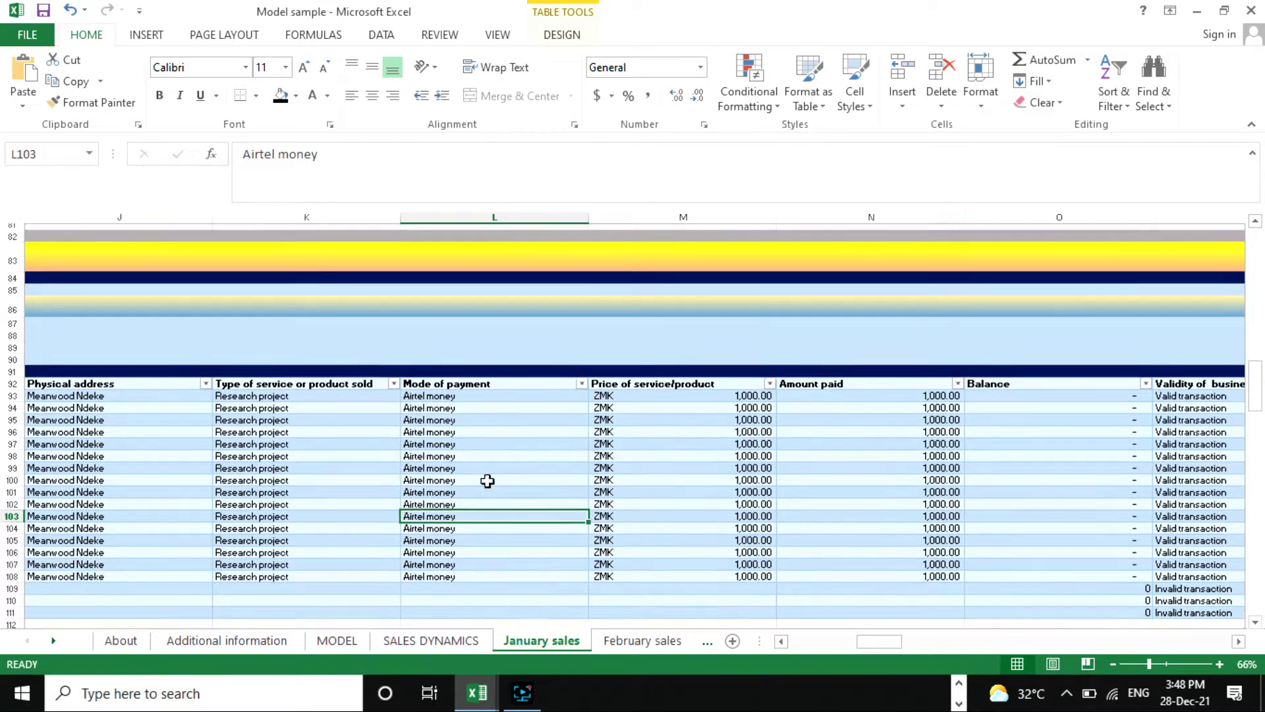
scroll(488, 481, "up", 1)
left_click(493, 475)
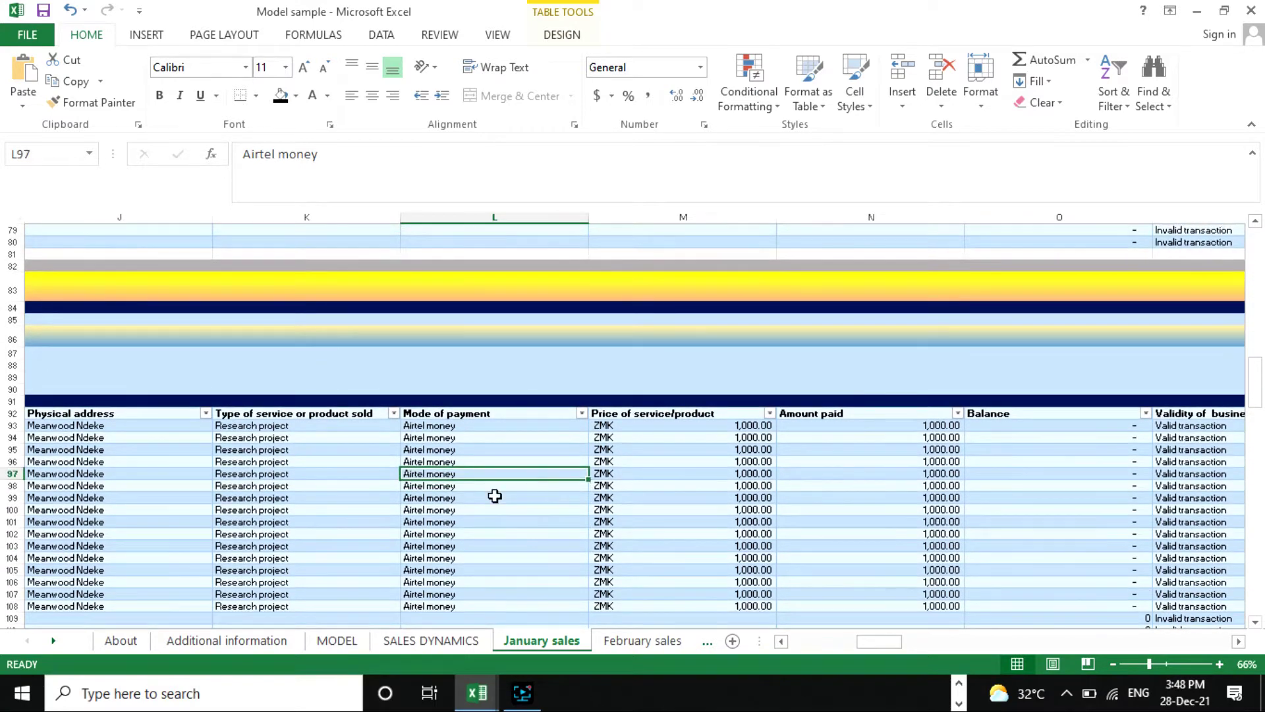
left_click(497, 511)
left_click(506, 479)
left_click(501, 511)
scroll(510, 479, "down", 1)
scroll(511, 481, "down", 3)
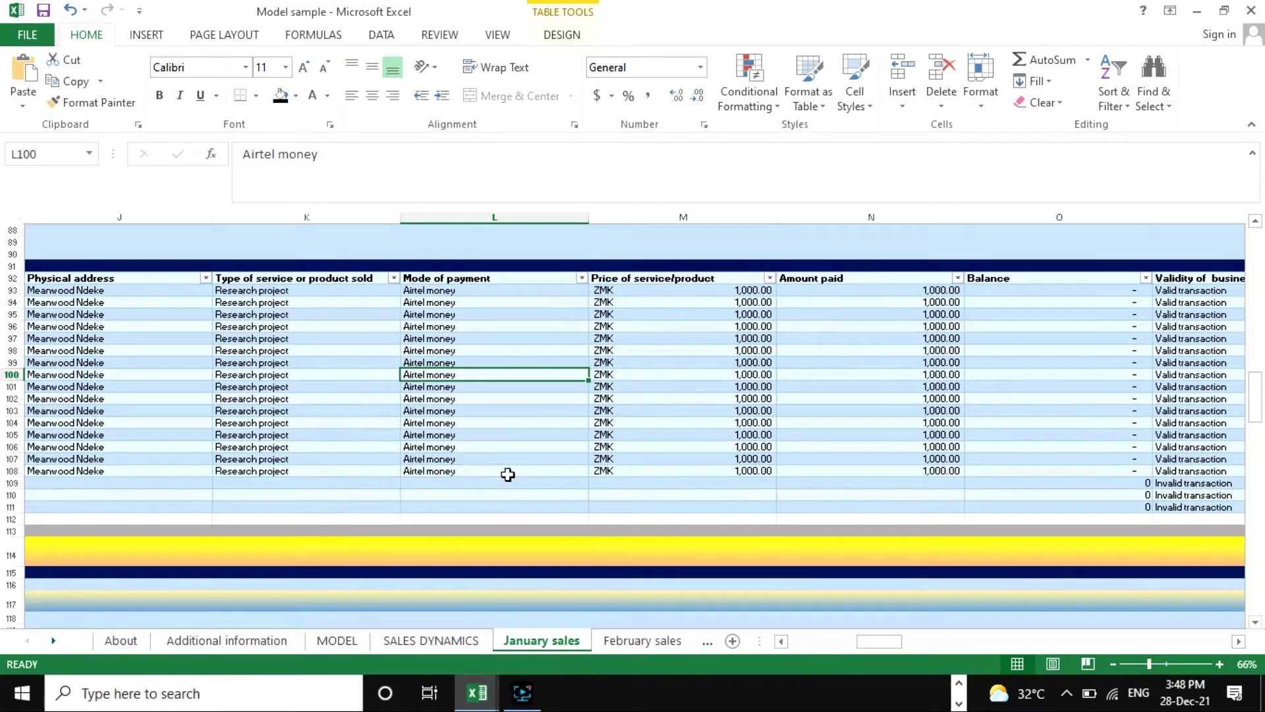
scroll(501, 461, "up", 4)
left_click(496, 438)
left_click(506, 520)
left_click(506, 474)
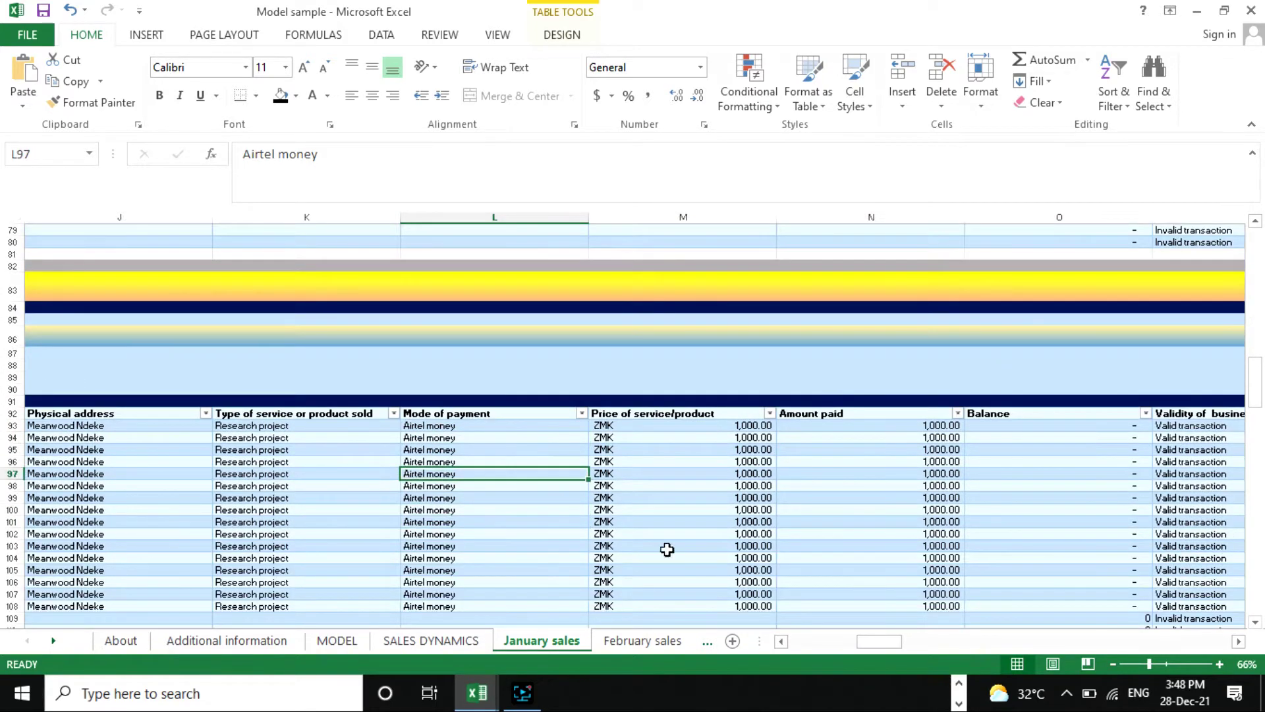
scroll(783, 523, "down", 4)
scroll(910, 567, "up", 4)
Examine the Price of service/product column of the Monday table and select cell M101.
mouse_move(888, 643)
left_mouse_down()
mouse_move(900, 645)
mouse_move(876, 644)
mouse_move(904, 640)
left_mouse_up()
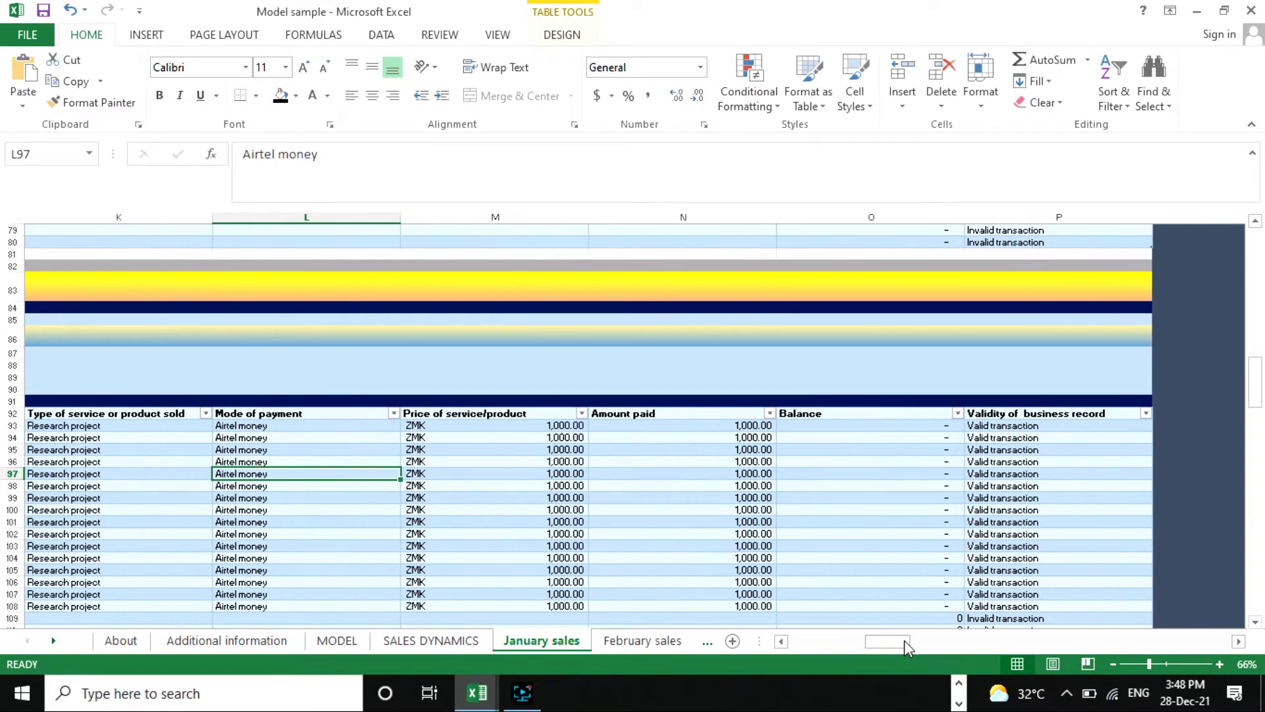
scroll(803, 553, "down", 3)
scroll(739, 504, "up", 8)
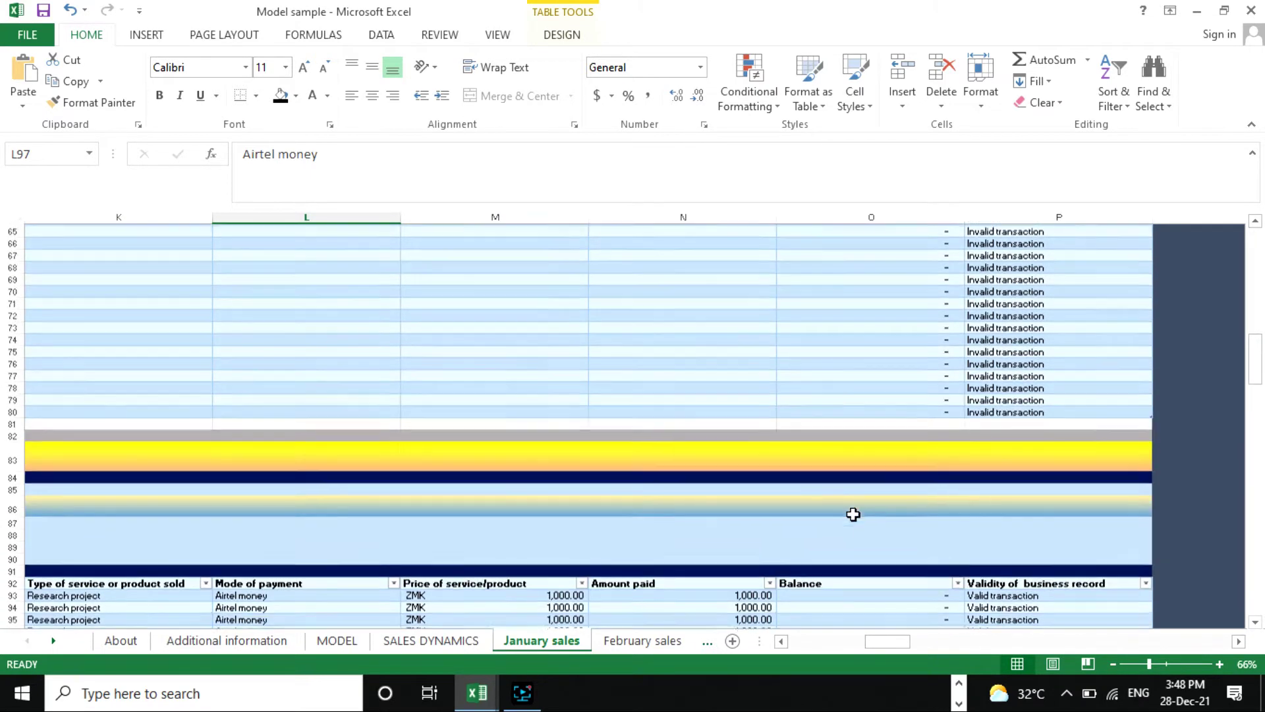
scroll(853, 514, "down", 6)
left_click(546, 438)
left_click(550, 485)
Select the Amount paid cell N99 and review the adjacent Balance and Validity of business record columns.
scroll(749, 527, "up", 5)
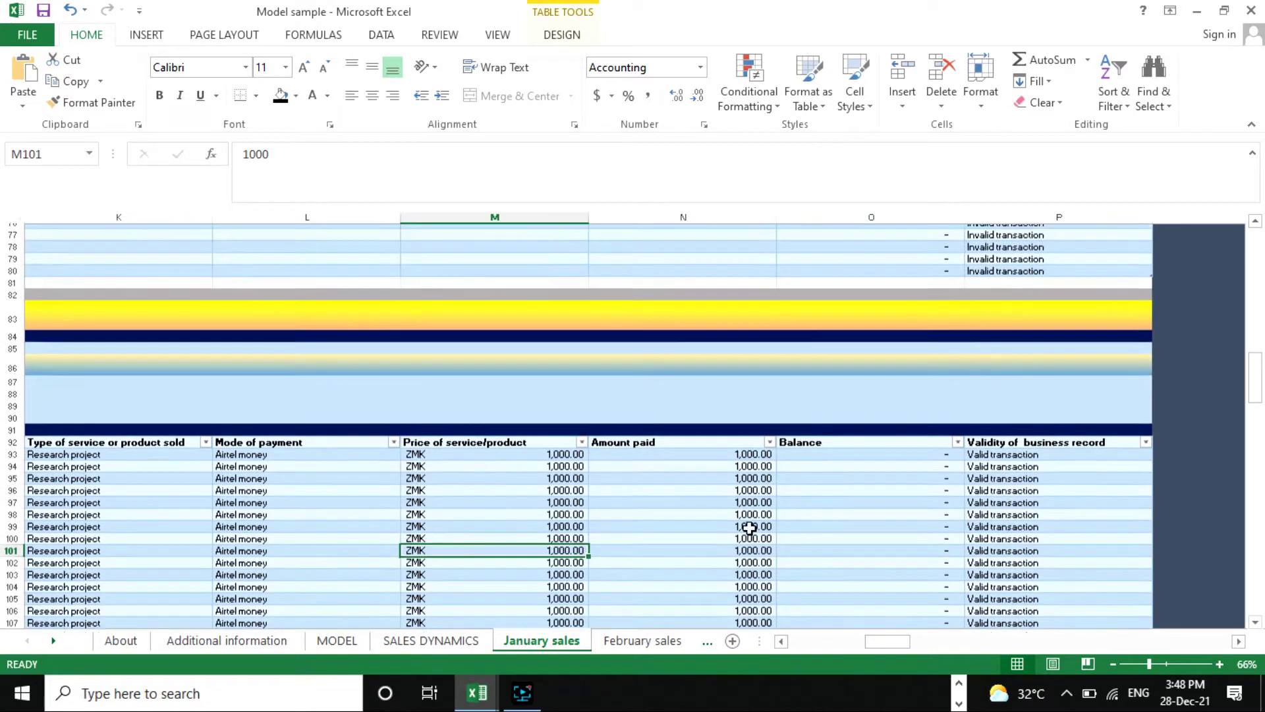
scroll(857, 527, "down", 2)
scroll(724, 494, "down", 4)
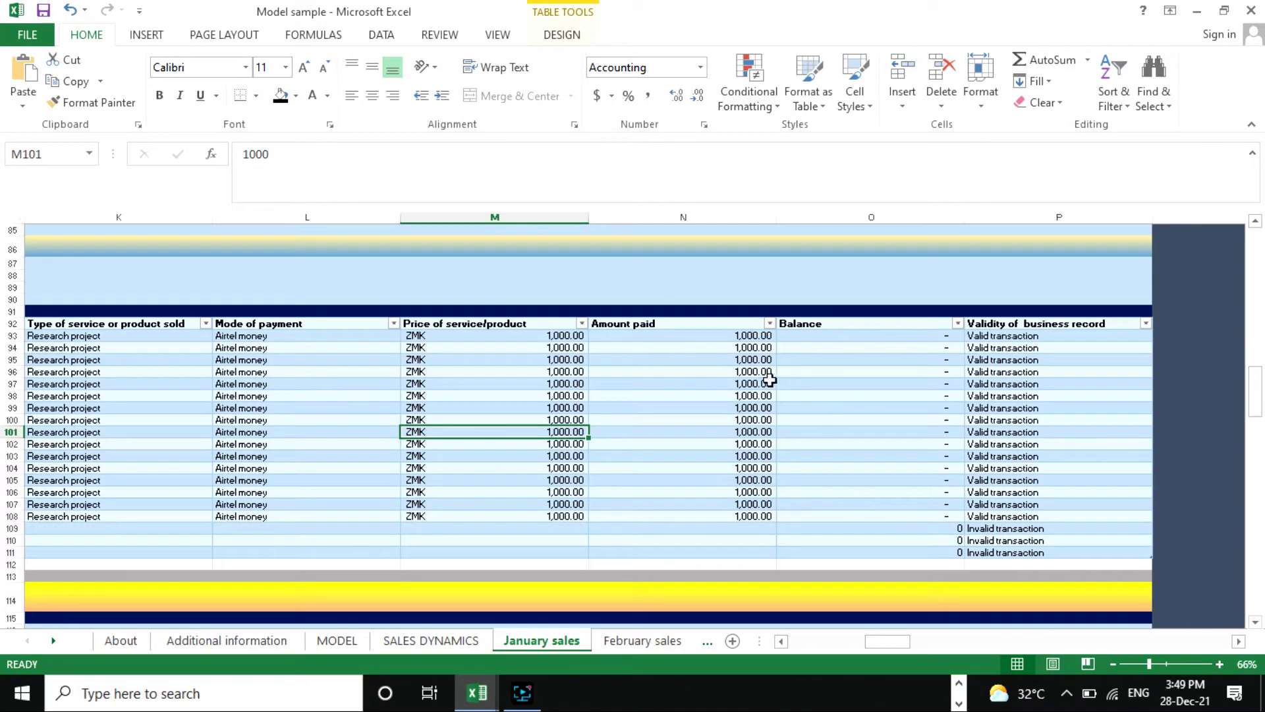
left_click(739, 406)
scroll(957, 394, "up", 4)
scroll(1057, 471, "down", 3)
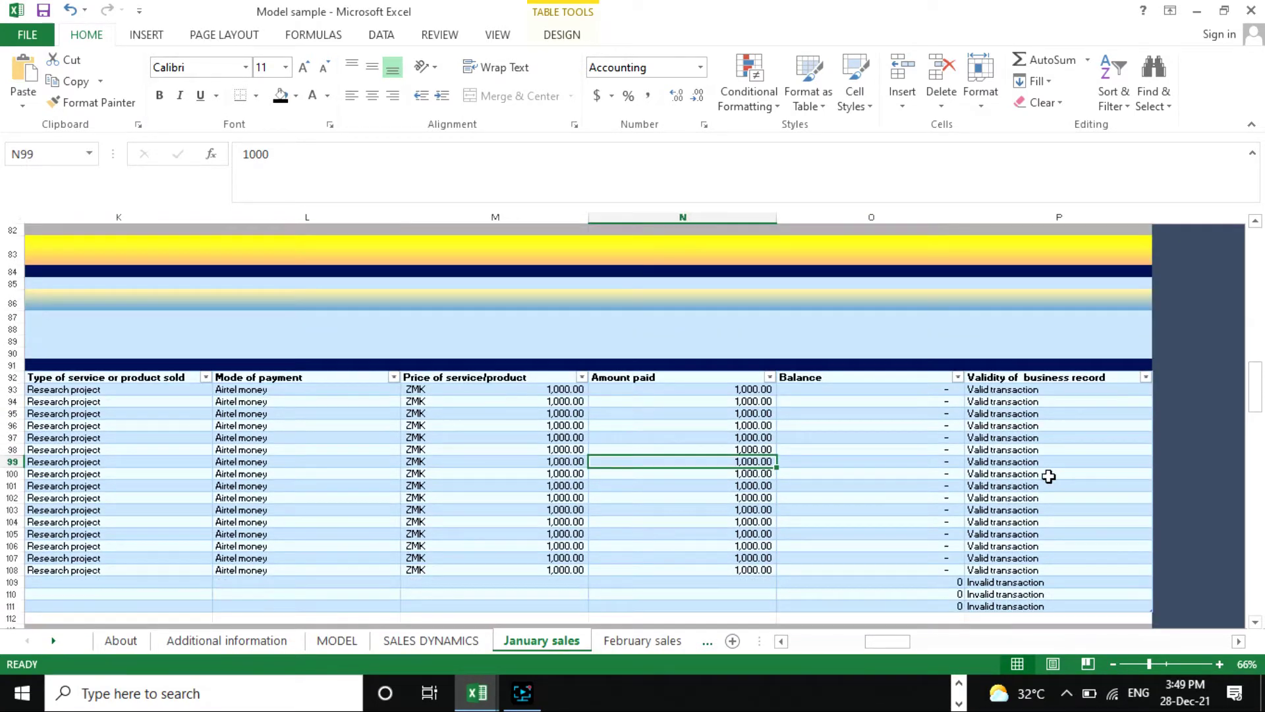
scroll(1021, 474, "down", 4)
scroll(748, 446, "up", 5)
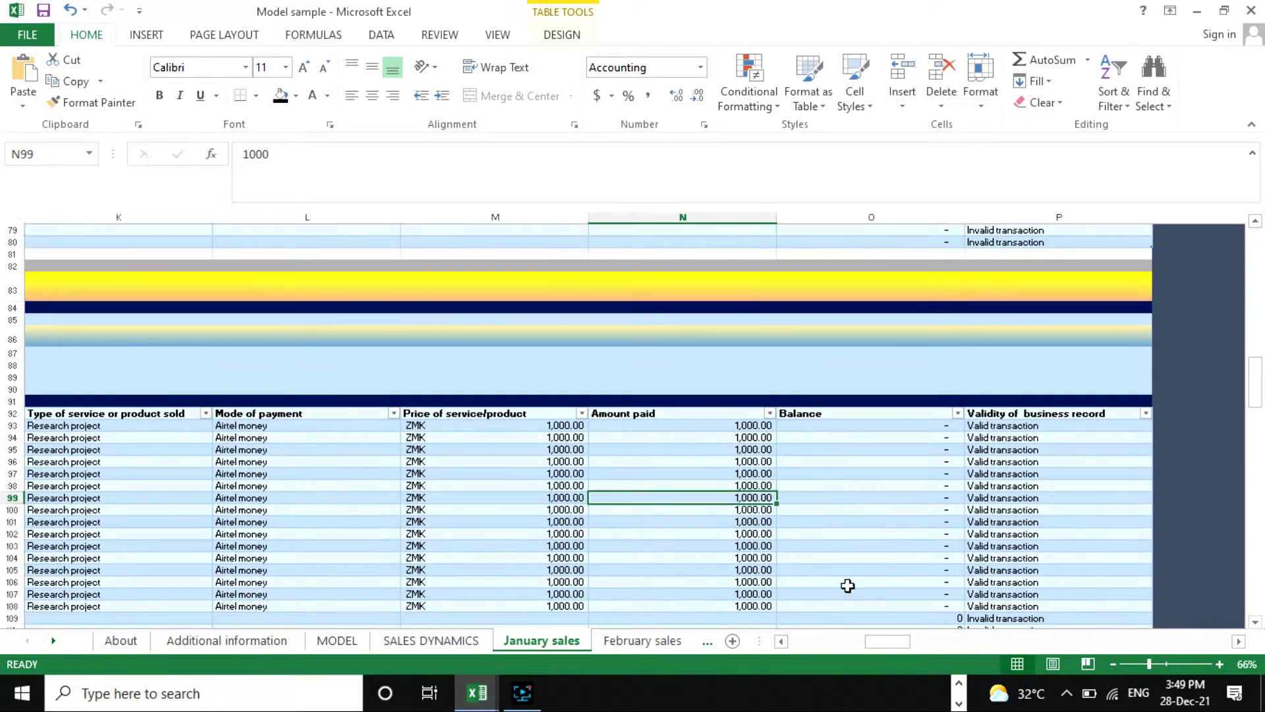
scroll(847, 581, "down", 1)
Select the Total number of sales cell E88 in the Monday summary to inspect its formula.
left_click_drag(879, 643, 821, 638)
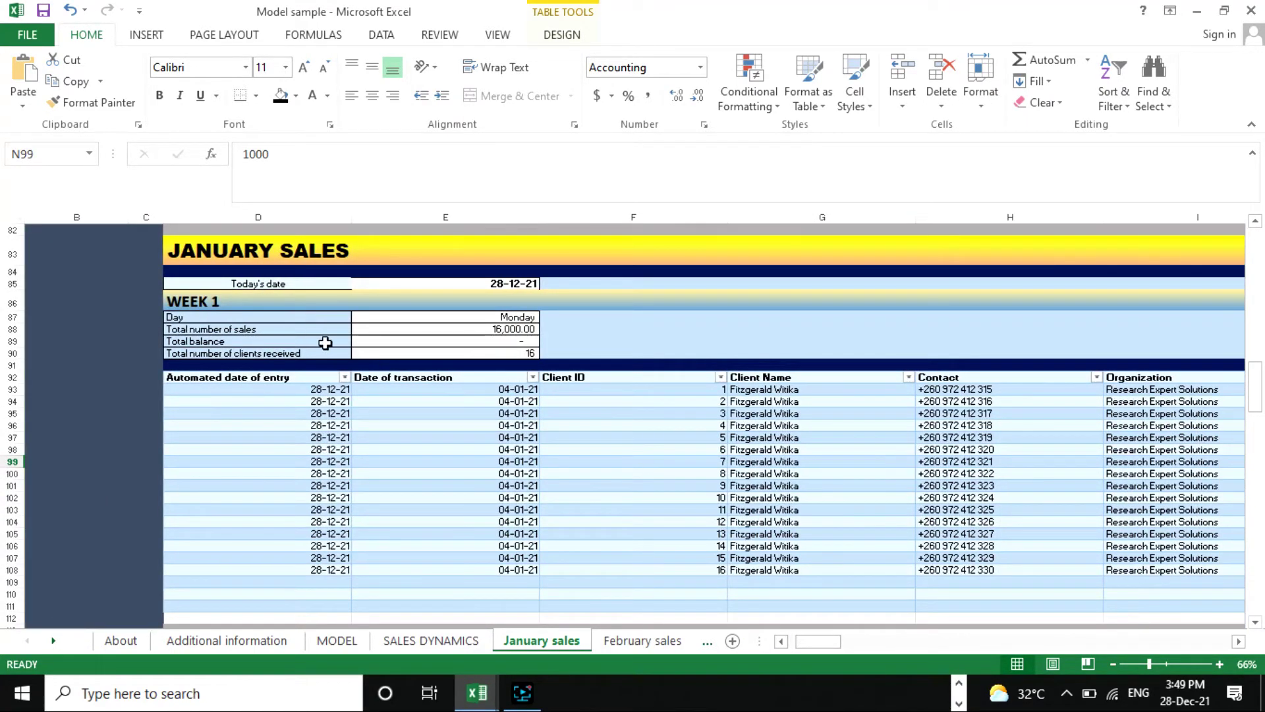
left_click(437, 332)
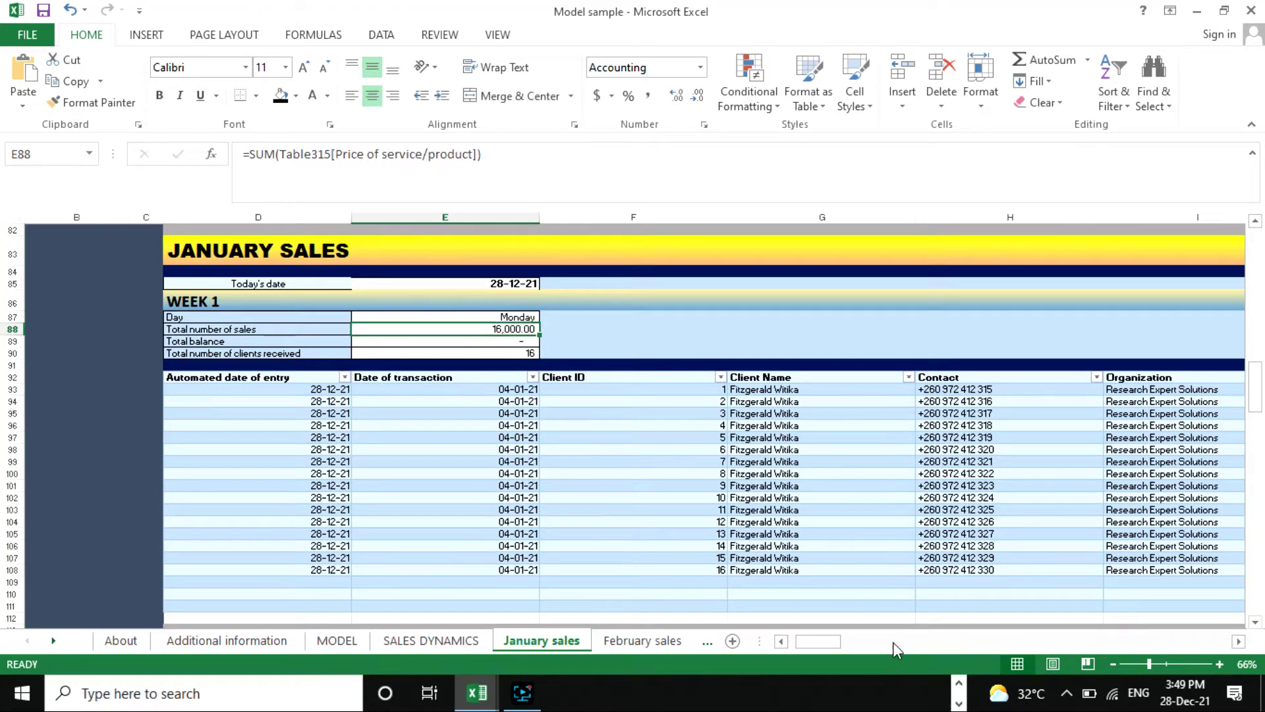
Highlight the Price of service/product entries in the Monday table and select the Mode of payment cell L103.
left_click_drag(821, 644, 879, 642)
left_click_drag(748, 391, 729, 565)
left_click(475, 512)
left_click_drag(900, 646, 856, 644)
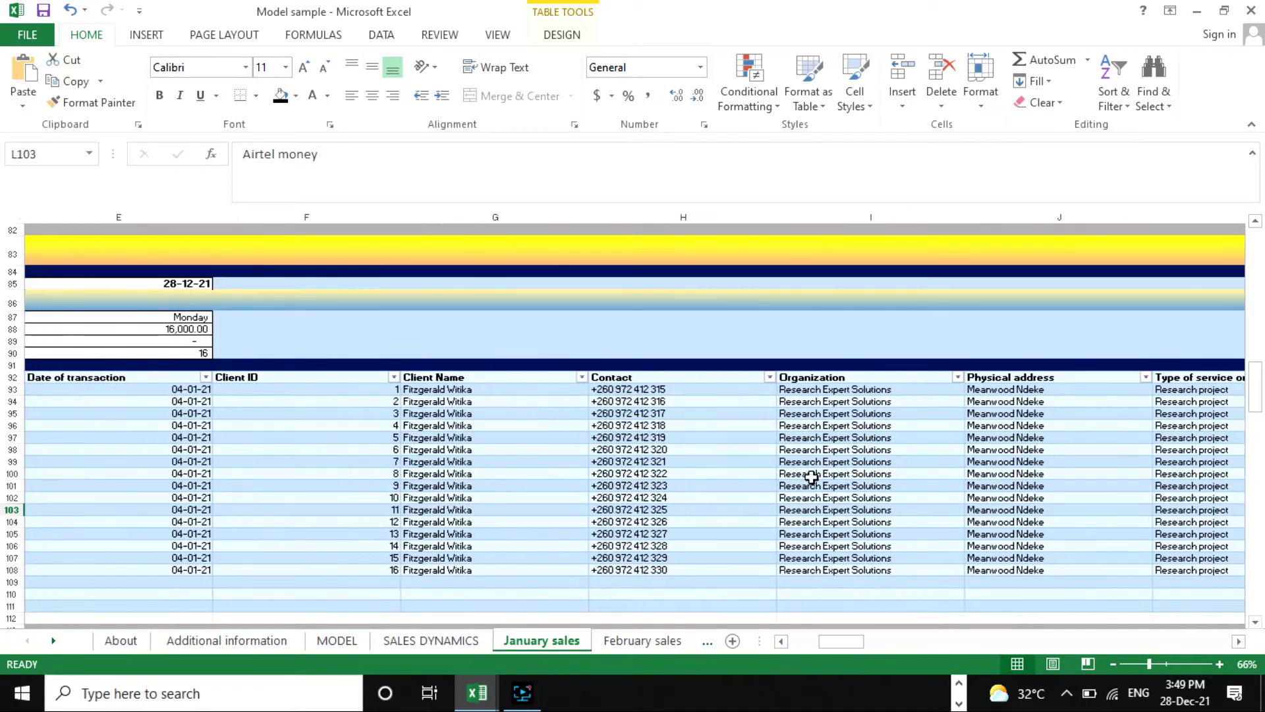
left_click_drag(840, 642, 829, 639)
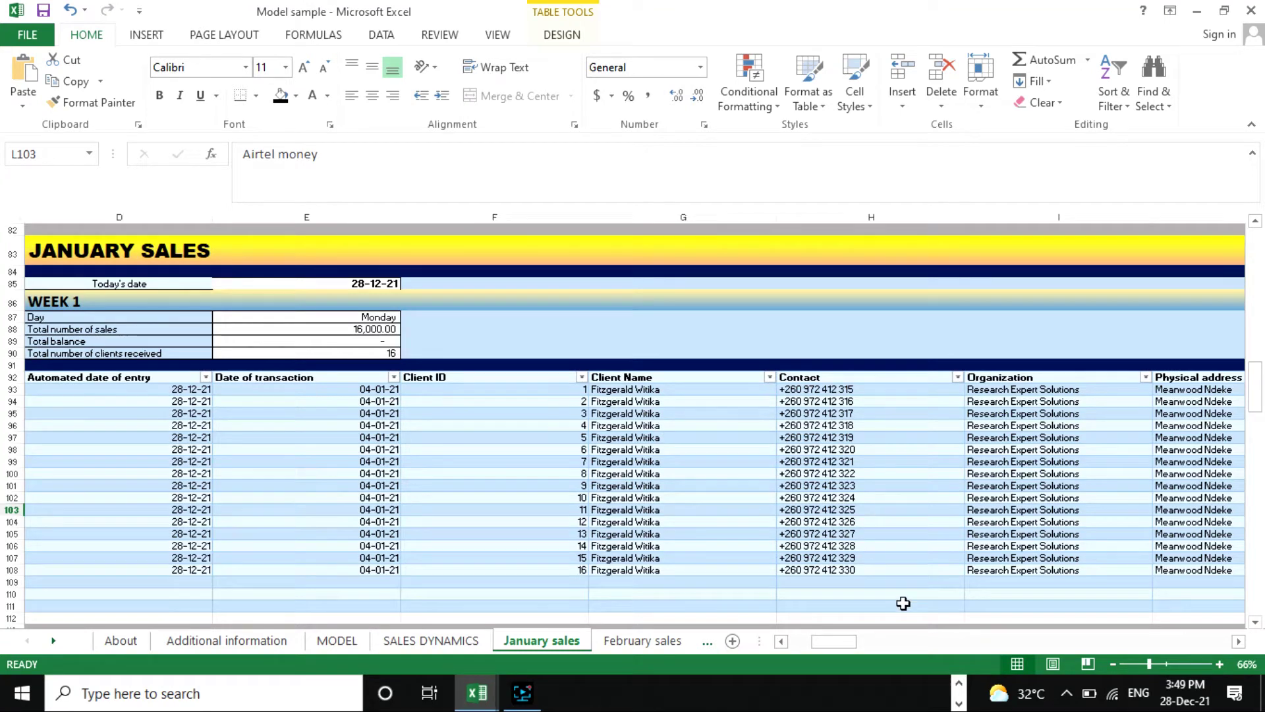
Inspect the formula of the Total number of clients received cell E90 and highlight the Client Name entries G93:G107.
left_click(393, 356)
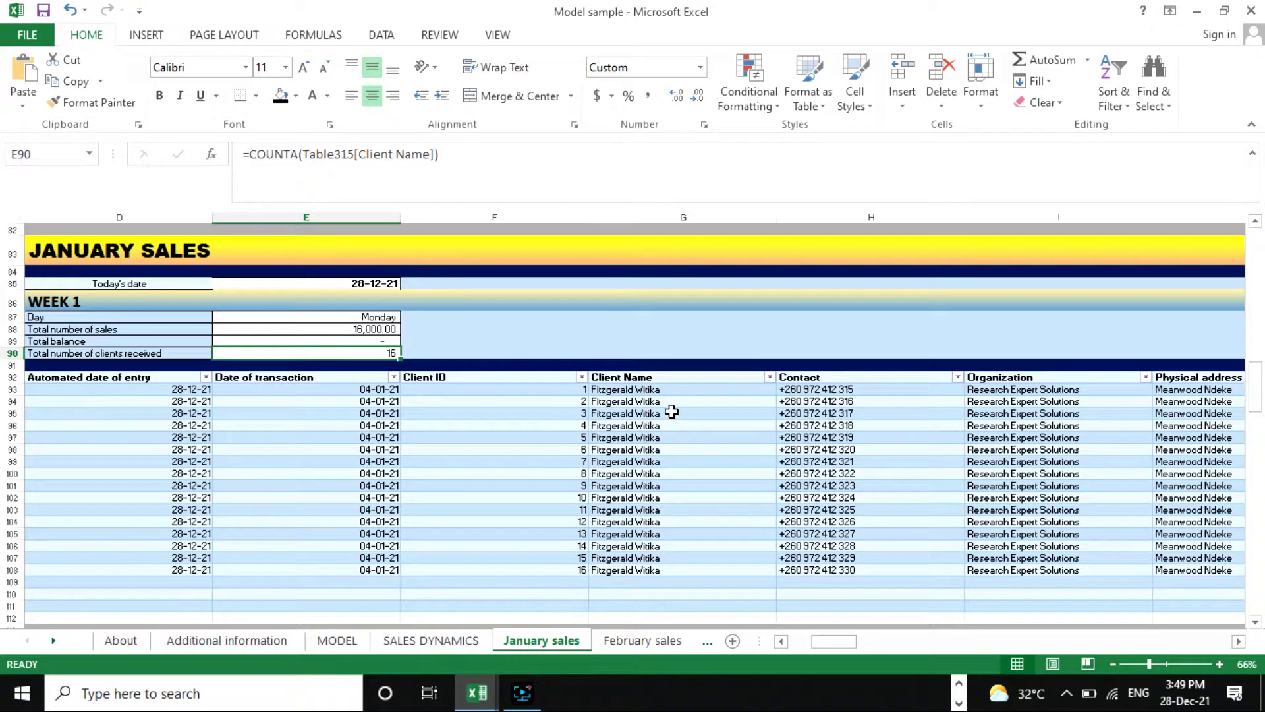
left_click_drag(647, 395, 644, 558)
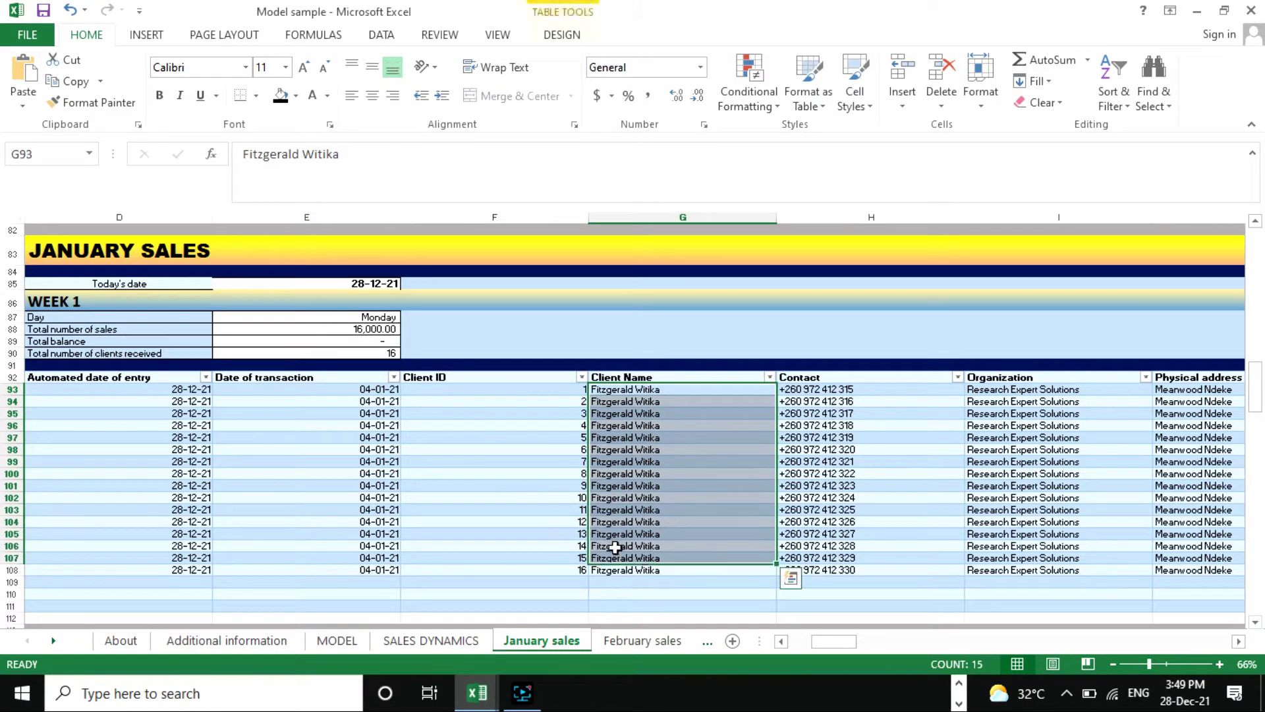
left_click(694, 461)
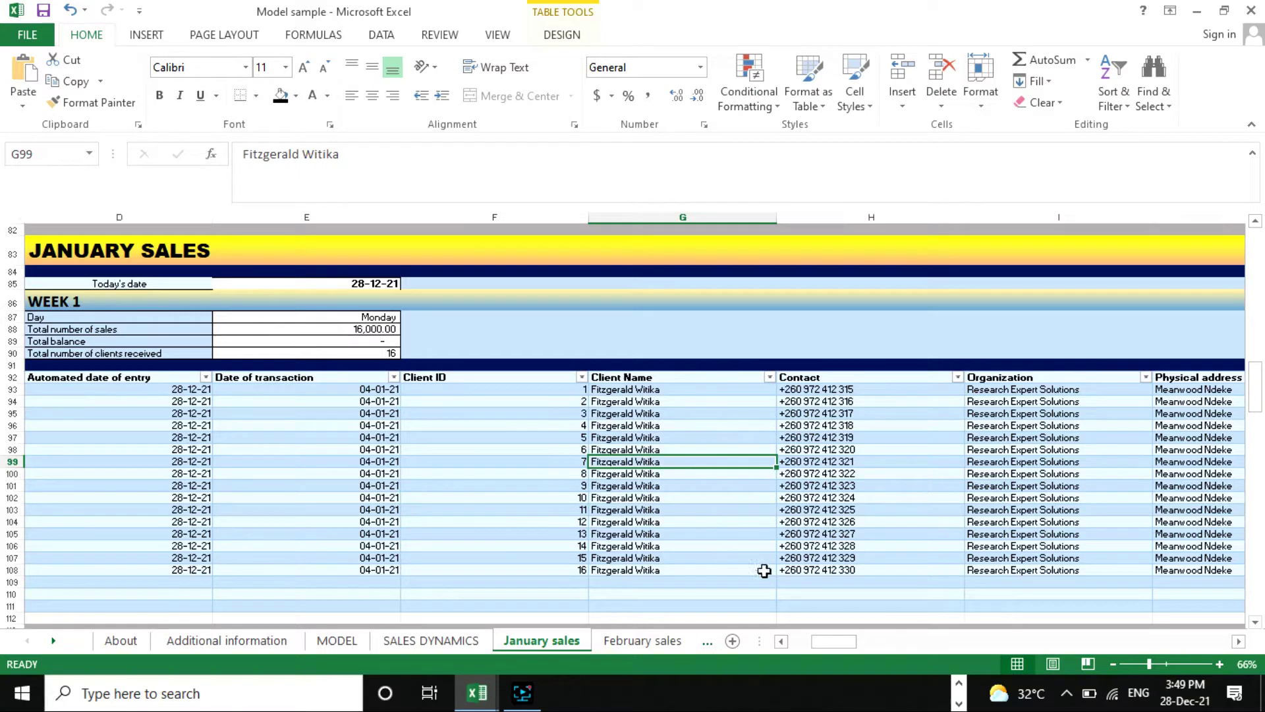
left_click_drag(823, 639, 815, 639)
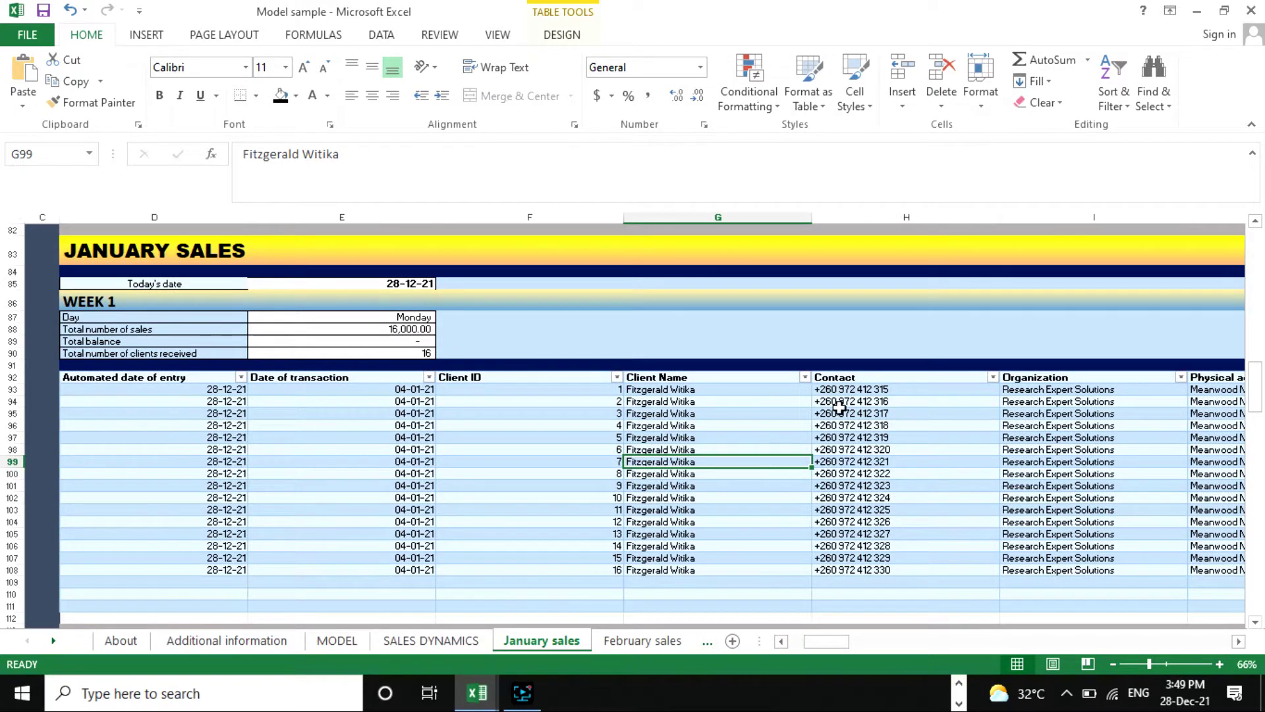
Examine individual Client Name entries near the beginning of the Monday table, selecting cells such as G93 and G95.
left_click(667, 390)
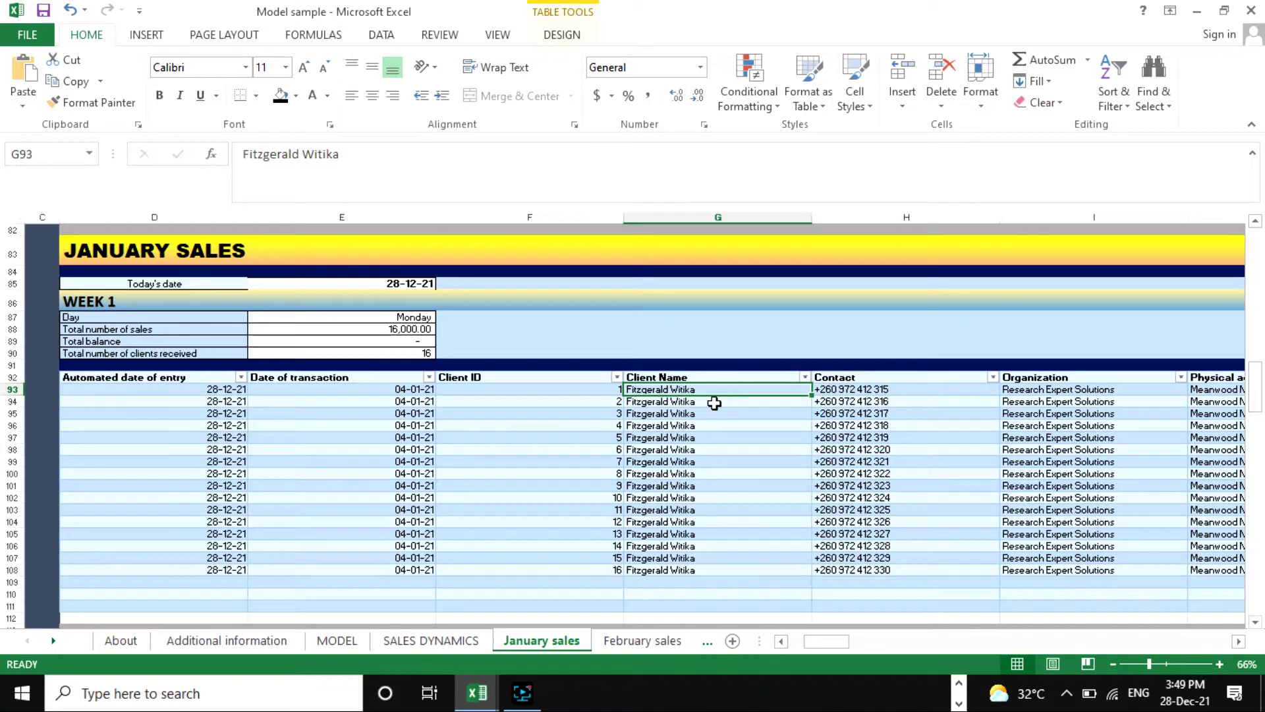
scroll(712, 405, "down", 1)
scroll(713, 404, "up", 1)
left_click(686, 440)
left_click(688, 402)
left_click(700, 425)
scroll(703, 407, "up", 2)
left_click(685, 486)
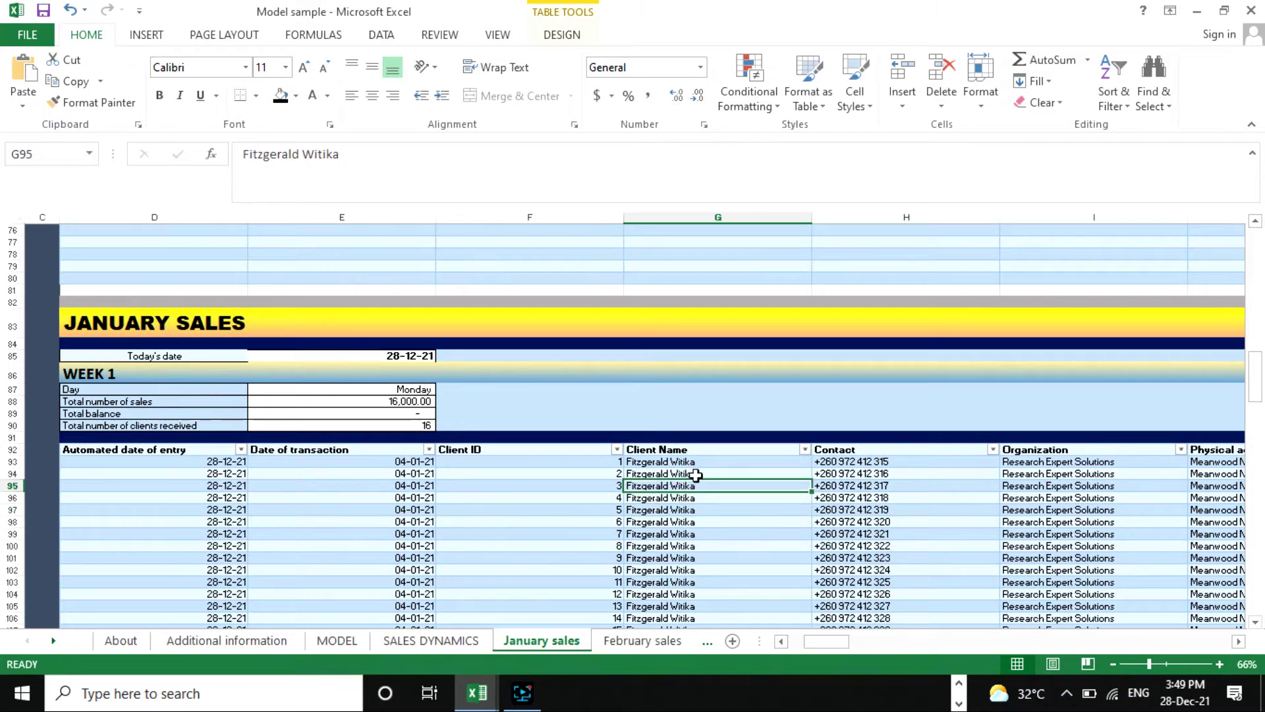
scroll(692, 477, "up", 1)
scroll(697, 500, "down", 4)
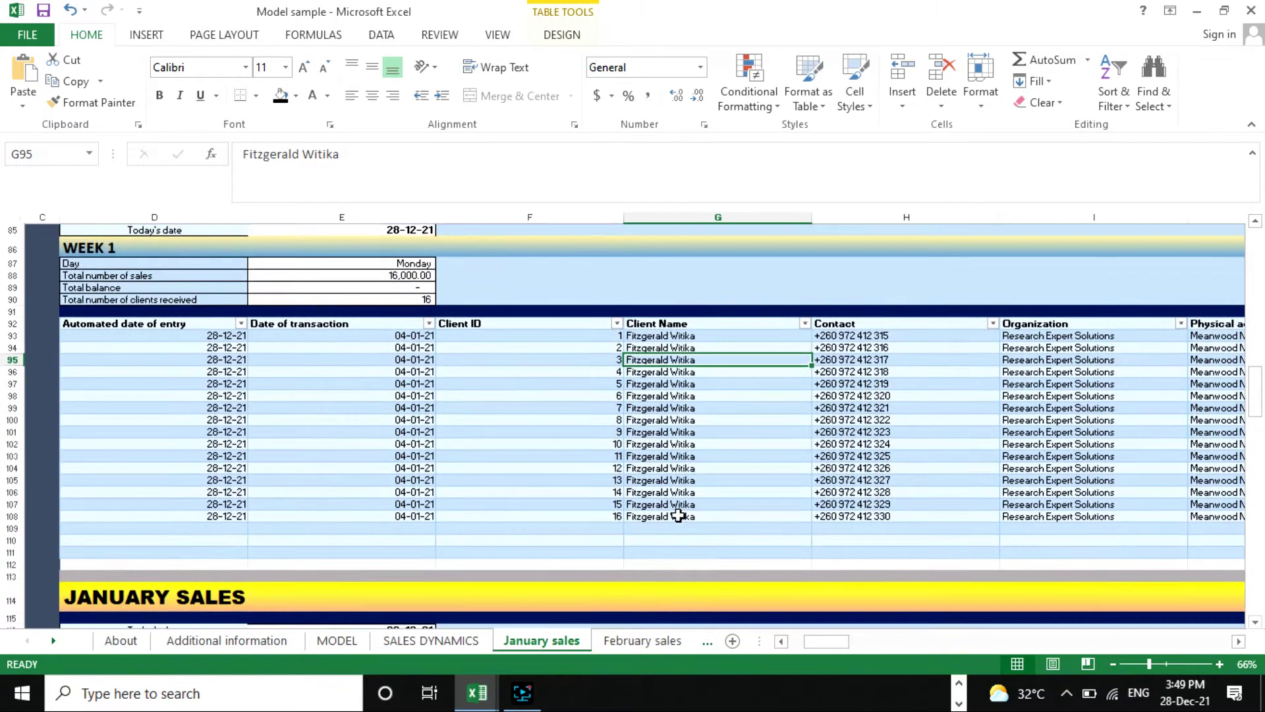
Highlight the Client Name entries from G108 up to G98 and check single entries such as G102, G96 and G93.
mouse_move(679, 516)
left_mouse_down()
mouse_move(698, 336)
mouse_move(679, 361)
left_mouse_up()
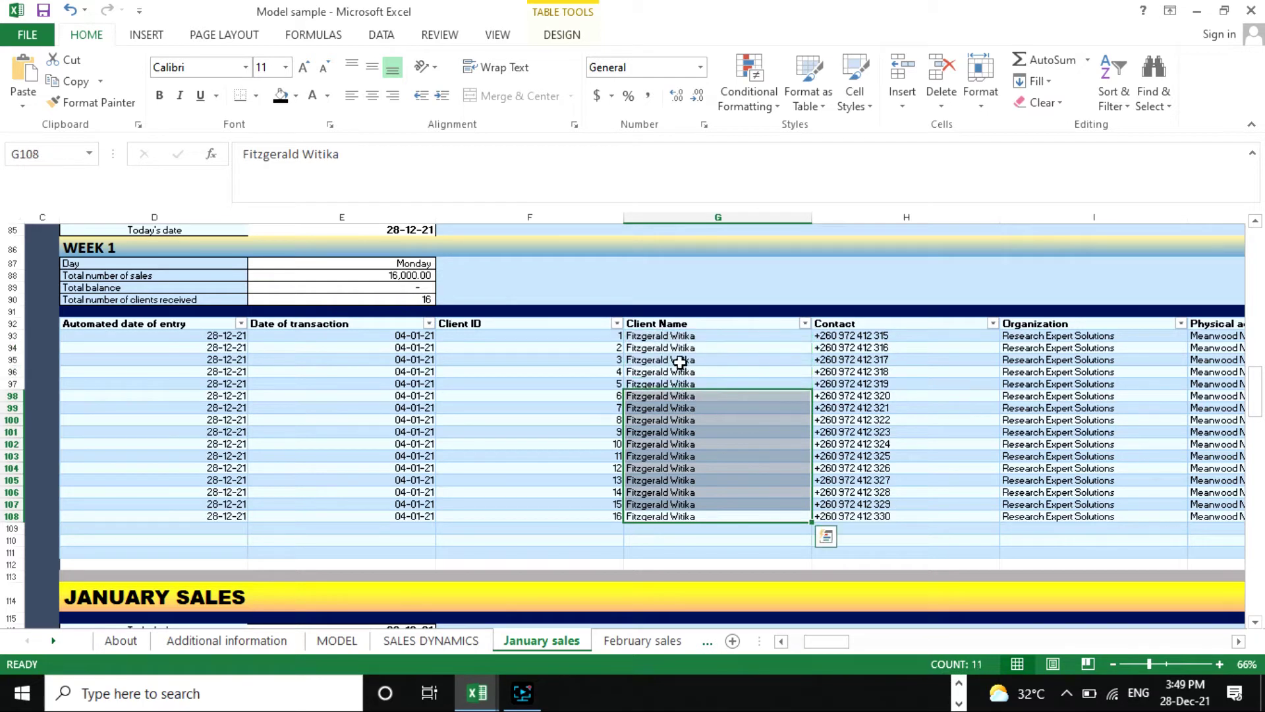
left_click(679, 346)
left_click(691, 359)
left_click(689, 407)
left_click(688, 455)
left_click(686, 491)
left_click(700, 419)
left_click(699, 347)
left_click(692, 444)
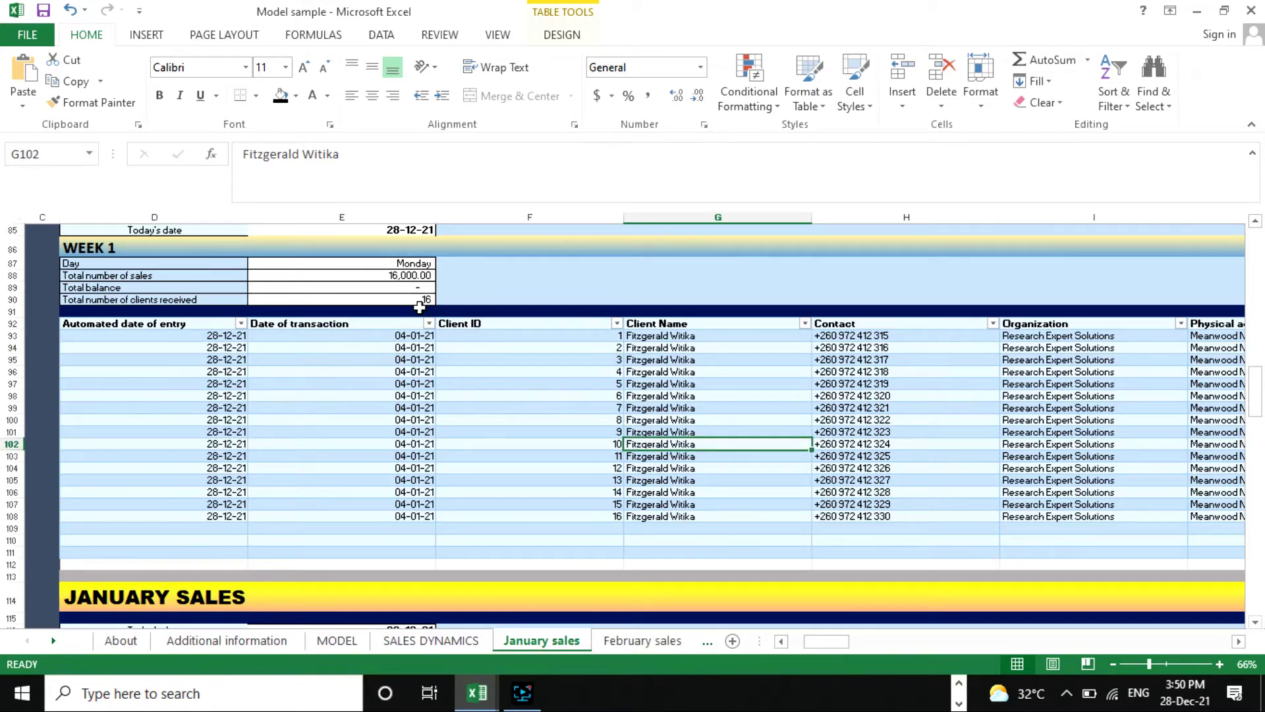
left_click(689, 374)
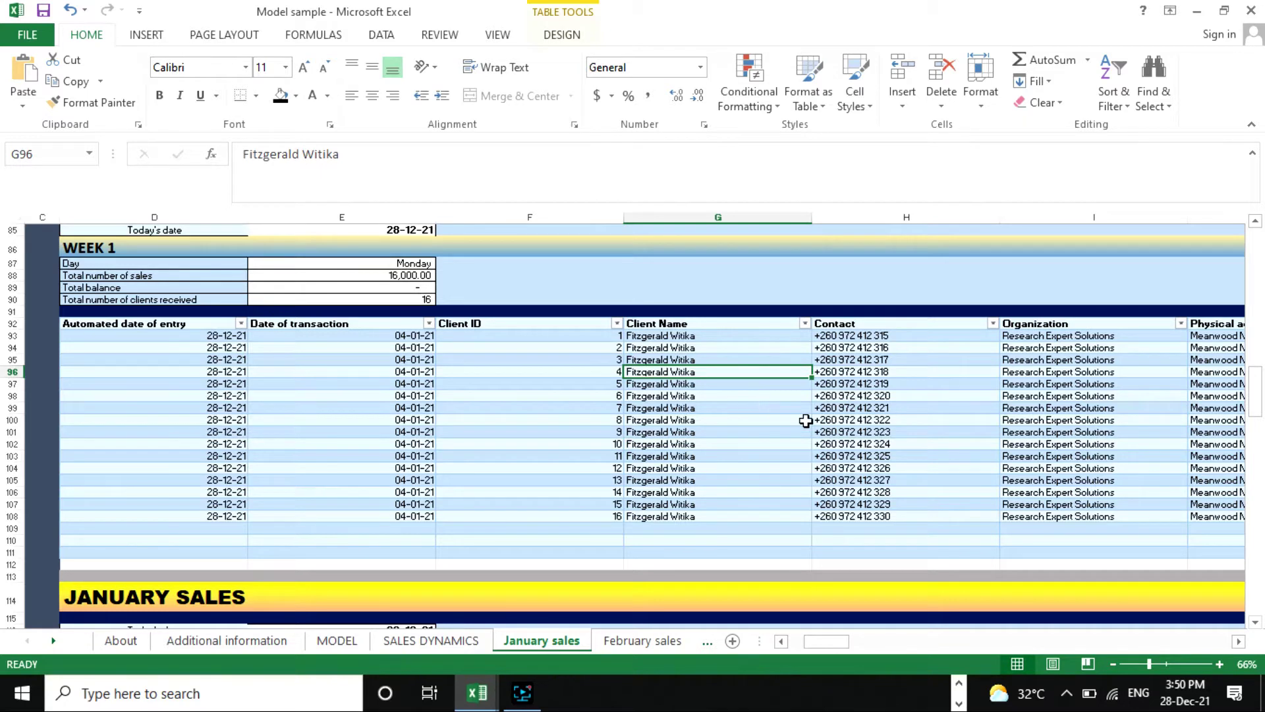
left_click(725, 337)
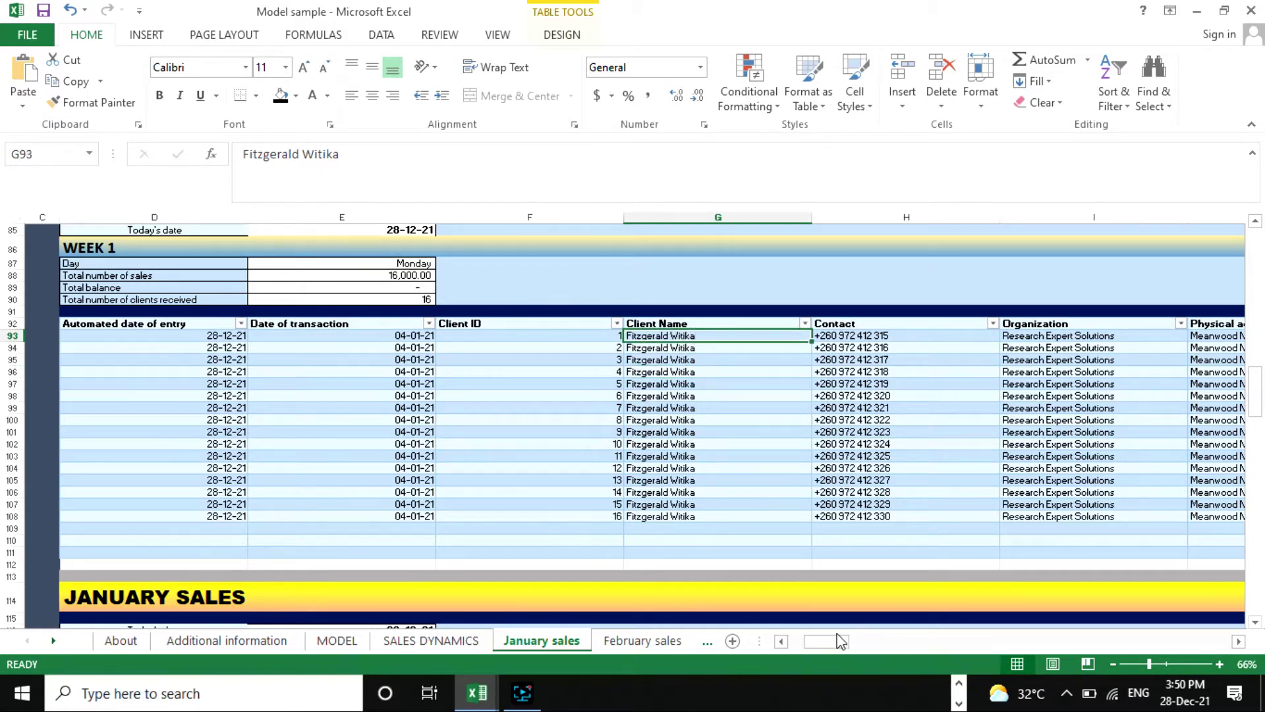
Select the Organization cell I93 and the Physical address cell J93, and review the service and payment columns of the Monday table.
scroll(840, 644, "right", 1)
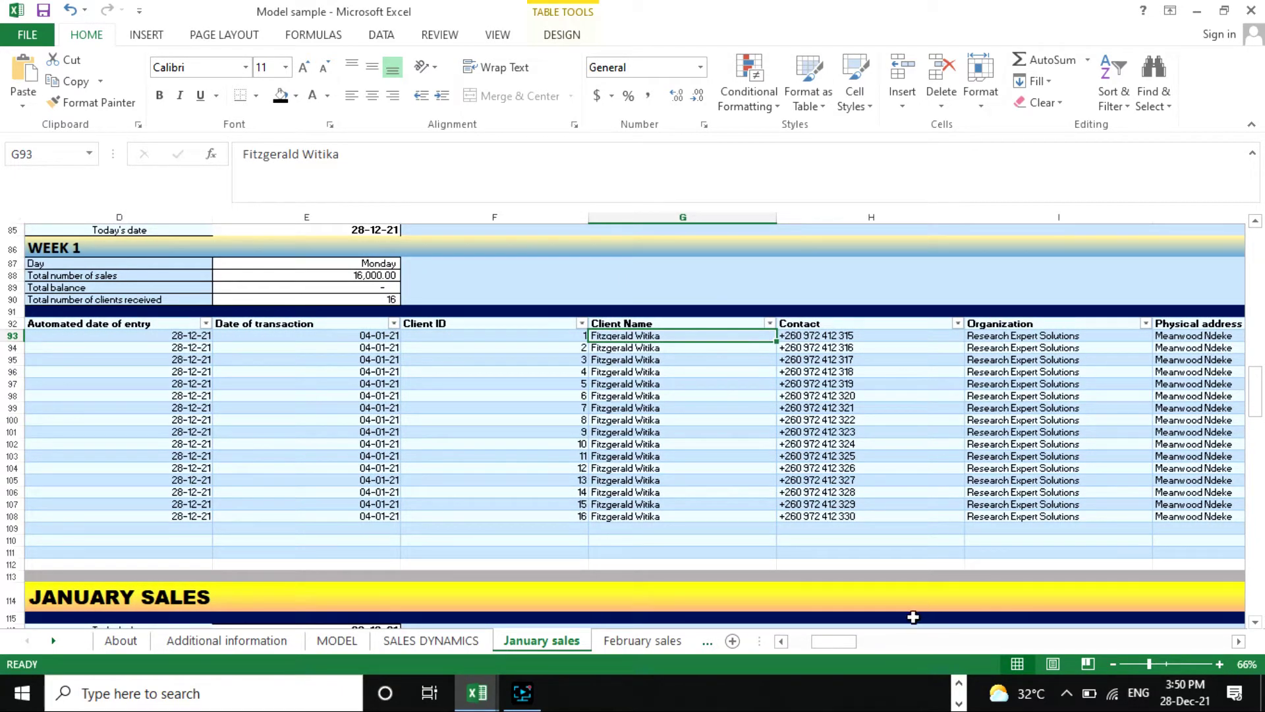
left_click_drag(848, 649, 857, 649)
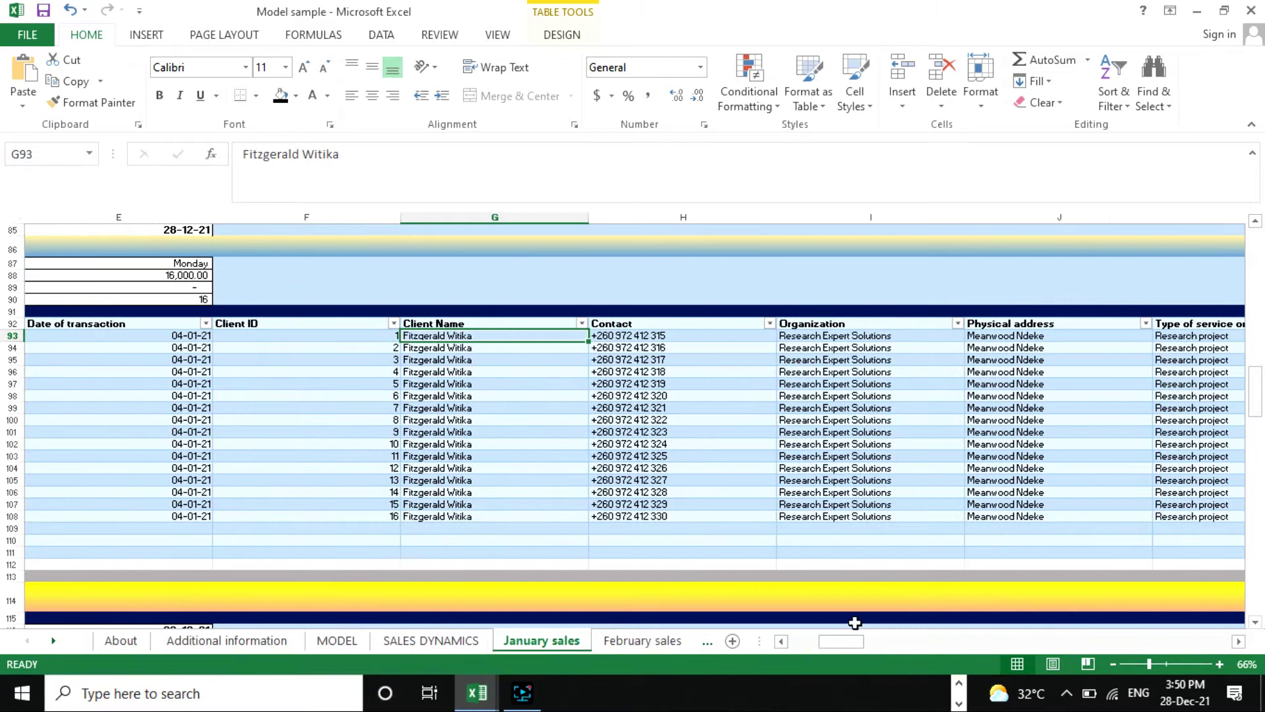
left_click(924, 336)
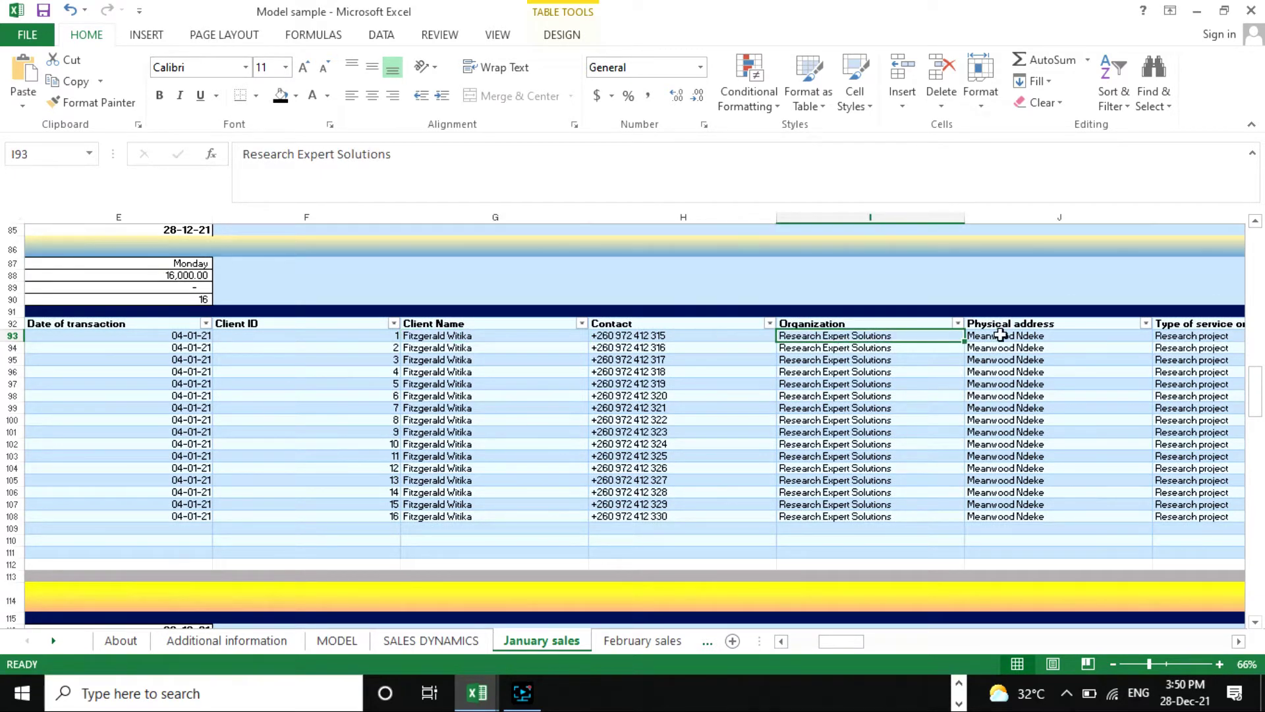
left_click(1055, 339)
left_click_drag(851, 647, 882, 650)
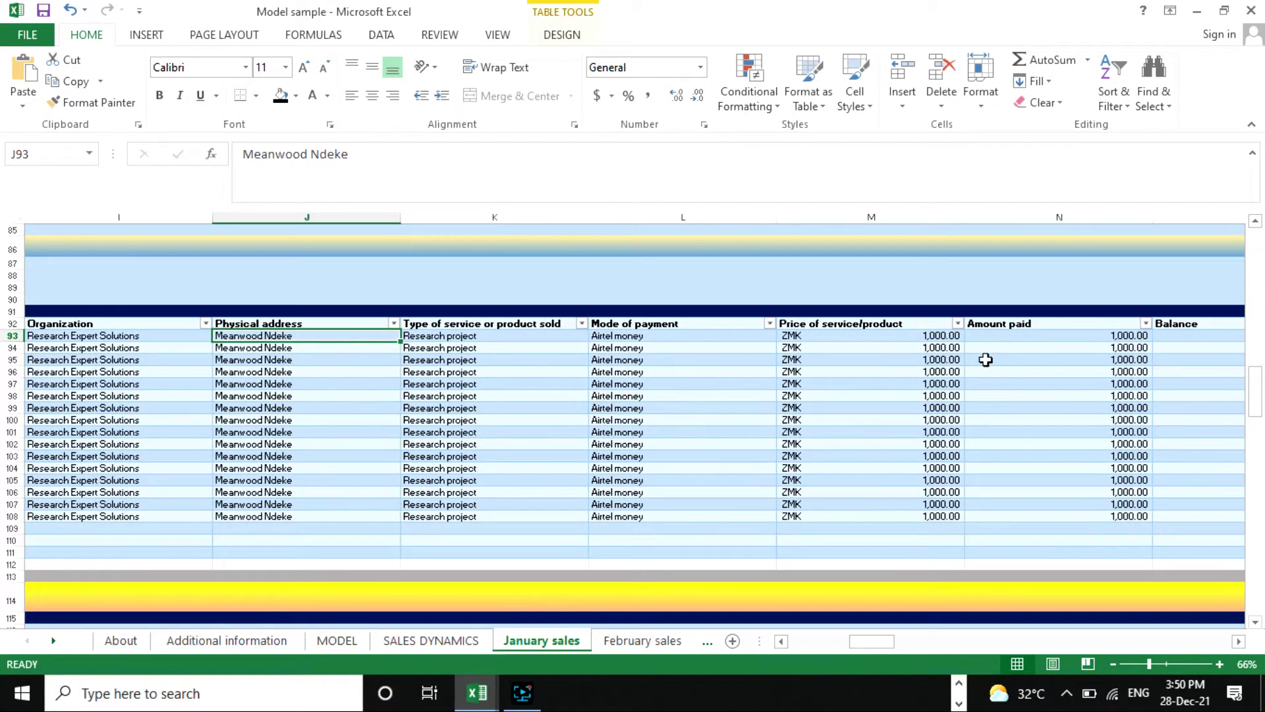
left_click_drag(876, 642, 816, 620)
Review the Week 1 tables for Tuesday to Thursday at 32% zoom and select the Mode of payment cell L131.
scroll(816, 398, "down", 9)
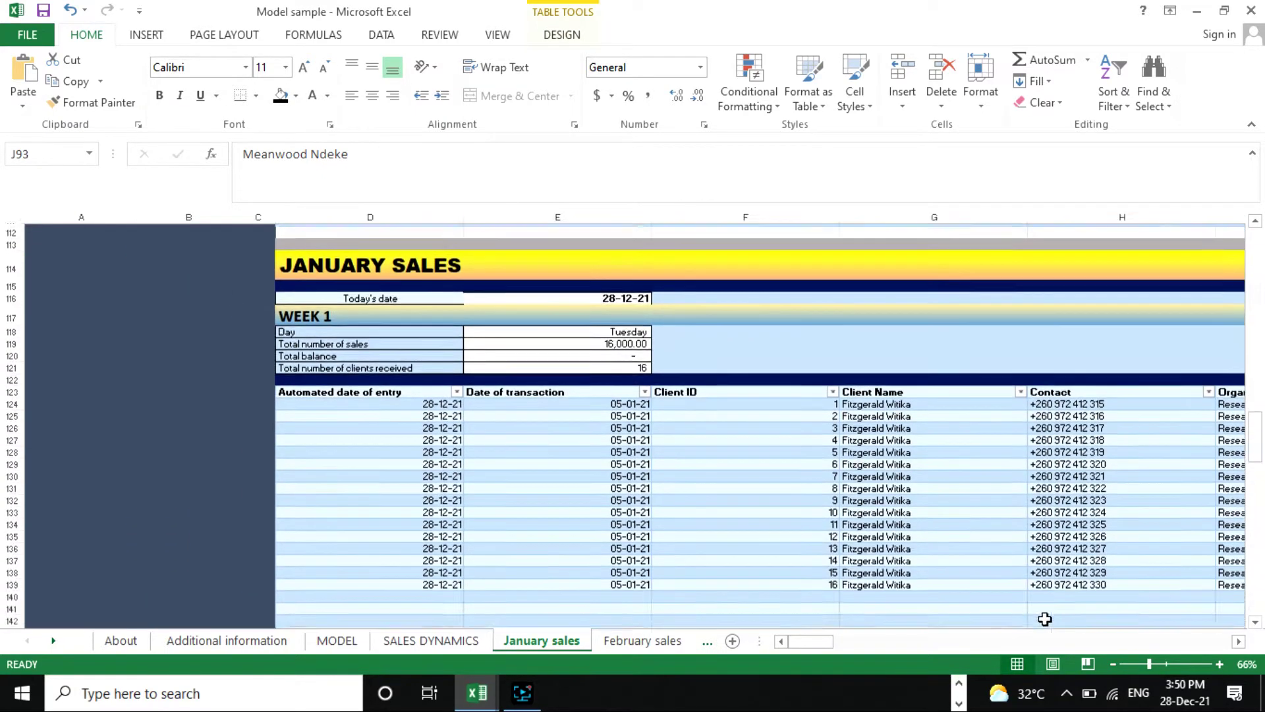
left_click_drag(1131, 662, 1126, 661)
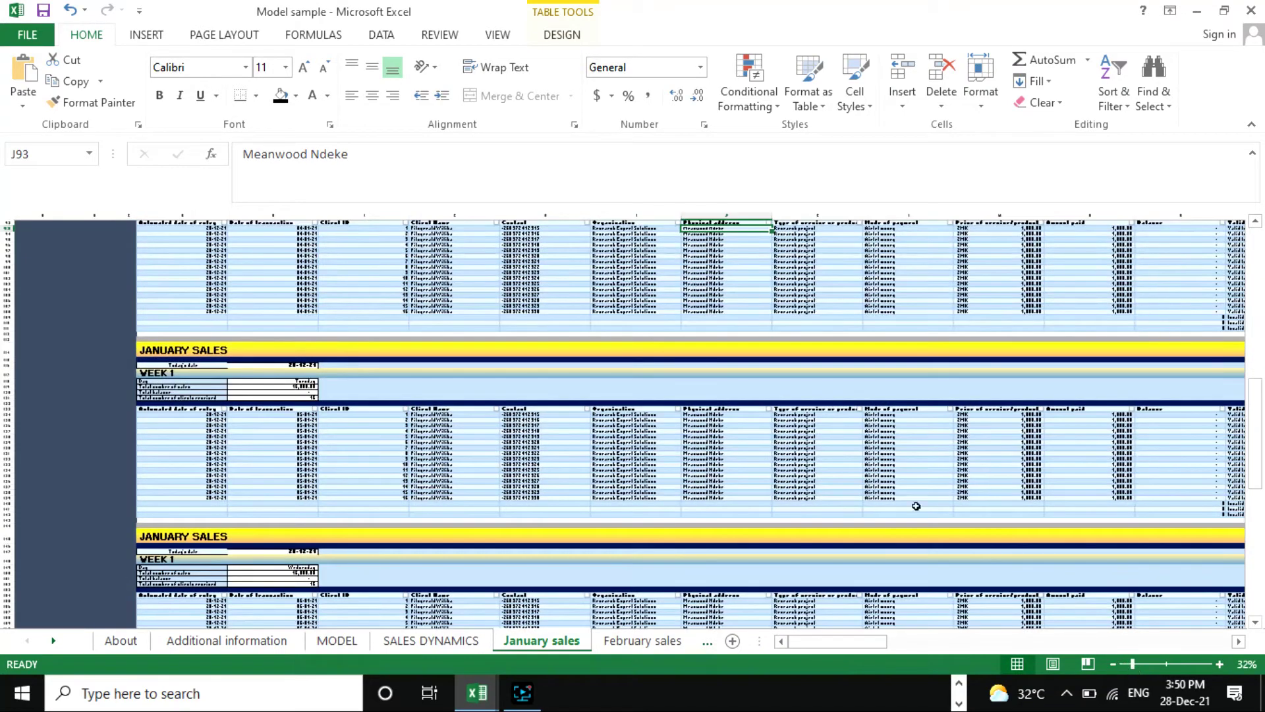
scroll(915, 508, "down", 10)
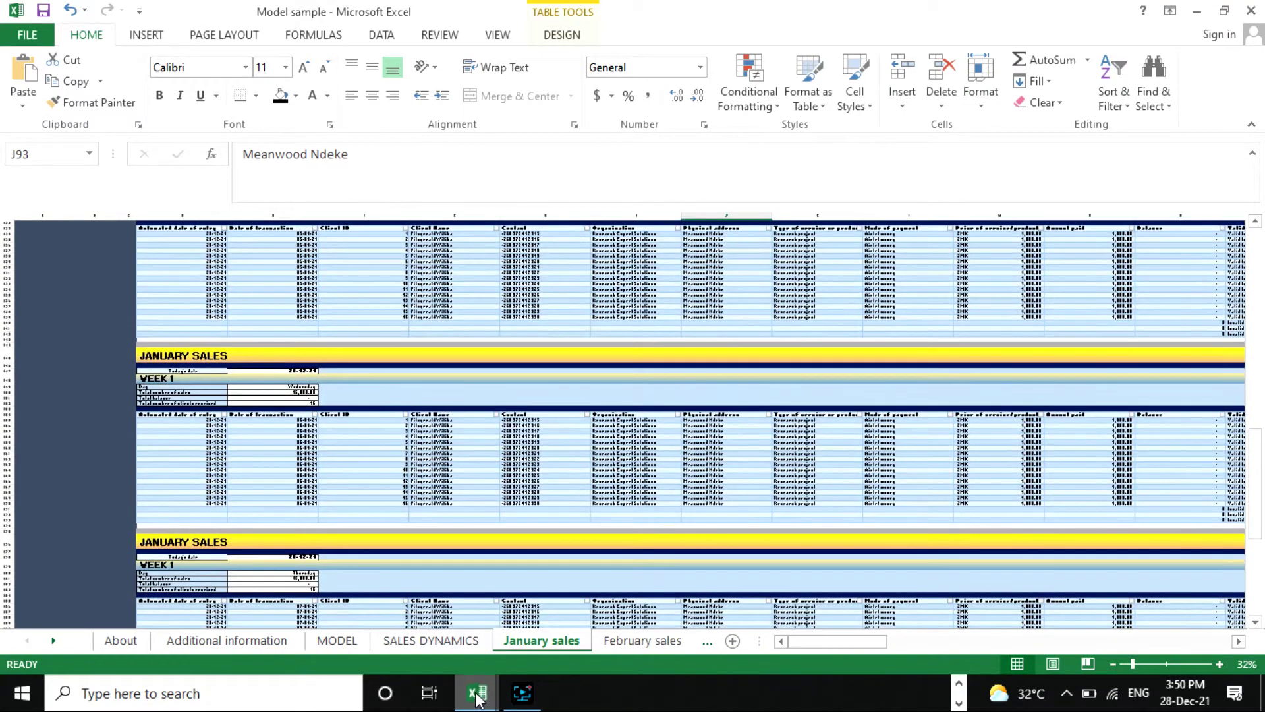
left_click(908, 272)
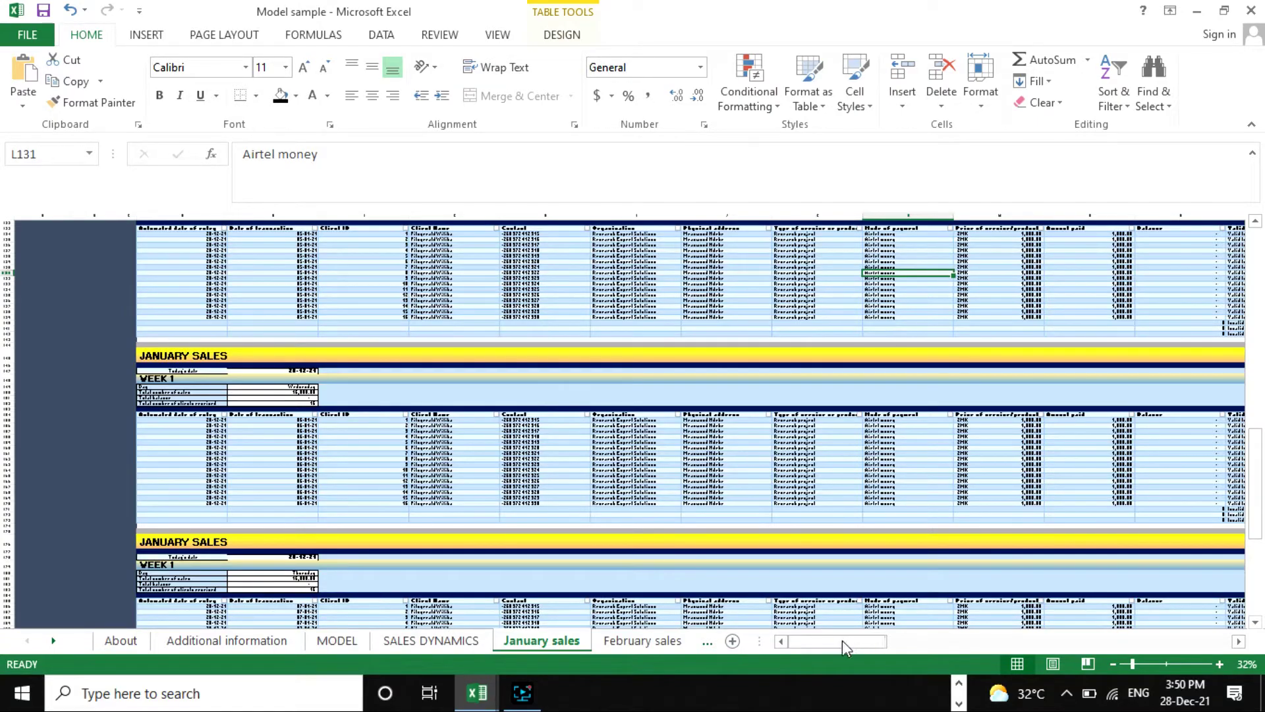
Open the SALES DYNAMICS sheet, look over its chart dashboard and enlarge it to 28% at the Policy section.
left_click(432, 641)
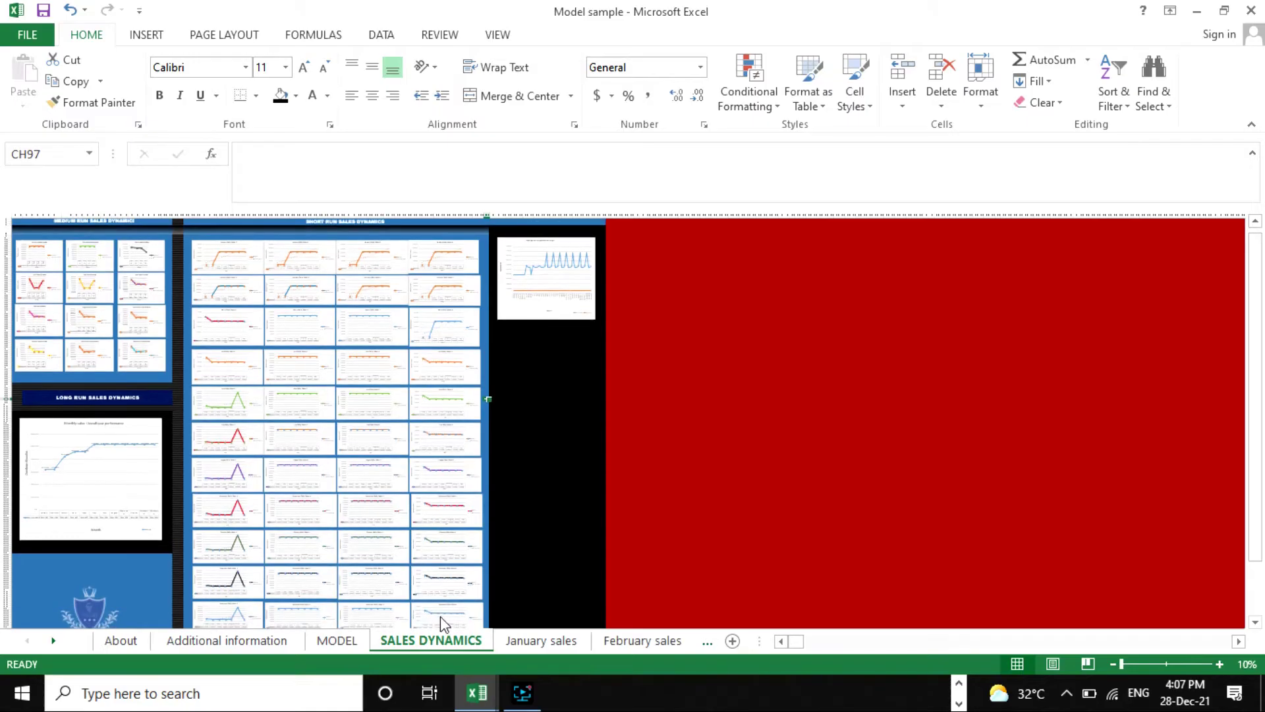
scroll(414, 527, "down", 3)
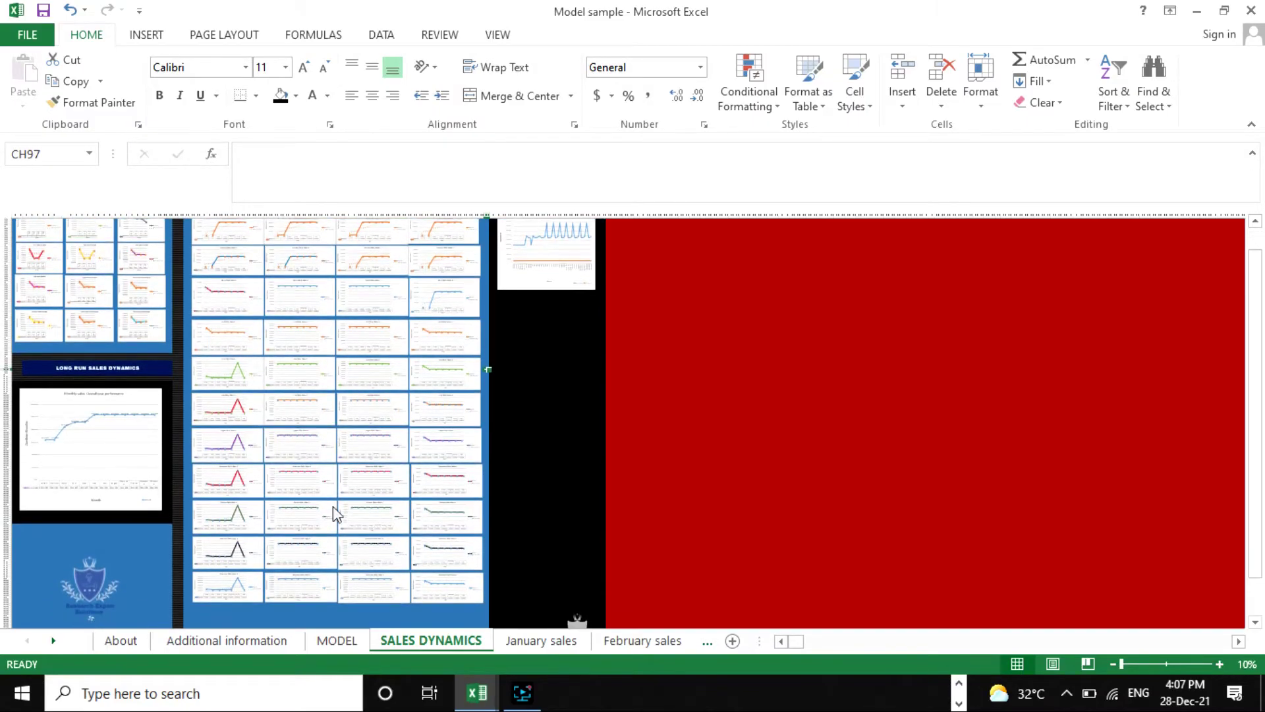
scroll(290, 452, "up", 2)
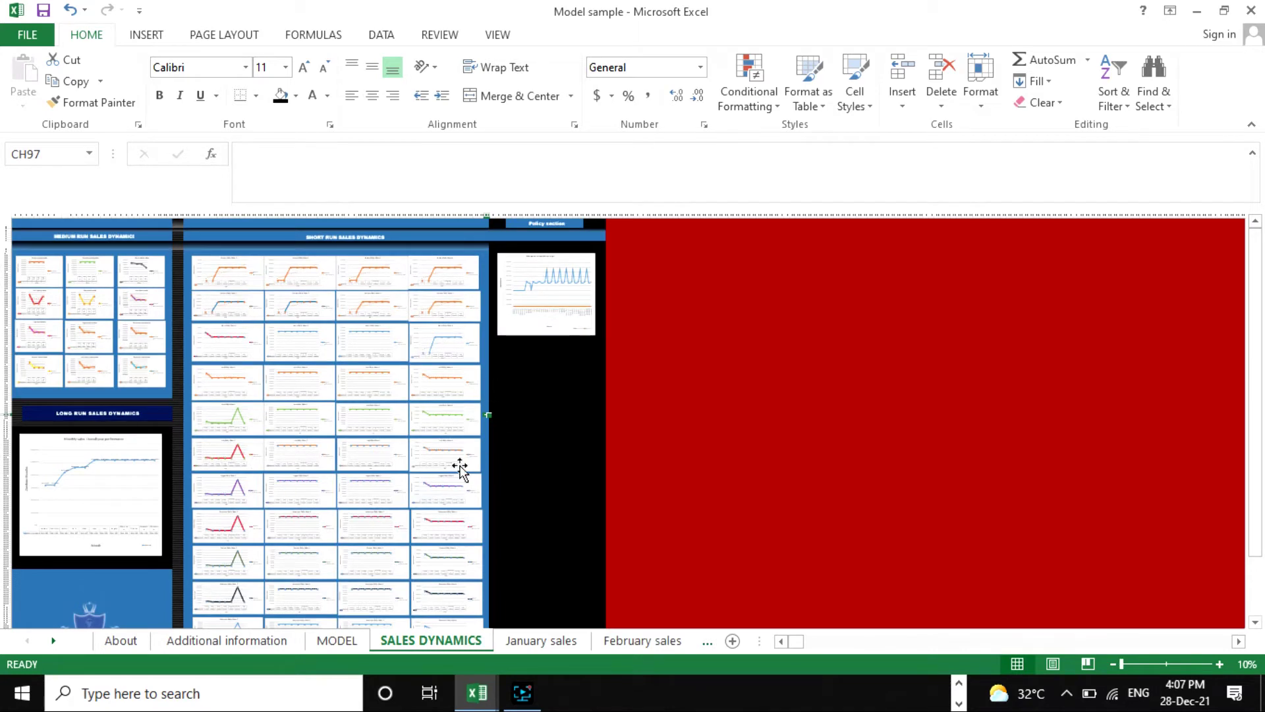
scroll(409, 455, "down", 2)
scroll(388, 439, "up", 2)
left_click(1130, 662)
scroll(226, 396, "up", 10)
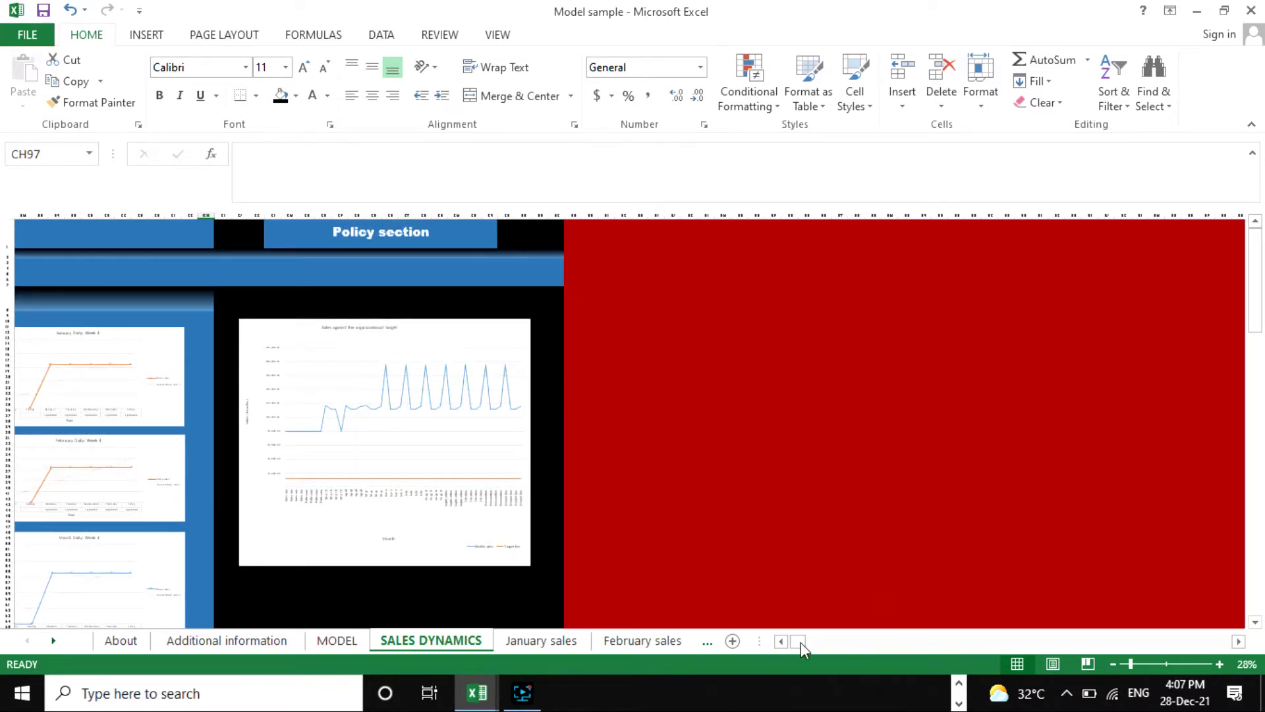
Examine the chart grids of the Medium run and Short run sales dynamics sections.
left_click_drag(795, 642, 690, 573)
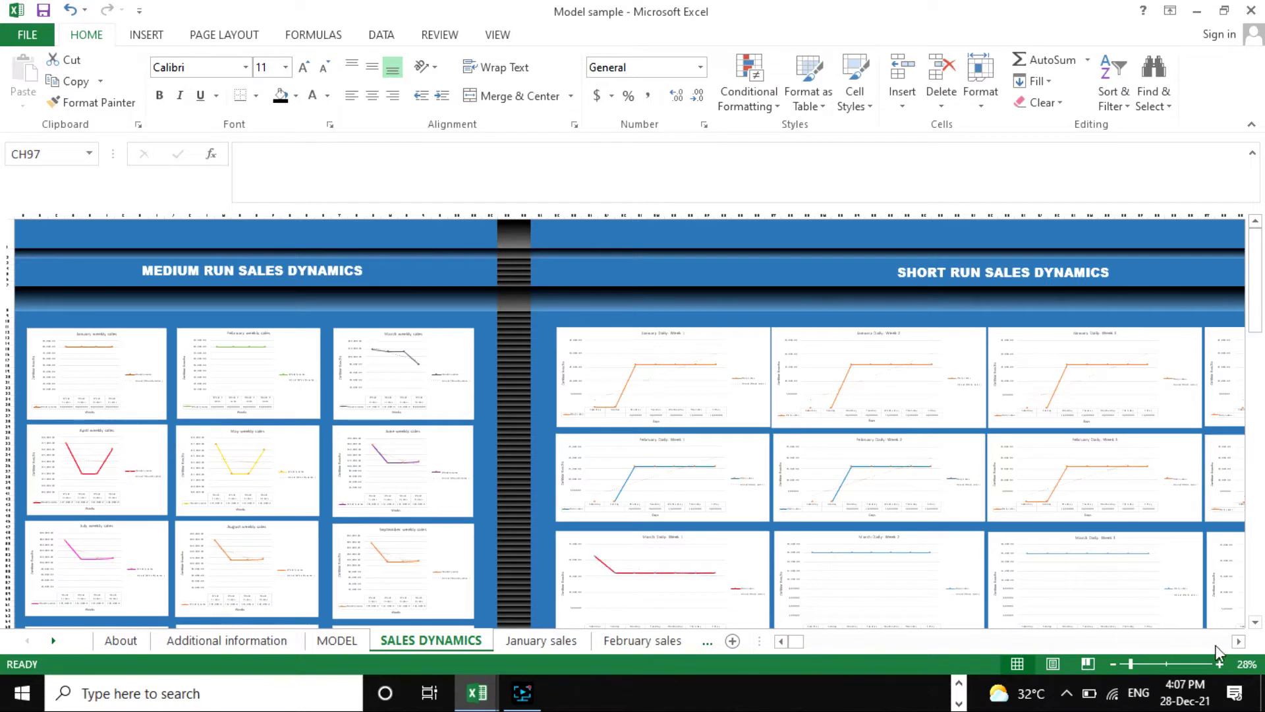
left_click_drag(1239, 643, 1239, 643)
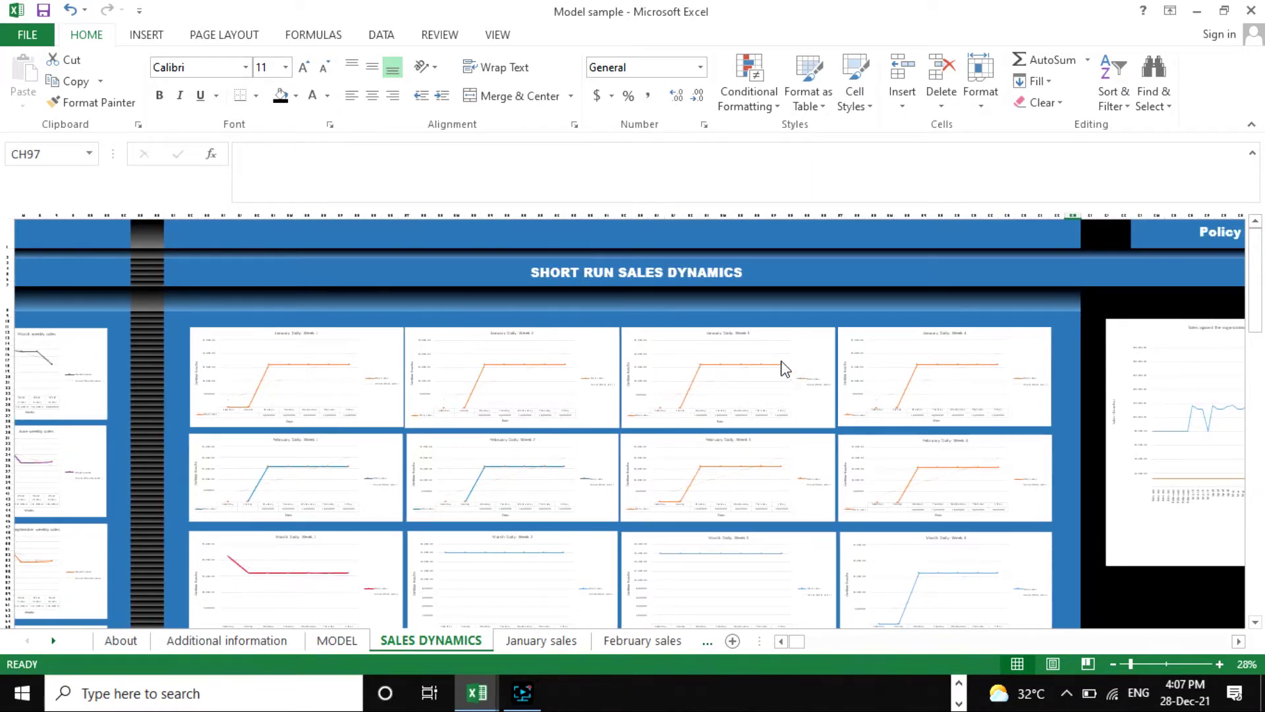
scroll(783, 369, "down", 3)
scroll(851, 507, "down", 3)
scroll(800, 475, "up", 6)
Examine the January, February and March daily charts under Short run sales dynamics at 46% zoom.
left_click(1138, 662)
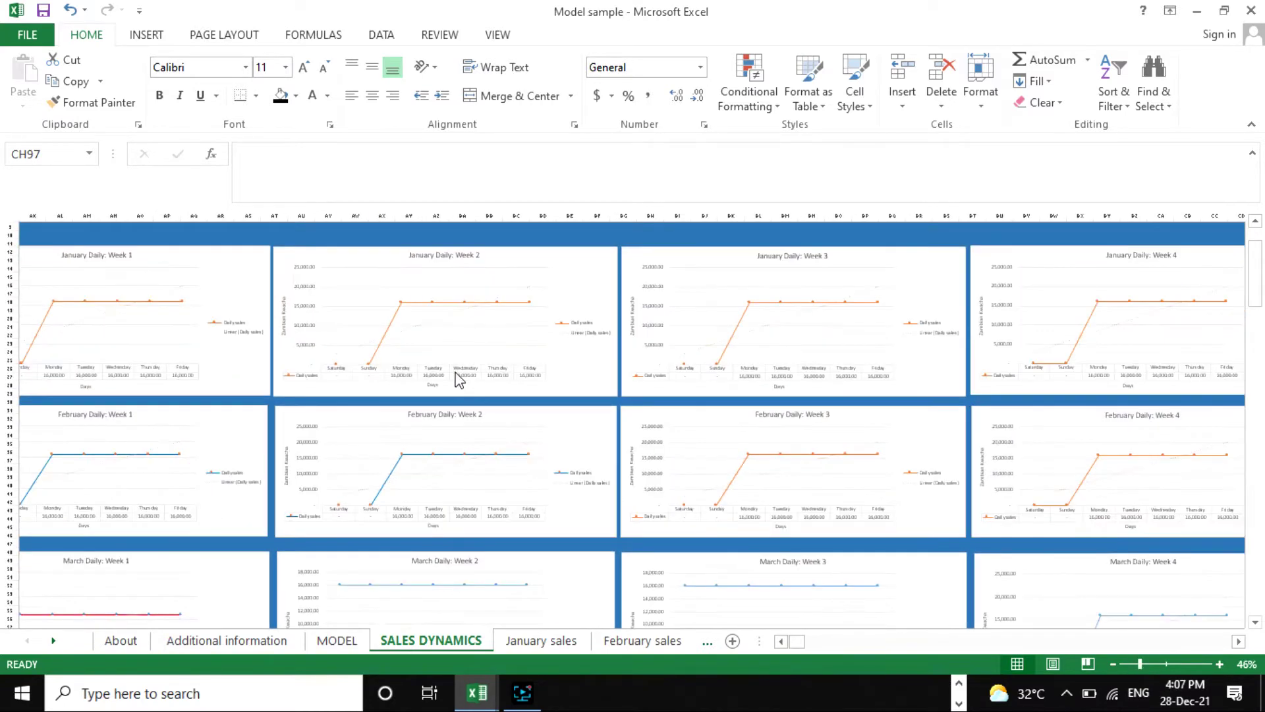
scroll(855, 576, "down", 3)
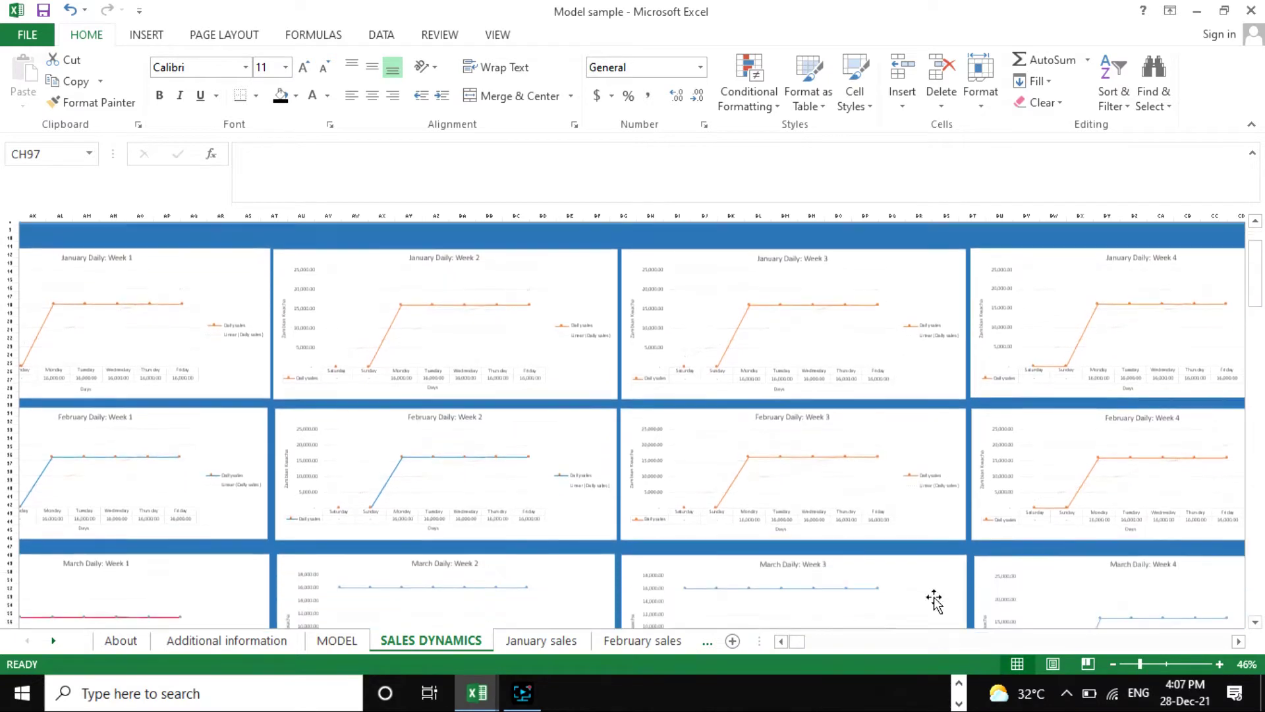
scroll(648, 488, "up", 3)
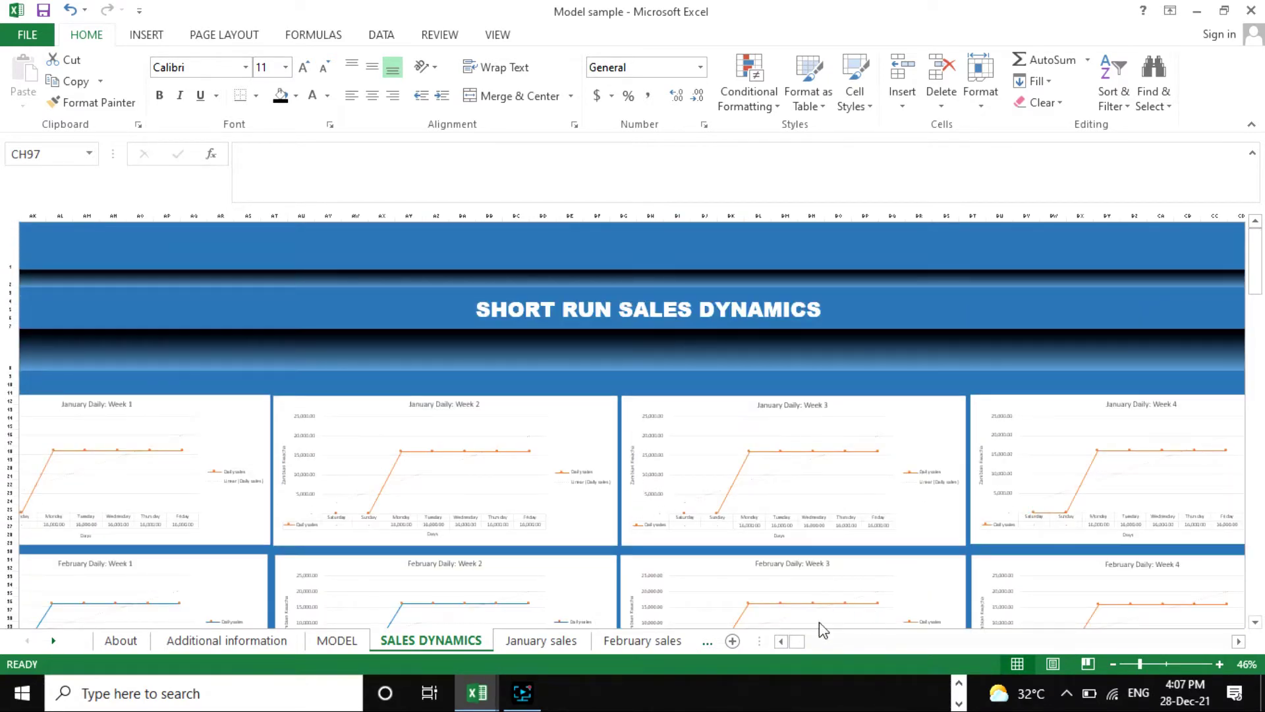
left_click(781, 642)
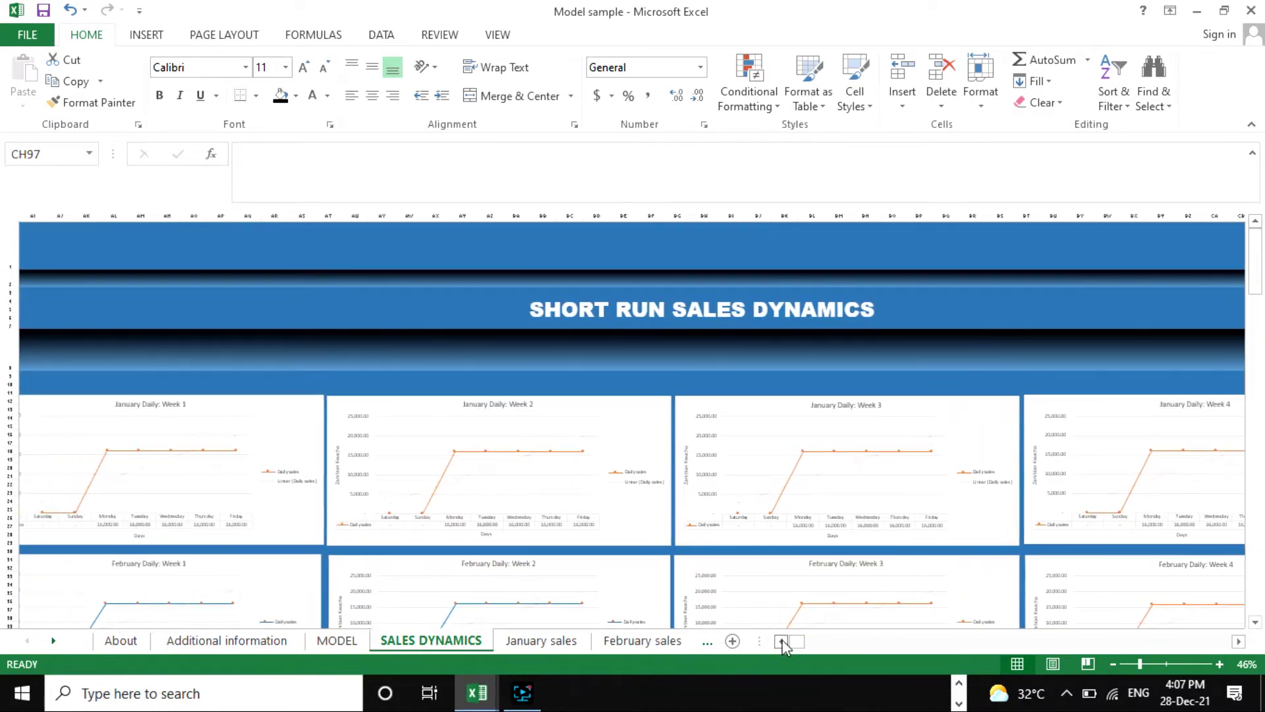
left_click(782, 642)
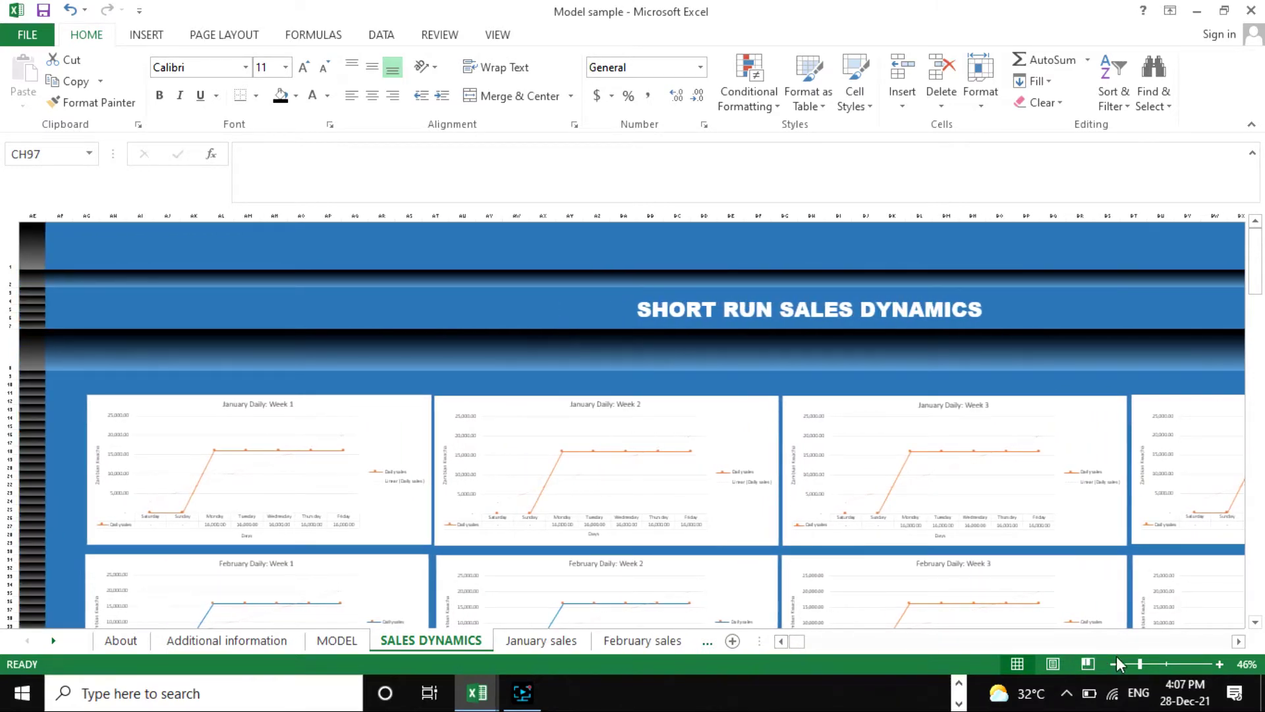
View the Medium run weekly sales charts and the January daily charts for Weeks 3 and 4 at 69% zoom.
left_click(1151, 663)
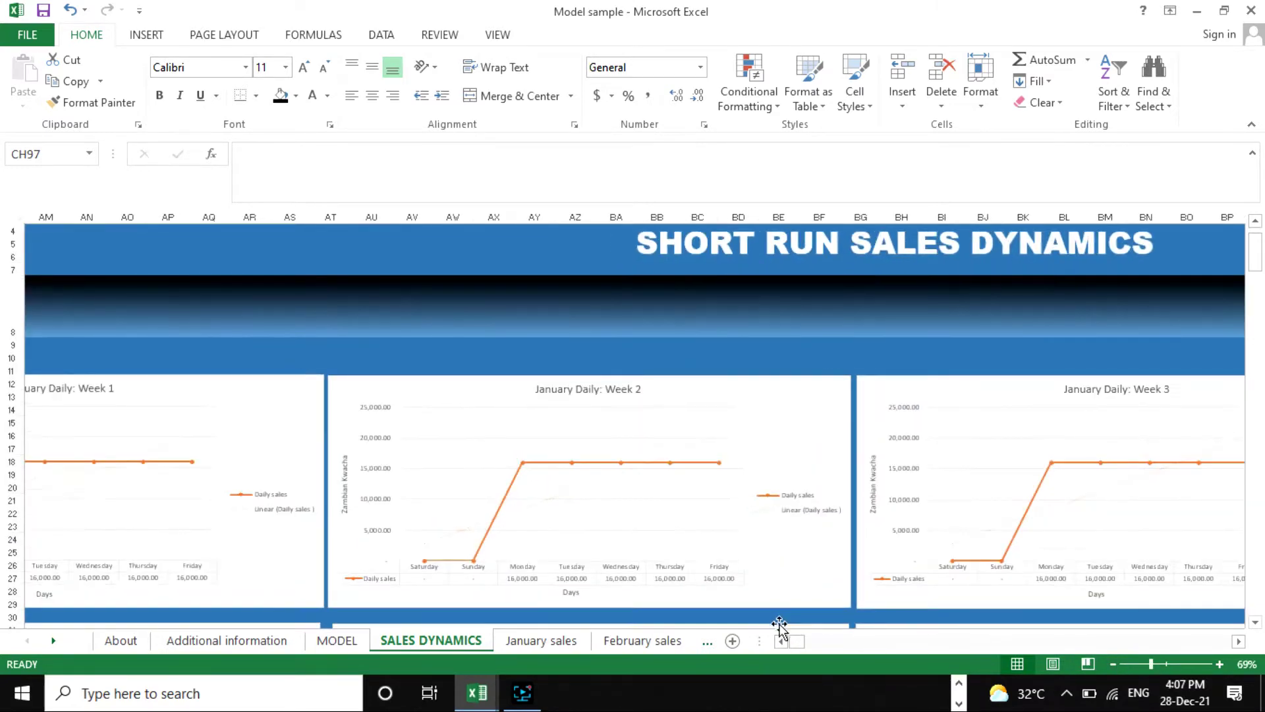
left_click_drag(798, 643, 794, 642)
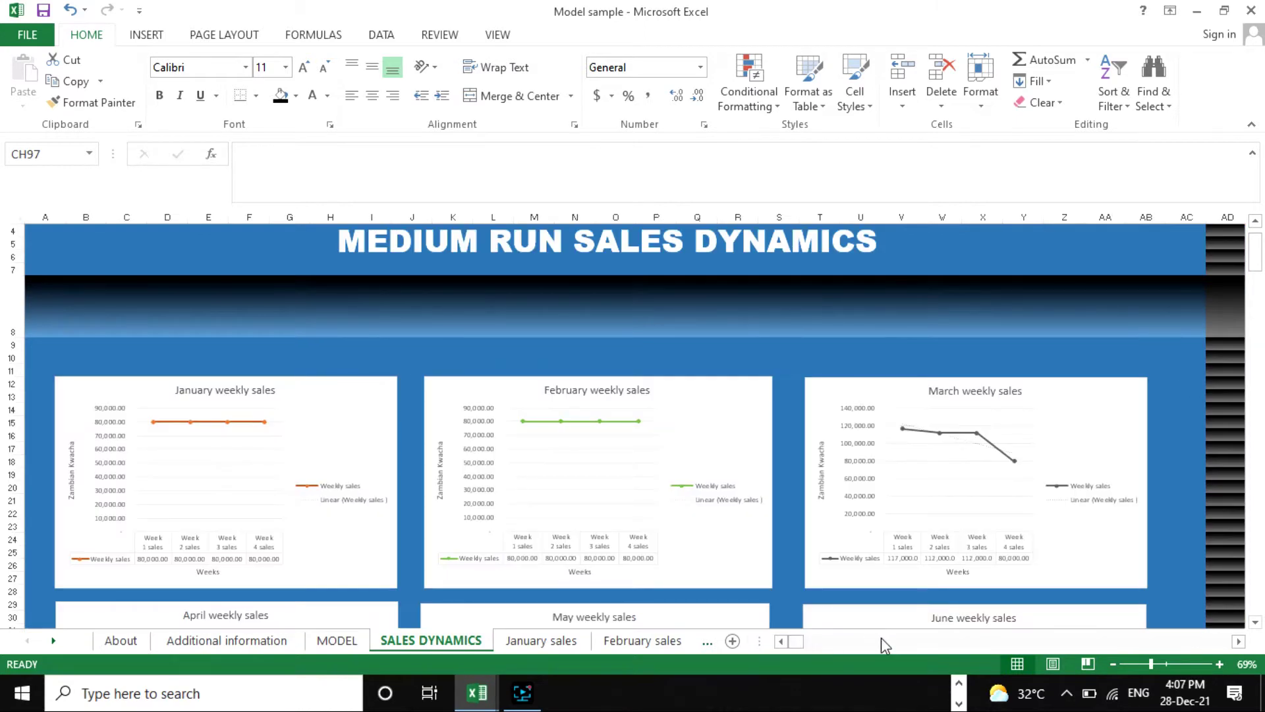
scroll(1179, 646, "right", 10)
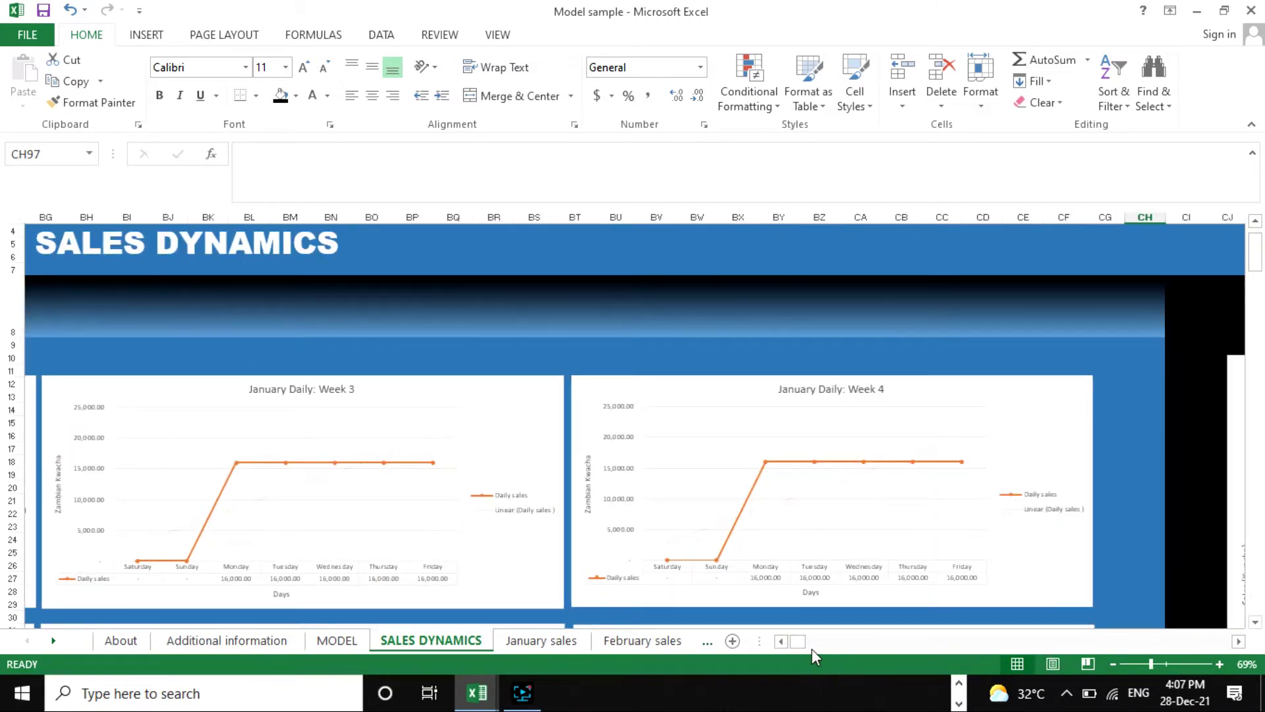
Examine the January Daily charts for Weeks 2 and 3 under Short run sales dynamics.
left_click_drag(785, 642, 786, 642)
scroll(530, 444, "down", 3)
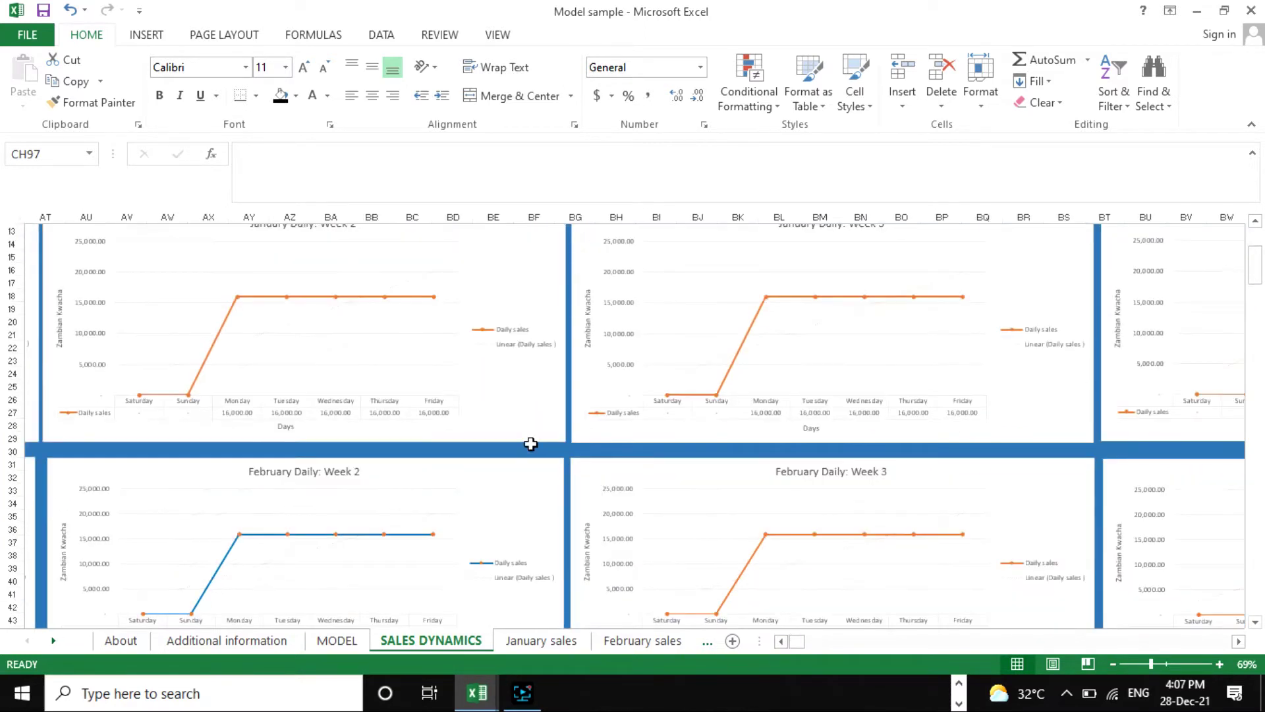
scroll(431, 412, "up", 1)
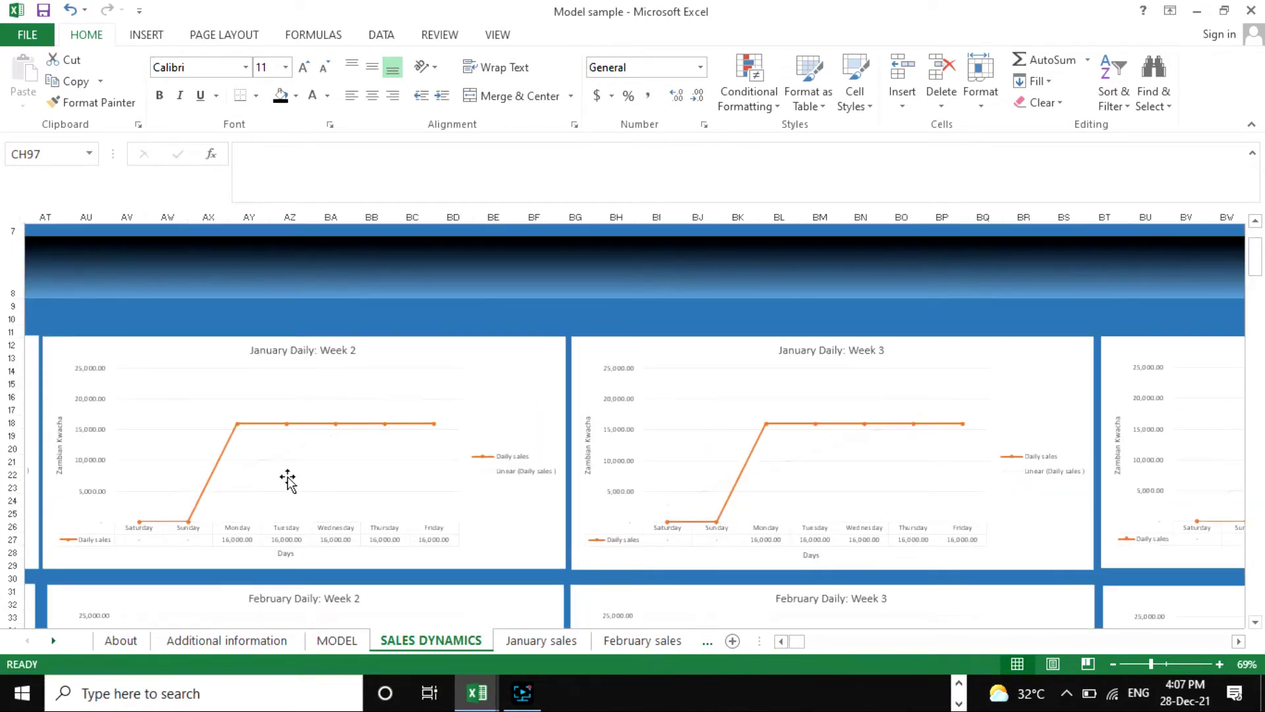
scroll(421, 489, "down", 1)
scroll(438, 446, "up", 2)
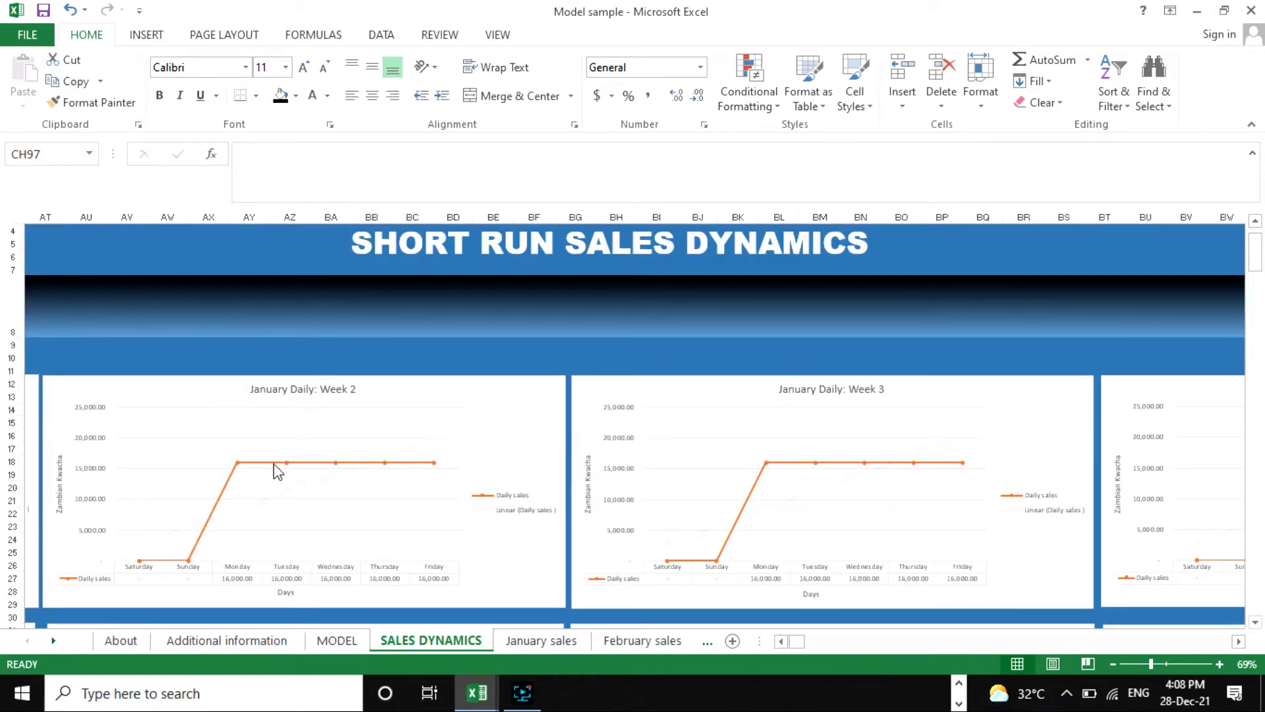
scroll(226, 457, "down", 1)
scroll(257, 477, "down", 1)
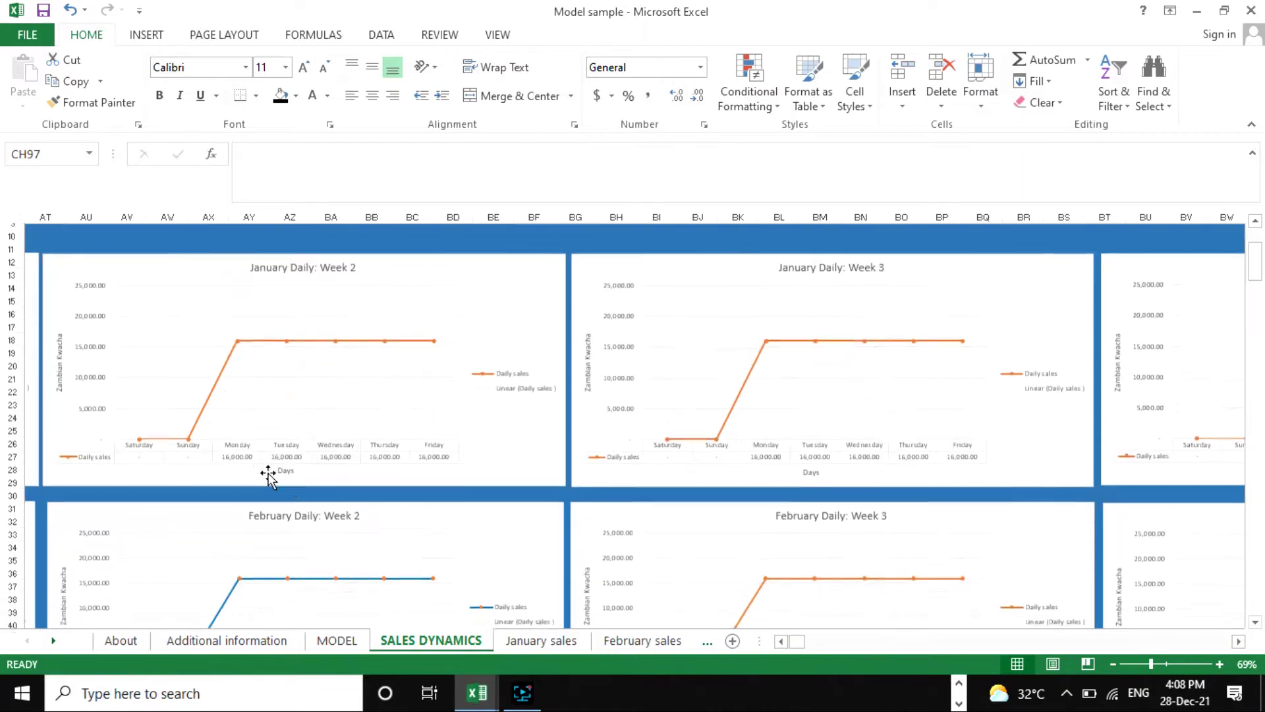
scroll(295, 493, "up", 1)
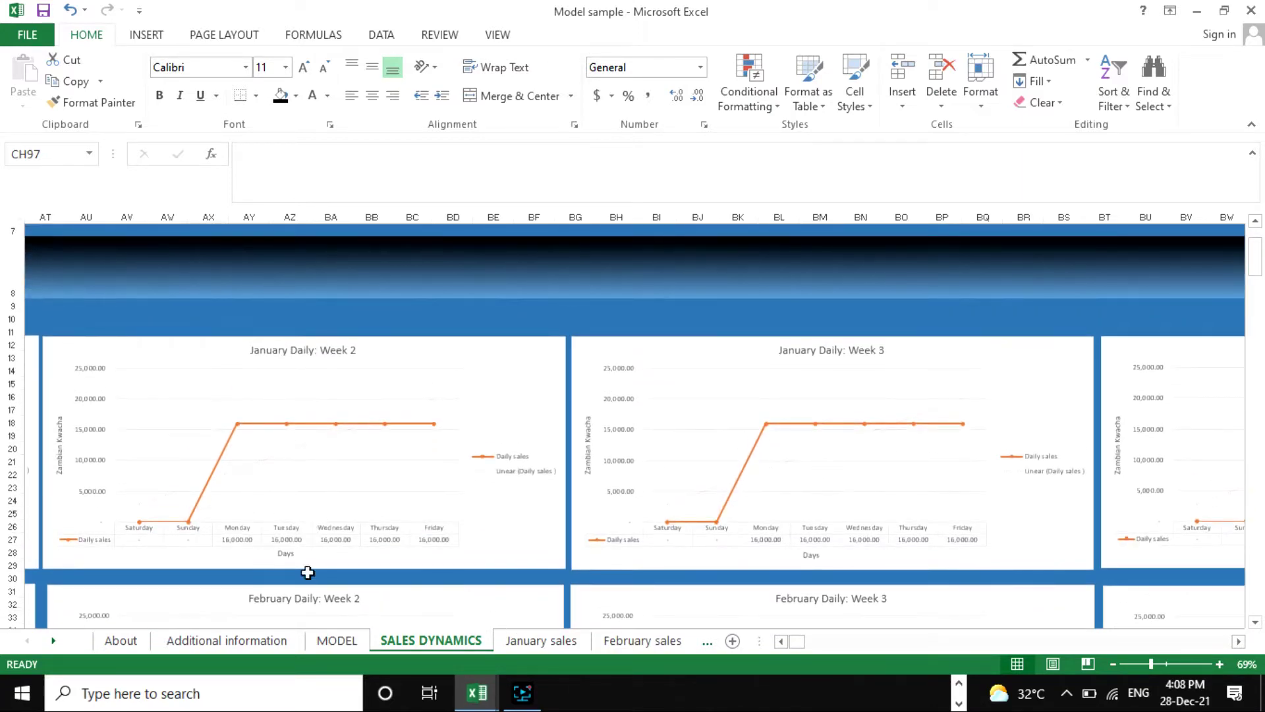
Open the January sales sheet and enlarge the Week 1 Saturday table to 60%, showing its summary cells and first columns.
left_click(537, 641)
scroll(480, 440, "down", 5)
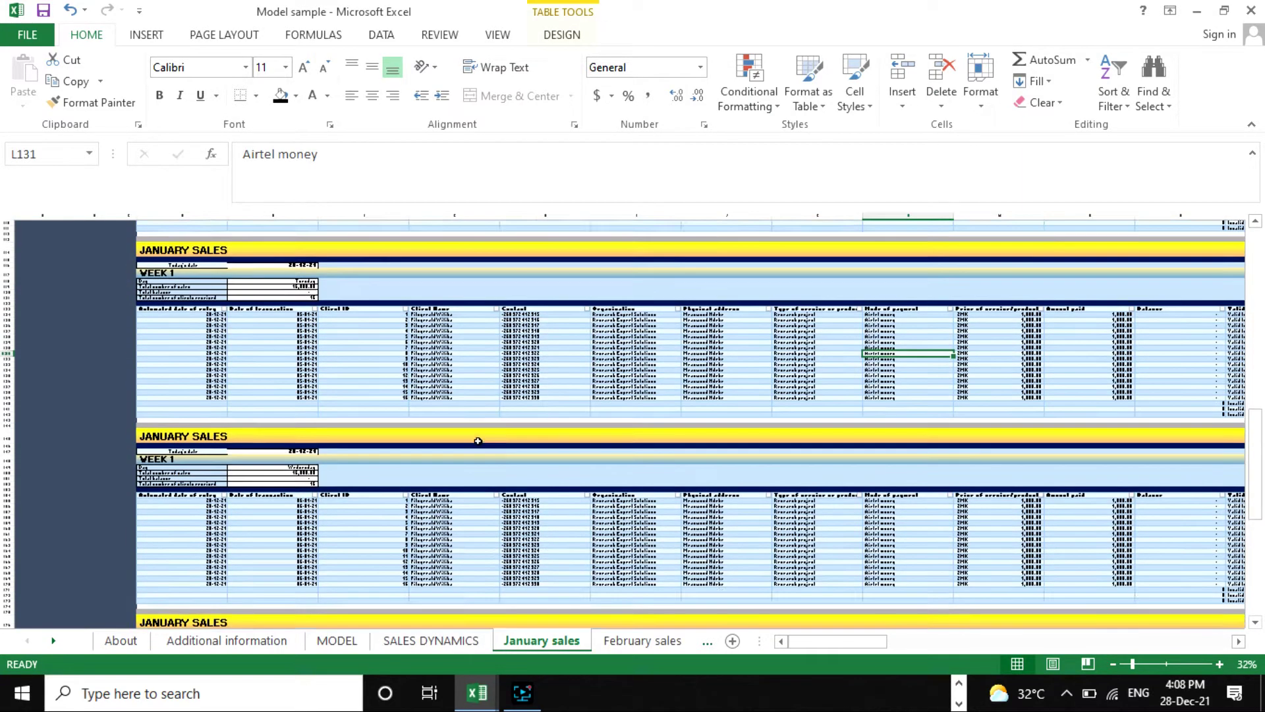
scroll(476, 437, "up", 15)
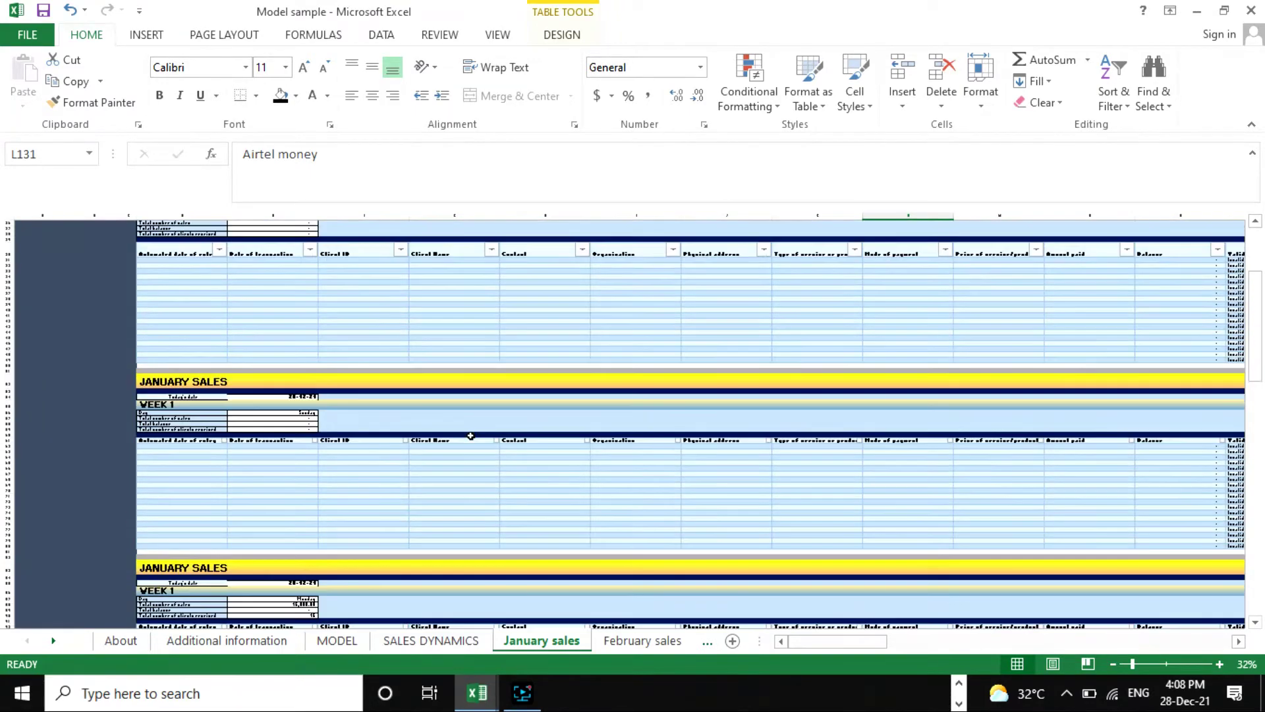
scroll(459, 431, "up", 10)
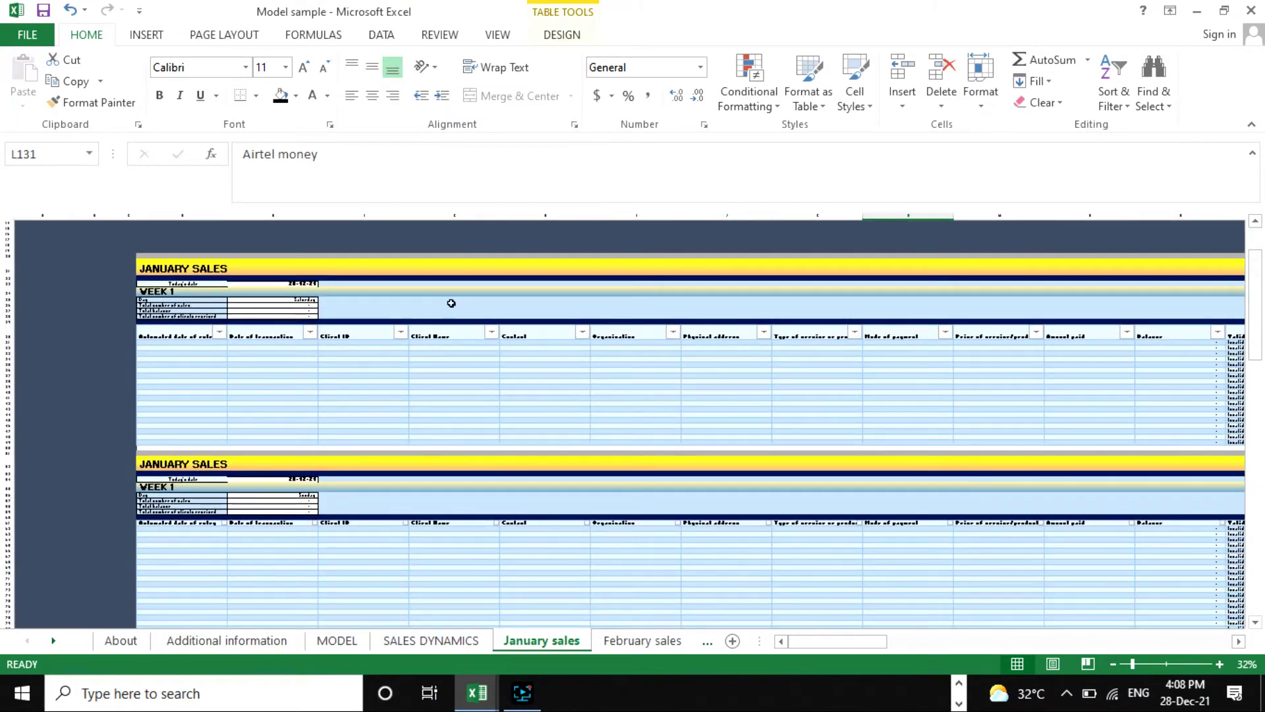
scroll(198, 292, "down", 1)
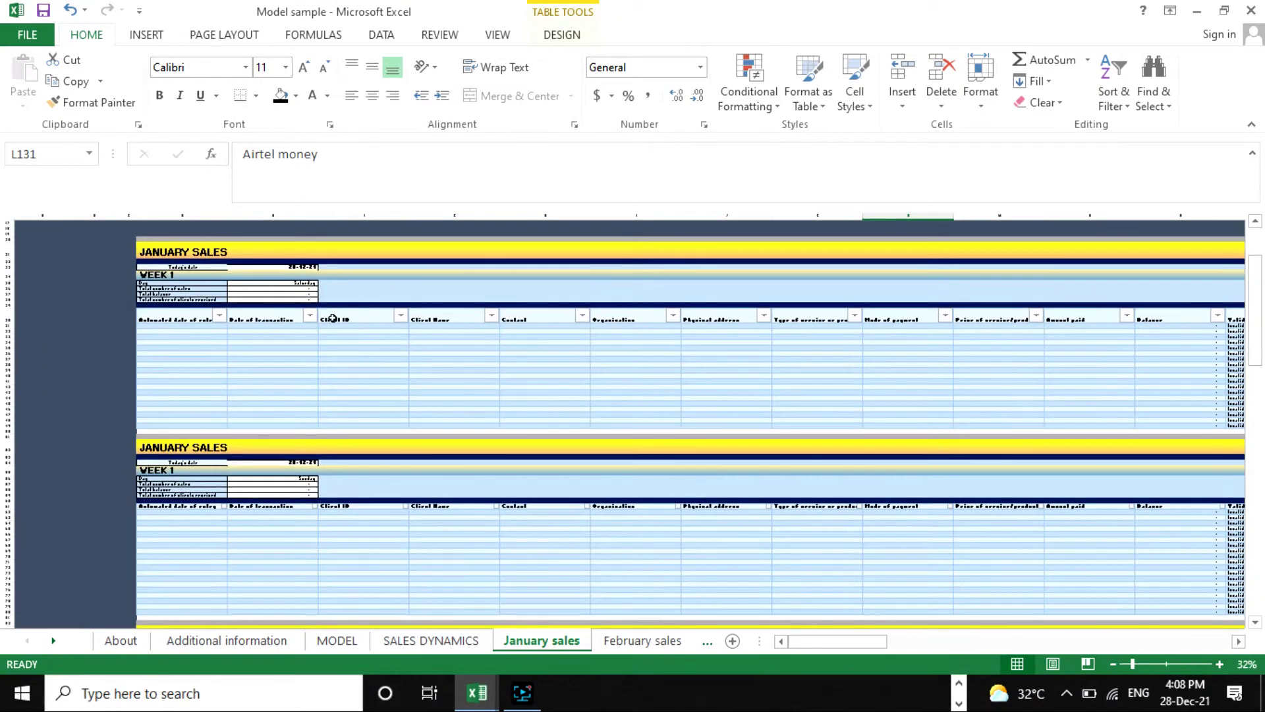
left_click(1145, 662)
scroll(83, 382, "up", 4)
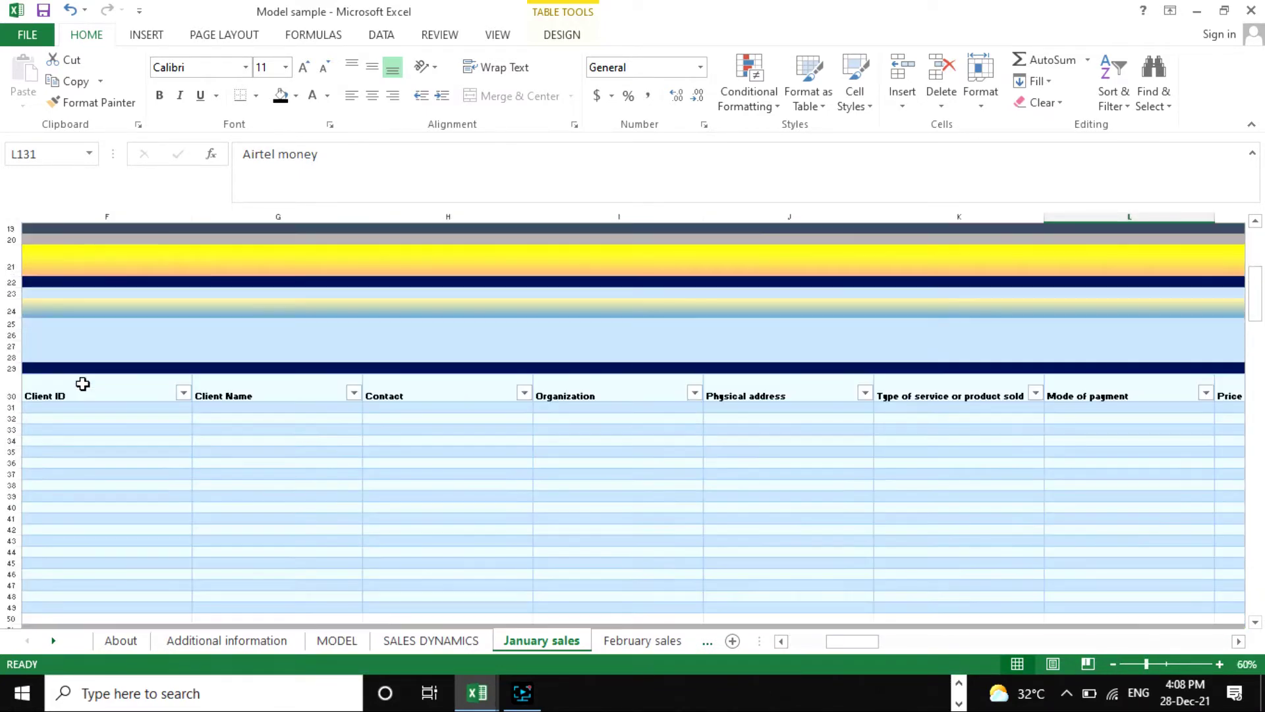
left_click_drag(858, 644, 829, 642)
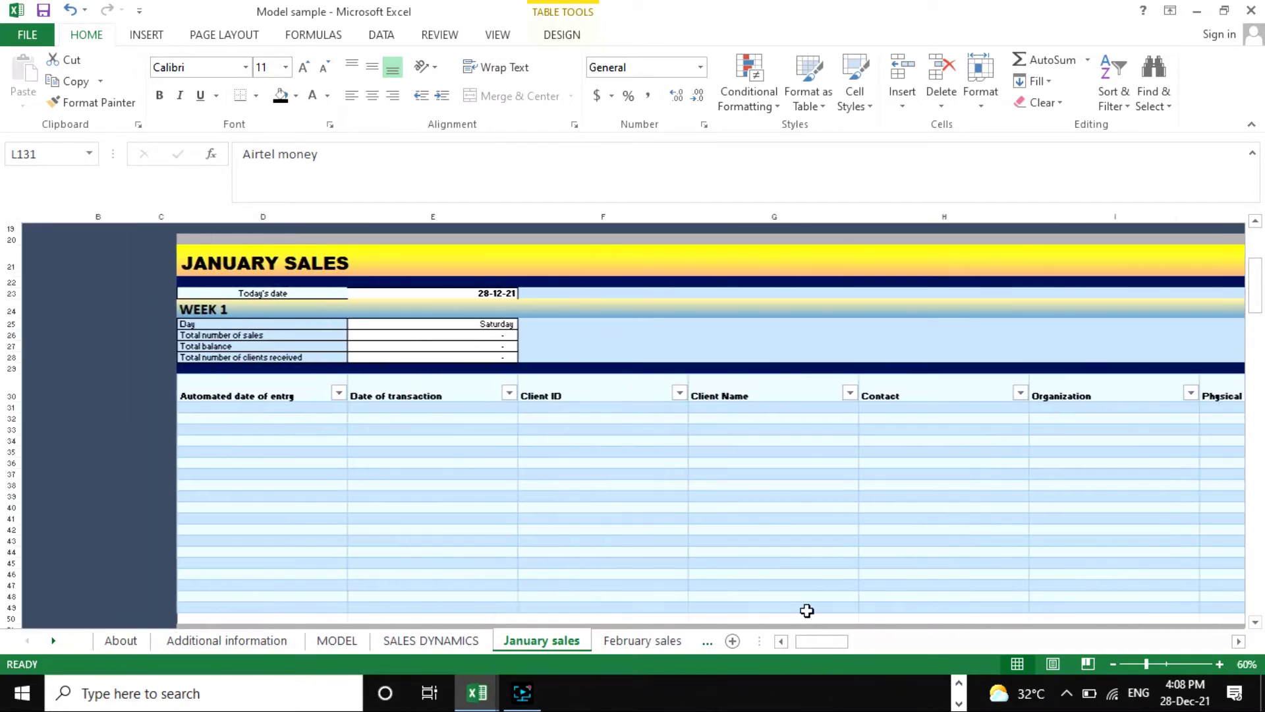
Look over the Week 1 Saturday and Sunday tables and their summary cells on the January sales sheet.
scroll(577, 459, "down", 10)
scroll(502, 308, "up", 5)
scroll(526, 452, "down", 2)
scroll(523, 460, "up", 2)
scroll(495, 468, "down", 2)
scroll(523, 488, "down", 4)
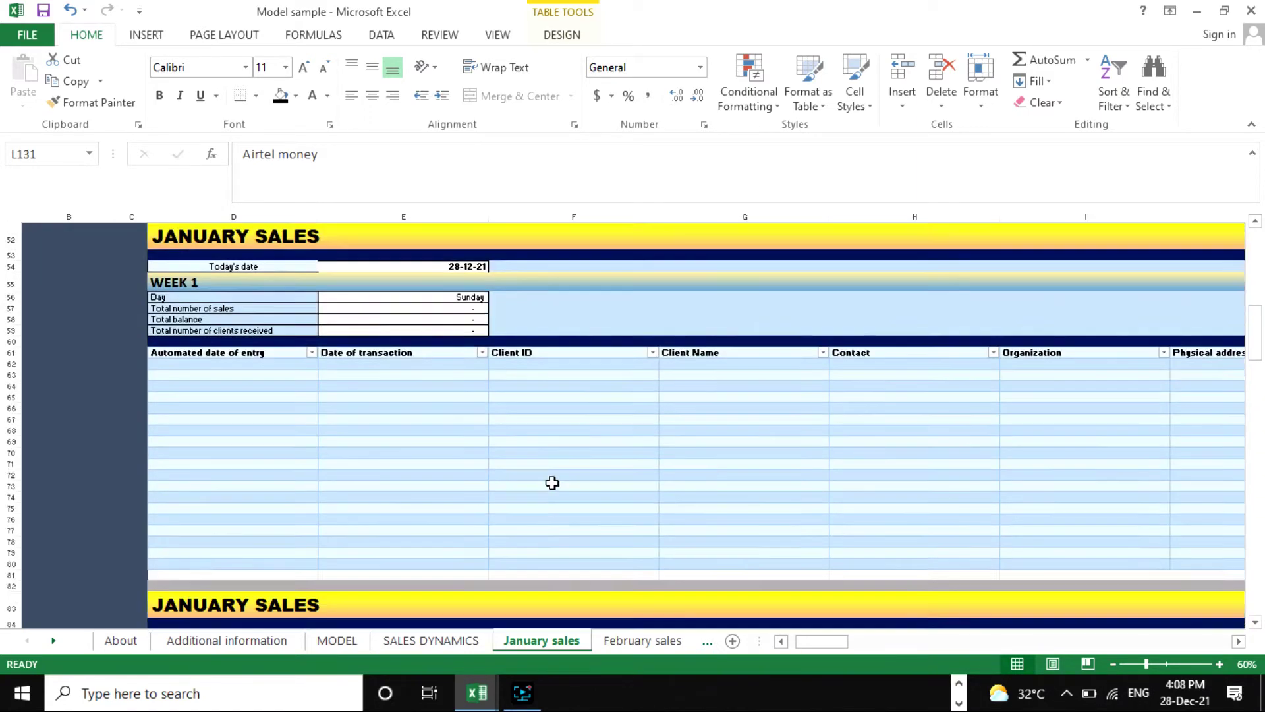
scroll(949, 399, "up", 7)
scroll(954, 404, "up", 8)
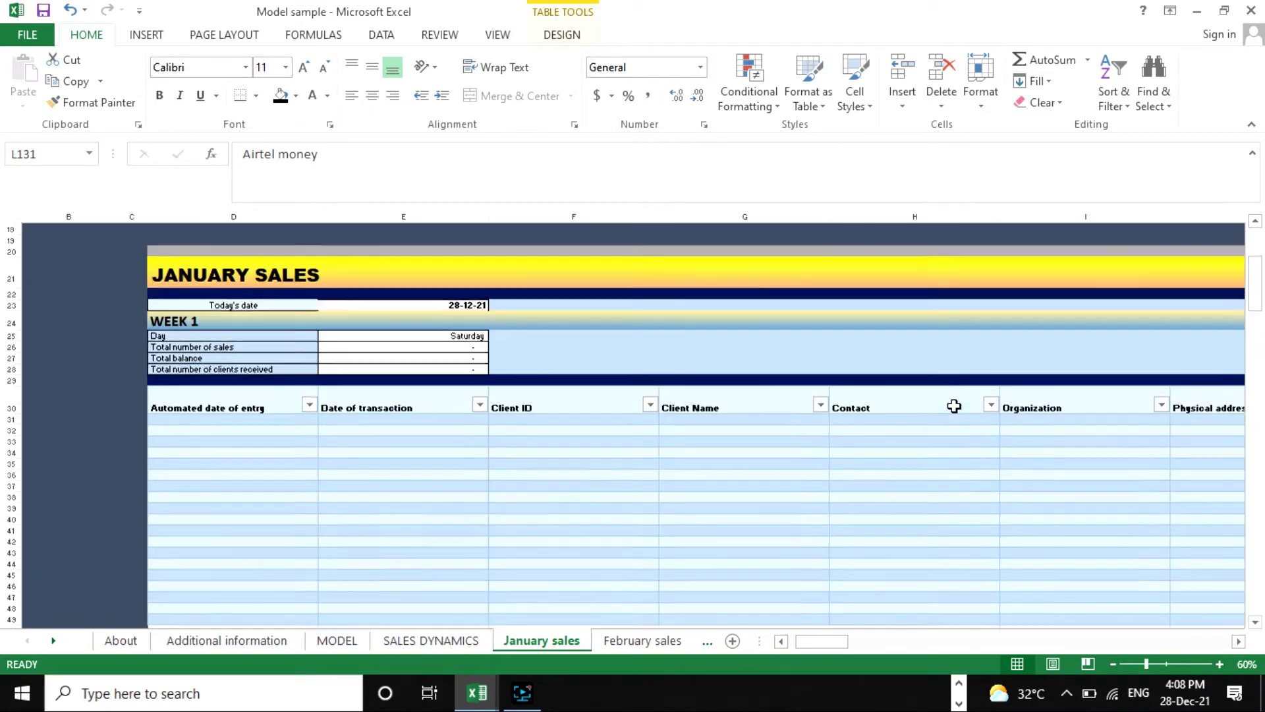
Find the Week 1 Monday table on the January sales sheet and view its transactions at 60% zoom.
left_click(1136, 664)
scroll(943, 494, "down", 5)
scroll(867, 457, "up", 5)
scroll(800, 454, "down", 5)
scroll(622, 451, "down", 8)
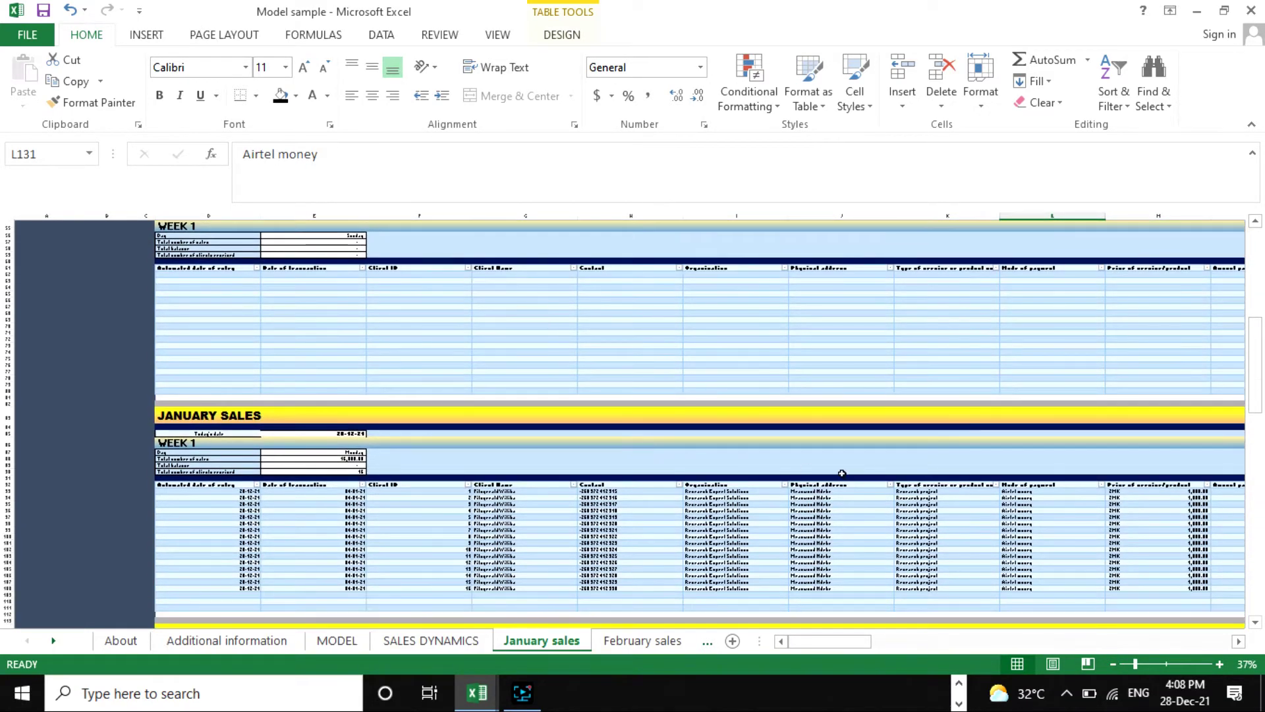
scroll(929, 611, "up", 2)
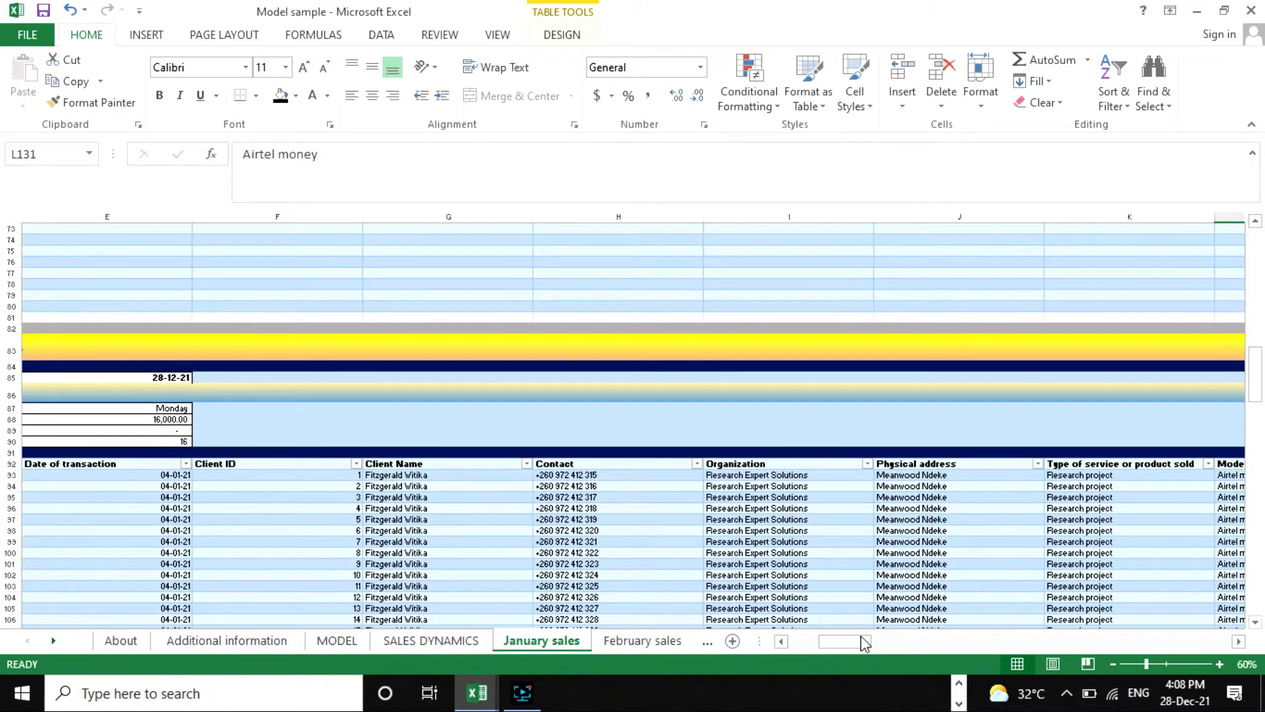
scroll(821, 580, "down", 4)
scroll(741, 547, "up", 2)
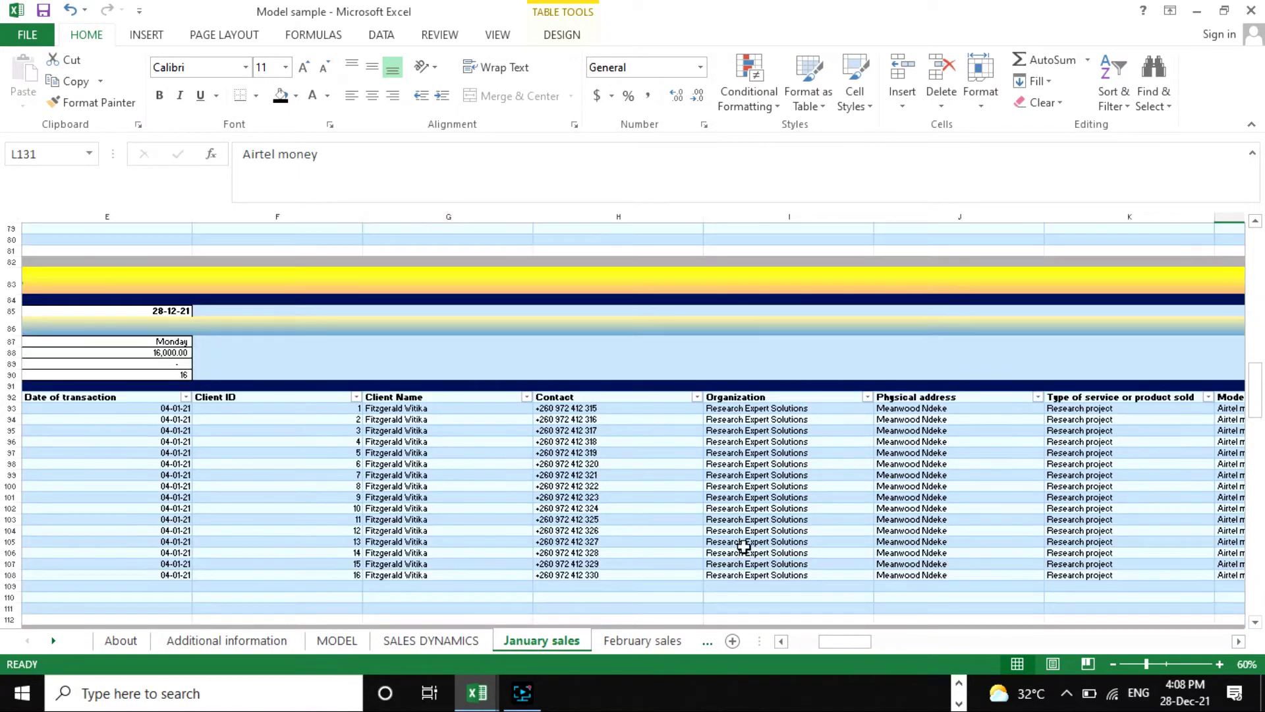
Return to the SALES DYNAMICS sheet, select cell AX30 and bring the whole January Daily: Week 2 chart into view.
left_click(440, 643)
scroll(263, 514, "down", 2)
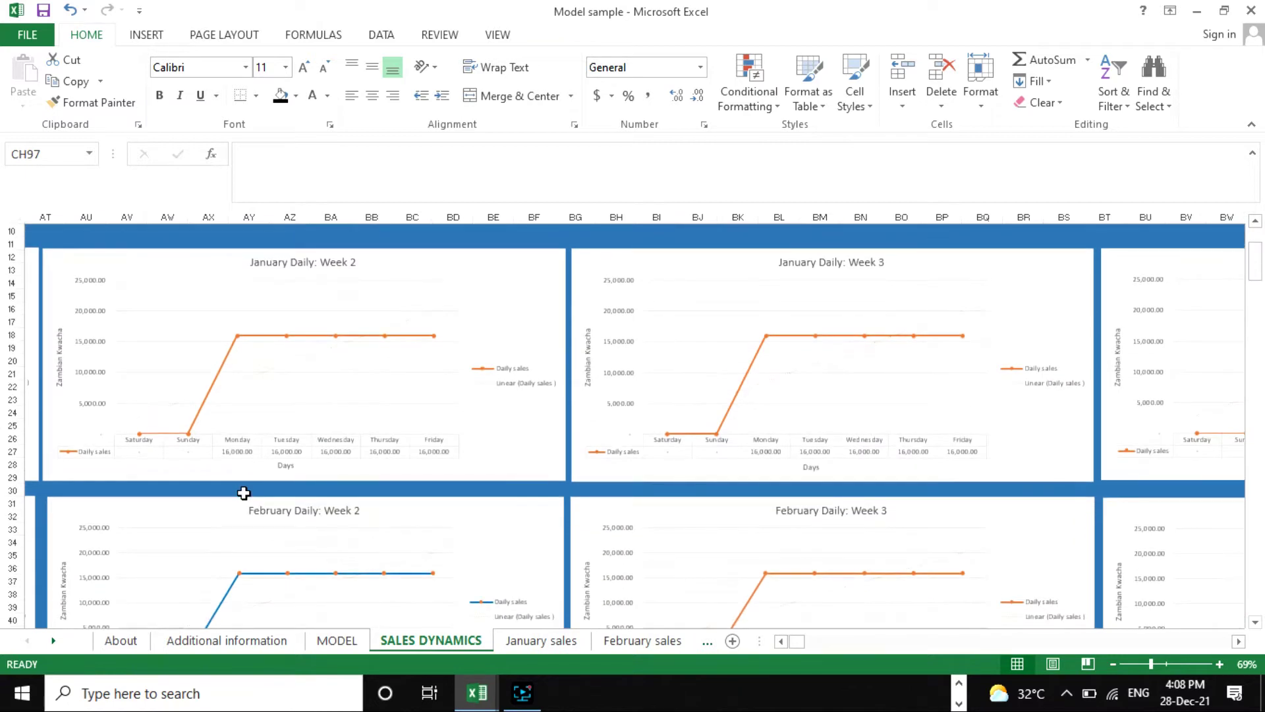
scroll(177, 471, "up", 1)
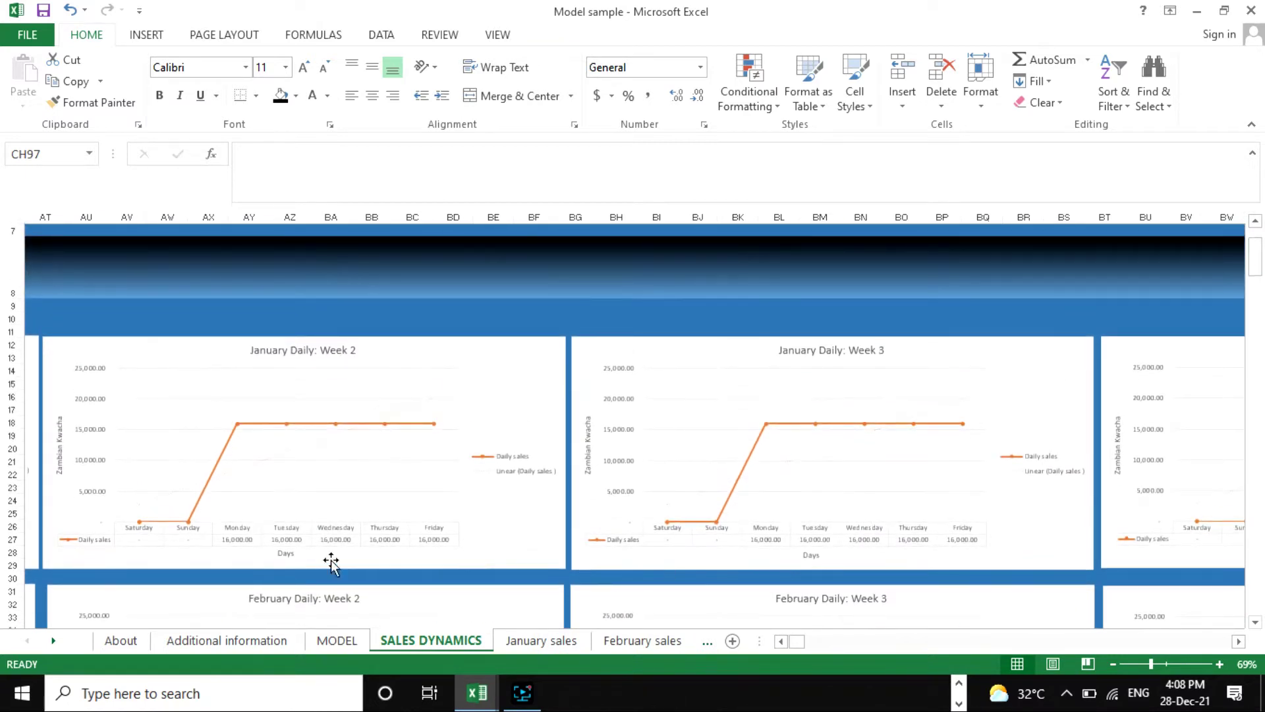
left_click(192, 565)
left_click(192, 577)
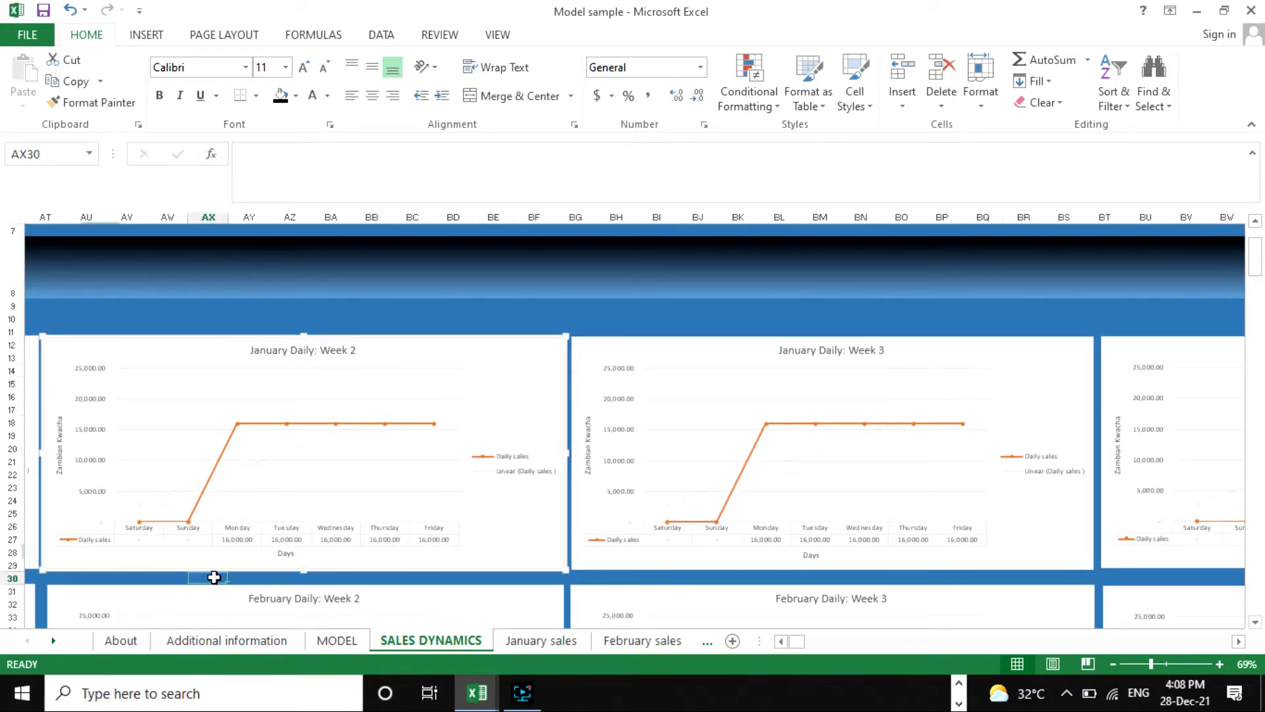
left_click(784, 641)
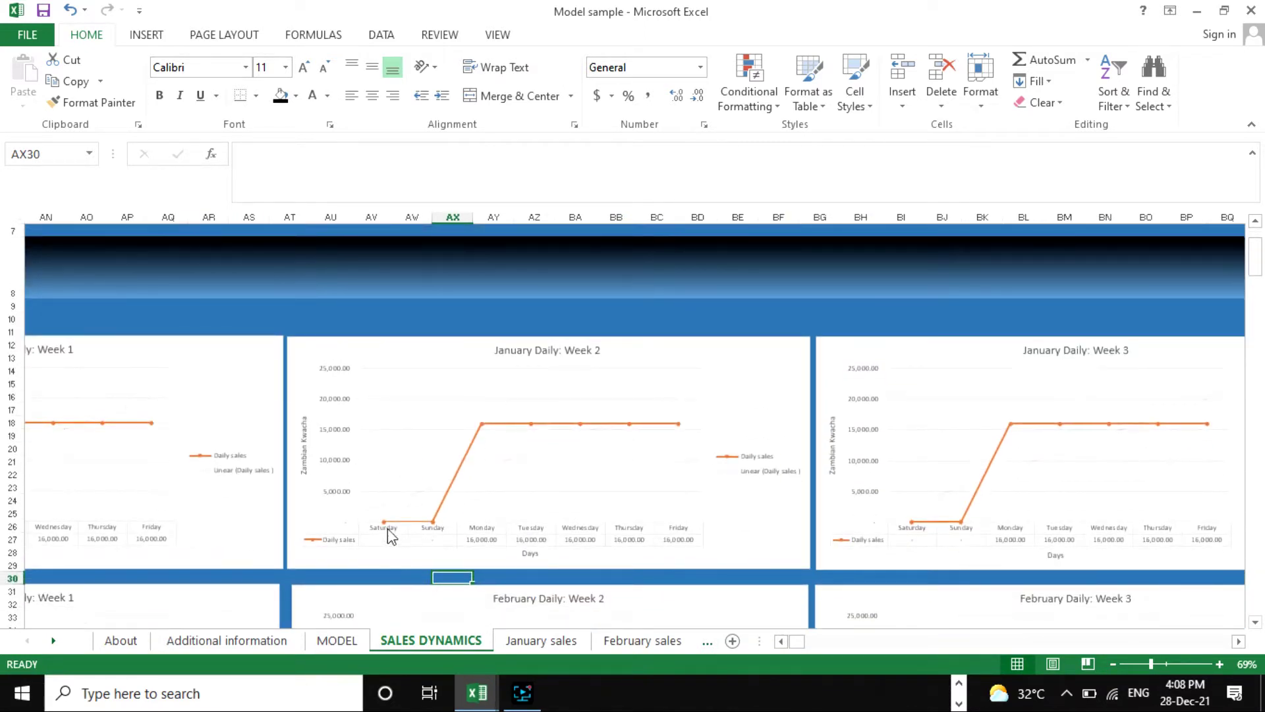
Examine the daily sales line and data table of the January Daily: Week 2 chart beside the February chart below it.
scroll(433, 548, "down", 1)
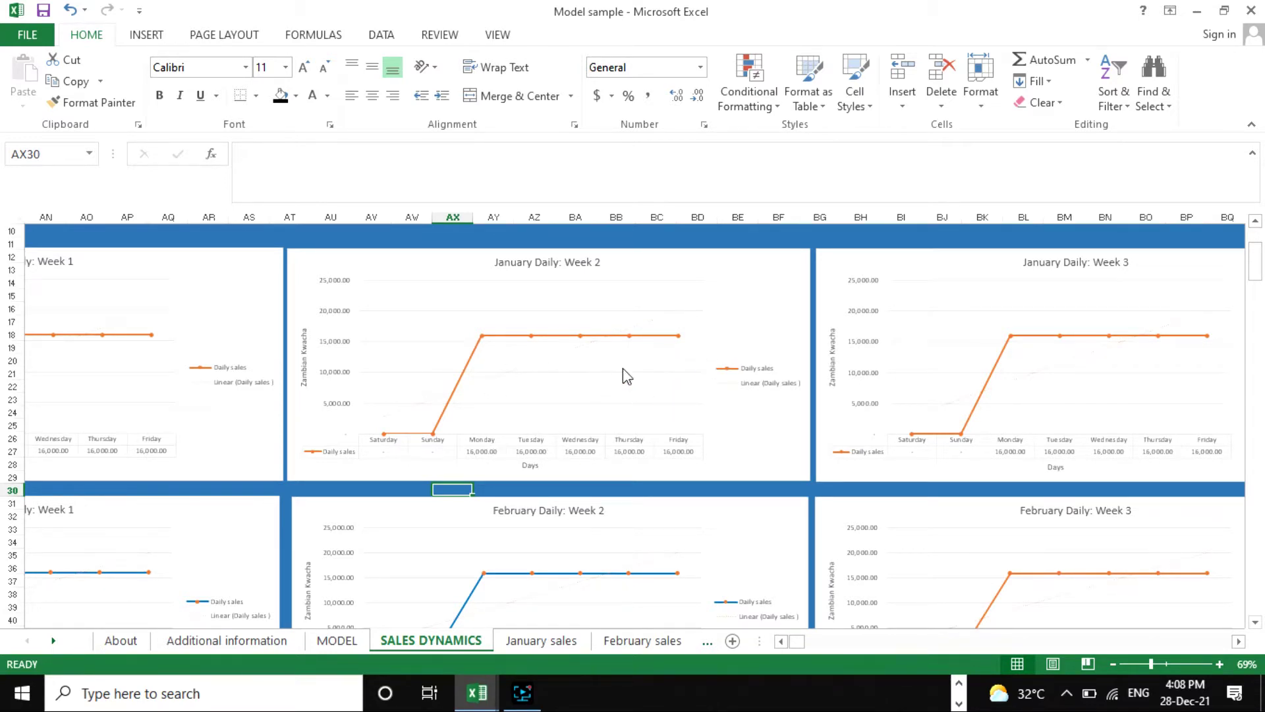
scroll(627, 376, "up", 1)
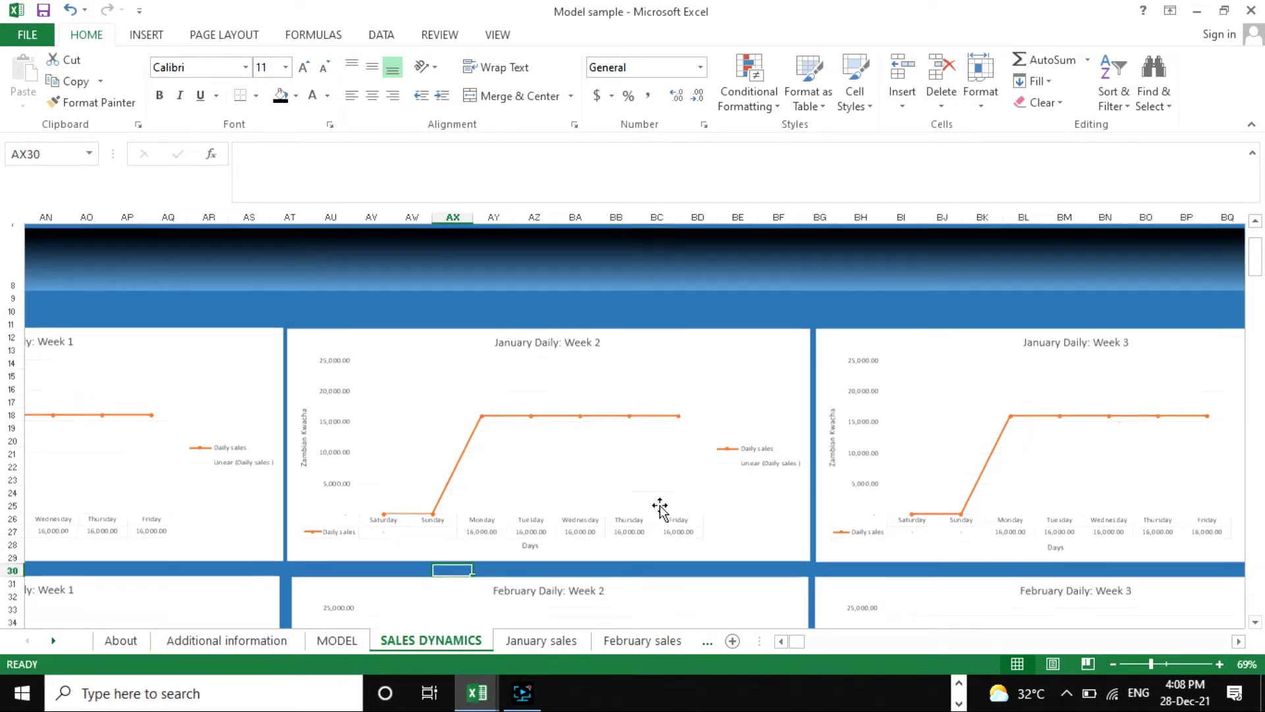
scroll(527, 462, "up", 1)
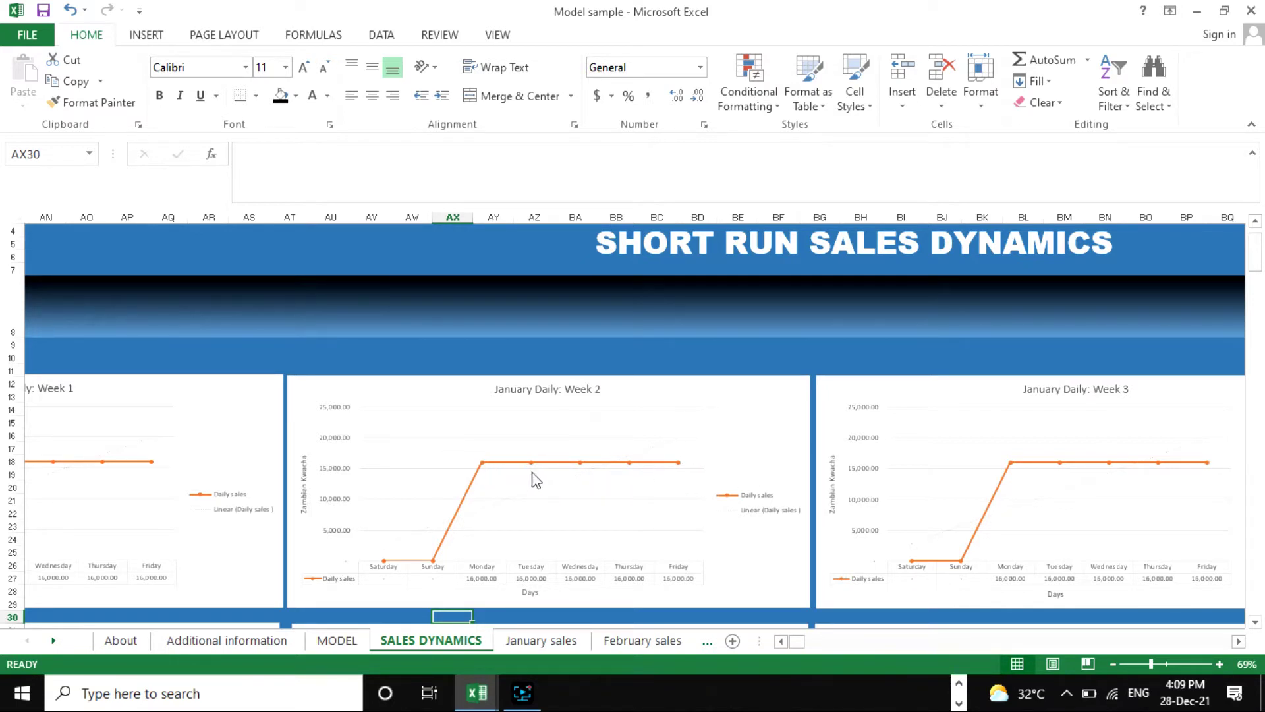
scroll(547, 472, "down", 1)
scroll(534, 441, "down", 1)
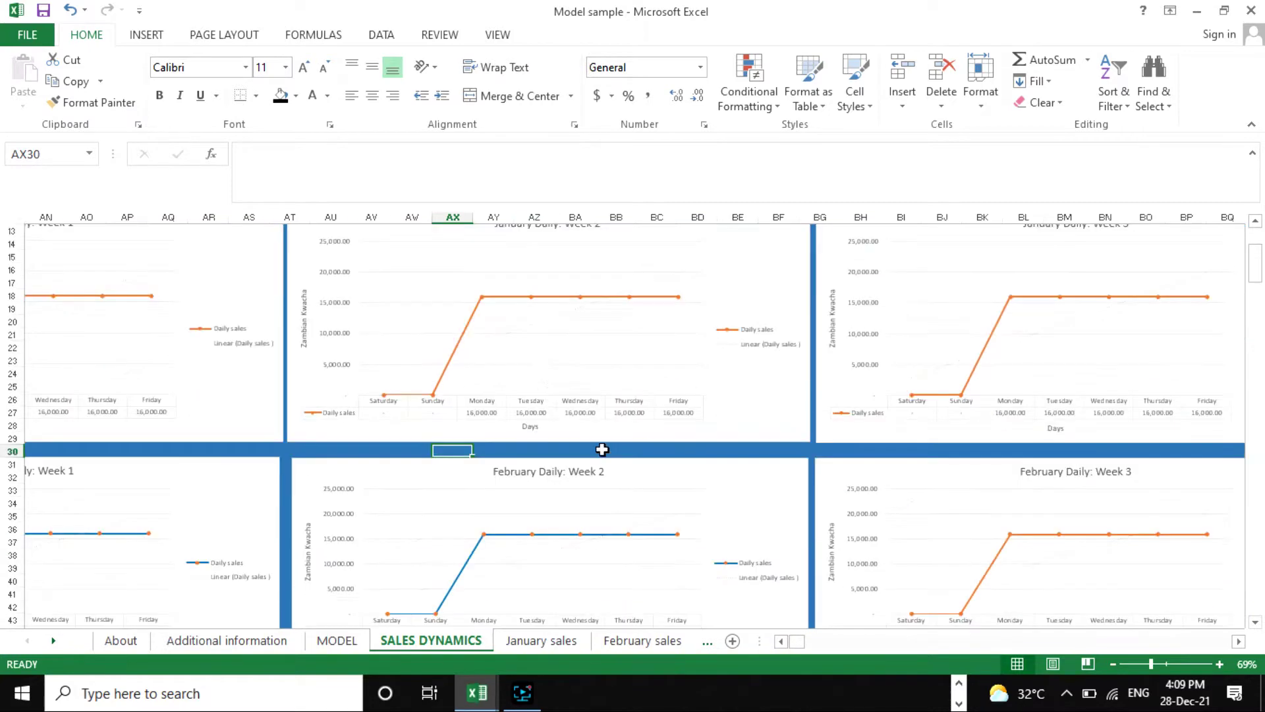
scroll(574, 429, "up", 1)
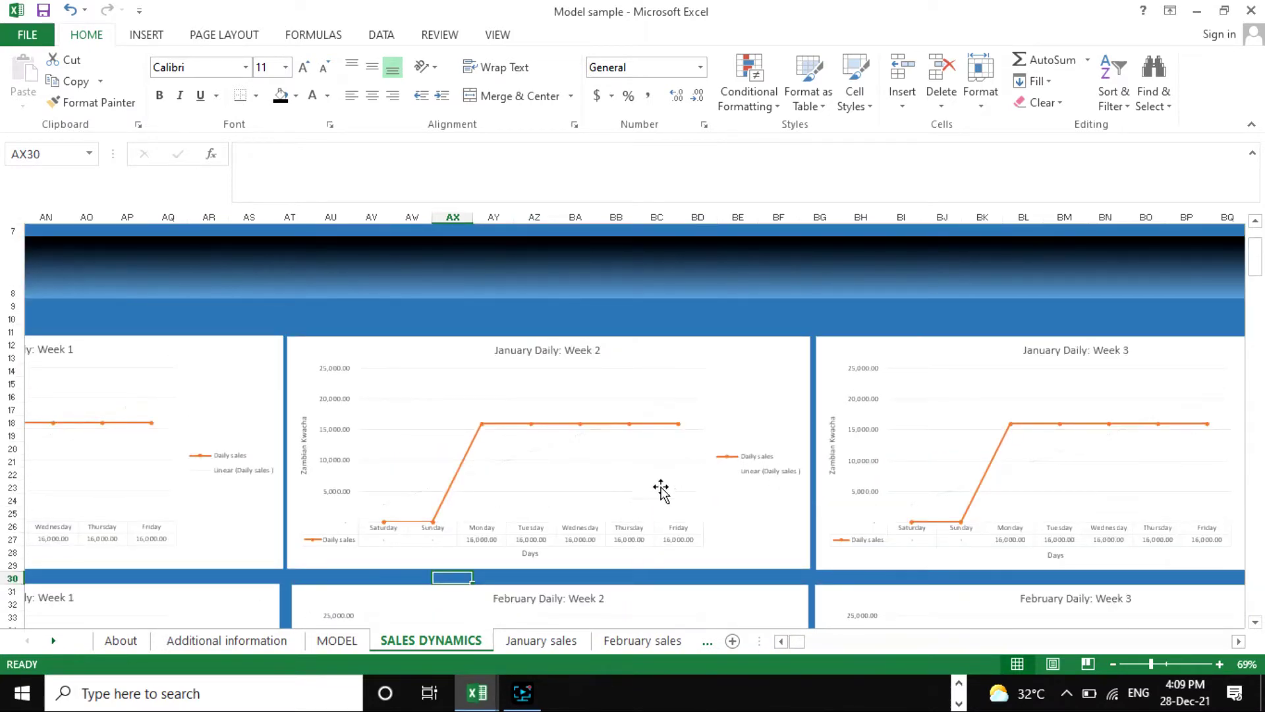
scroll(661, 491, "down", 2)
scroll(537, 413, "up", 3)
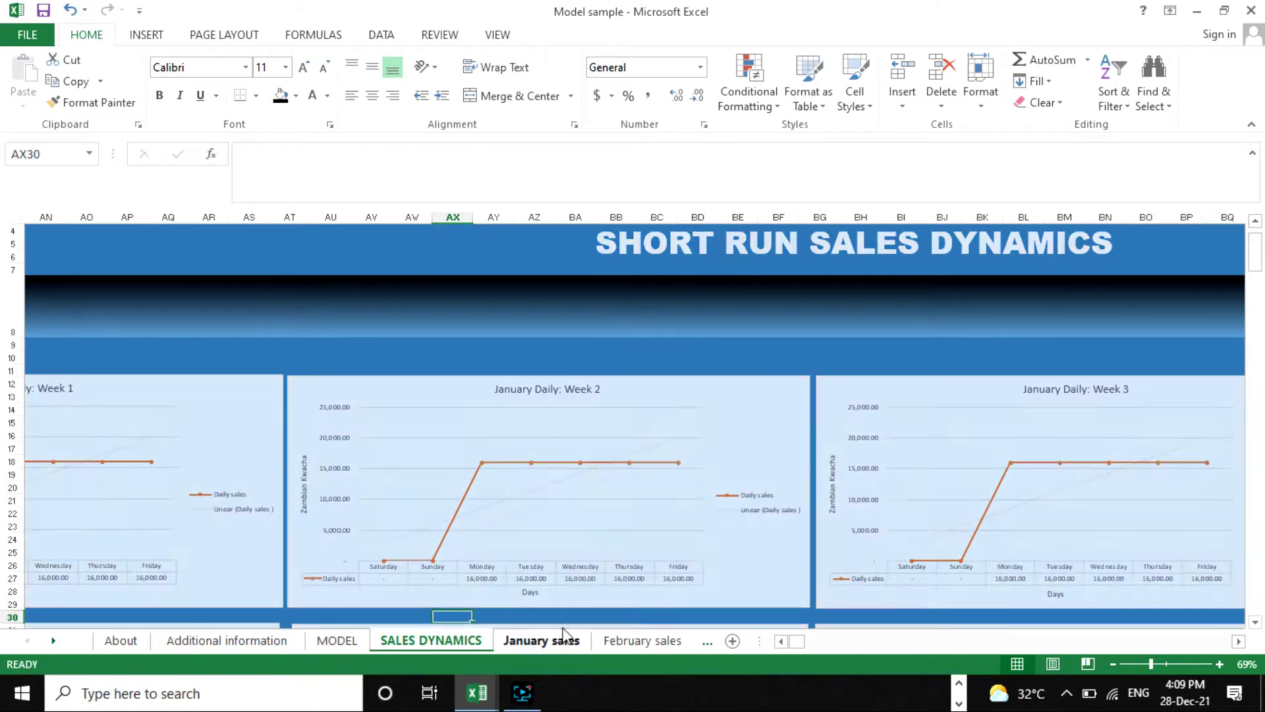
Reopen the January sales sheet and review the Week 1 Monday table's payment columns and summary cells.
left_click(564, 638)
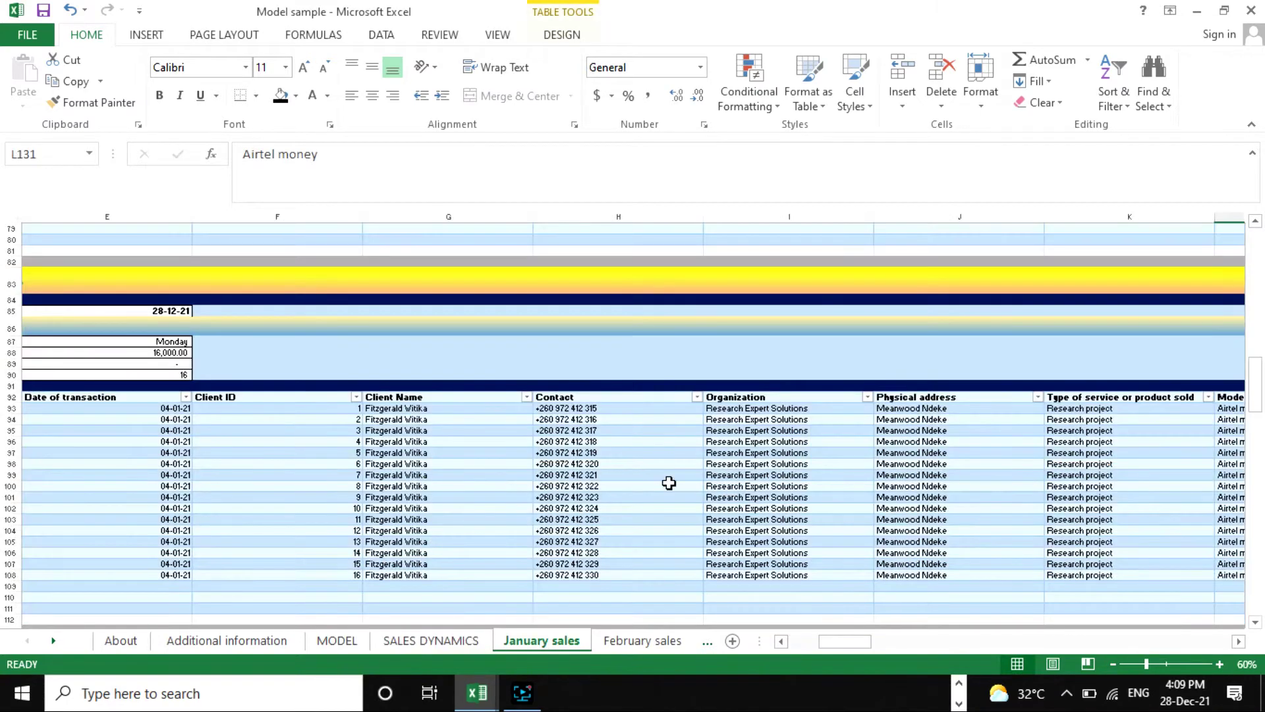
scroll(881, 540, "down", 1)
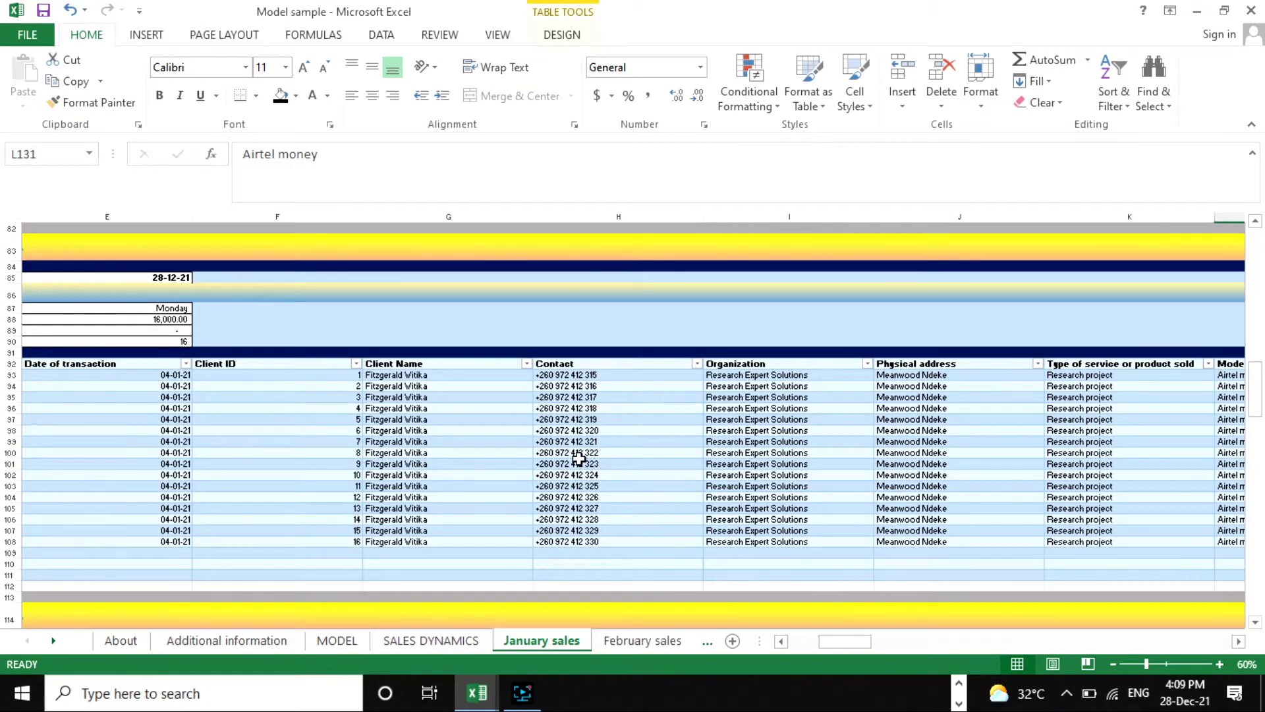
scroll(577, 454, "down", 2)
scroll(659, 501, "up", 1)
left_click_drag(849, 639, 881, 643)
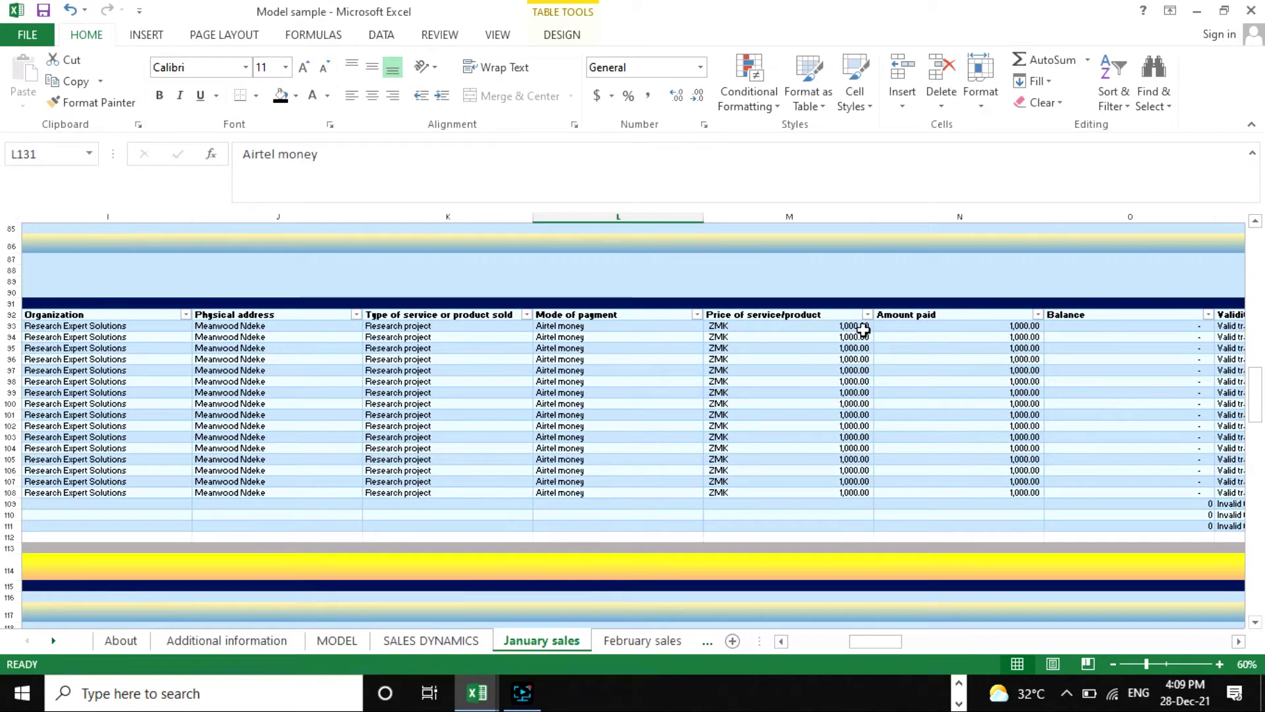
scroll(823, 389, "up", 3)
left_click_drag(883, 648, 836, 643)
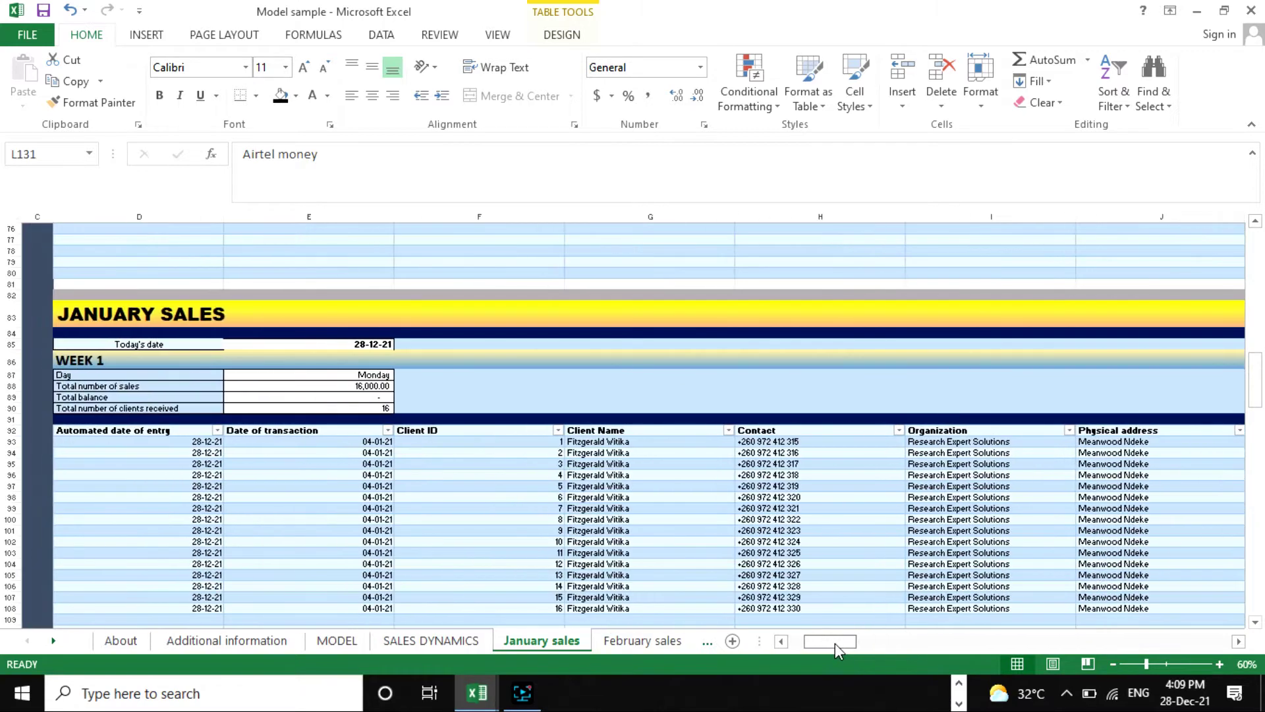
scroll(751, 531, "down", 3)
Go back to the SALES DYNAMICS sheet and view the January daily charts and the January to March weekly sales charts.
left_click(431, 640)
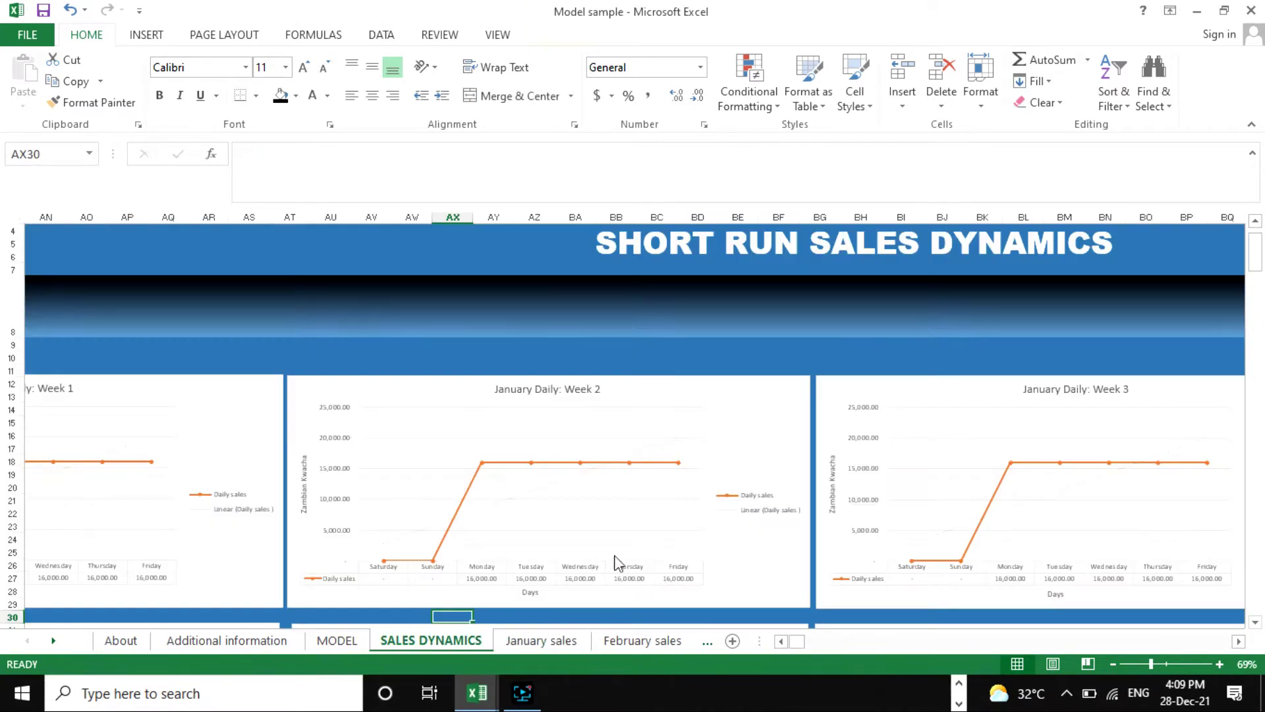
scroll(671, 496, "down", 2)
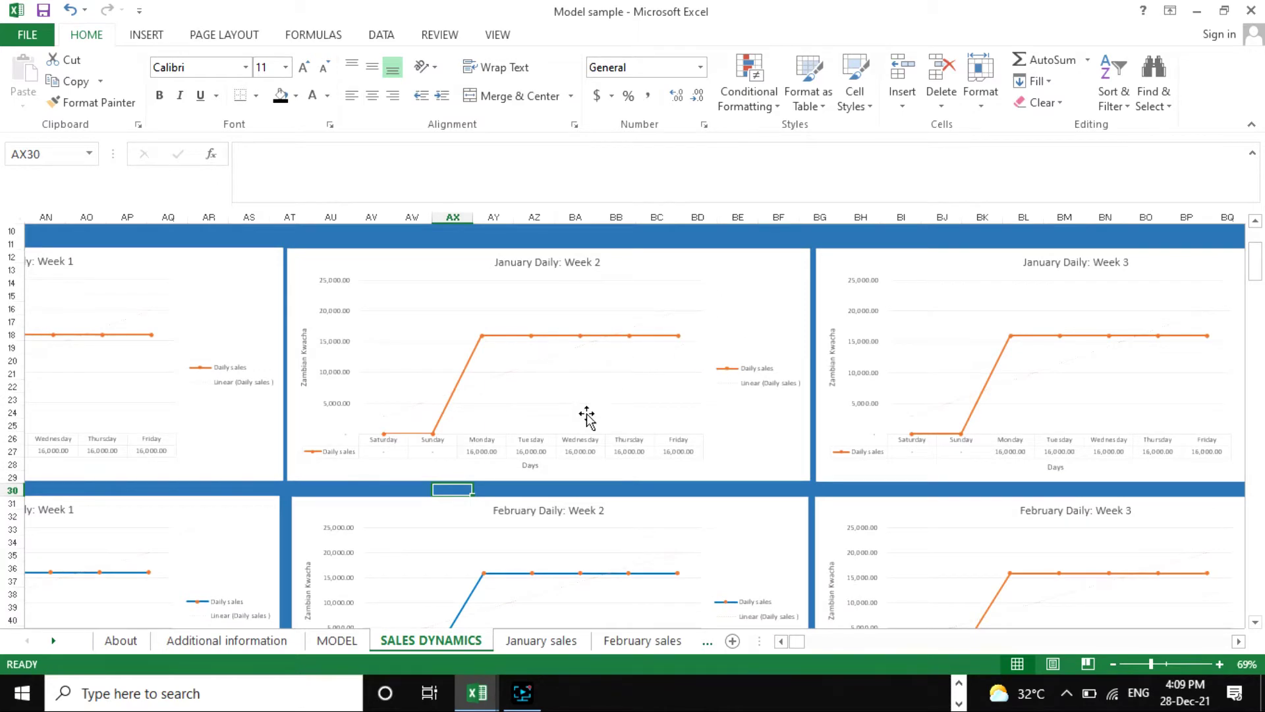
scroll(868, 587, "up", 3)
scroll(791, 604, "down", 2)
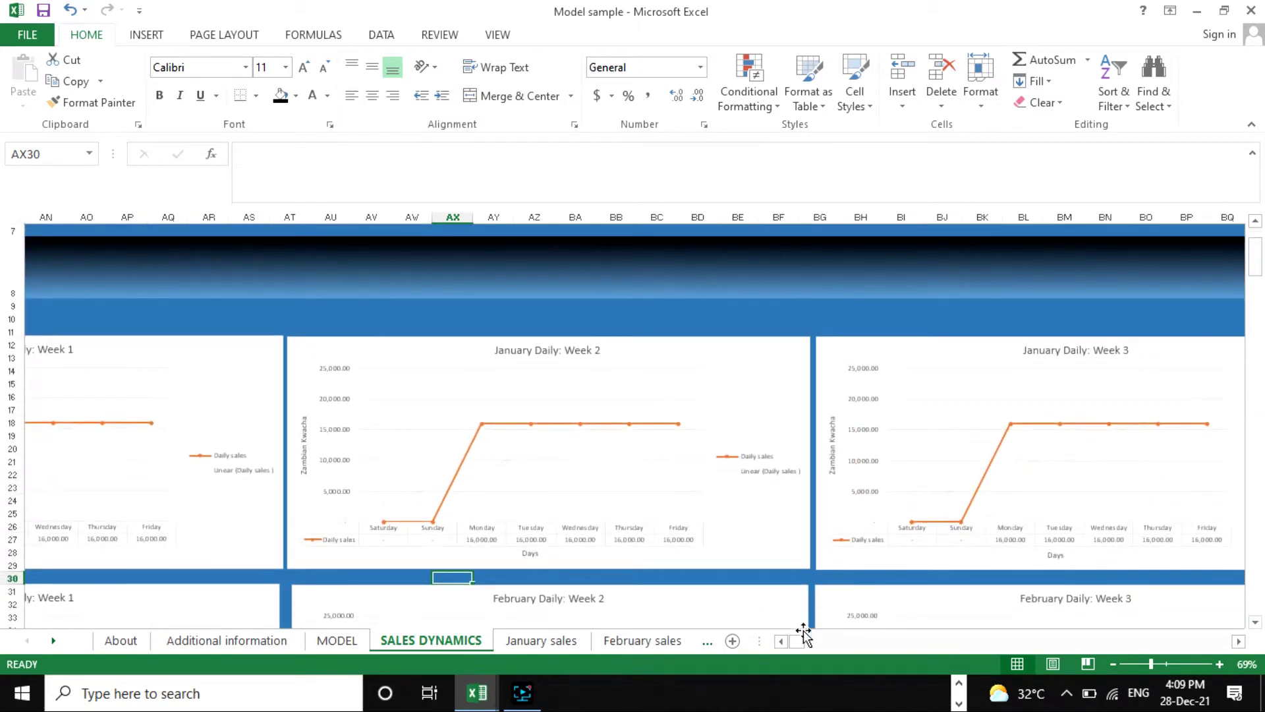
left_click(805, 642)
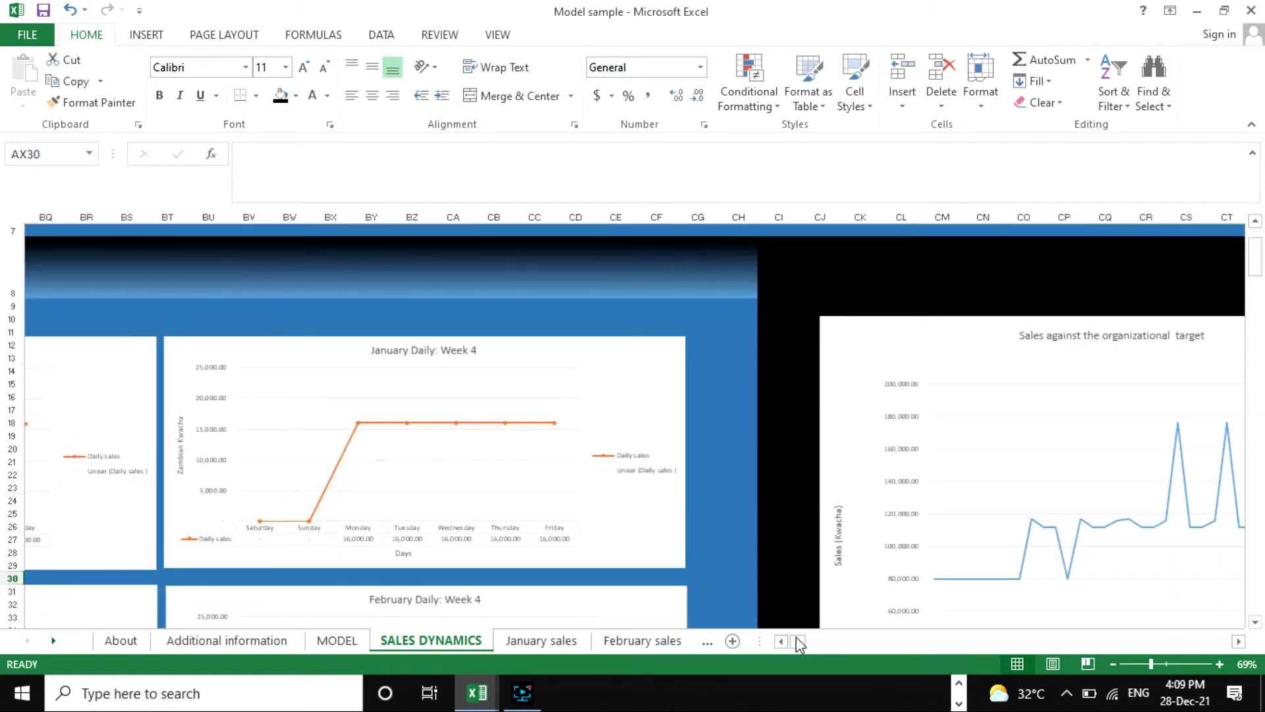
left_click_drag(799, 644, 794, 643)
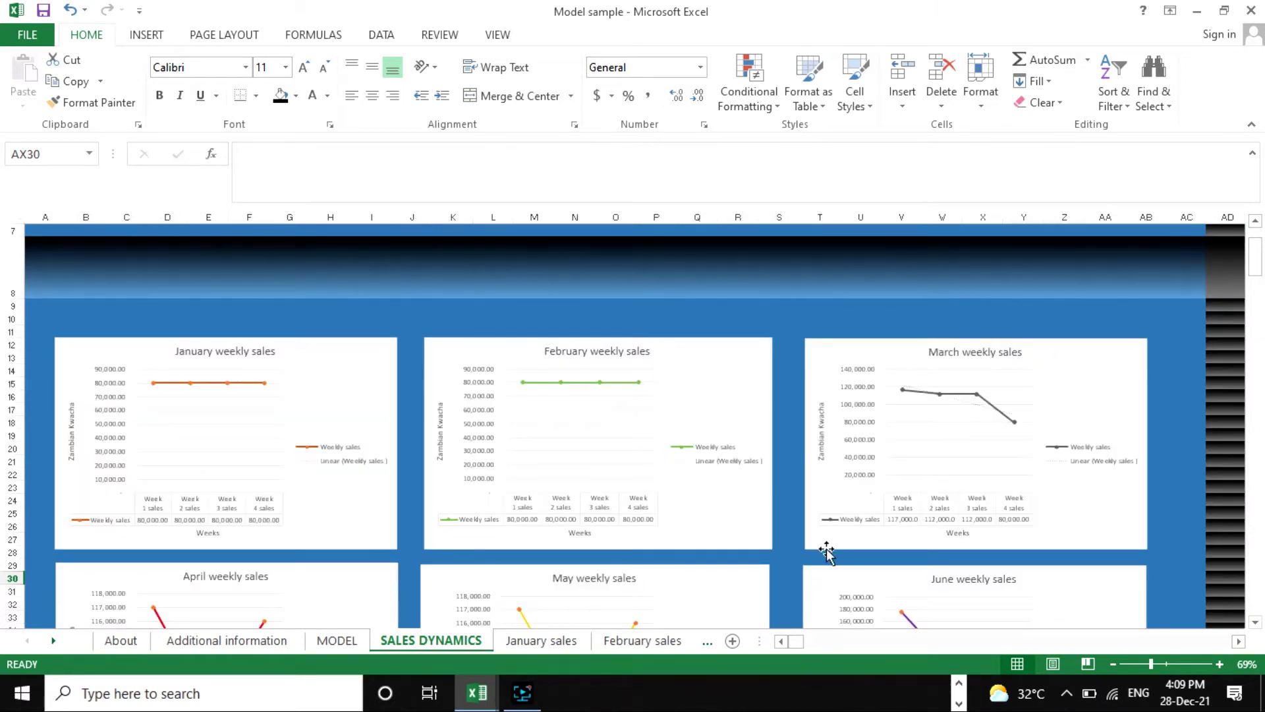
Examine the January to June weekly sales charts under the MEDIUM RUN SALES DYNAMICS heading.
scroll(826, 552, "down", 2)
scroll(836, 537, "up", 4)
scroll(822, 624, "down", 4)
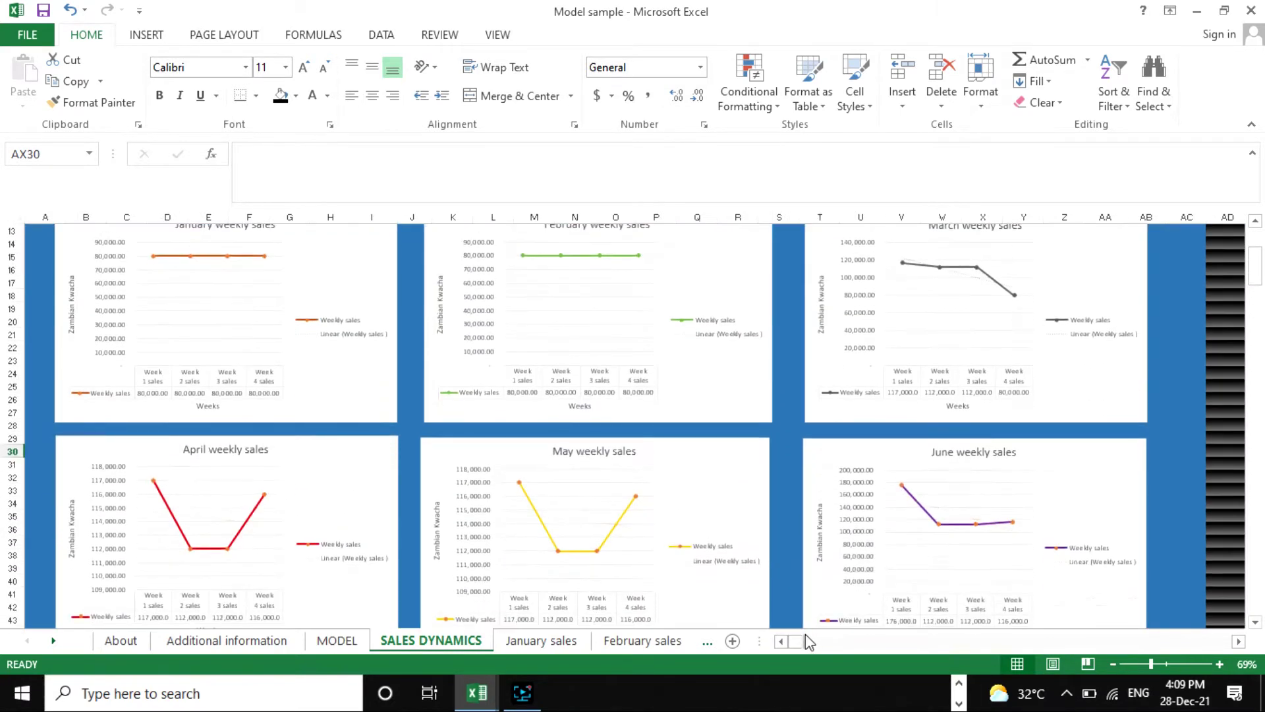
left_click_drag(804, 643, 796, 642)
scroll(663, 458, "up", 3)
scroll(779, 446, "down", 3)
scroll(831, 464, "up", 3)
scroll(861, 474, "up", 1)
scroll(791, 461, "down", 4)
scroll(854, 481, "up", 3)
scroll(855, 481, "down", 3)
scroll(826, 460, "up", 4)
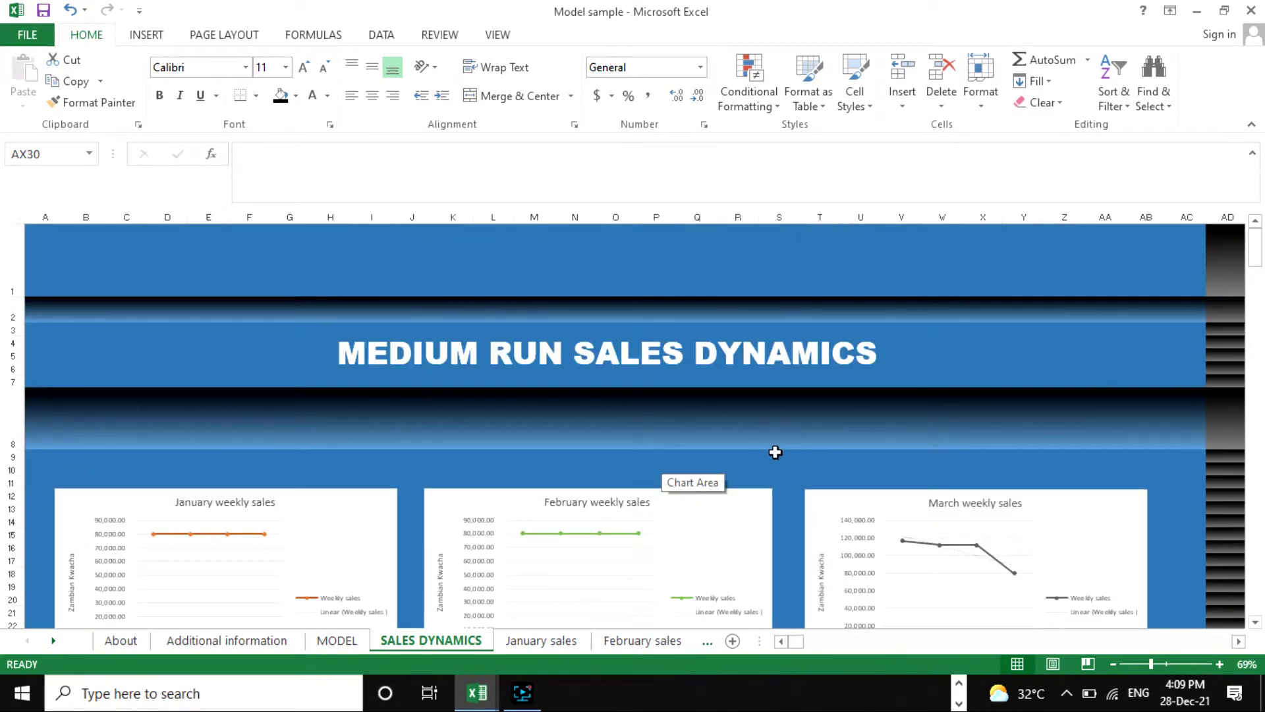
scroll(861, 536, "down", 2)
Bring the Week 3 and Week 4 daily sales charts into view and zoom the sheet out to 51%.
left_click(851, 642)
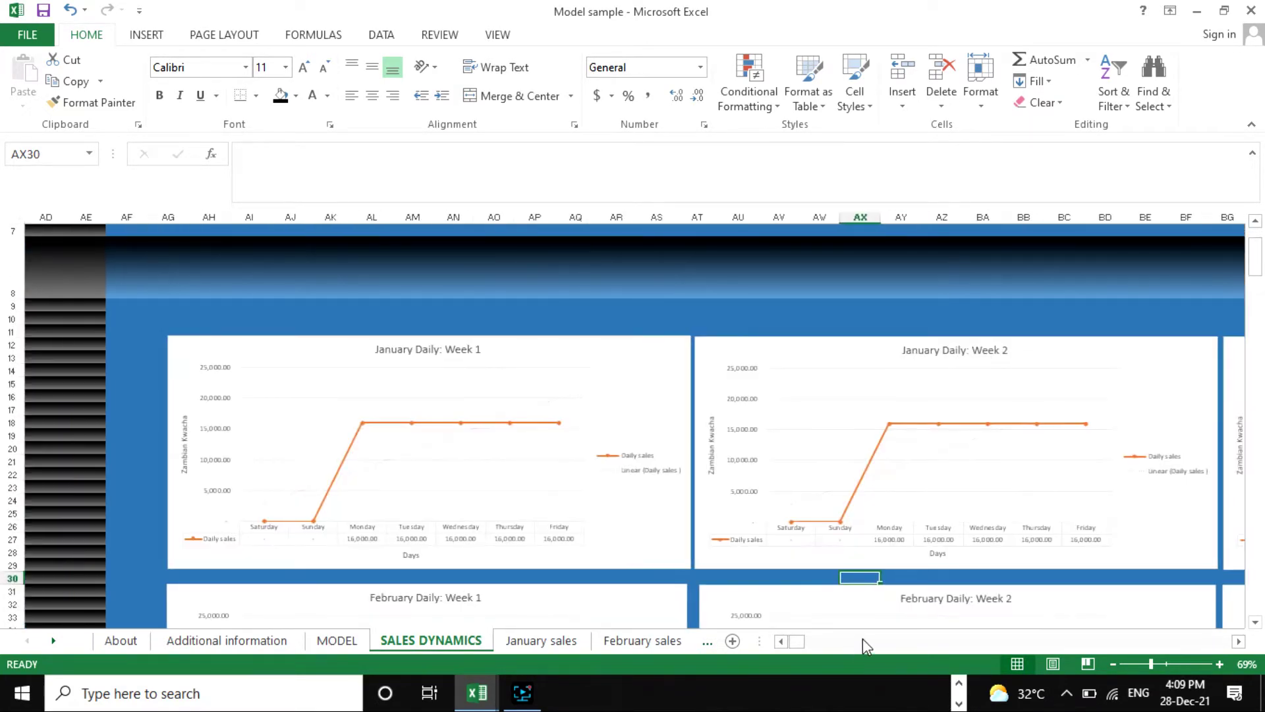
left_click(883, 638)
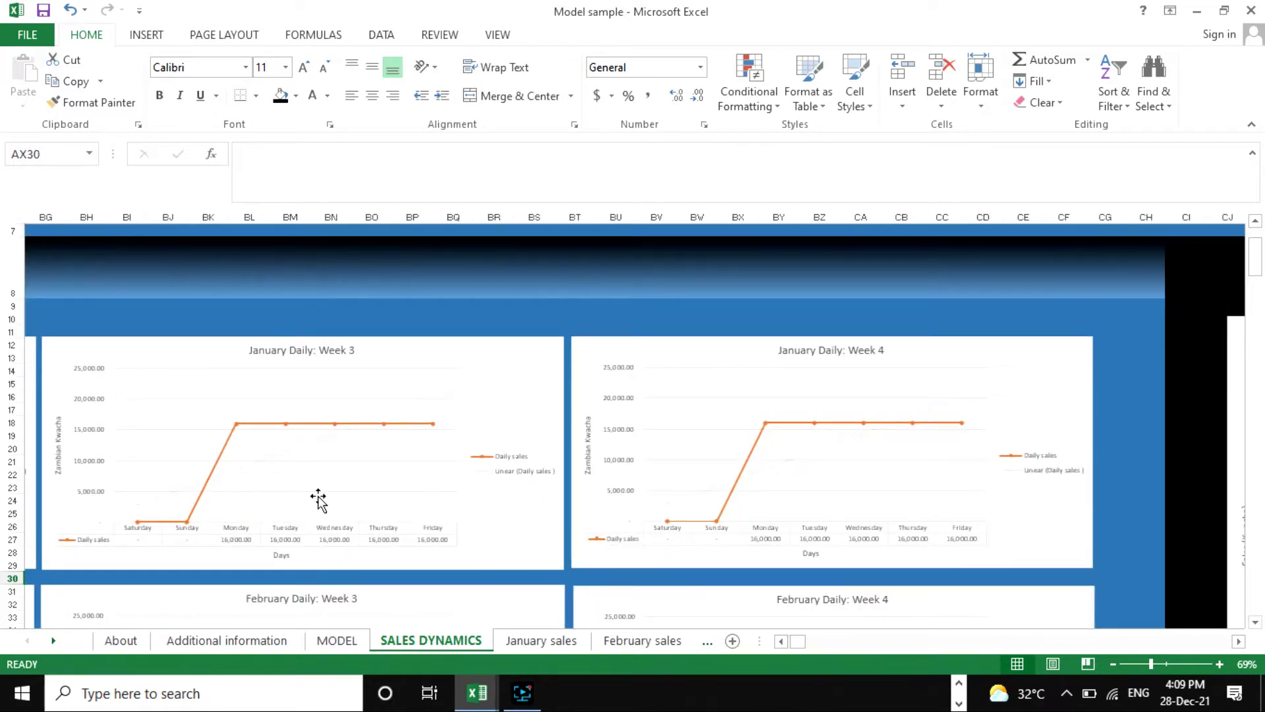
scroll(319, 501, "down", 8)
left_click(1141, 664)
scroll(369, 441, "down", 1)
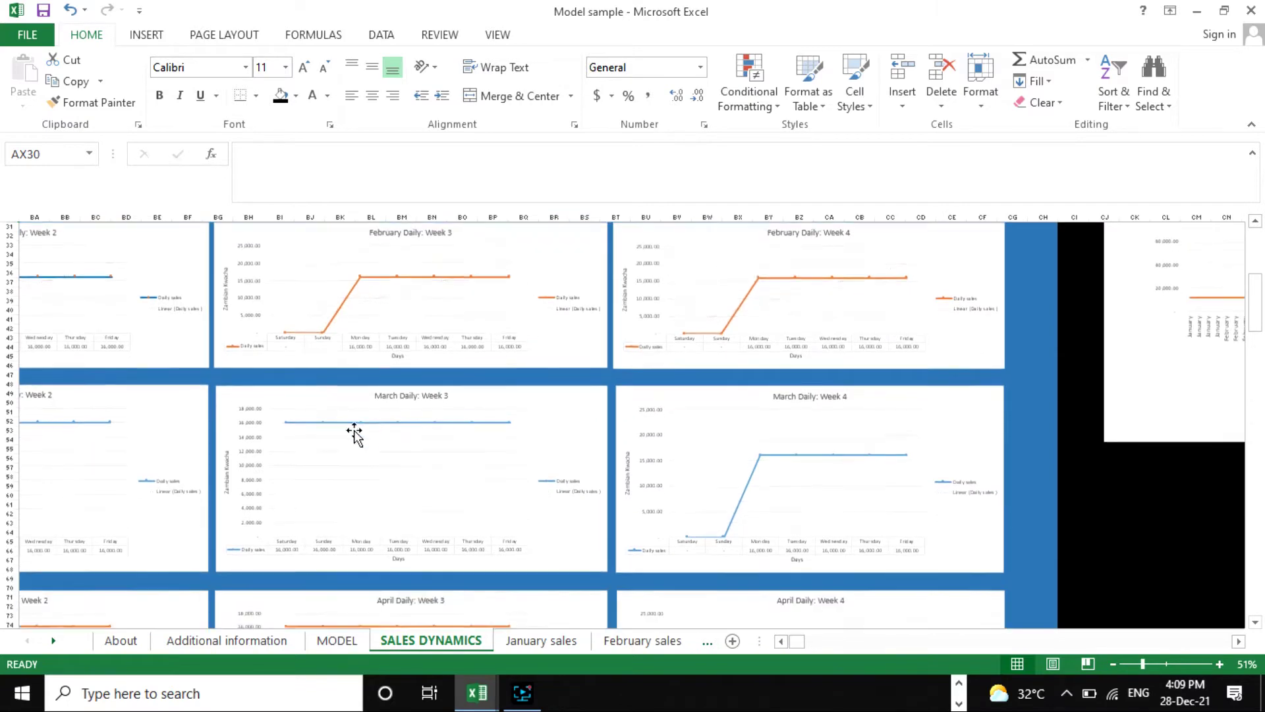
Examine the January and February daily charts for Weeks 3 and 4 under the SHORT RUN SALES DYNAMICS heading.
scroll(330, 408, "up", 10)
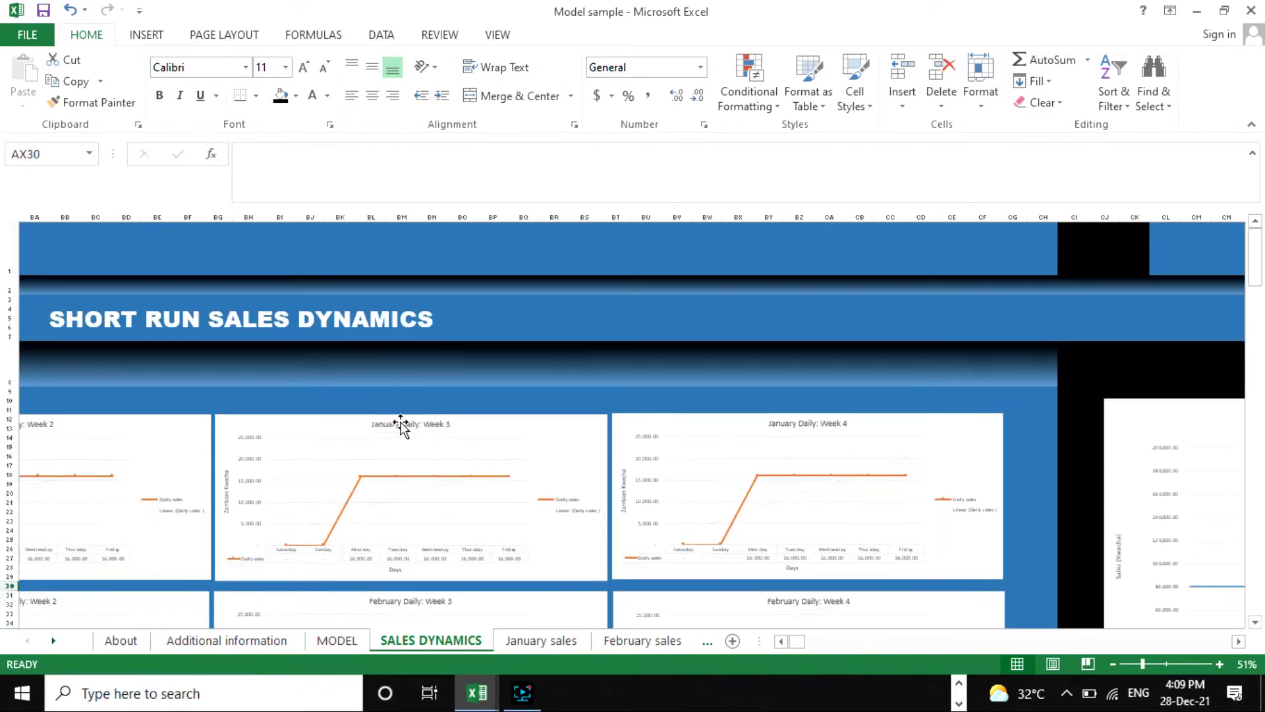
scroll(380, 402, "down", 5)
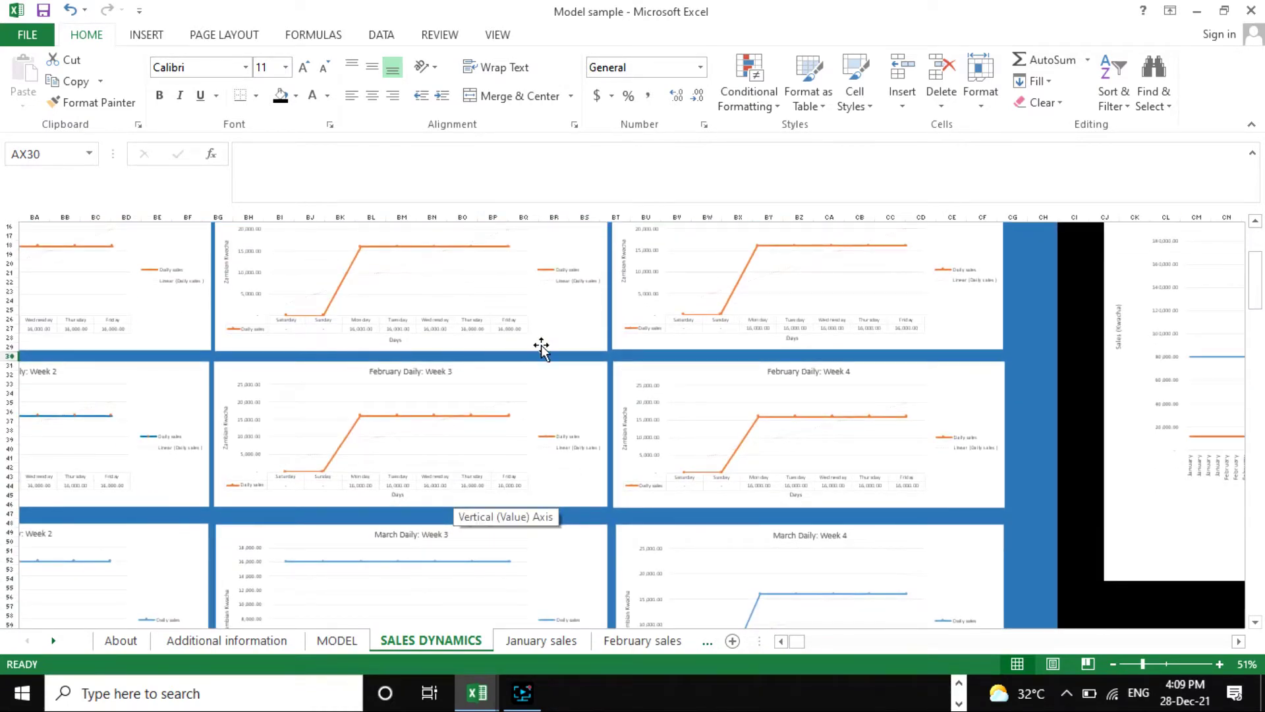
scroll(353, 395, "up", 2)
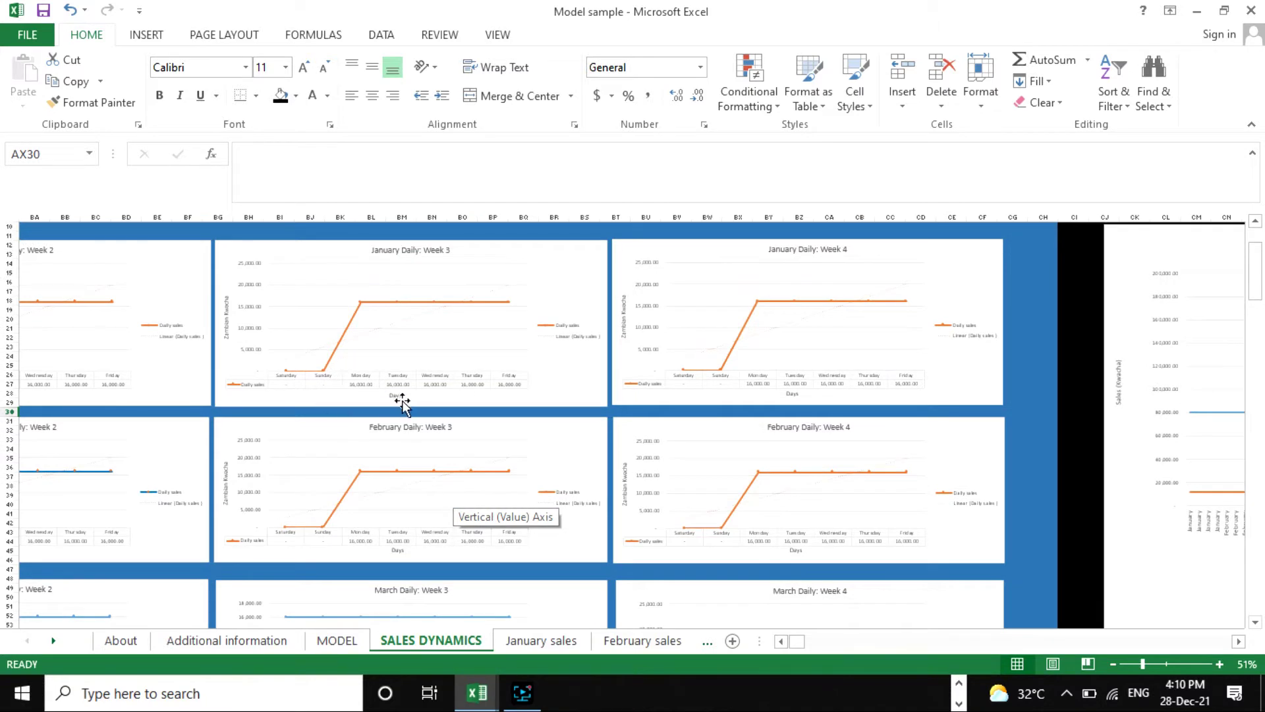
scroll(396, 412, "up", 2)
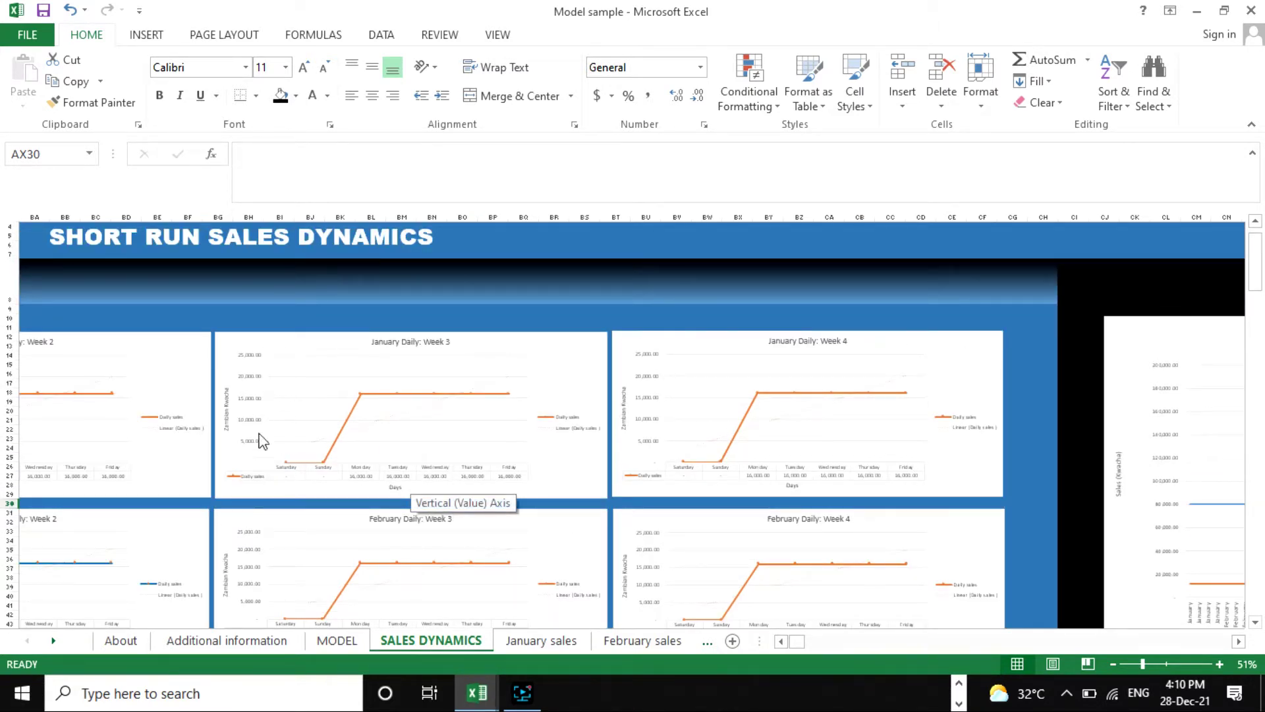
scroll(257, 435, "down", 2)
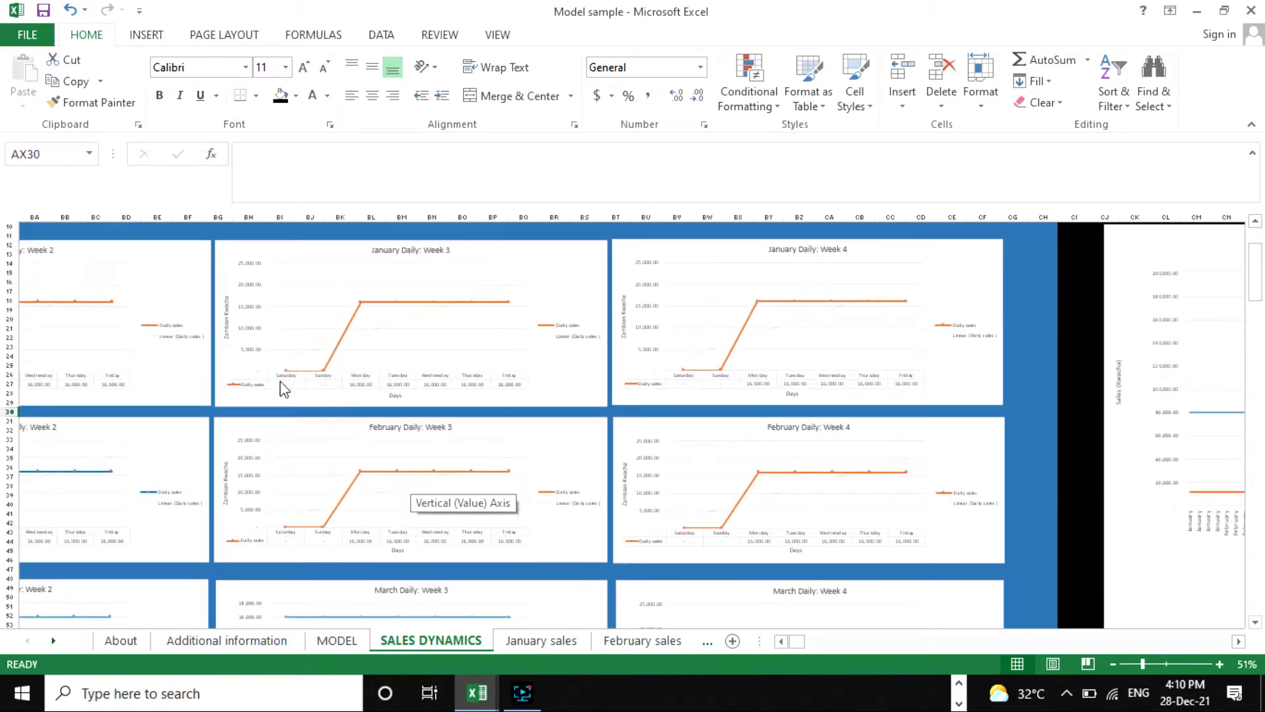
scroll(297, 389, "up", 2)
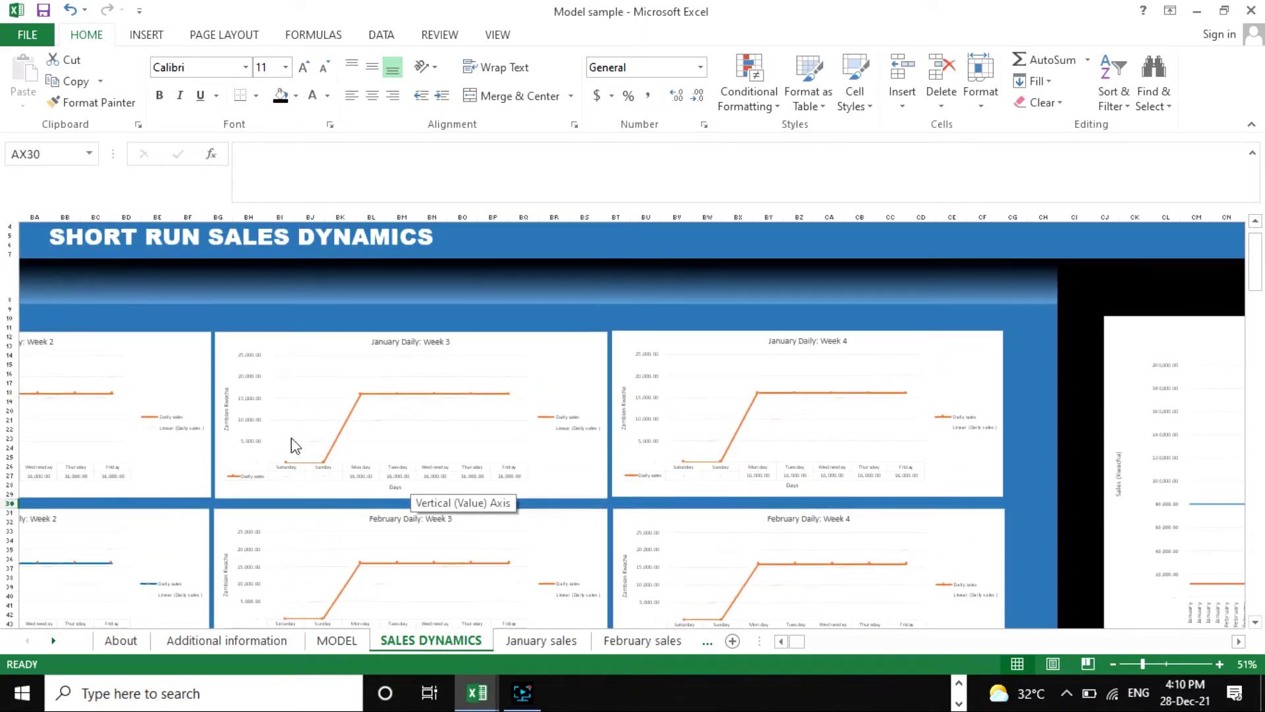
scroll(284, 455, "up", 2)
scroll(264, 445, "down", 3)
scroll(297, 432, "up", 2)
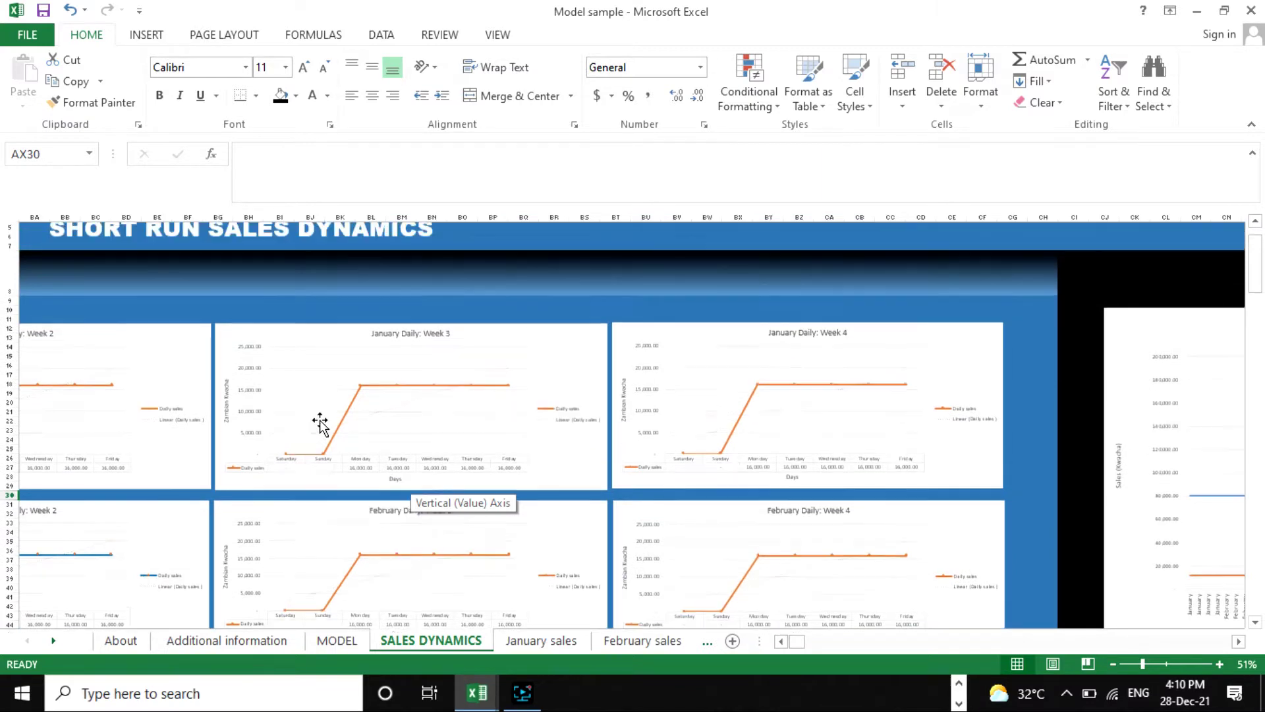
scroll(355, 439, "down", 2)
Review the Week 2 to Week 4 daily sales charts from March through December.
scroll(380, 450, "down", 10)
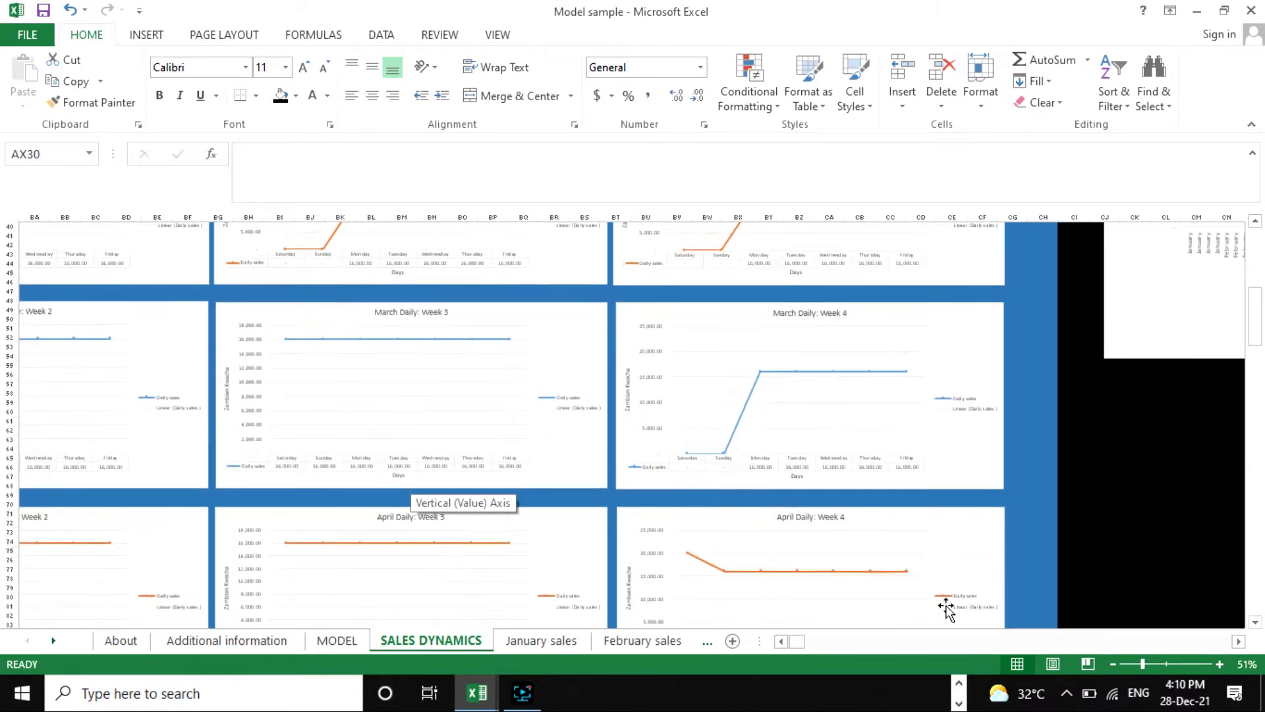
left_click(781, 641)
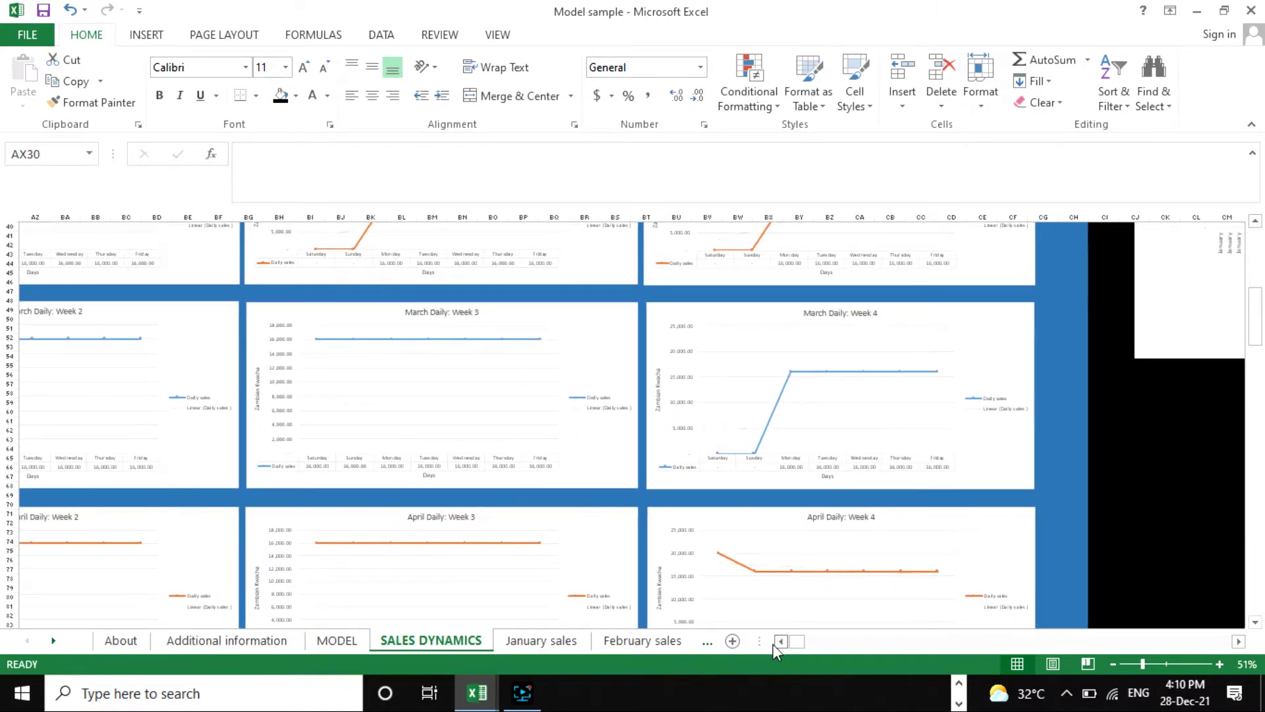
left_click(781, 640)
left_click(780, 640)
scroll(659, 413, "down", 6)
scroll(659, 414, "down", 20)
scroll(652, 416, "down", 19)
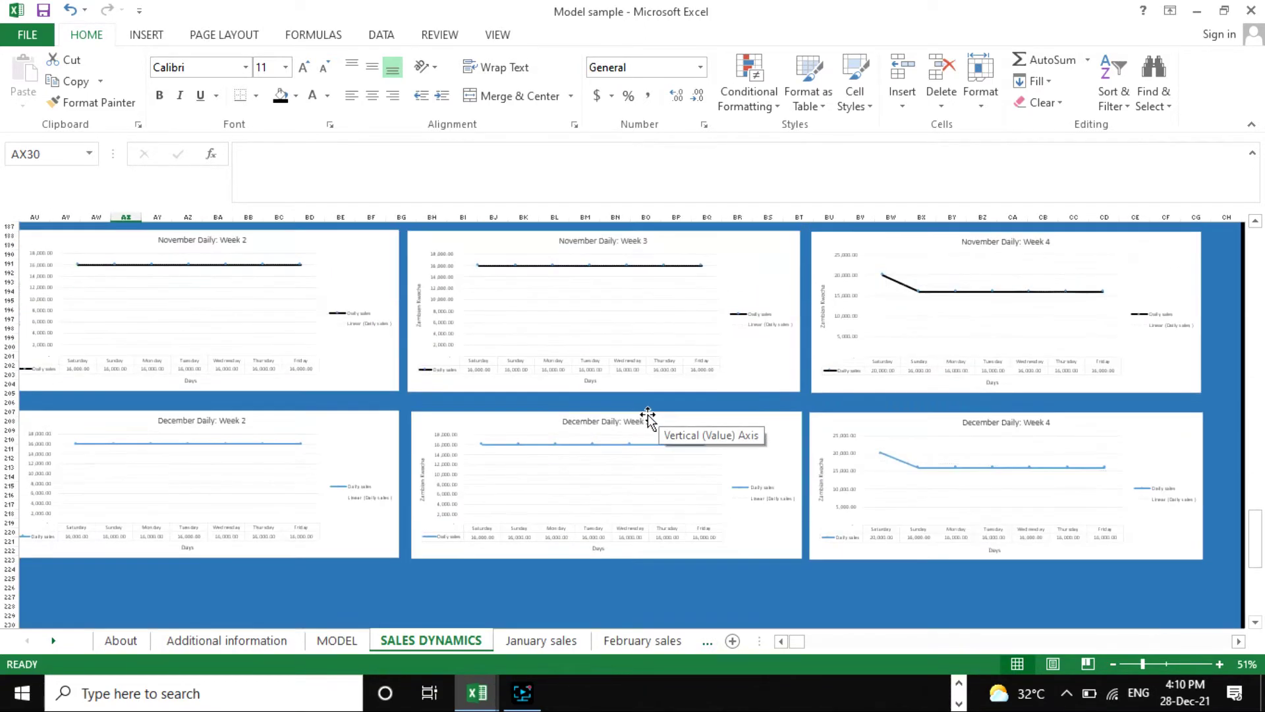
scroll(986, 447, "up", 20)
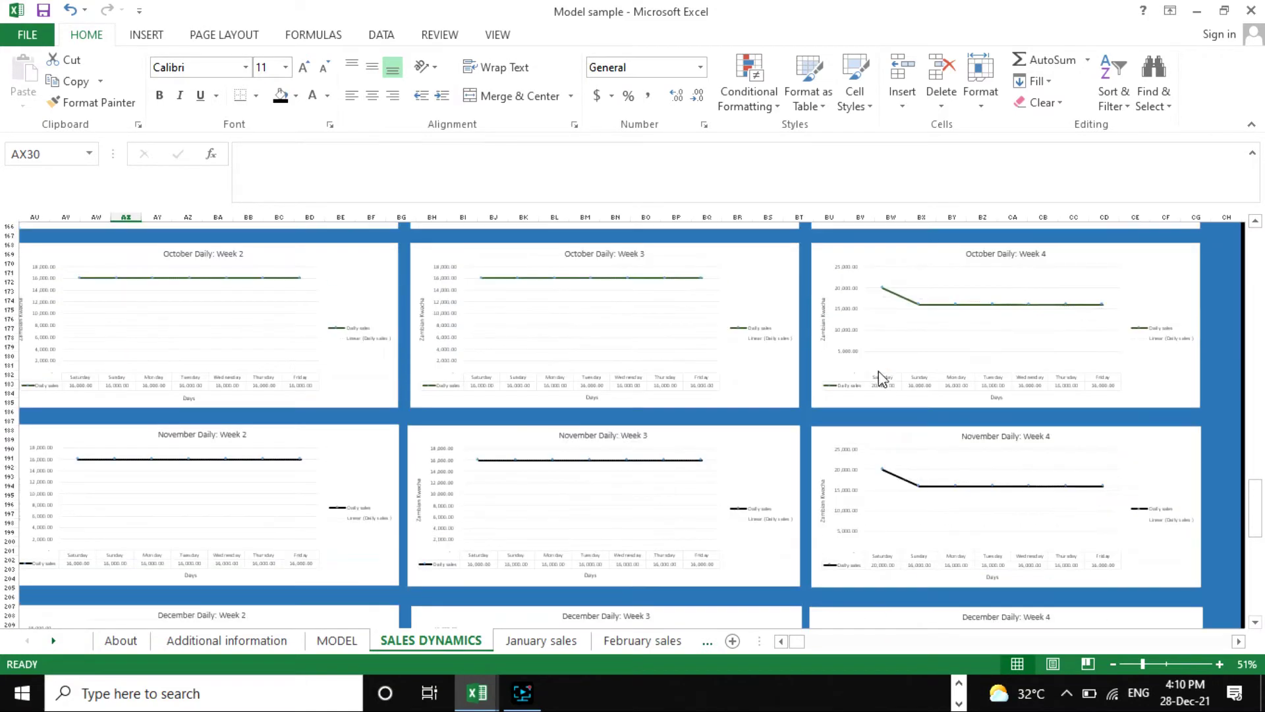
scroll(877, 374, "up", 15)
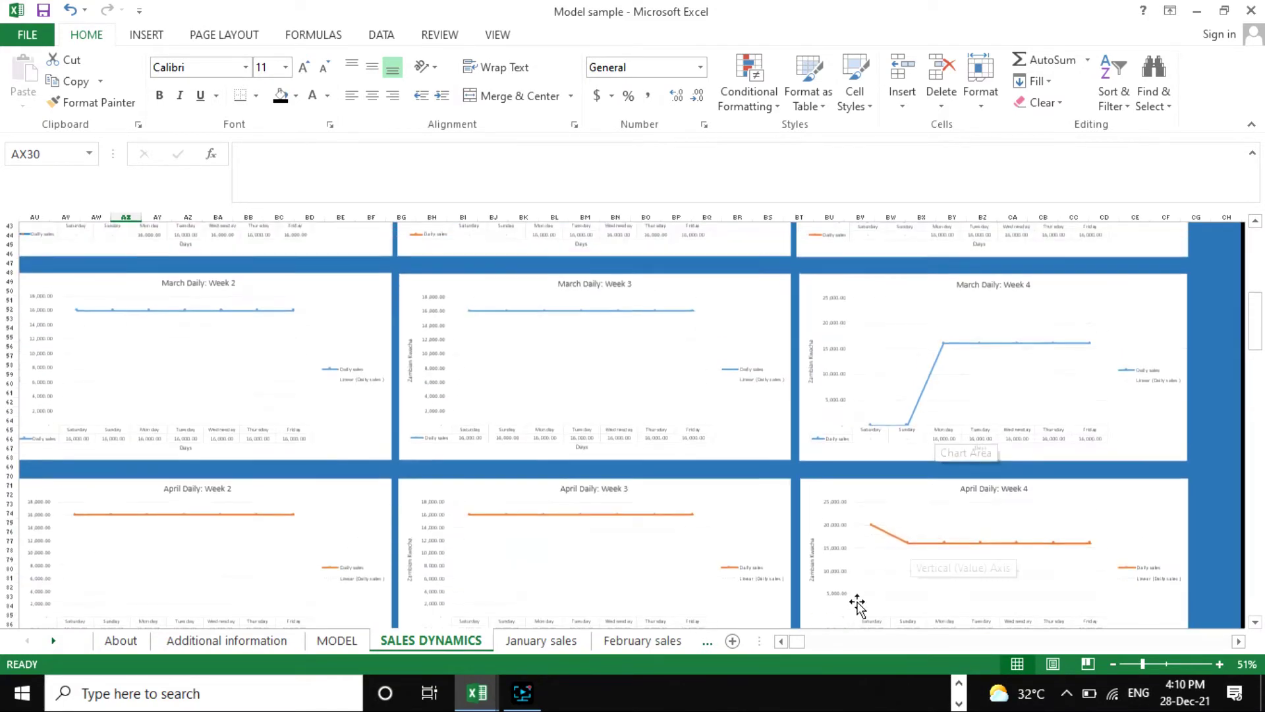
Return to the MEDIUM RUN SALES DYNAMICS section and review the weekly sales charts from January to December.
left_click(781, 643)
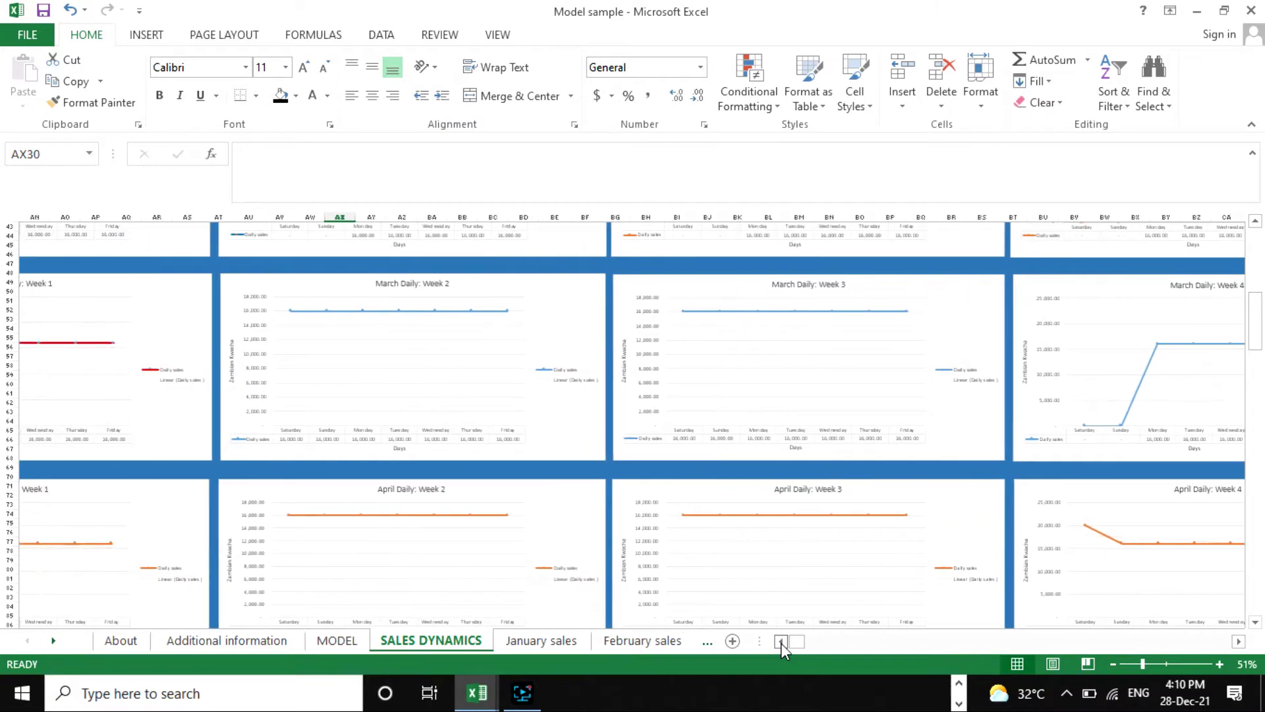
left_click_drag(781, 643, 781, 643)
scroll(740, 457, "up", 14)
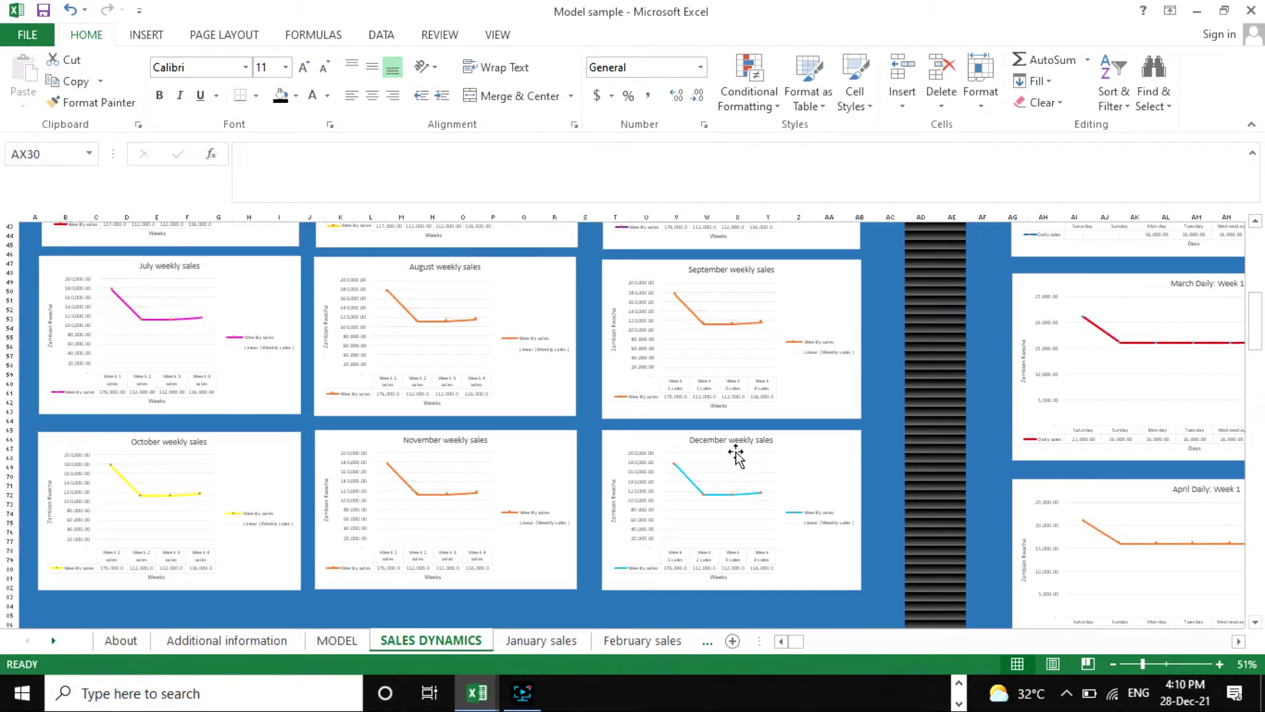
scroll(432, 367, "down", 3)
scroll(423, 333, "up", 3)
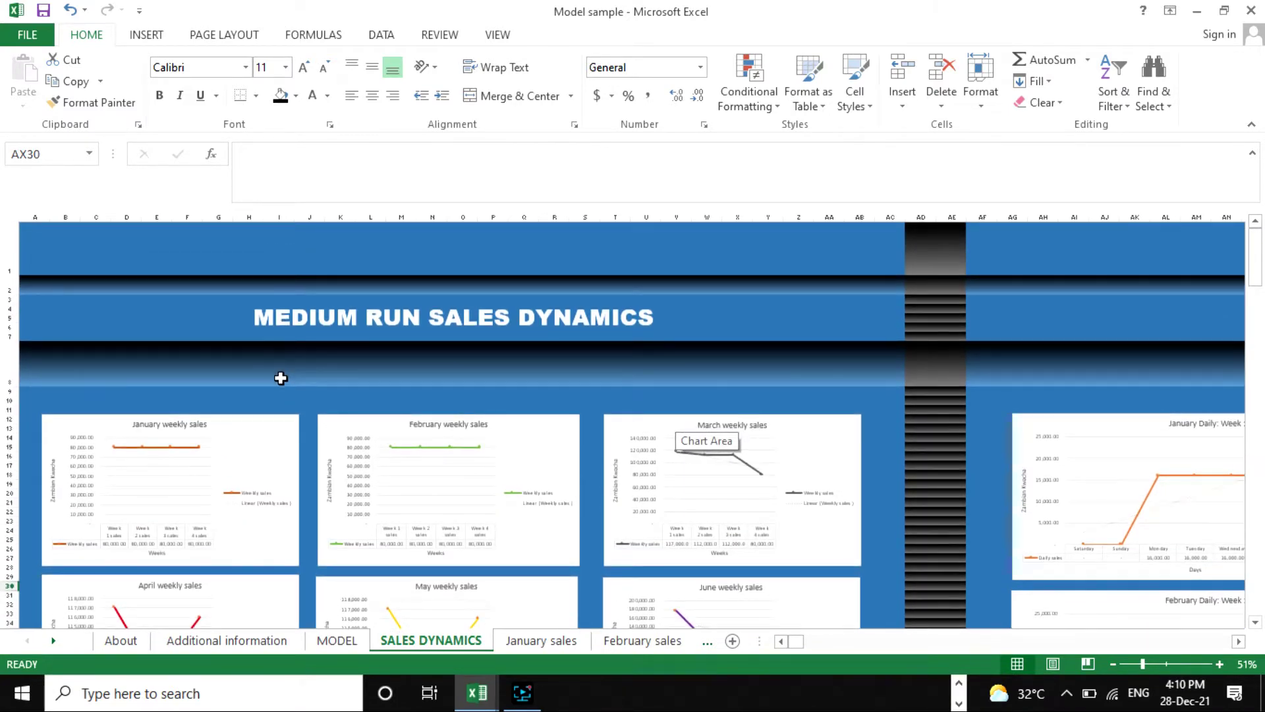
scroll(226, 432, "down", 3)
scroll(240, 381, "up", 3)
scroll(452, 389, "down", 5)
scroll(404, 404, "up", 5)
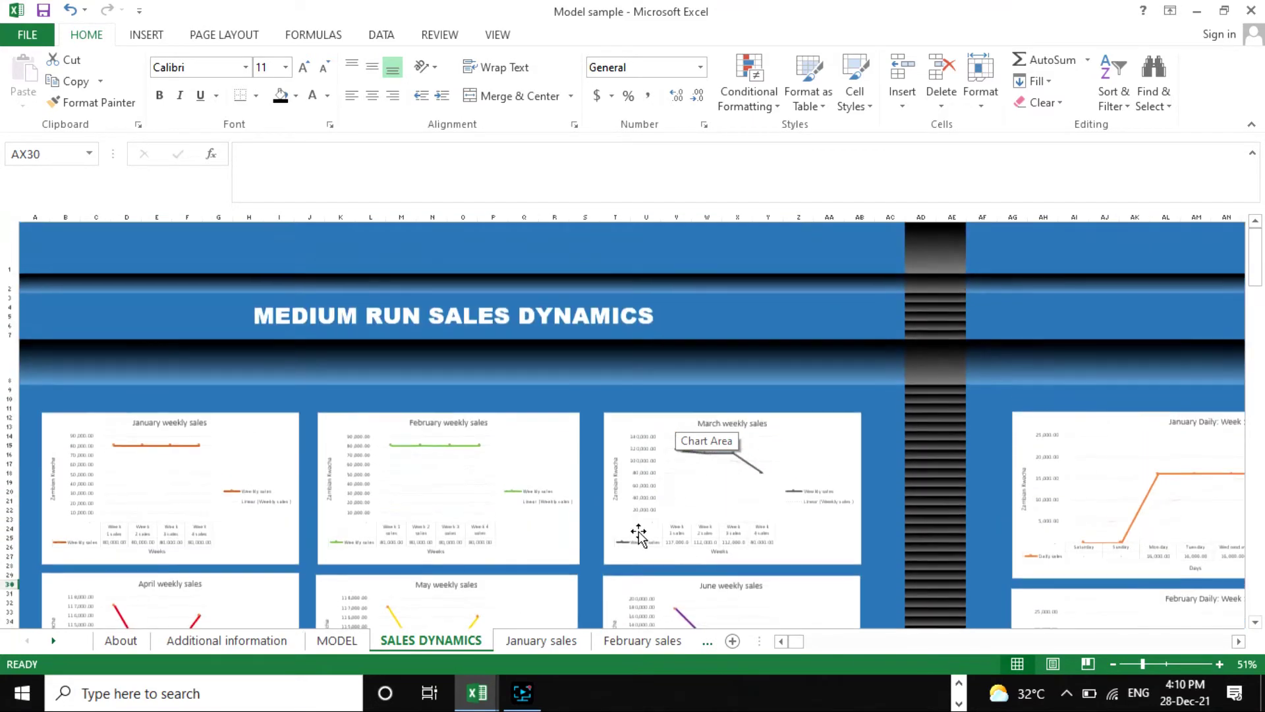
Compare the short run January daily charts with the medium run weekly charts for January to September.
scroll(824, 646, "right", 5)
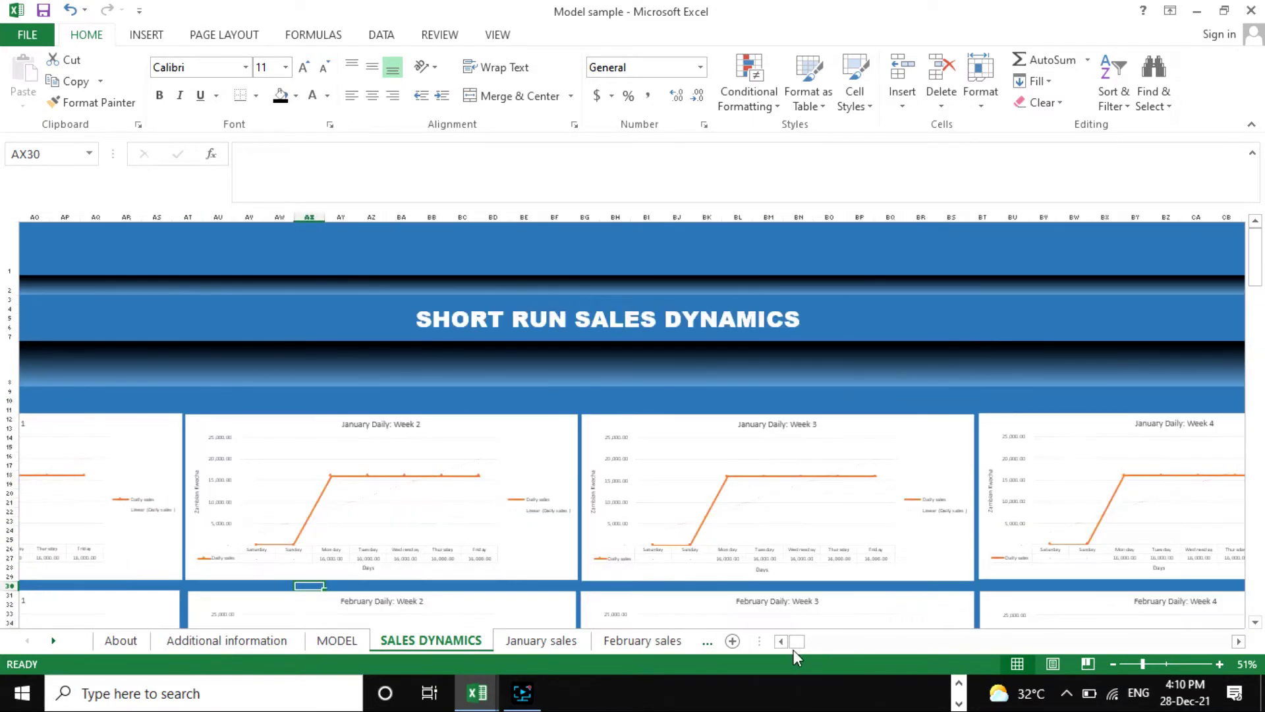
scroll(792, 646, "left", 5)
scroll(593, 514, "down", 4)
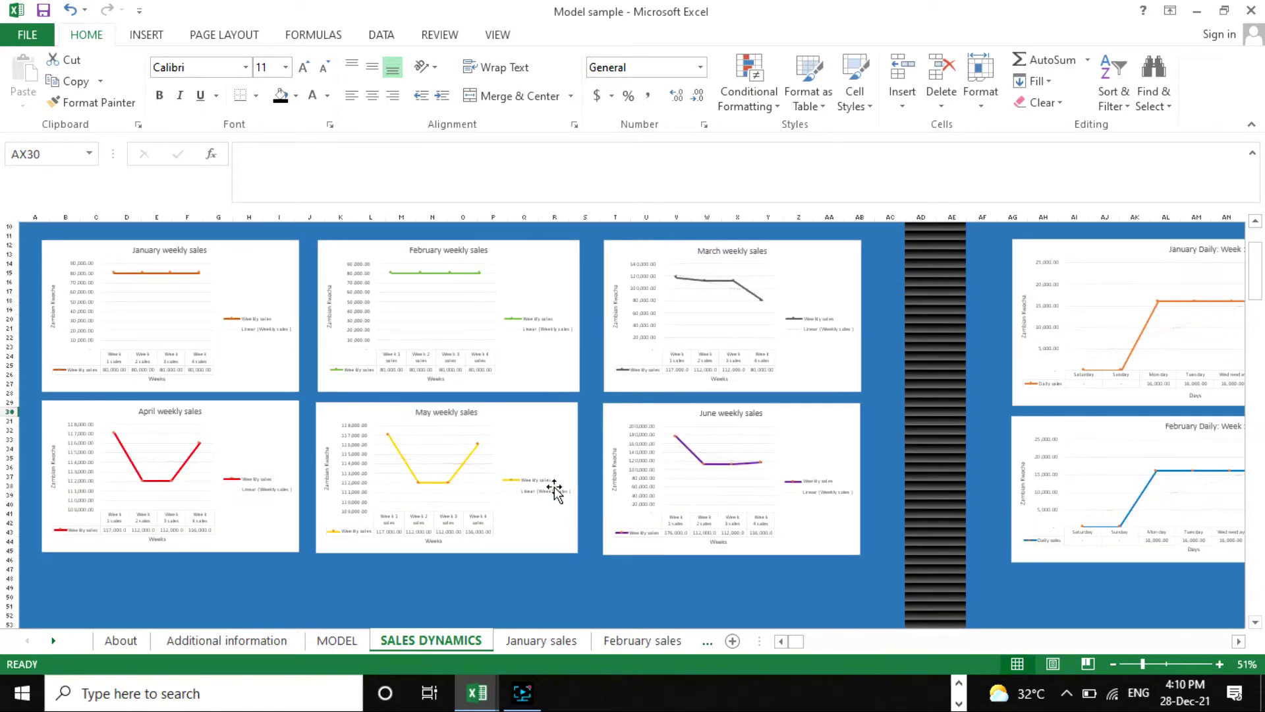
scroll(1140, 360, "up", 1)
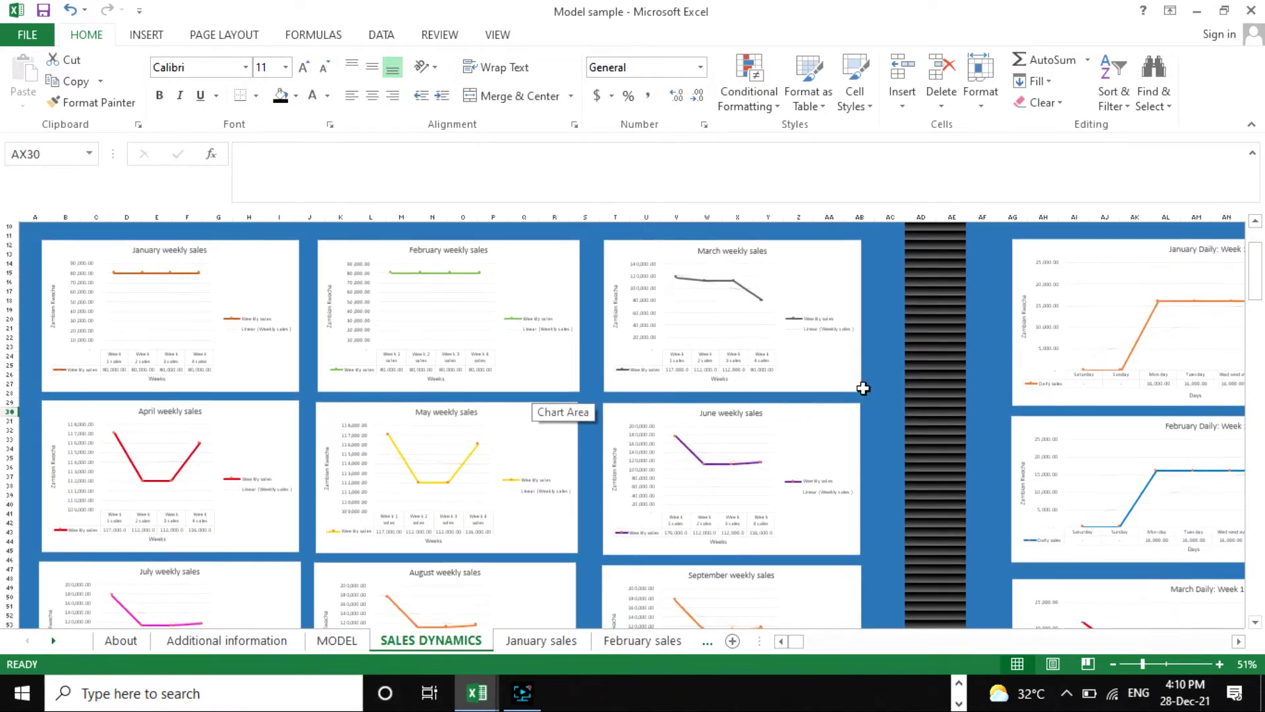
scroll(303, 482, "up", 2)
scroll(310, 438, "up", 1)
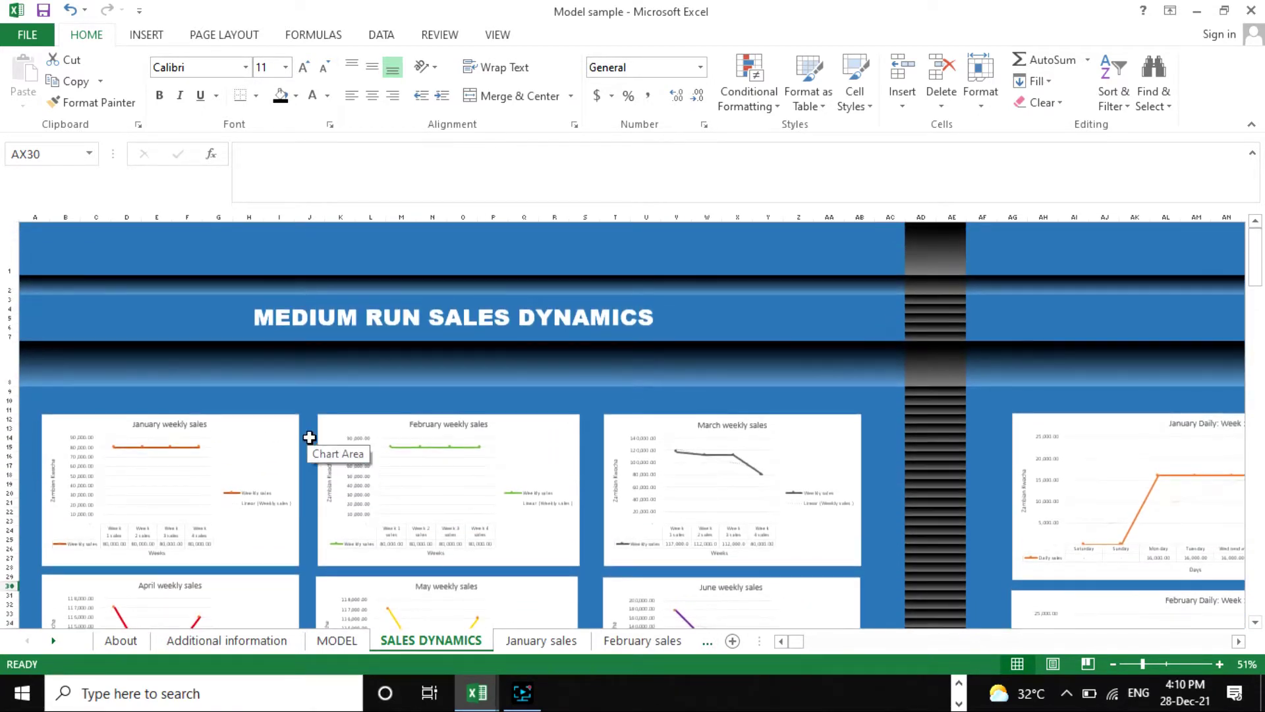
Examine the medium run weekly sales charts alongside the January and February Week 1 daily charts.
scroll(546, 370, "down", 3)
scroll(683, 389, "up", 2)
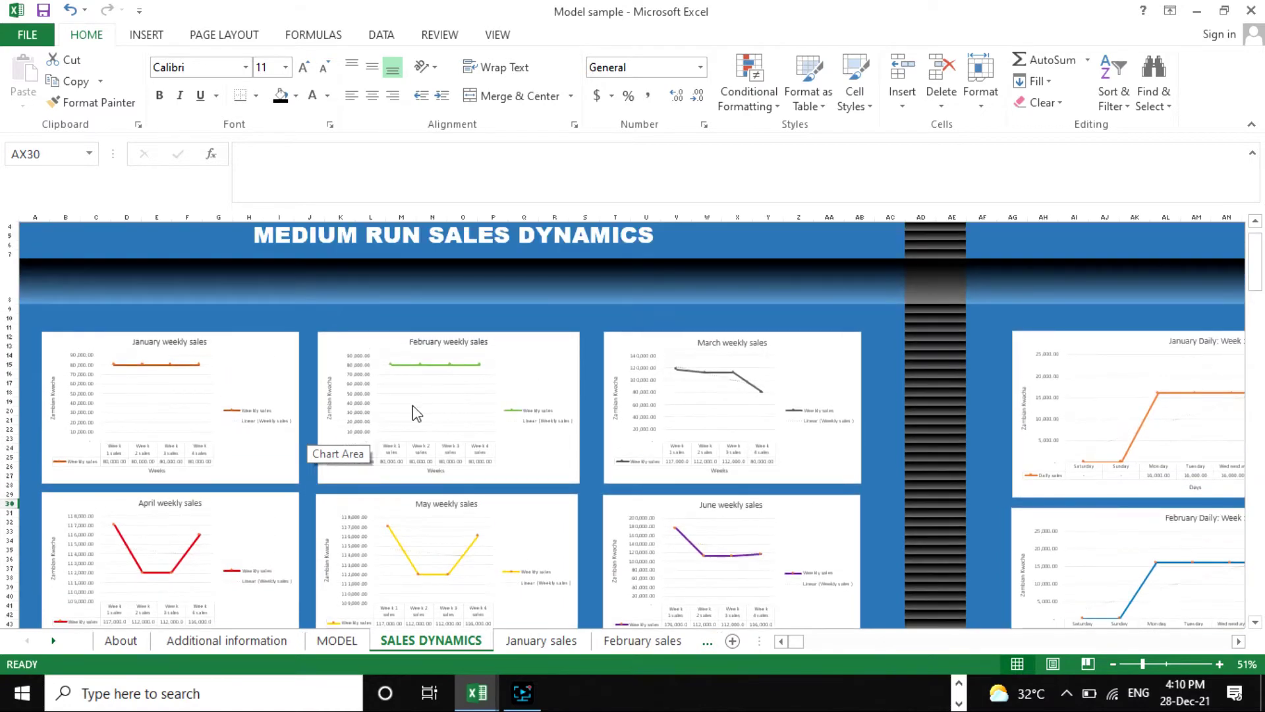
scroll(421, 405, "down", 1)
scroll(428, 395, "up", 2)
scroll(441, 369, "down", 4)
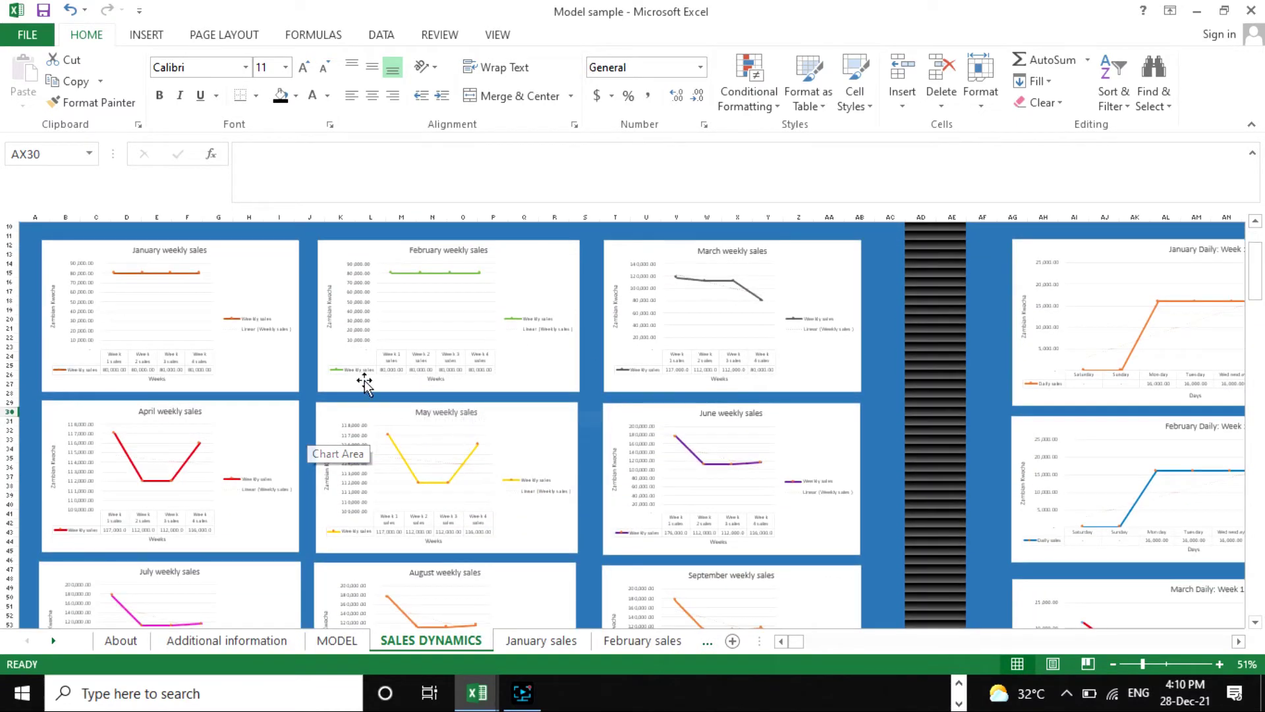
scroll(565, 431, "up", 2)
scroll(466, 424, "down", 2)
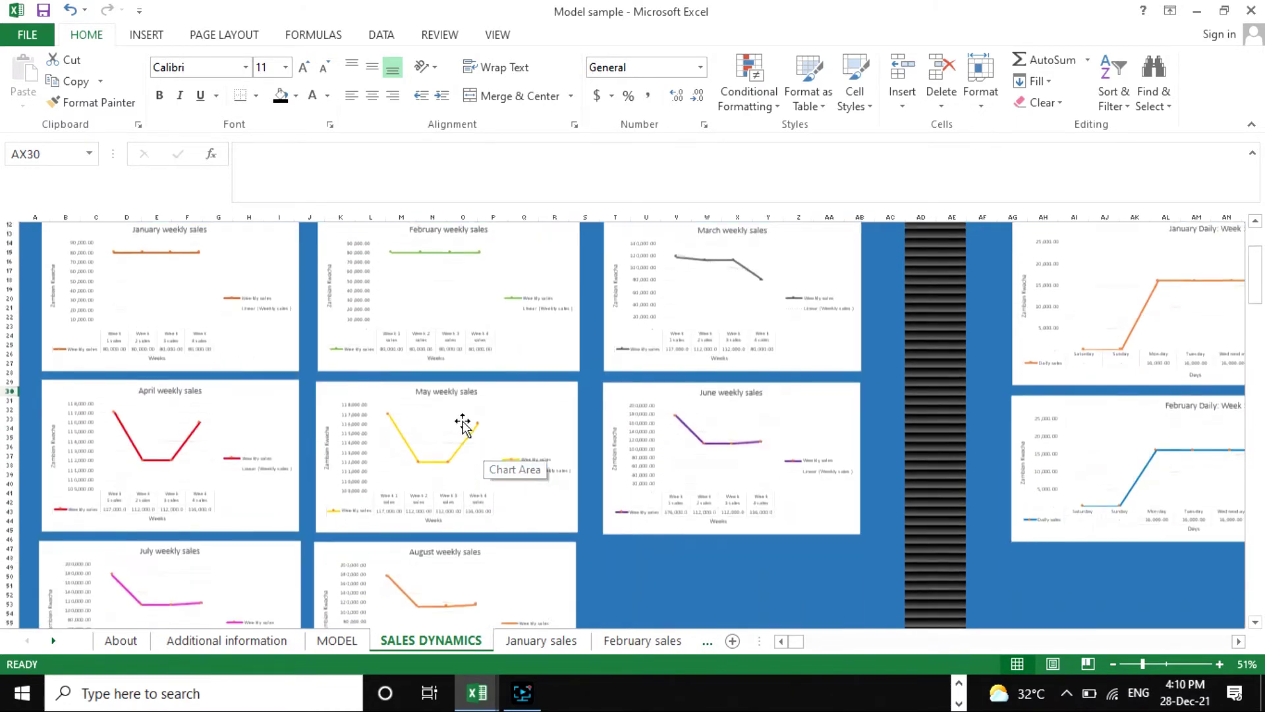
scroll(442, 440, "up", 2)
scroll(1169, 418, "down", 1)
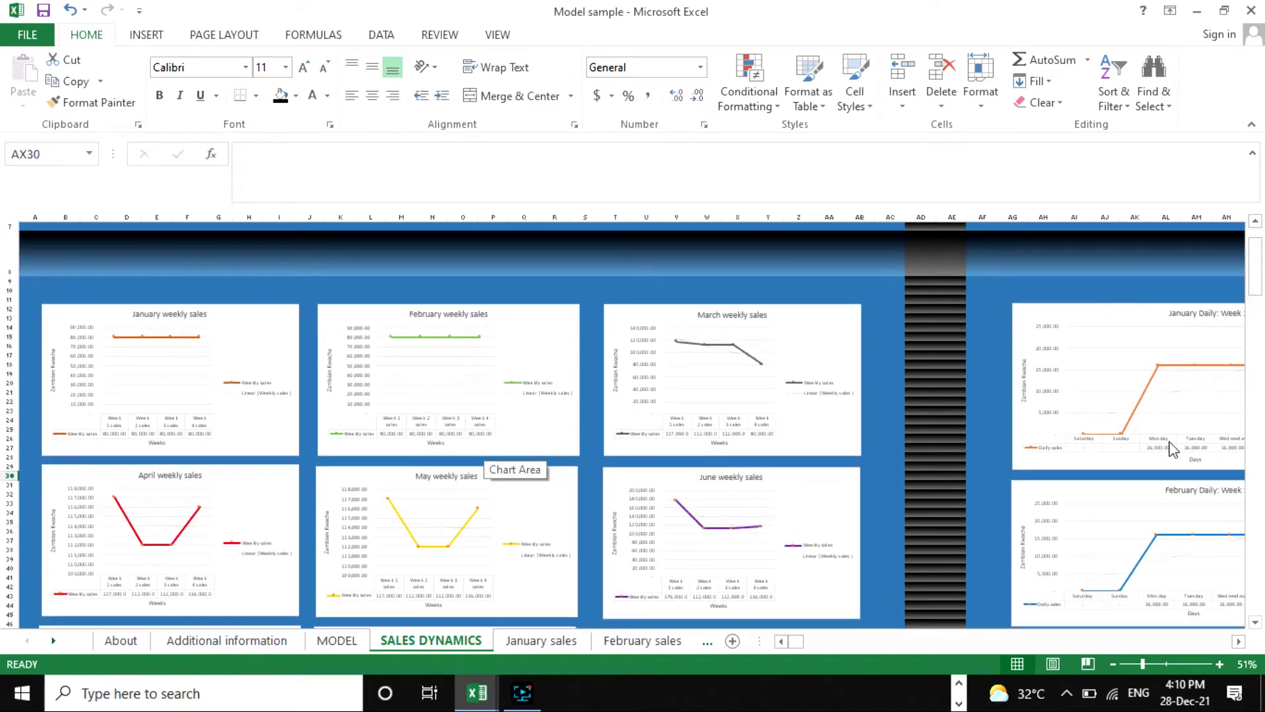
scroll(1178, 400, "up", 3)
scroll(1166, 455, "down", 2)
scroll(1145, 471, "up", 2)
scroll(474, 430, "down", 2)
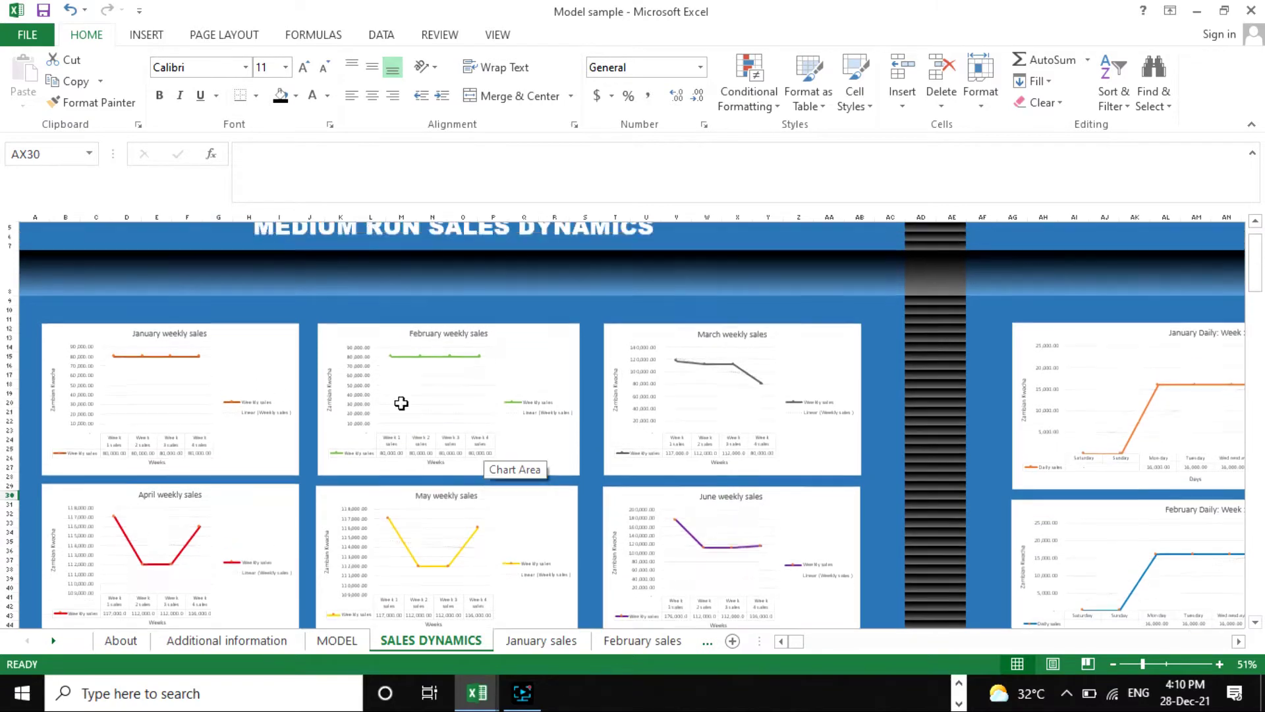
scroll(402, 406, "up", 2)
scroll(1143, 455, "down", 2)
scroll(1090, 418, "up", 2)
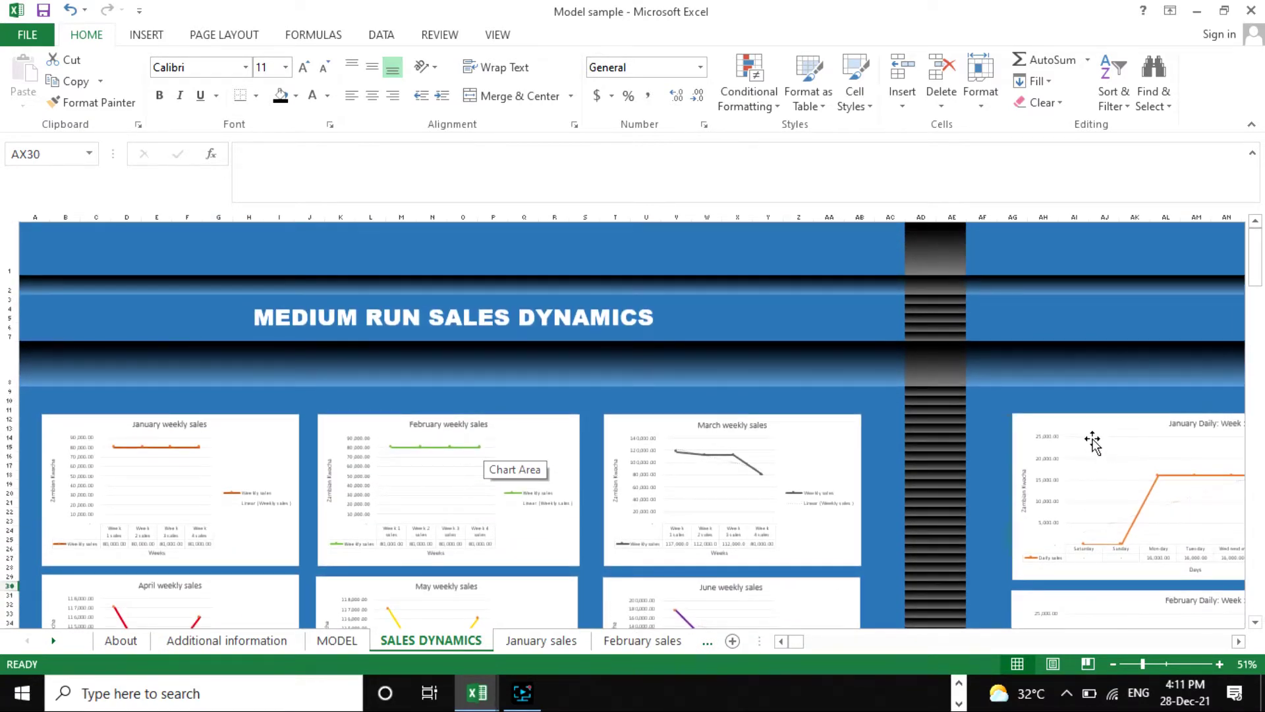
scroll(1052, 416, "down", 1)
scroll(1057, 418, "up", 1)
scroll(1097, 437, "down", 2)
scroll(1097, 437, "up", 2)
scroll(1090, 430, "down", 1)
scroll(1088, 430, "up", 1)
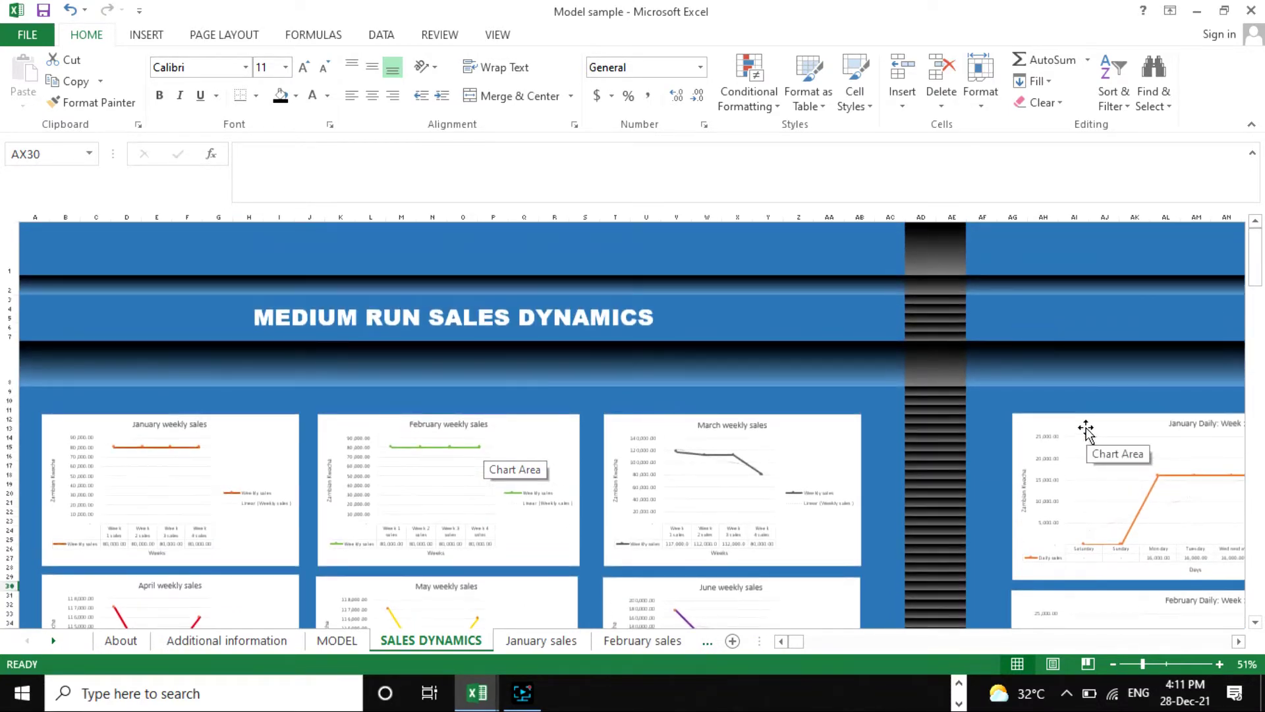
scroll(1086, 430, "down", 1)
scroll(1085, 430, "up", 1)
scroll(1086, 442, "down", 1)
scroll(1085, 444, "up", 1)
scroll(1084, 445, "down", 1)
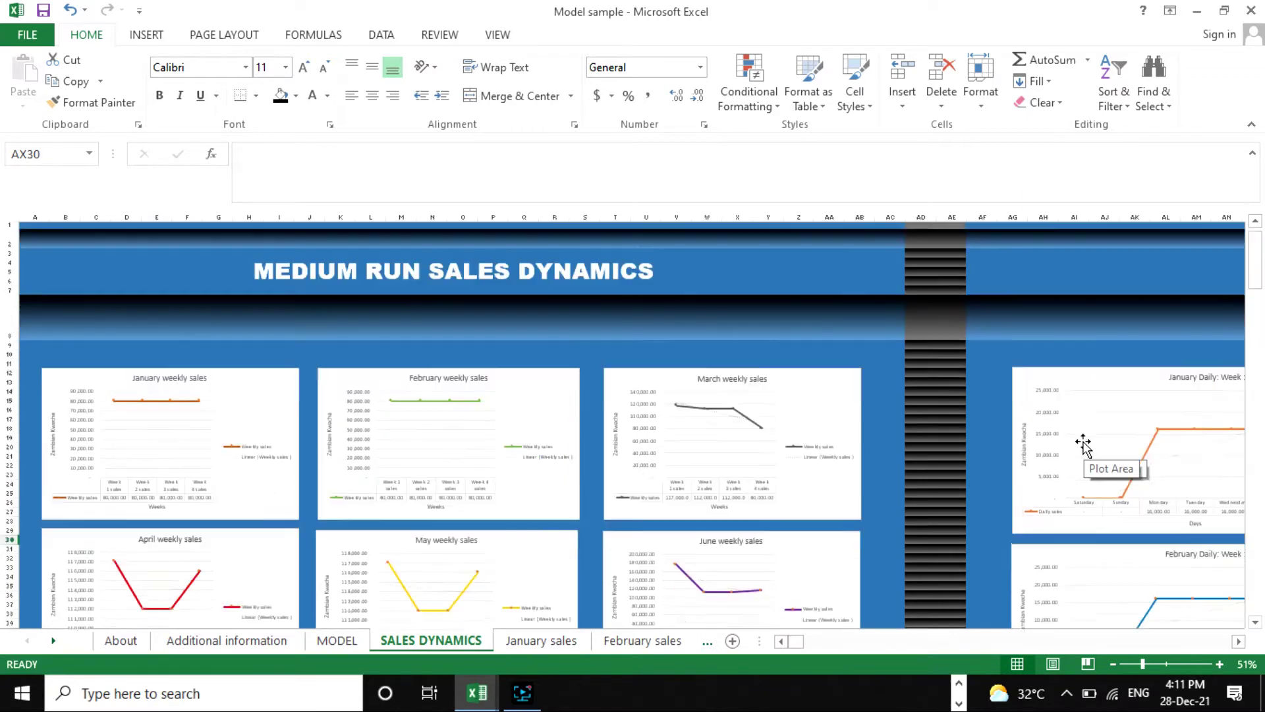
scroll(1084, 443, "up", 1)
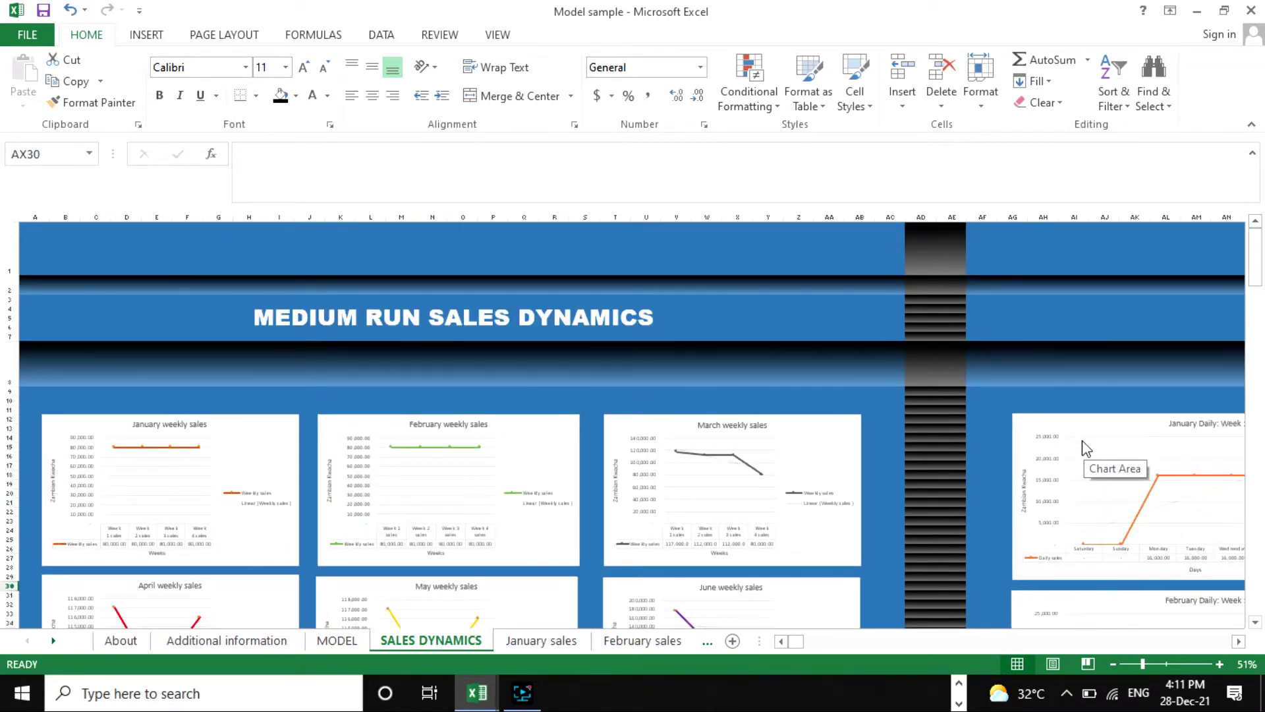
scroll(1086, 450, "down", 1)
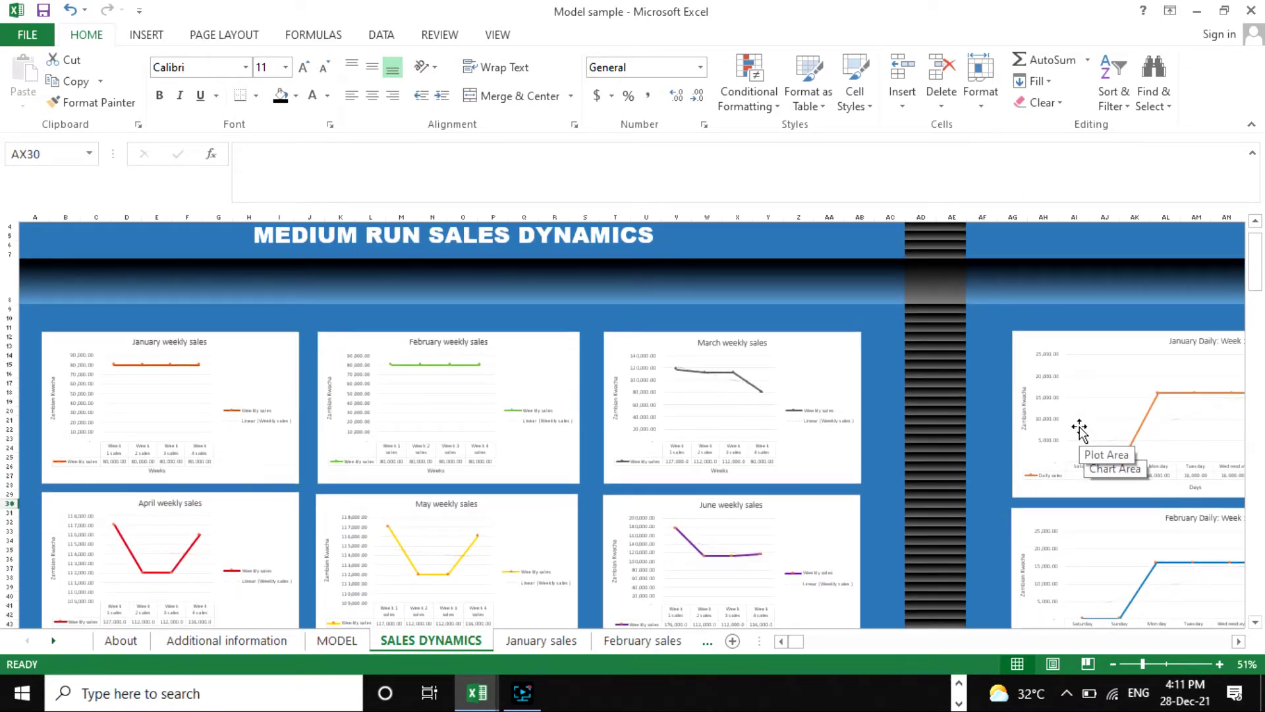
Review the January to June weekly sales charts beside the January and February Week 1 daily charts.
scroll(1080, 432, "up", 1)
scroll(1080, 432, "down", 1)
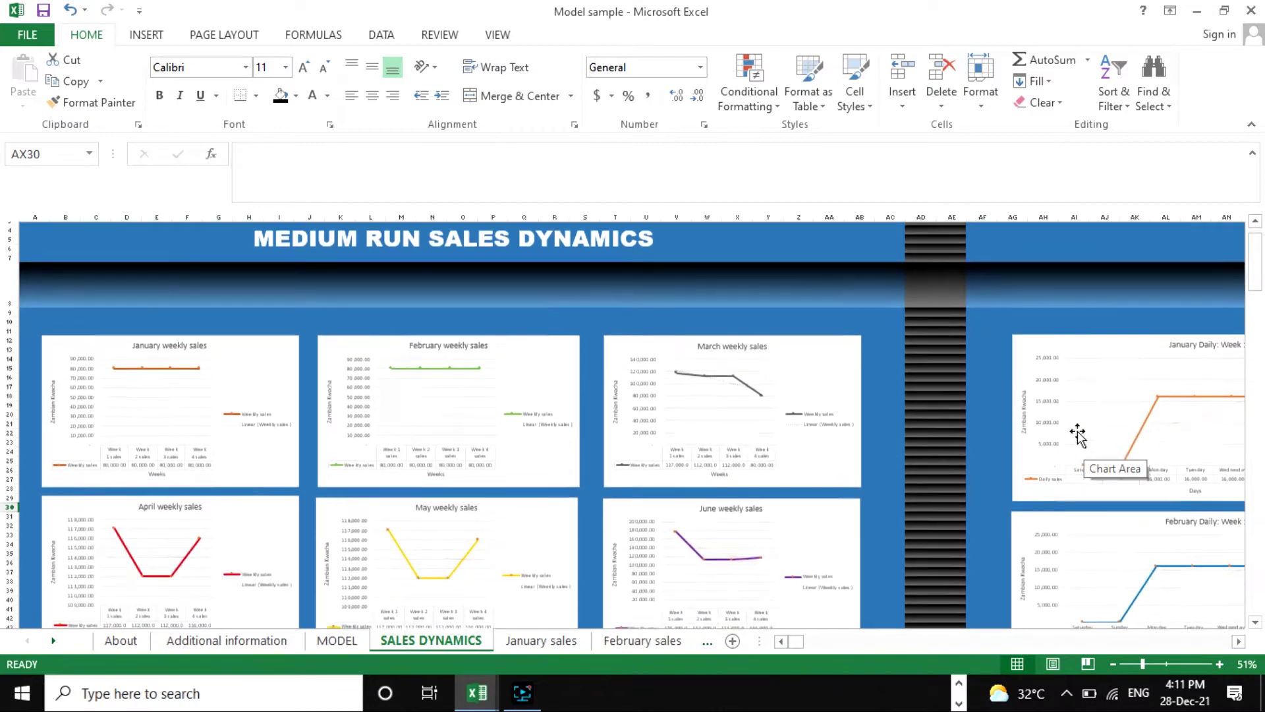
scroll(1078, 435, "up", 1)
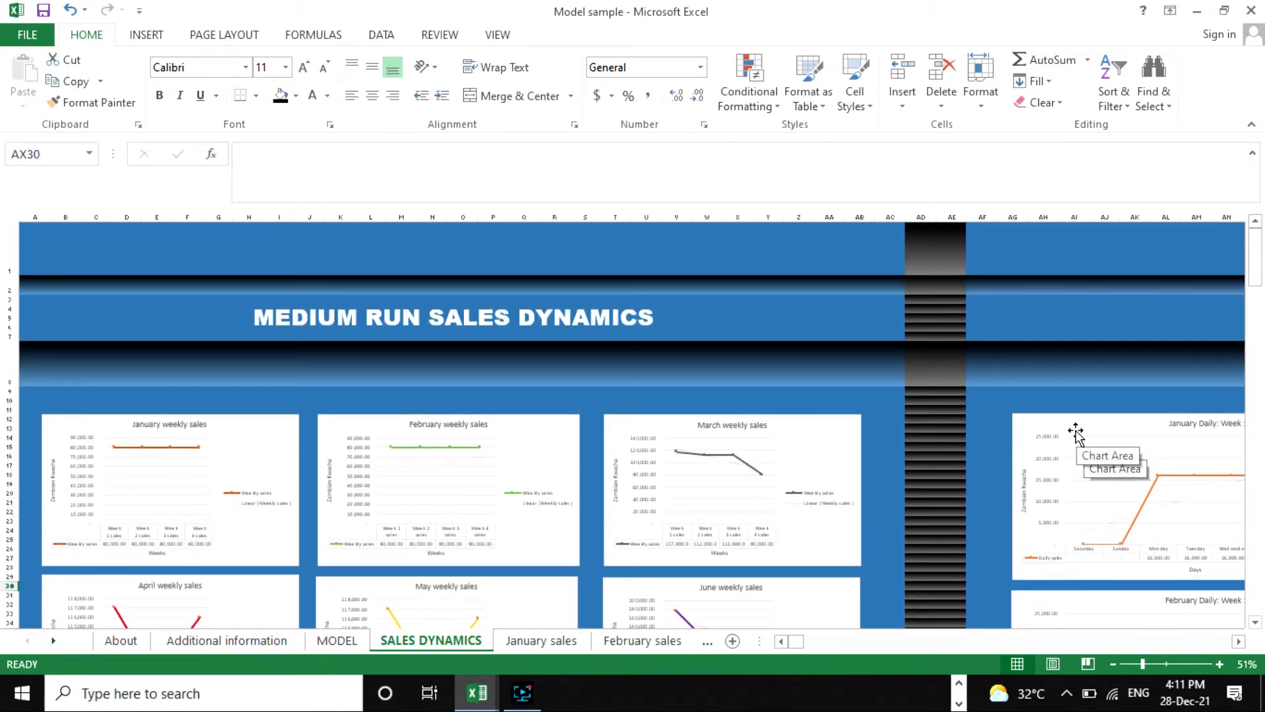
scroll(1076, 433, "down", 1)
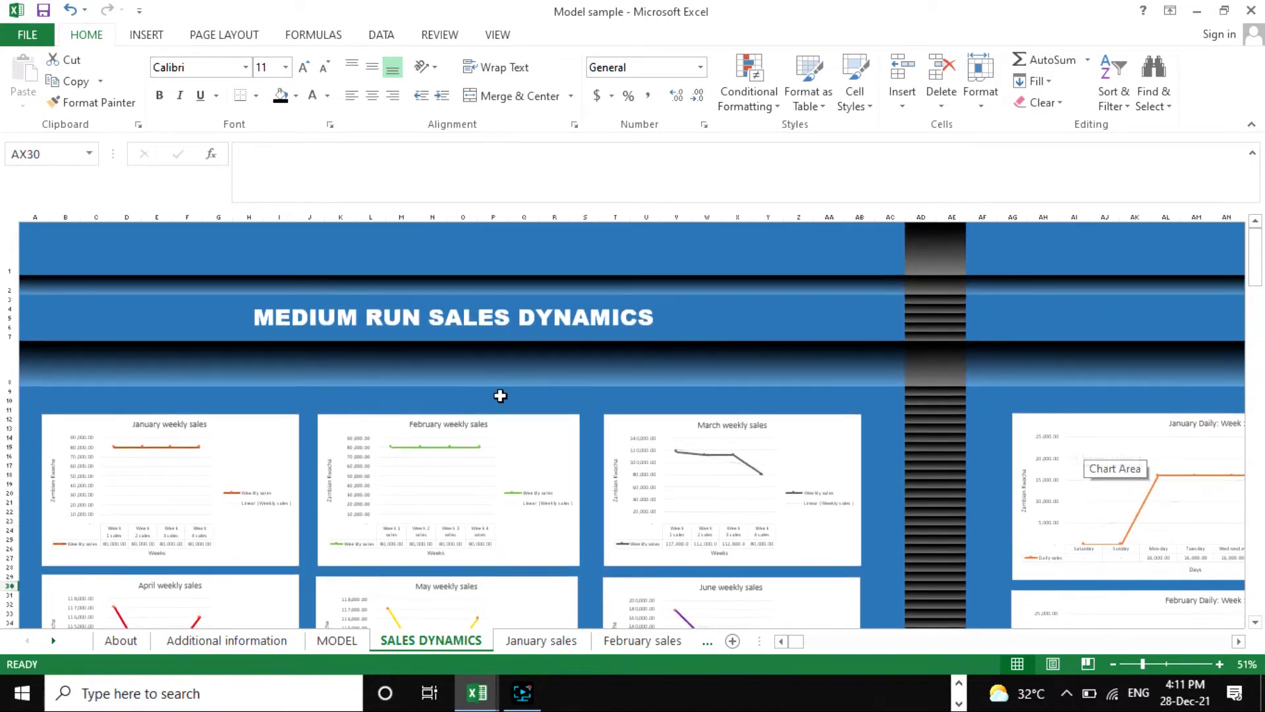
scroll(525, 396, "down", 2)
scroll(461, 399, "up", 1)
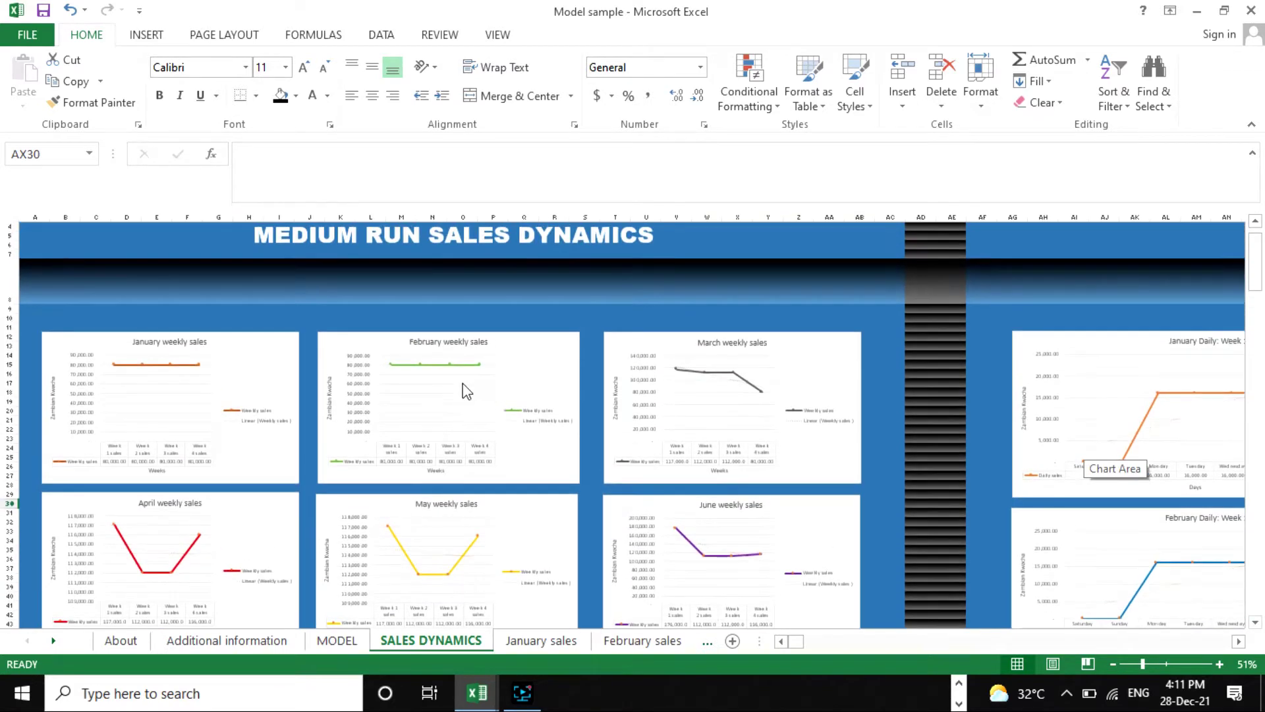
scroll(743, 409, "up", 1)
scroll(745, 422, "down", 2)
scroll(659, 422, "up", 2)
scroll(646, 398, "down", 2)
scroll(491, 385, "down", 1)
scroll(593, 422, "up", 3)
scroll(780, 438, "down", 1)
scroll(698, 432, "up", 1)
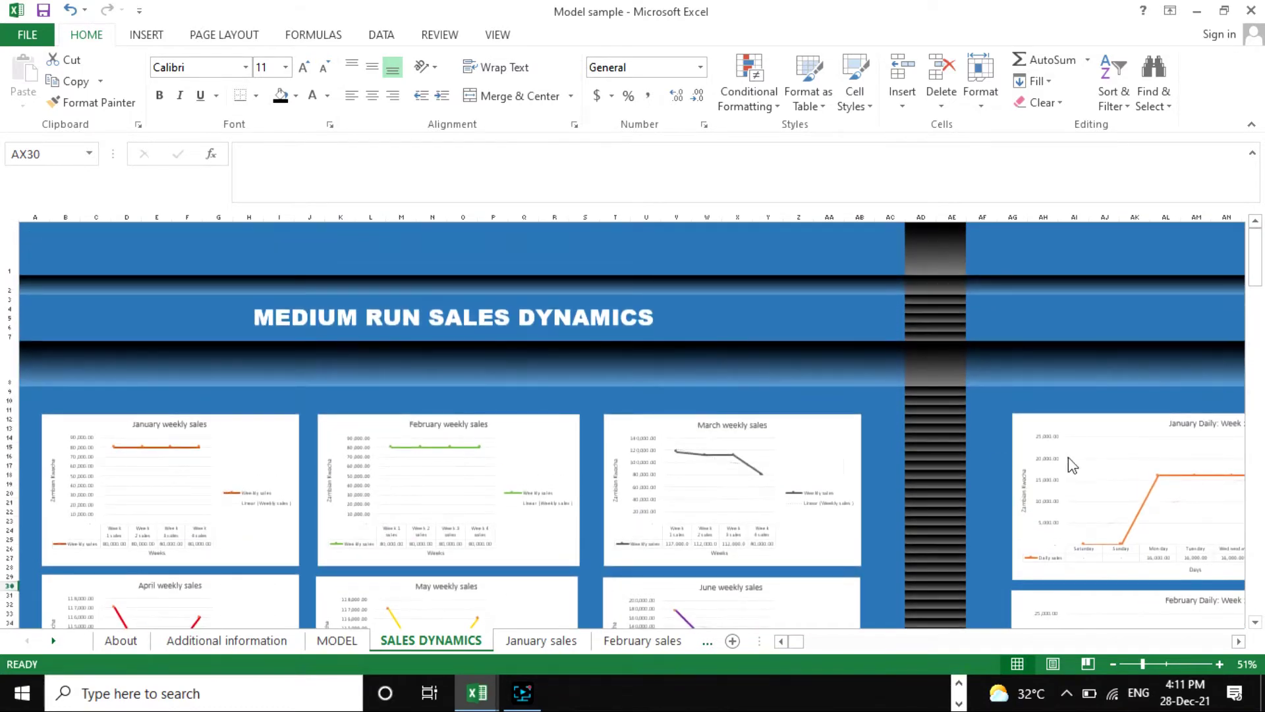
scroll(950, 438, "down", 1)
scroll(469, 396, "down", 1)
scroll(466, 404, "up", 2)
scroll(484, 402, "down", 2)
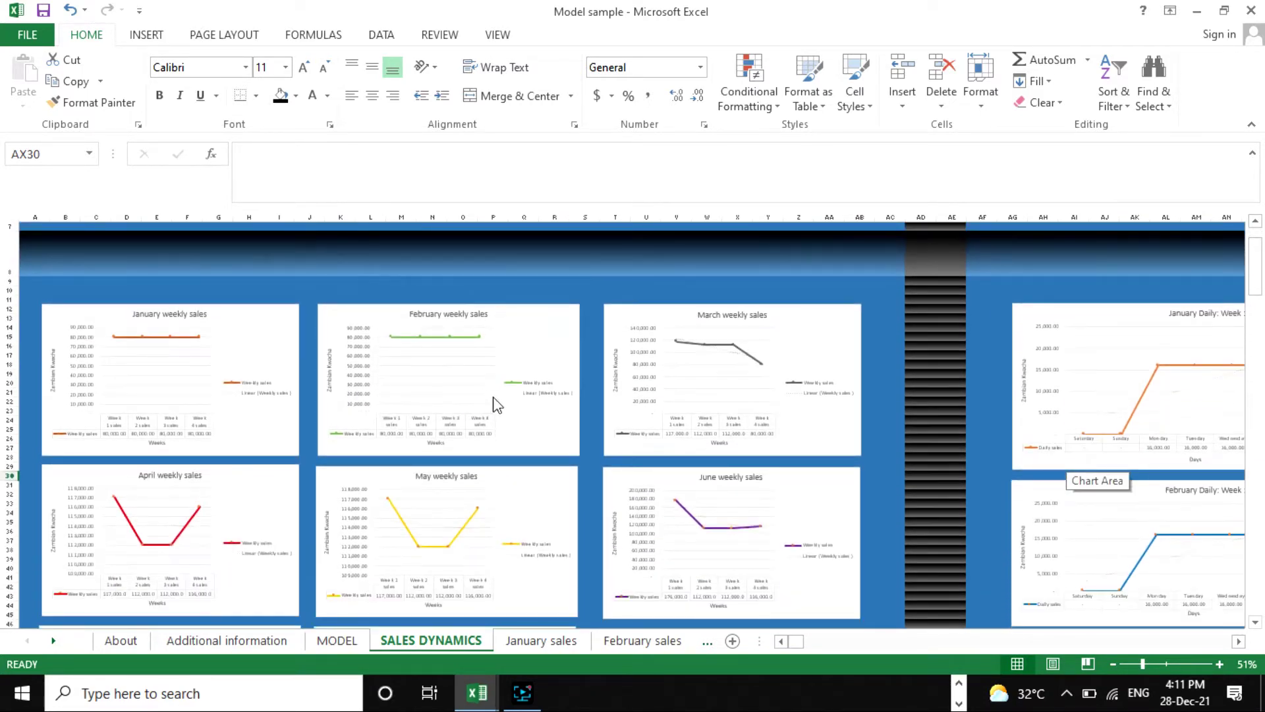
scroll(455, 403, "up", 3)
scroll(432, 429, "down", 2)
scroll(500, 395, "down", 3)
scroll(503, 382, "up", 4)
scroll(488, 388, "down", 1)
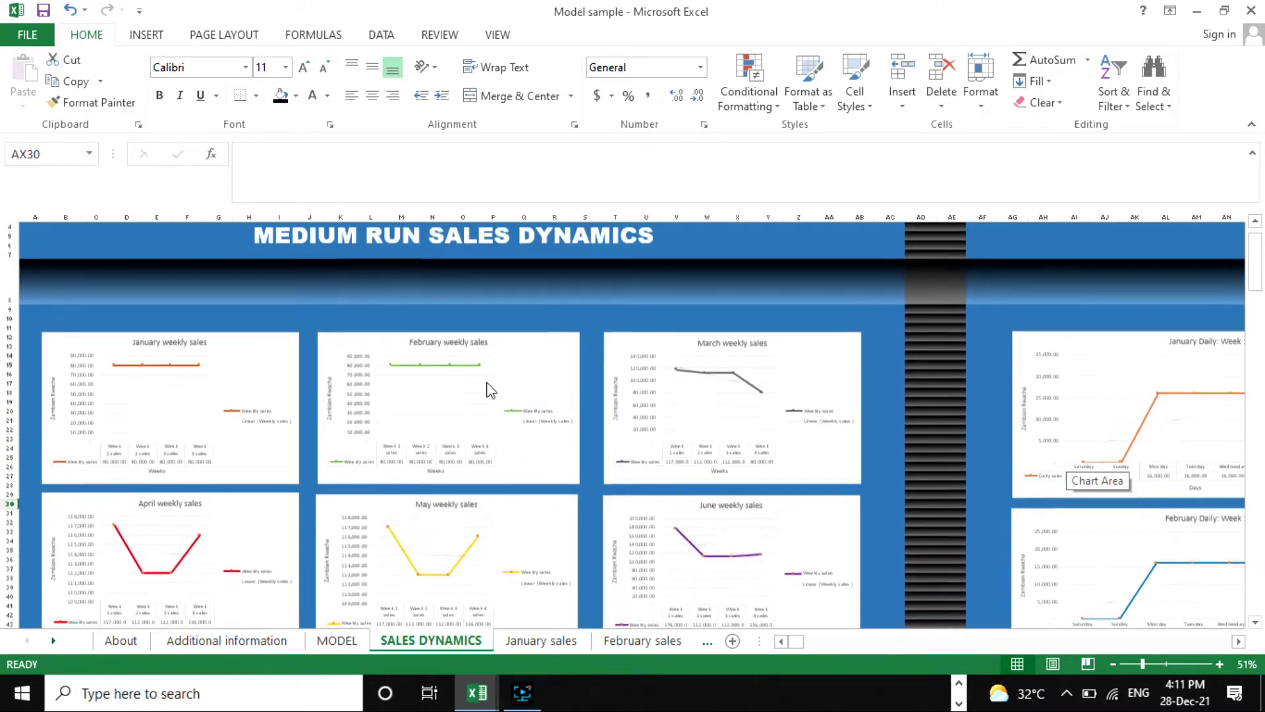
scroll(487, 389, "down", 2)
scroll(484, 379, "up", 3)
Go past the October to December weekly sales charts to the LONG RUN SALES DYNAMICS section.
scroll(483, 373, "down", 6)
scroll(486, 384, "down", 9)
scroll(486, 384, "down", 7)
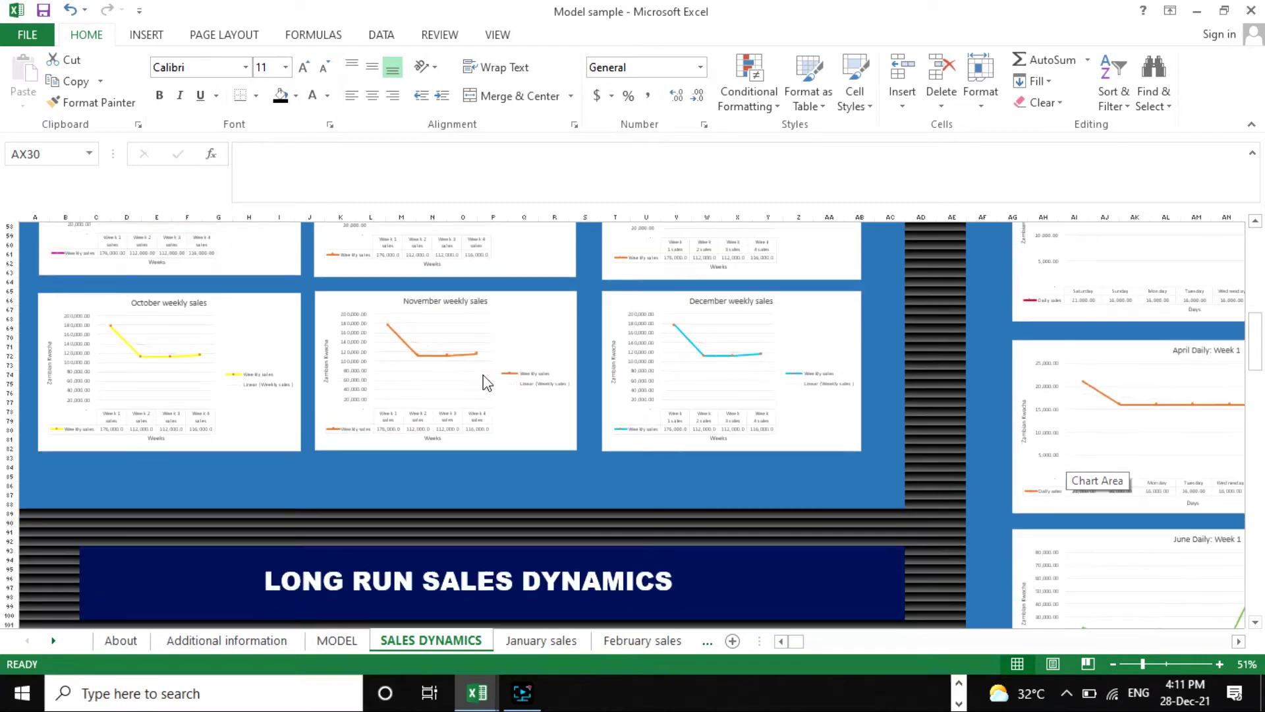
scroll(972, 364, "down", 5)
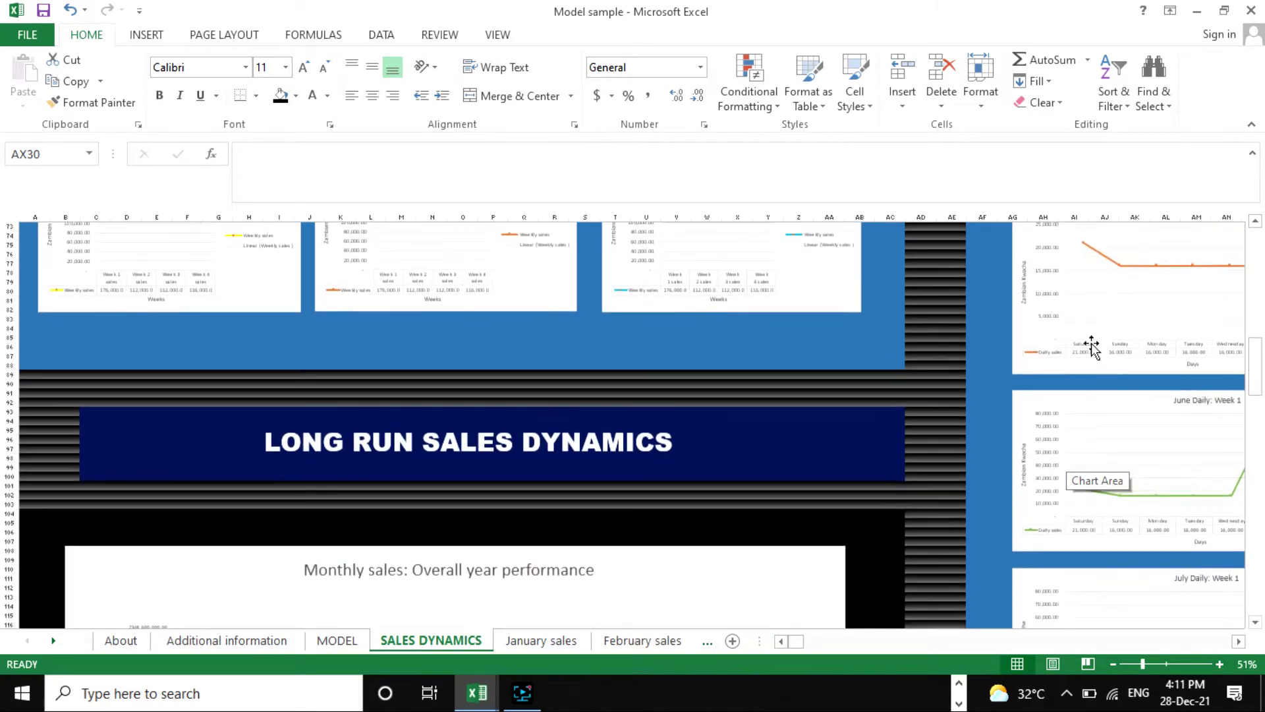
scroll(545, 305, "up", 5)
scroll(536, 330, "down", 9)
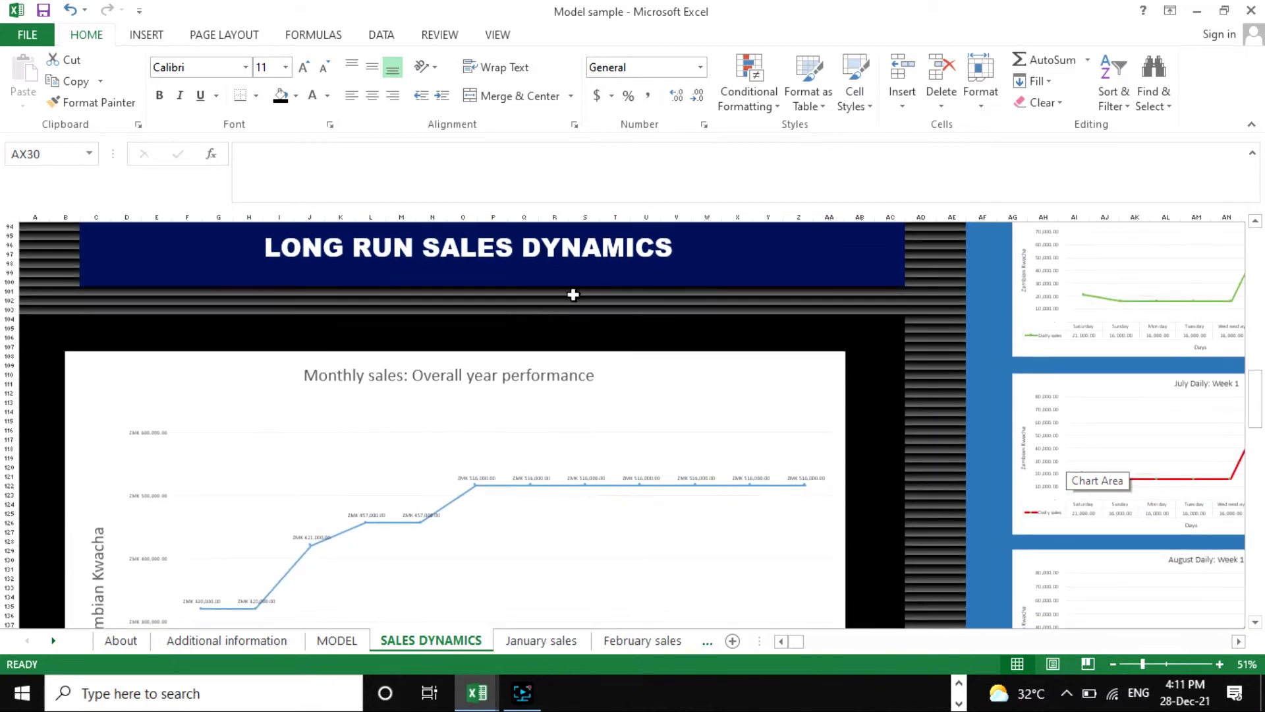
Examine the "Monthly sales: Overall year performance" line chart from January to December.
scroll(605, 294, "down", 4)
scroll(634, 334, "up", 3)
scroll(634, 334, "down", 5)
scroll(635, 335, "up", 4)
scroll(634, 335, "up", 3)
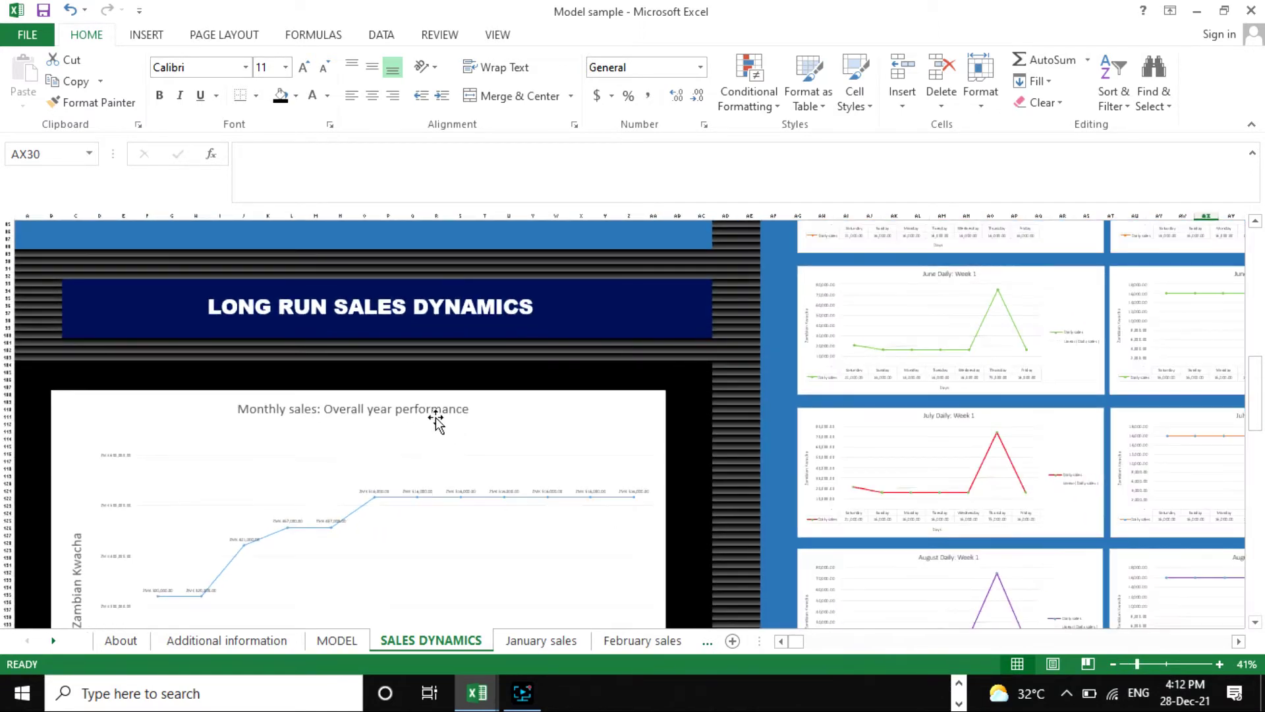
scroll(308, 425, "down", 3)
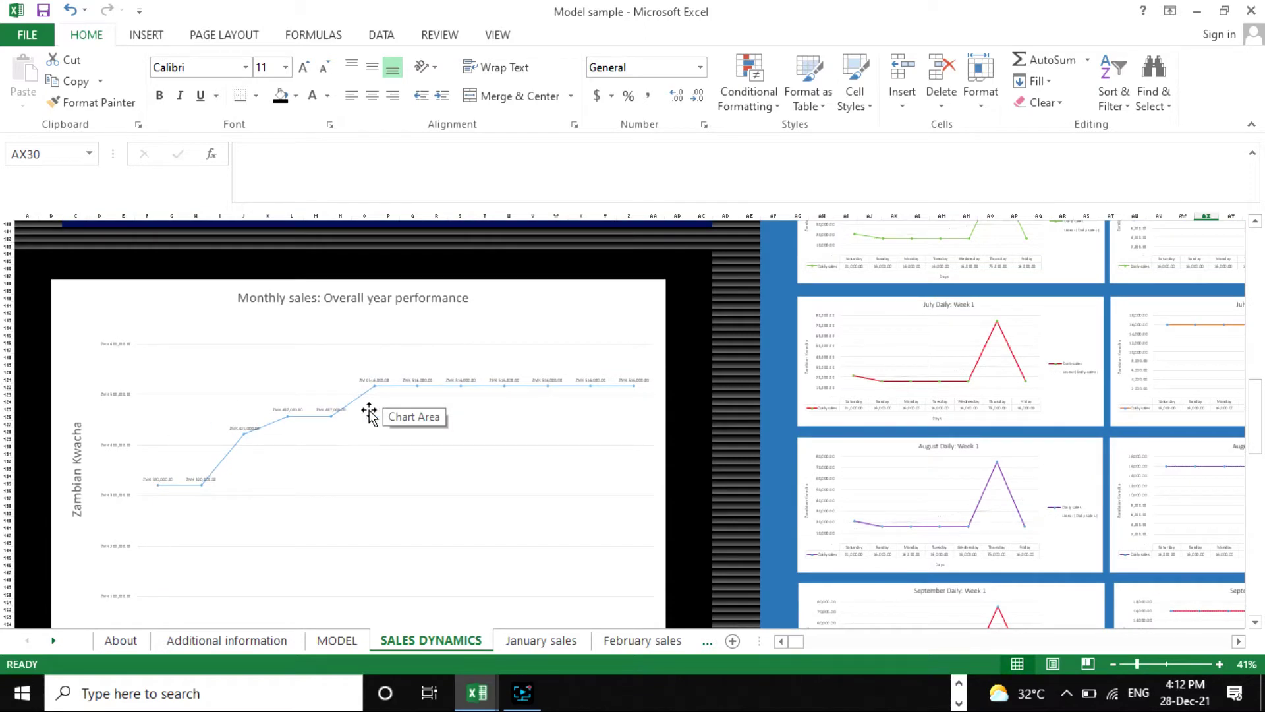
scroll(508, 404, "down", 3)
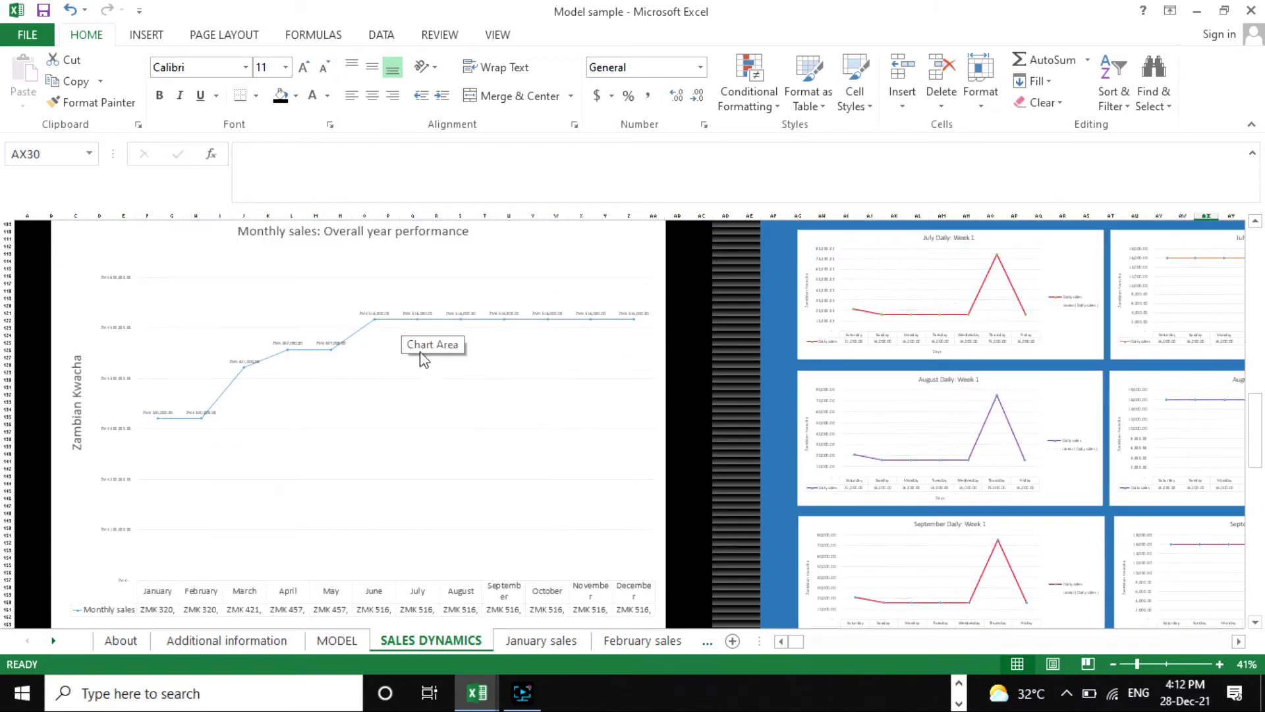
scroll(447, 372, "down", 3)
scroll(490, 439, "up", 7)
scroll(297, 469, "down", 2)
scroll(184, 473, "down", 2)
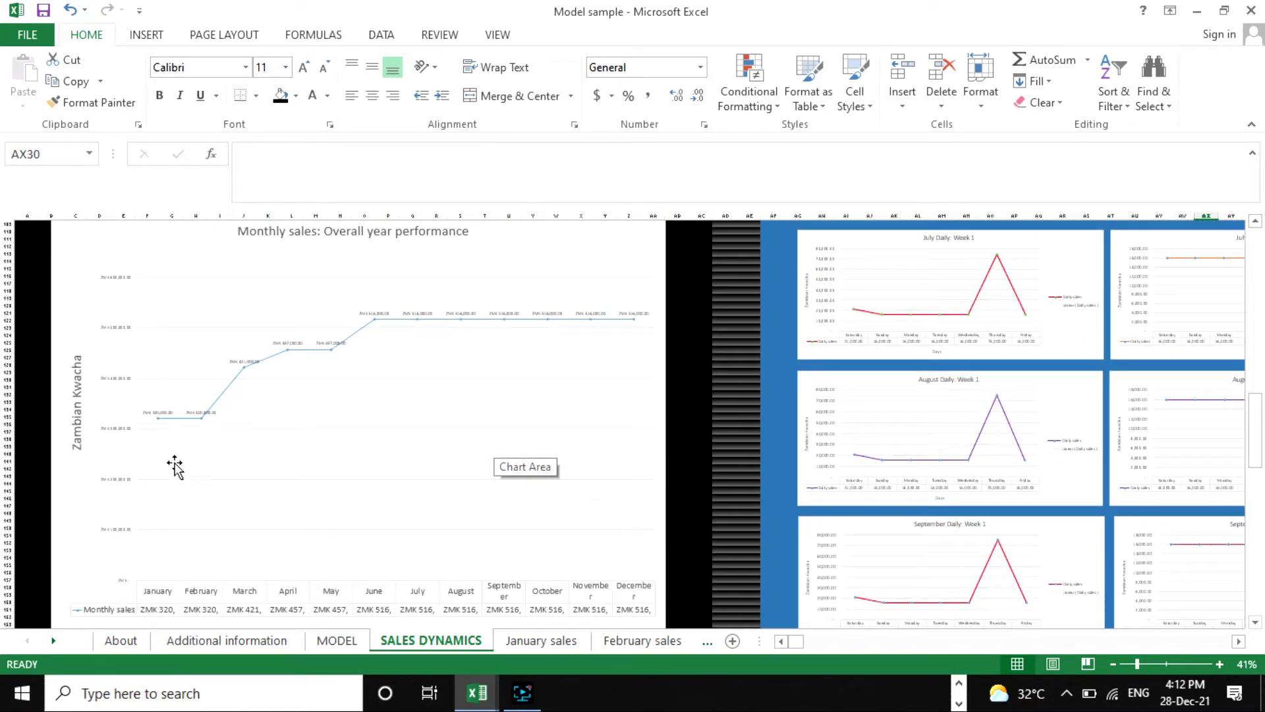
scroll(422, 415, "up", 3)
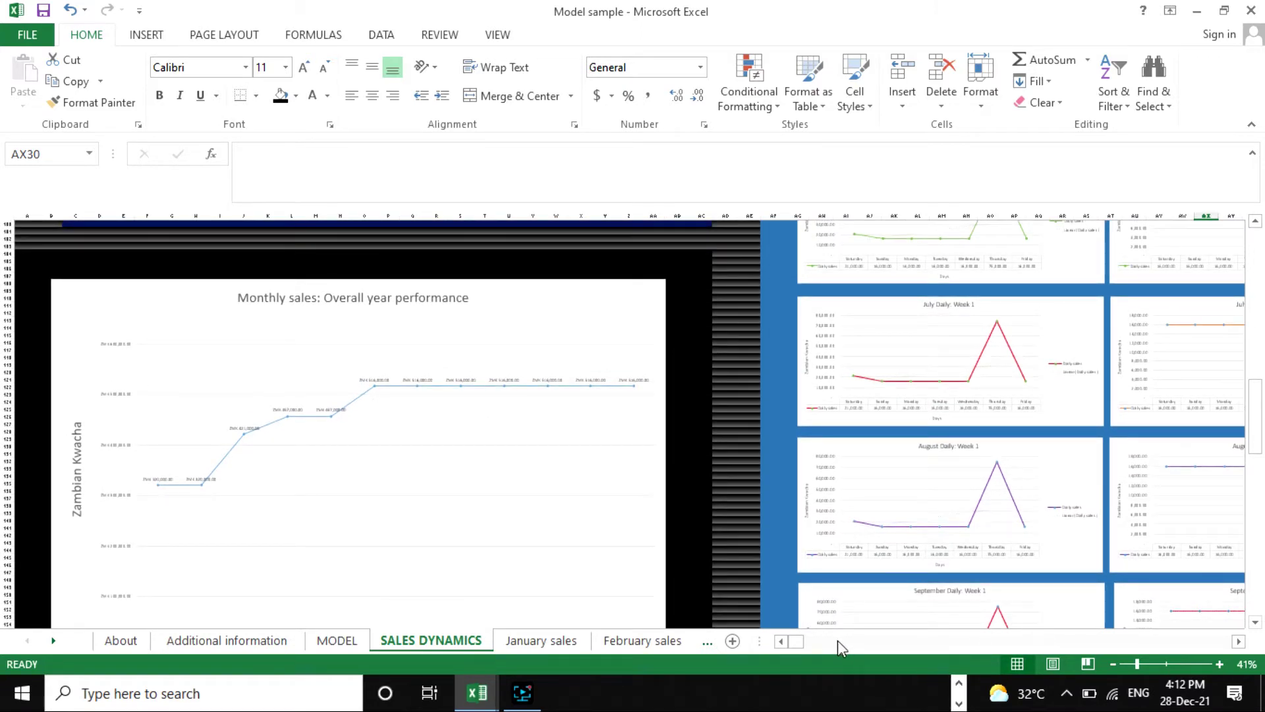
Enlarge the sheet view to 59% and inspect the monthly sales chart from its title to its month data table.
left_click(1146, 663)
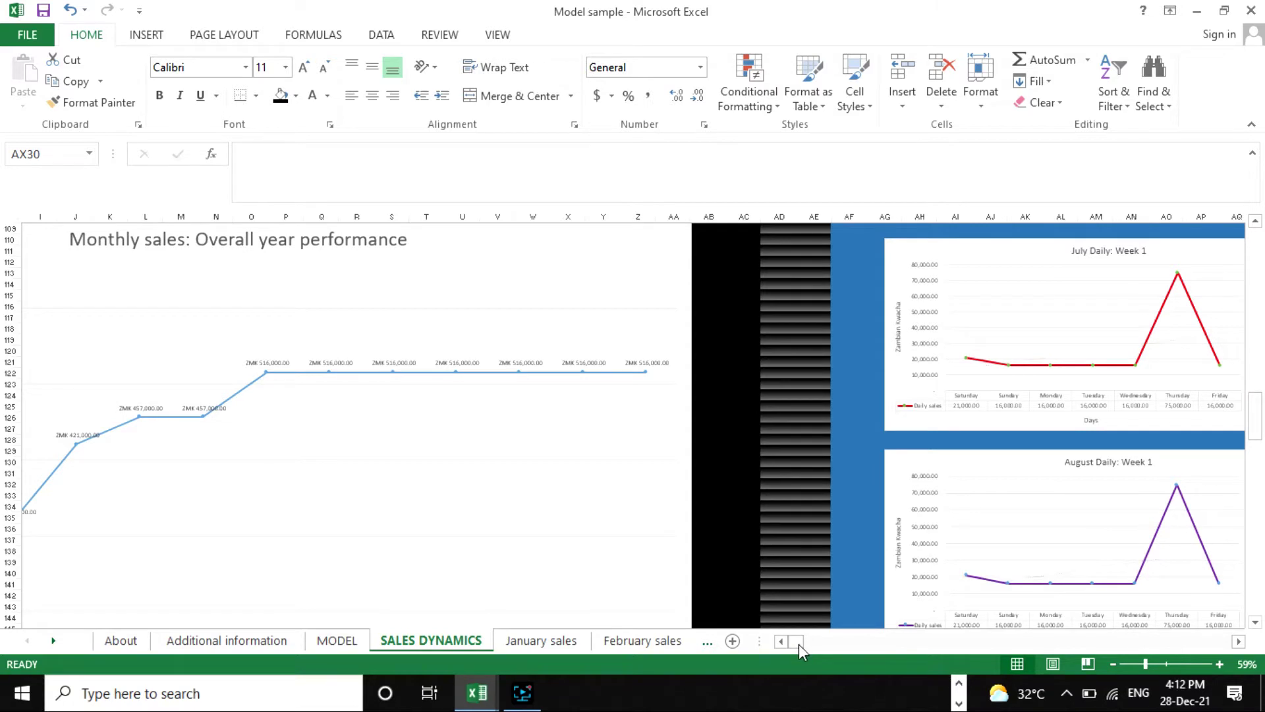
left_click_drag(799, 643, 792, 643)
scroll(581, 419, "up", 5)
scroll(573, 409, "down", 13)
scroll(570, 402, "down", 5)
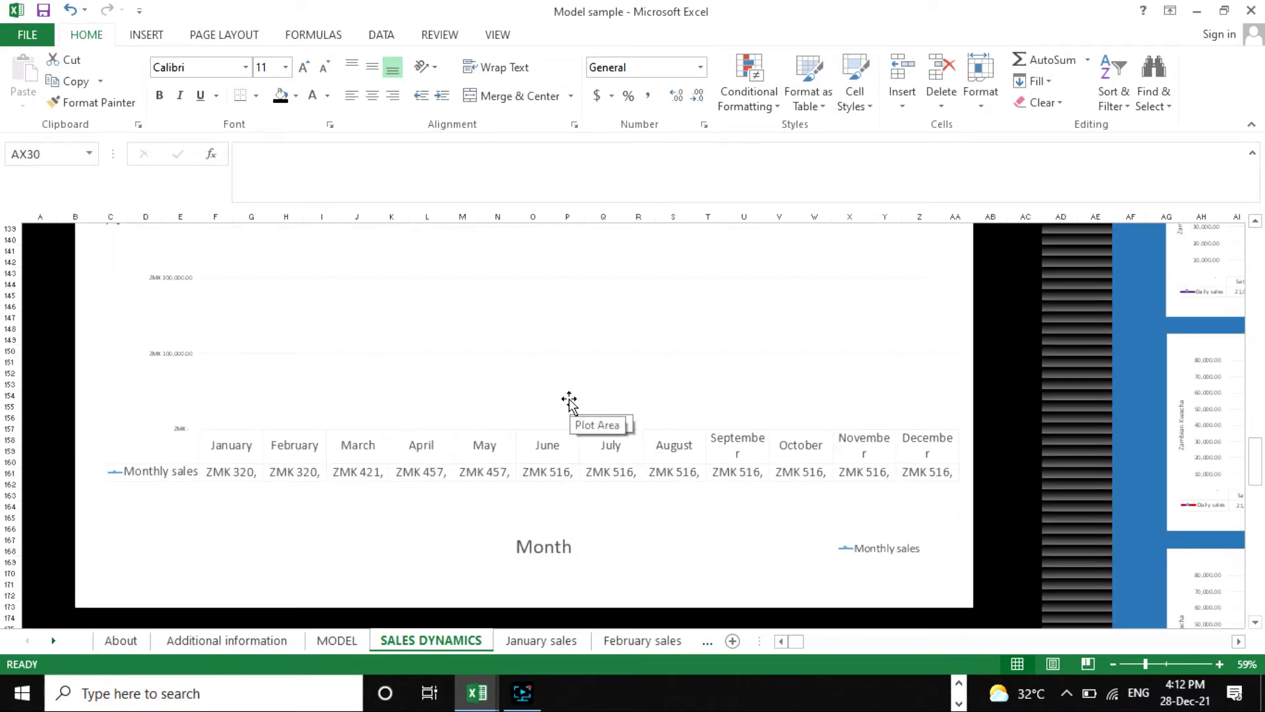
scroll(567, 404, "up", 11)
scroll(856, 455, "up", 7)
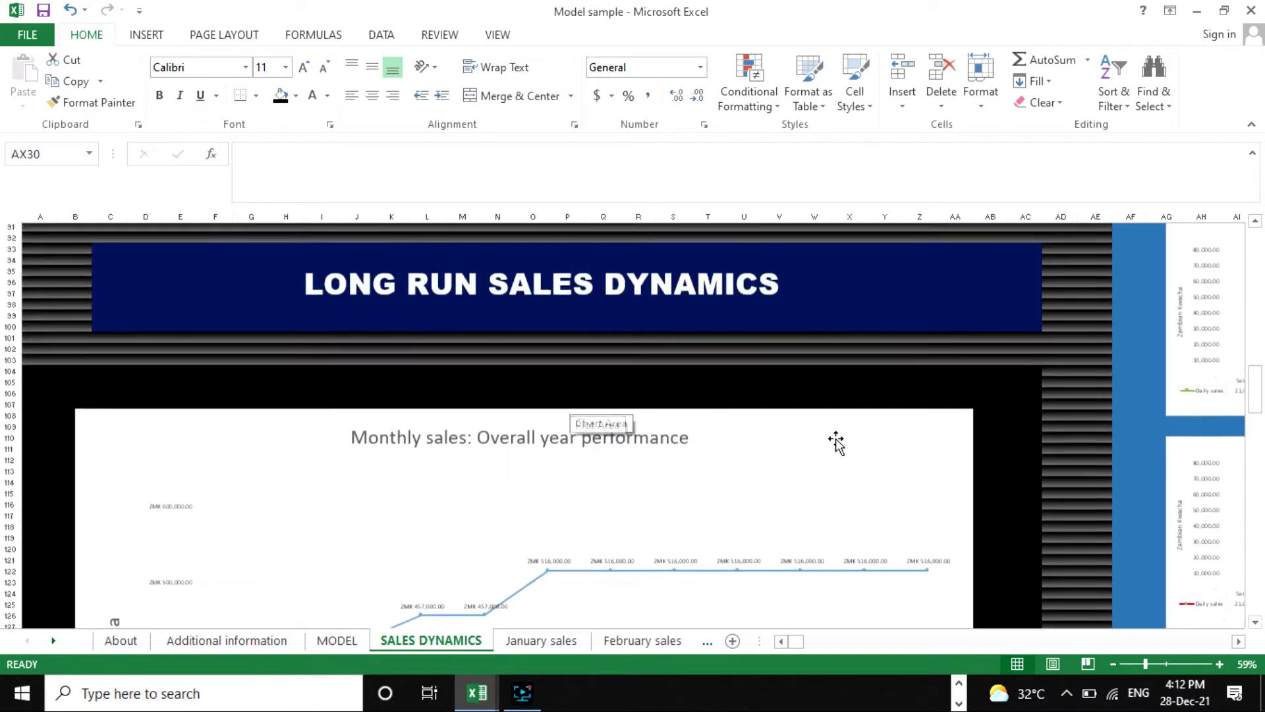
Reduce the sheet view to 39% and return from the monthly sales chart to the MEDIUM RUN SALES DYNAMICS section.
left_click(1132, 662)
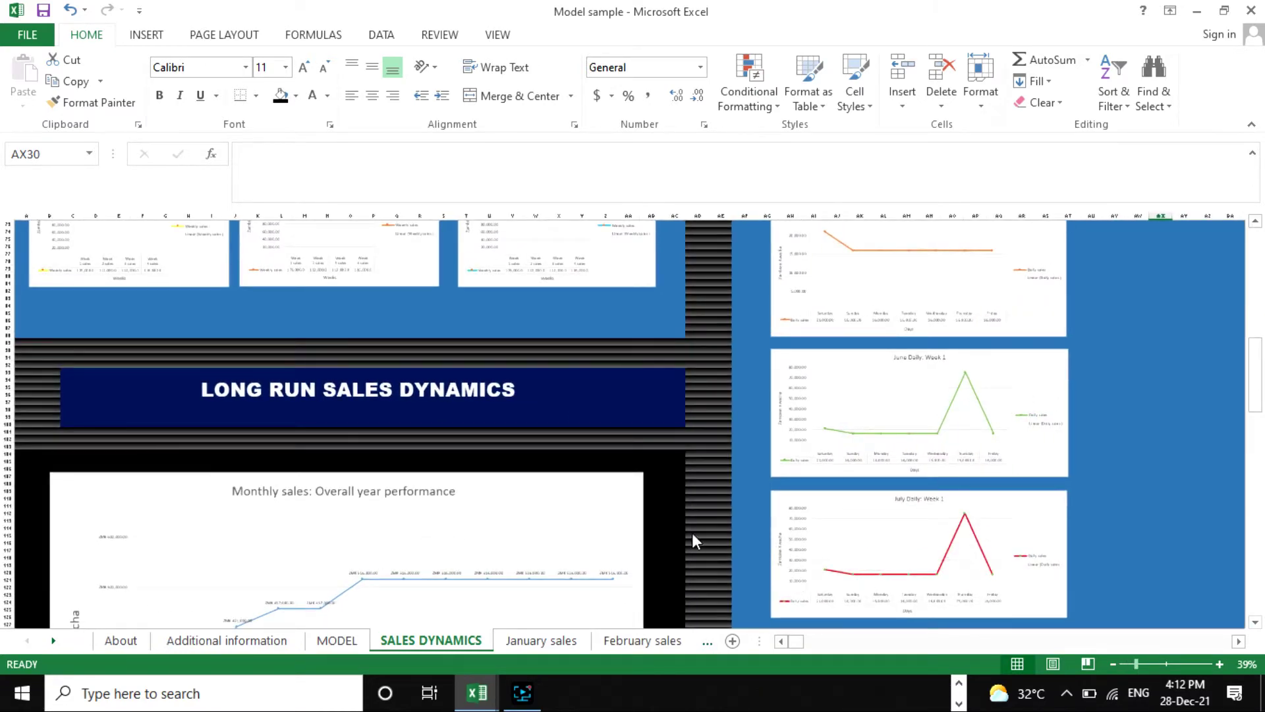
scroll(313, 444, "down", 5)
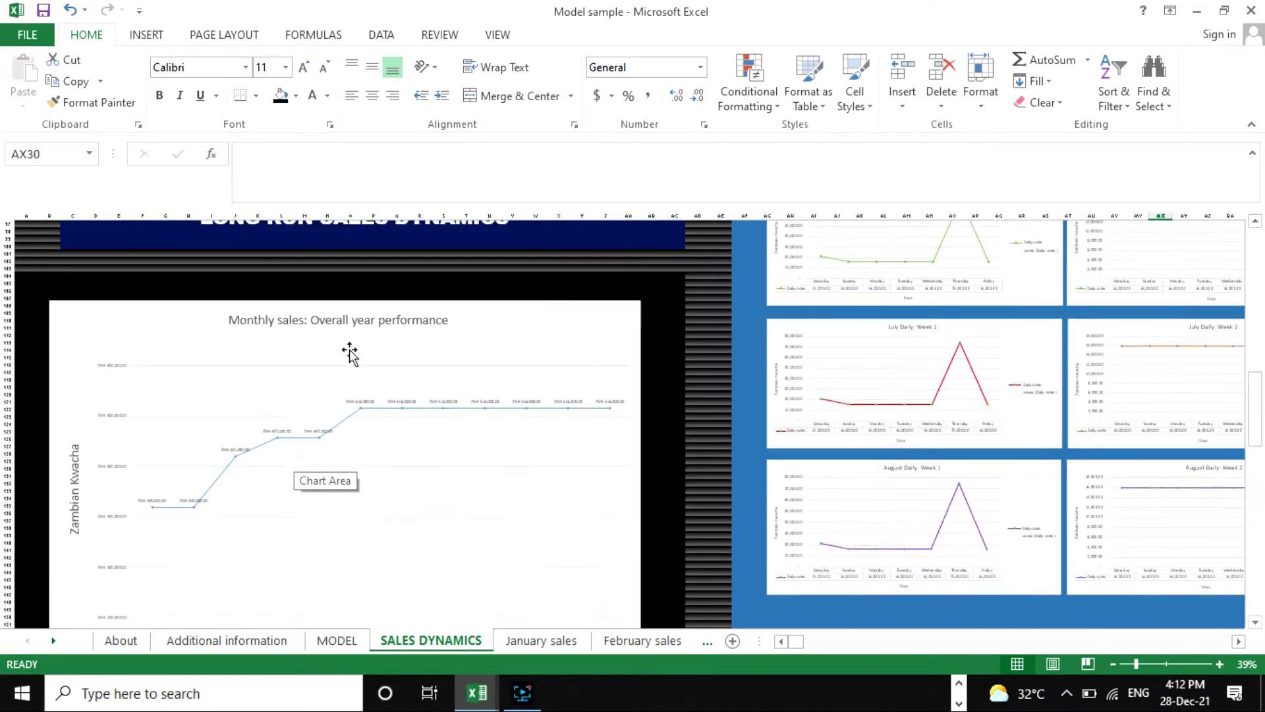
scroll(350, 353, "down", 1)
scroll(410, 387, "up", 10)
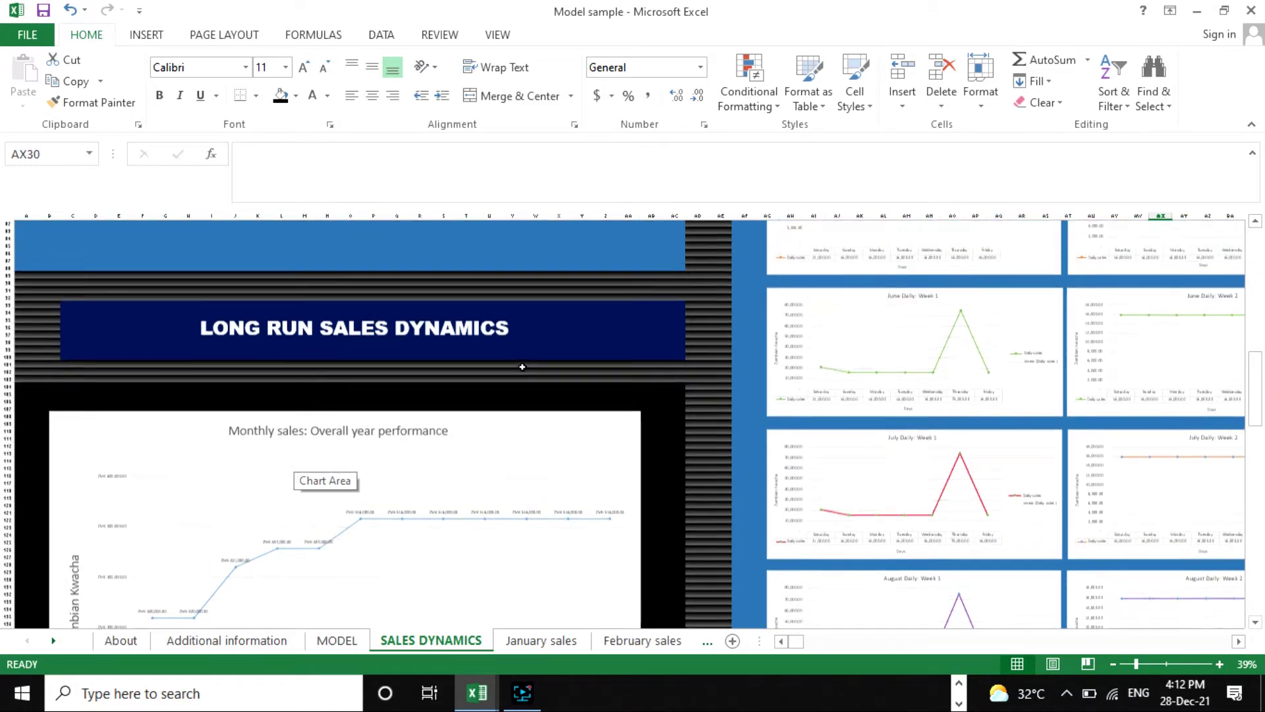
scroll(479, 470, "up", 15)
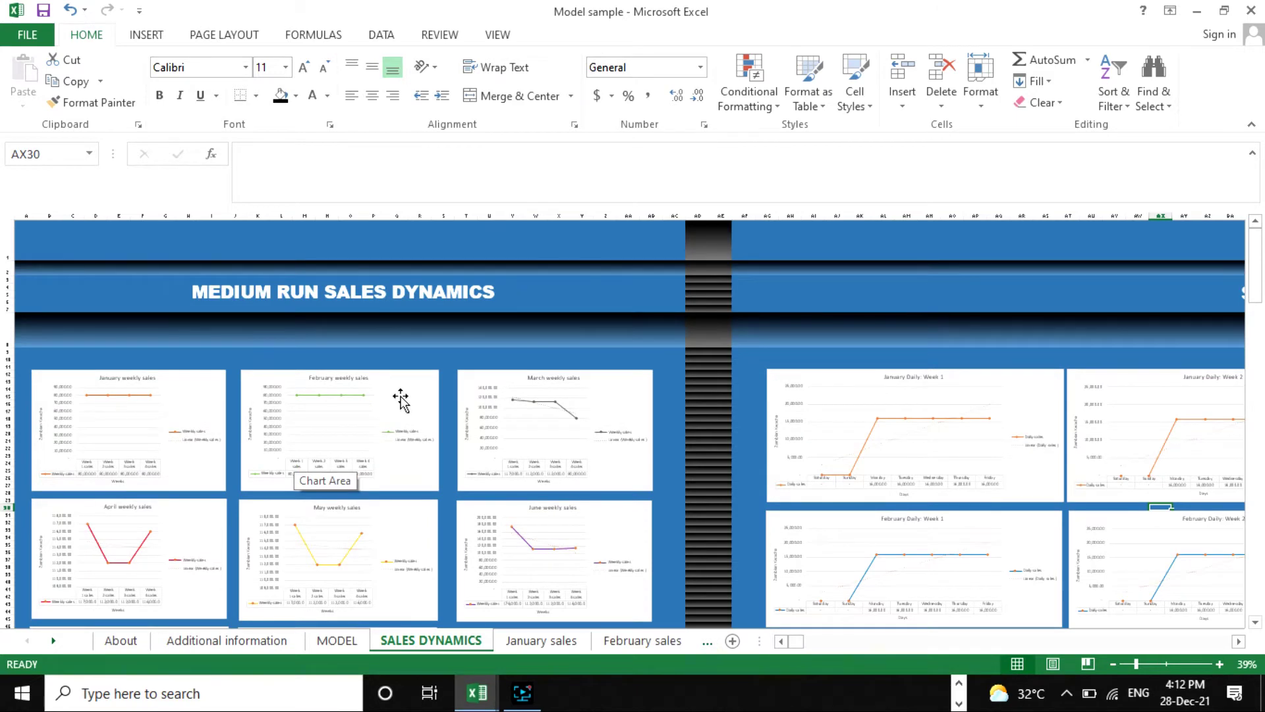
Look over the weekly sales charts under the MEDIUM RUN SALES DYNAMICS heading.
scroll(401, 399, "down", 6)
scroll(413, 362, "up", 6)
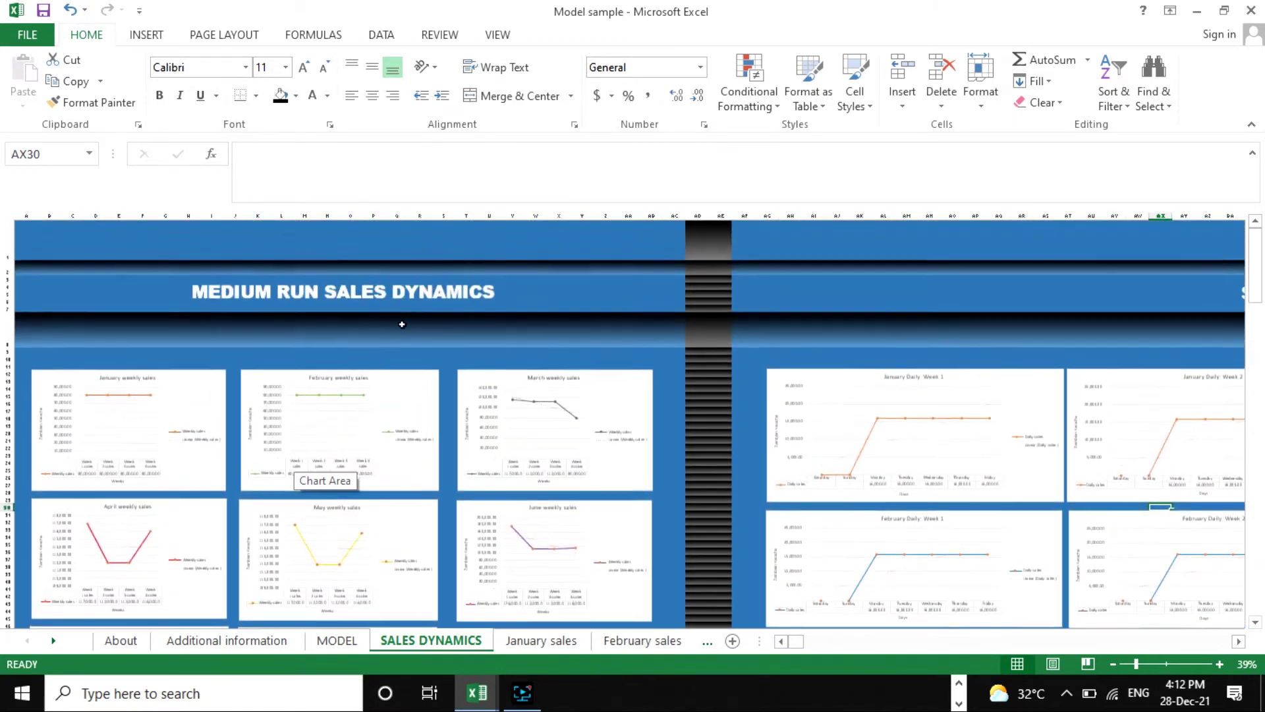
scroll(435, 389, "down", 4)
scroll(432, 379, "up", 4)
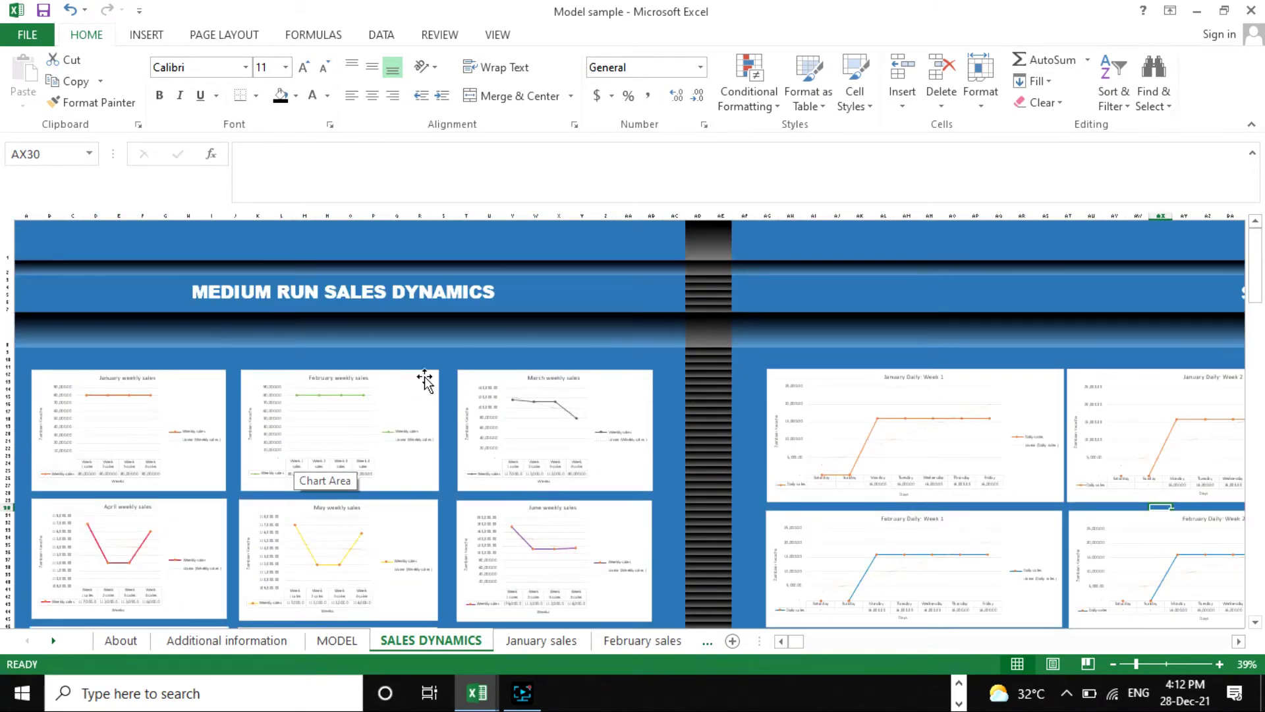
scroll(474, 396, "down", 4)
scroll(573, 398, "up", 4)
scroll(1081, 539, "down", 3)
scroll(1038, 518, "up", 3)
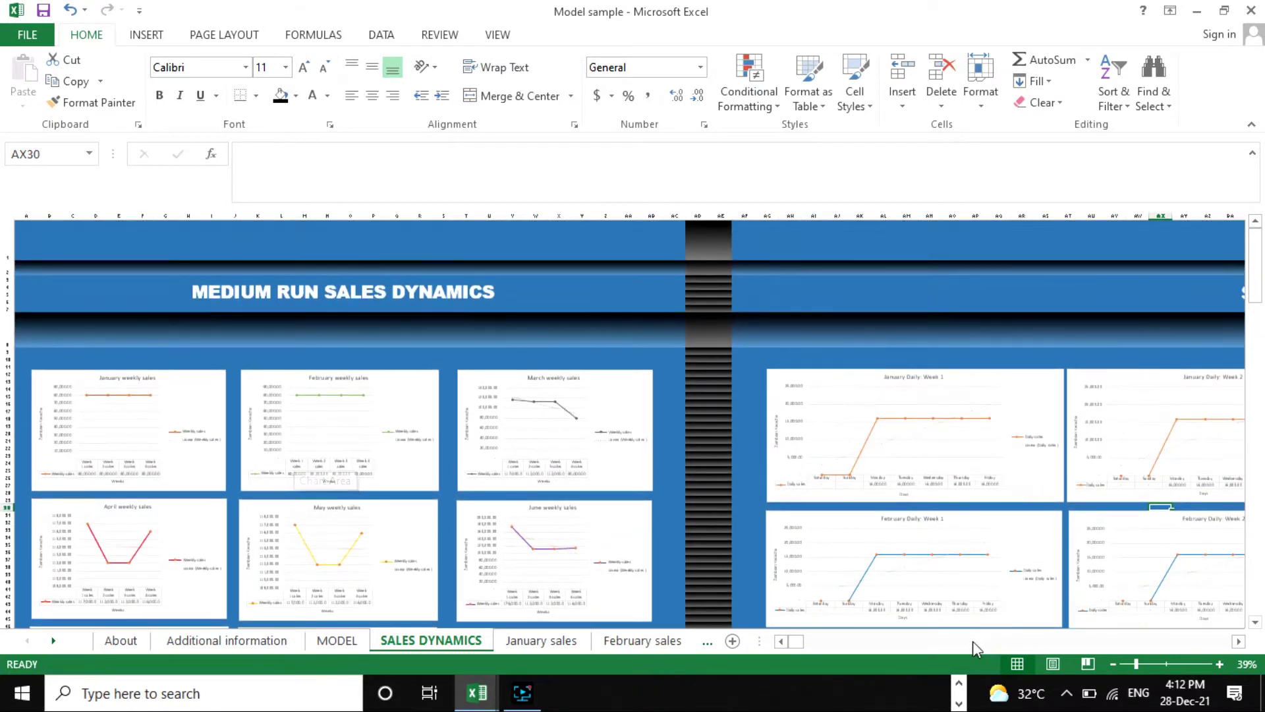
View the January and February daily charts for Weeks 1 to 4 under SHORT RUN SALES DYNAMICS and return to the medium run section.
left_click_drag(1237, 644, 1236, 644)
scroll(963, 447, "down", 1)
scroll(960, 415, "up", 1)
scroll(960, 415, "down", 1)
scroll(952, 403, "up", 1)
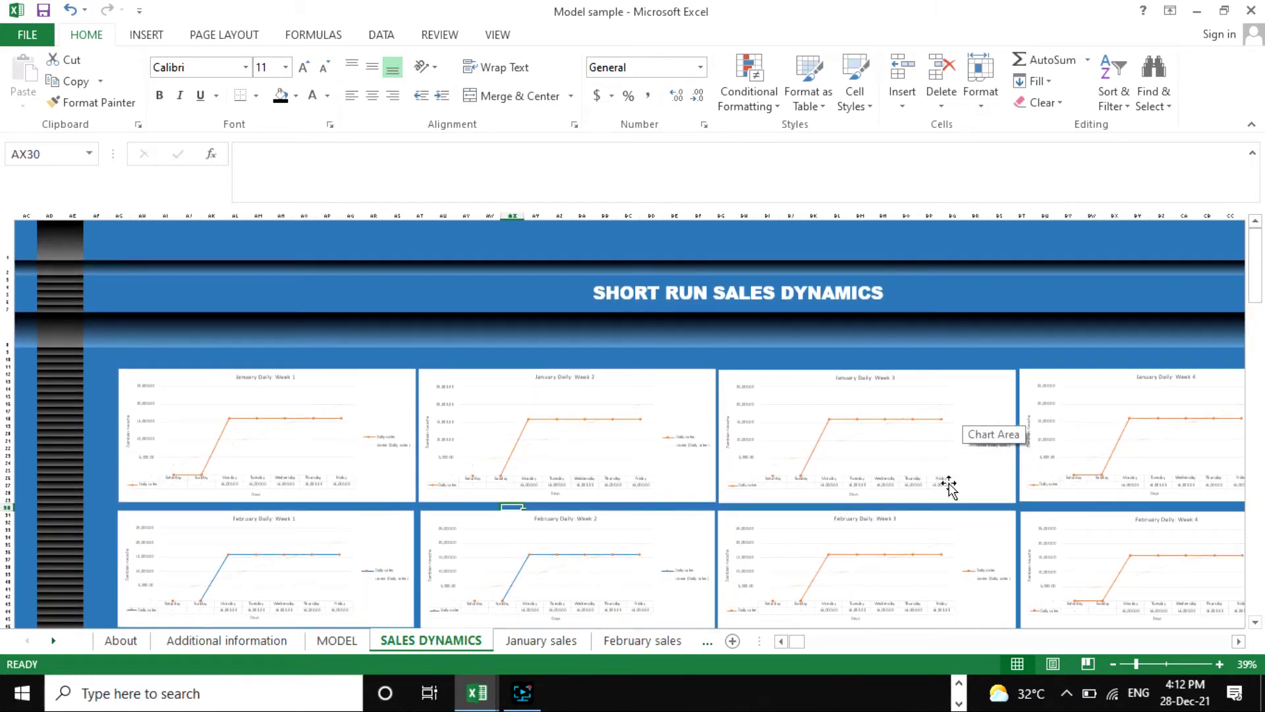
left_click_drag(801, 642, 787, 642)
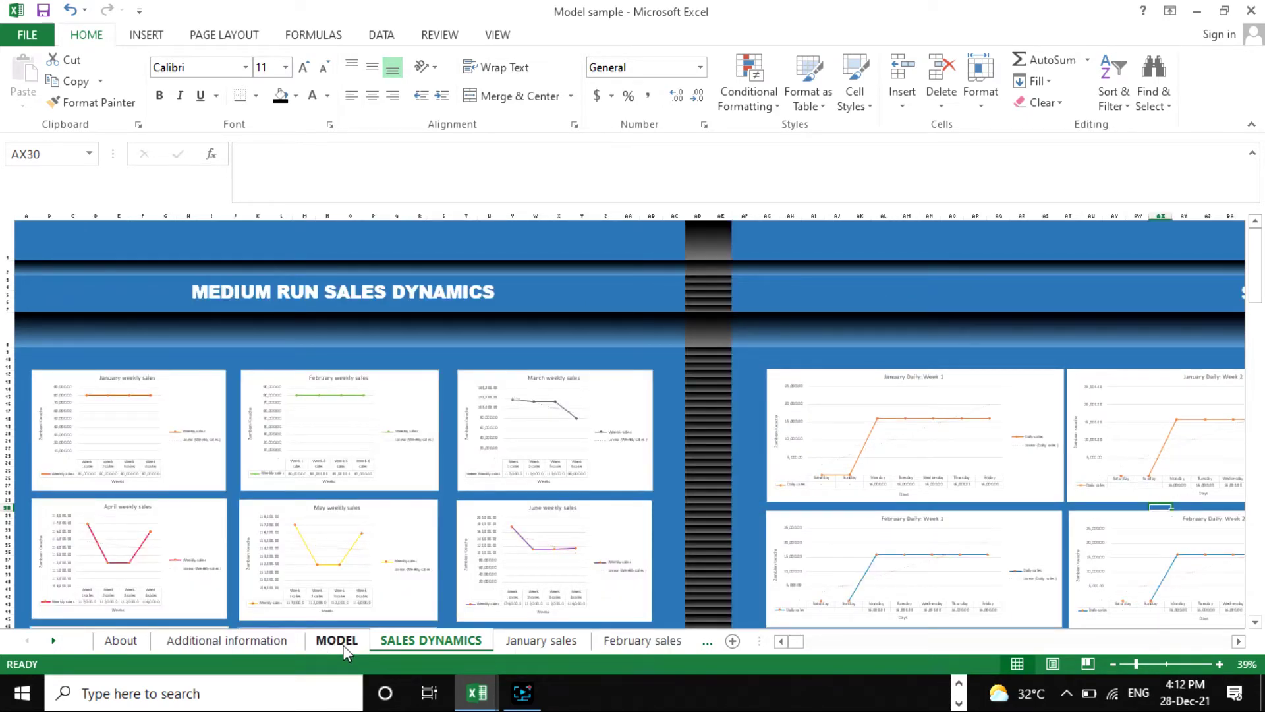
Open the MODEL sheet at 42% zoom and examine its title area, performance charts and monthly records.
left_click(361, 643)
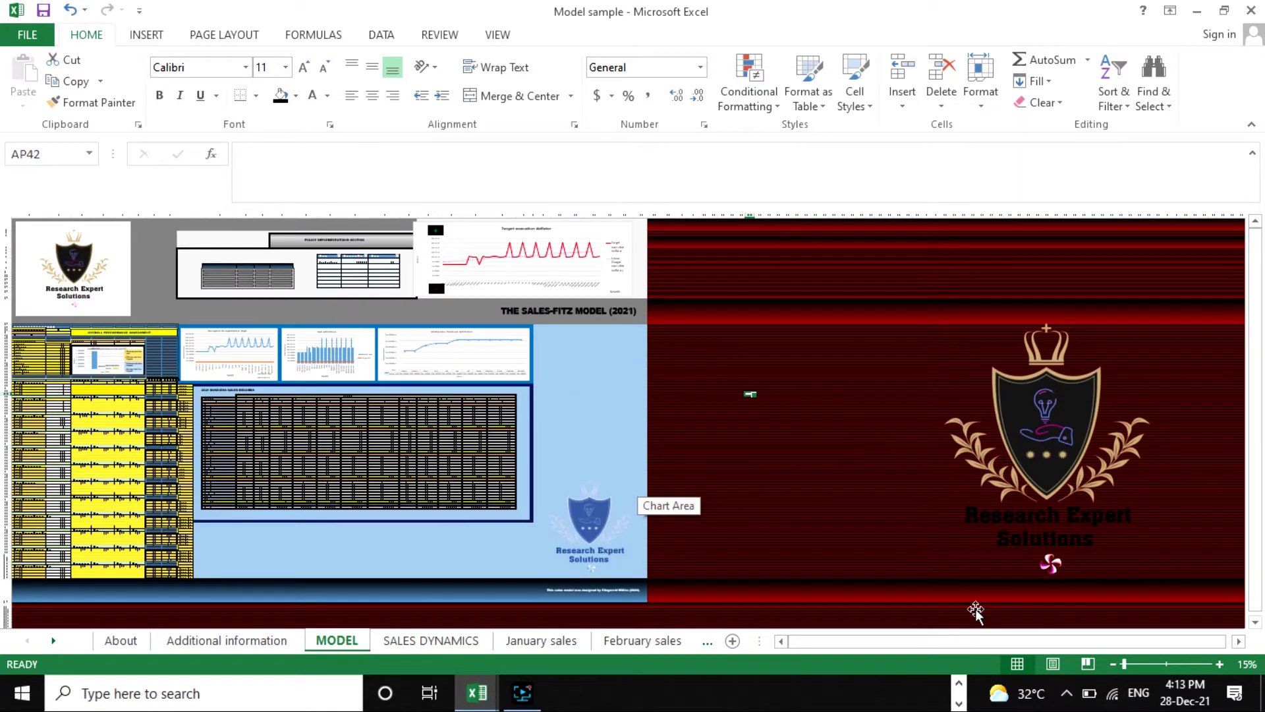
left_click(1137, 666)
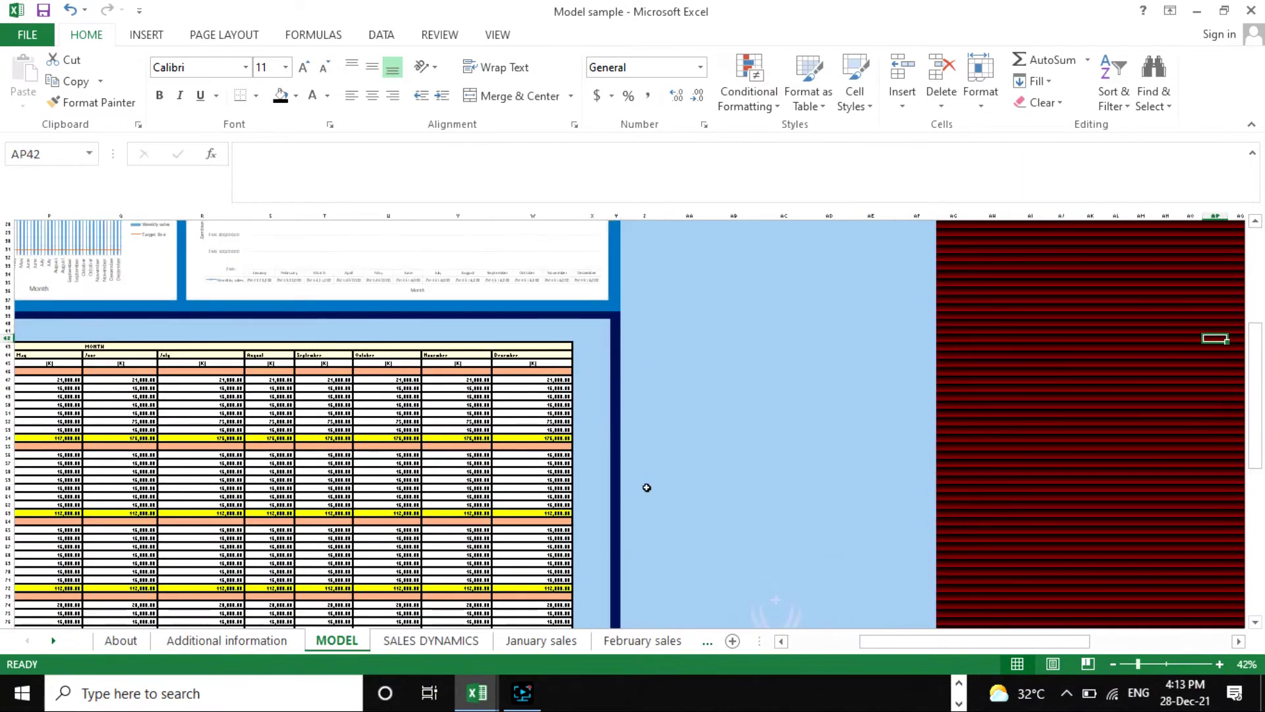
scroll(602, 478, "up", 15)
scroll(587, 481, "down", 8)
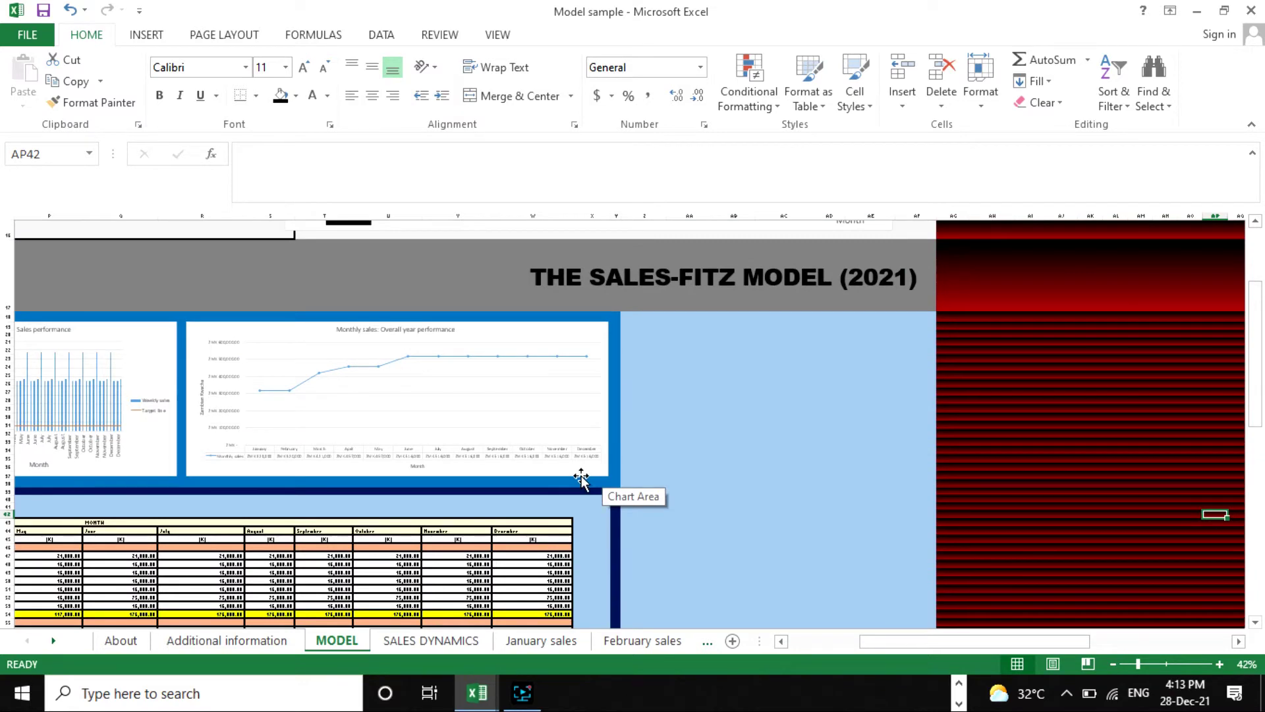
scroll(583, 480, "down", 8)
scroll(583, 479, "up", 8)
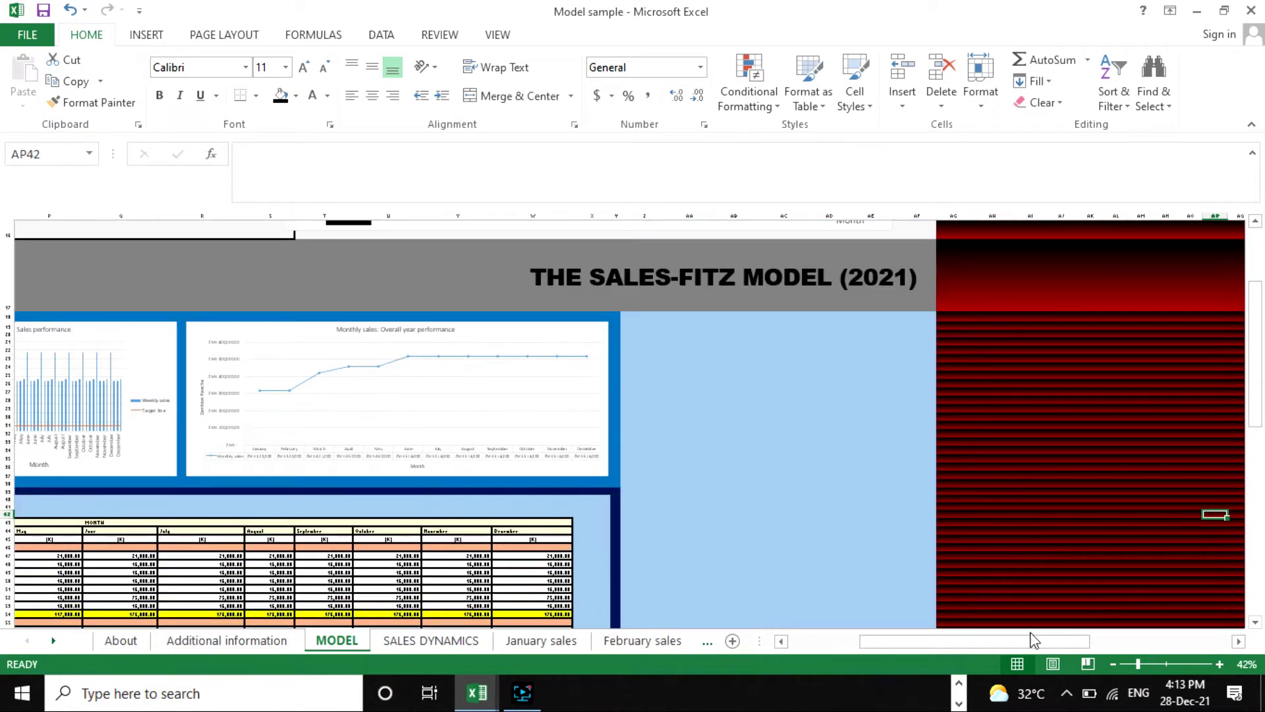
left_click_drag(1023, 639, 917, 639)
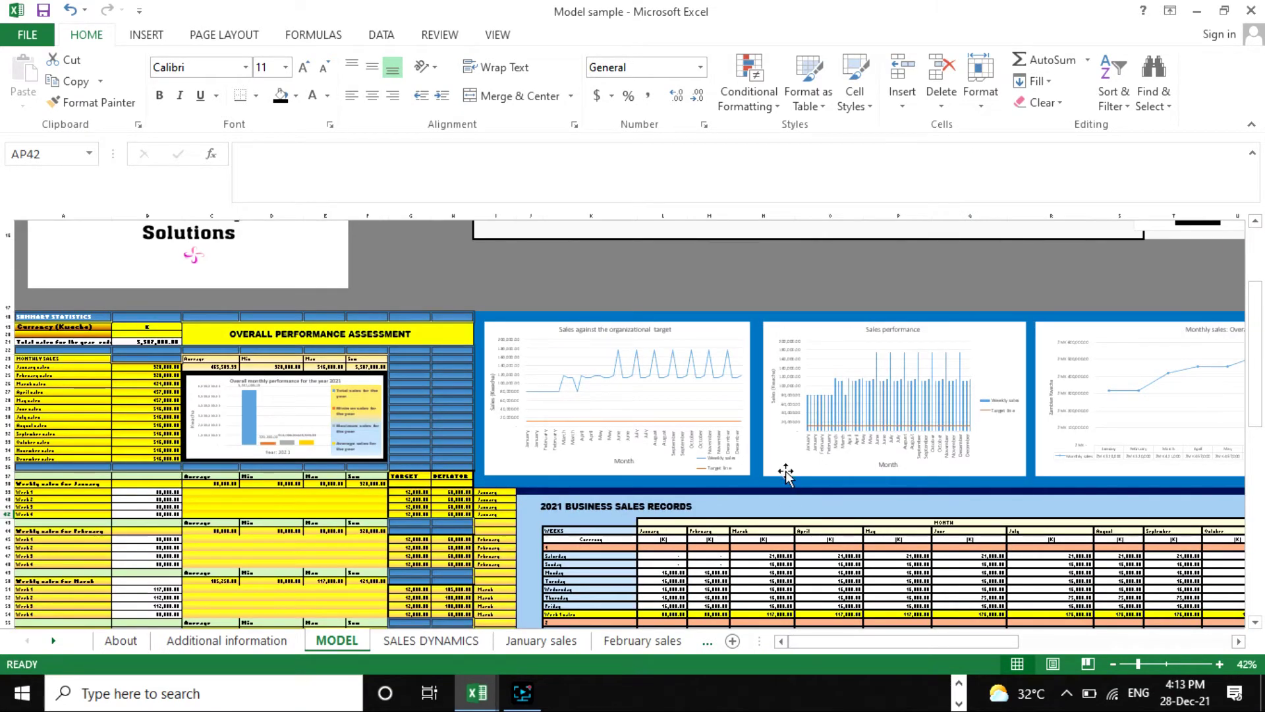
Examine the summary statistics, the overall performance assessment and the 2021 Business Sales Records table.
scroll(780, 466, "down", 4)
scroll(779, 465, "up", 4)
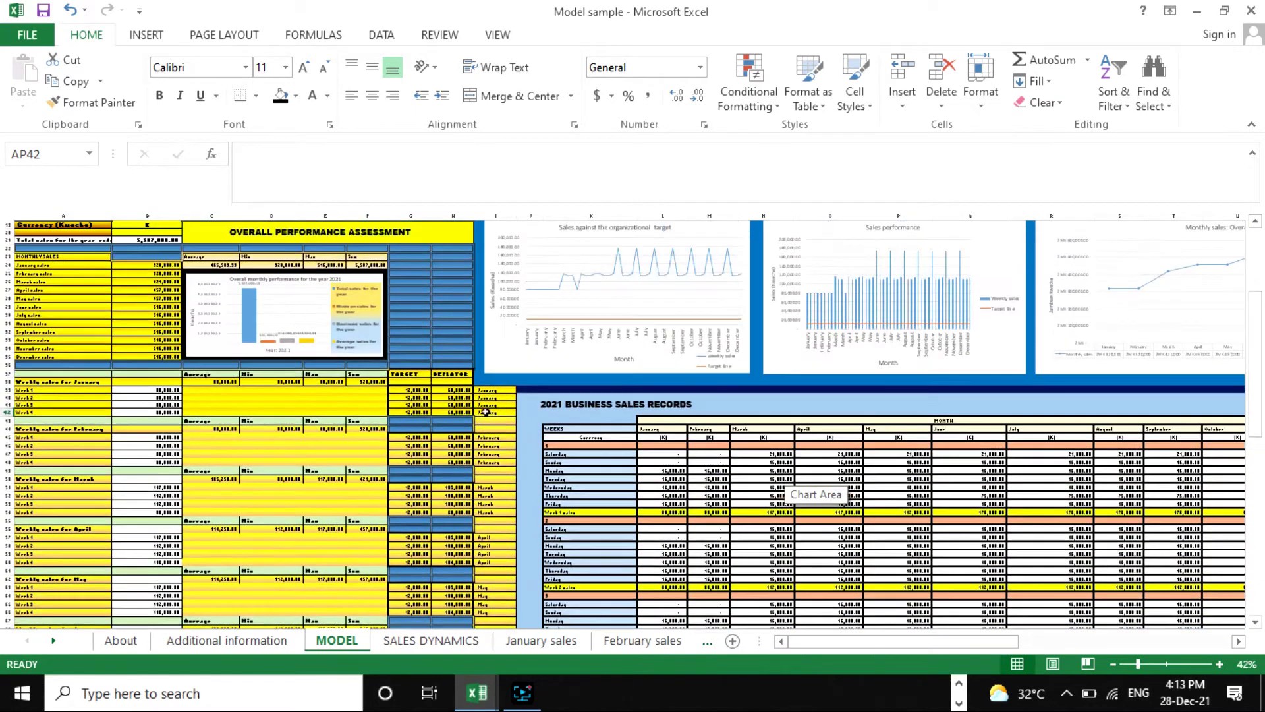
scroll(535, 414, "up", 5)
scroll(668, 392, "down", 8)
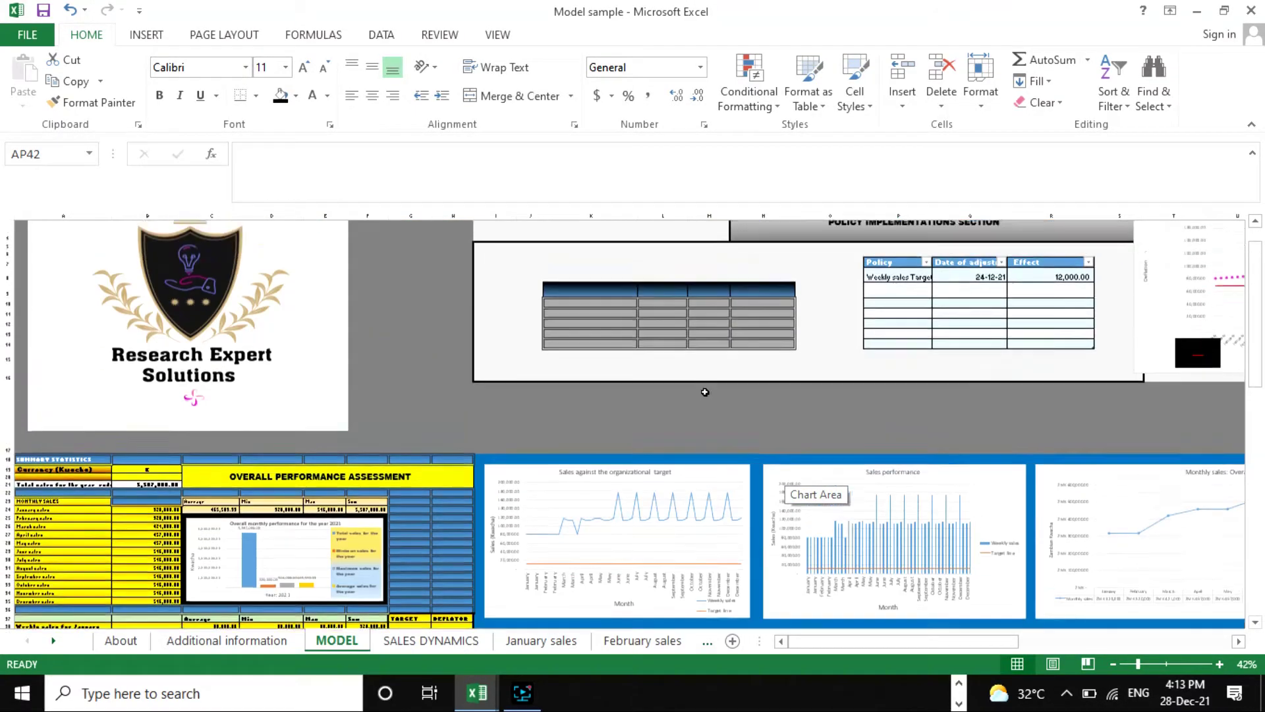
scroll(759, 447, "down", 4)
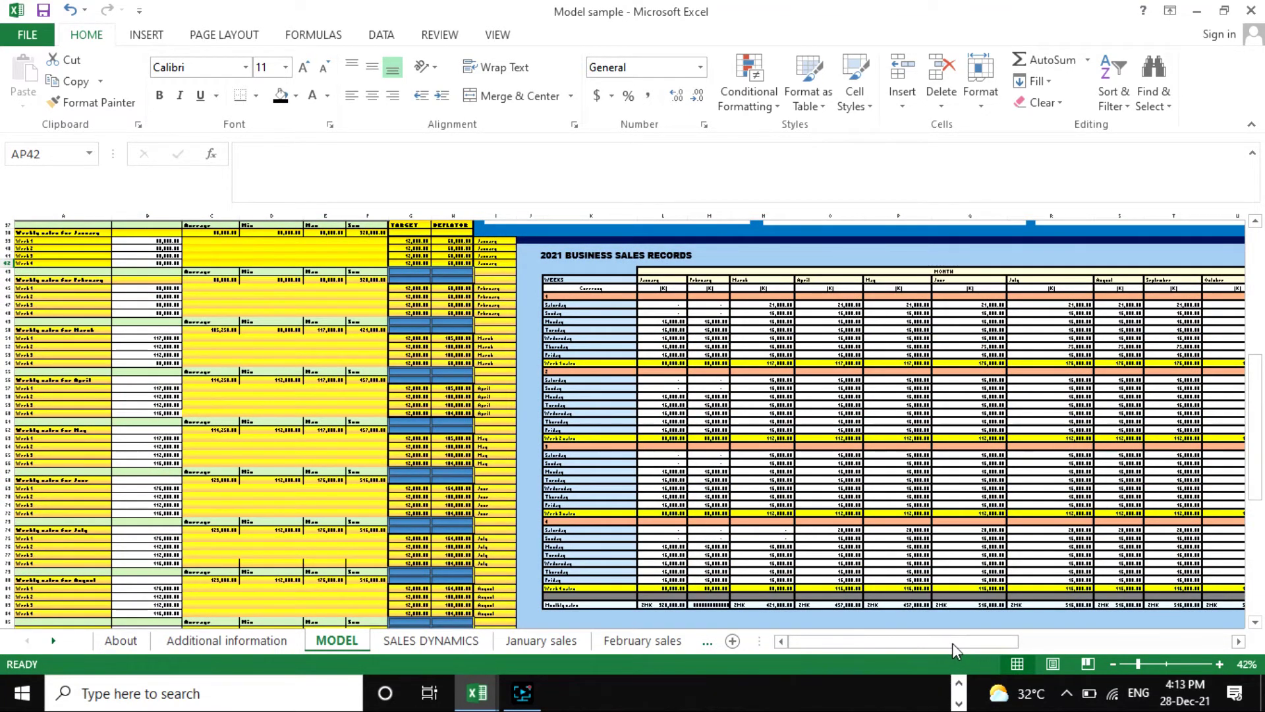
scroll(951, 643, "right", 4)
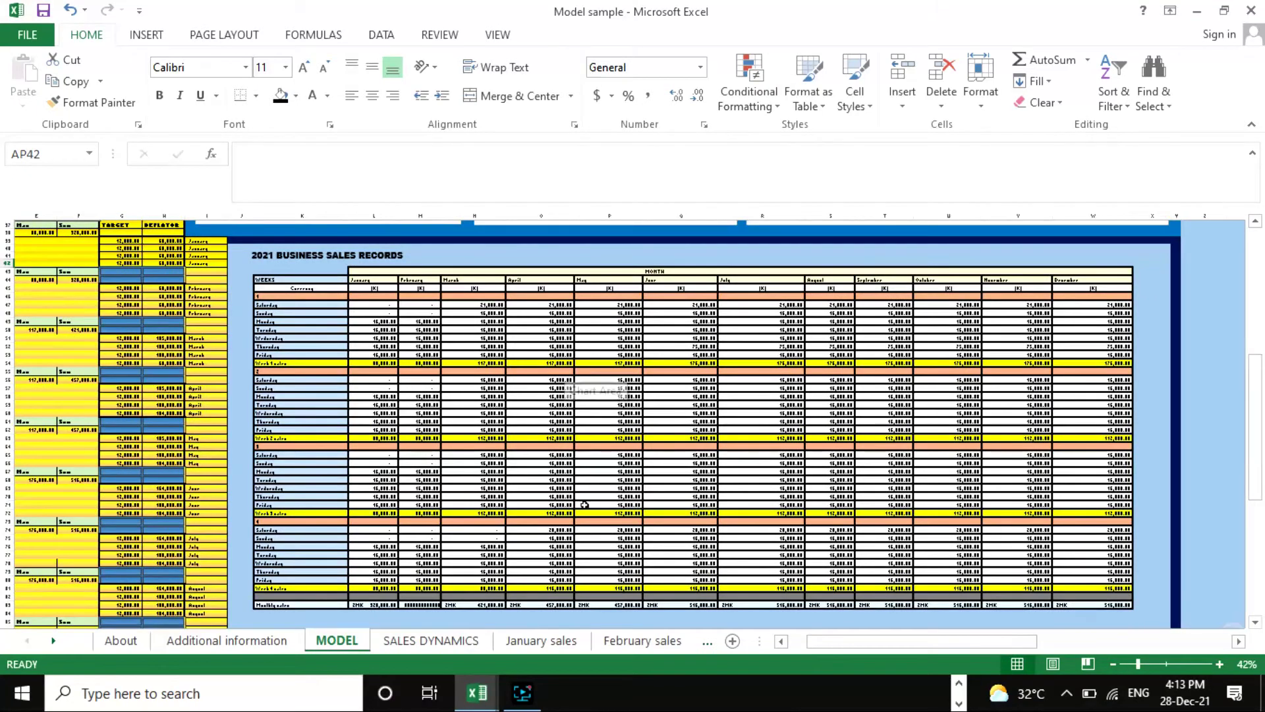
Look through the monthly sales sheets from January up to June.
left_click(539, 641)
left_click(636, 643)
left_click(707, 642)
left_click(707, 642)
left_click(610, 642)
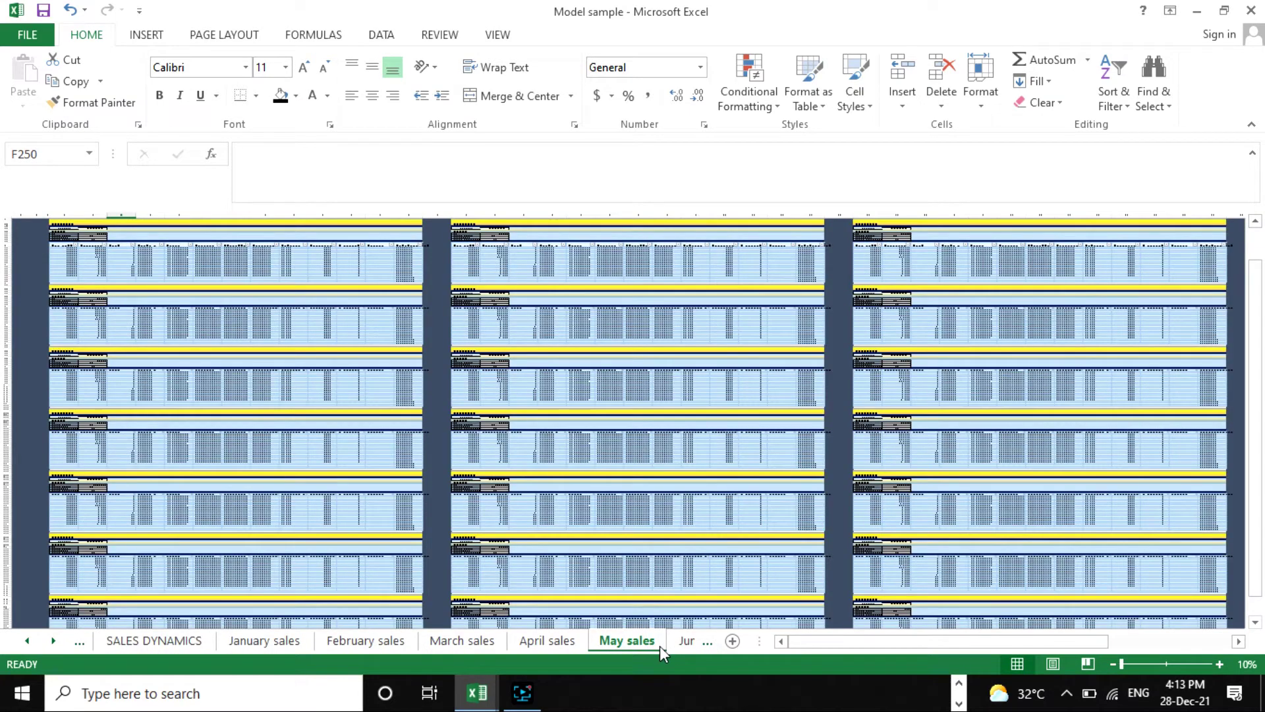
left_click(670, 642)
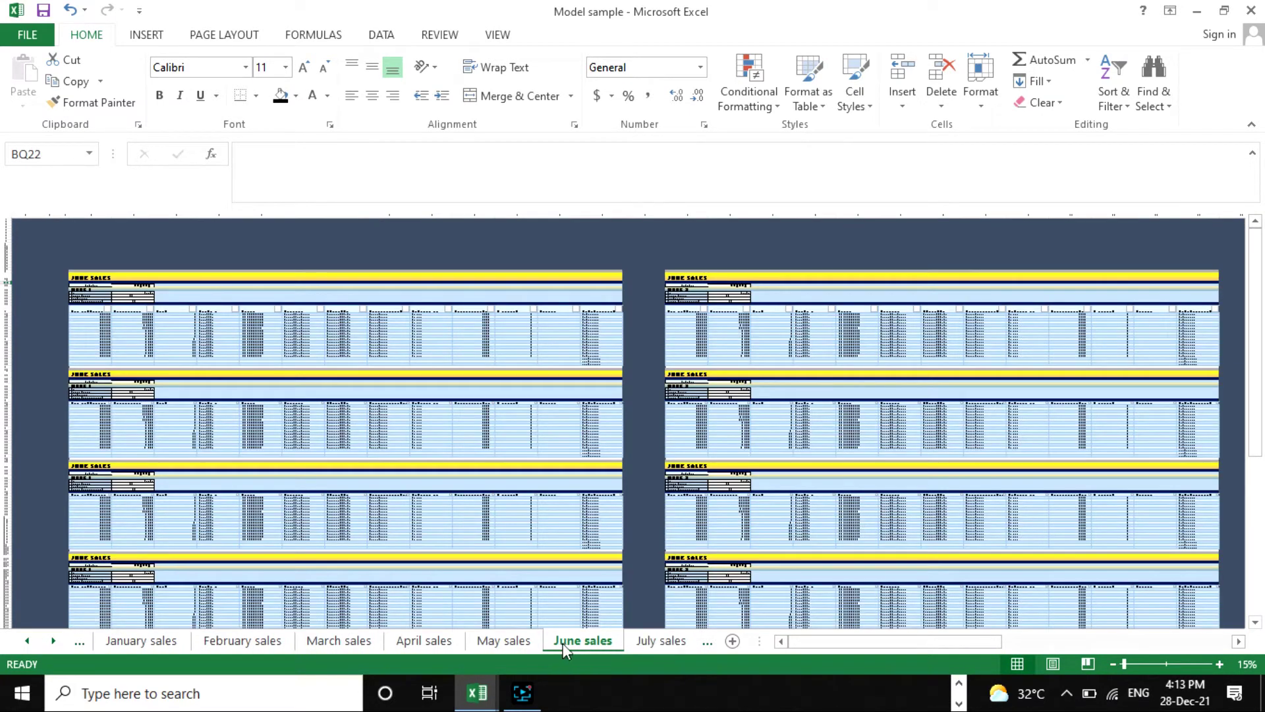
Return to the MODEL sheet by way of the SALES DYNAMICS and Additional information sheets.
left_click(27, 642)
left_click(27, 642)
left_click(435, 642)
left_click(283, 643)
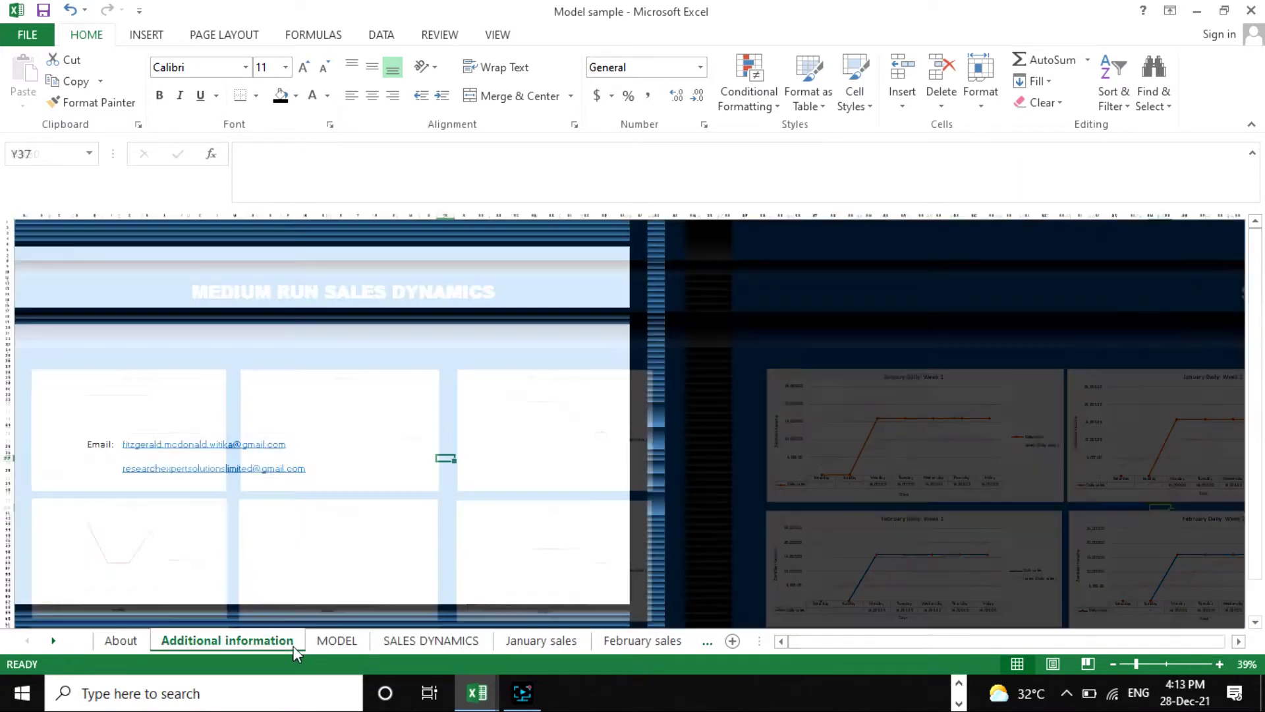
left_click(338, 645)
Review the 2021 Business Sales Records table together with the sales performance charts above it.
scroll(605, 430, "up", 4)
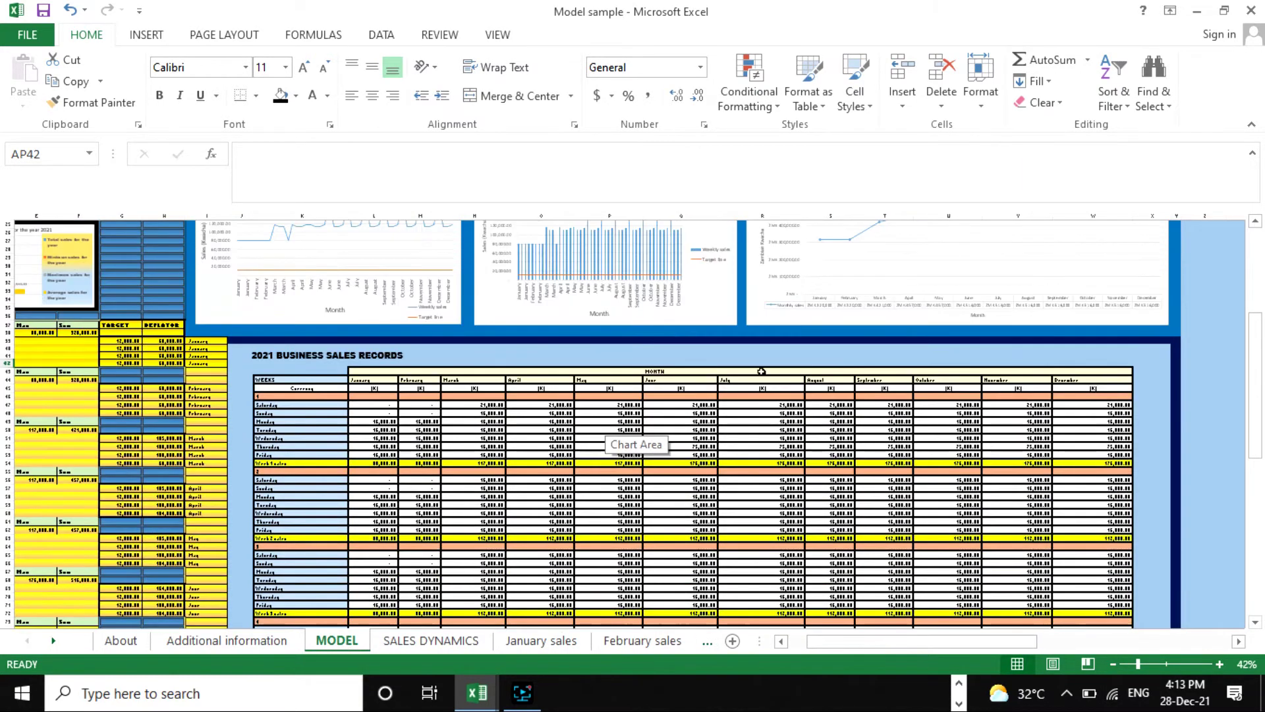
scroll(750, 371, "down", 5)
scroll(590, 389, "up", 11)
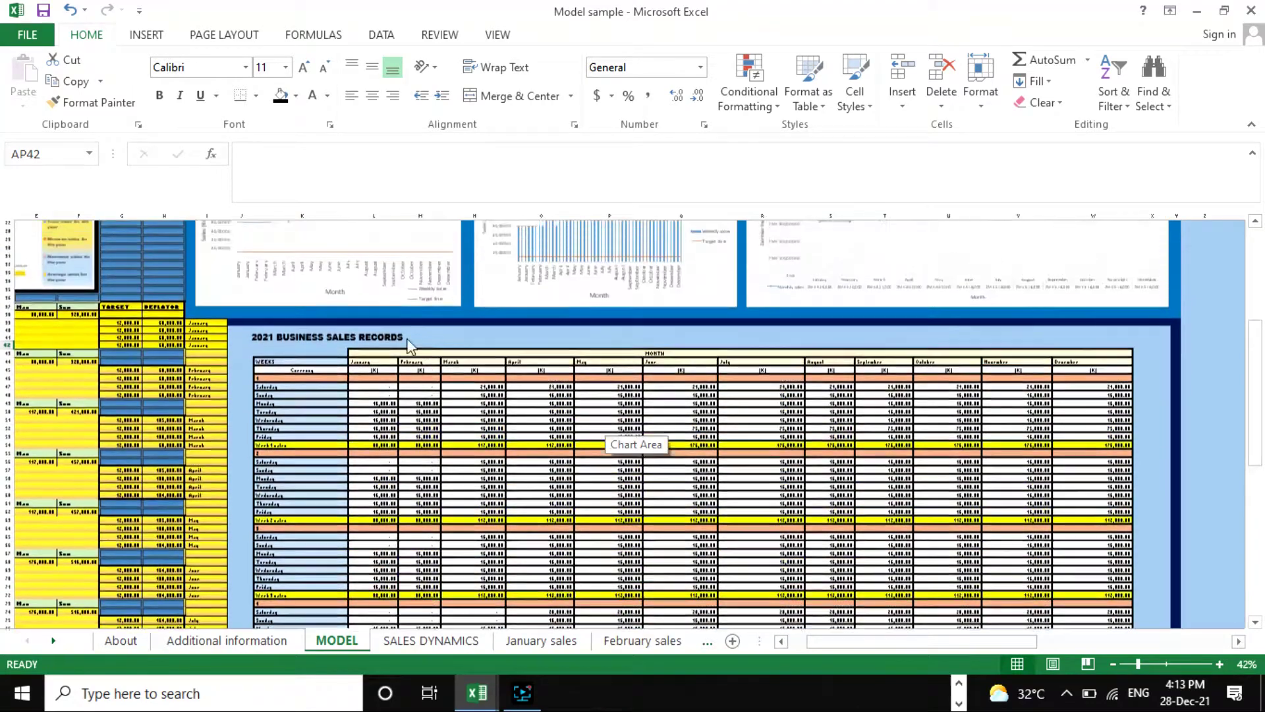
scroll(392, 370, "up", 1)
scroll(392, 370, "down", 4)
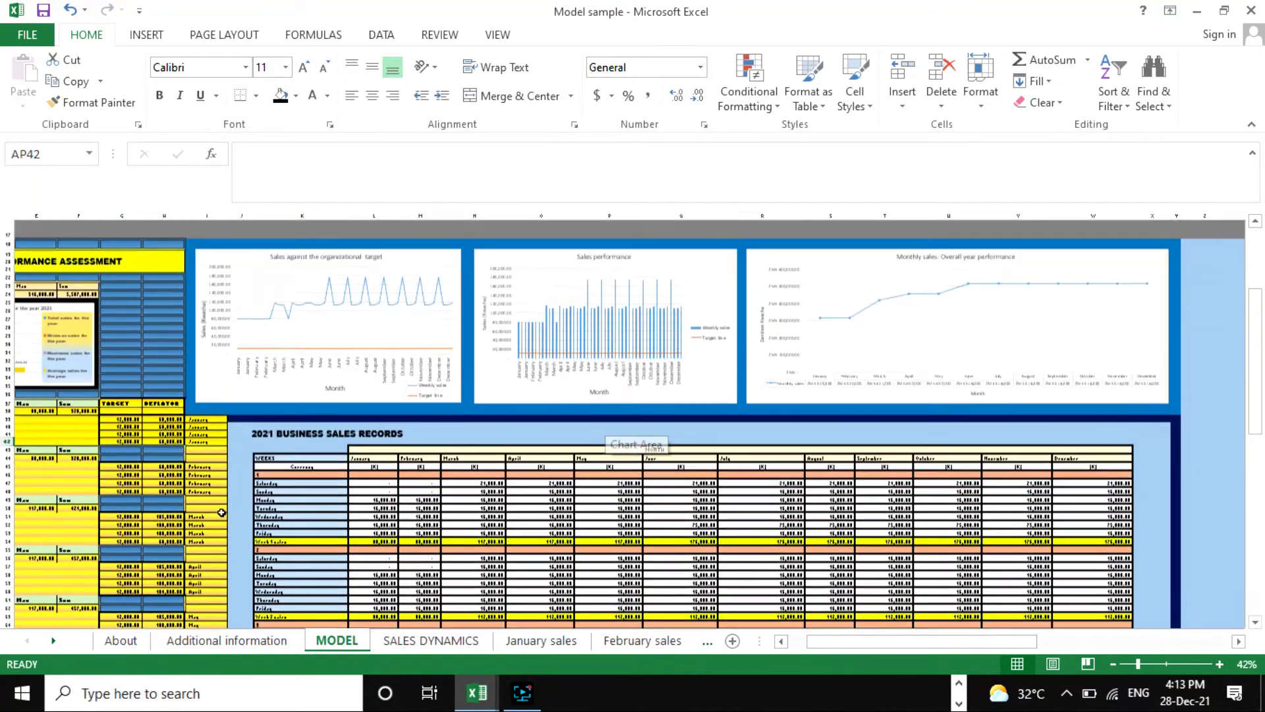
scroll(202, 510, "down", 4)
scroll(287, 367, "up", 18)
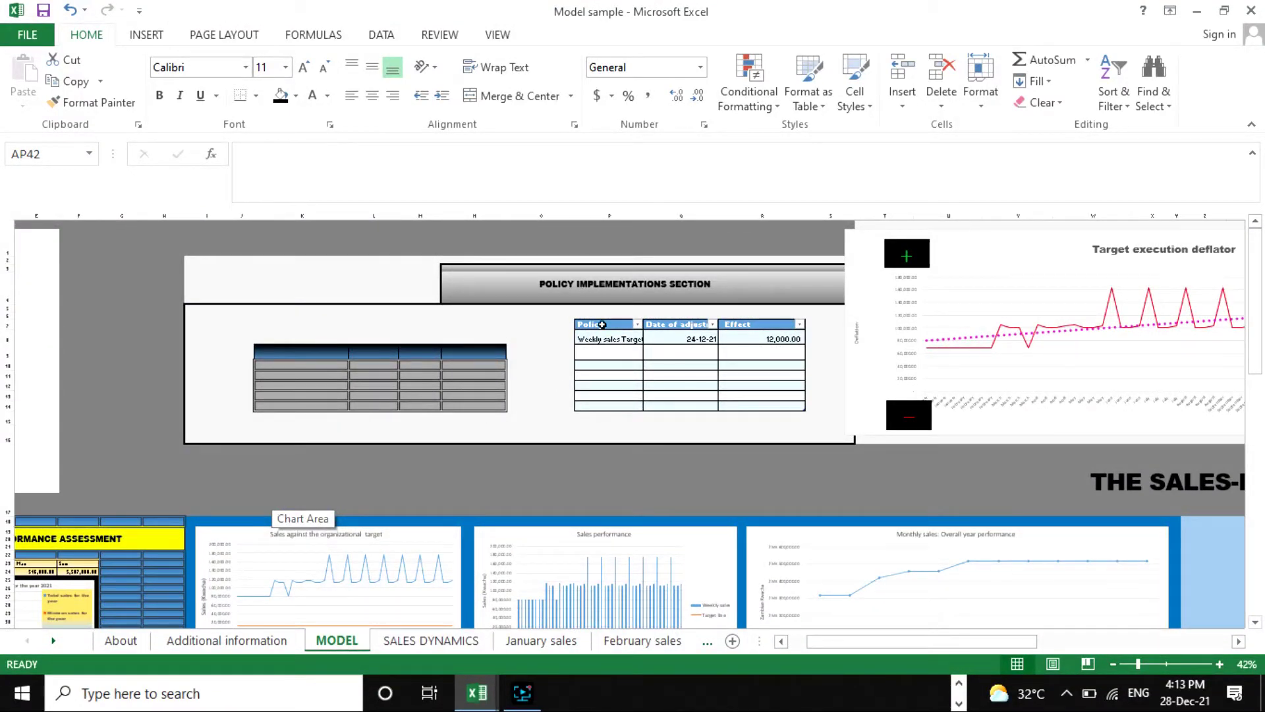
Inspect the Weekly sales Target policy and its Effect value in the Policy Implementations Section.
scroll(667, 350, "down", 3)
scroll(653, 316, "up", 3)
left_click(616, 342)
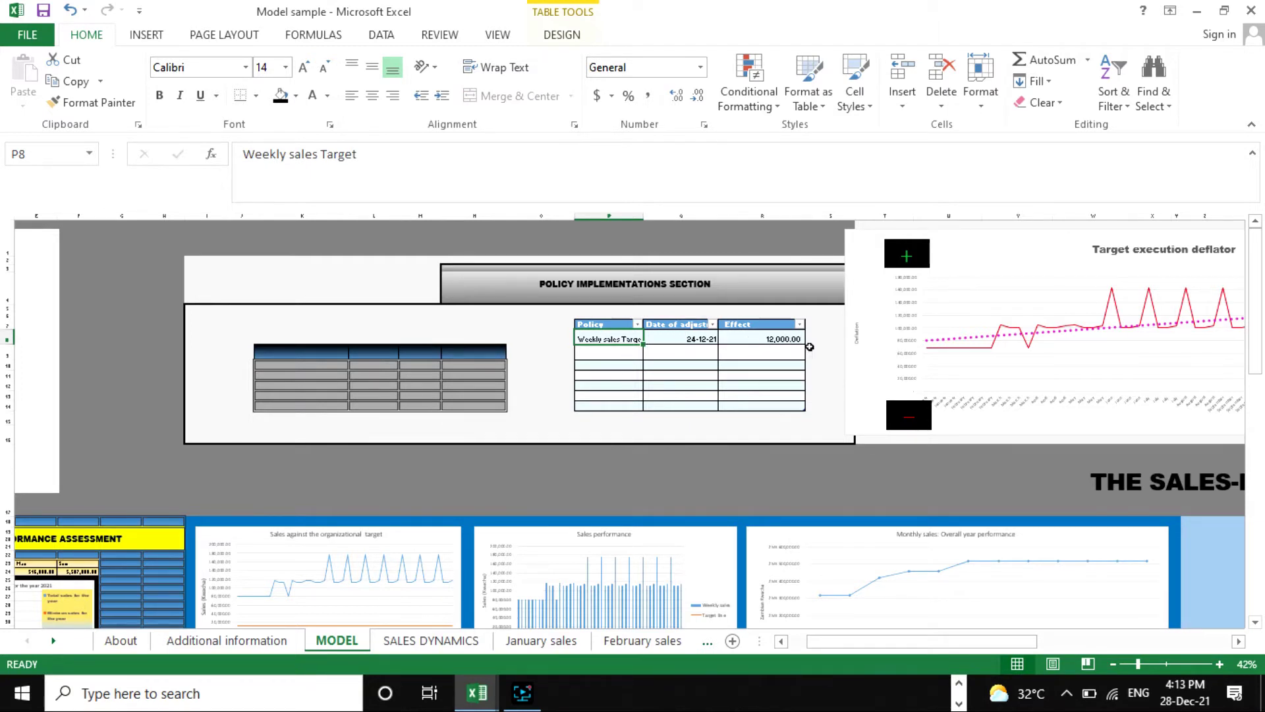
left_click(783, 340)
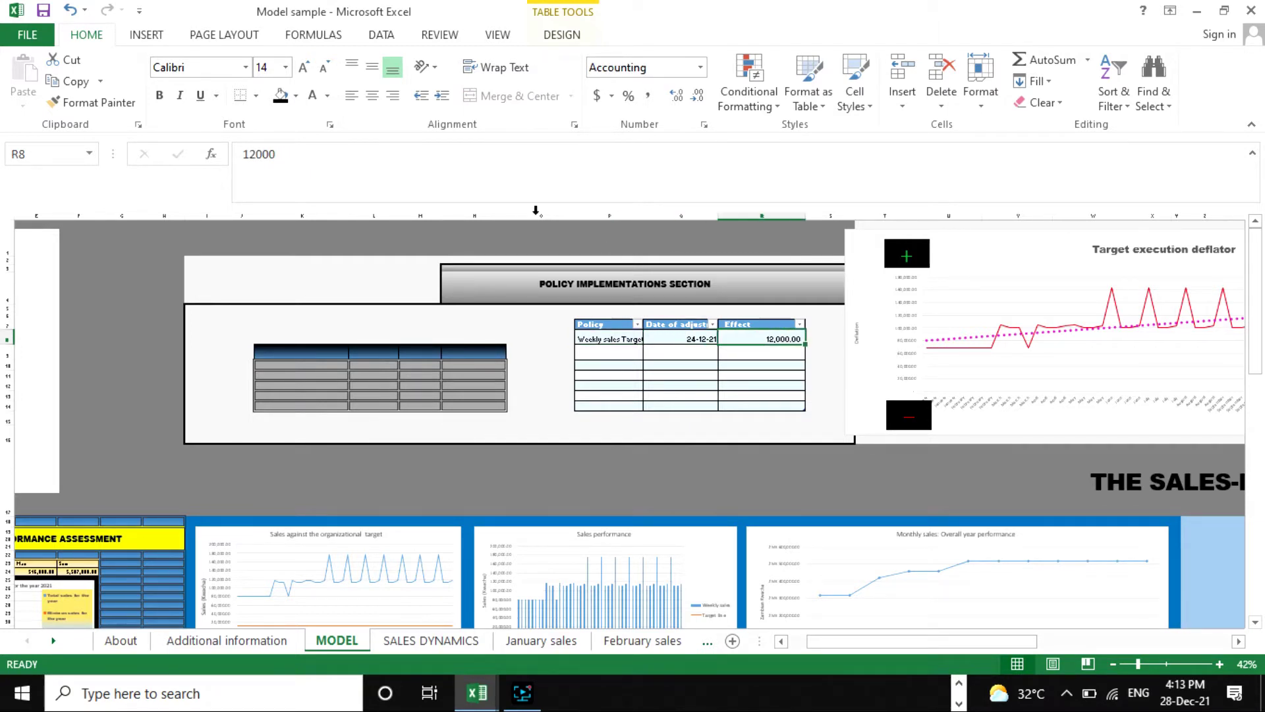
scroll(1048, 309, "down", 1)
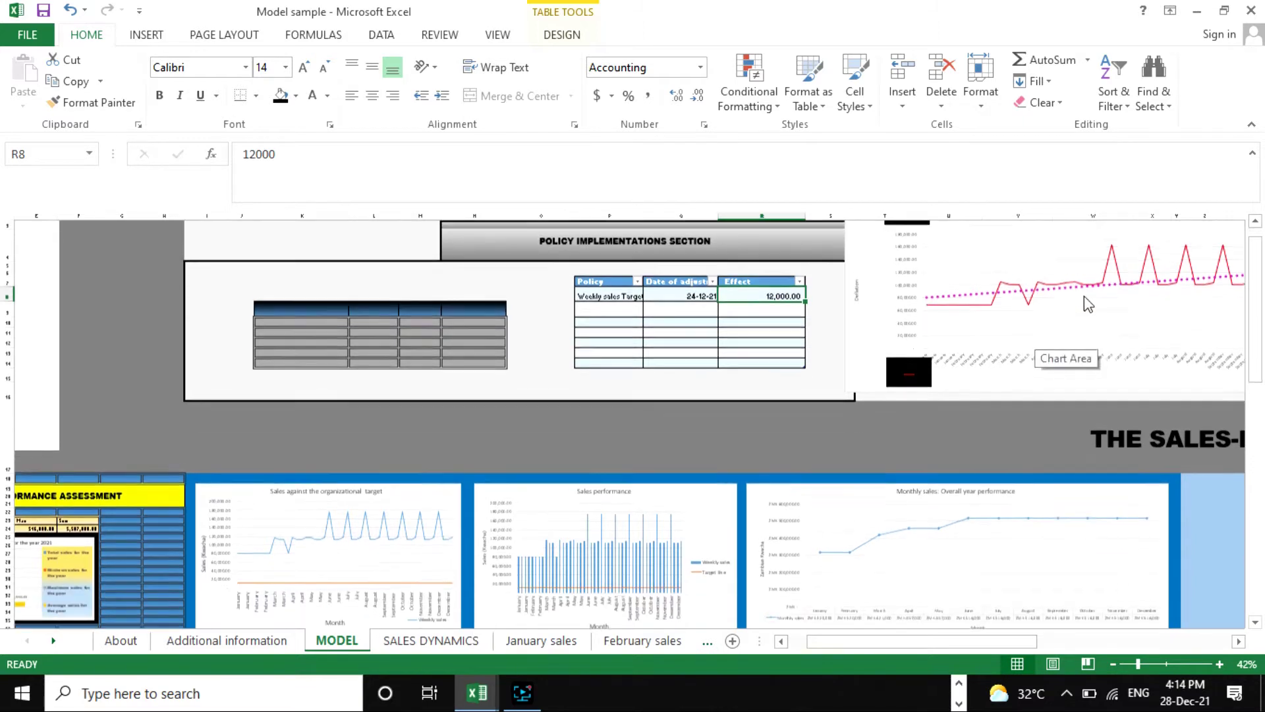
scroll(1094, 356, "up", 1)
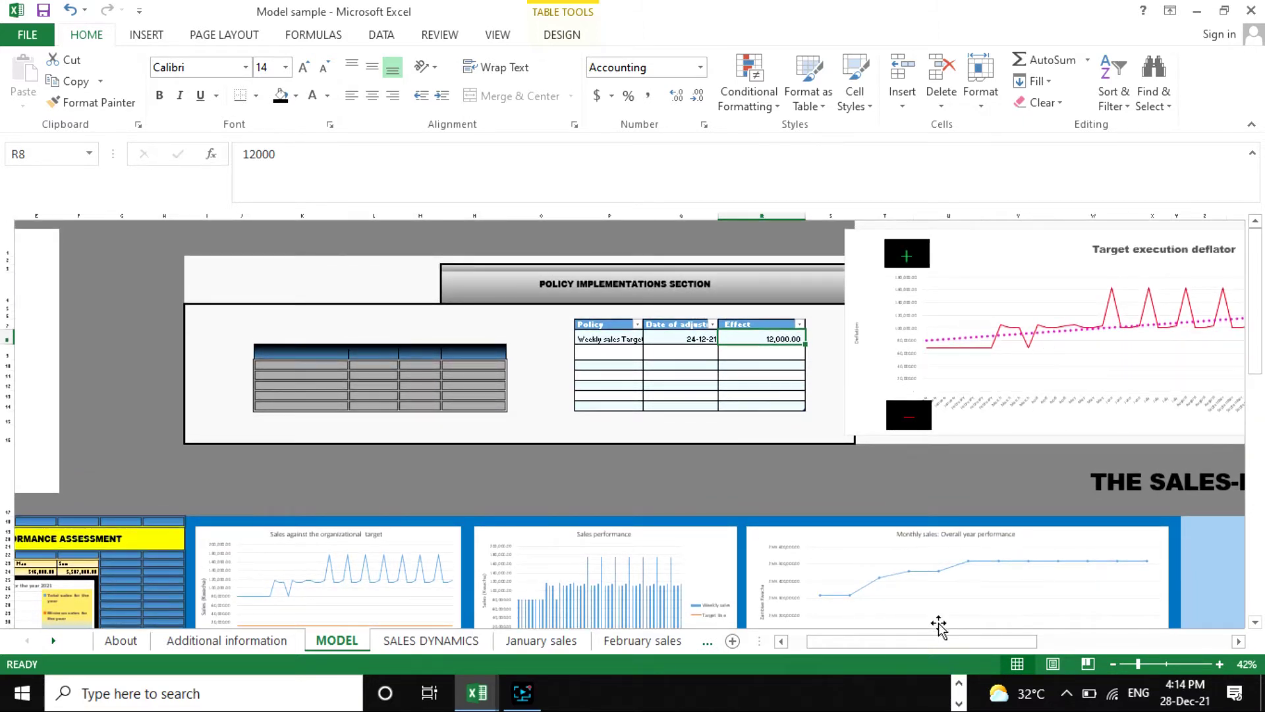
Examine the full Target execution deflator chart beside the policy table, including its legend.
left_click_drag(942, 642, 979, 640)
scroll(824, 338, "down", 4)
scroll(774, 335, "up", 4)
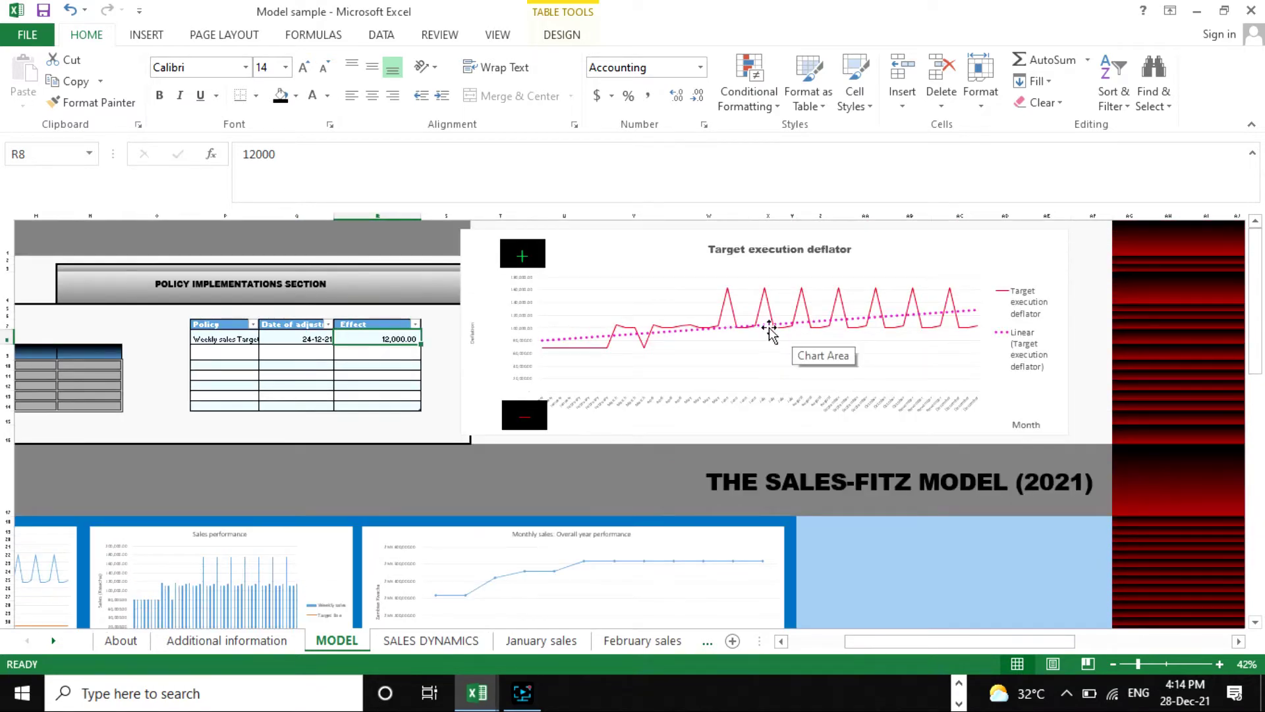
scroll(718, 363, "down", 3)
scroll(671, 396, "up", 3)
Examine the weekly targets and deflators, the sales-against-target chart and the business sales records.
left_click_drag(945, 642, 870, 639)
scroll(624, 350, "down", 5)
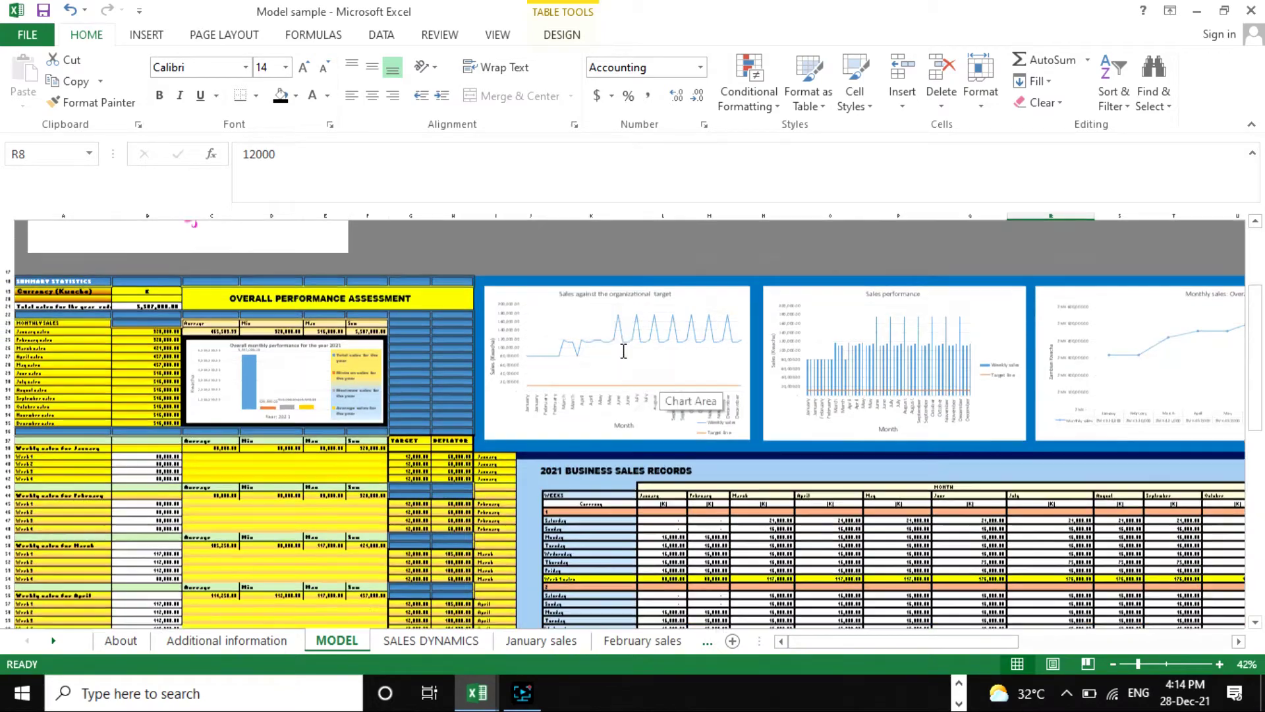
scroll(623, 351, "down", 4)
scroll(916, 348, "up", 6)
scroll(916, 348, "up", 2)
scroll(884, 340, "down", 5)
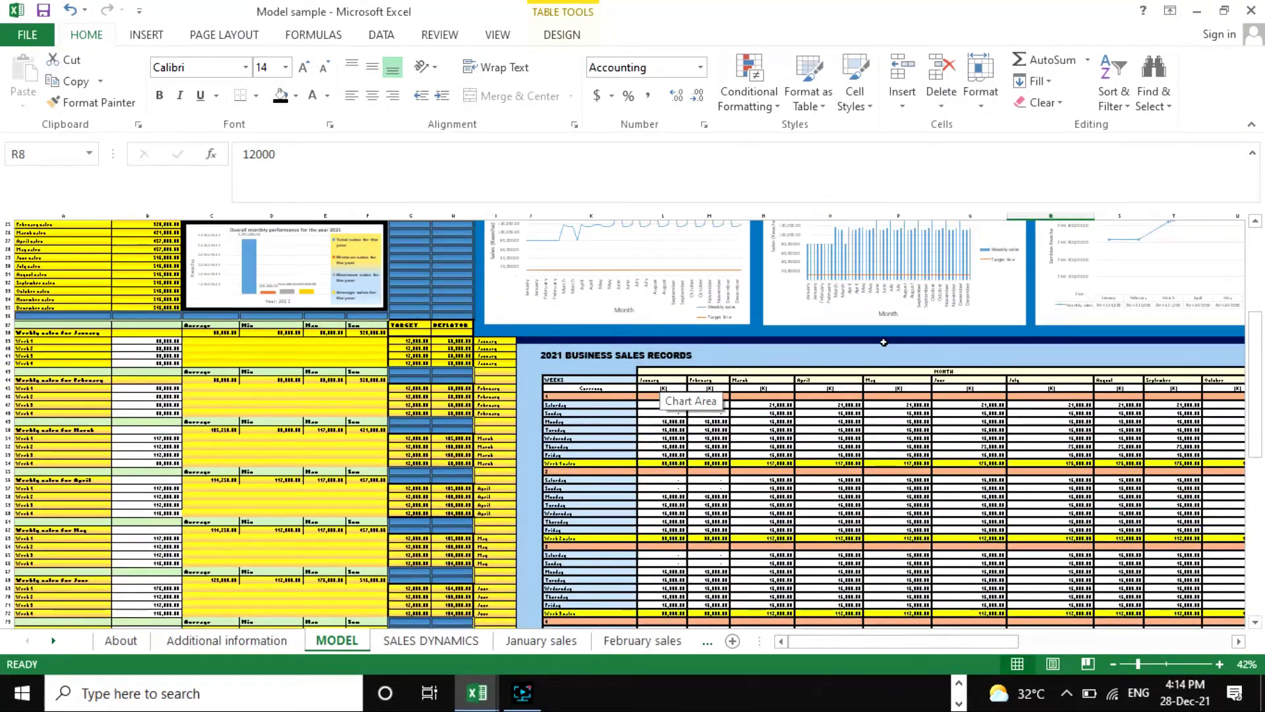
scroll(883, 342, "up", 4)
scroll(951, 510, "down", 3)
scroll(956, 495, "up", 6)
Compare the Weekly sales Target policy's Effect cell R8 with the curve and trendline of the Target execution deflator chart.
left_click_drag(934, 651, 982, 651)
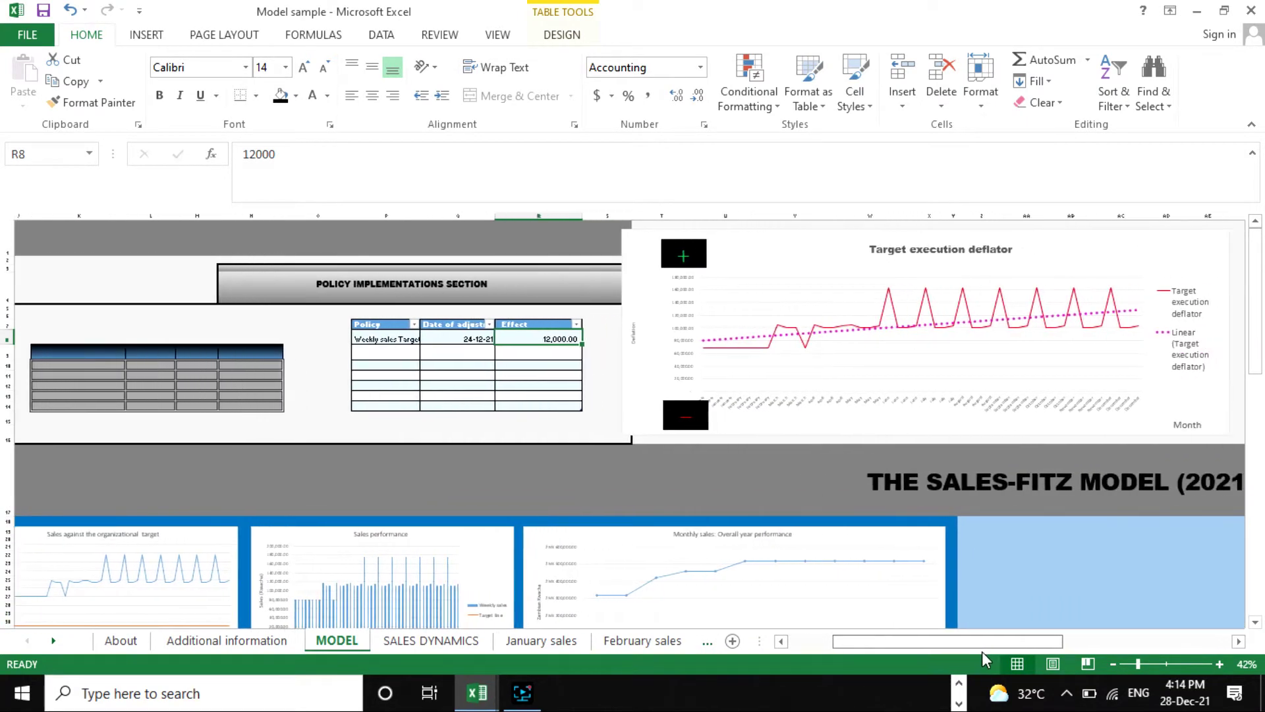
left_click(541, 360)
left_click(552, 337)
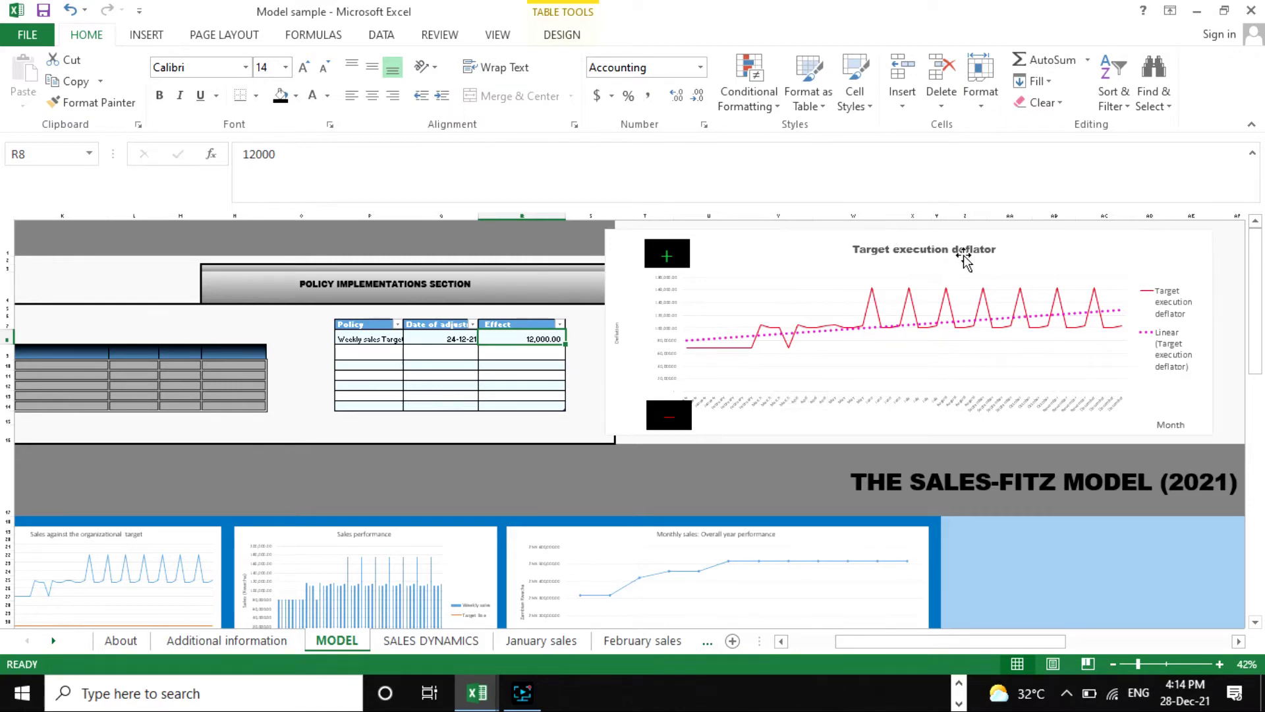
scroll(953, 349, "down", 1)
scroll(969, 341, "up", 1)
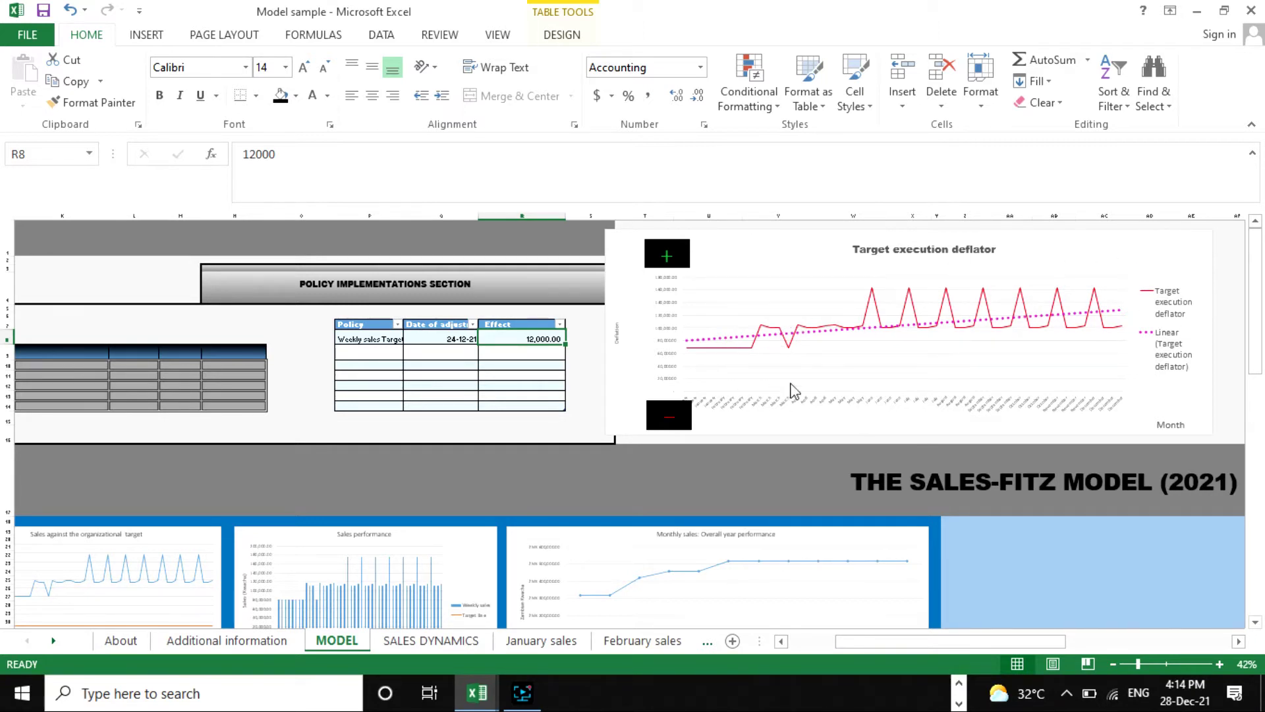
scroll(977, 340, "down", 3)
scroll(992, 321, "up", 3)
scroll(843, 537, "down", 3)
scroll(988, 367, "up", 3)
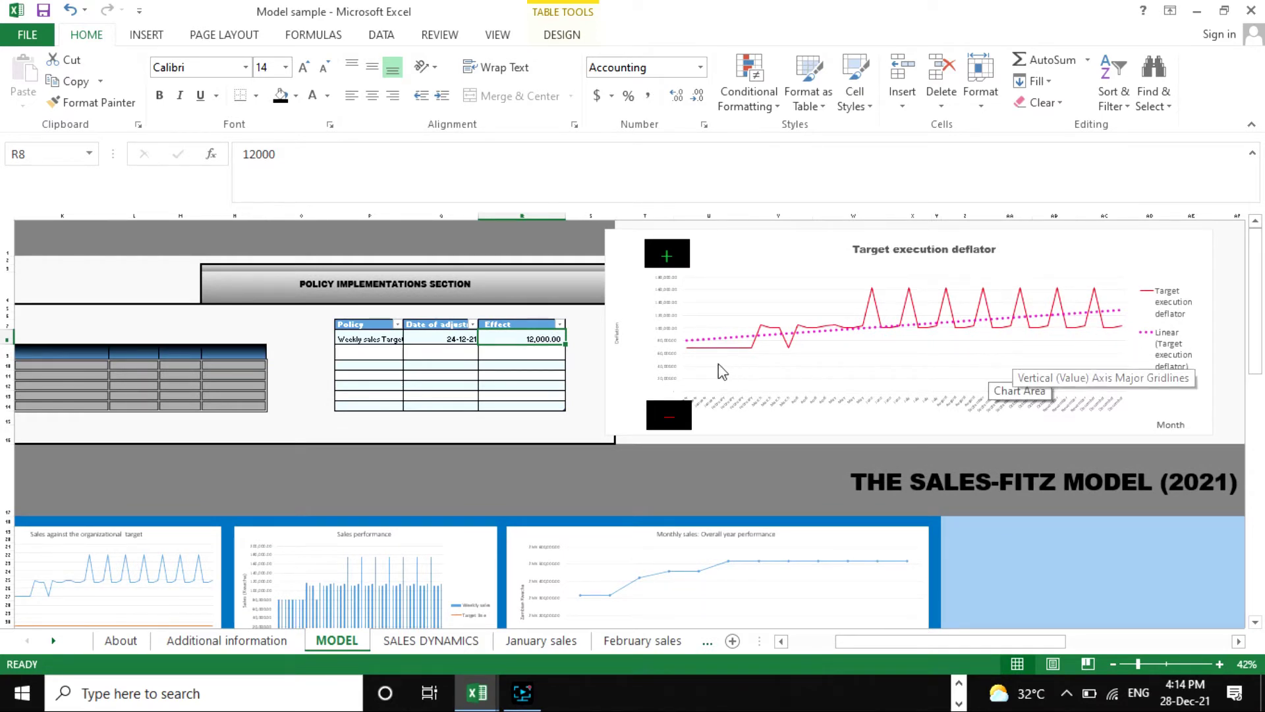
left_click(540, 352)
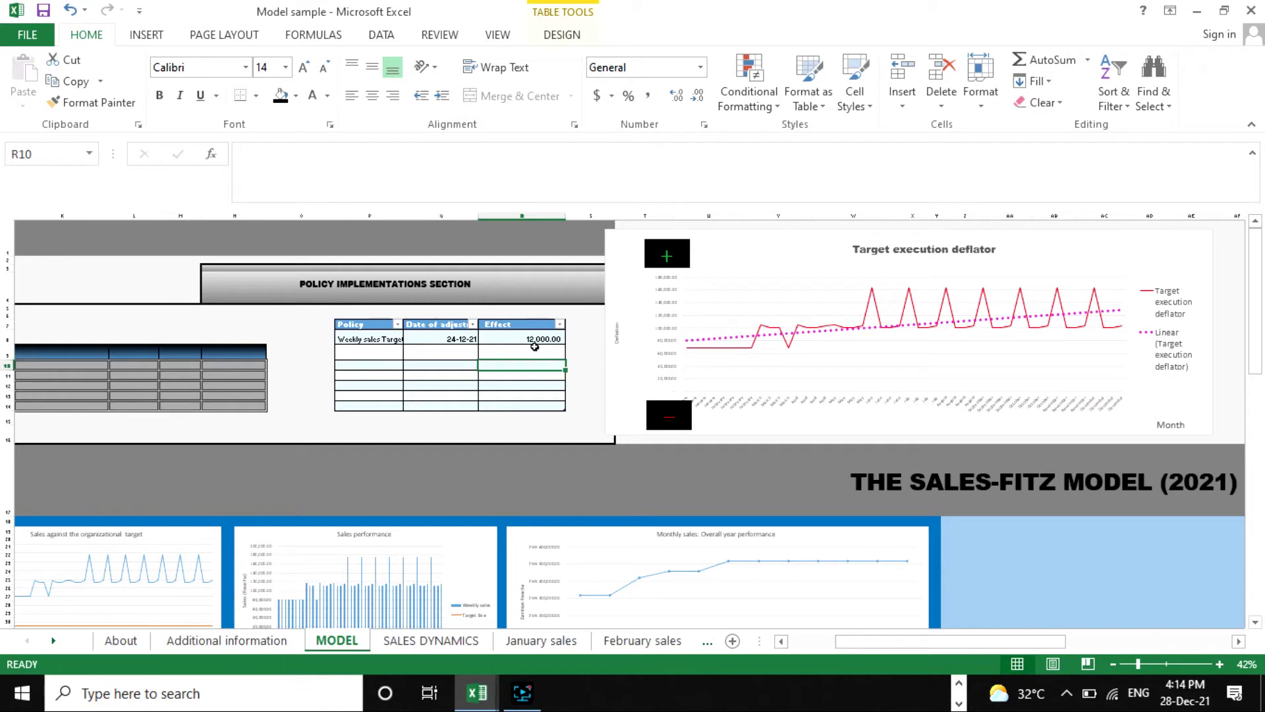
left_click(557, 341)
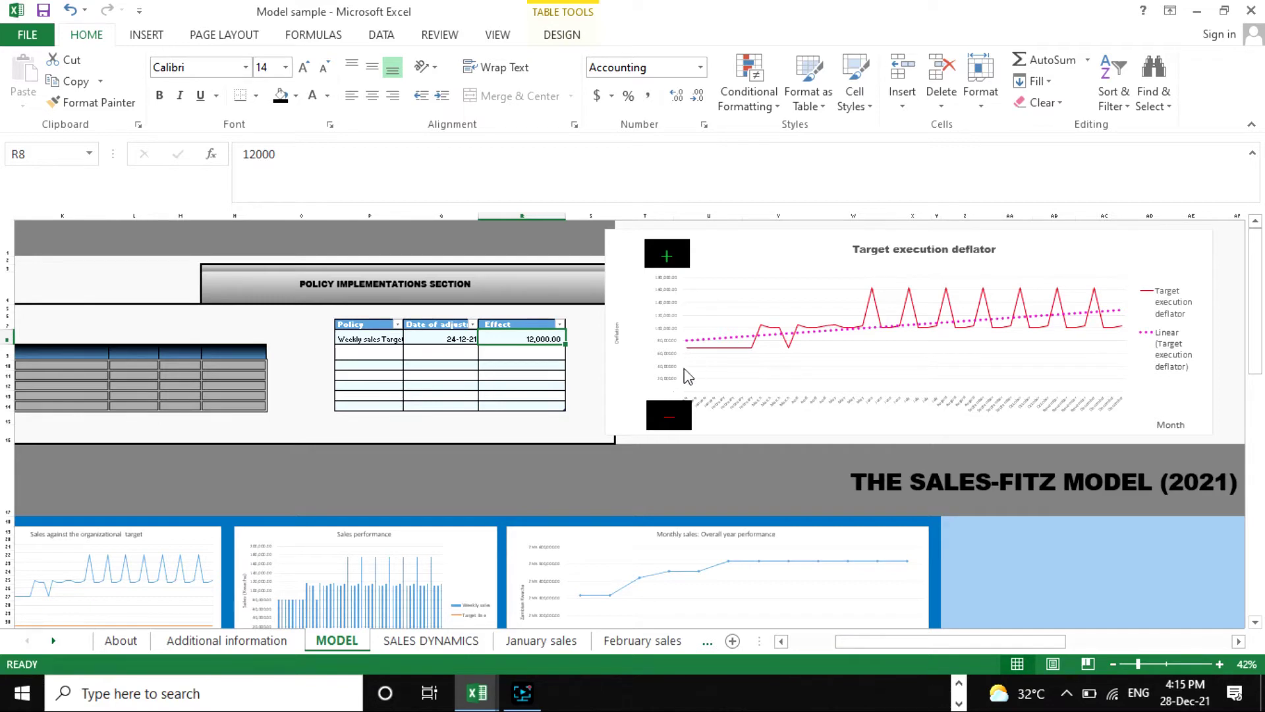
Enlarge the Target execution deflator chart to examine its monthly curve and trendline, finishing at 68% zoom.
left_click(1152, 662)
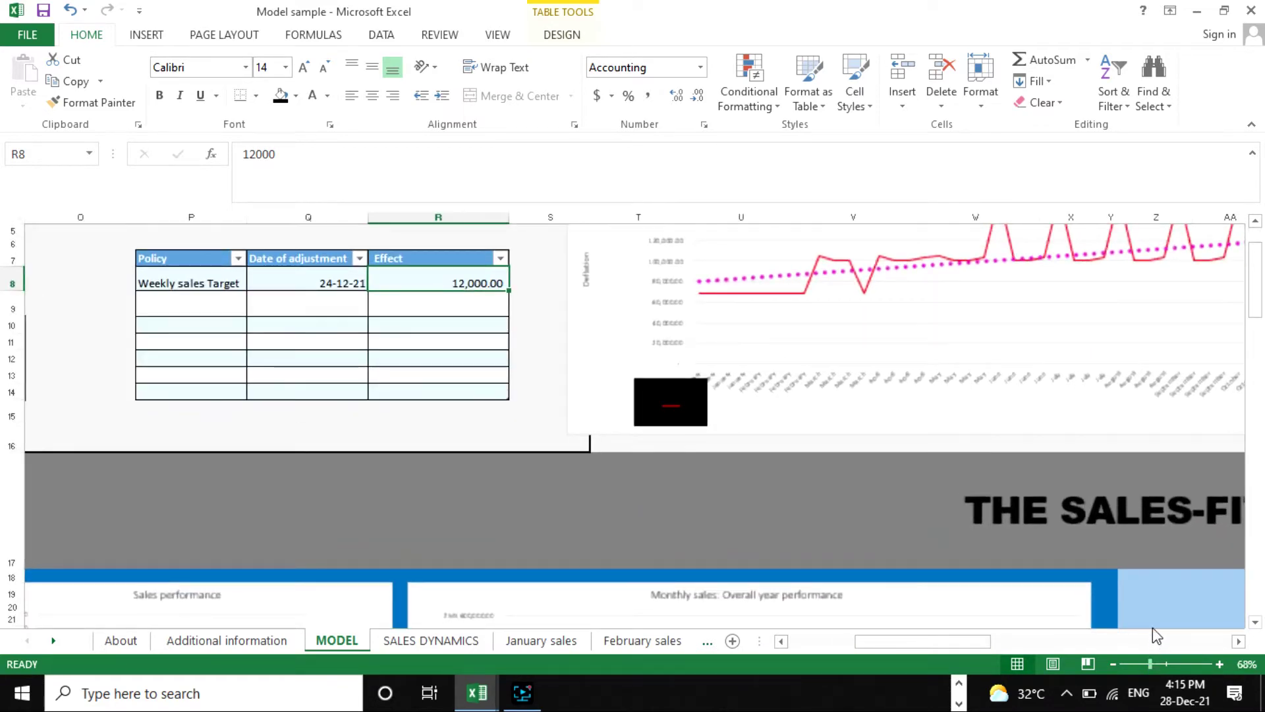
left_click_drag(1154, 666, 1162, 662)
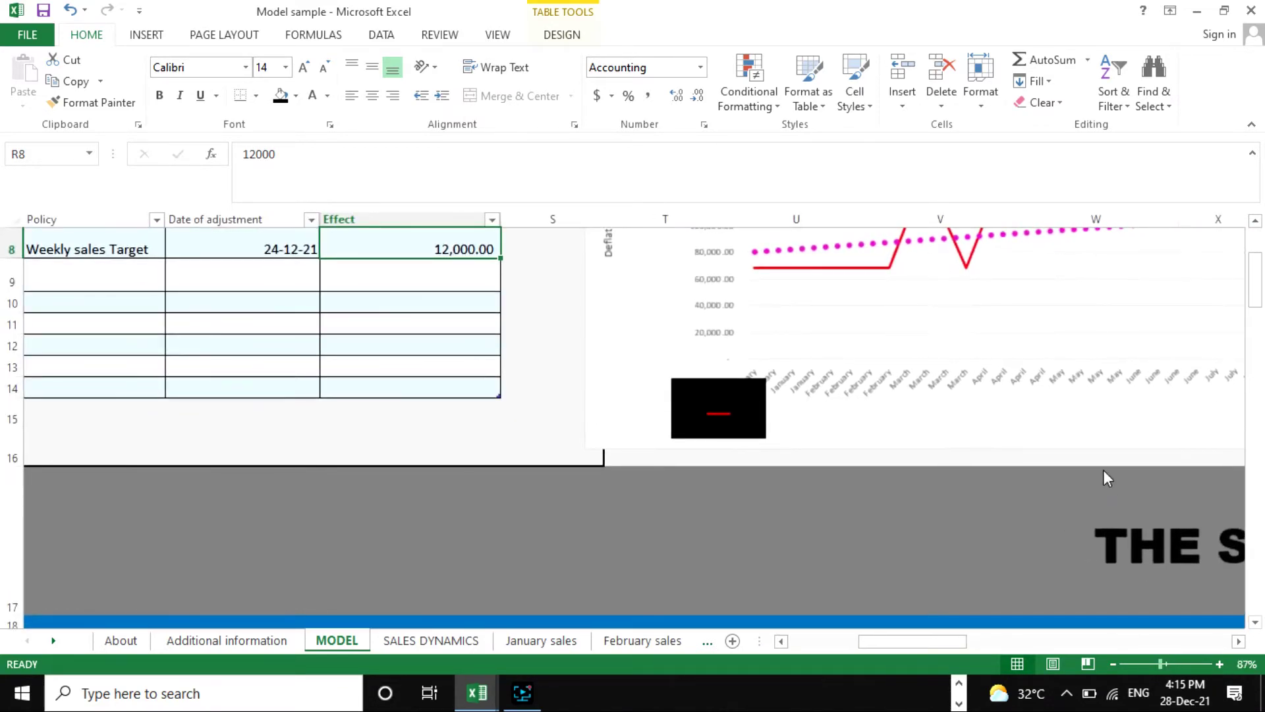
scroll(1103, 469, "up", 2)
scroll(1100, 471, "down", 3)
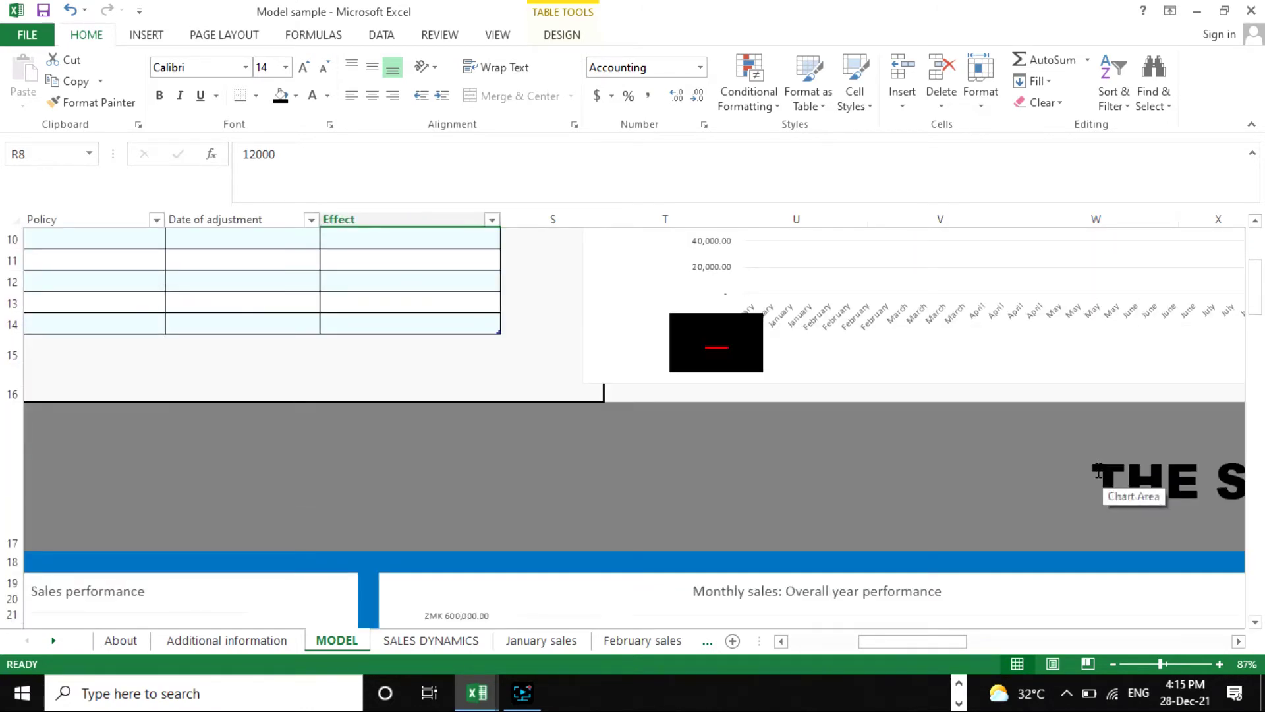
scroll(1143, 489, "up", 3)
left_click_drag(891, 644, 899, 648)
scroll(667, 461, "down", 1)
scroll(654, 468, "up", 1)
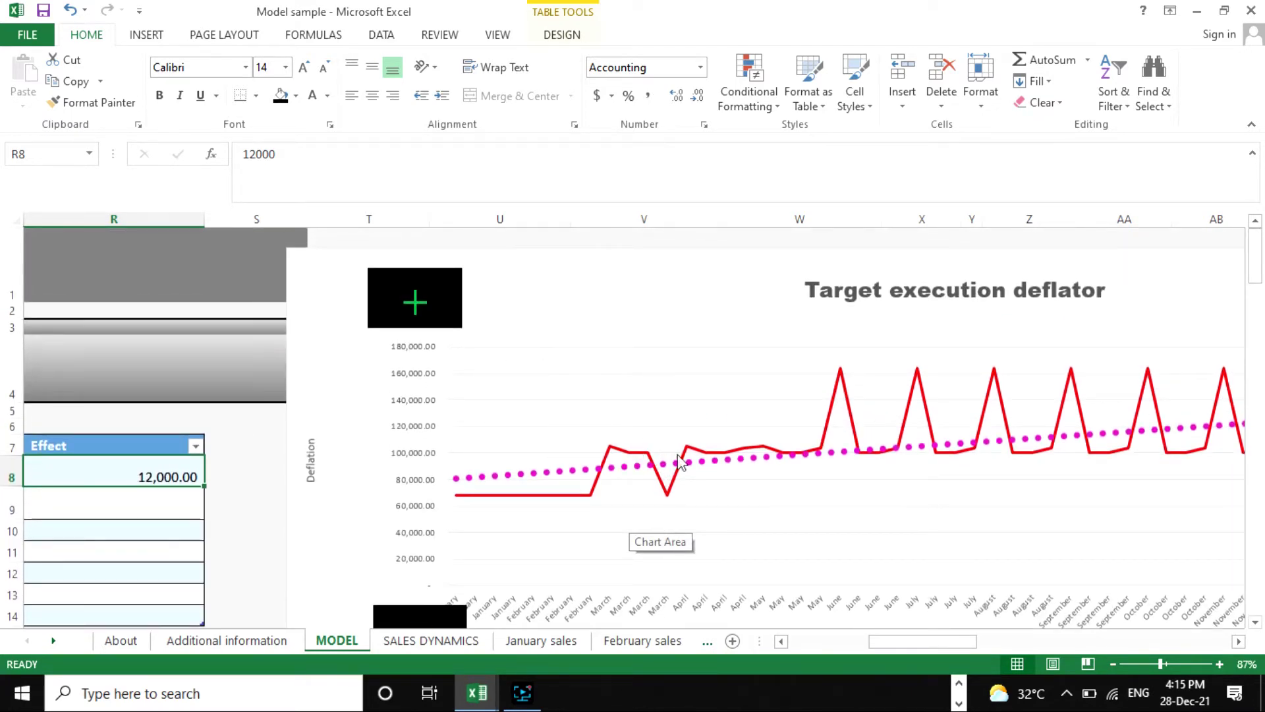
scroll(819, 459, "down", 3)
scroll(824, 457, "up", 3)
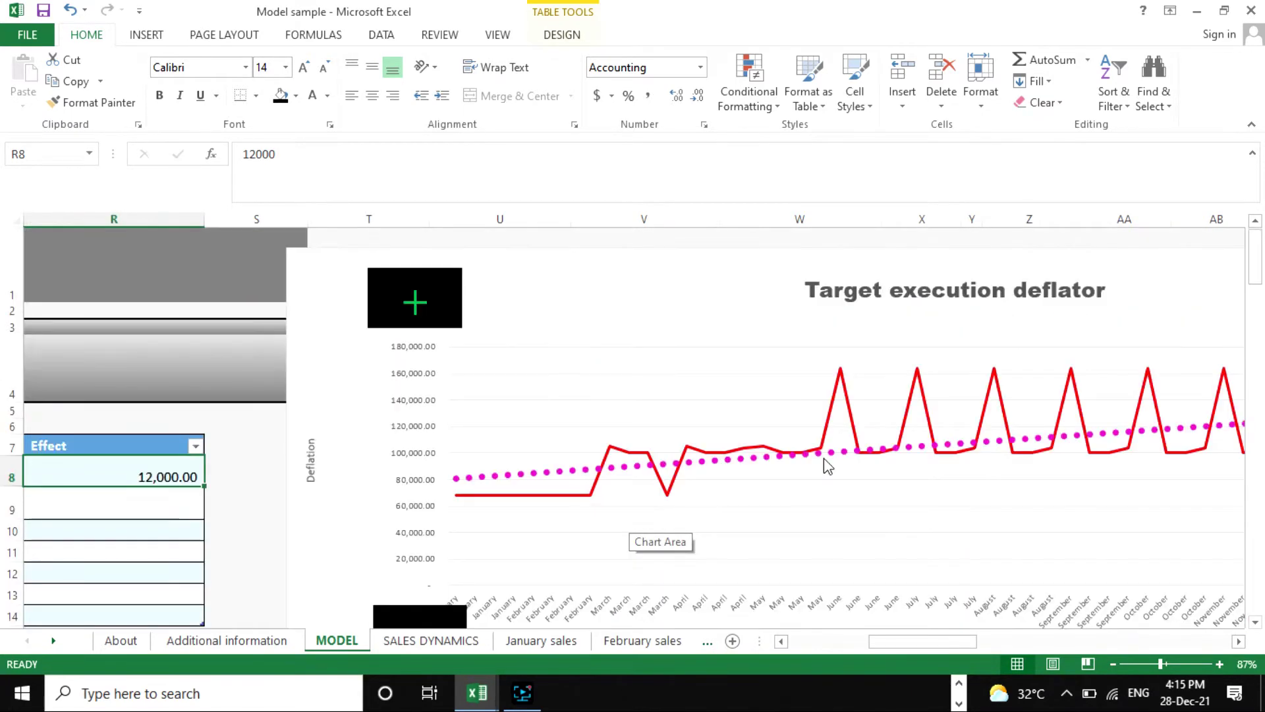
left_click(1149, 662)
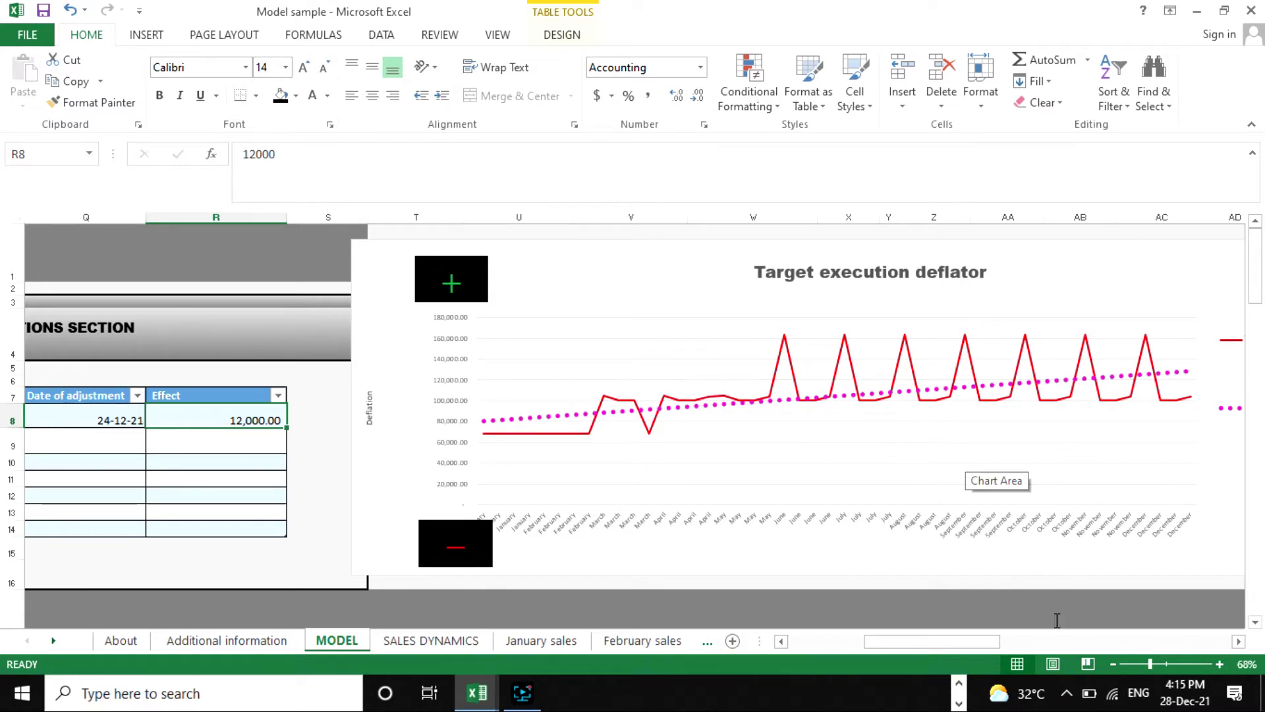
Examine the Target execution deflator chart with its legend, the policy table and the overall-year monthly sales chart.
left_click_drag(989, 645, 995, 646)
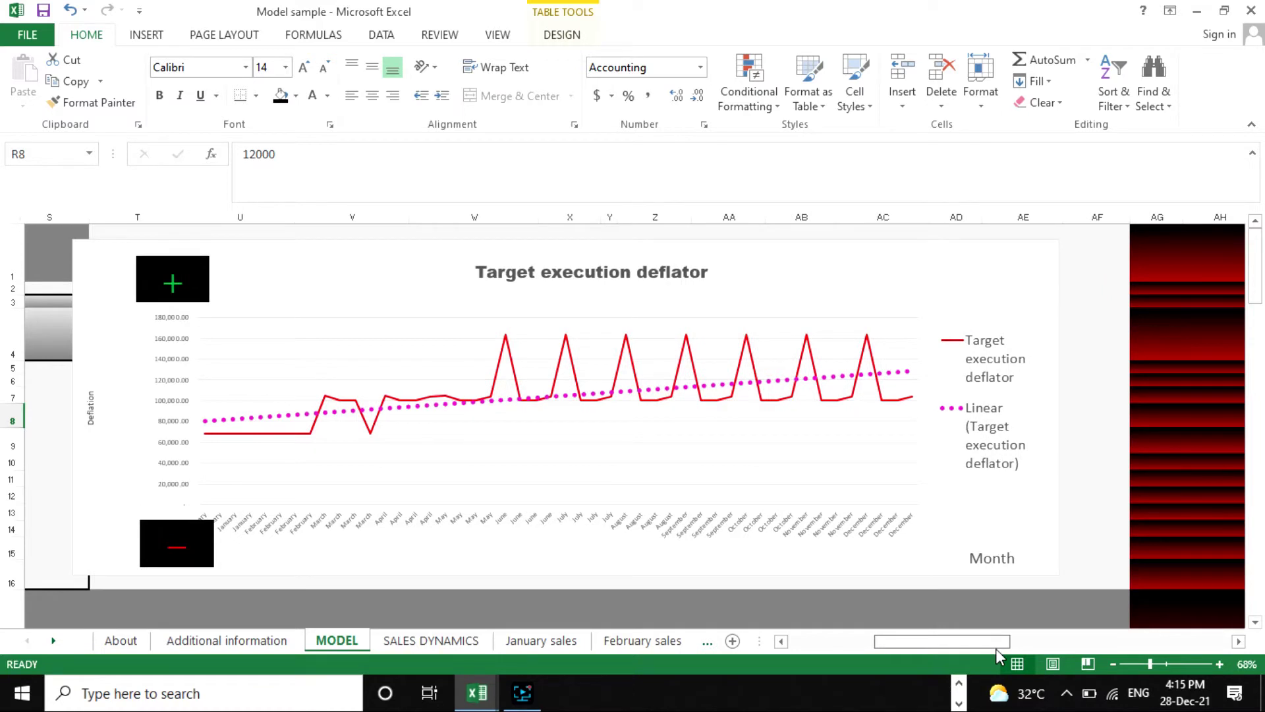
mouse_move(995, 647)
left_mouse_down()
mouse_move(982, 642)
mouse_move(1008, 642)
mouse_move(993, 642)
left_mouse_up()
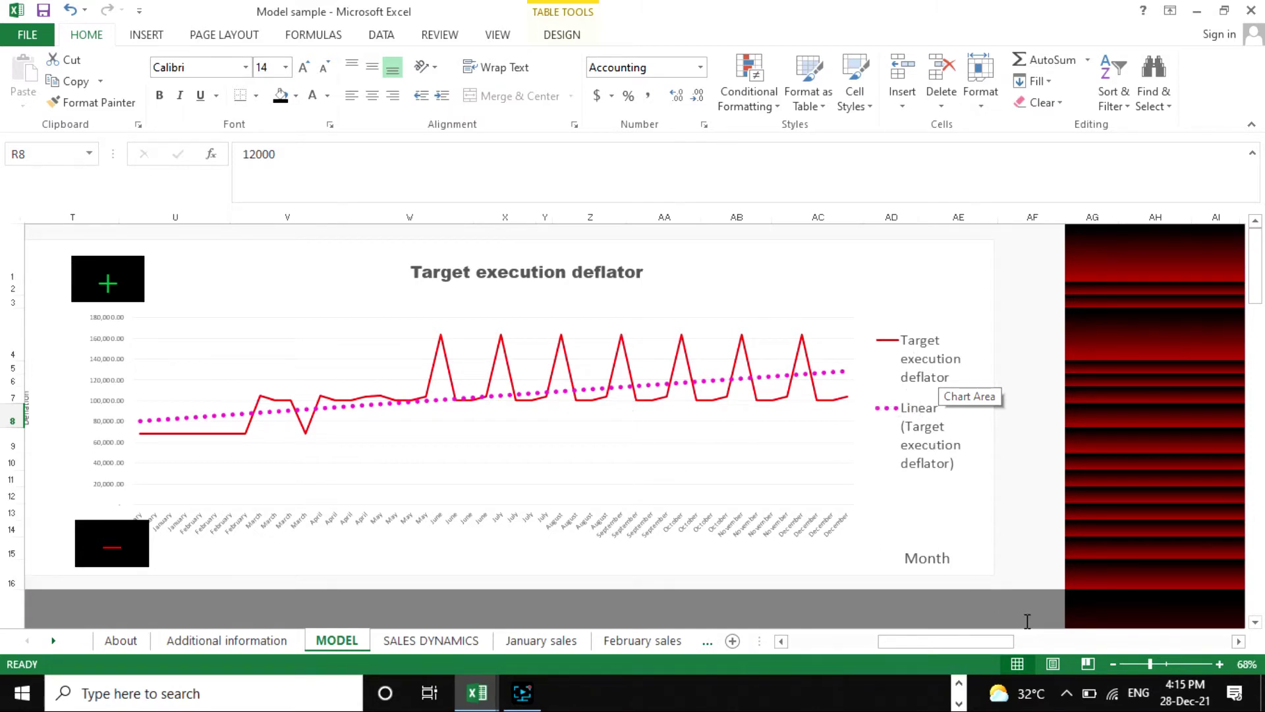
mouse_move(978, 646)
left_mouse_down()
mouse_move(938, 643)
mouse_move(954, 648)
left_mouse_up()
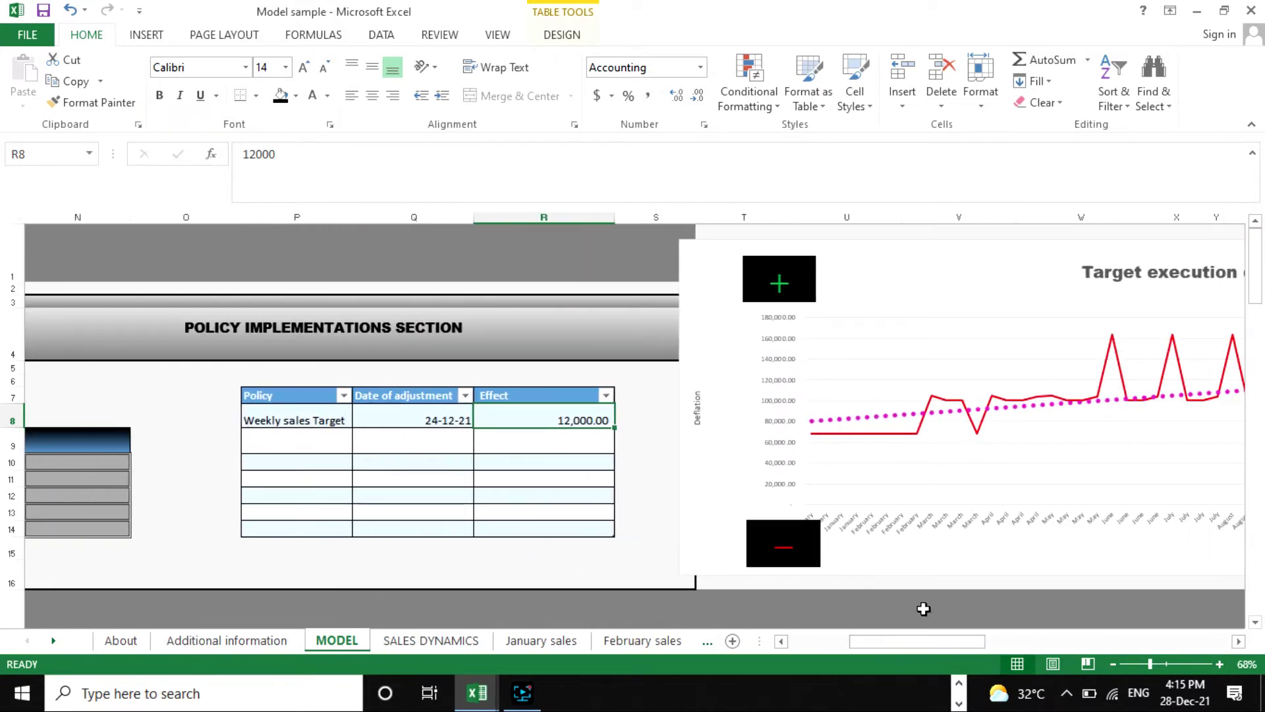
scroll(997, 576, "down", 6)
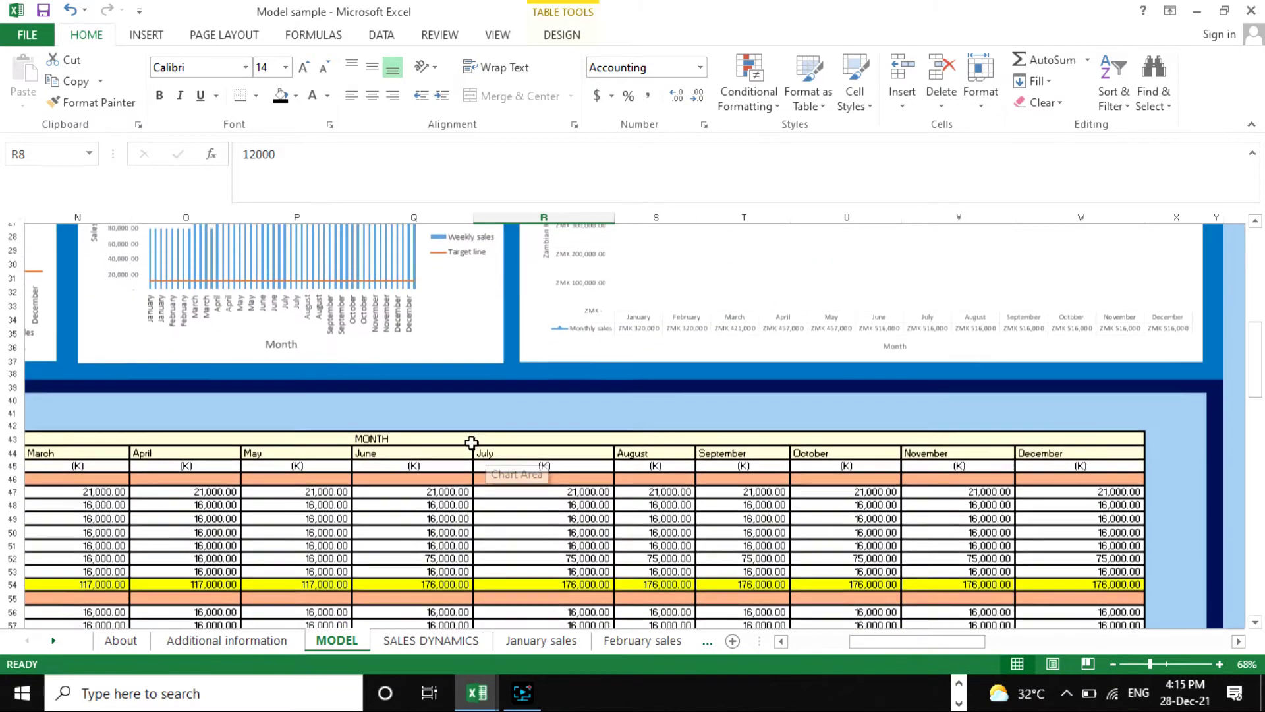
scroll(914, 567, "up", 3)
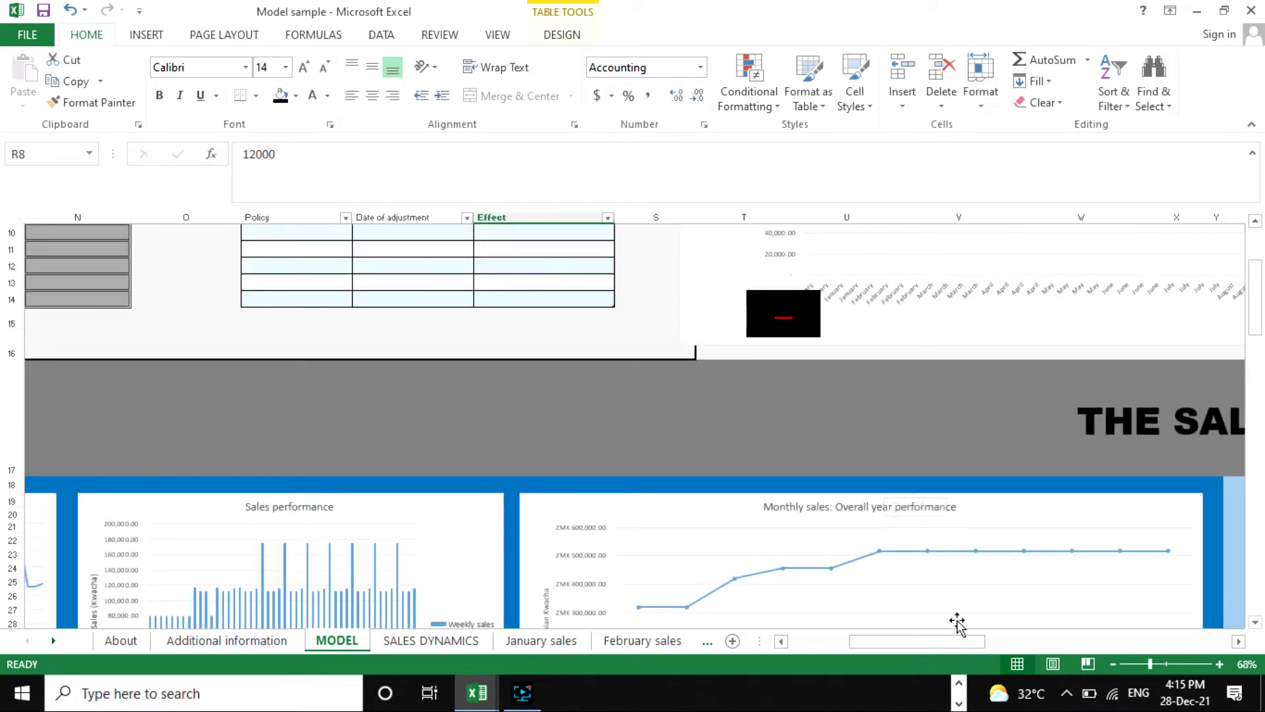
scroll(880, 582, "down", 2)
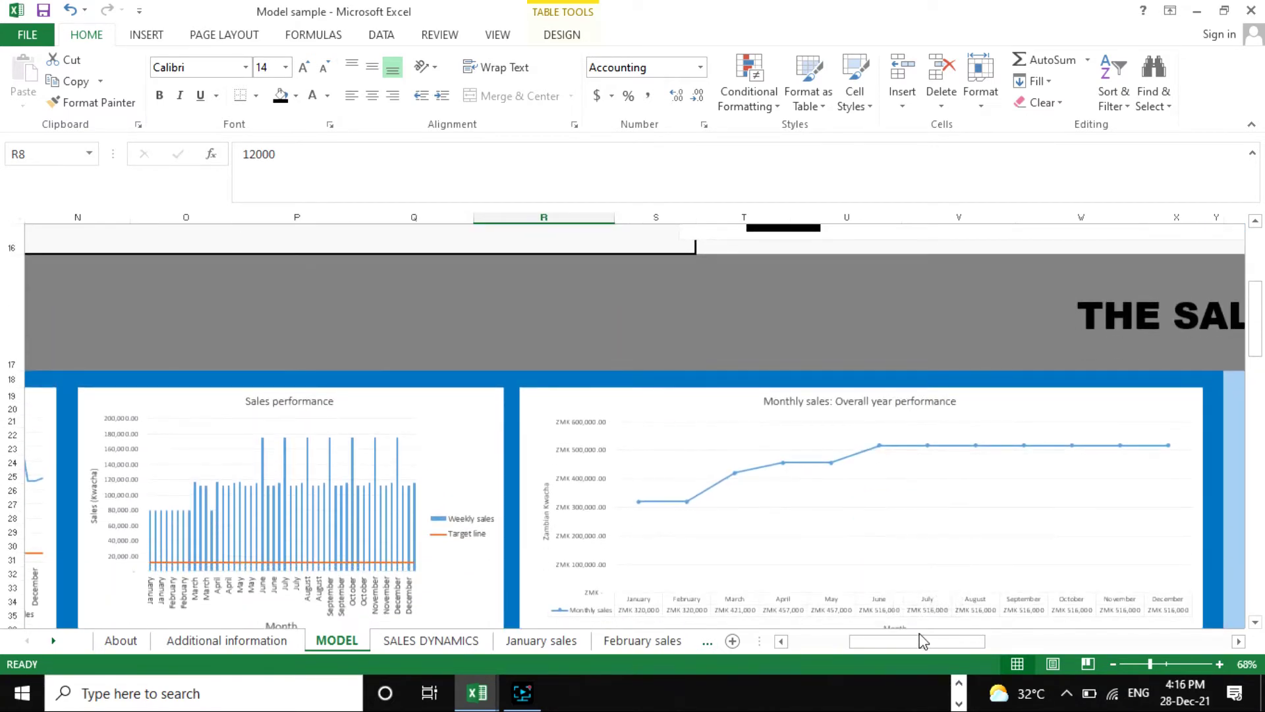
Compare weekly sales with the target line in the Sales against the organizational target and Sales performance charts.
left_click_drag(909, 646, 898, 641)
scroll(784, 484, "down", 2)
scroll(797, 481, "up", 2)
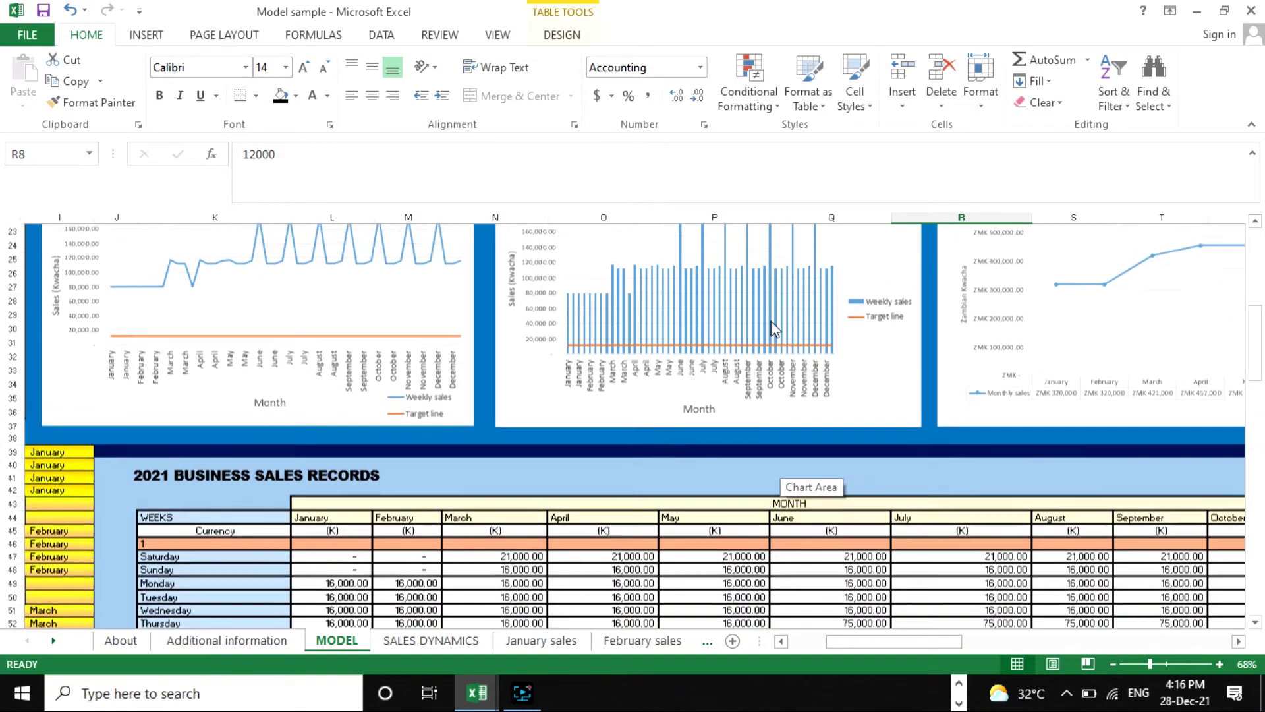
scroll(725, 405, "down", 2)
scroll(732, 405, "up", 2)
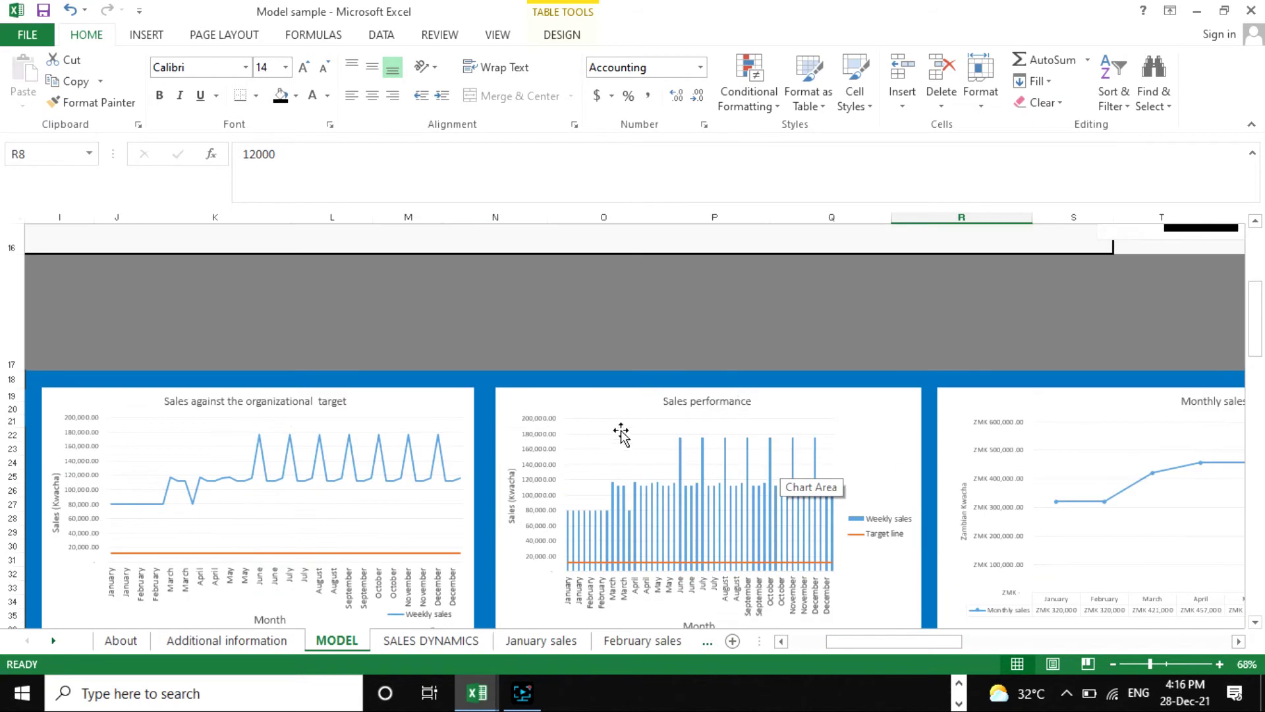
scroll(632, 435, "down", 2)
scroll(823, 353, "up", 3)
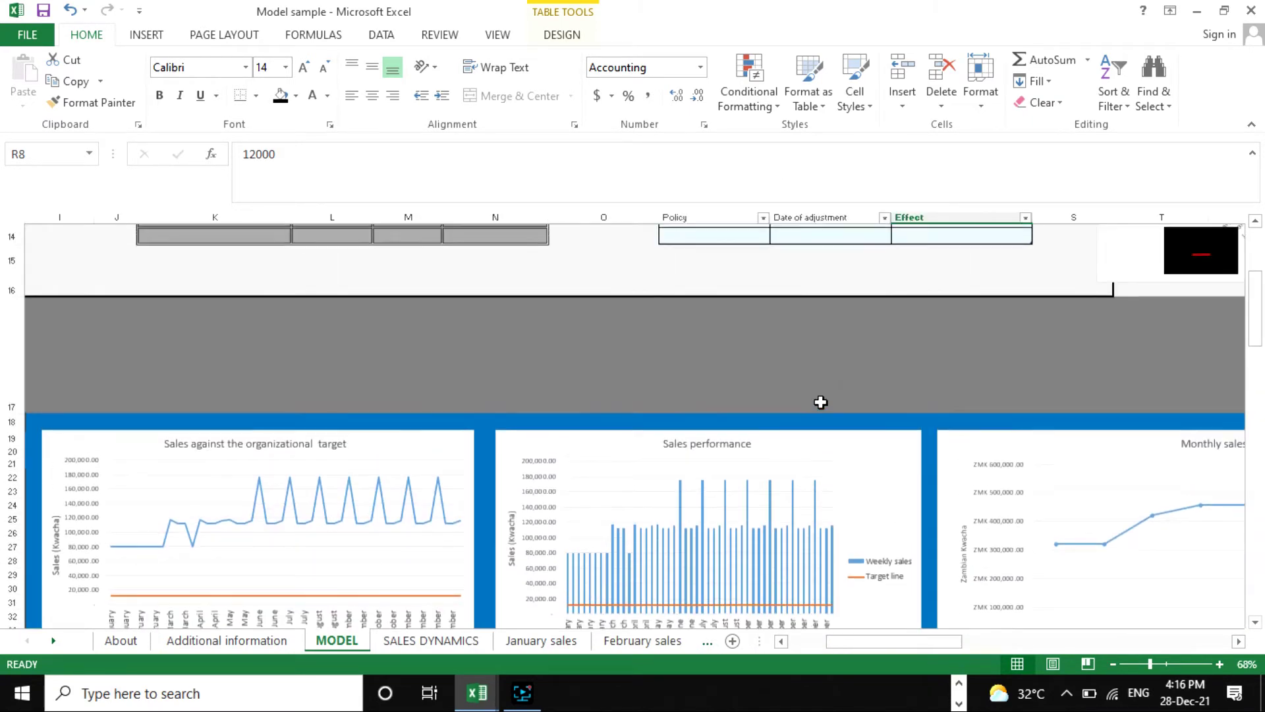
scroll(798, 493, "down", 2)
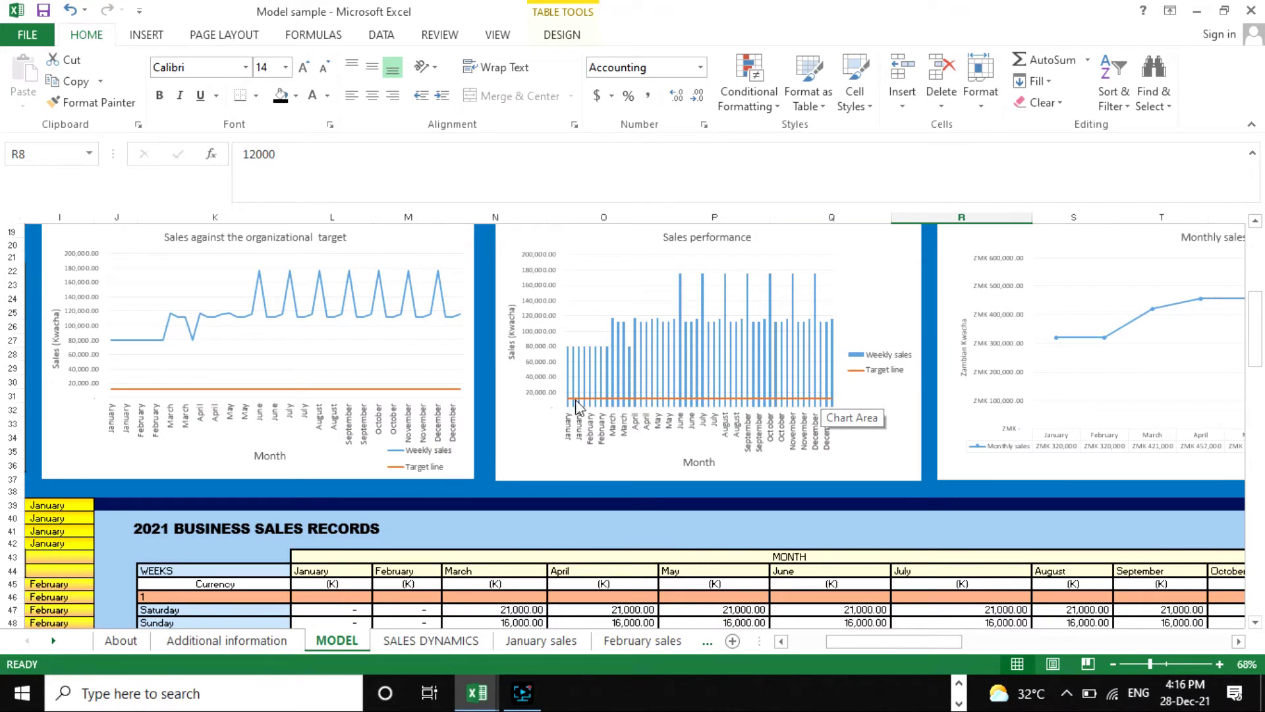
scroll(850, 441, "up", 4)
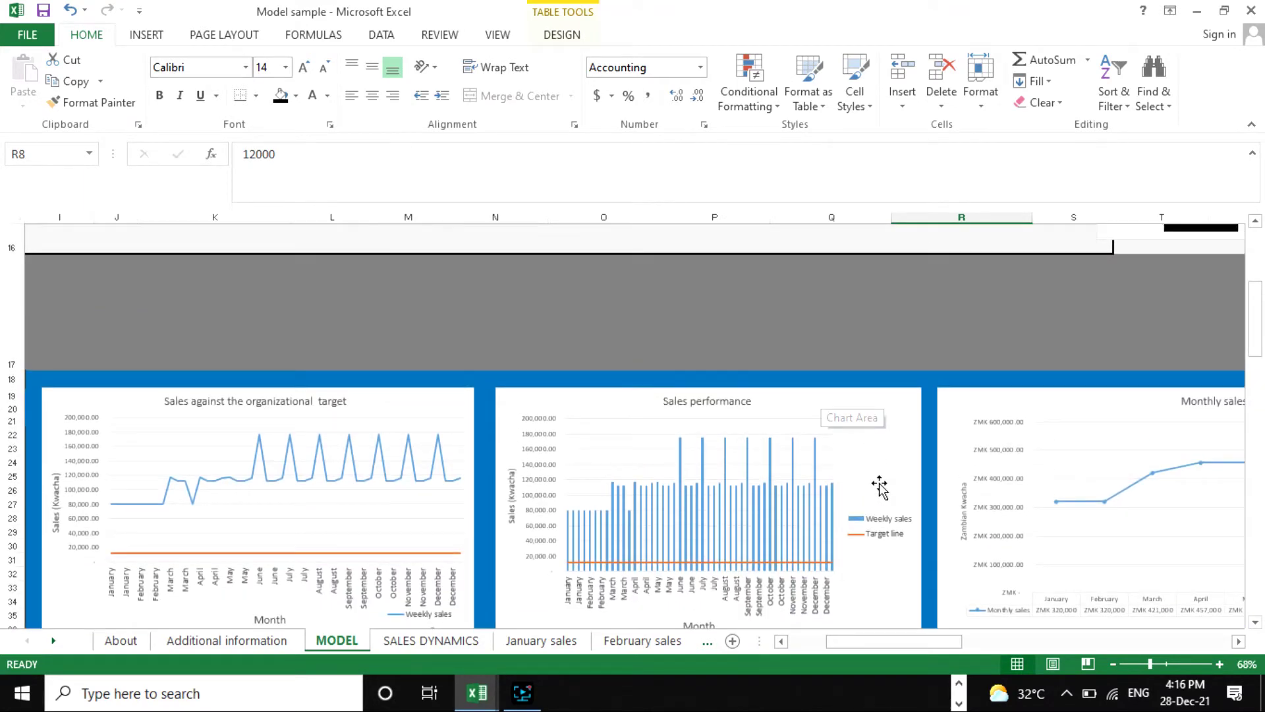
scroll(692, 508, "down", 4)
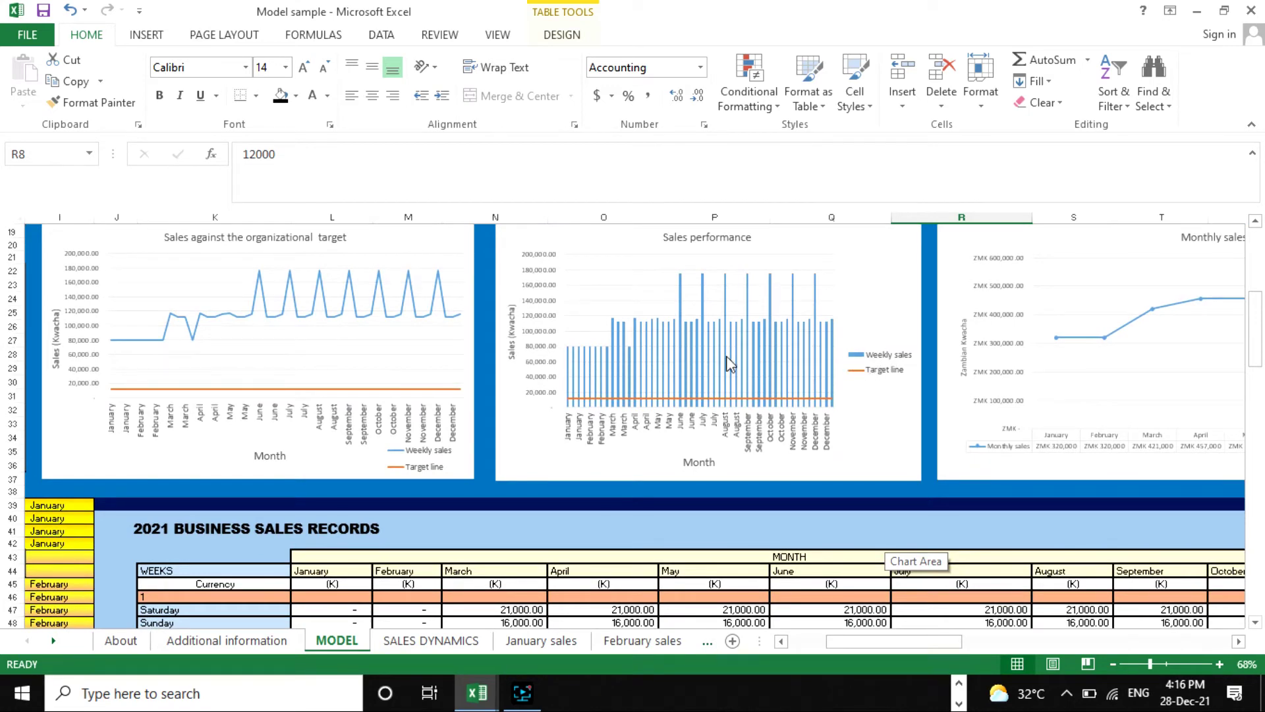
scroll(725, 361, "up", 4)
scroll(712, 402, "down", 4)
scroll(823, 382, "up", 4)
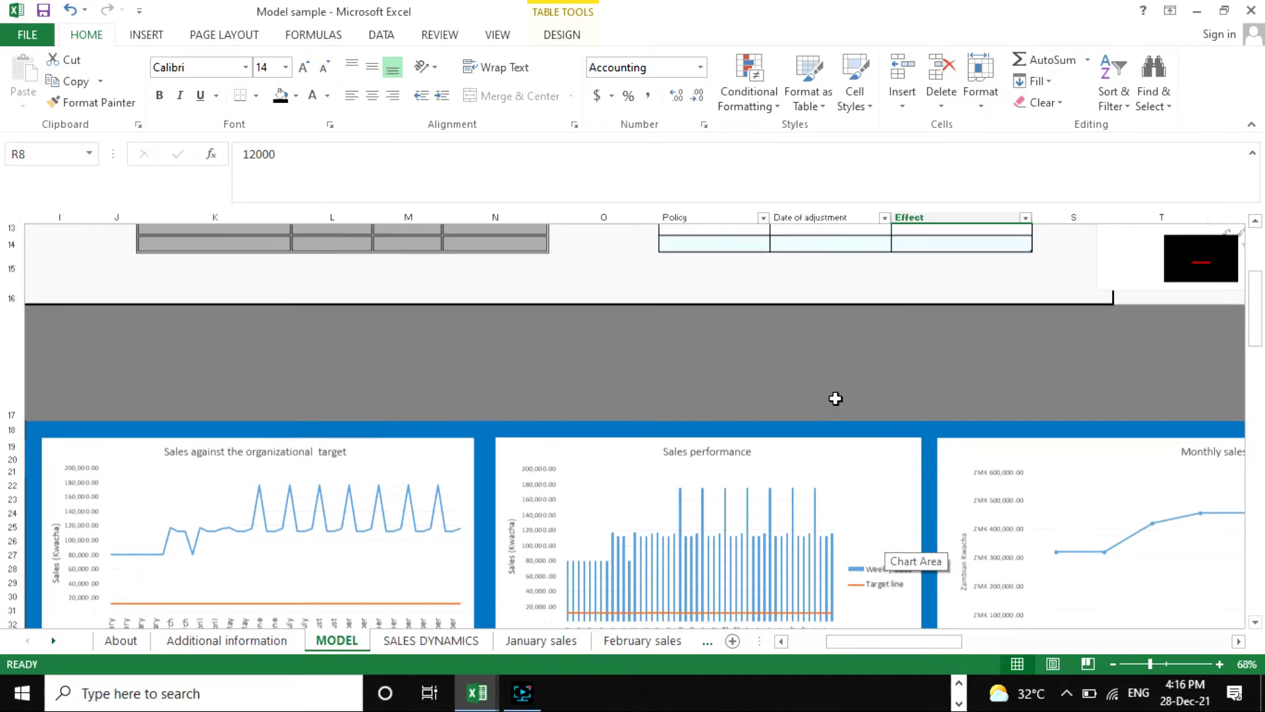
scroll(799, 432, "down", 1)
scroll(692, 422, "down", 3)
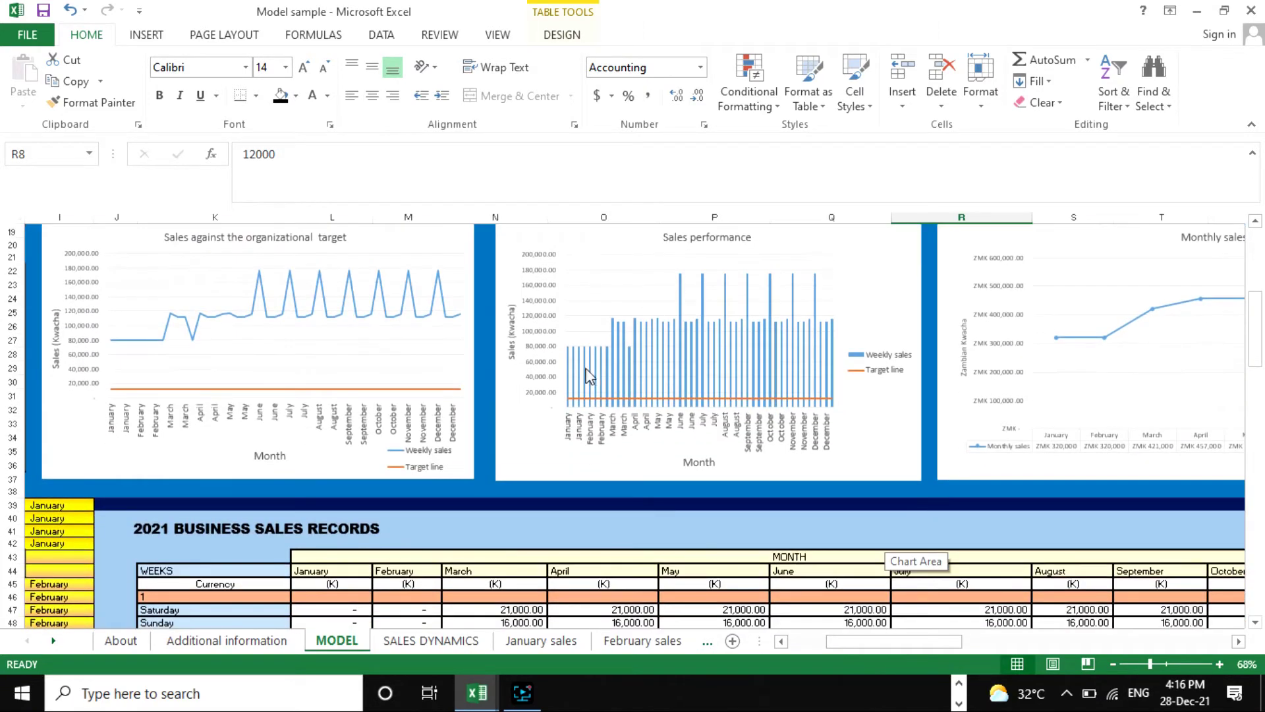
scroll(588, 377, "up", 4)
scroll(823, 514, "down", 4)
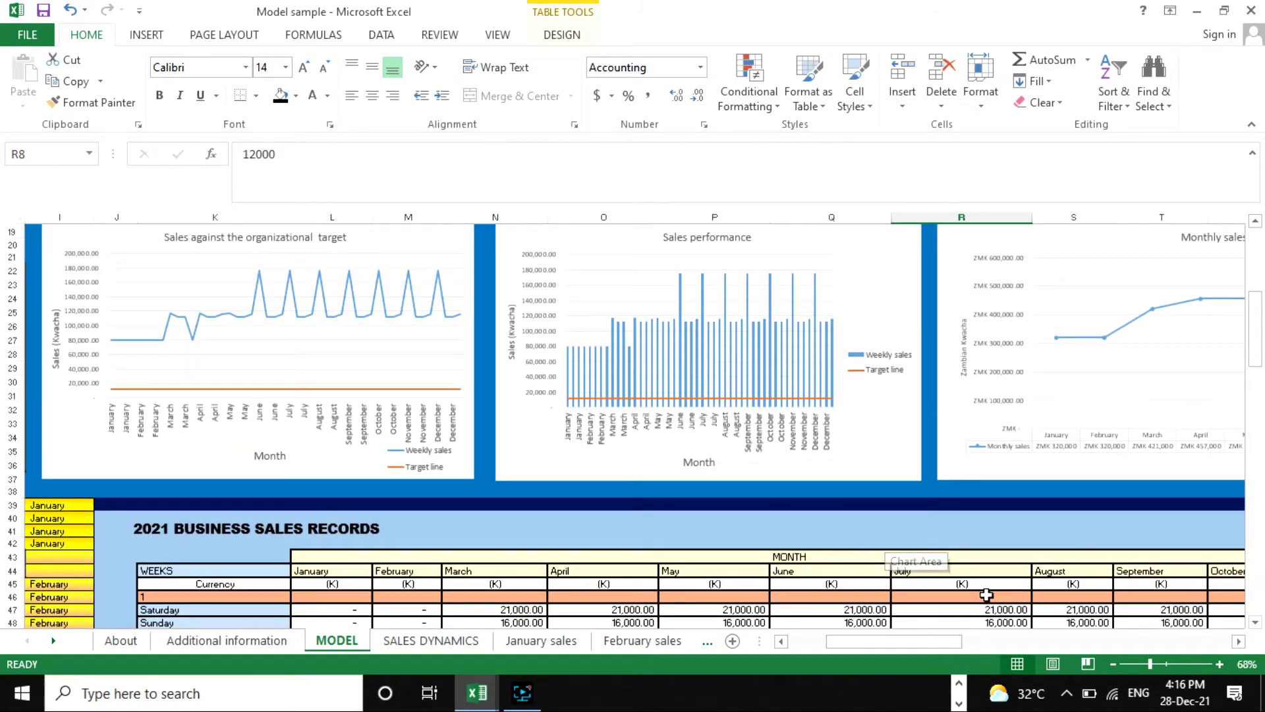
scroll(929, 643, "left", 1)
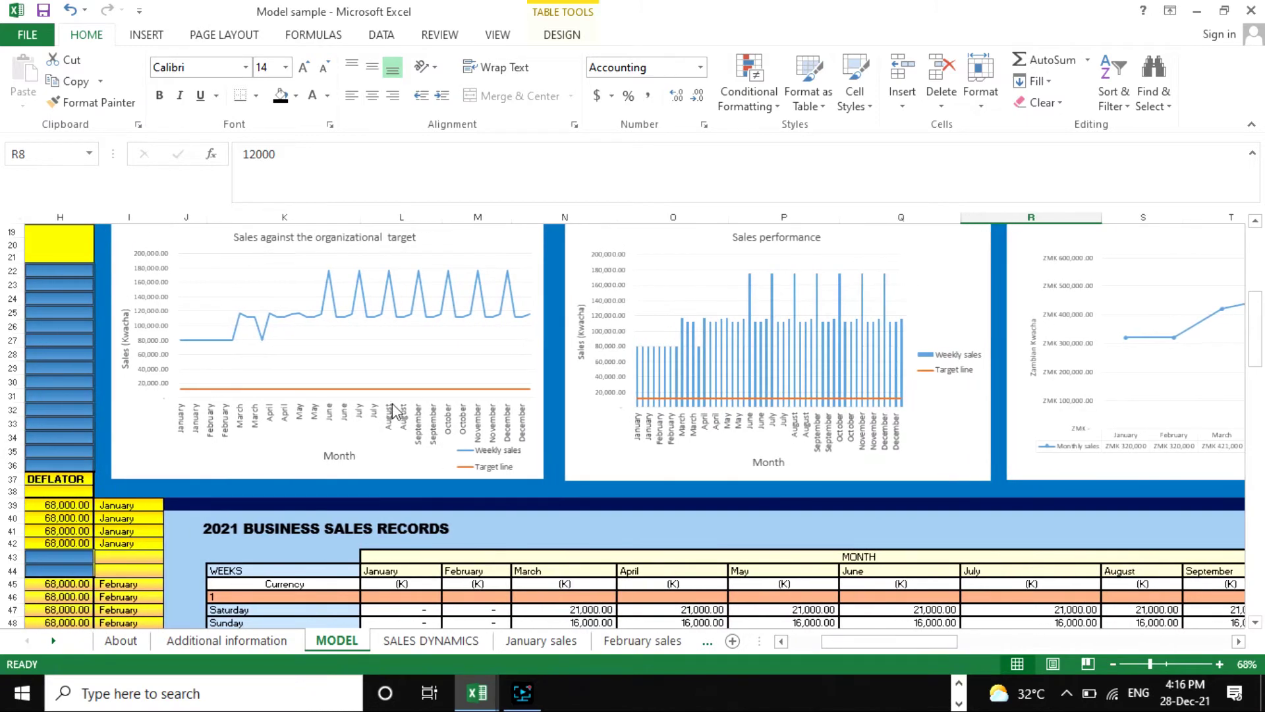
scroll(1028, 334, "up", 6)
scroll(894, 571, "down", 3)
scroll(883, 600, "down", 1)
Examine the monthly sales summary, the overall monthly performance chart and the weekly sales of the first months.
left_click_drag(837, 643, 767, 639)
scroll(435, 373, "down", 6)
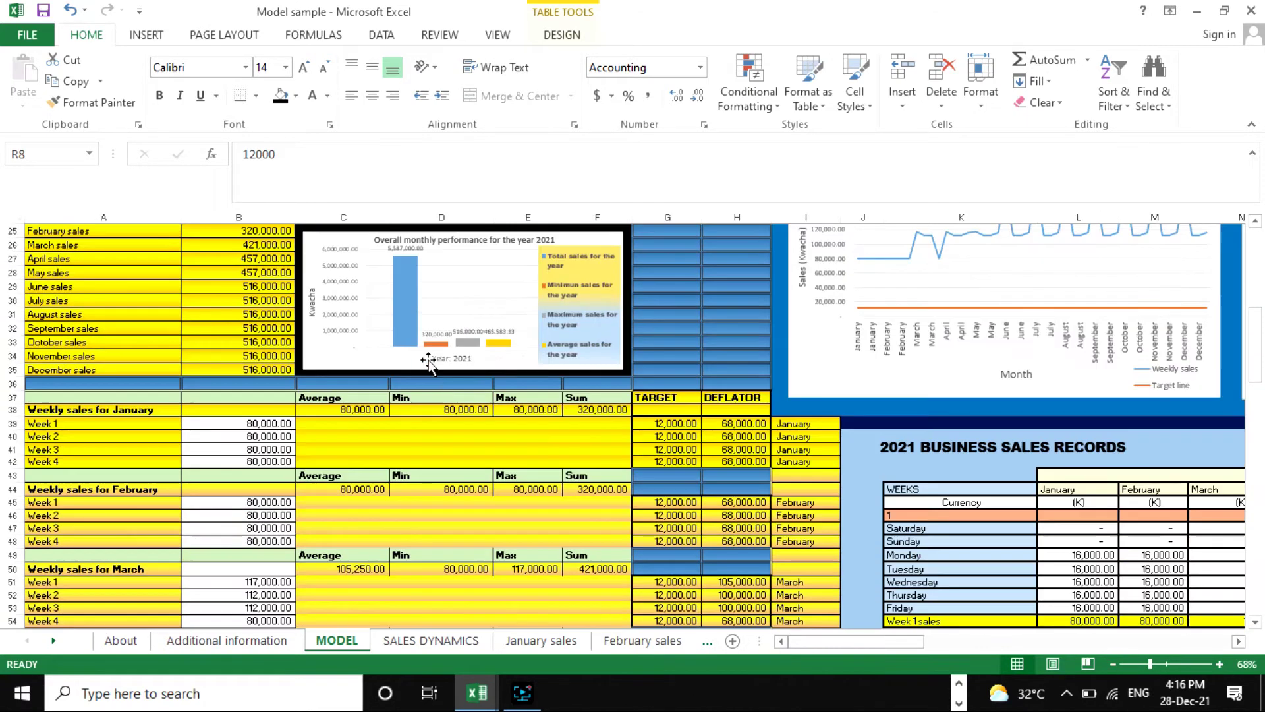
scroll(402, 323, "down", 13)
scroll(404, 324, "up", 14)
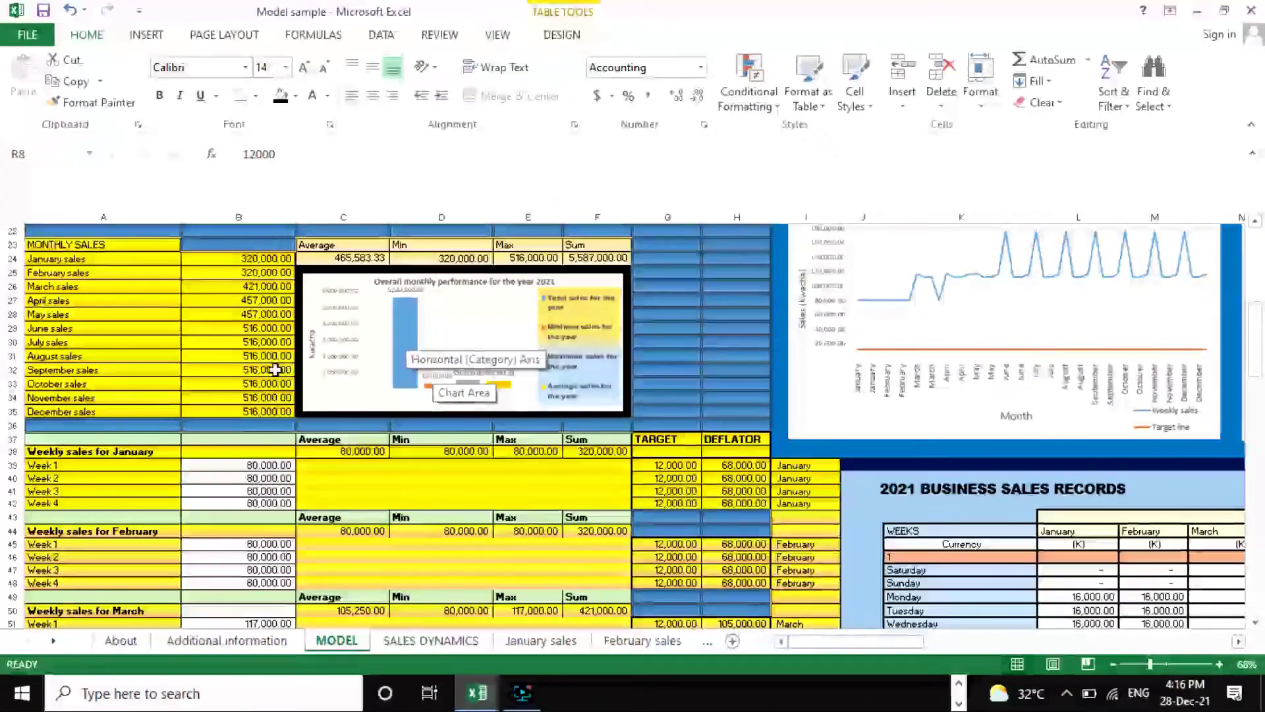
scroll(254, 461, "down", 1)
scroll(245, 438, "down", 2)
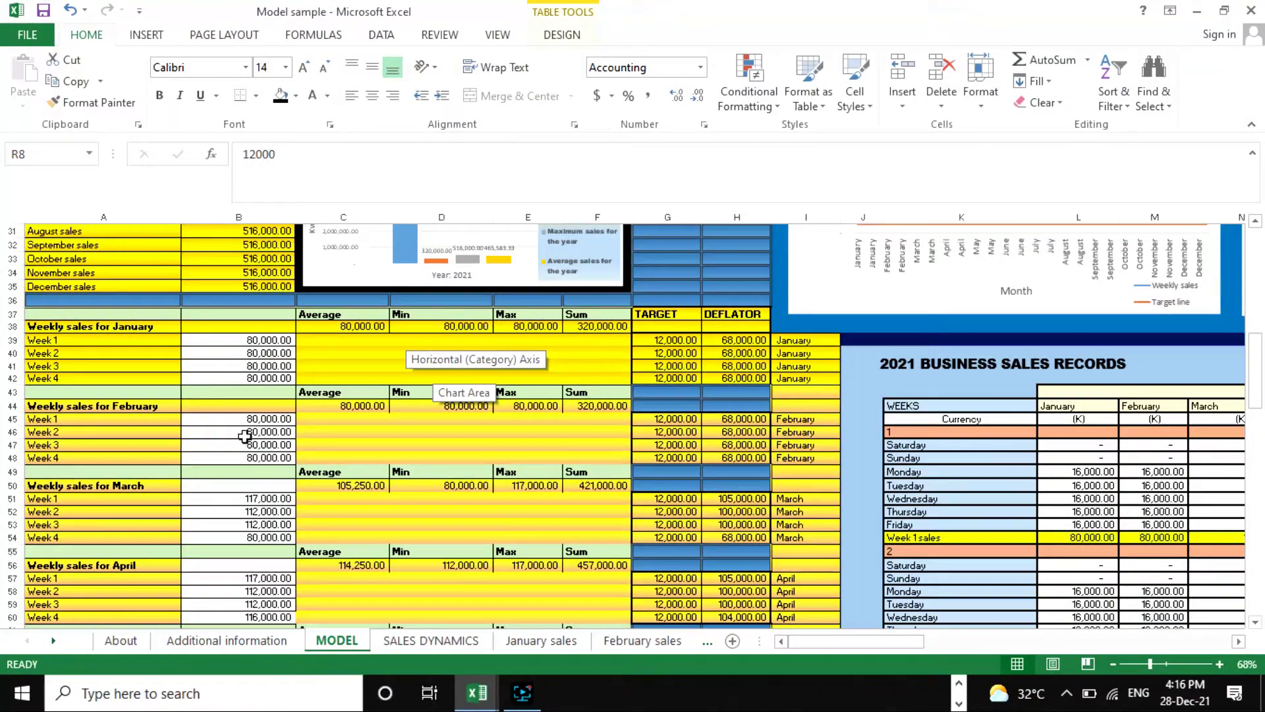
scroll(245, 438, "up", 3)
scroll(243, 429, "down", 2)
scroll(247, 421, "up", 2)
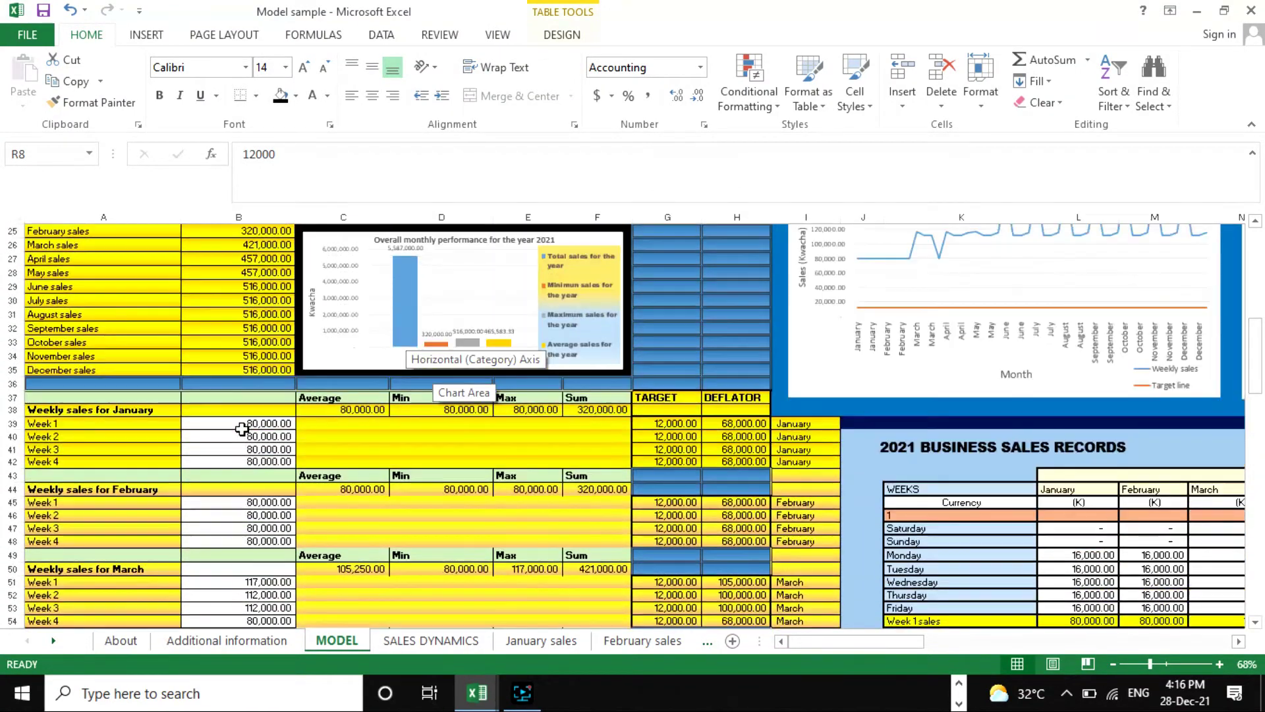
Review the weekly sales, targets and deflators month by month from January through December.
scroll(250, 435, "down", 2)
scroll(256, 398, "down", 5)
scroll(248, 403, "up", 4)
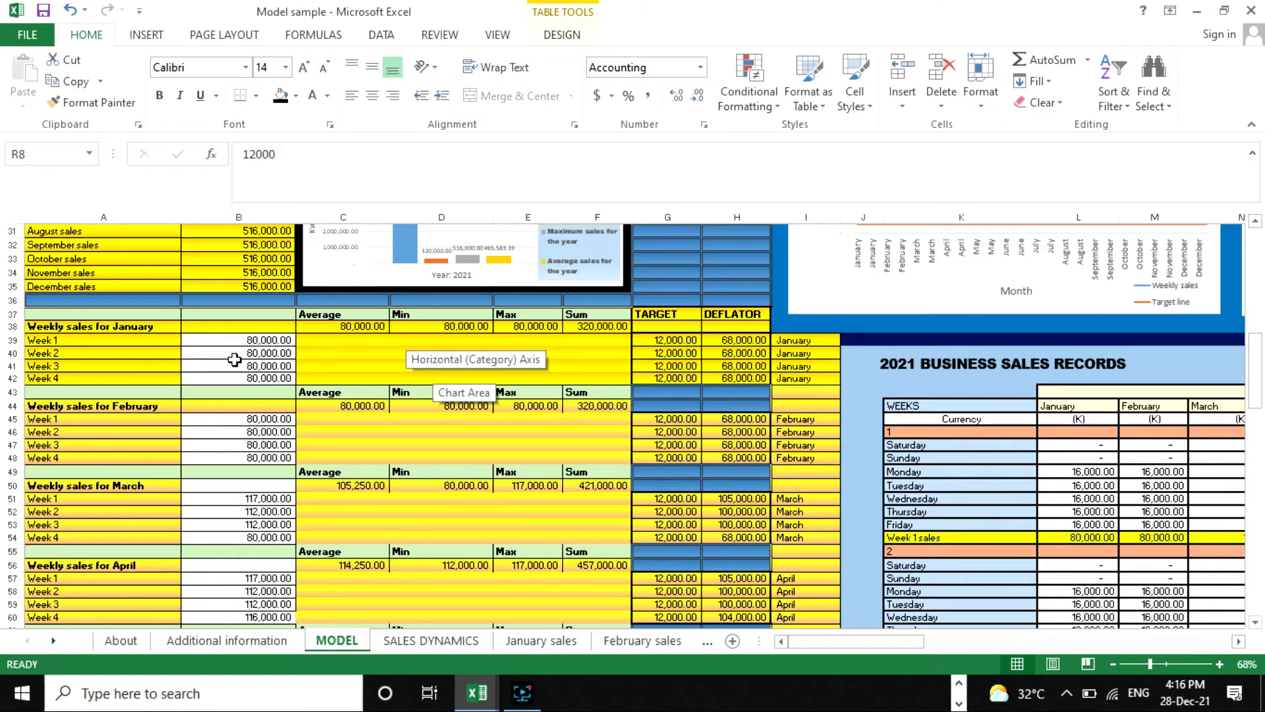
scroll(285, 357, "up", 2)
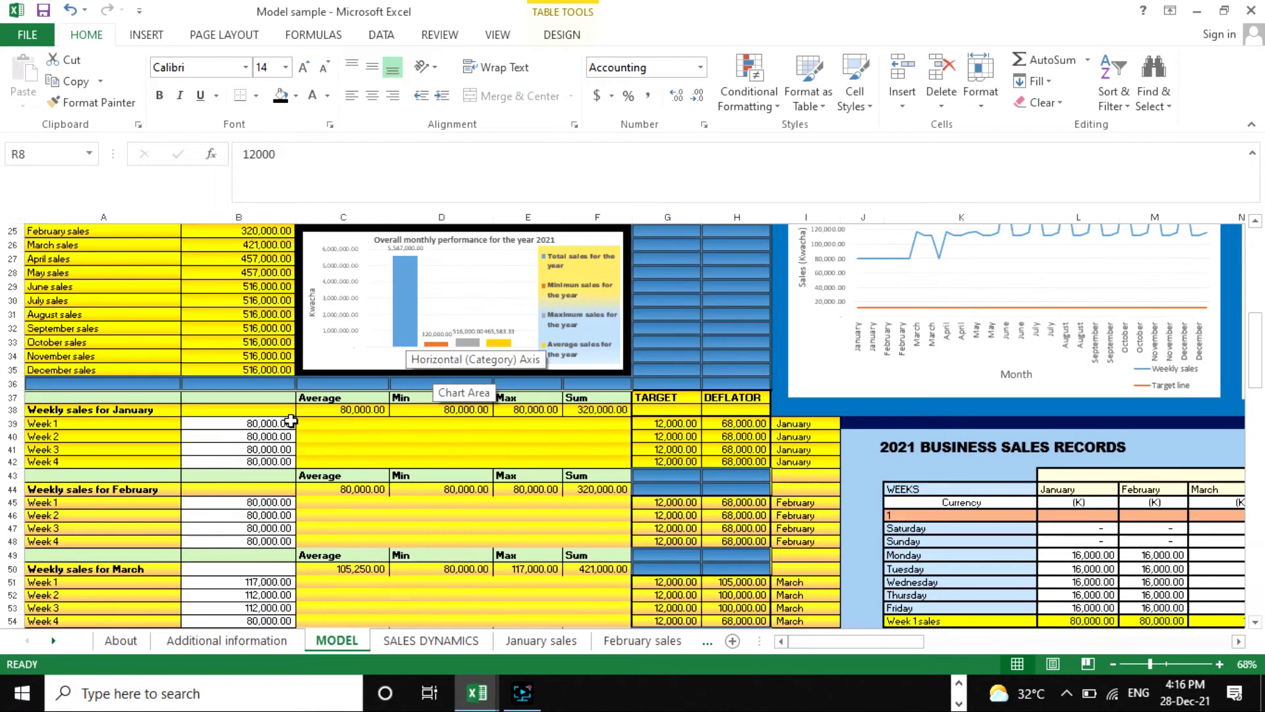
scroll(289, 421, "down", 1)
scroll(263, 386, "down", 1)
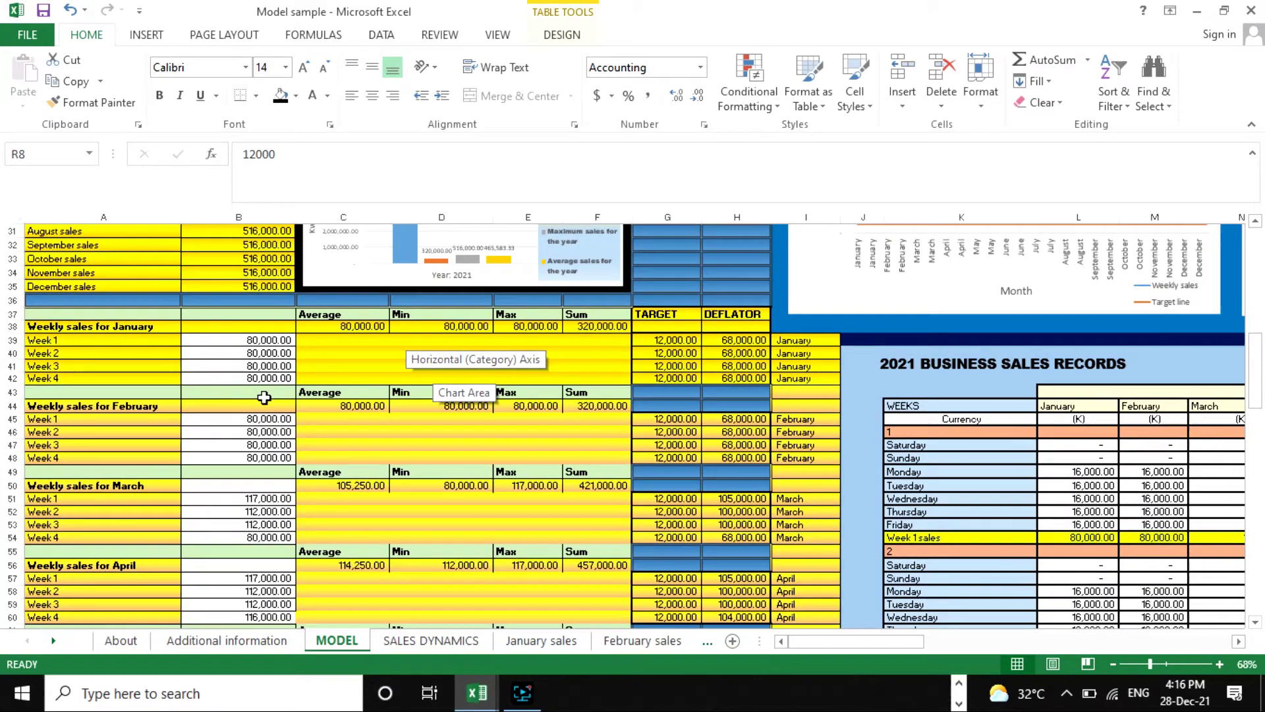
scroll(272, 385, "up", 1)
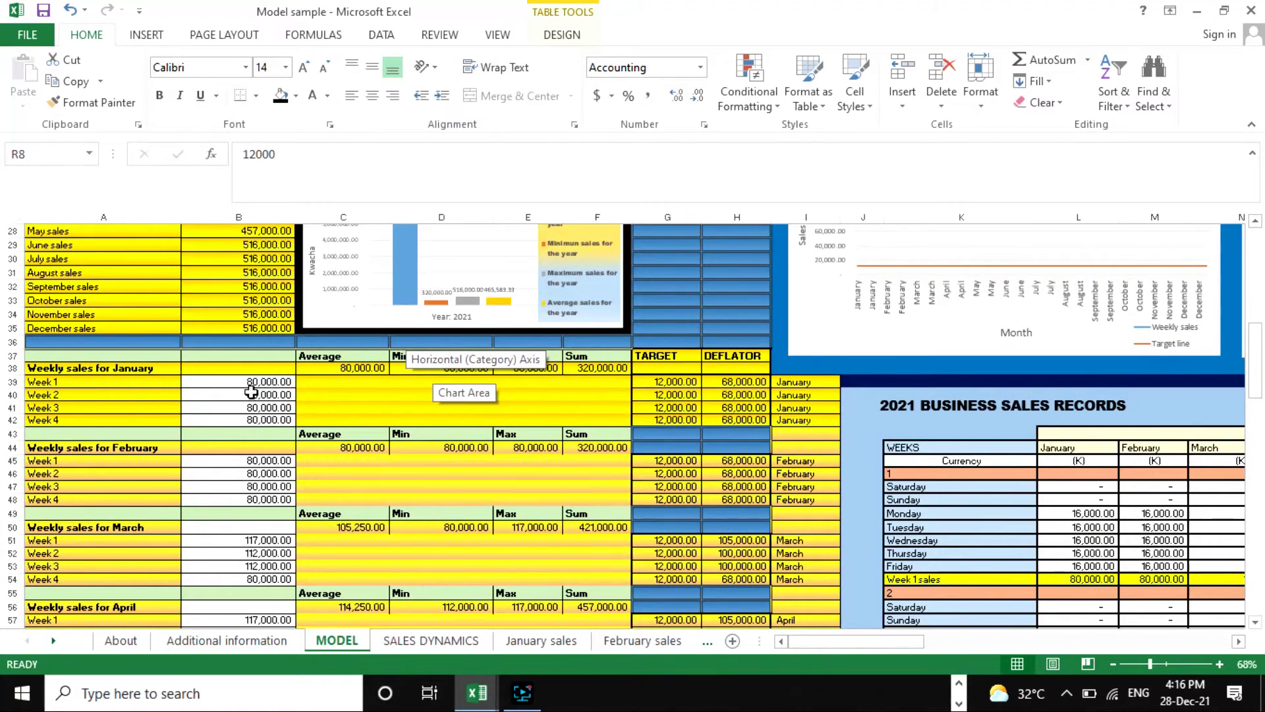
scroll(239, 385, "down", 7)
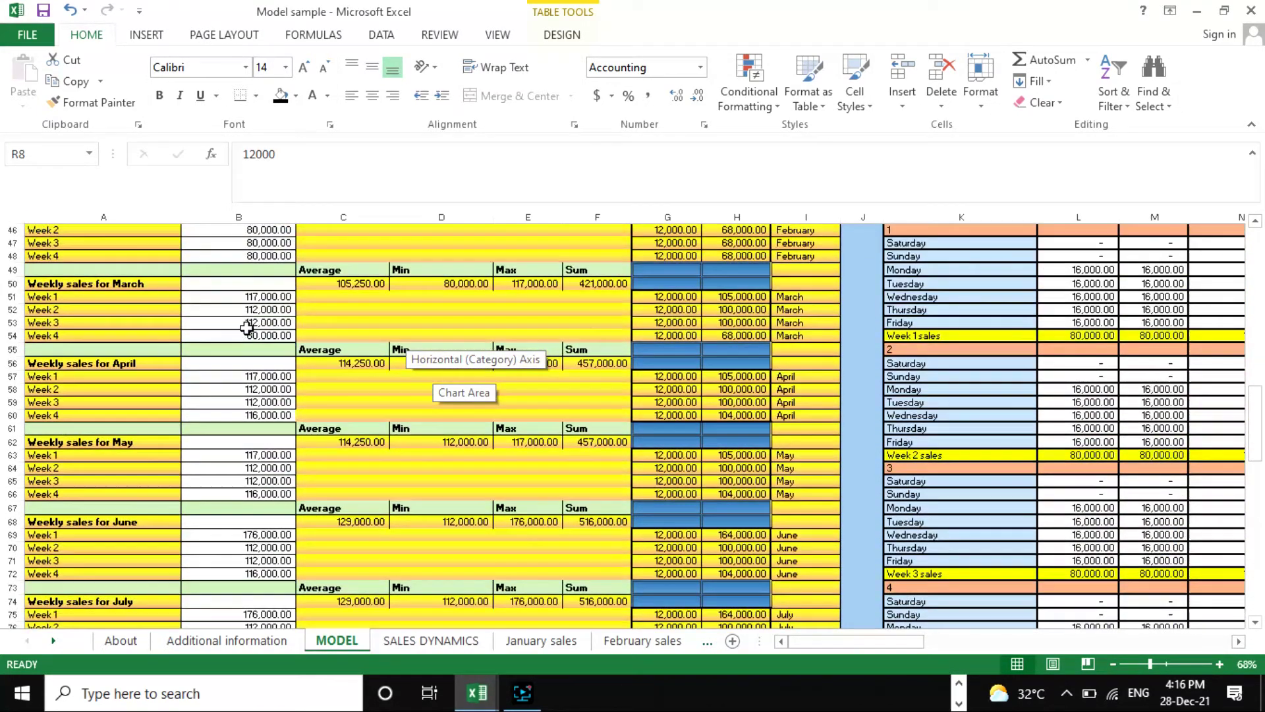
scroll(233, 359, "down", 12)
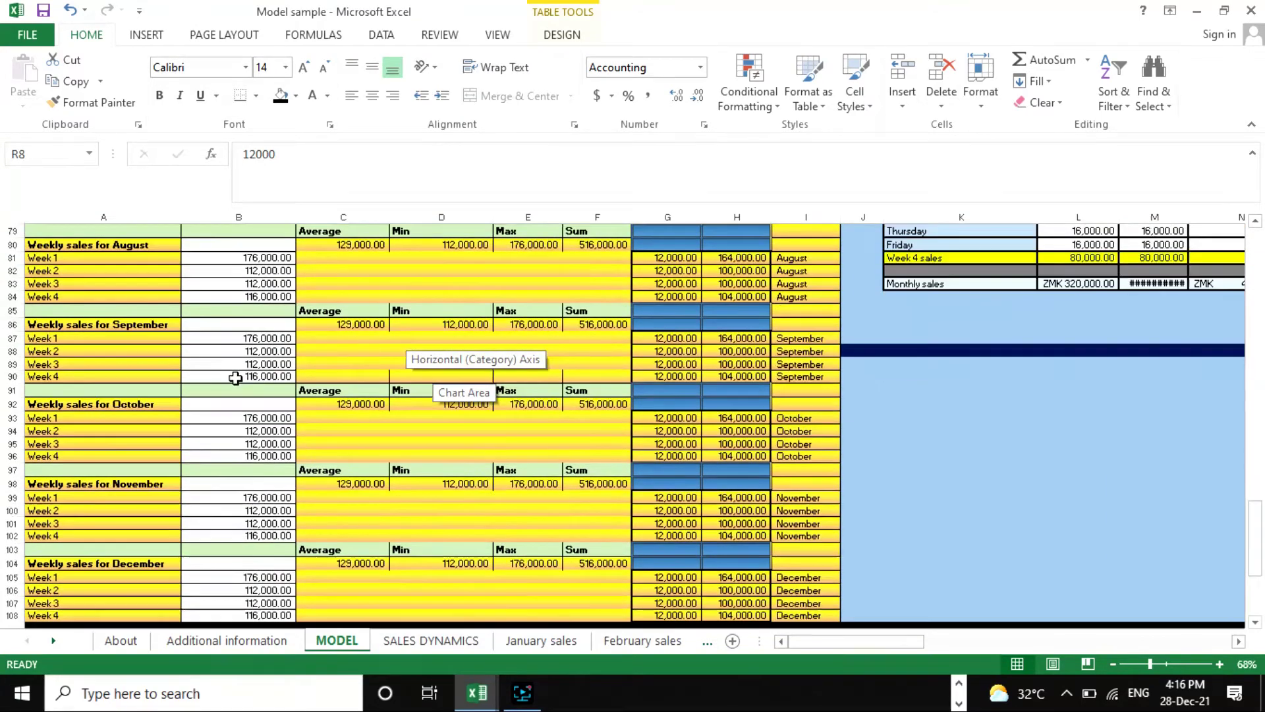
scroll(235, 378, "up", 20)
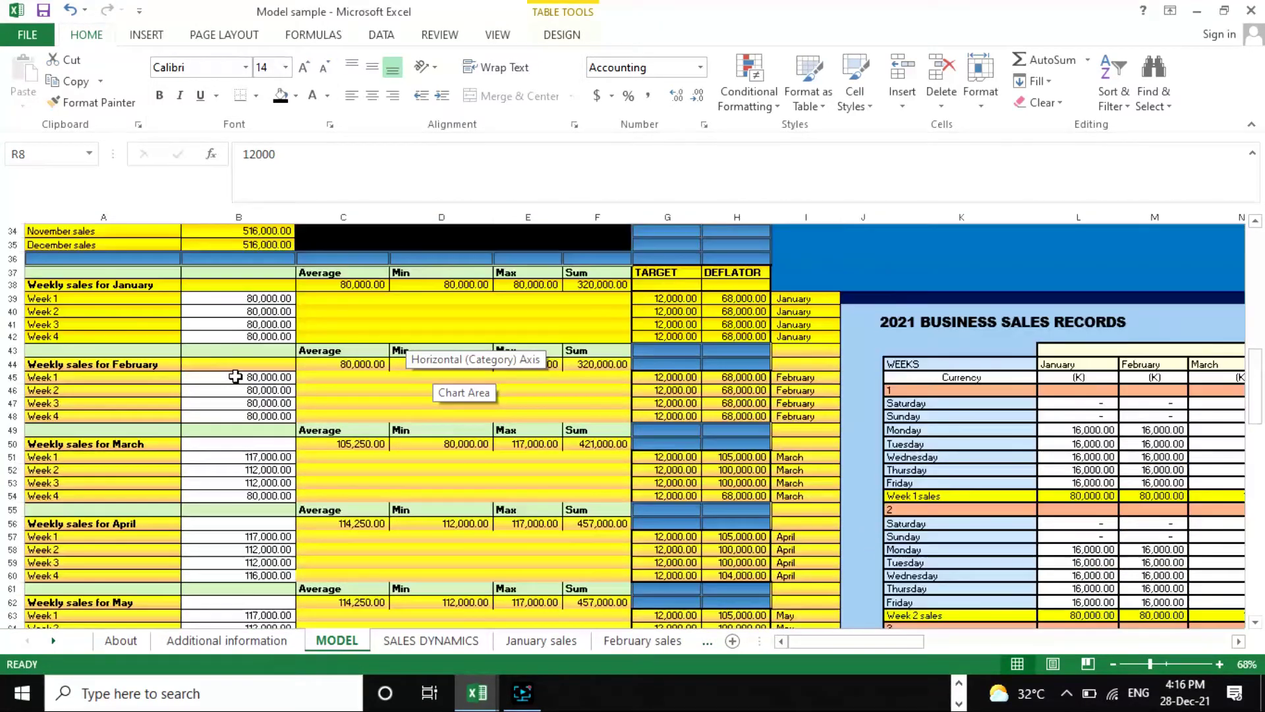
Set the Weekly sales Target policy's Effect in cell R8 to 20000.
scroll(305, 409, "up", 4)
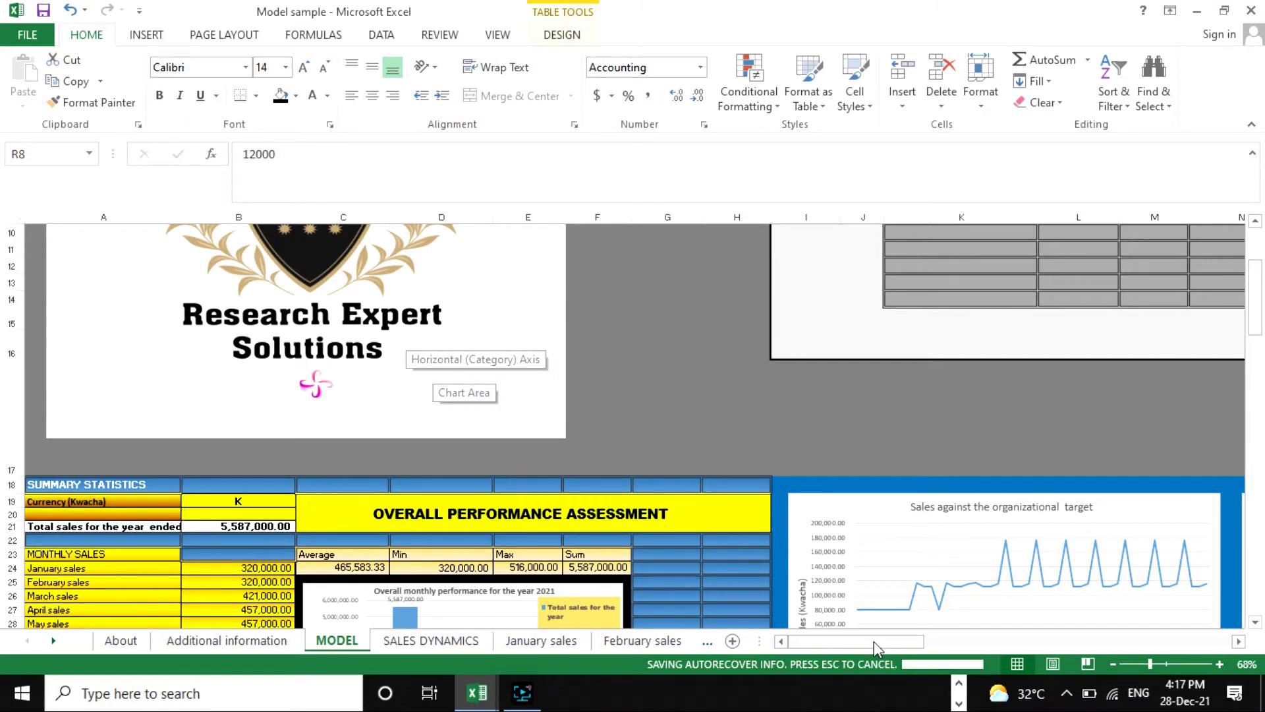
scroll(901, 385, "right", 6)
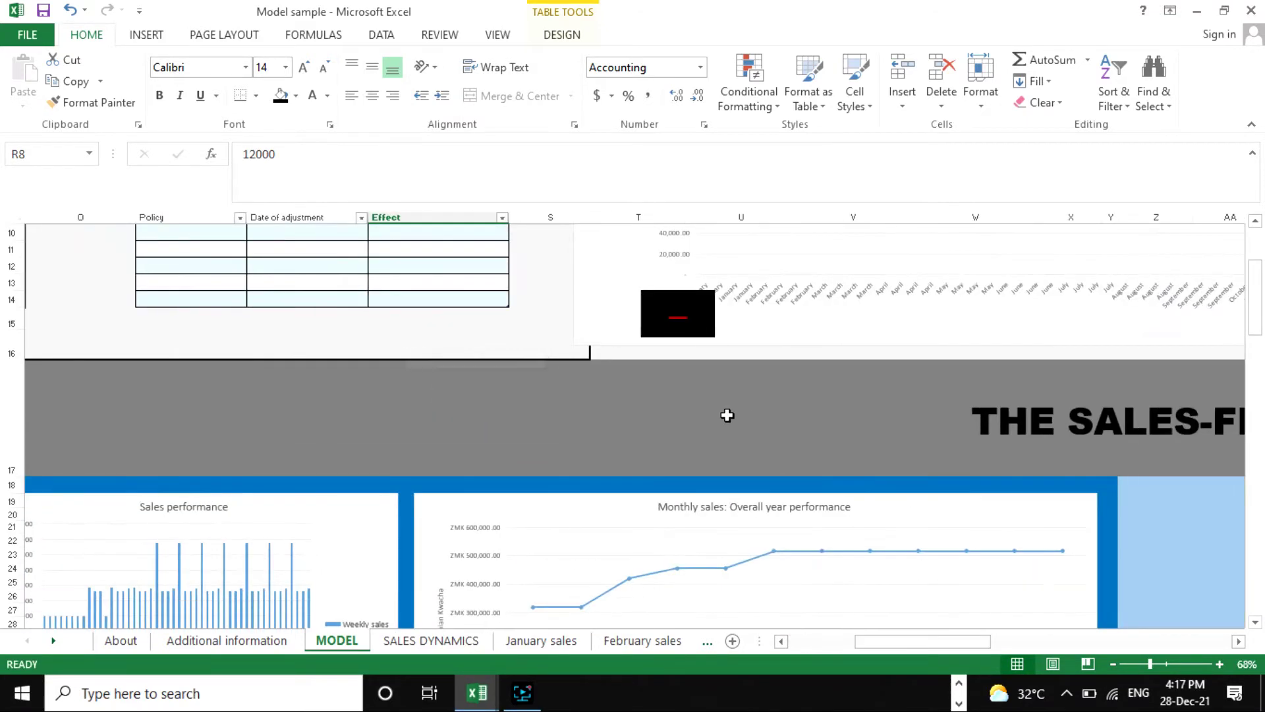
scroll(740, 415, "up", 3)
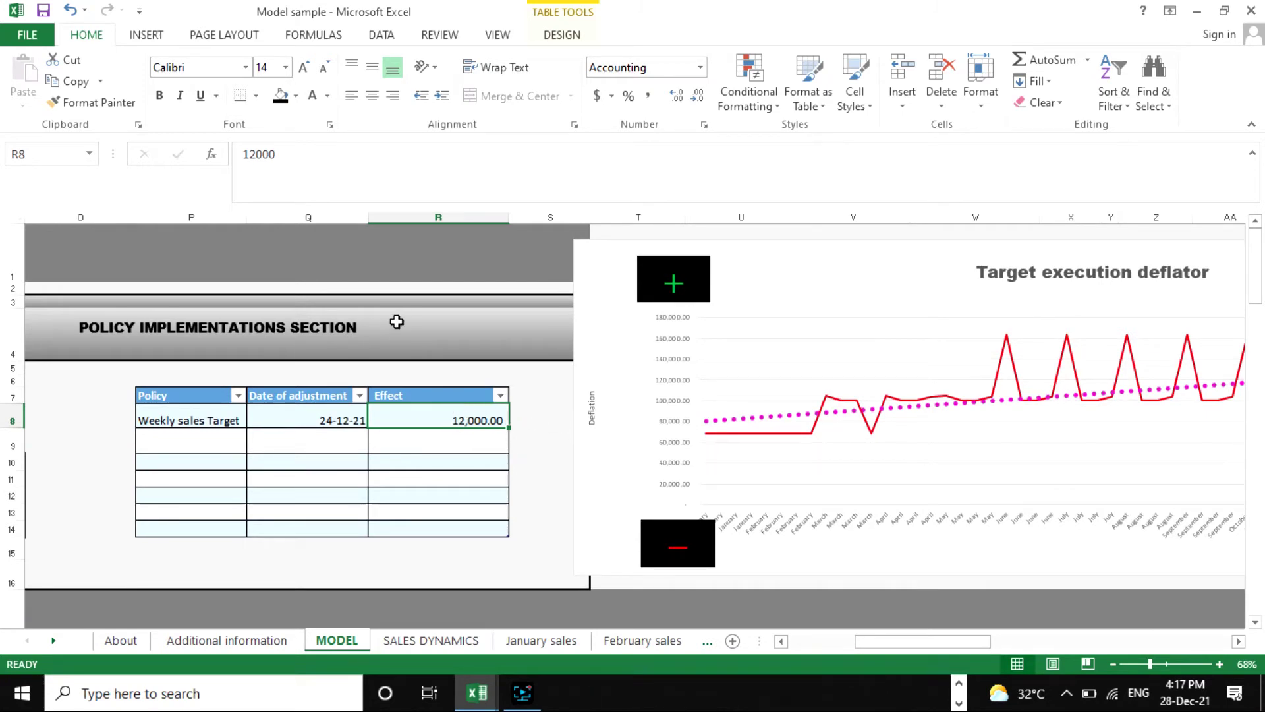
left_click_drag(299, 172, 244, 153)
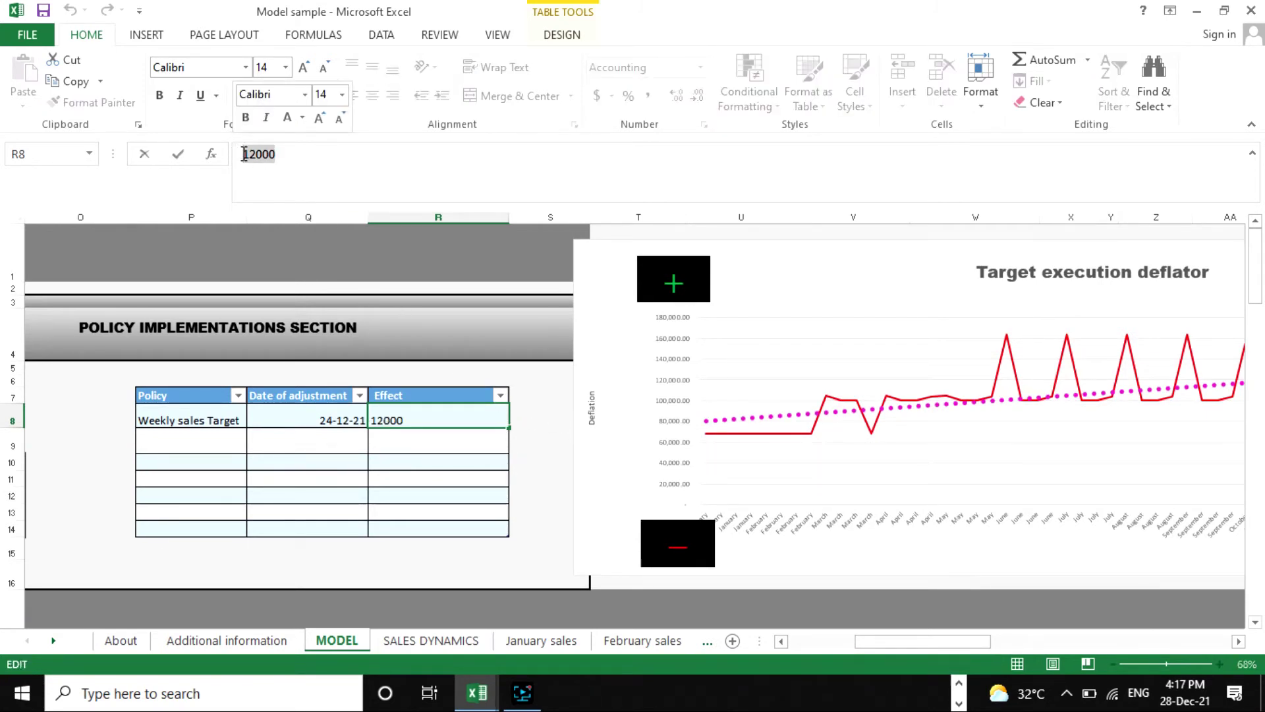
type("20")
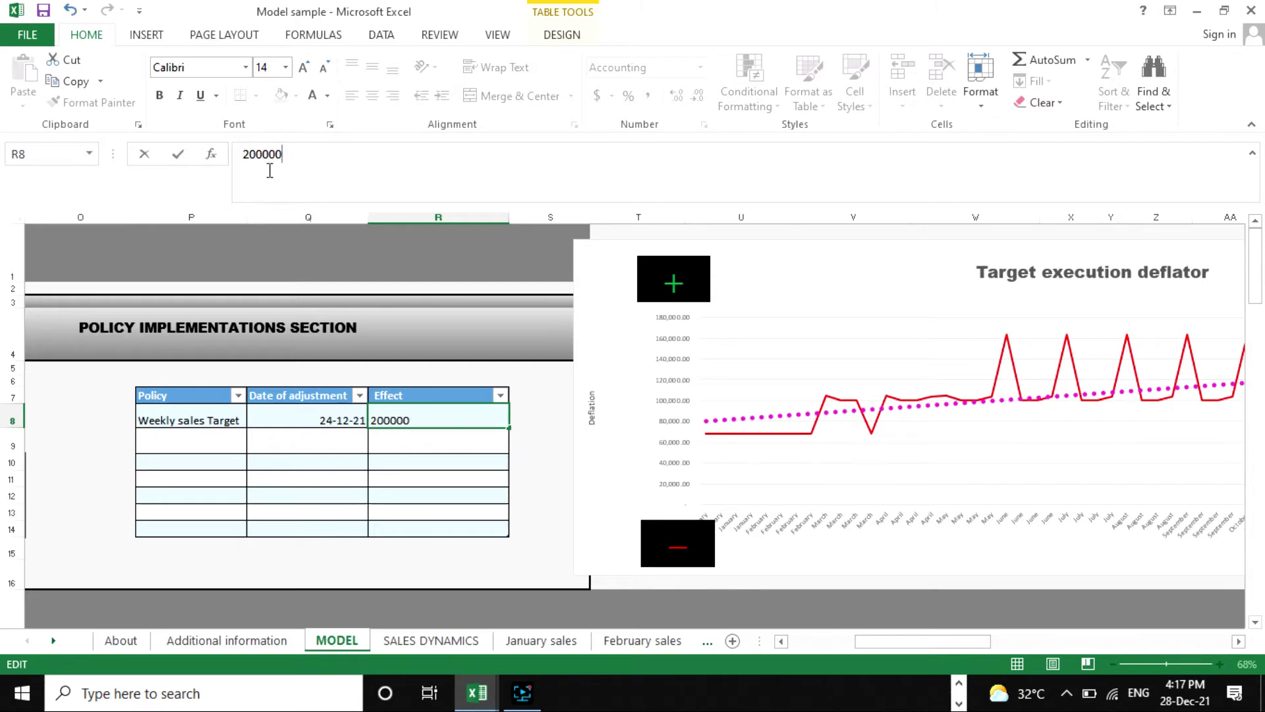
key("BackSpace")
key("Return")
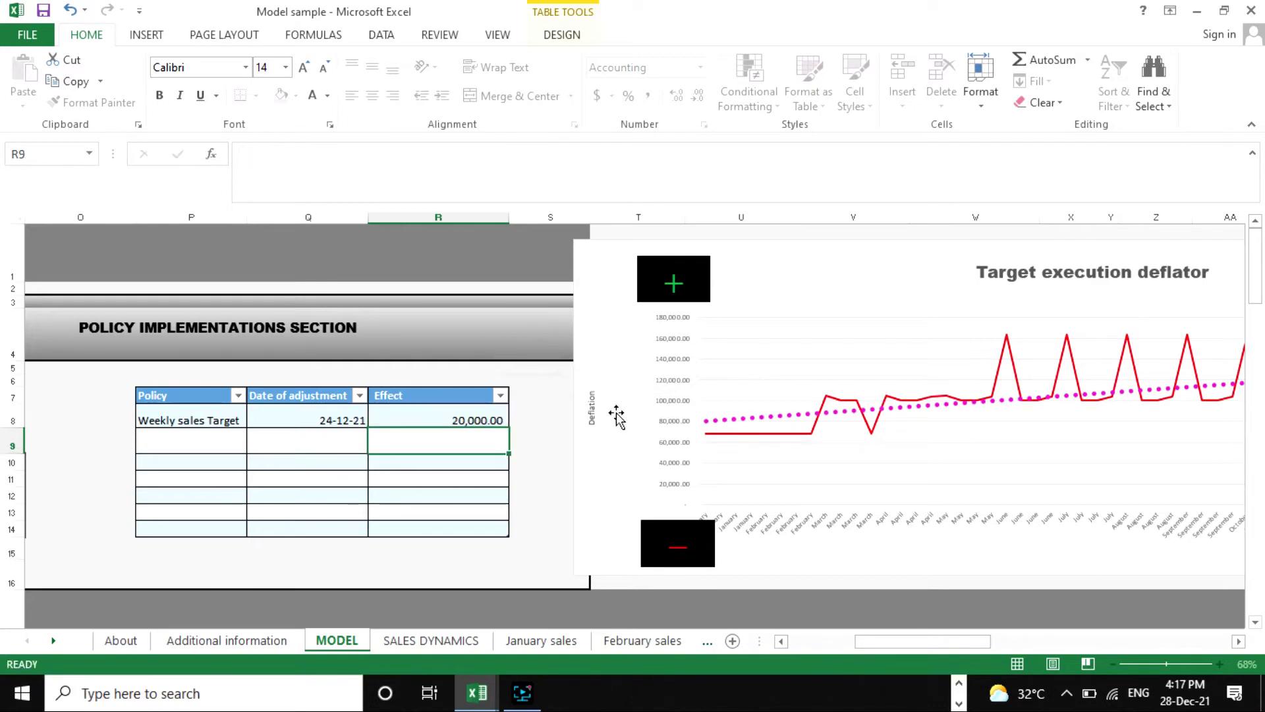
Set the Weekly sales Target policy's Effect in cell R8 to 200000.
scroll(857, 461, "down", 5)
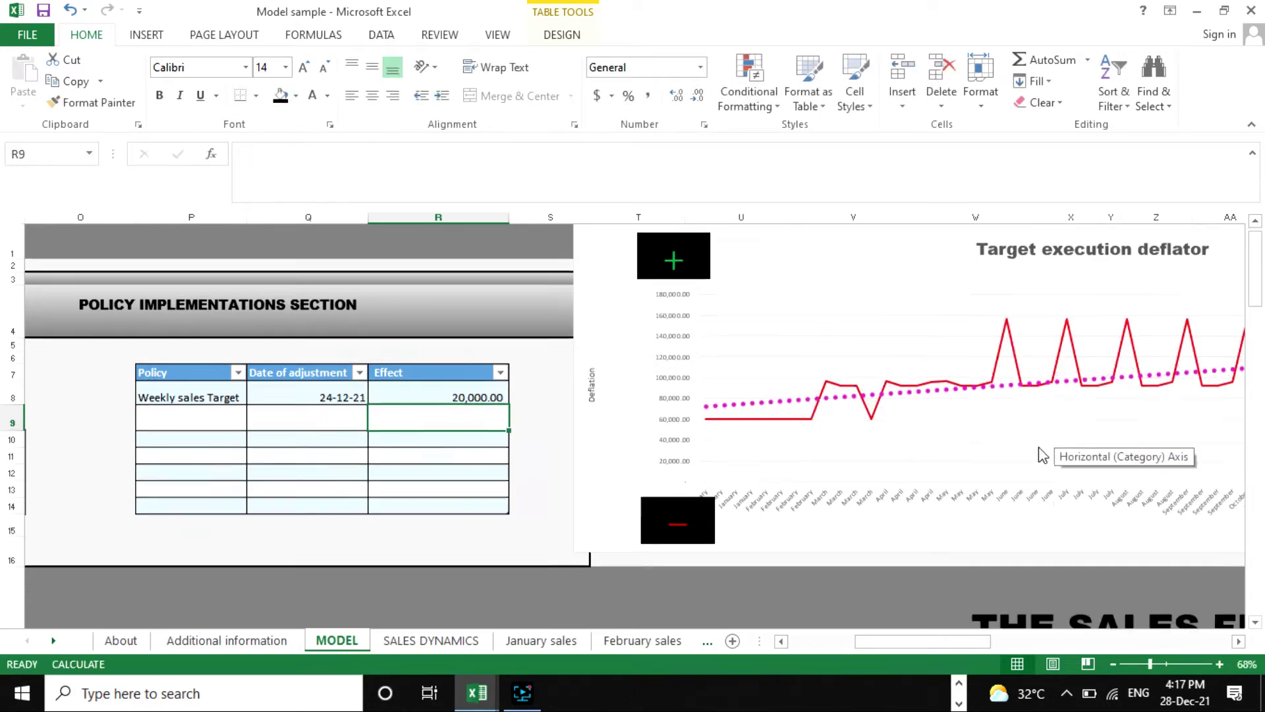
scroll(703, 472, "down", 1)
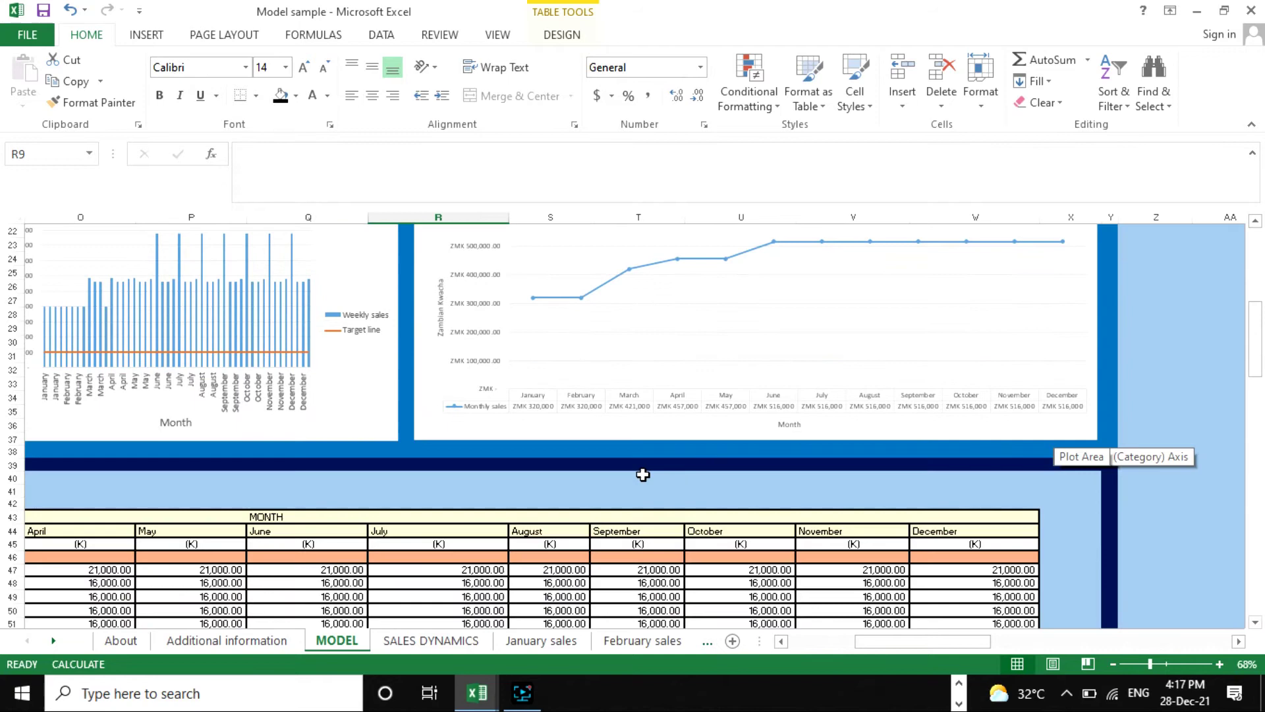
scroll(644, 477, "up", 1)
scroll(643, 474, "up", 5)
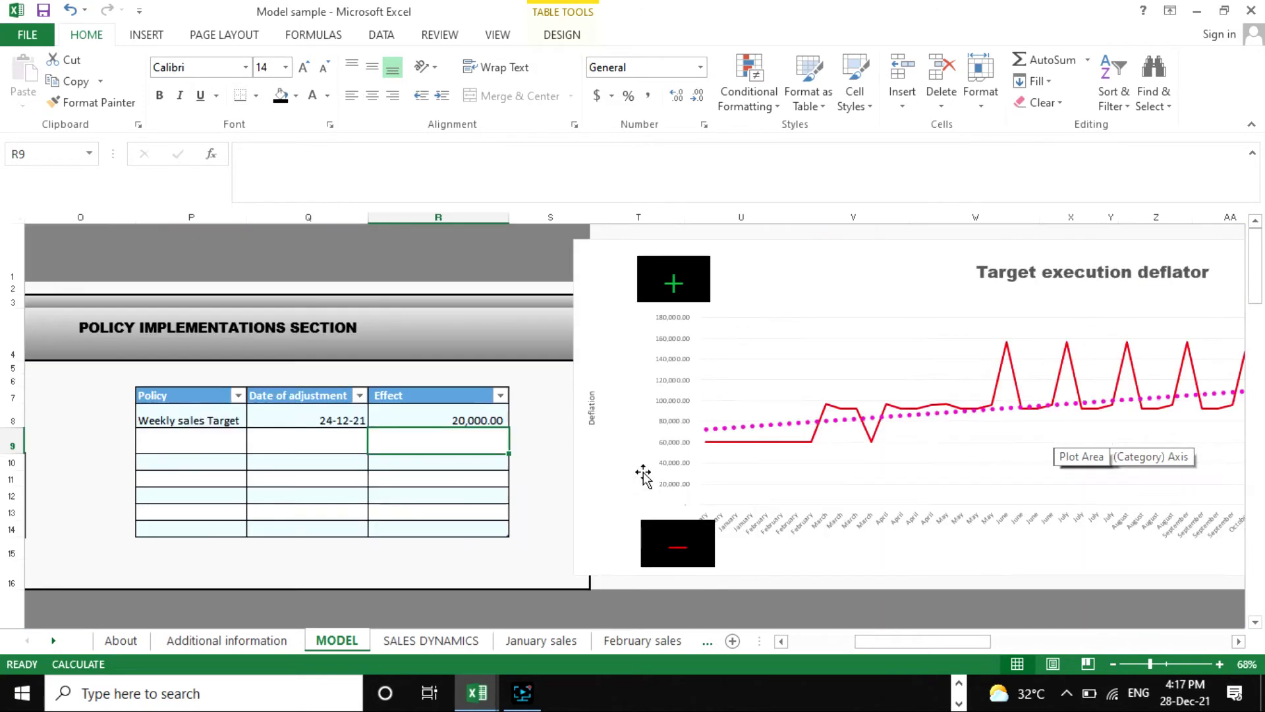
left_click(453, 420)
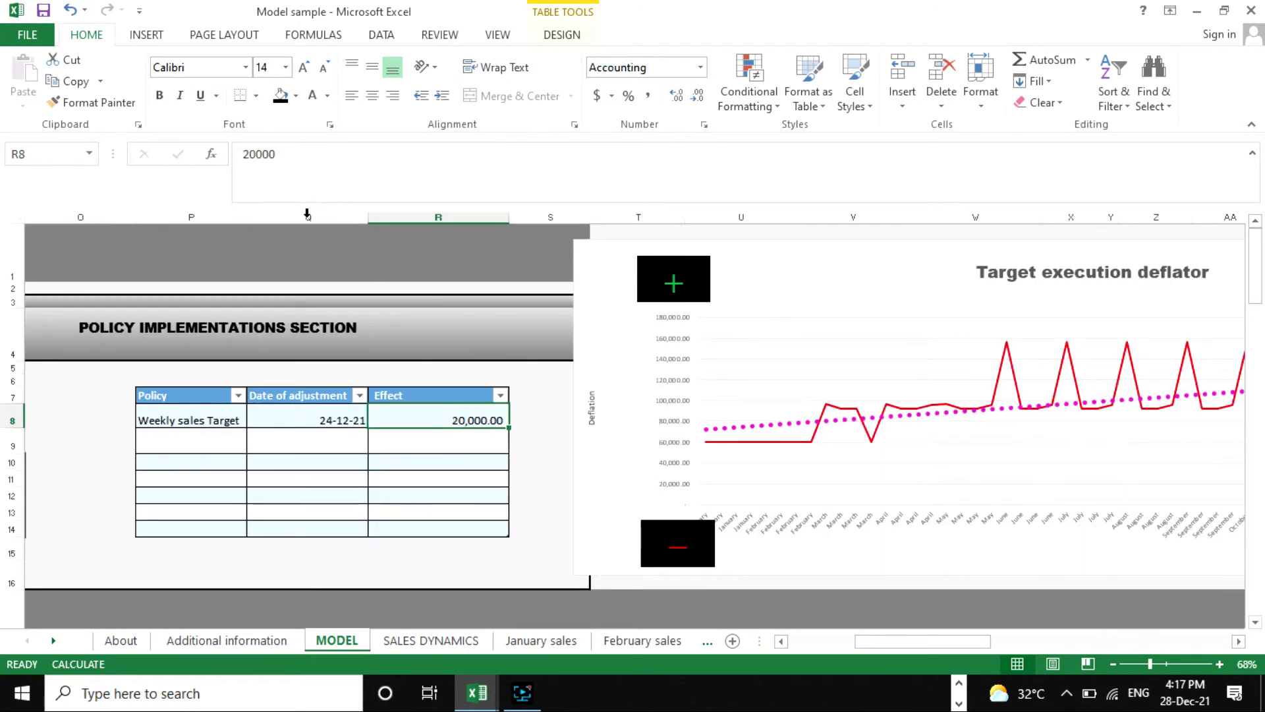
left_click(257, 155)
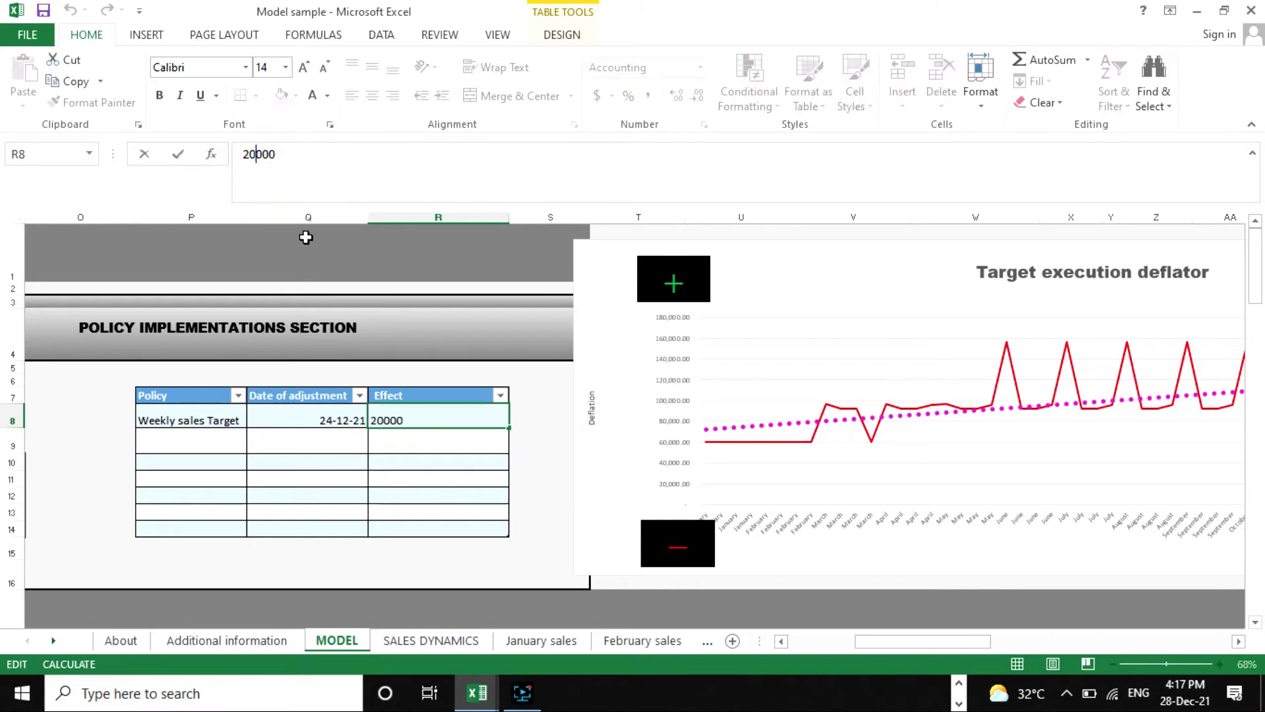
type("0")
key("Return")
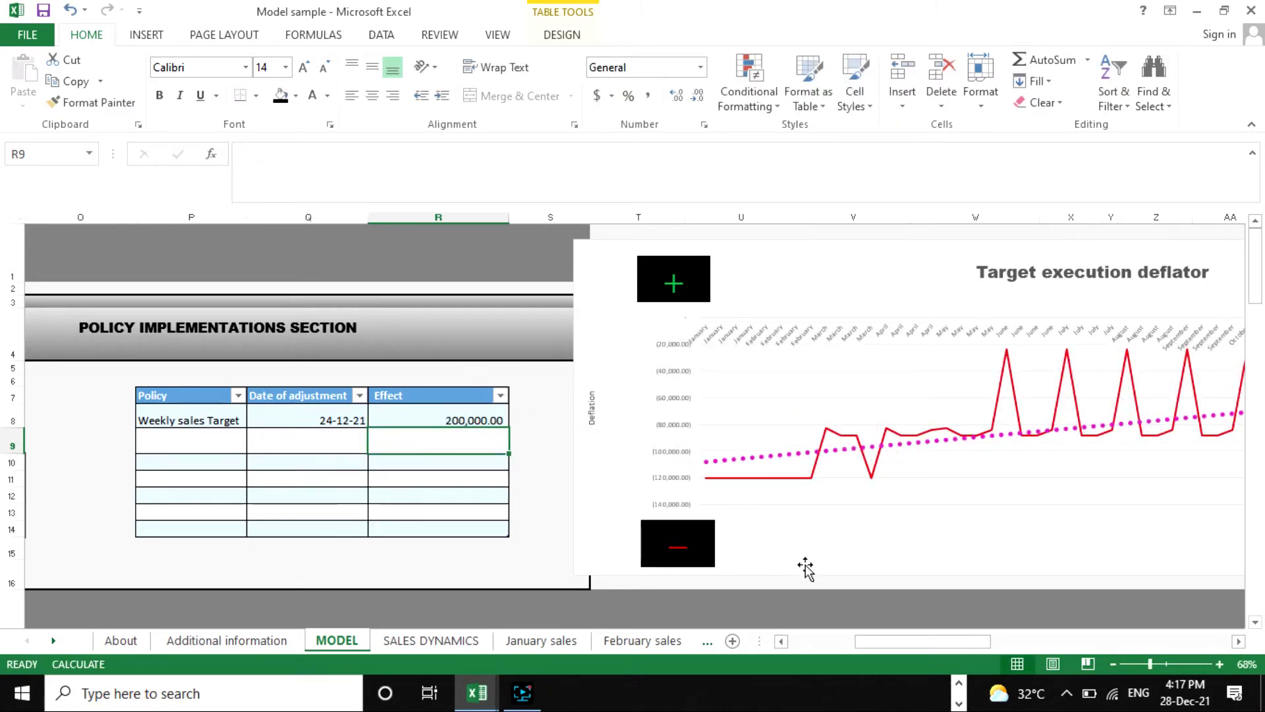
Examine the deflator line, its linear trend and the deflation axis in the Target execution deflator chart.
left_click_drag(907, 642, 920, 635)
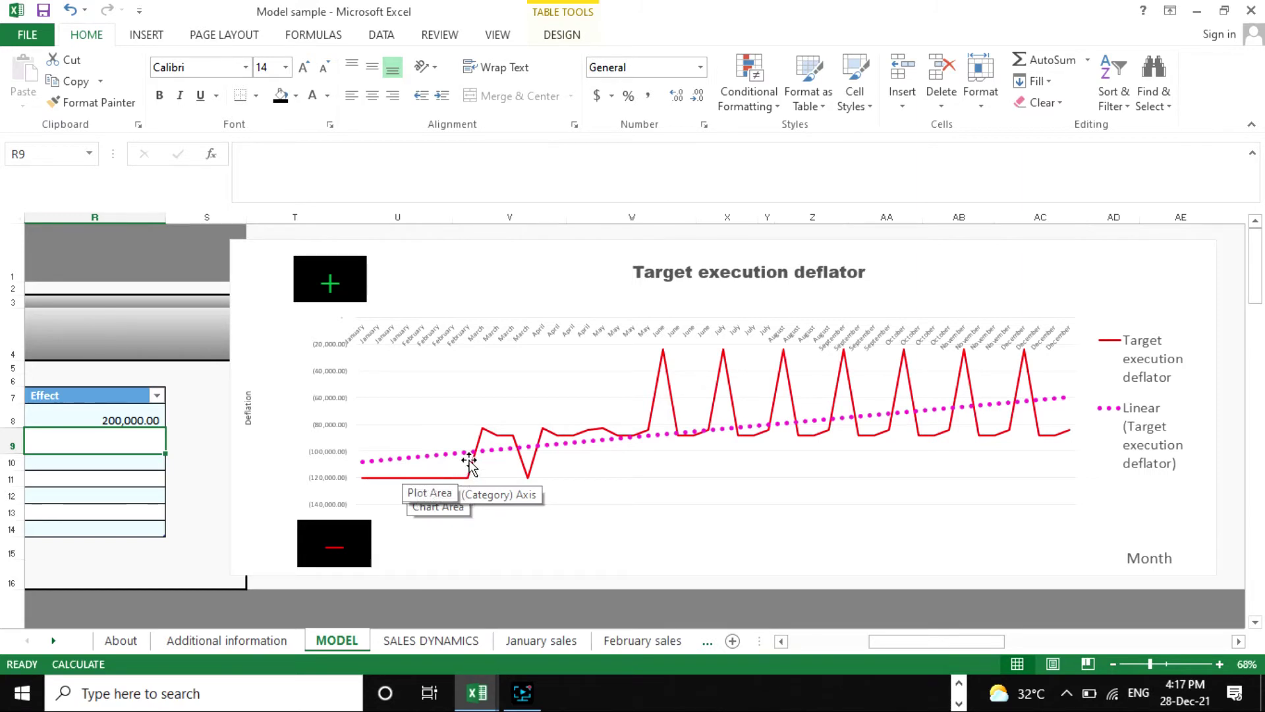
mouse_move(560, 470)
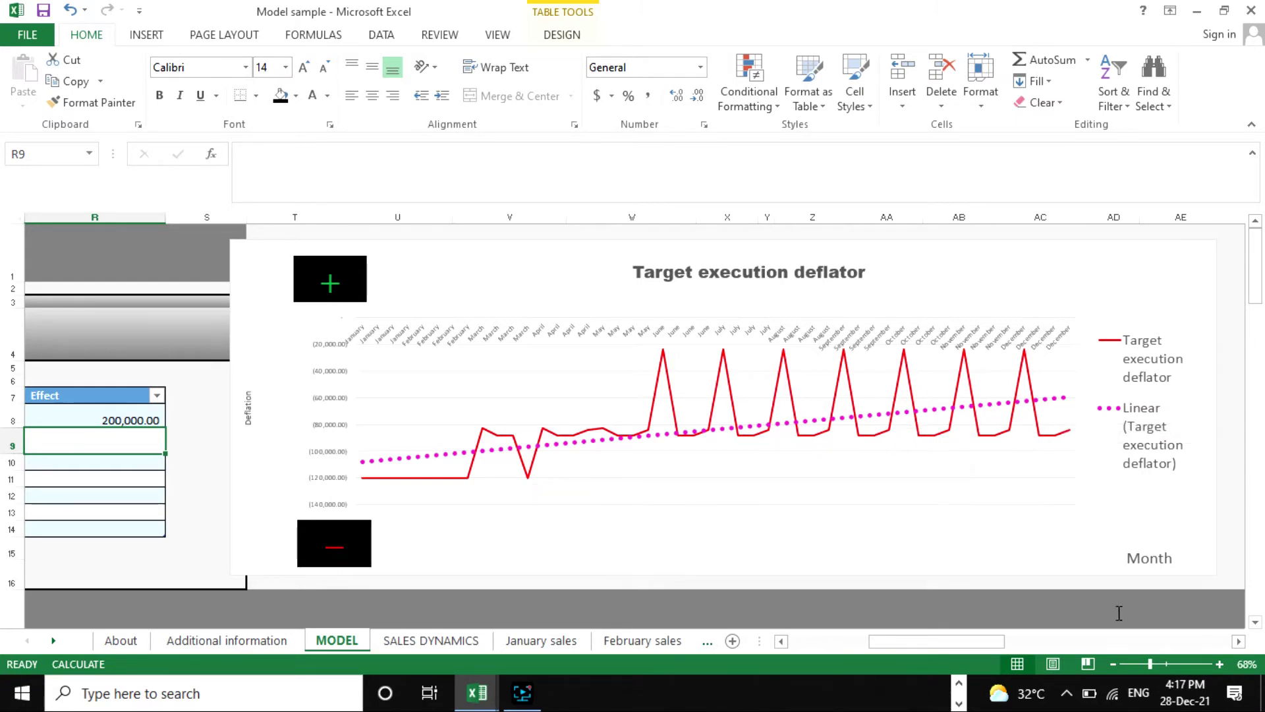
left_click_drag(1151, 663, 1168, 663)
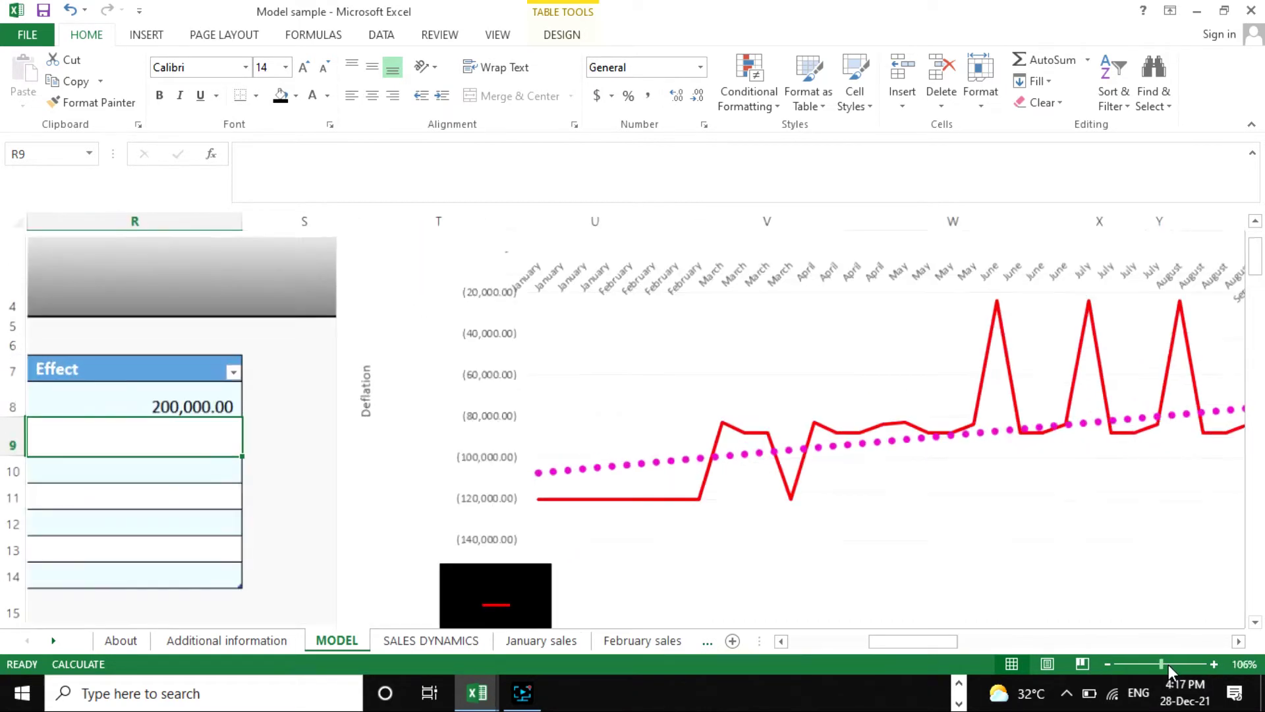
scroll(547, 386, "up", 1)
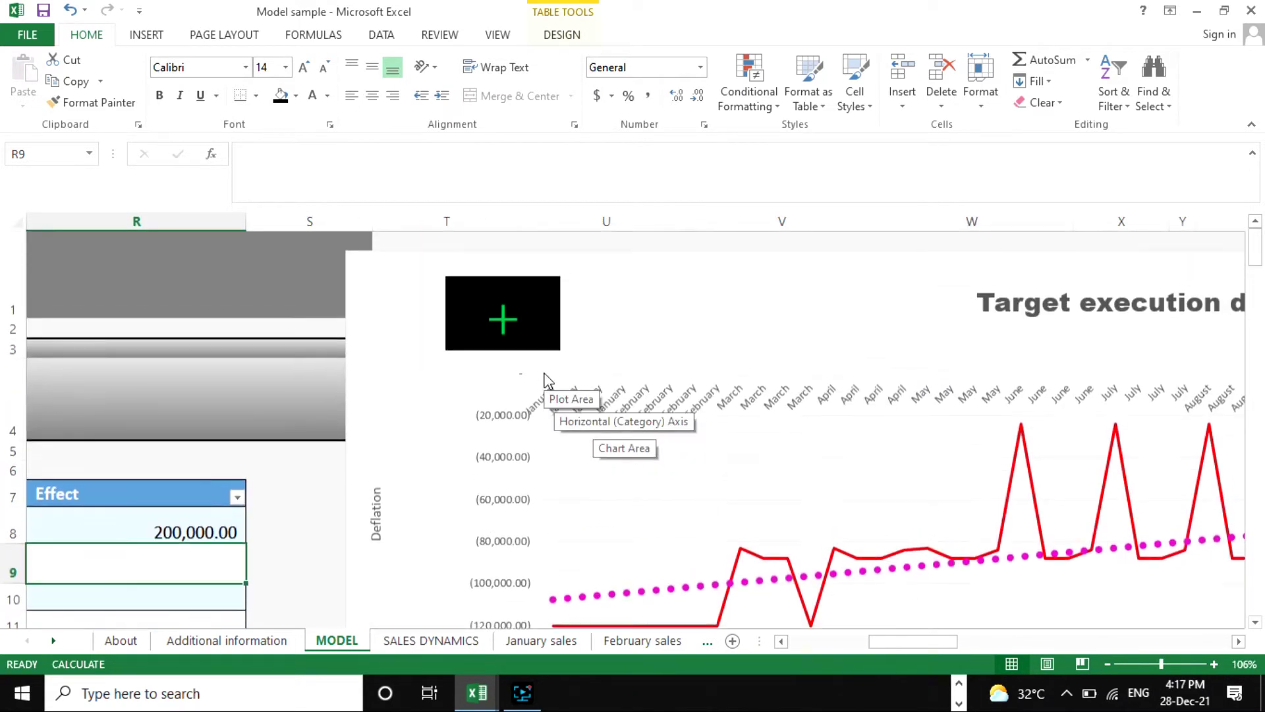
scroll(567, 435, "down", 2)
scroll(535, 356, "up", 2)
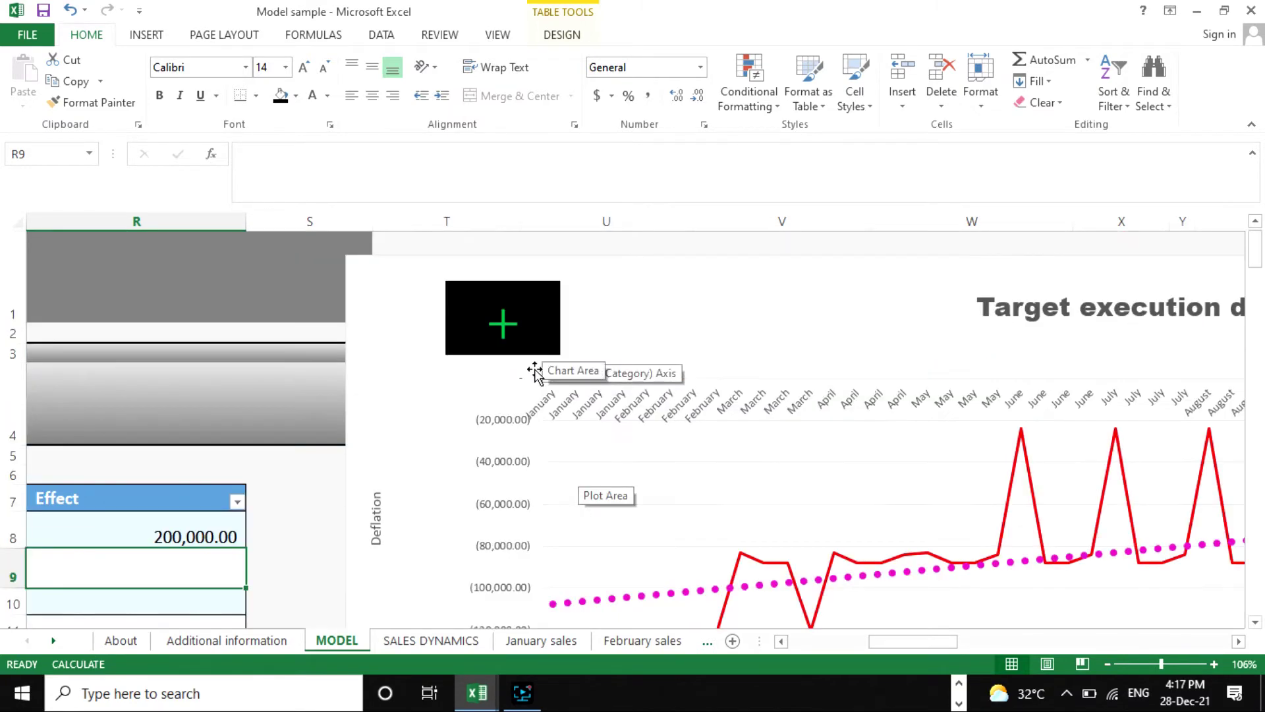
scroll(547, 455, "down", 1)
scroll(543, 392, "up", 1)
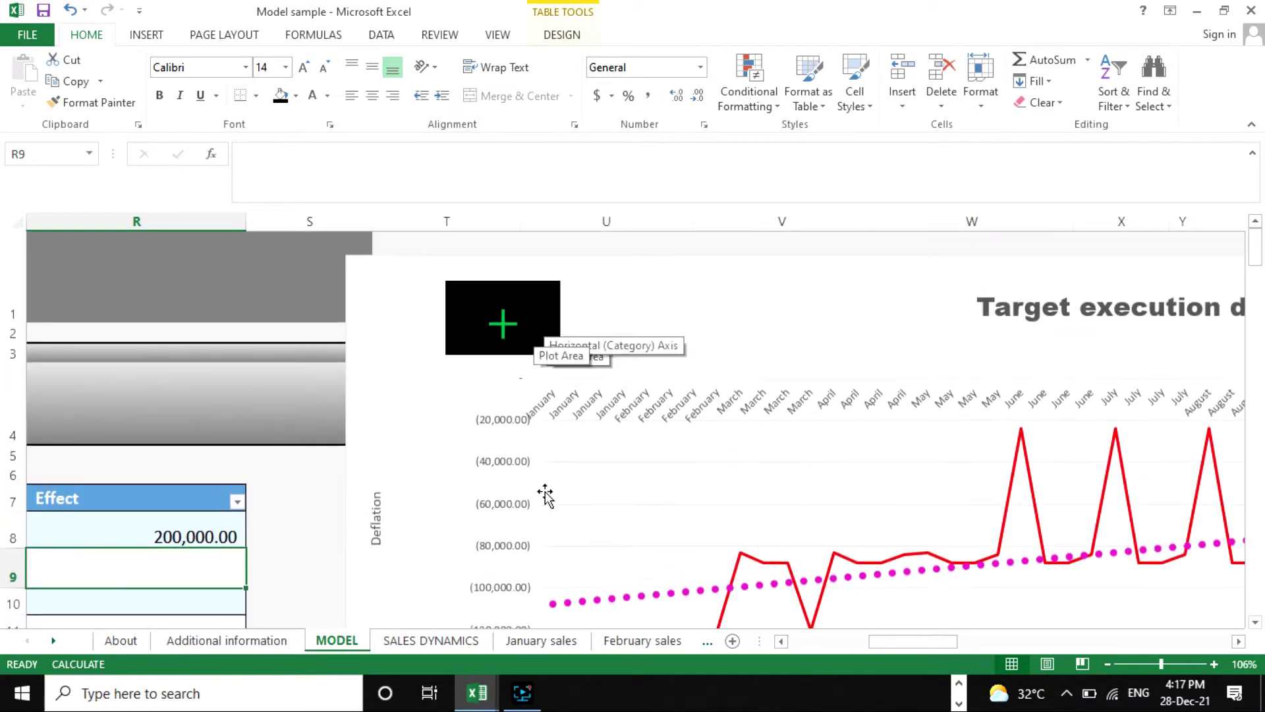
scroll(580, 455, "down", 1)
Check the target line against weekly sales in the Sales against the organizational target and Sales performance charts.
left_click(1138, 664)
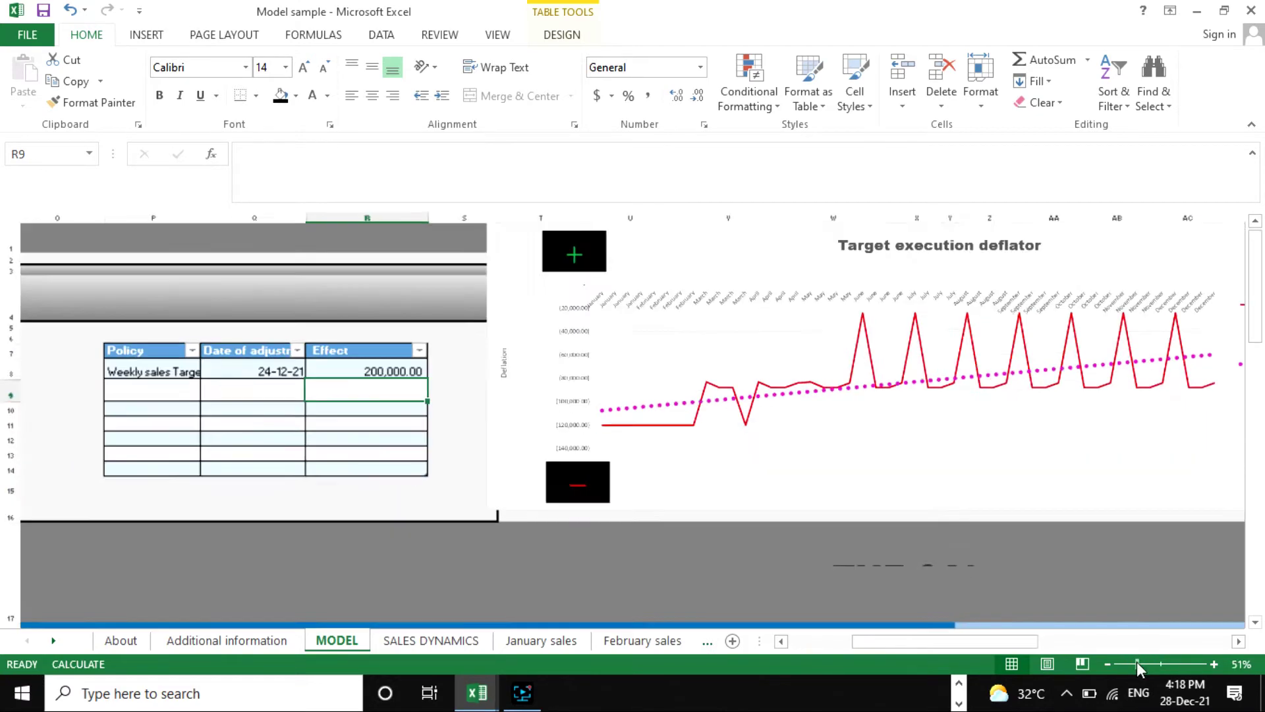
scroll(772, 438, "down", 2)
scroll(580, 383, "down", 3)
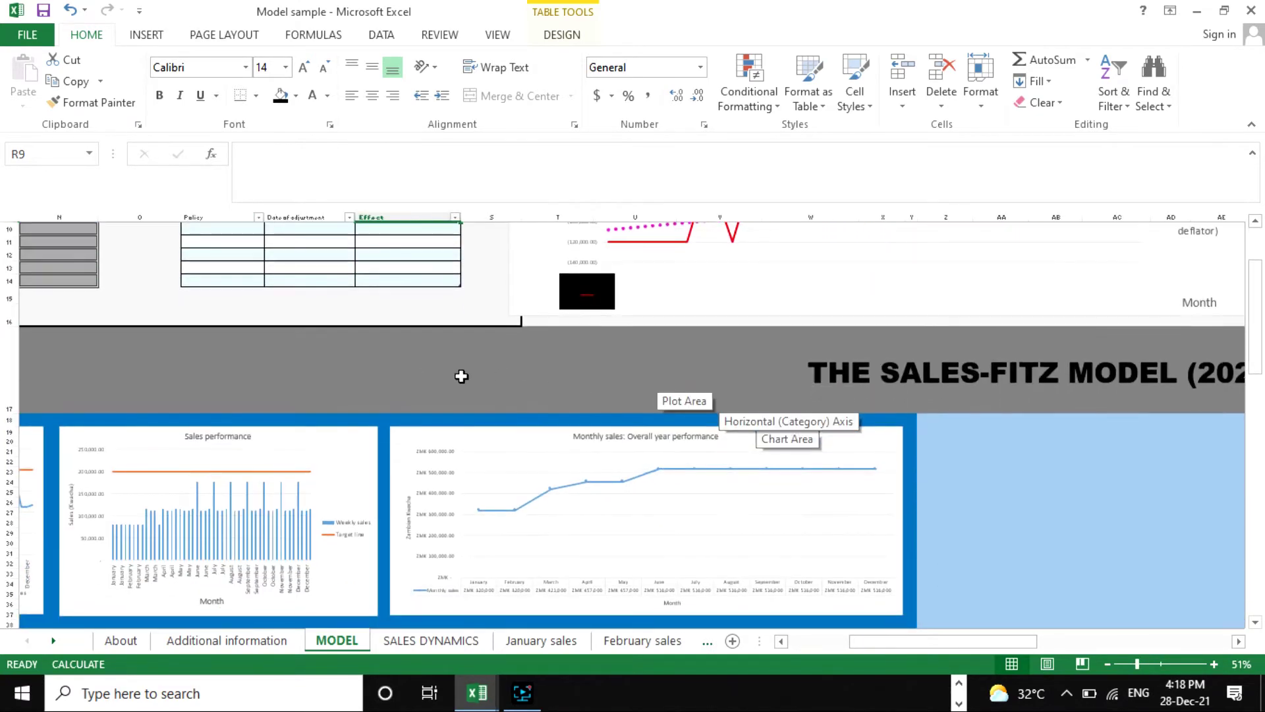
scroll(275, 412, "up", 2)
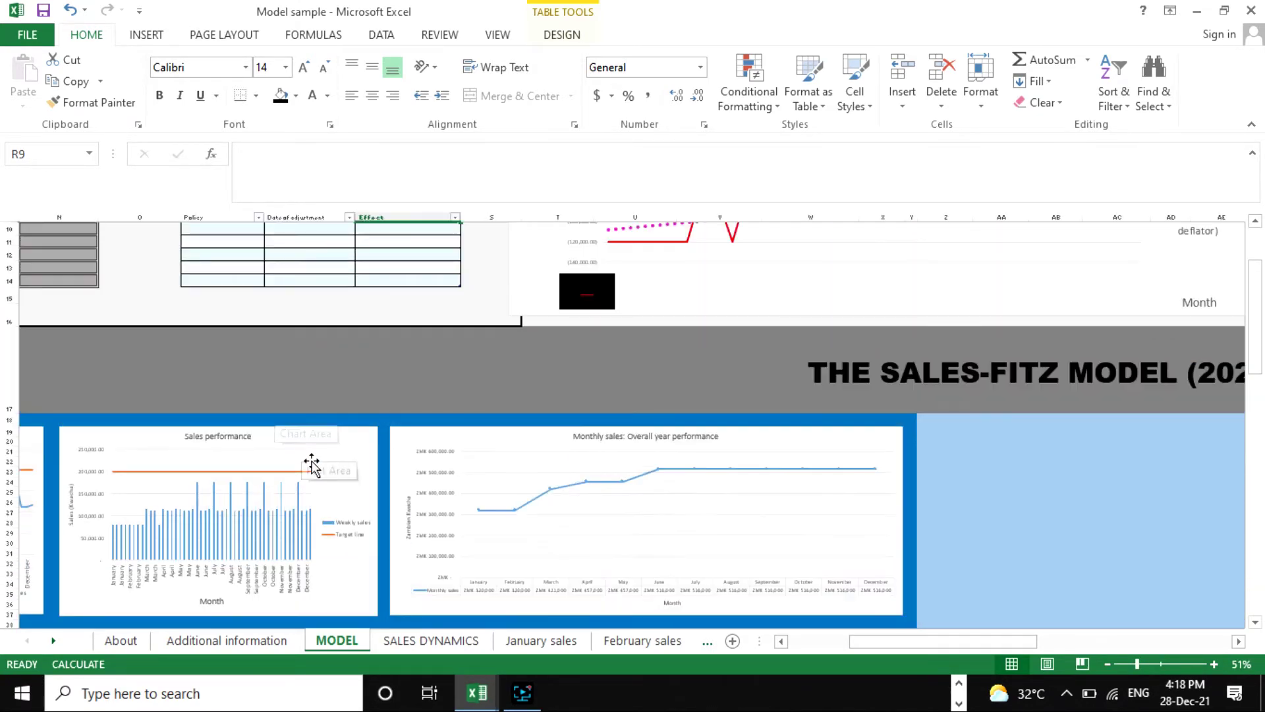
left_click_drag(883, 640, 824, 642)
scroll(789, 522, "down", 2)
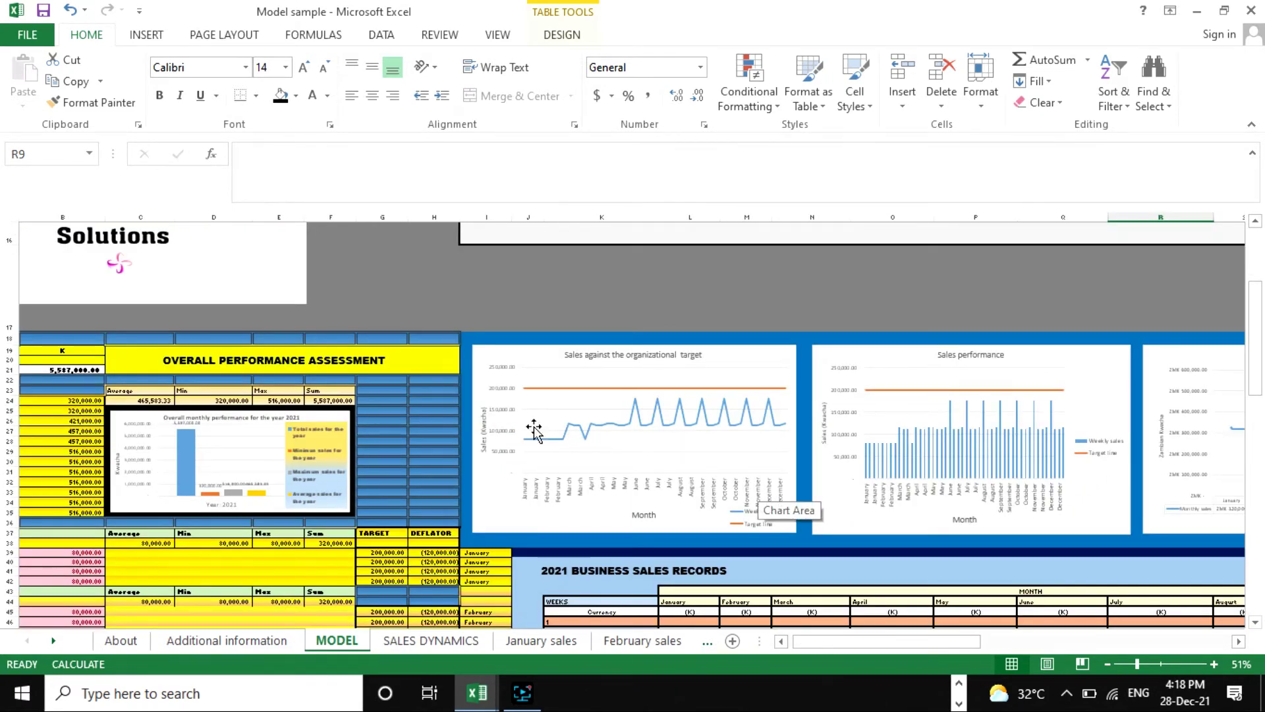
scroll(705, 429, "up", 2)
scroll(729, 457, "down", 2)
scroll(706, 446, "up", 3)
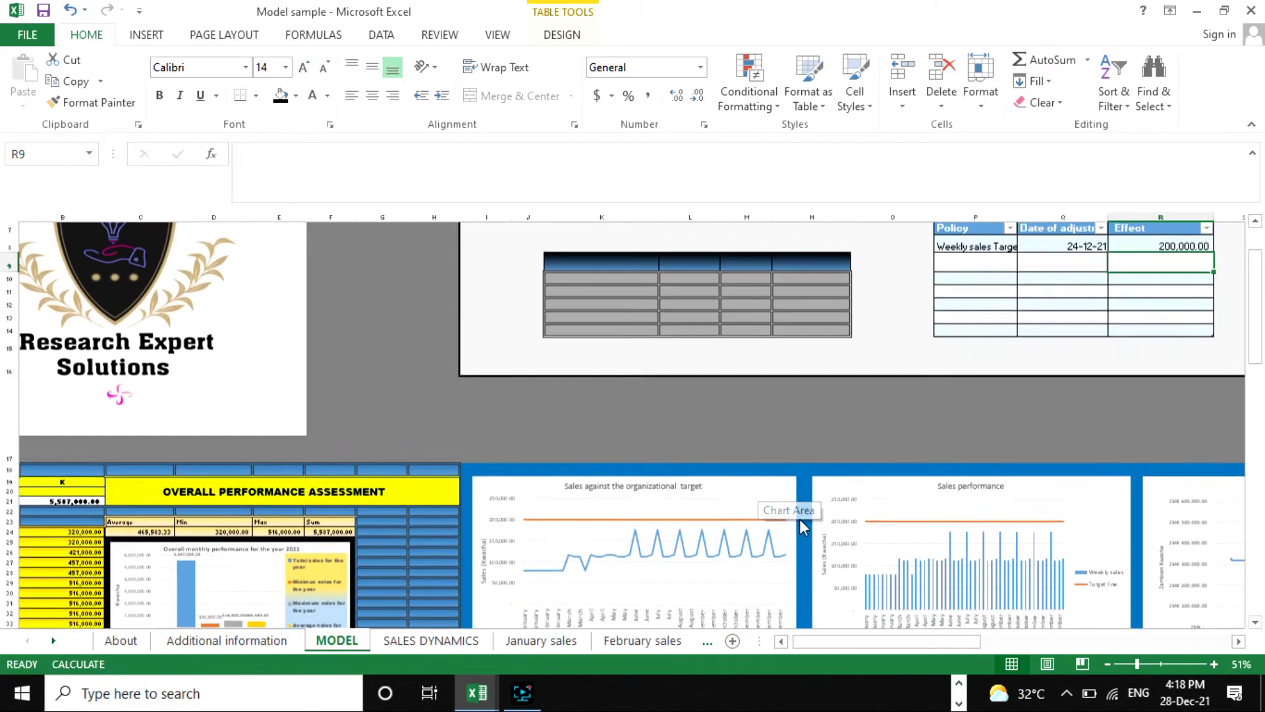
scroll(1035, 552, "down", 4)
scroll(1039, 460, "up", 6)
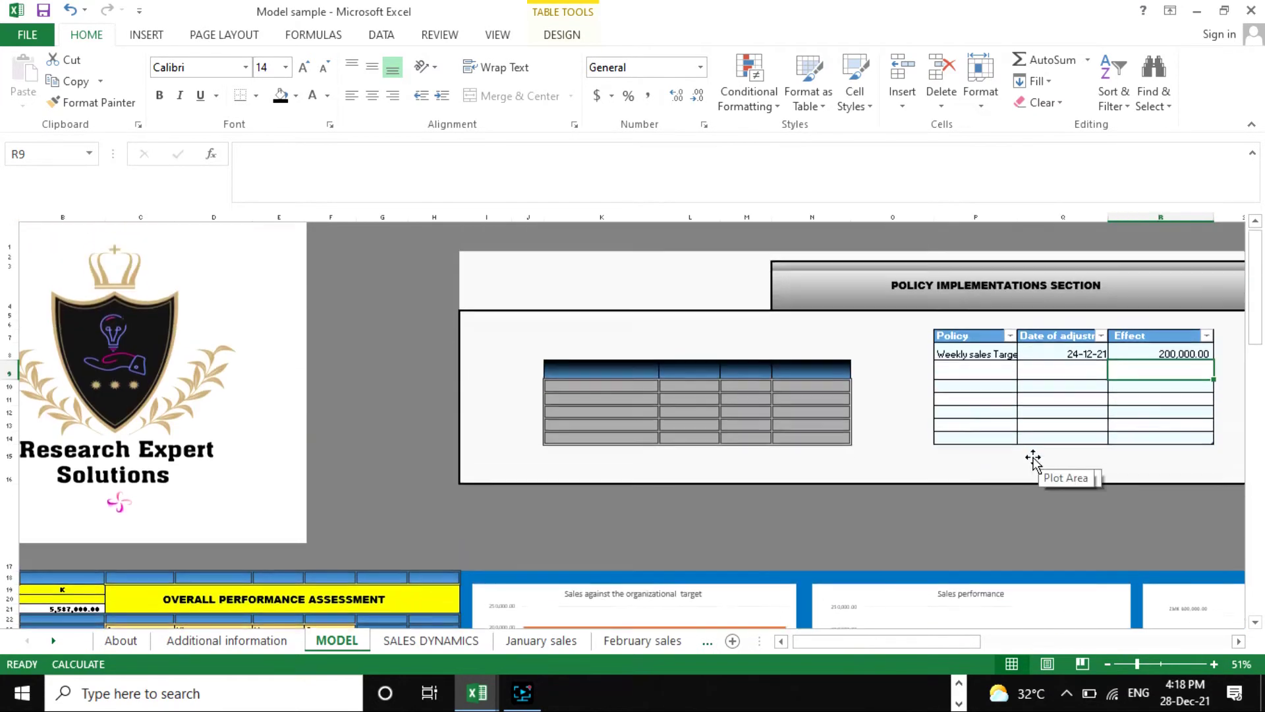
left_click(1168, 366)
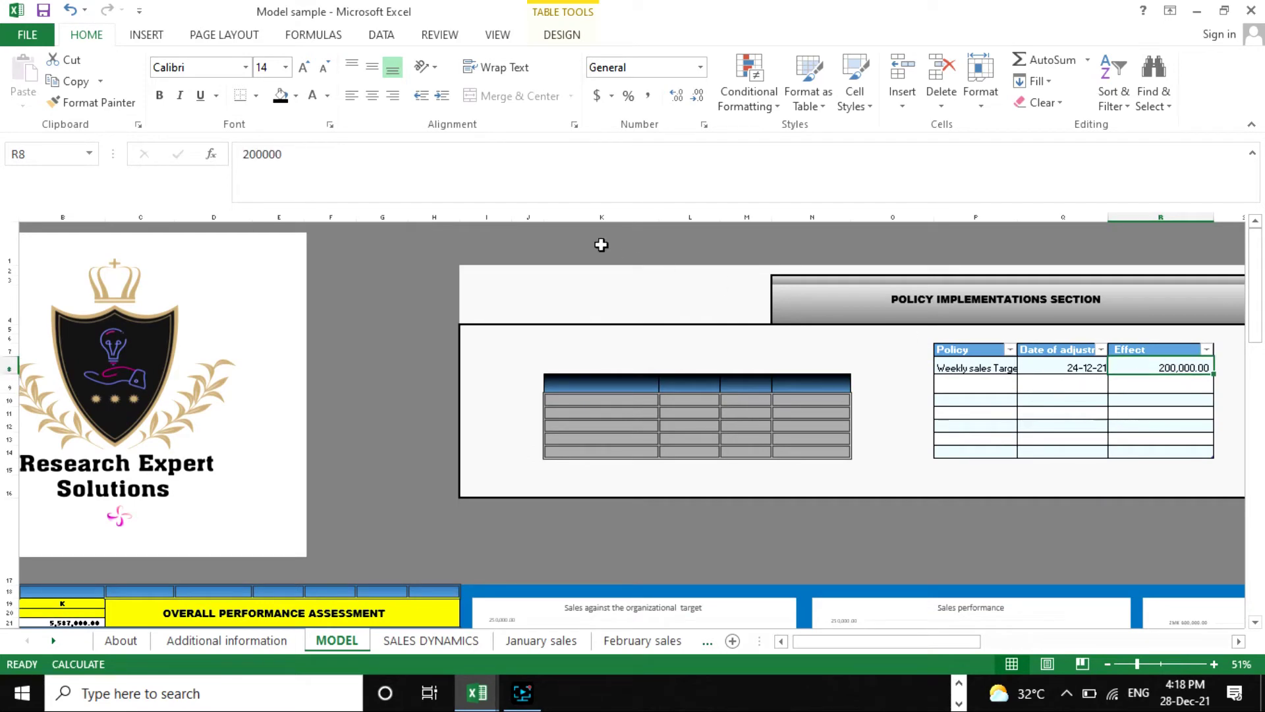
left_click(265, 154)
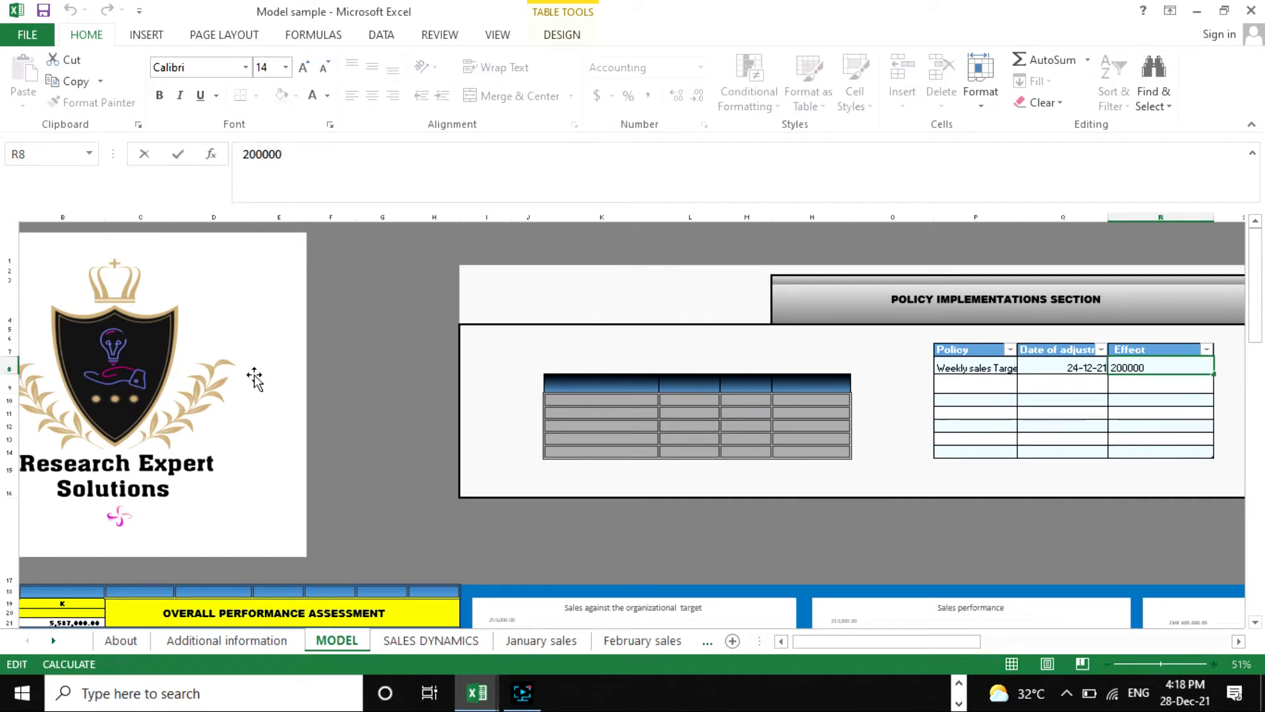
left_click(416, 305)
Lower the Weekly sales Target policy's Effect in cell R8 to 100000.
scroll(423, 433, "down", 13)
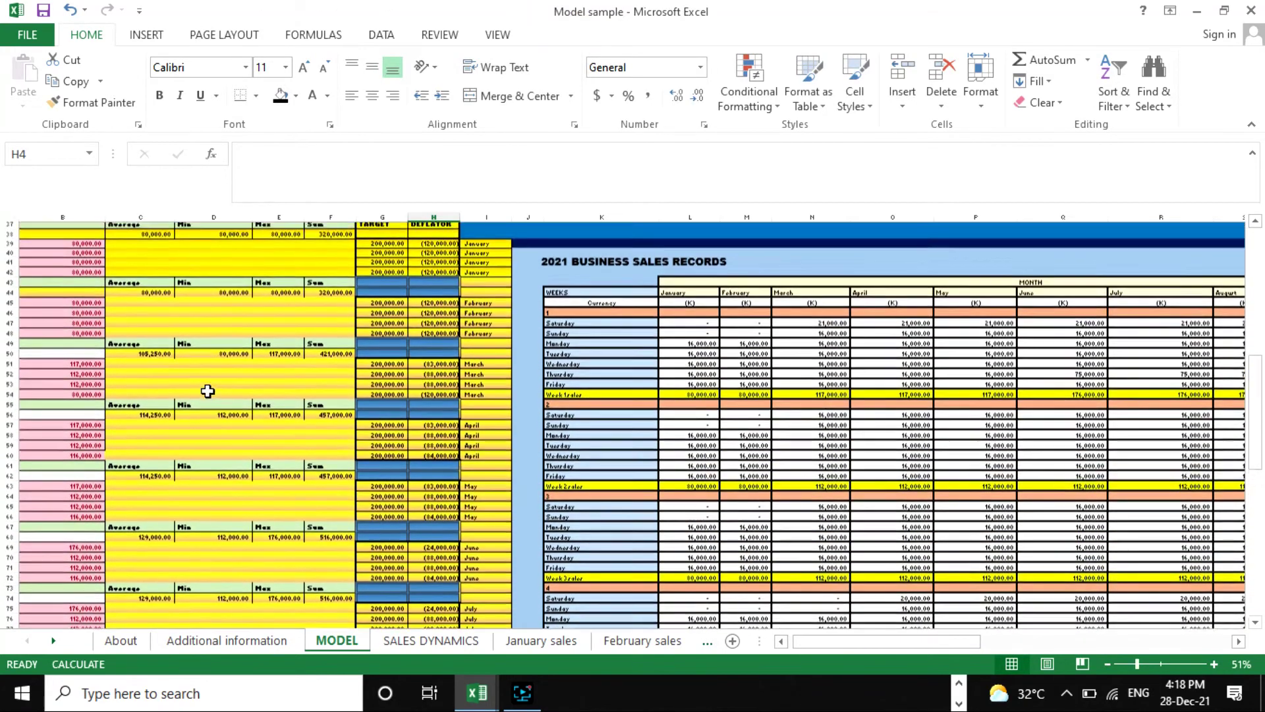
scroll(206, 392, "up", 2)
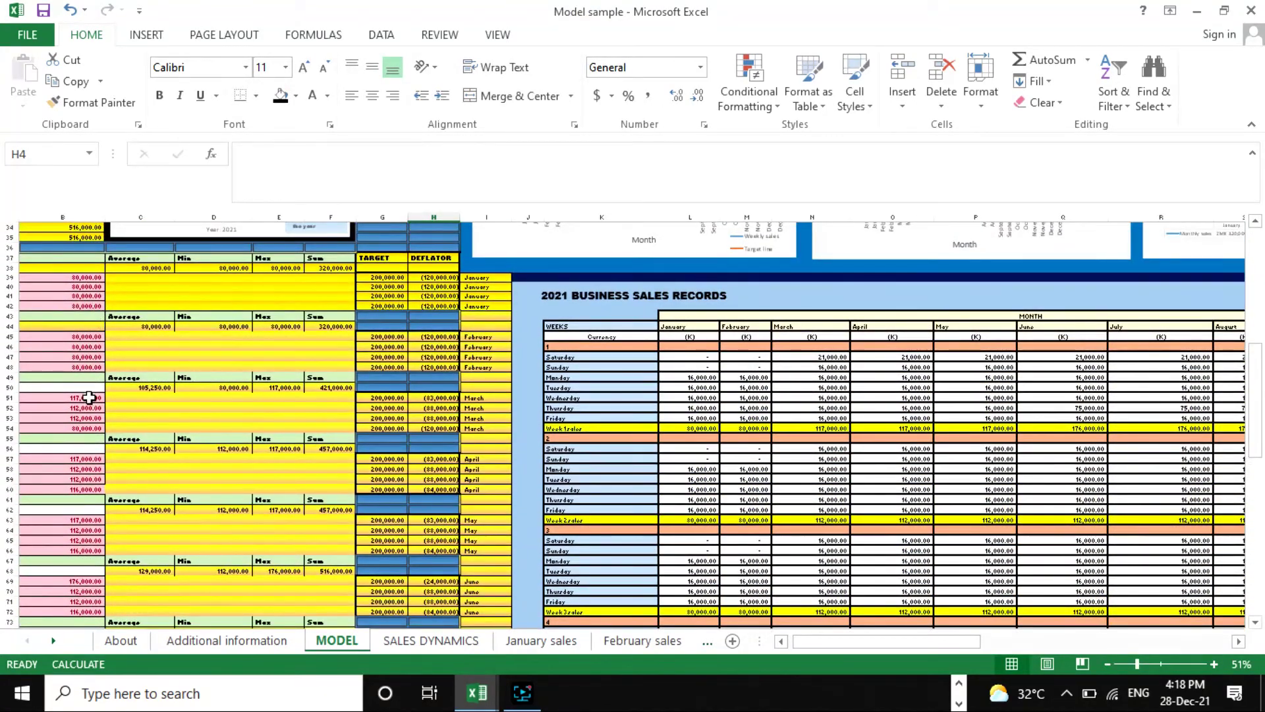
scroll(87, 406, "down", 6)
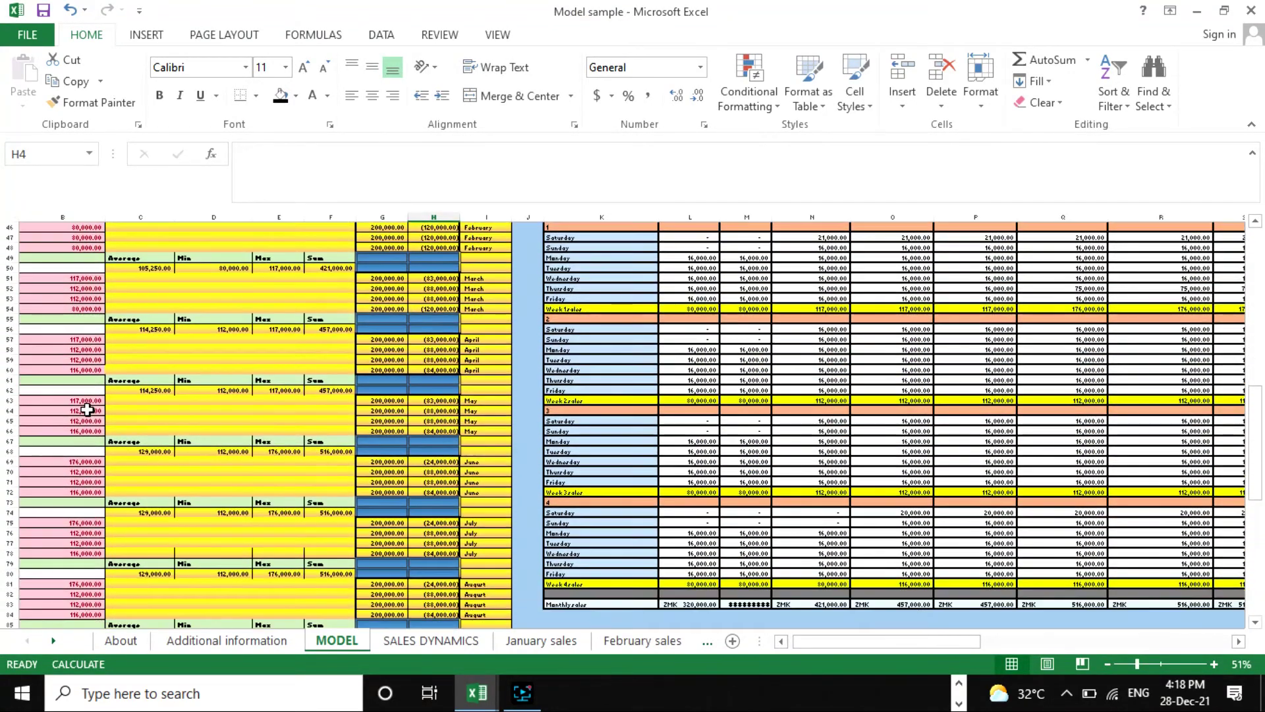
scroll(88, 409, "up", 17)
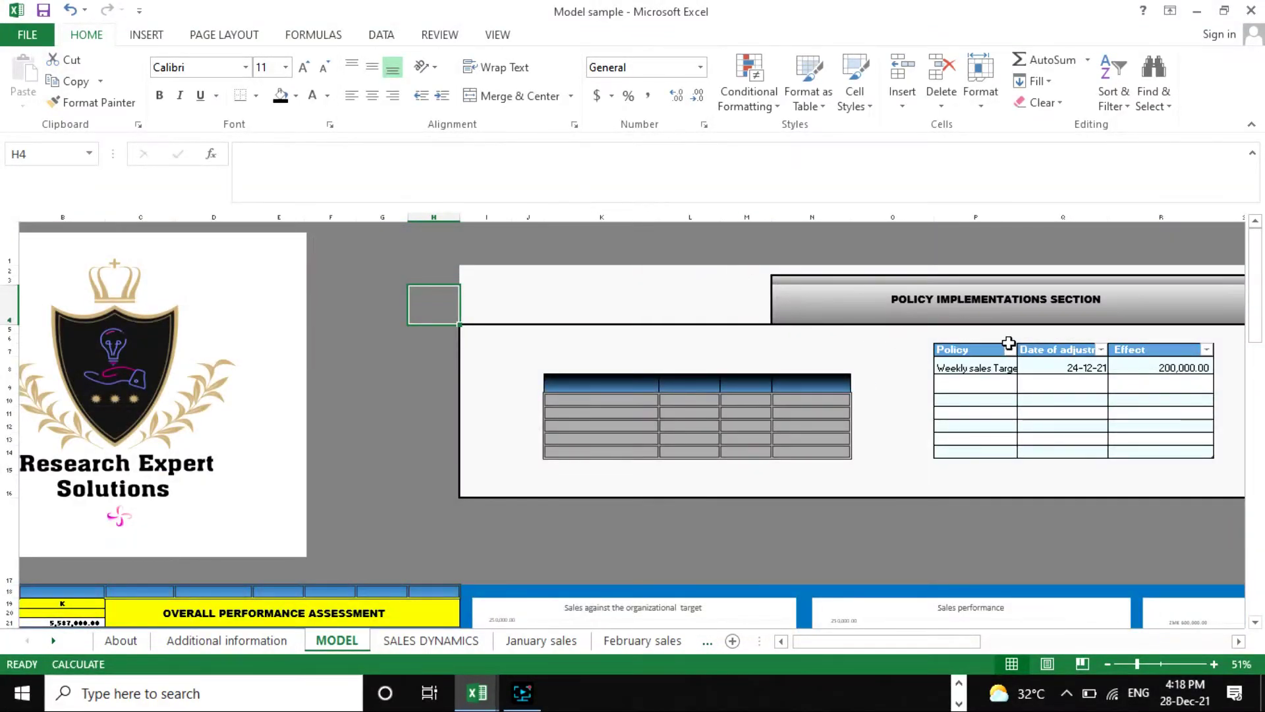
left_click(1143, 368)
left_click(317, 169)
double_click(245, 155)
type("100")
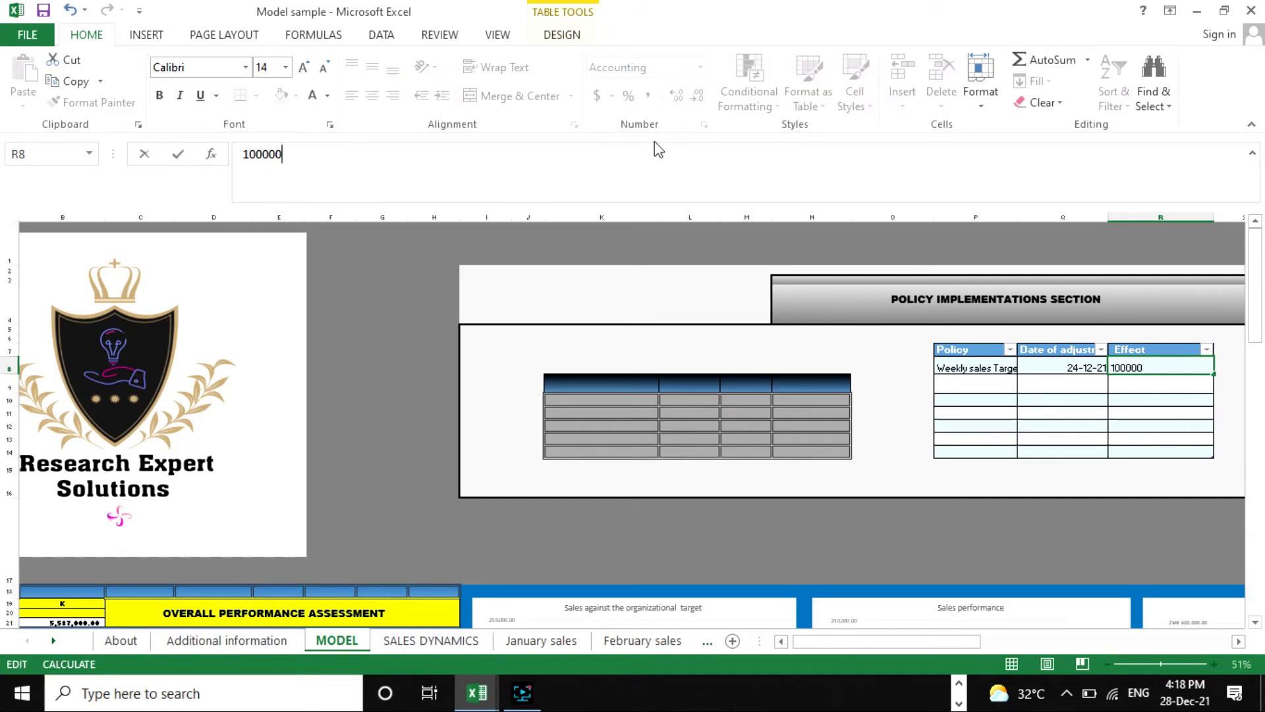
key("Return")
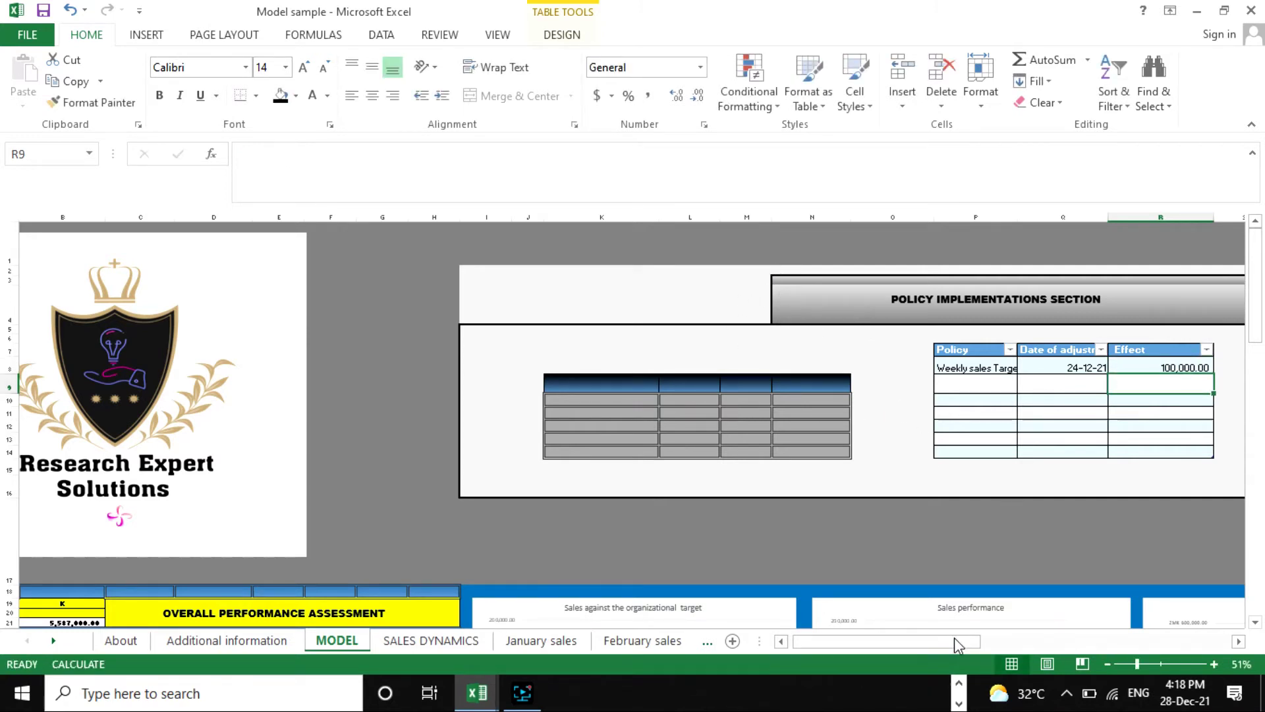
Inspect how the Target execution deflator chart responds to the 100,000 weekly sales target.
left_click_drag(928, 642, 995, 638)
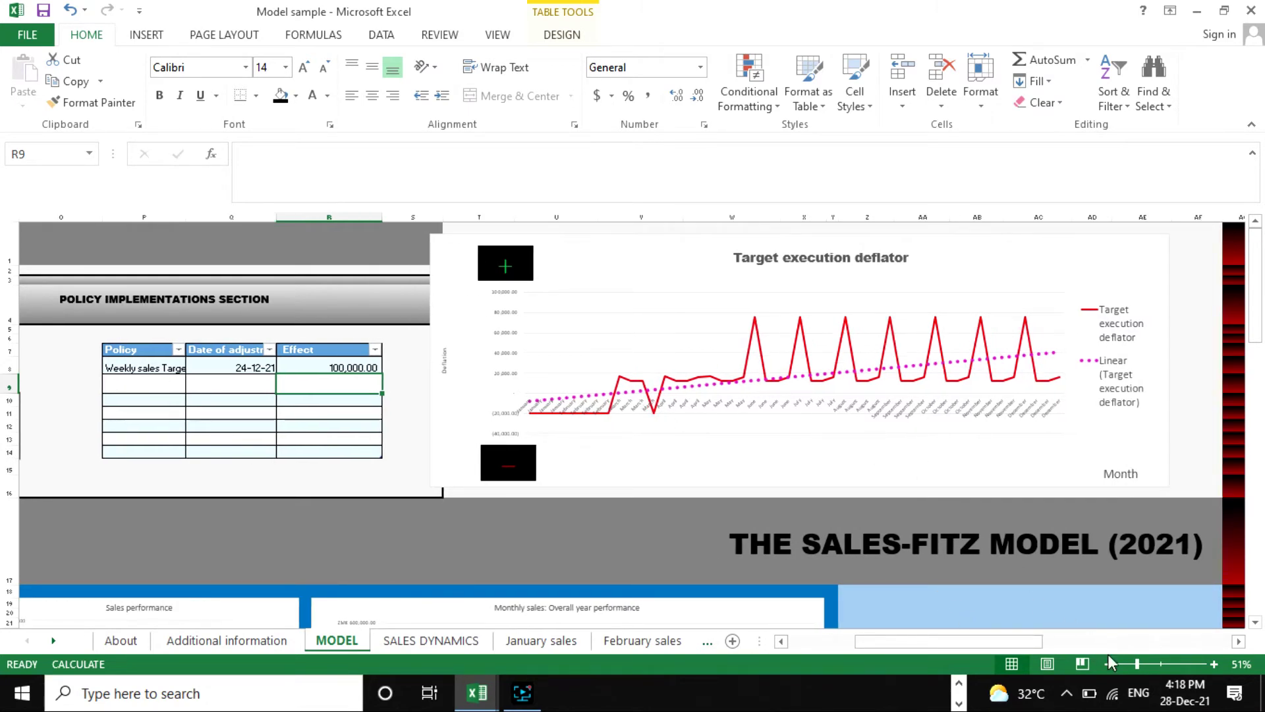
left_click(1150, 664)
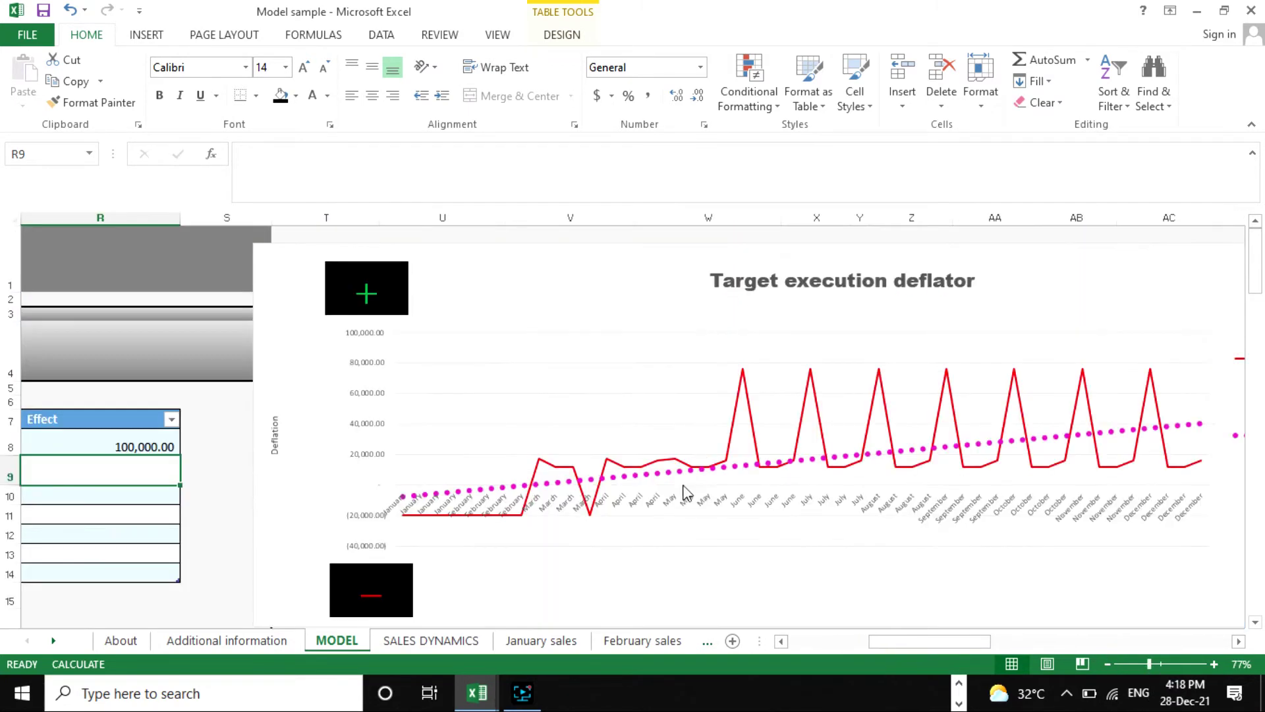
scroll(431, 520, "down", 1)
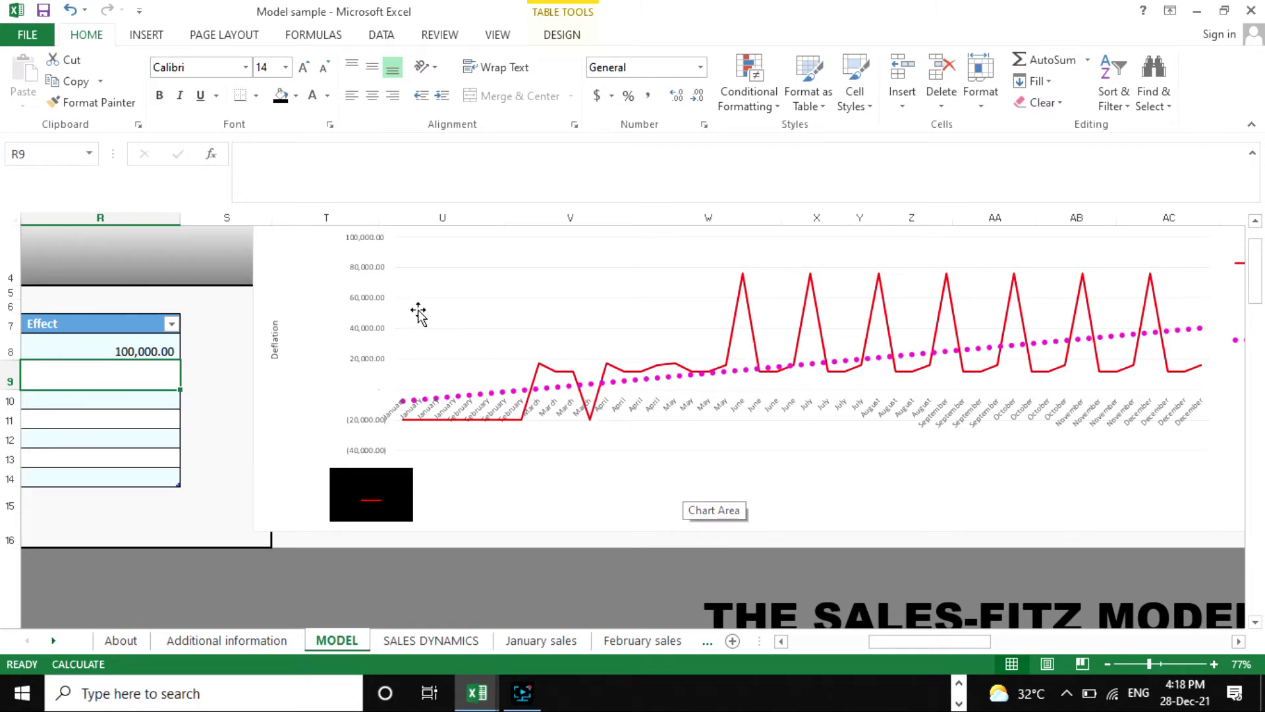
scroll(419, 314, "up", 1)
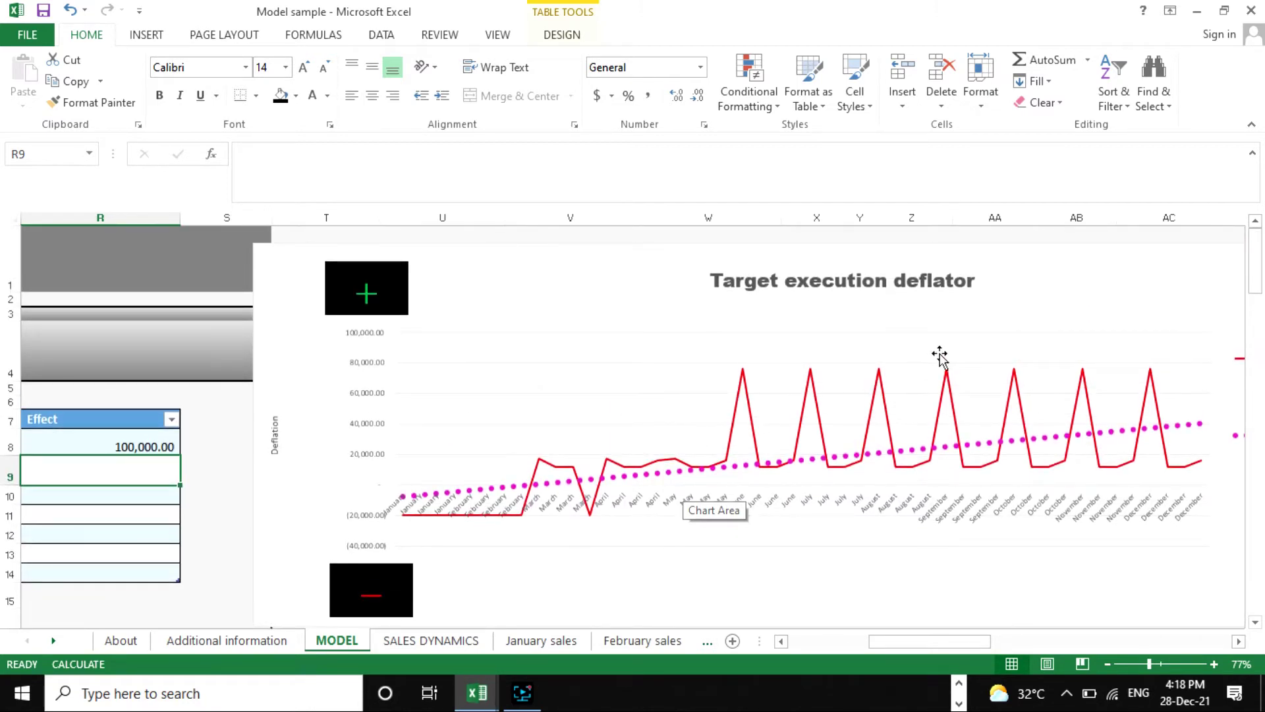
Compare weekly sales with the 100,000 target line in the Sales against the organizational target chart.
scroll(981, 429, "down", 10)
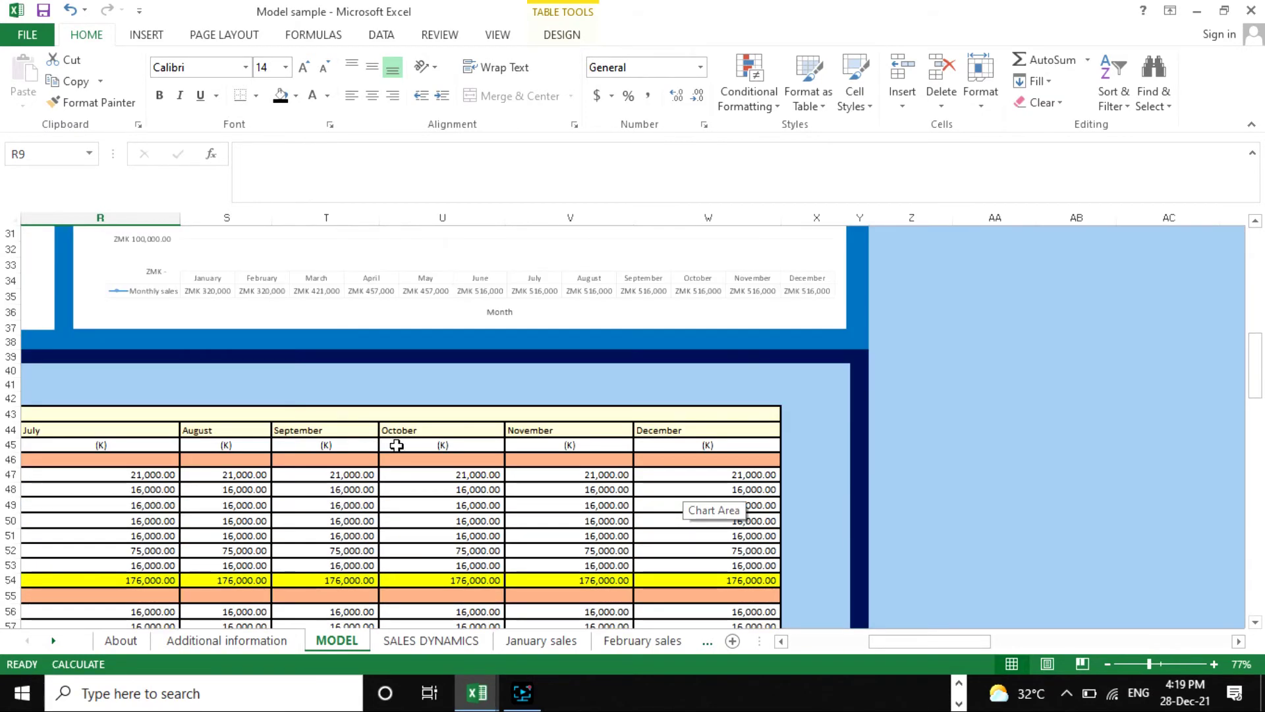
scroll(511, 486, "up", 3)
scroll(511, 486, "up", 3)
left_click_drag(961, 640, 883, 647)
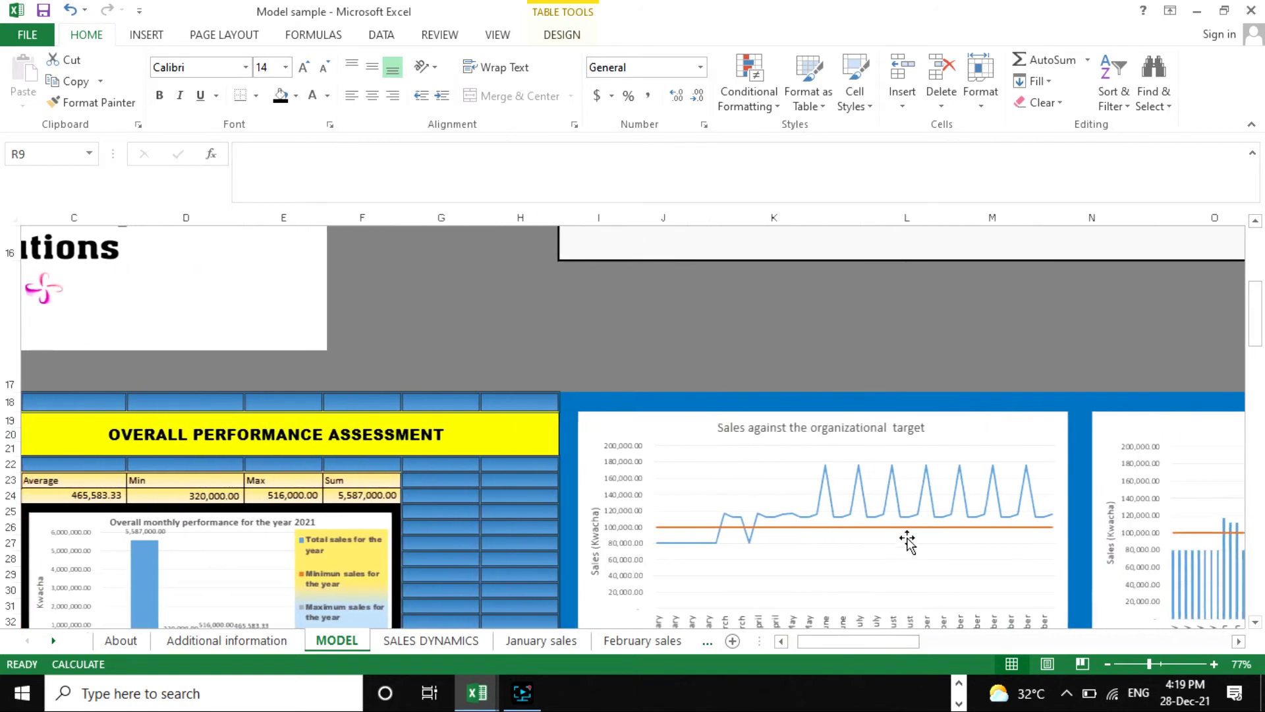
scroll(923, 507, "down", 2)
scroll(929, 495, "up", 3)
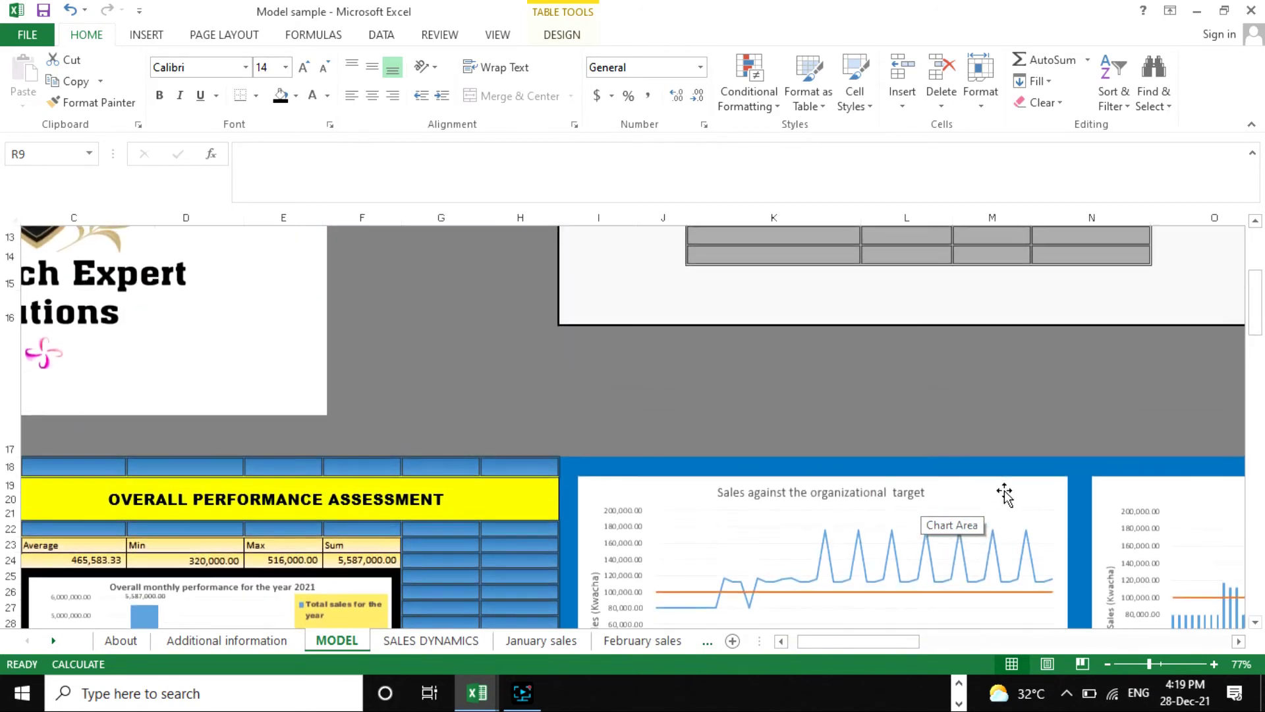
scroll(922, 514, "down", 3)
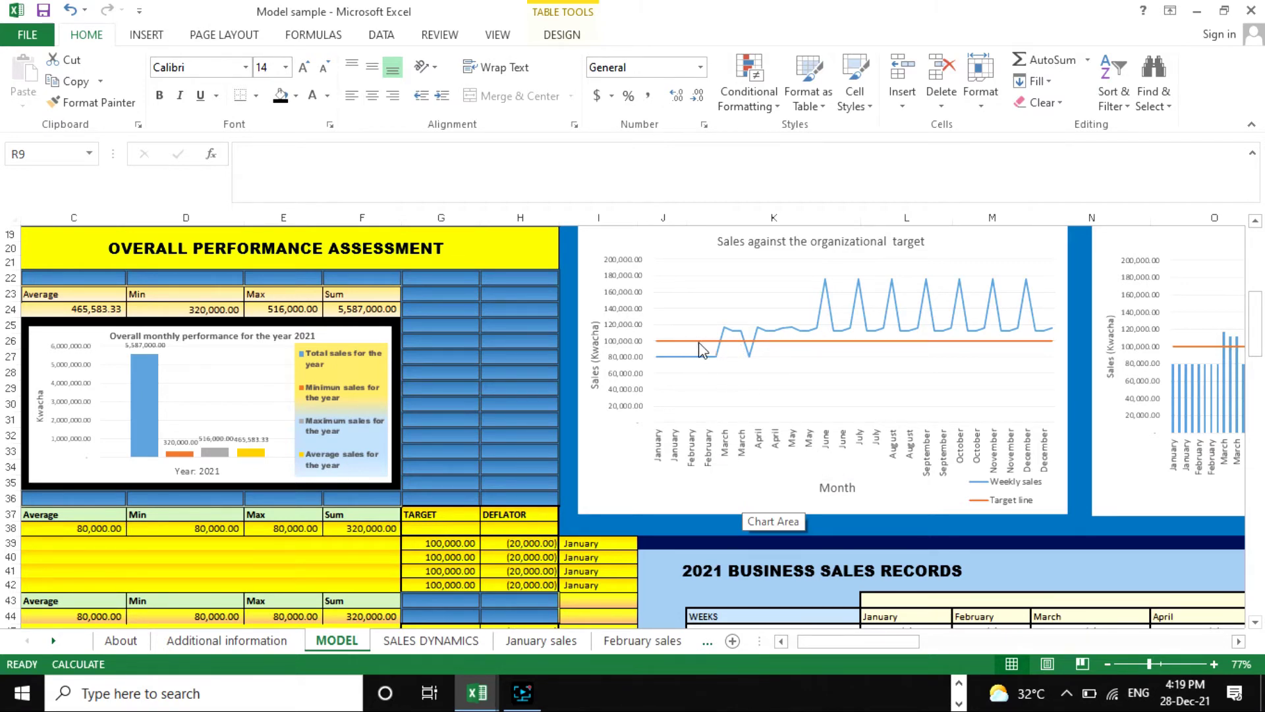
scroll(711, 358, "up", 5)
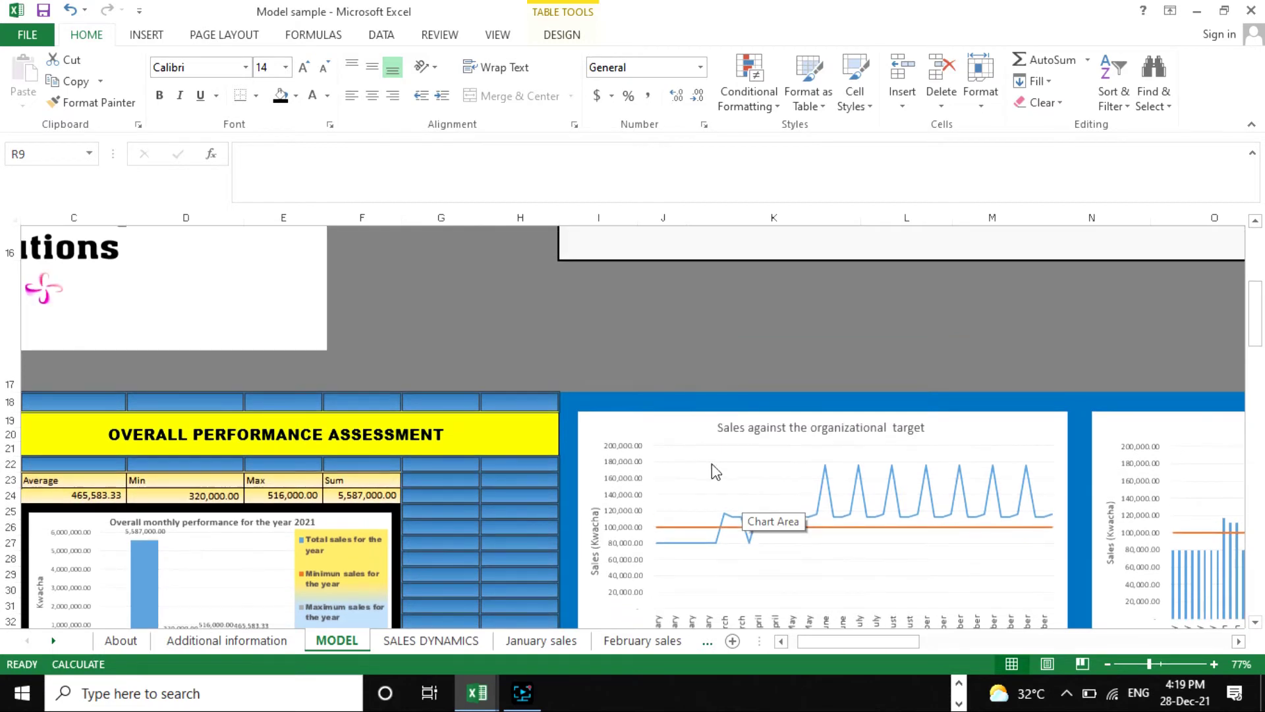
Go from the Sales against the organizational target chart to the weekly sales tables with their TARGET and DEFLATOR columns.
scroll(732, 369, "down", 5)
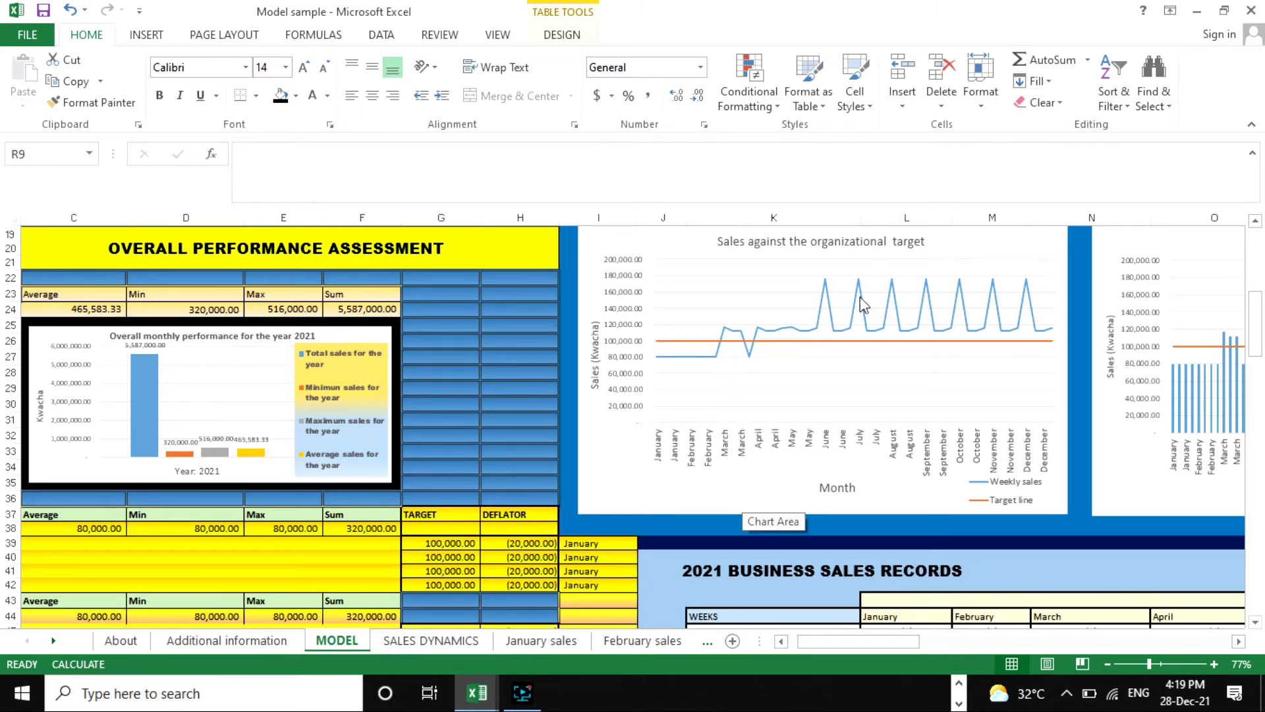
scroll(951, 417, "down", 3)
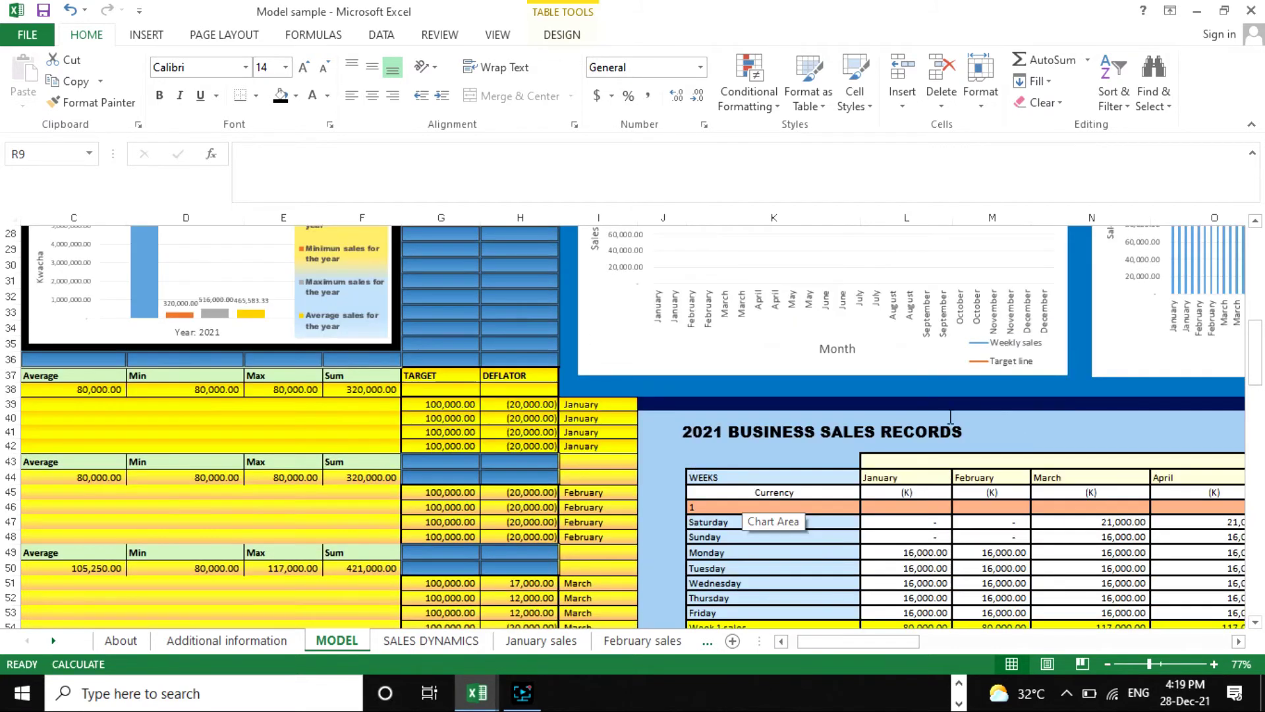
scroll(277, 478, "down", 3)
scroll(317, 444, "up", 3)
left_click_drag(903, 644, 865, 646)
scroll(369, 388, "down", 4)
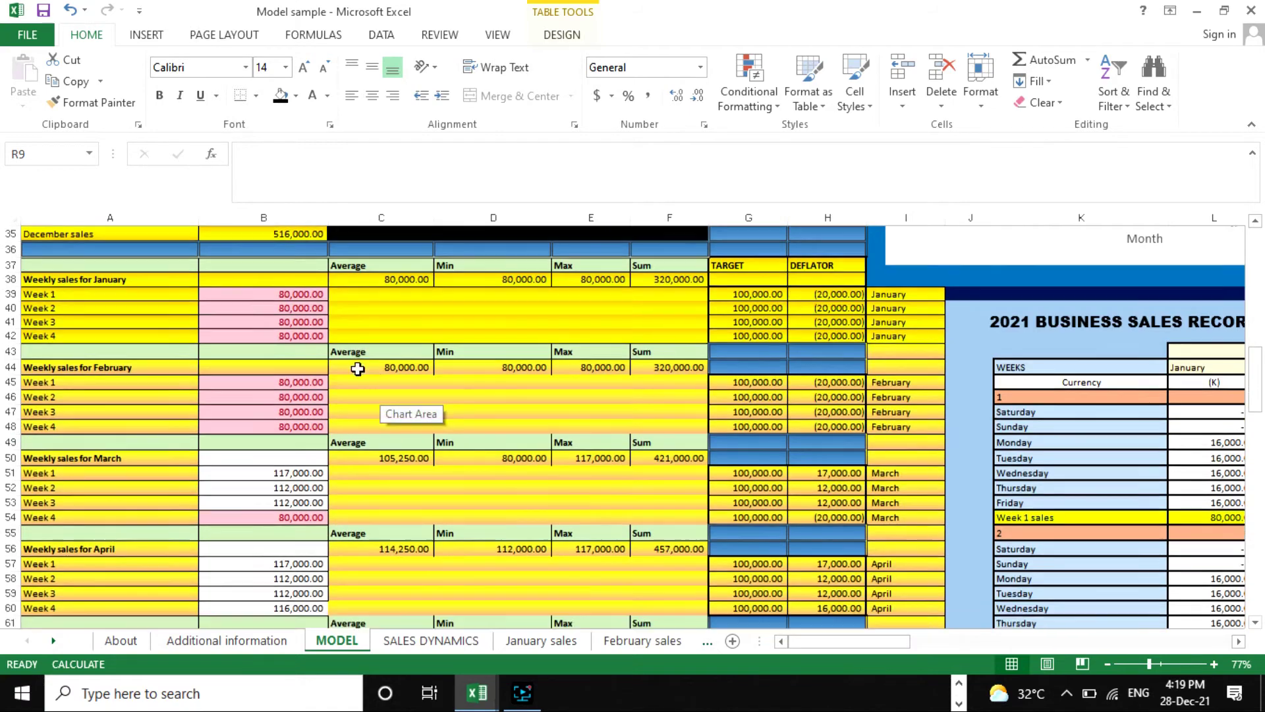
Examine the January and February weekly sales on the MODEL sheet against the weekly target and the DEFLATOR column.
scroll(346, 374, "up", 3)
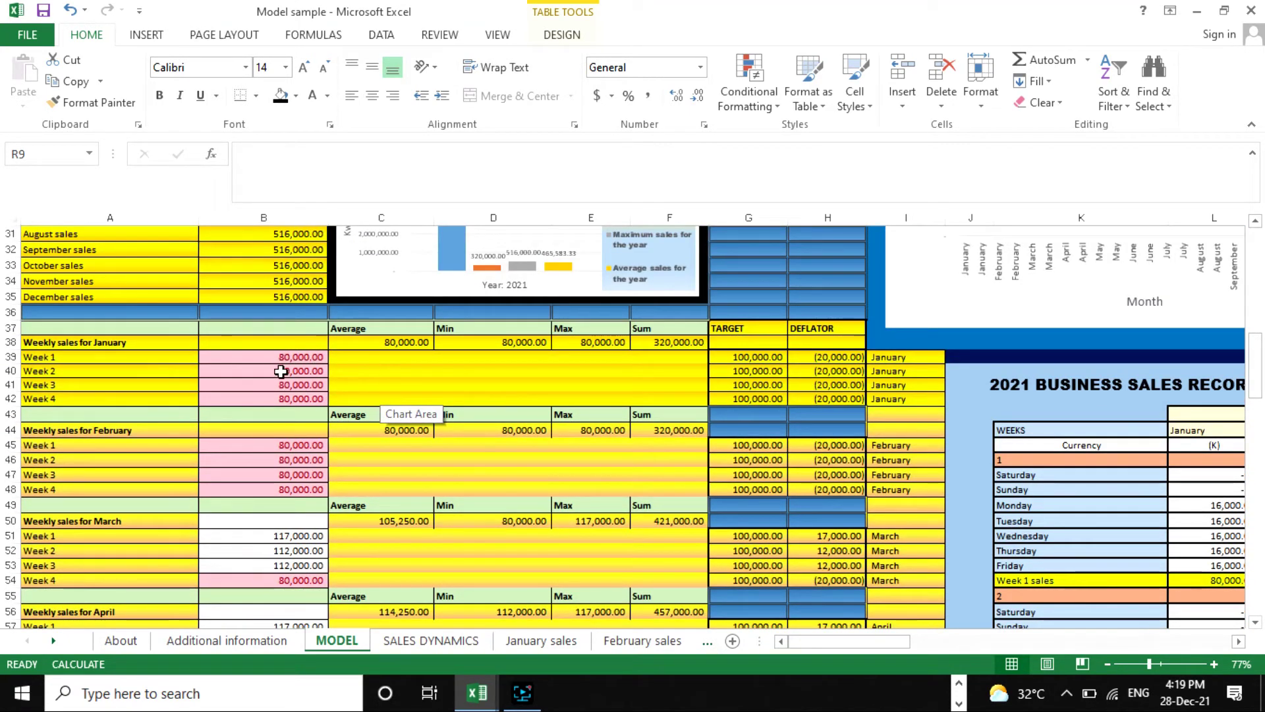
scroll(303, 337, "down", 3)
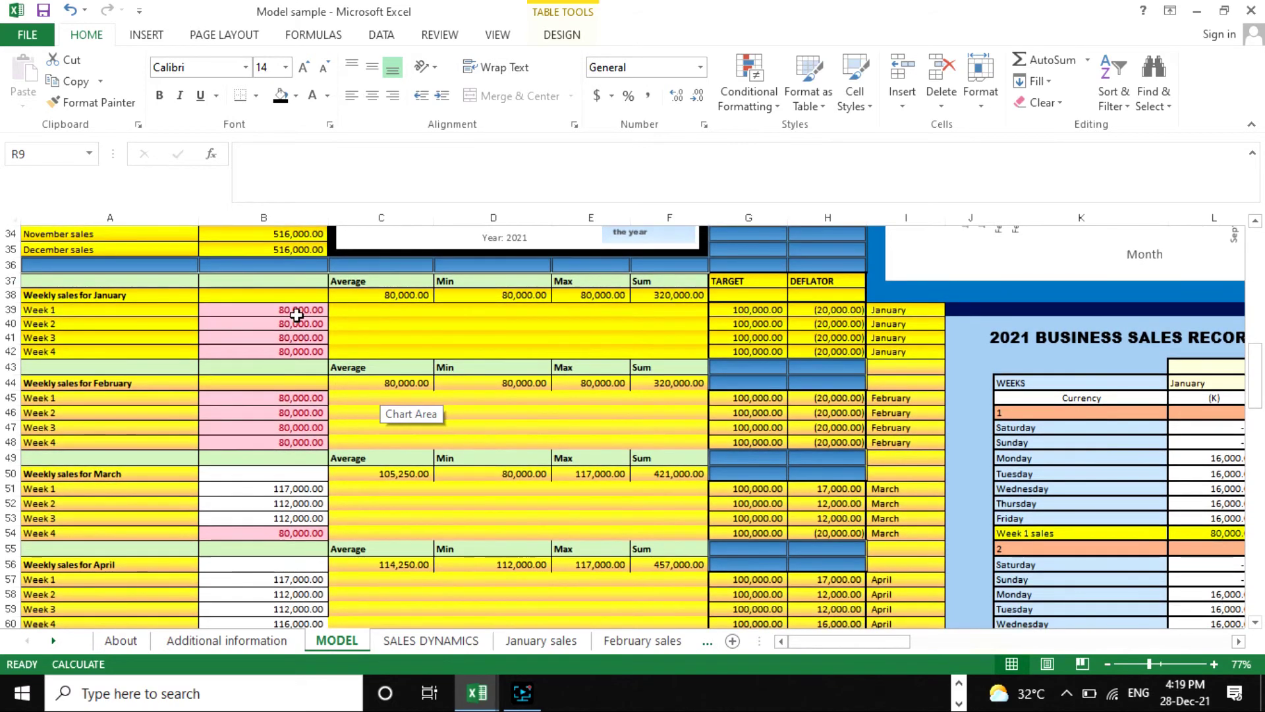
scroll(296, 316, "up", 3)
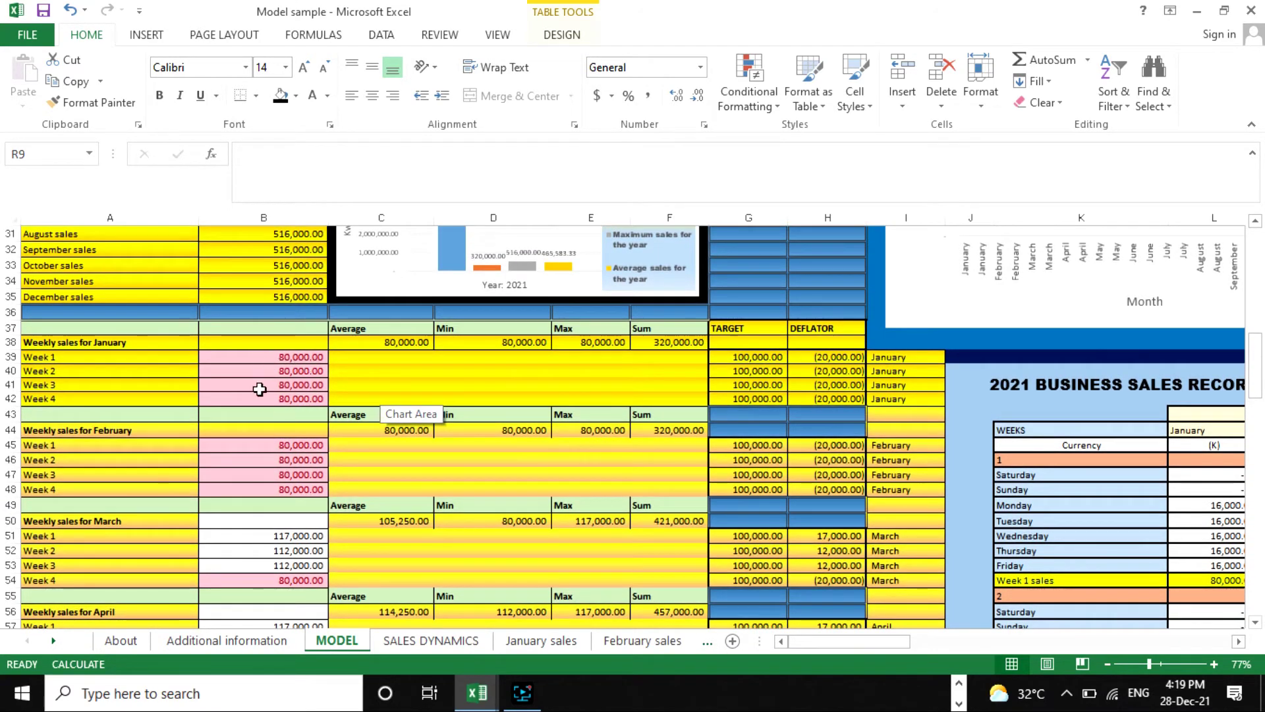
scroll(282, 330, "down", 1)
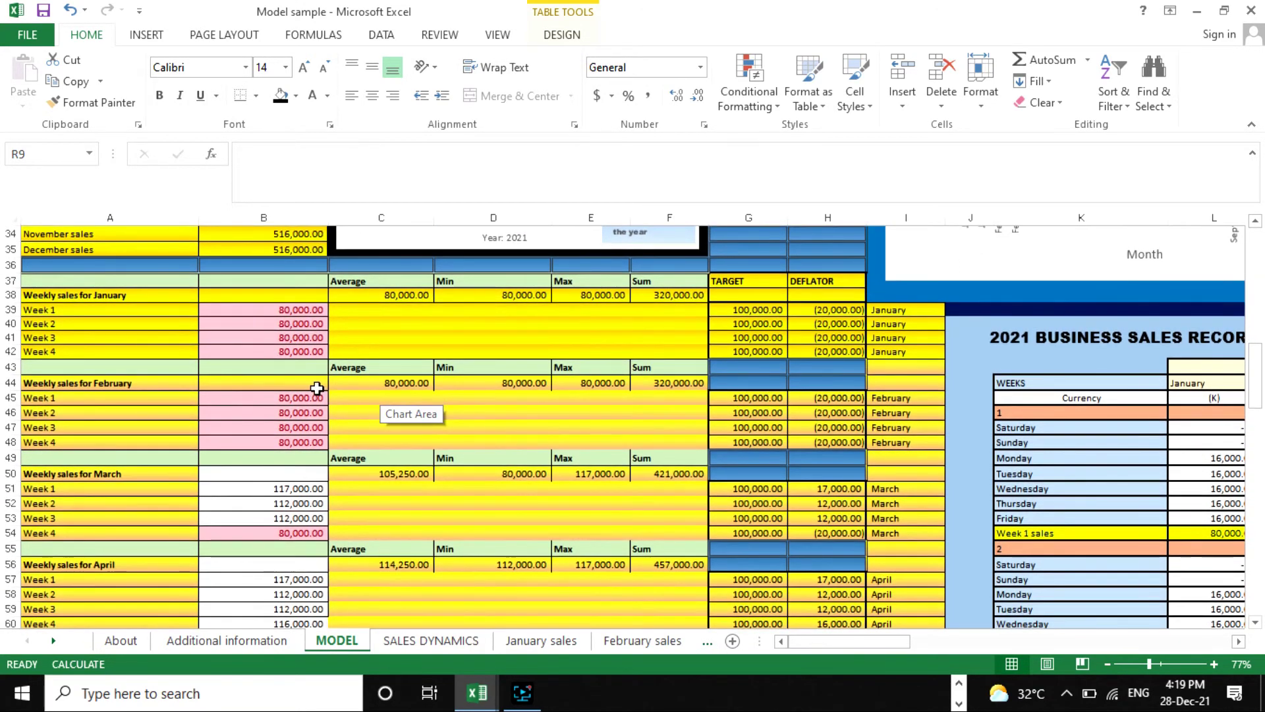
scroll(271, 398, "up", 1)
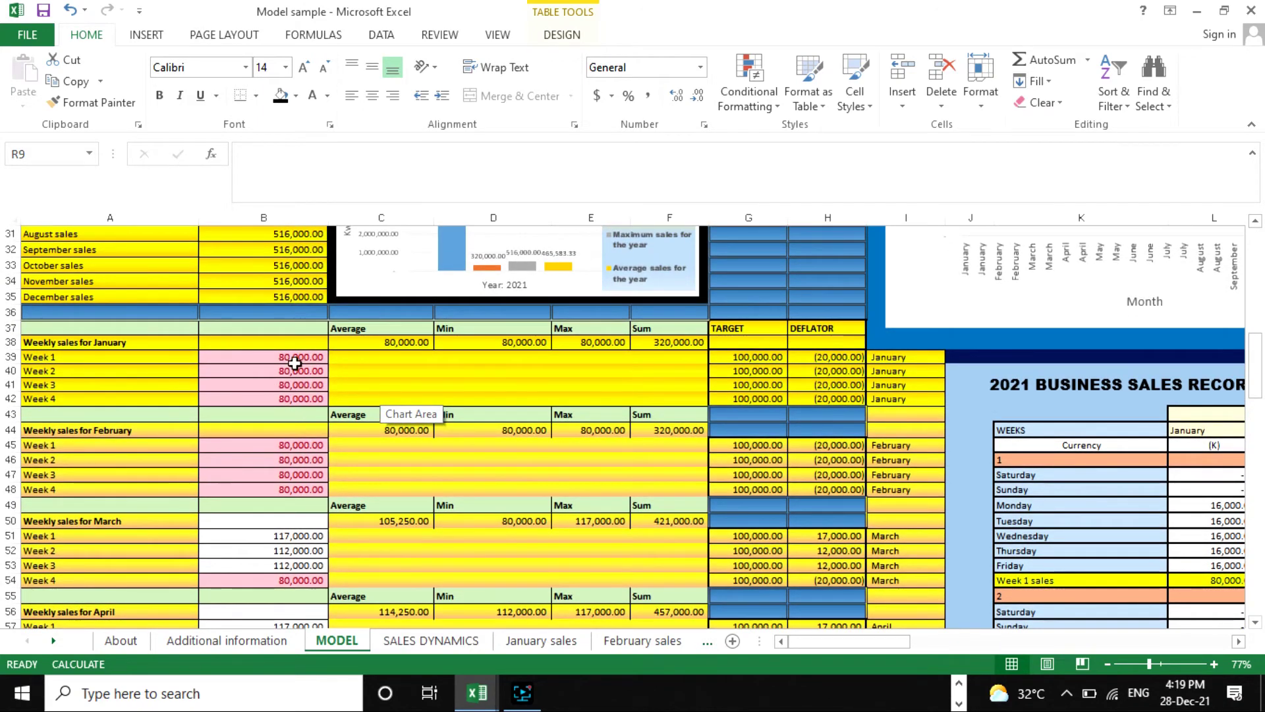
scroll(302, 393, "down", 1)
scroll(302, 394, "up", 1)
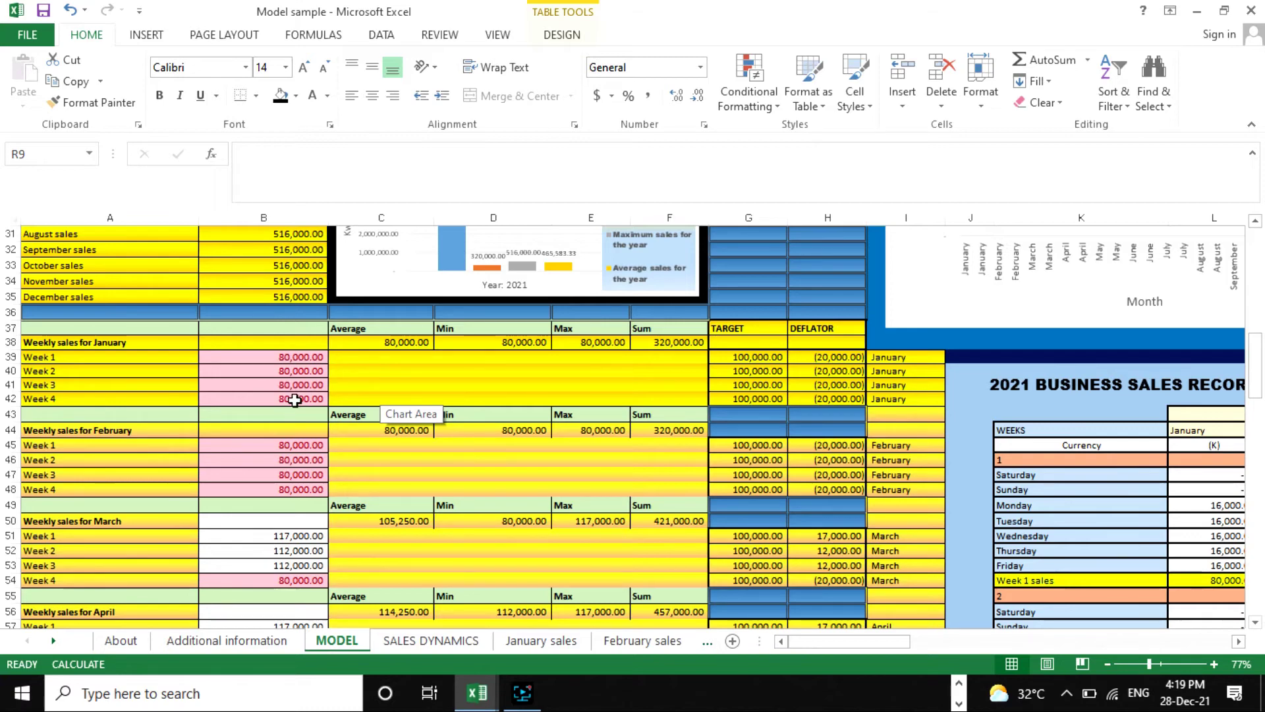
scroll(263, 401, "down", 1)
scroll(284, 396, "down", 1)
scroll(290, 394, "down", 1)
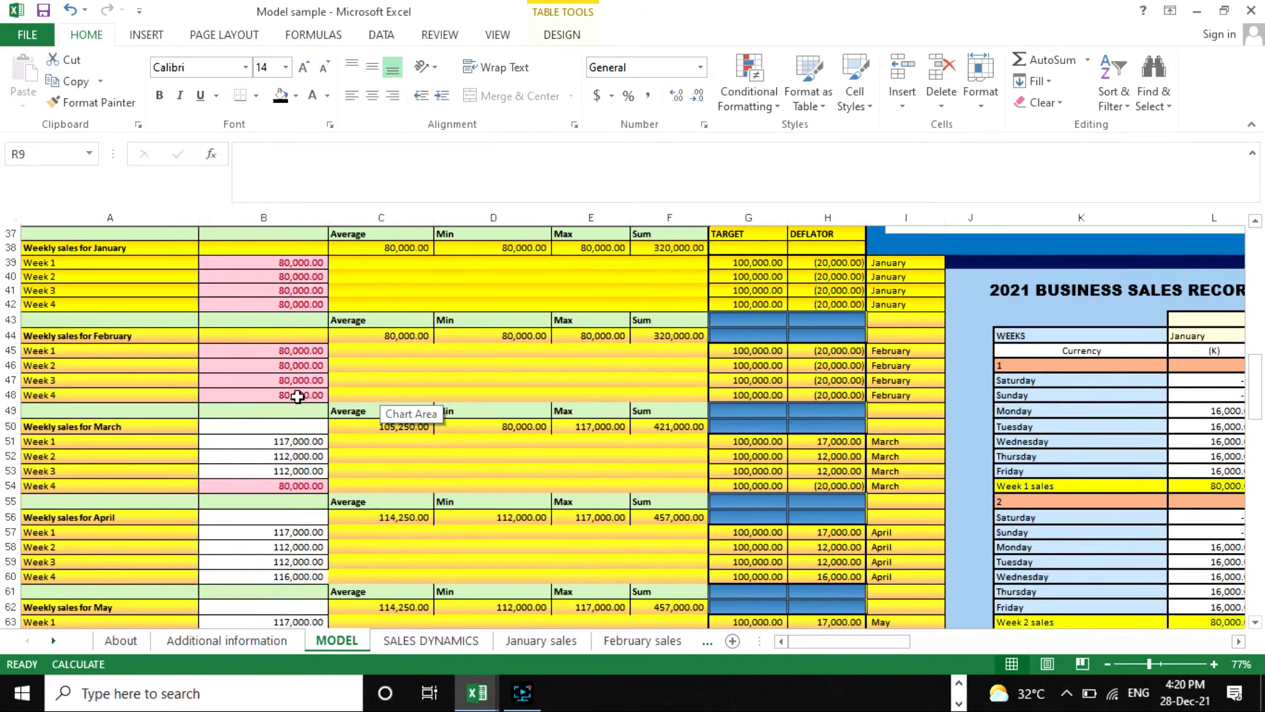
scroll(299, 384, "up", 2)
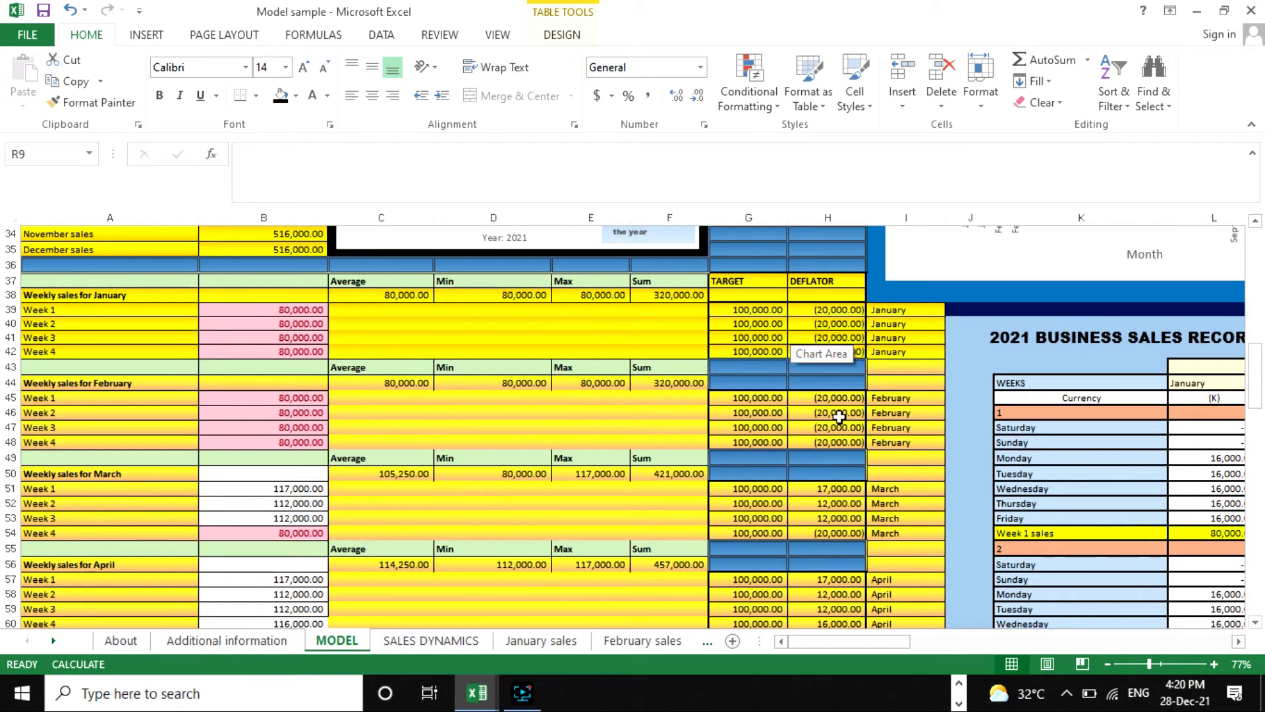
Review the weekly sales, target and deflator entries for March through December on the MODEL sheet.
scroll(983, 305, "up", 10)
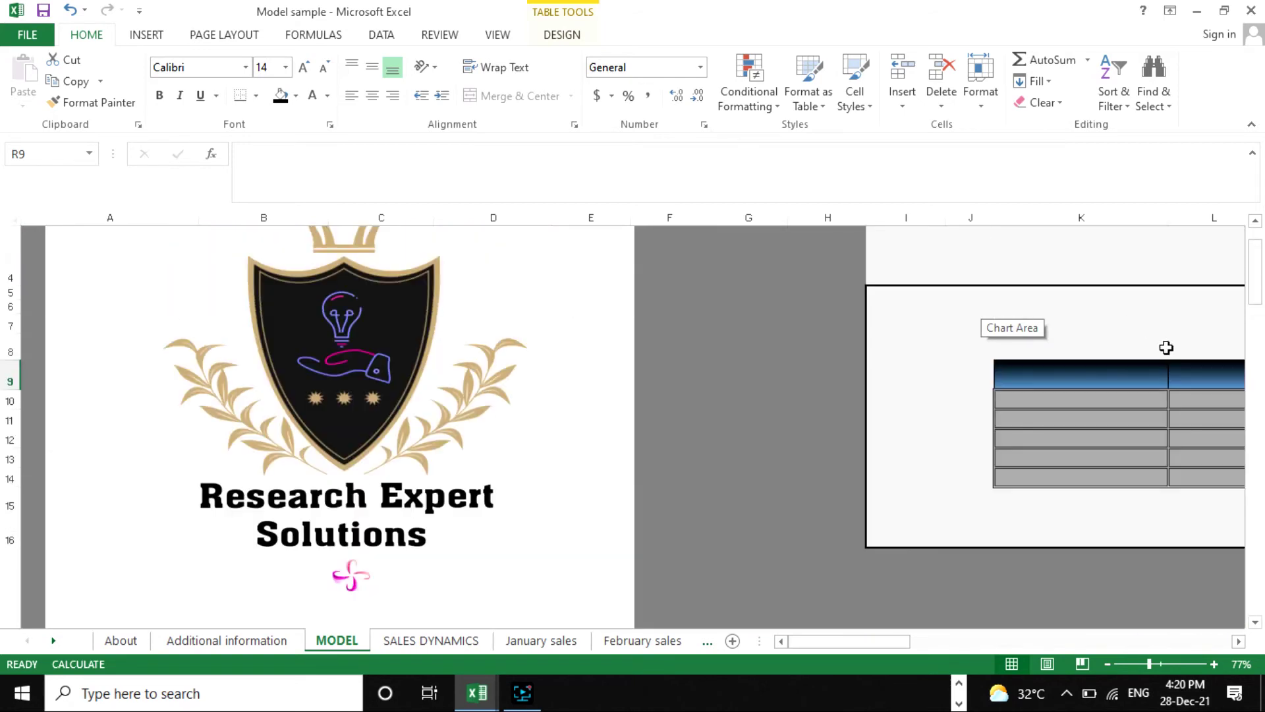
left_click_drag(884, 643, 837, 647)
scroll(500, 480, "down", 10)
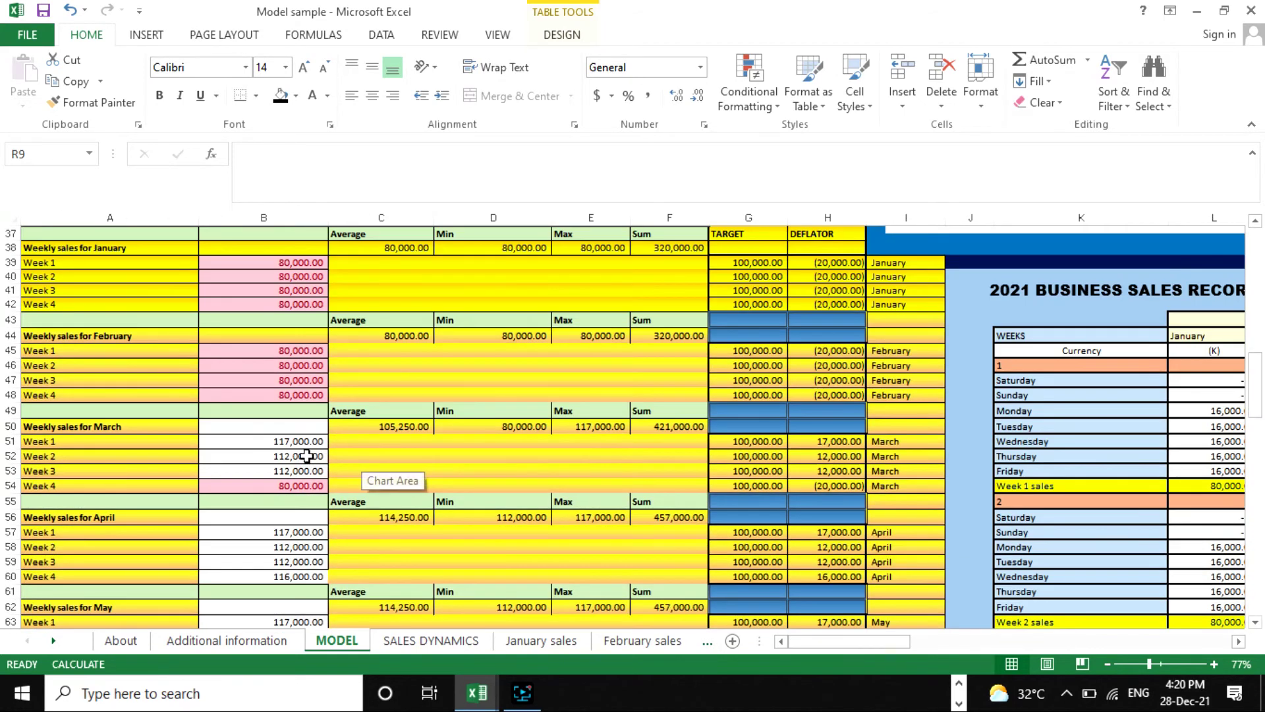
scroll(292, 342, "up", 1)
scroll(297, 460, "down", 2)
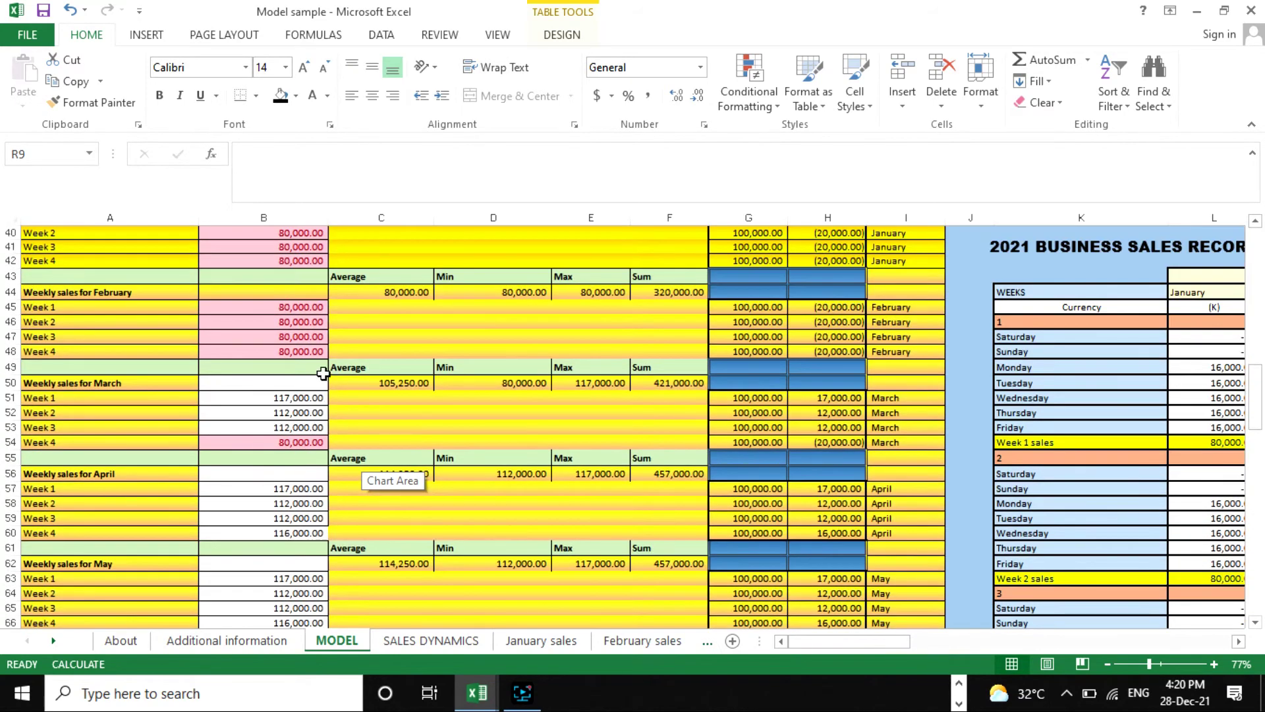
scroll(299, 441, "down", 1)
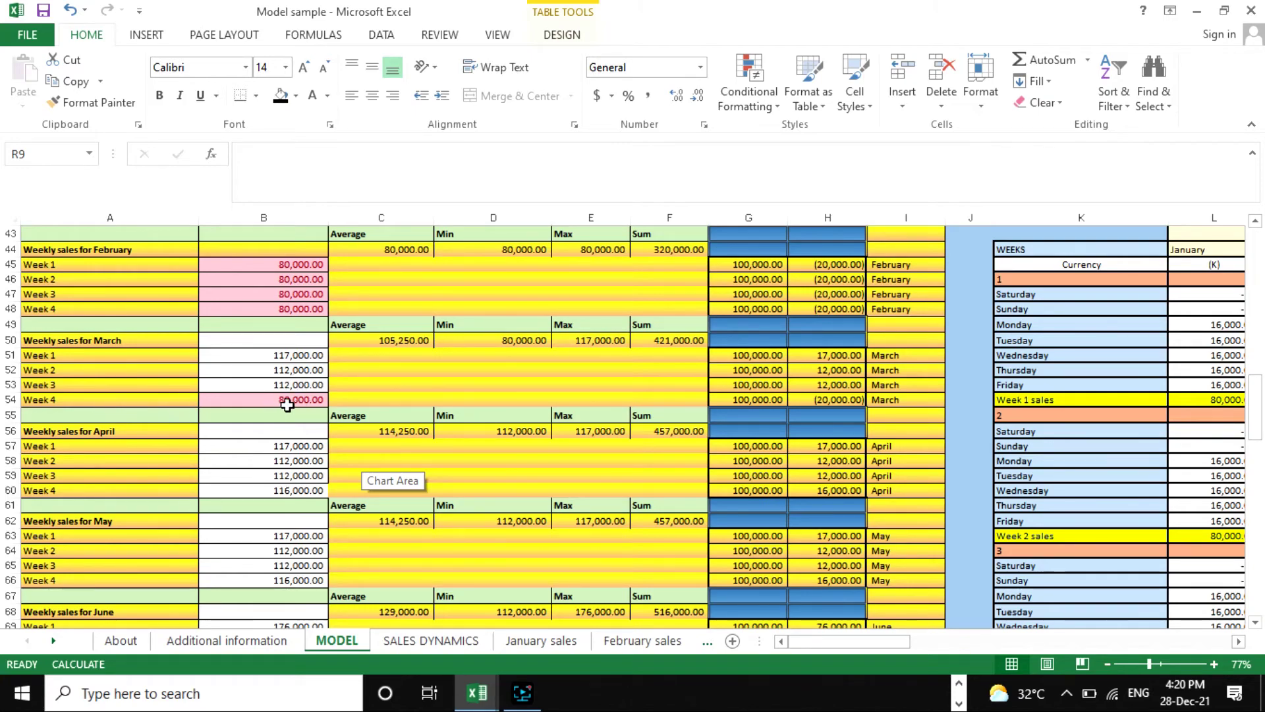
scroll(286, 405, "down", 5)
scroll(304, 338, "down", 9)
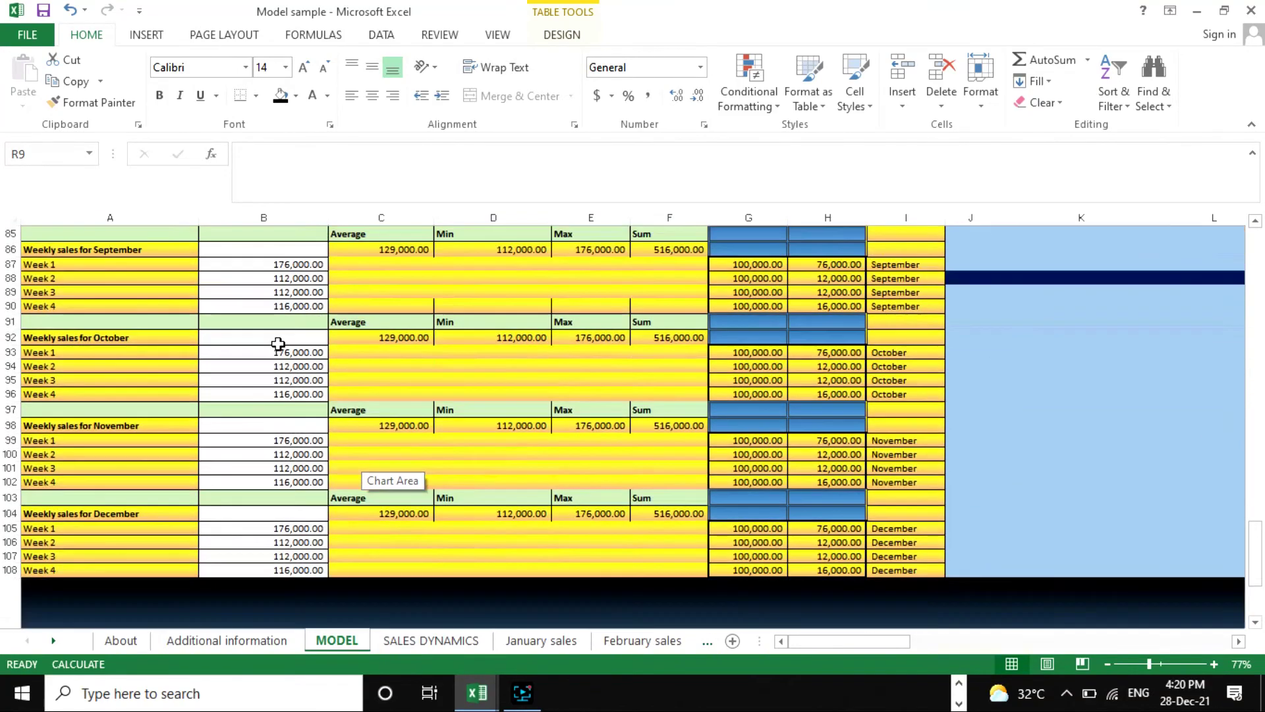
scroll(300, 535, "up", 2)
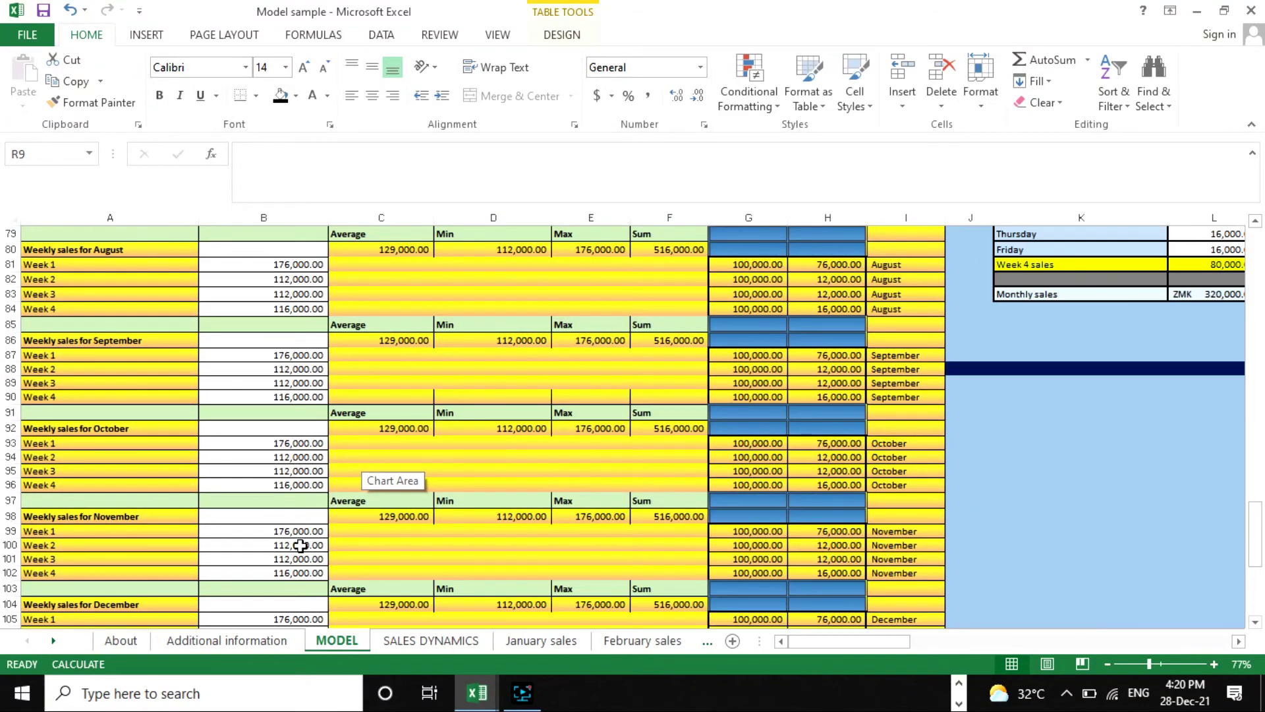
Return to the Sales against the organizational target and Sales performance charts and compare weekly sales with the target line.
scroll(300, 535, "up", 20)
scroll(977, 531, "up", 2)
scroll(977, 531, "down", 2)
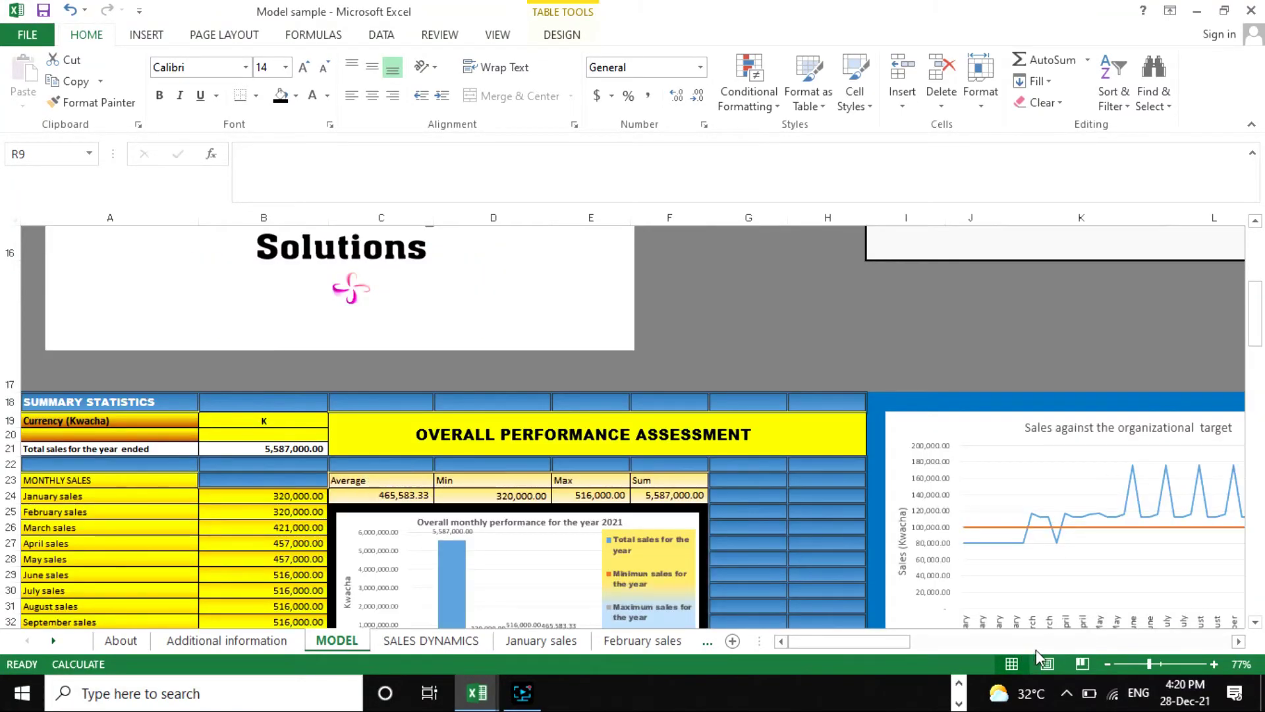
left_click_drag(906, 639, 885, 641)
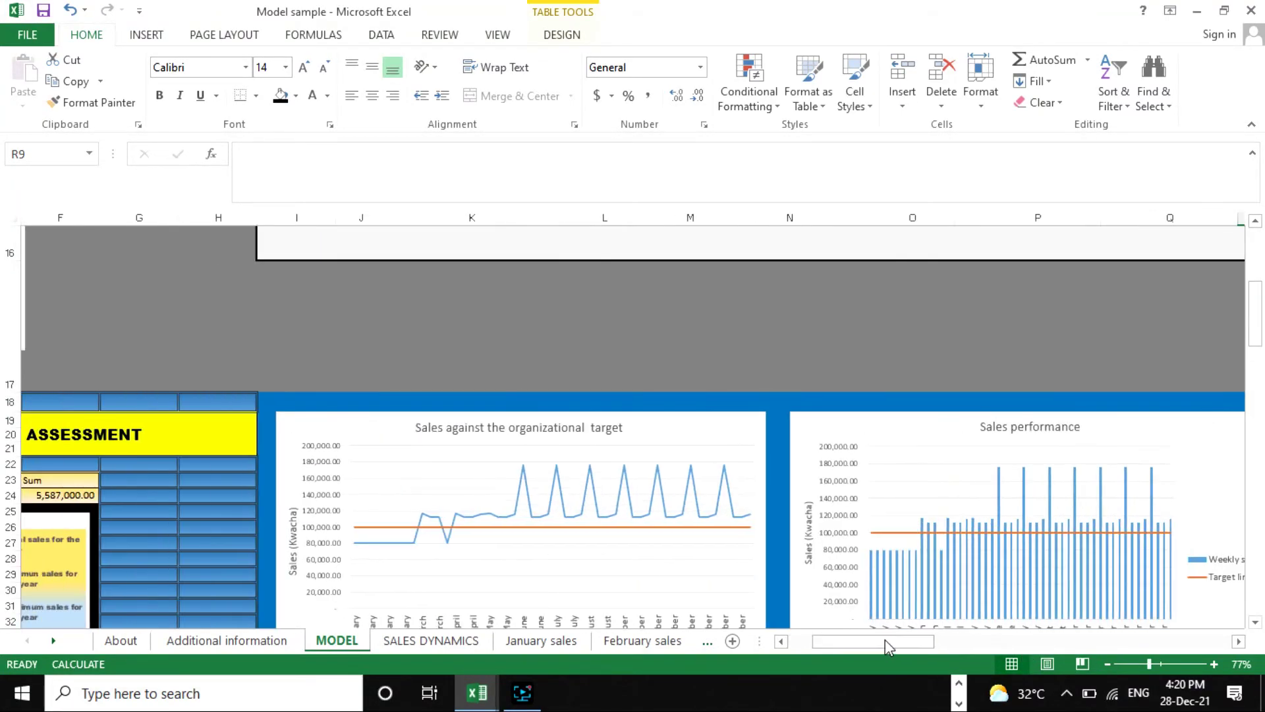
scroll(686, 525, "down", 3)
scroll(687, 533, "up", 3)
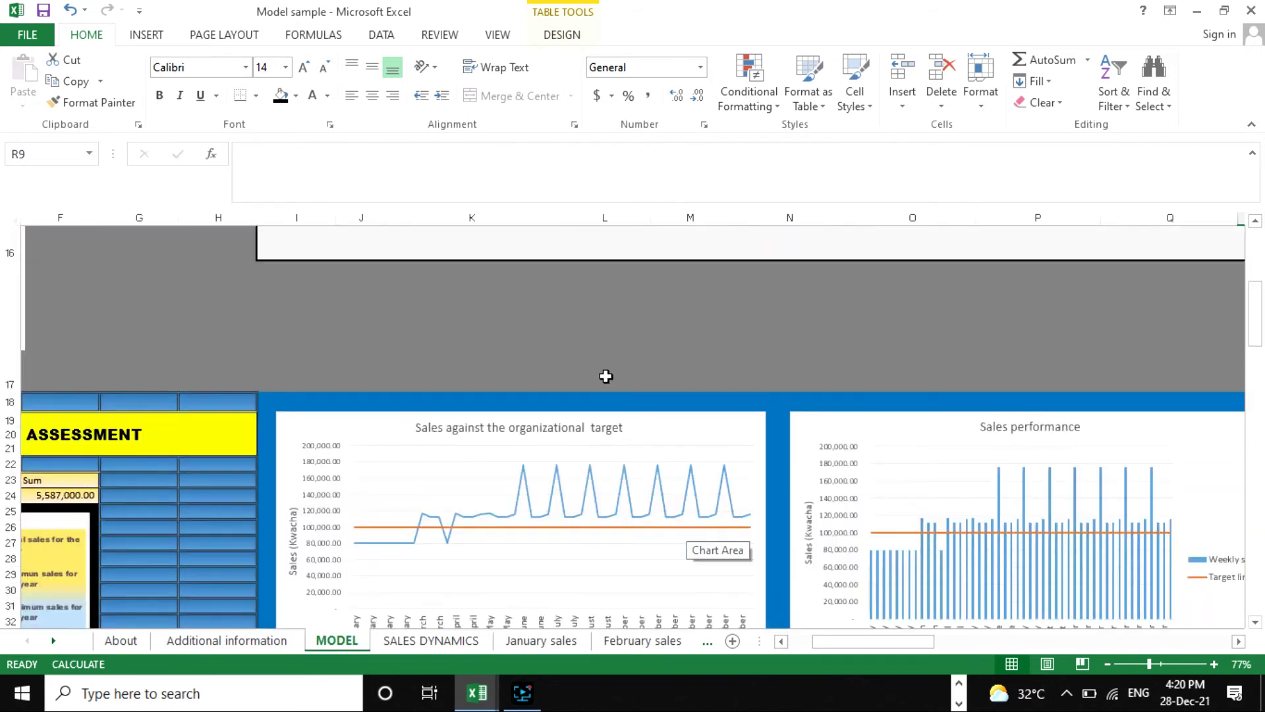
scroll(663, 463, "down", 1)
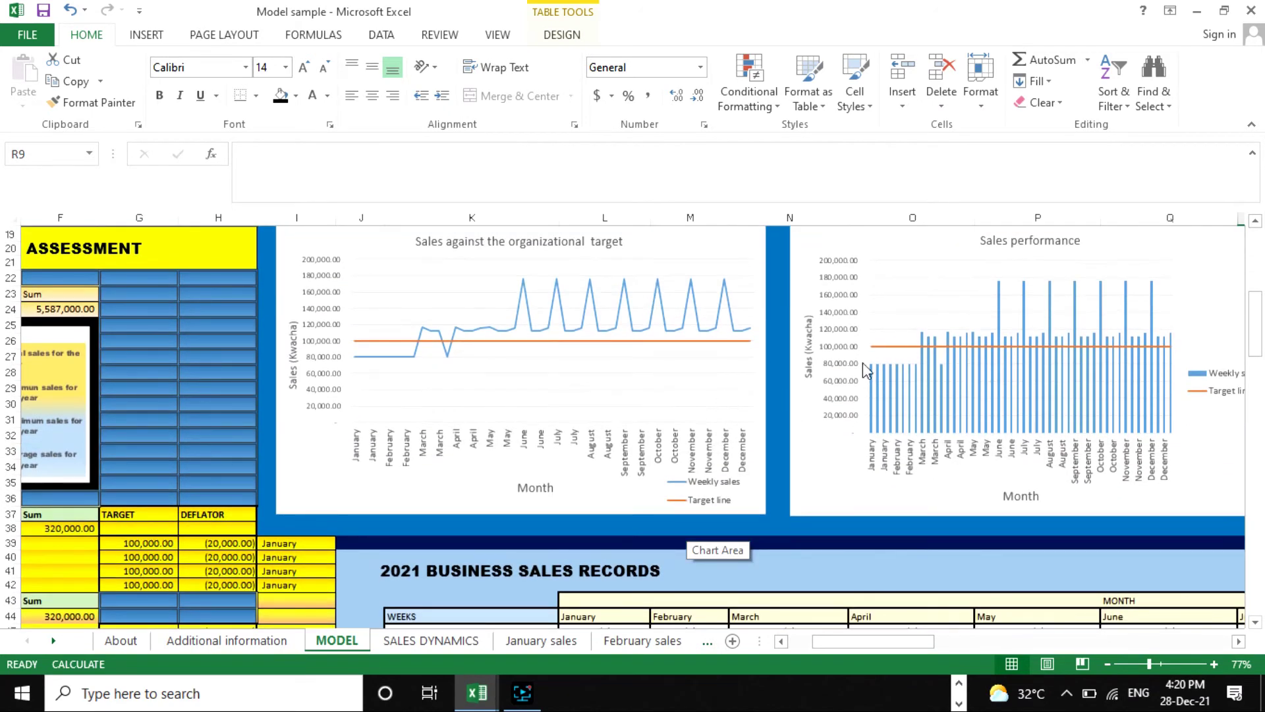
Zoom the MODEL sheet out to 32% to view the performance charts together with the 2021 BUSINESS SALES RECORDS table.
left_click_drag(875, 642, 899, 650)
left_click(1135, 664)
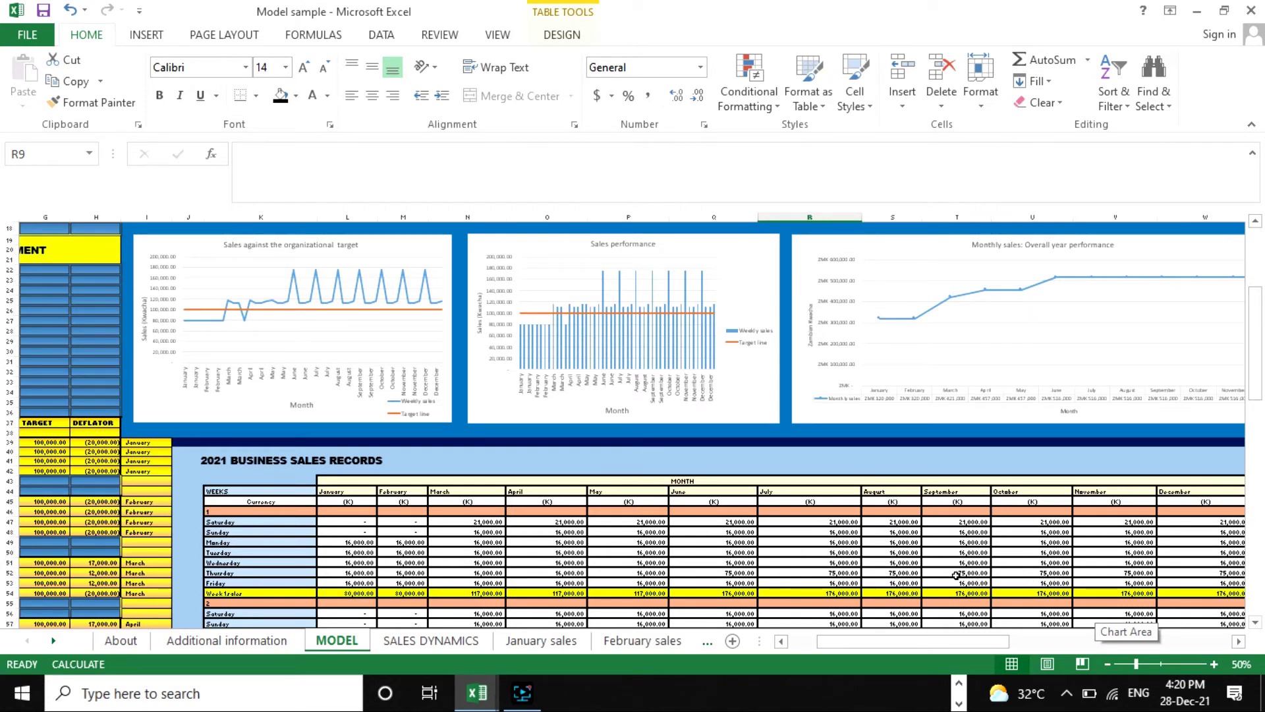
scroll(796, 461, "up", 3)
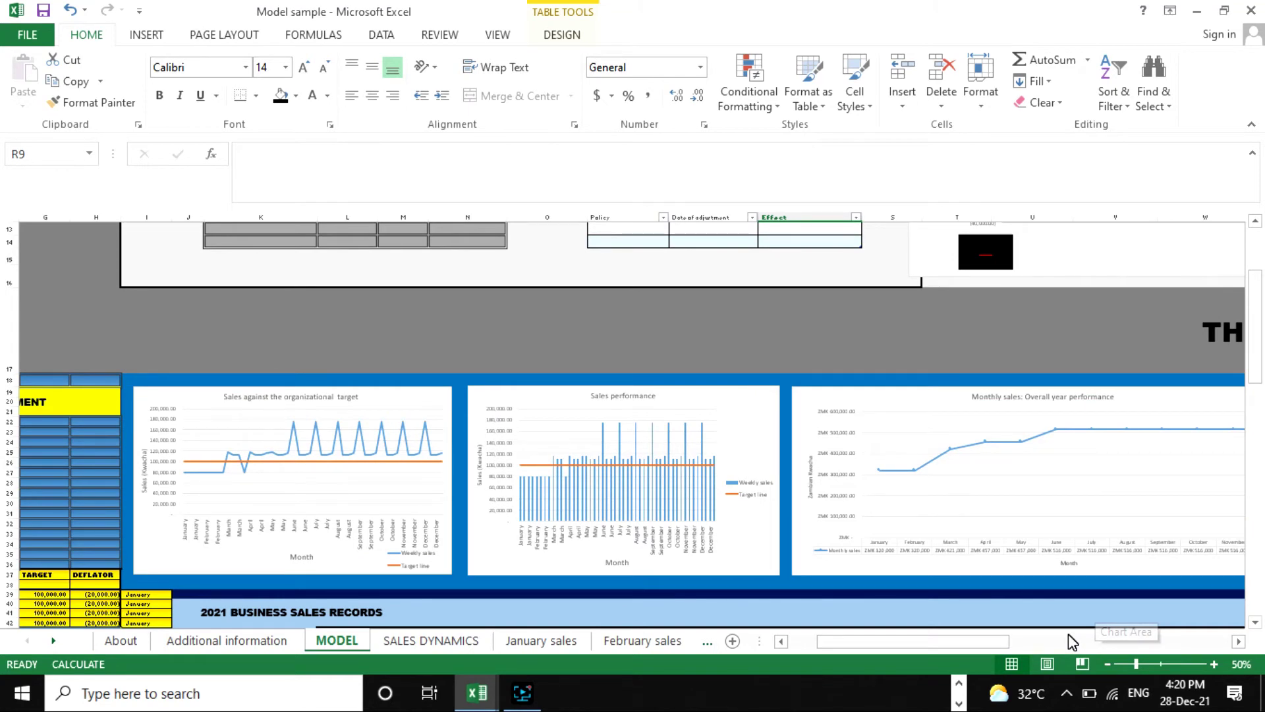
left_click_drag(1132, 659, 1125, 663)
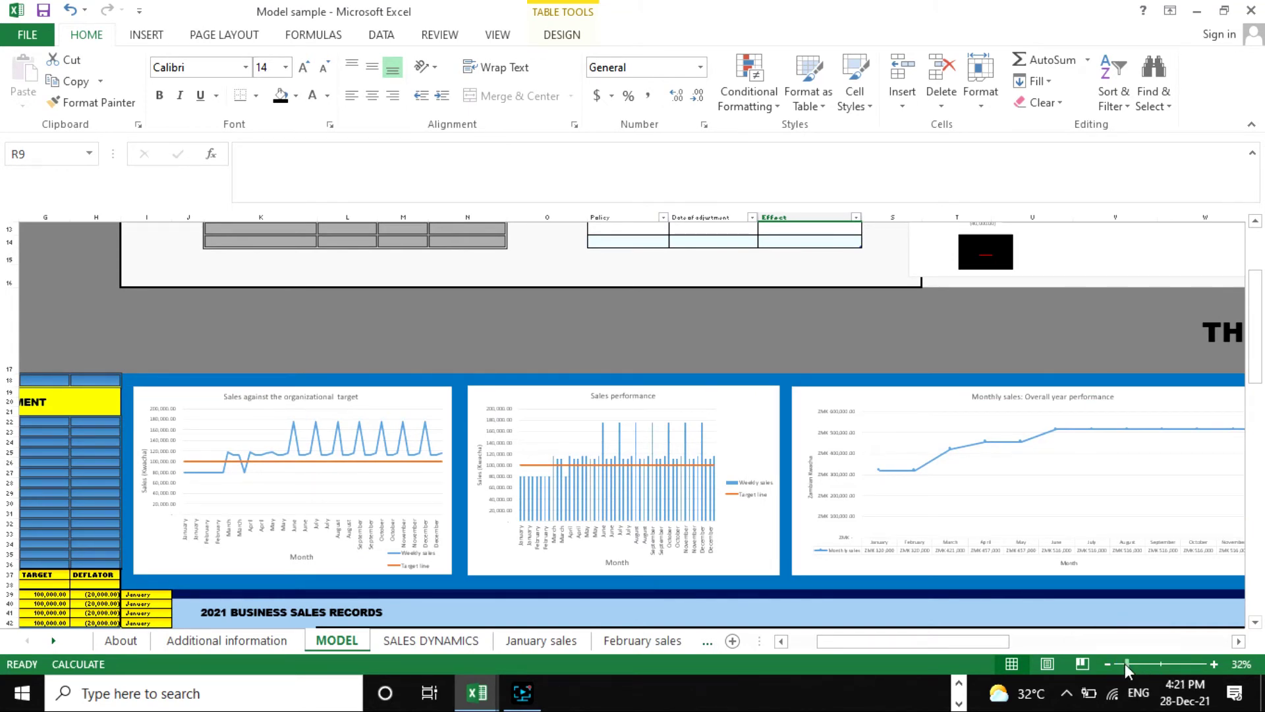
scroll(828, 481, "down", 6)
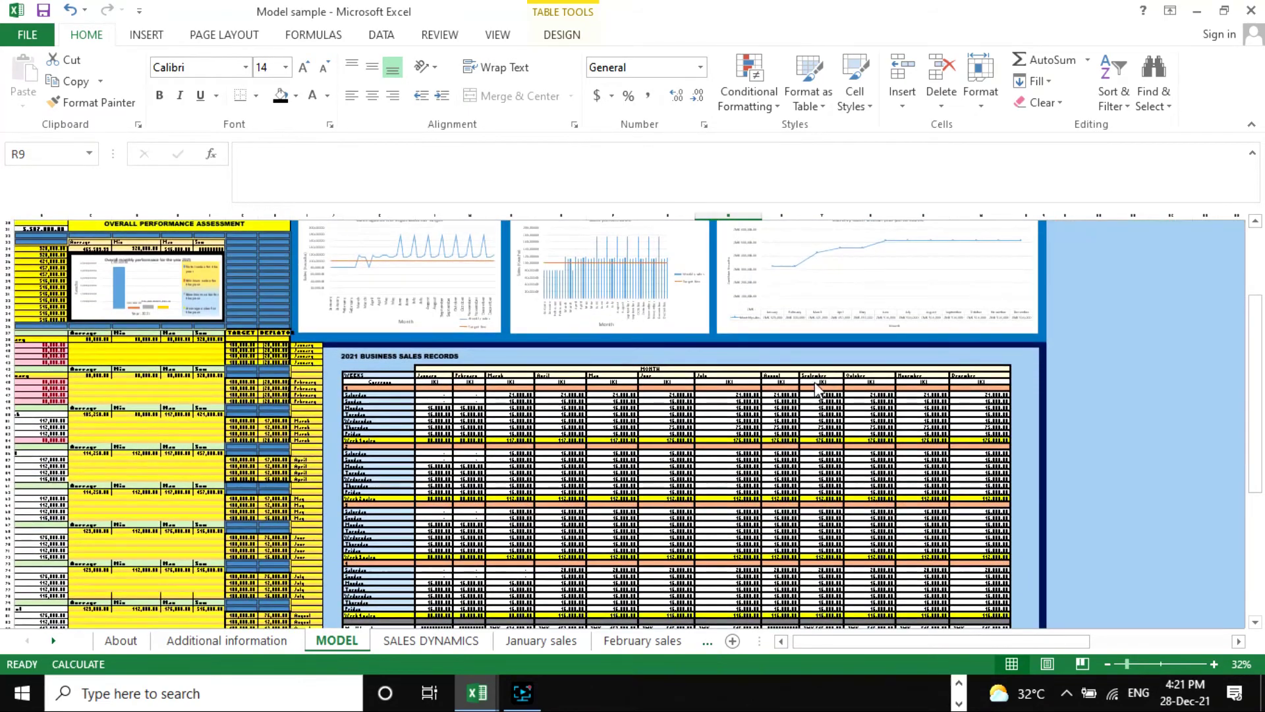
scroll(817, 389, "up", 5)
scroll(817, 389, "down", 5)
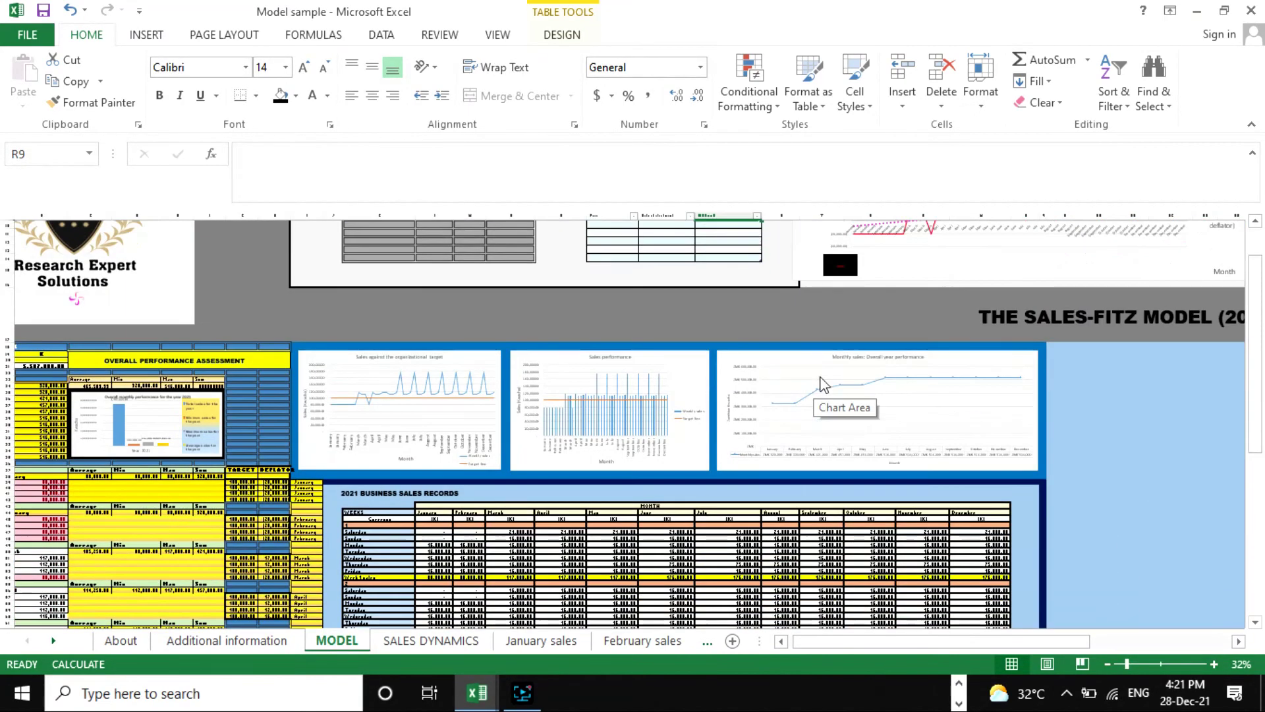
Survey the whole MODEL sheet, covering the policy table, the deflator and sales charts, and the 2021 BUSINESS SALES RECORDS table.
scroll(717, 400, "up", 5)
scroll(698, 404, "down", 6)
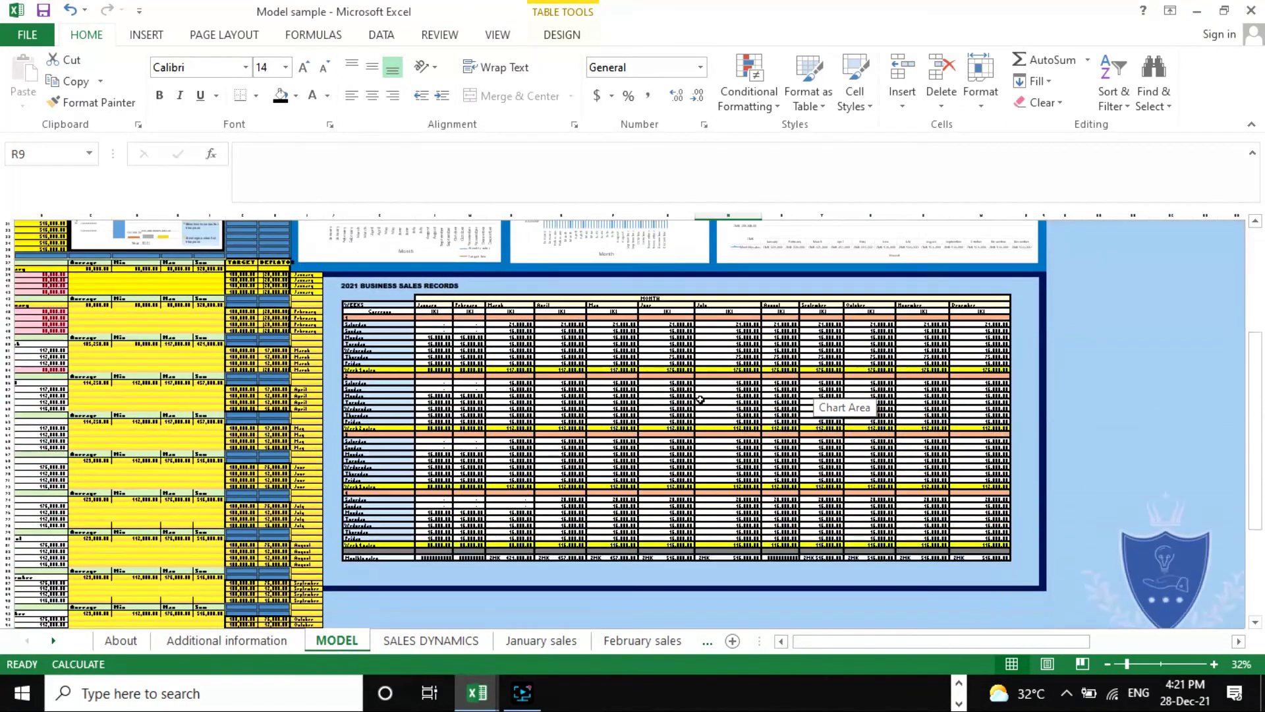
scroll(888, 411, "up", 10)
scroll(661, 416, "down", 7)
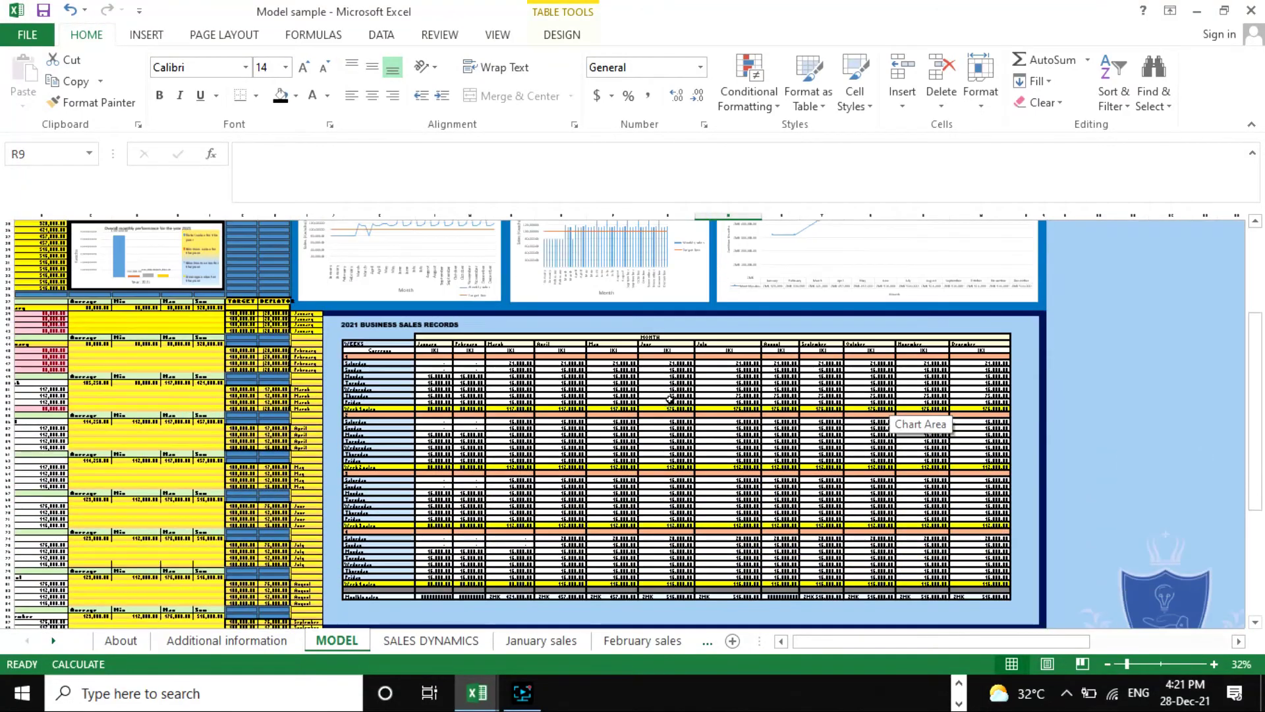
scroll(660, 382, "down", 3)
scroll(600, 372, "up", 12)
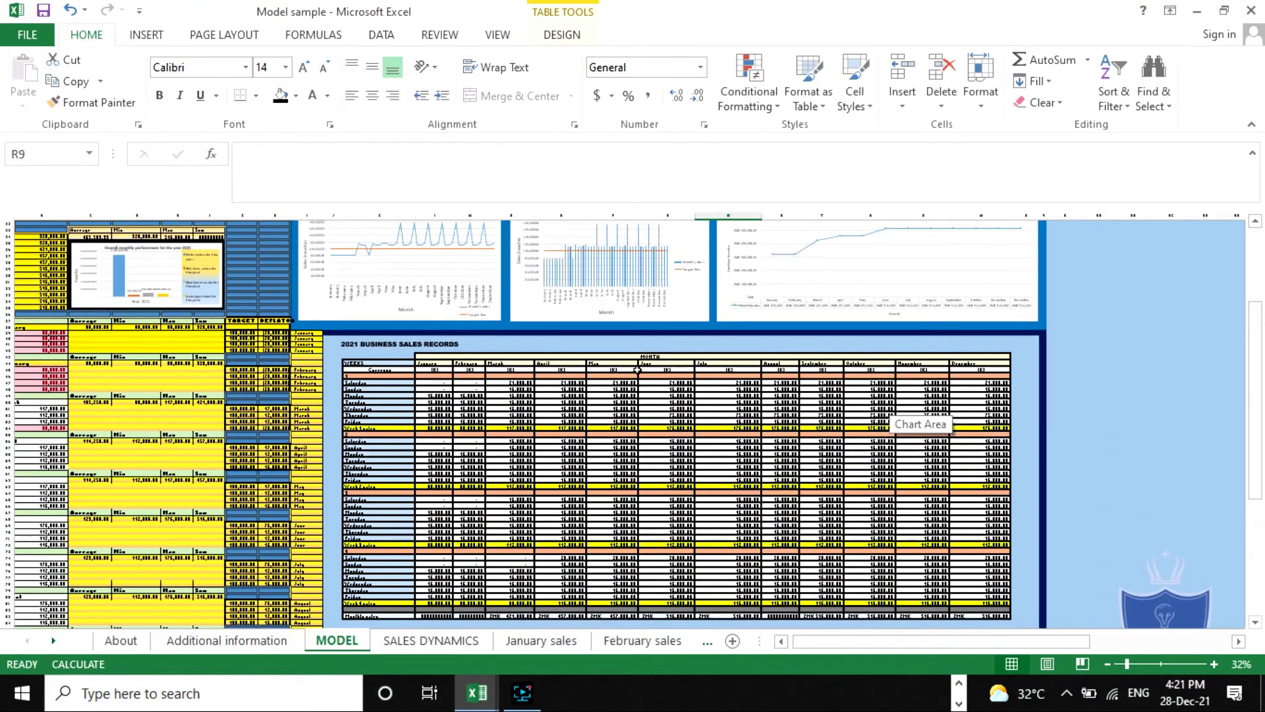
scroll(638, 369, "up", 2)
scroll(918, 424, "down", 7)
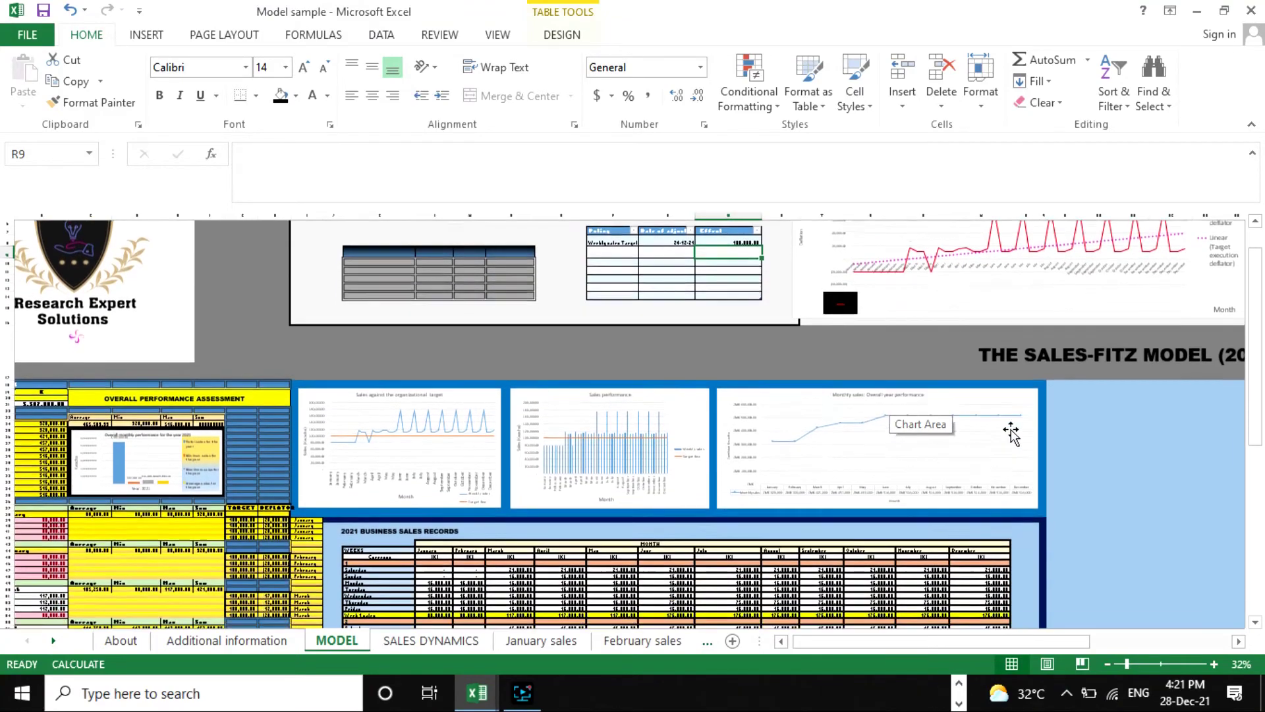
scroll(748, 432, "up", 7)
scroll(782, 421, "down", 5)
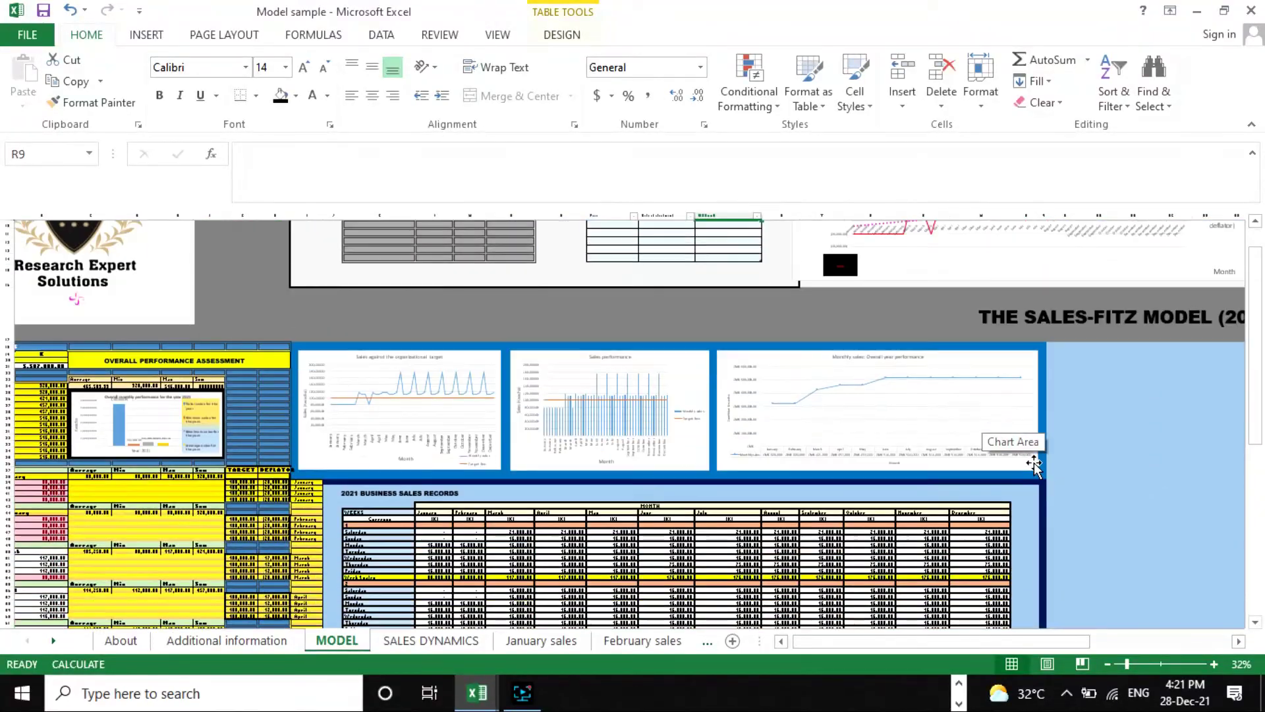
scroll(782, 422, "up", 5)
Look through the SALES DYNAMICS sheet and the monthly sheets from January sales to July sales.
left_click(491, 643)
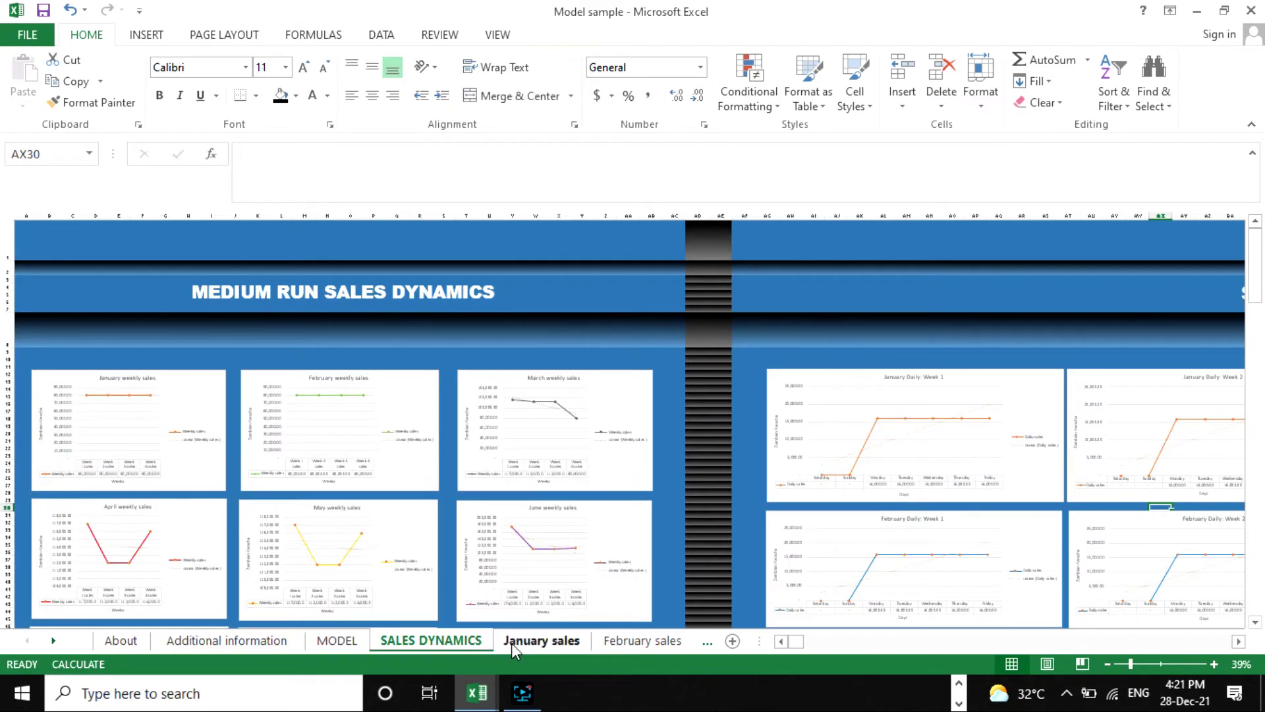
left_click(511, 643)
left_click(623, 643)
left_click(708, 643)
left_click(623, 643)
left_click(666, 643)
left_click(681, 642)
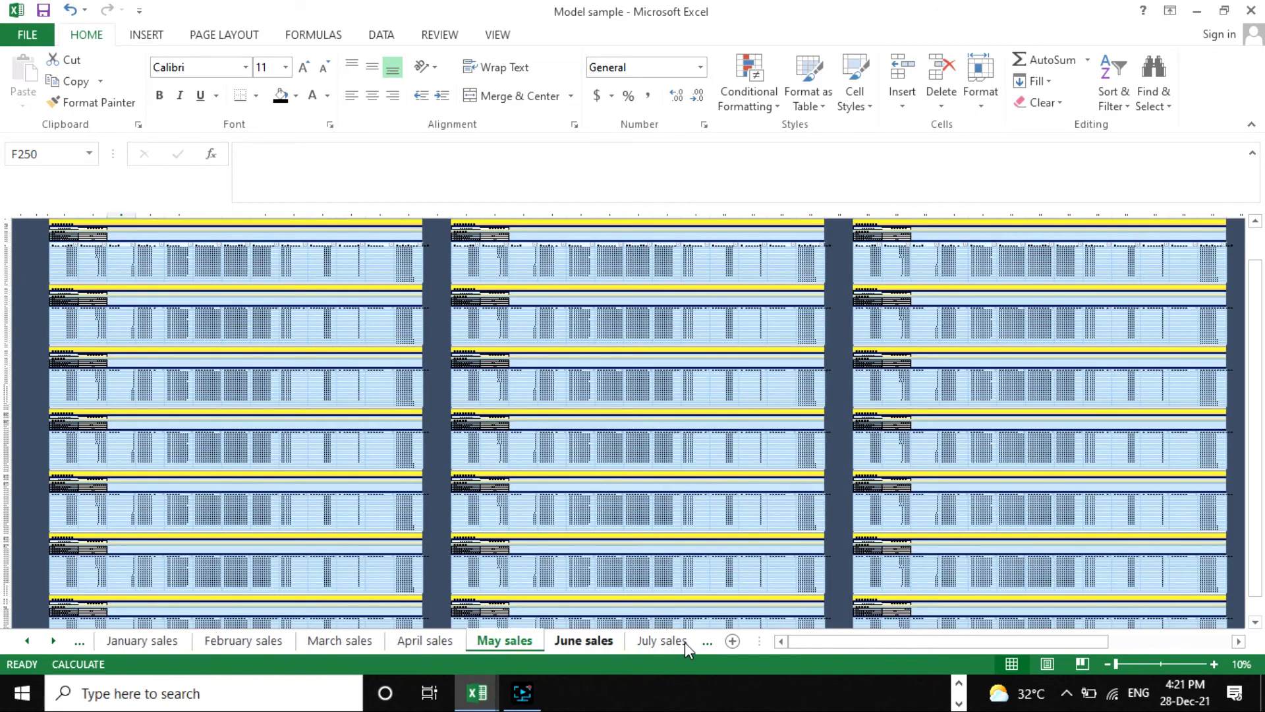
left_click(686, 642)
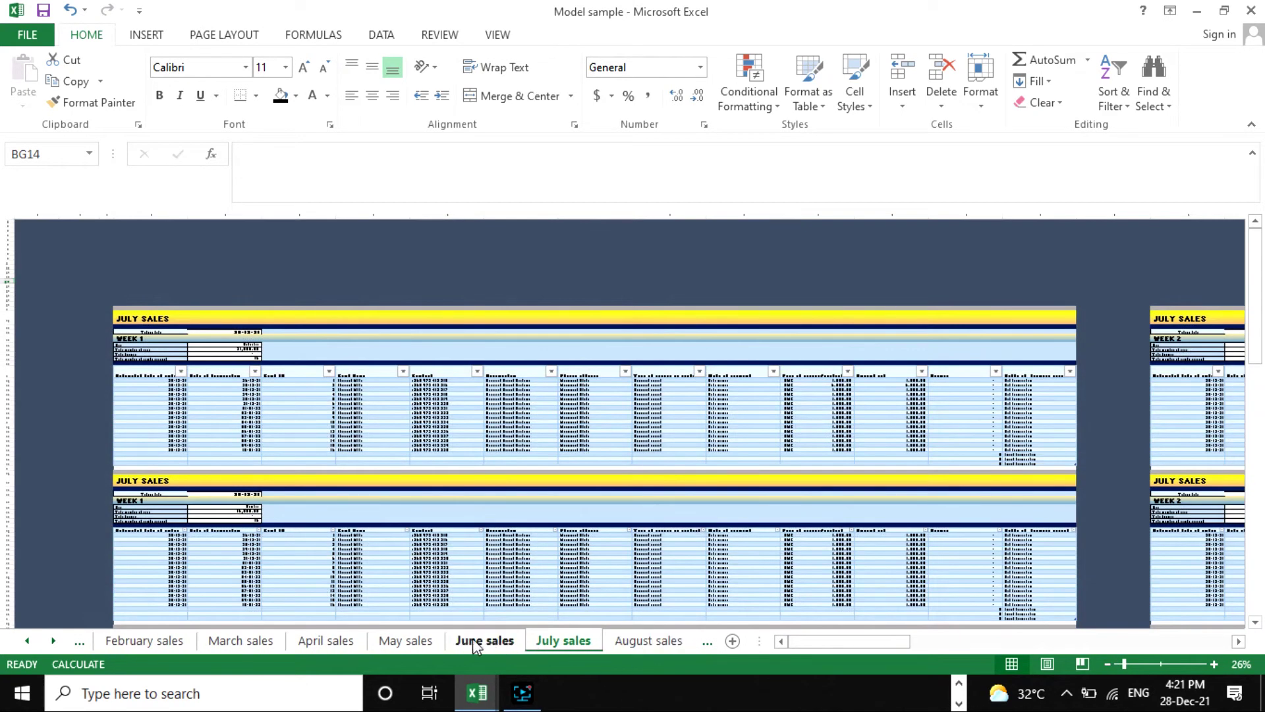
Look back through the monthly sheets from June to January, SALES DYNAMICS and MODEL, ending on the Additional information sheet.
left_click(488, 643)
left_click(305, 641)
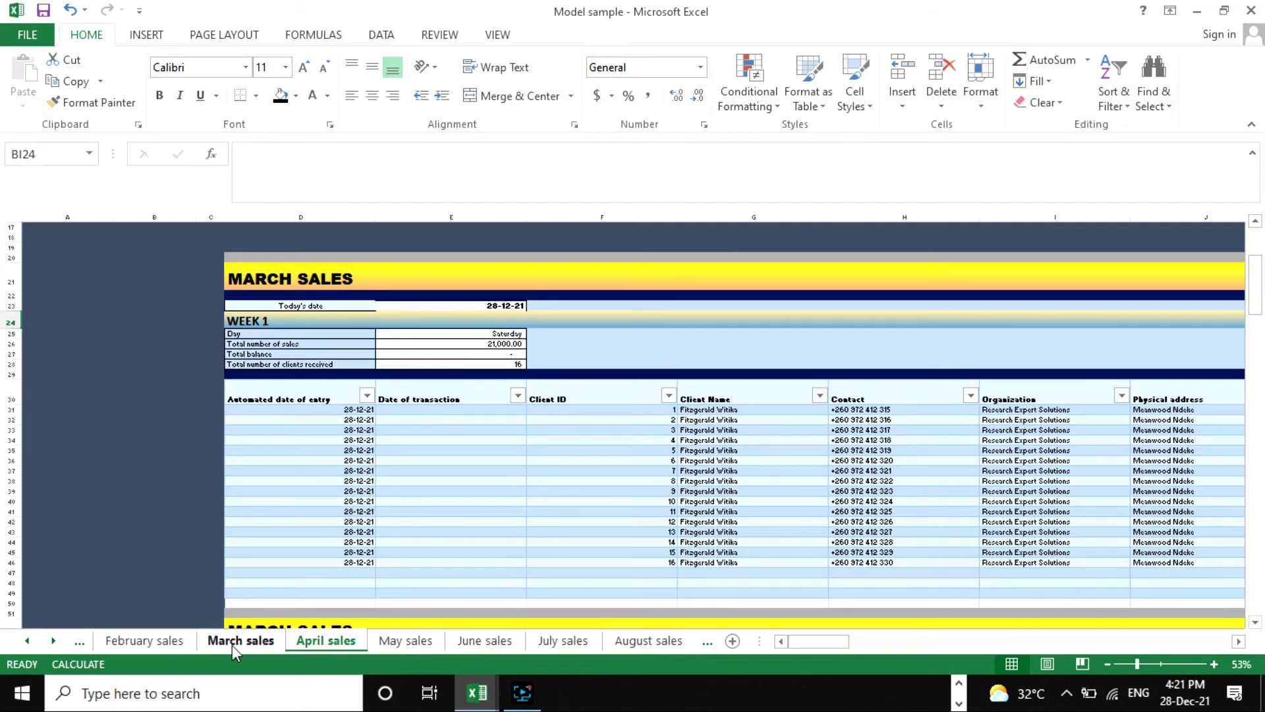
left_click(238, 642)
left_click(152, 641)
left_click(27, 641)
left_click(27, 640)
left_click(377, 647)
left_click(468, 646)
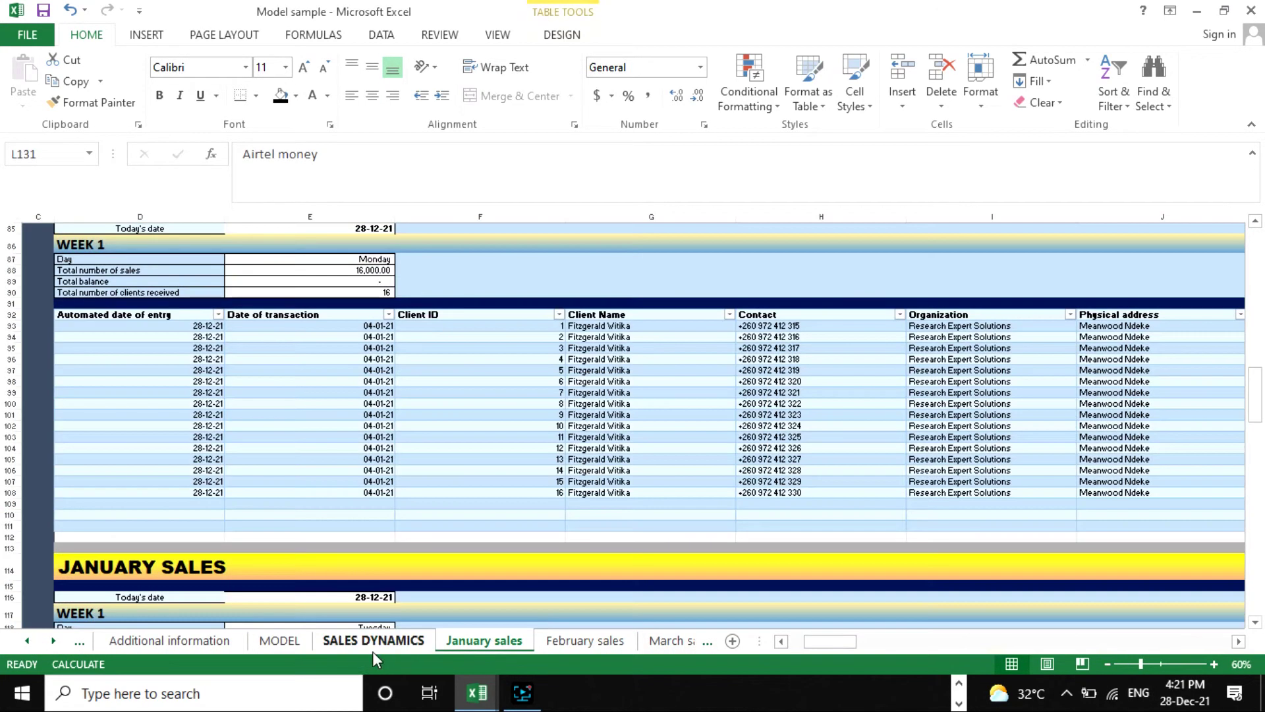
left_click(280, 642)
left_click(182, 643)
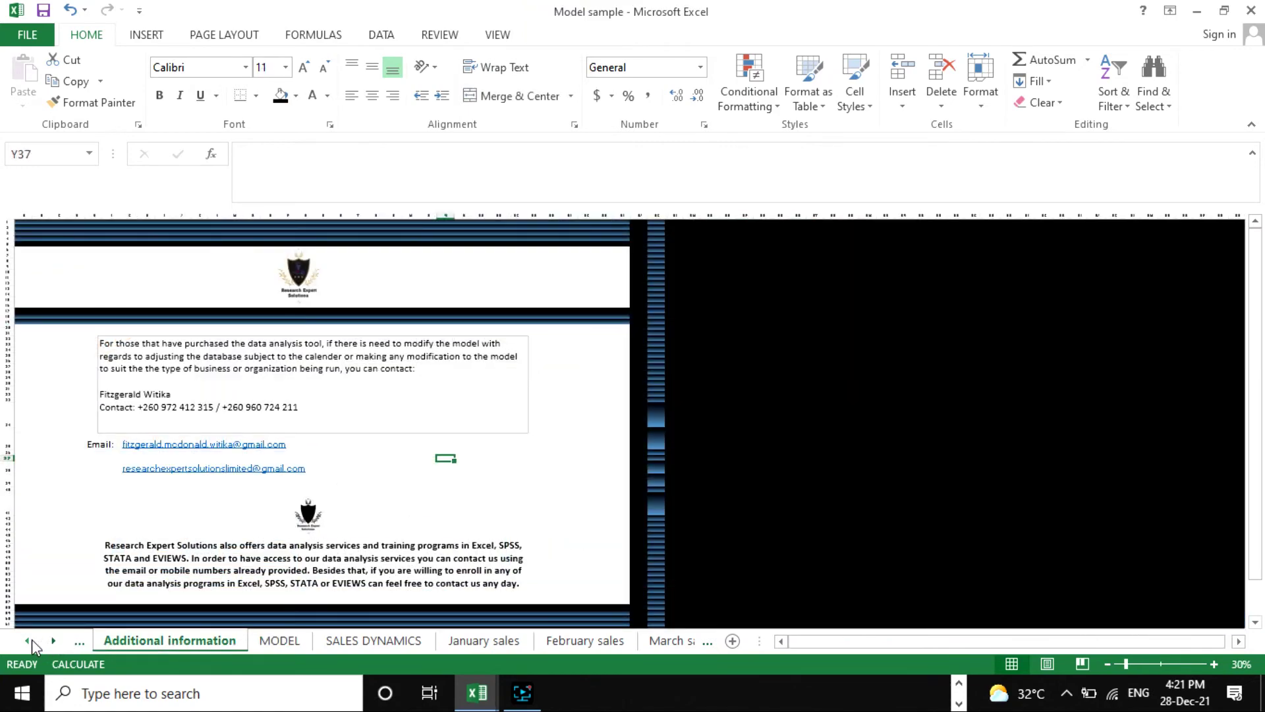
Browse forward from MODEL and SALES DYNAMICS through the monthly sheets to May sales.
left_click(286, 647)
left_click(337, 642)
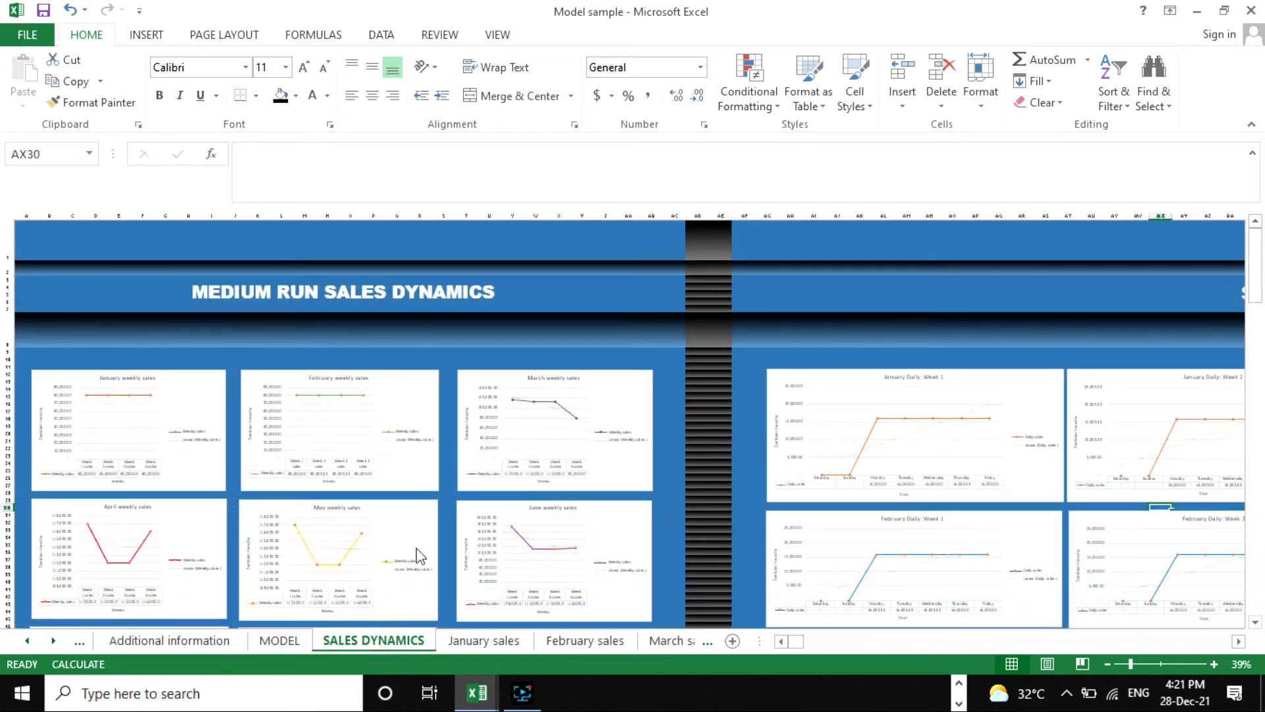
left_click(453, 646)
scroll(308, 494, "down", 5)
left_click(563, 651)
left_click(659, 643)
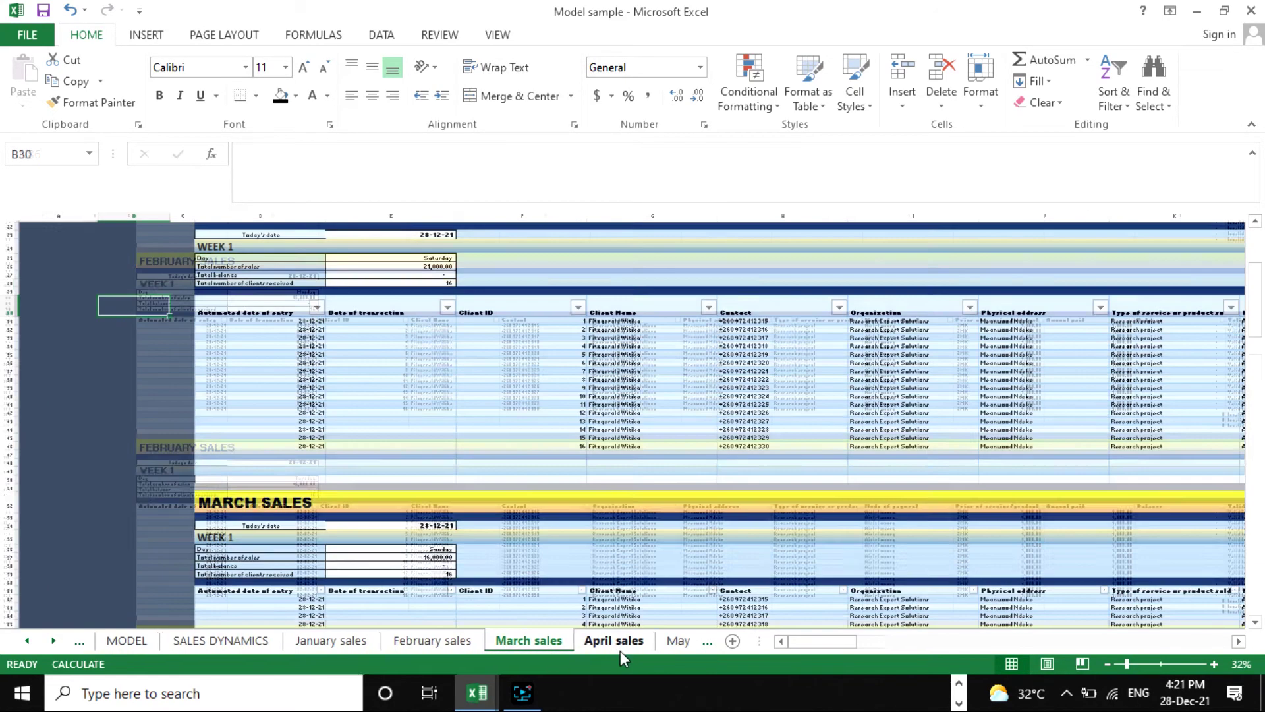
left_click(609, 642)
left_click(671, 644)
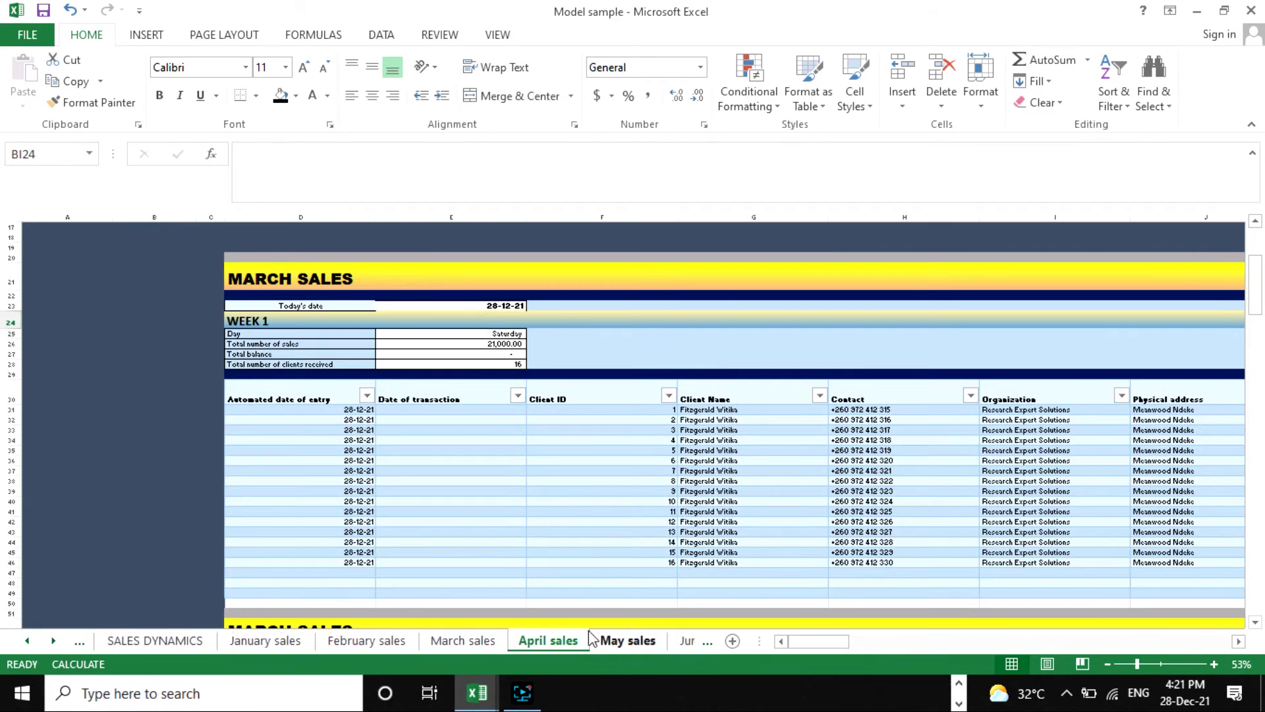
Return to the workbook's first sheets and view the About copyright notice and the Additional information sheet.
left_click(27, 641)
left_click(27, 641)
left_click(27, 641)
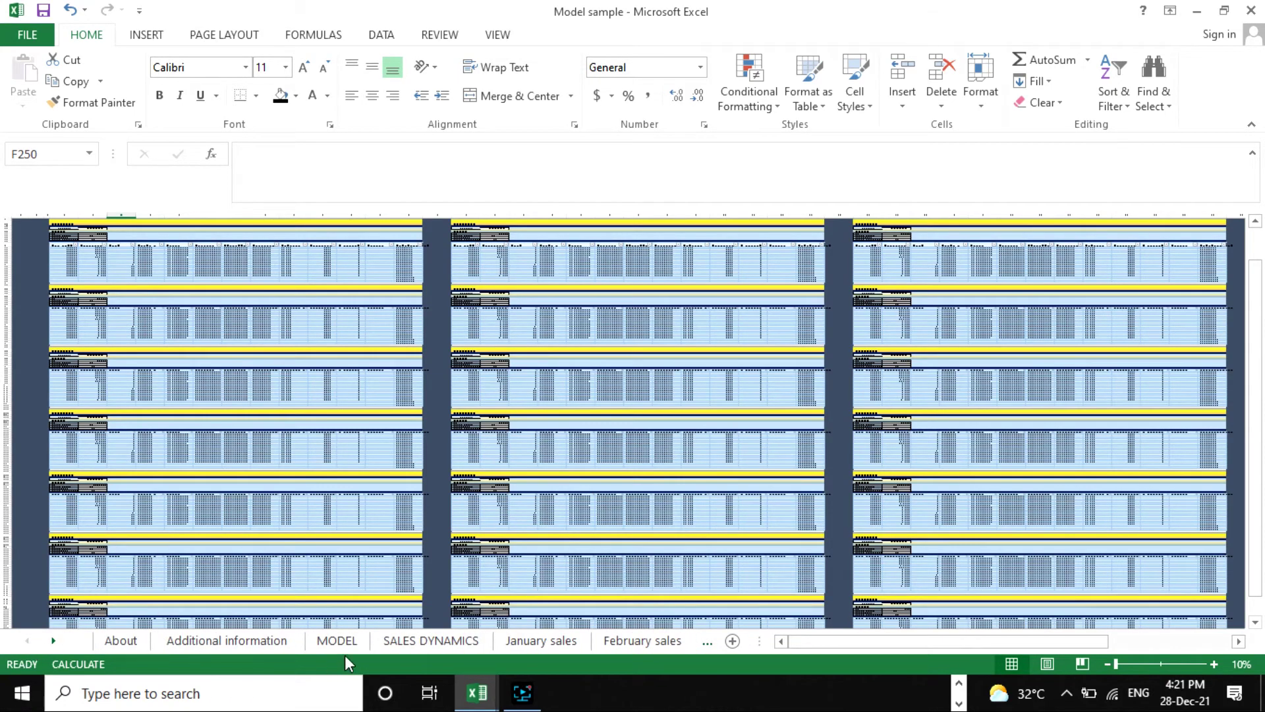
left_click(323, 642)
left_click(242, 642)
left_click(132, 639)
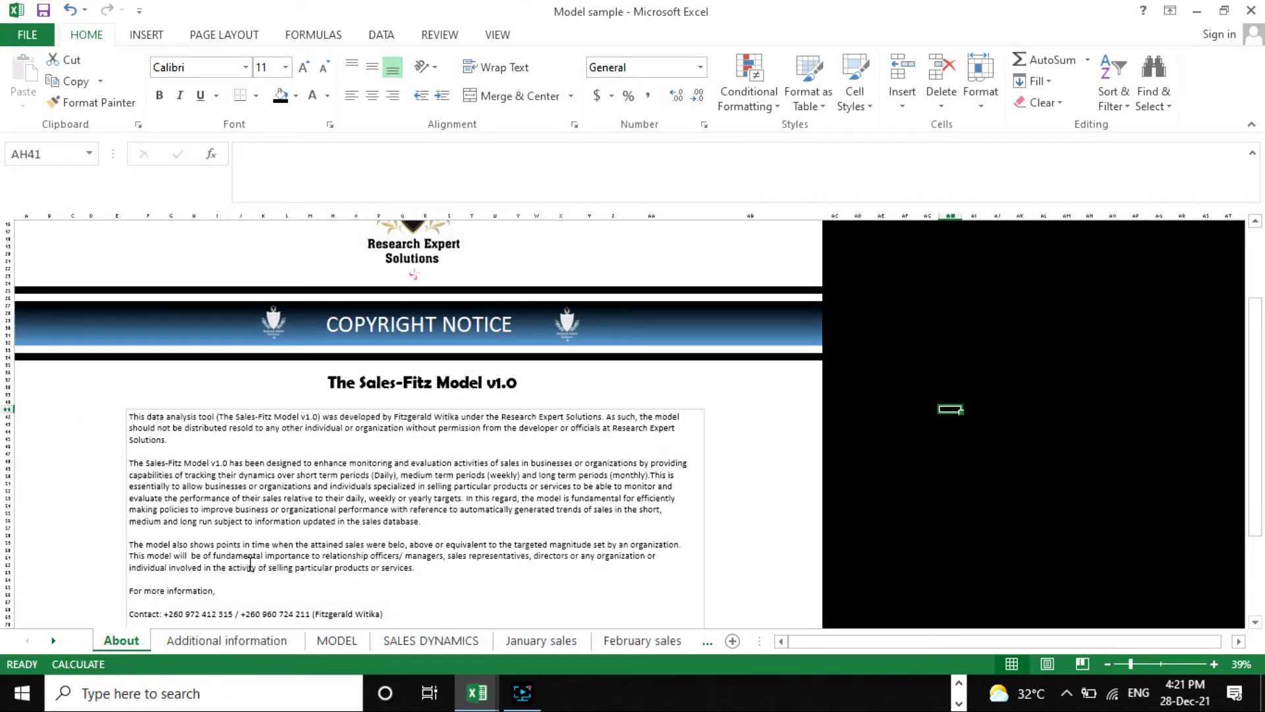
scroll(269, 474, "up", 4)
left_click(277, 641)
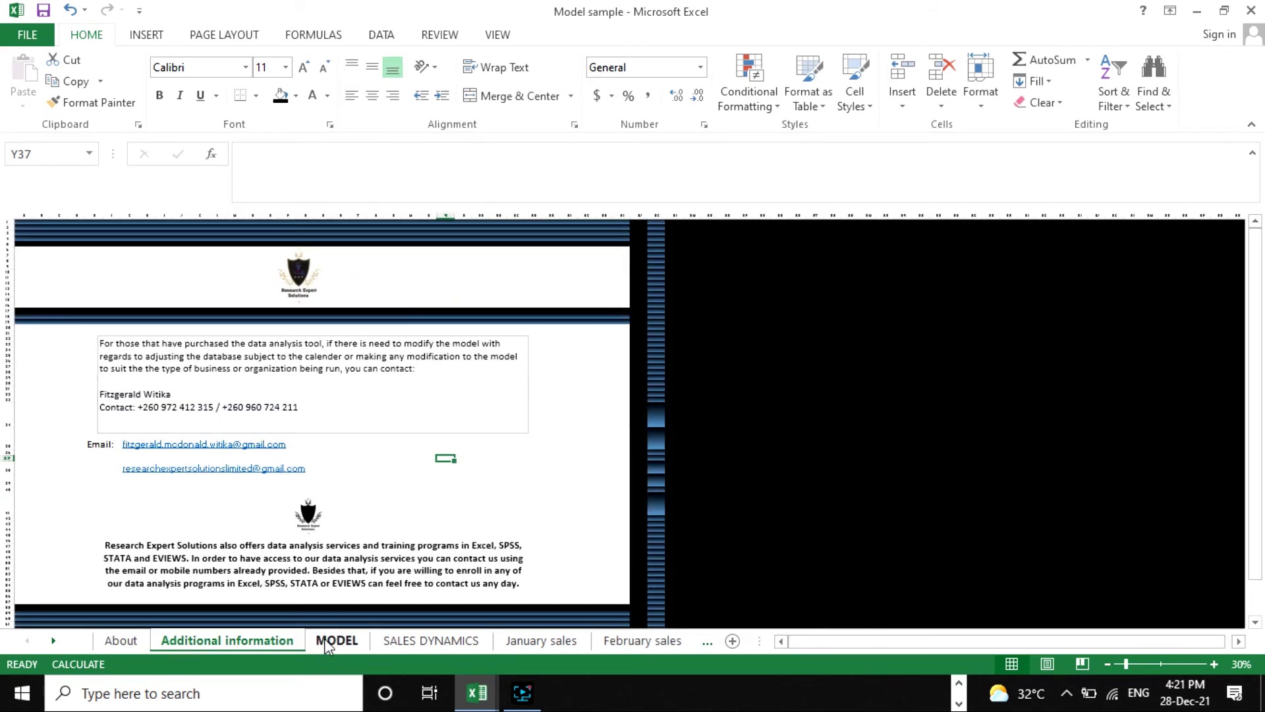
View MODEL and SALES DYNAMICS, examine the January sales daily tables, and open the February sales sheet.
left_click(330, 640)
left_click(403, 642)
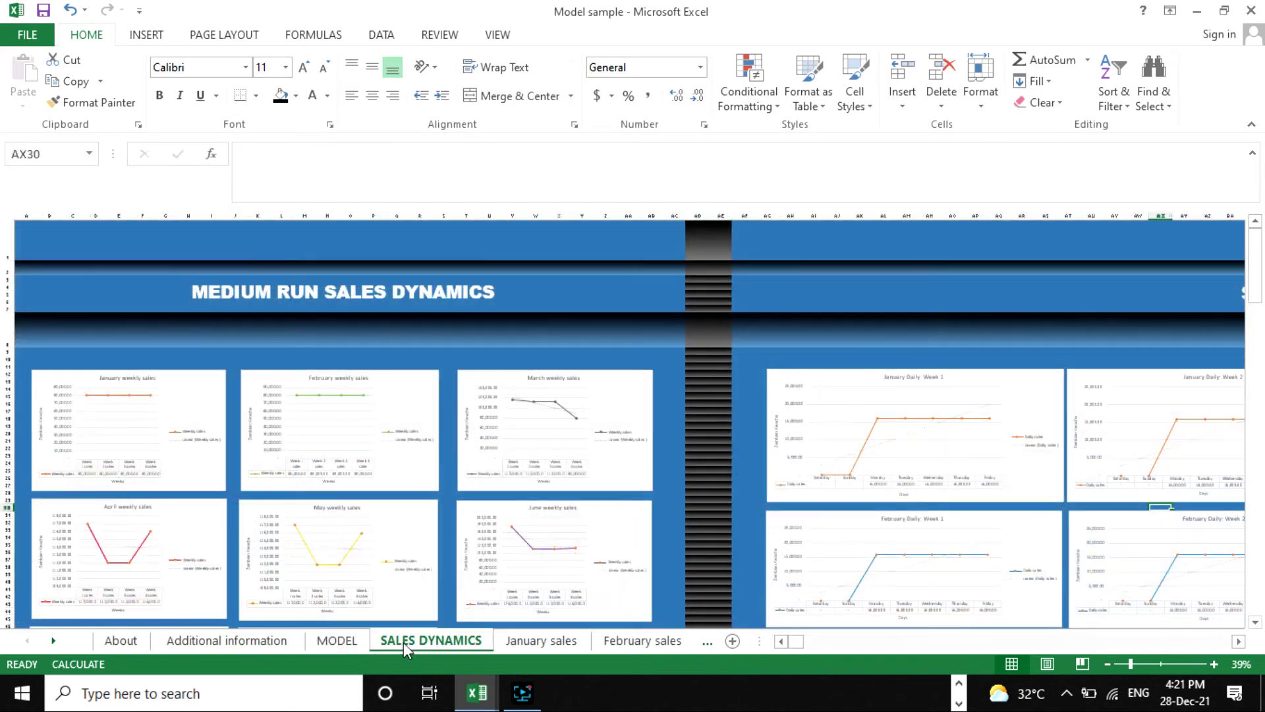
left_click(521, 640)
scroll(607, 521, "up", 4)
scroll(604, 550, "down", 5)
scroll(613, 570, "up", 5)
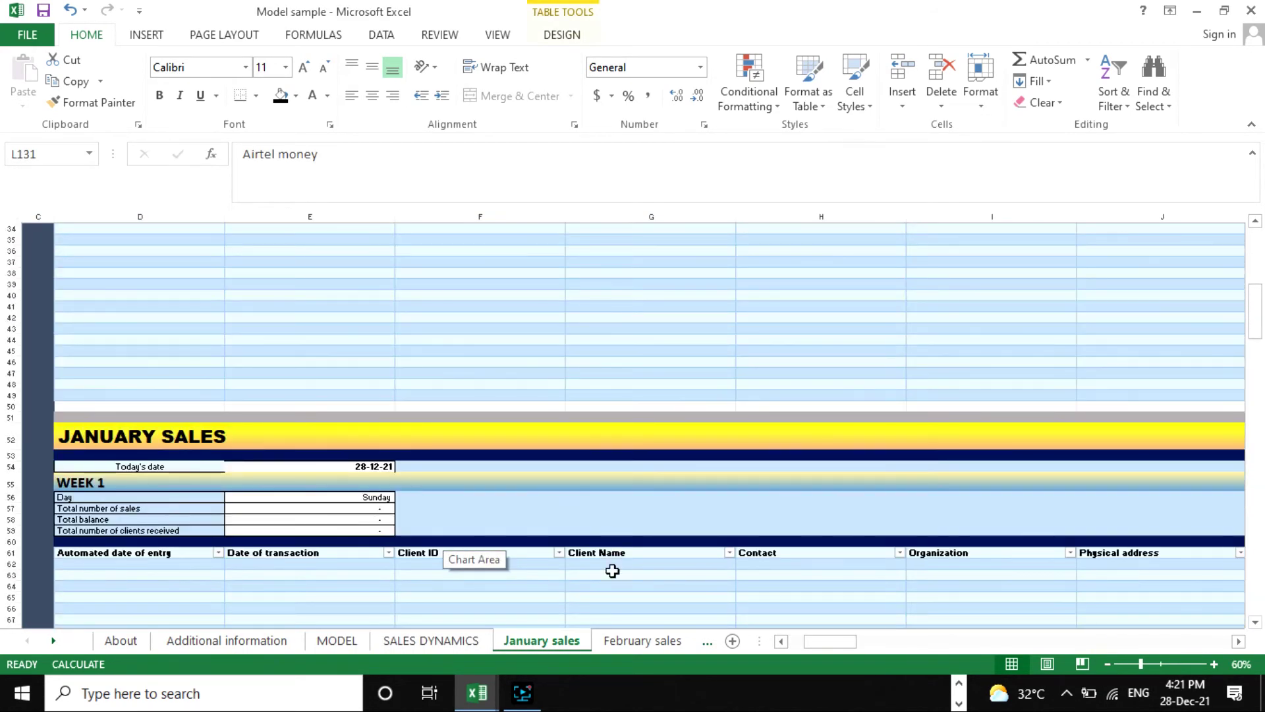
left_click(639, 646)
left_click(700, 642)
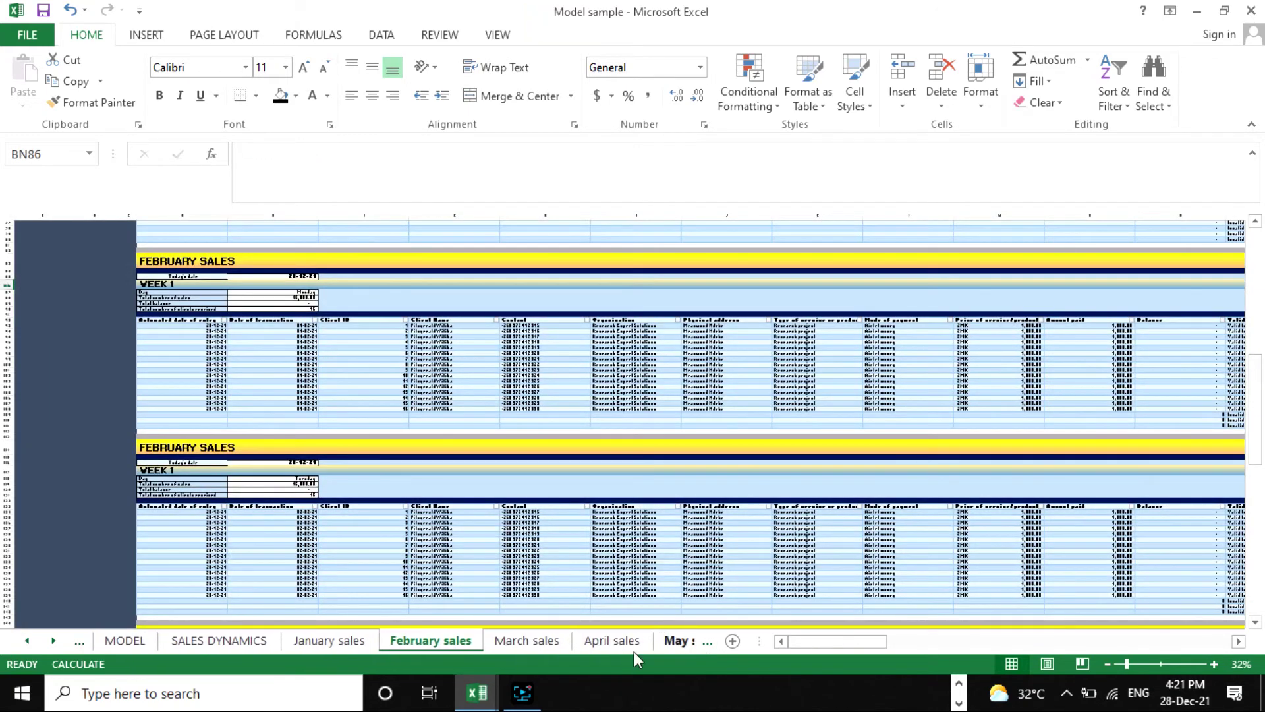
Go back through the About and Additional information sheets to the MODEL sheet.
left_click(30, 641)
left_click(29, 640)
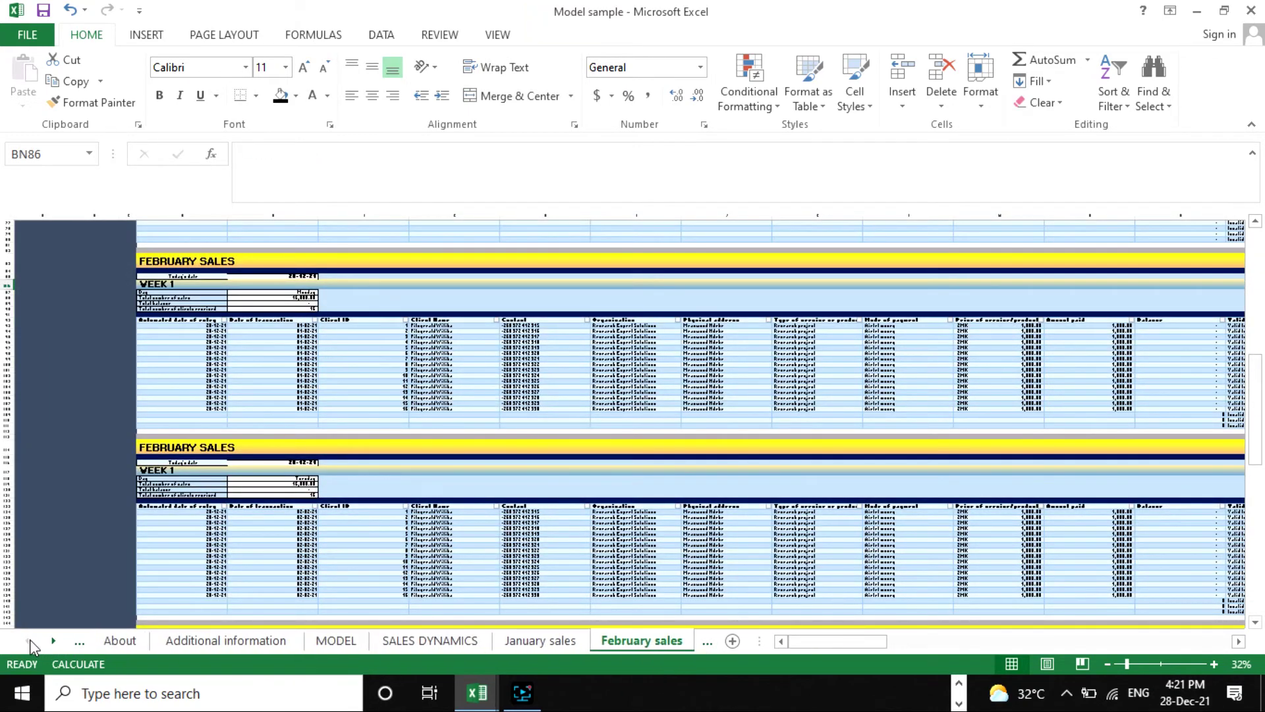
scroll(373, 383, "up", 1)
scroll(373, 383, "up", 1)
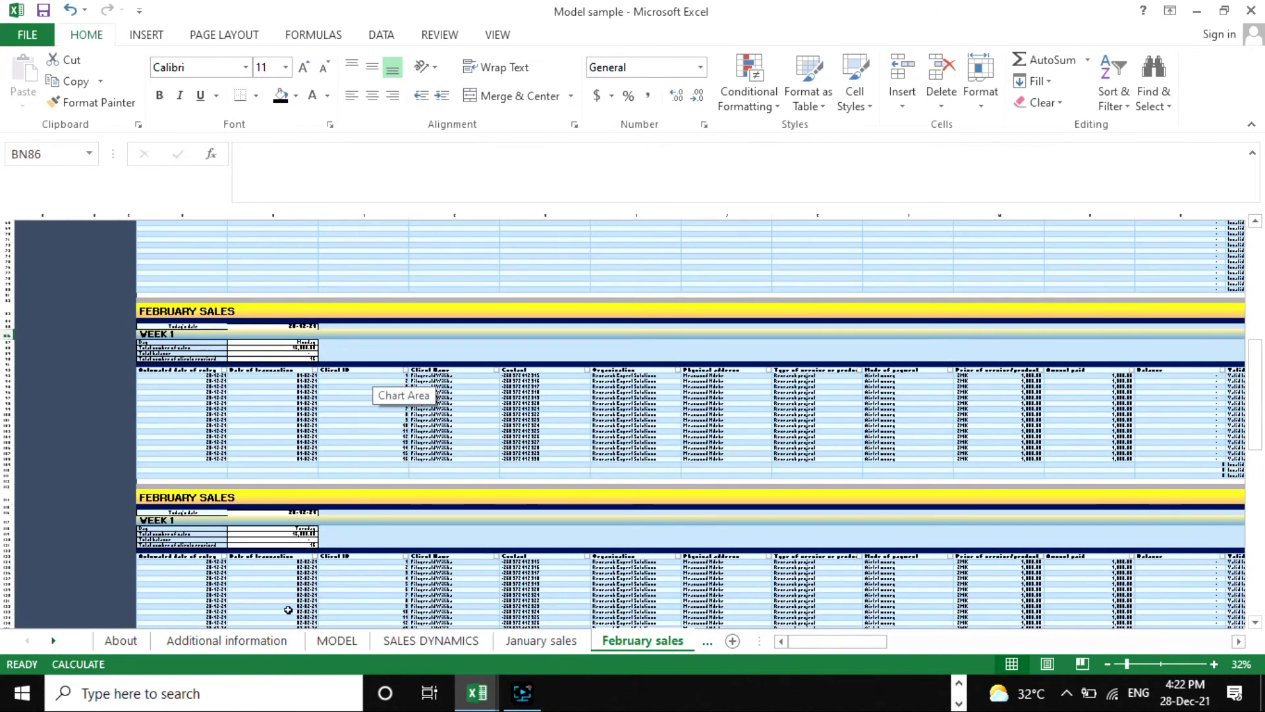
left_click(125, 640)
left_click(221, 642)
left_click(337, 641)
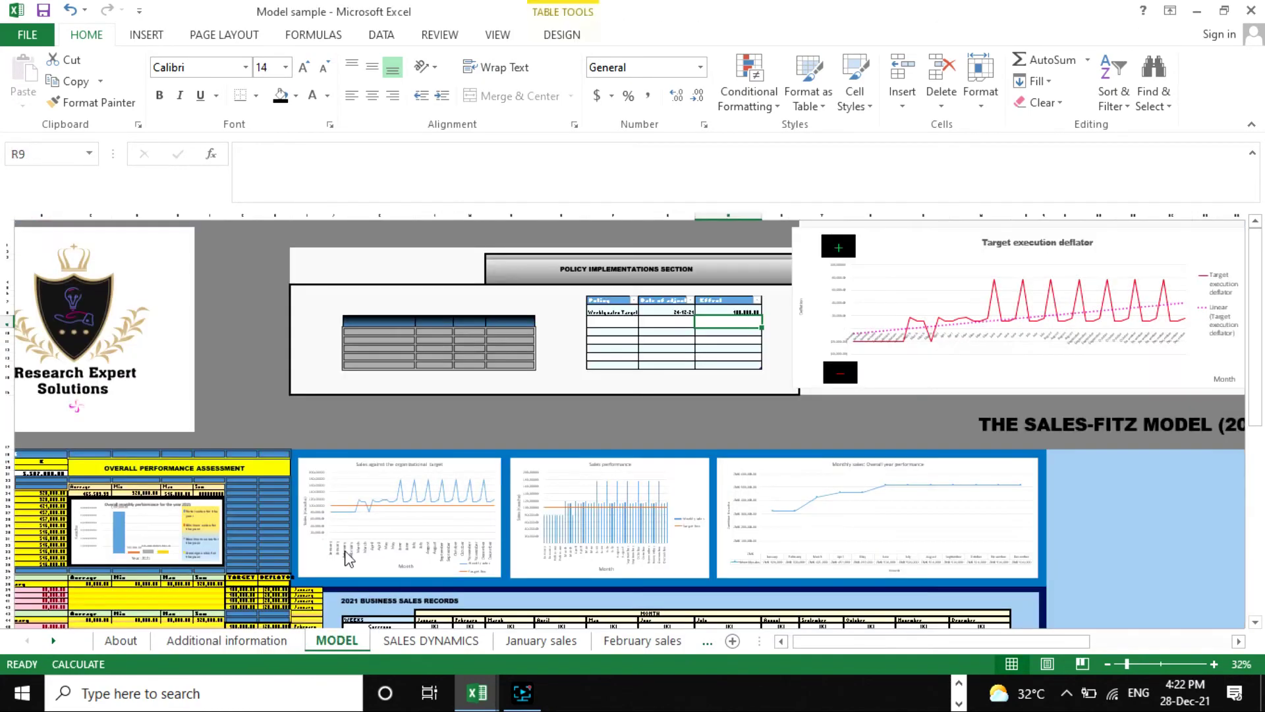
Survey the MODEL sheet's performance charts and the 2021 BUSINESS SALES RECORDS table.
scroll(770, 371, "down", 14)
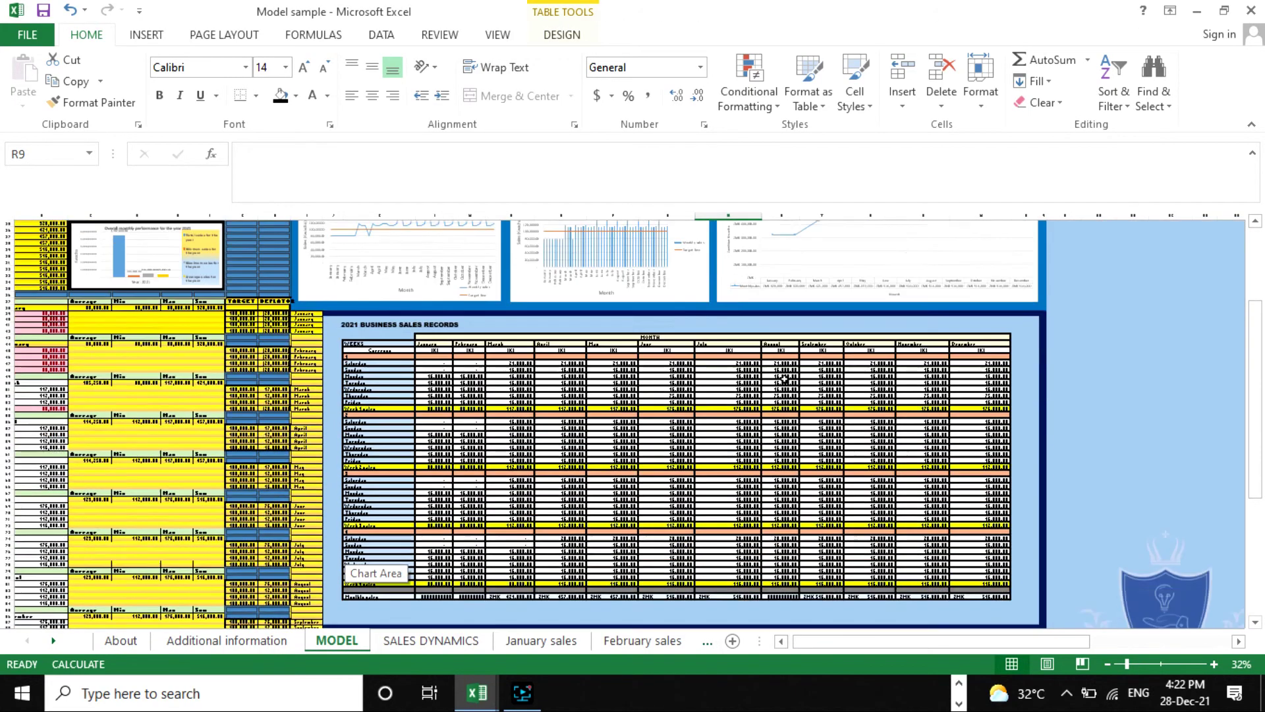
scroll(592, 378, "up", 5)
scroll(627, 448, "down", 2)
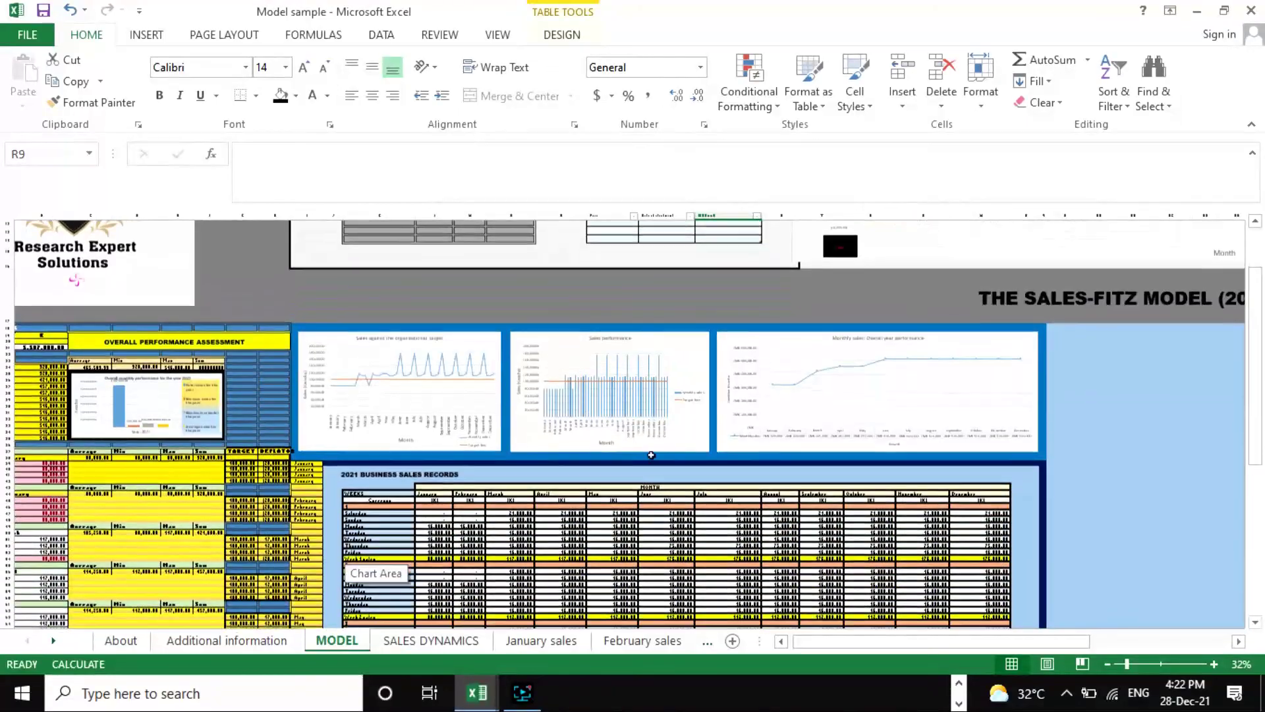
scroll(1103, 638, "up", 3)
Zoom the MODEL sheet in to 75% and examine the SUMMARY STATISTICS and OVERALL PERFORMANCE ASSESSMENT headings.
left_click(1148, 664)
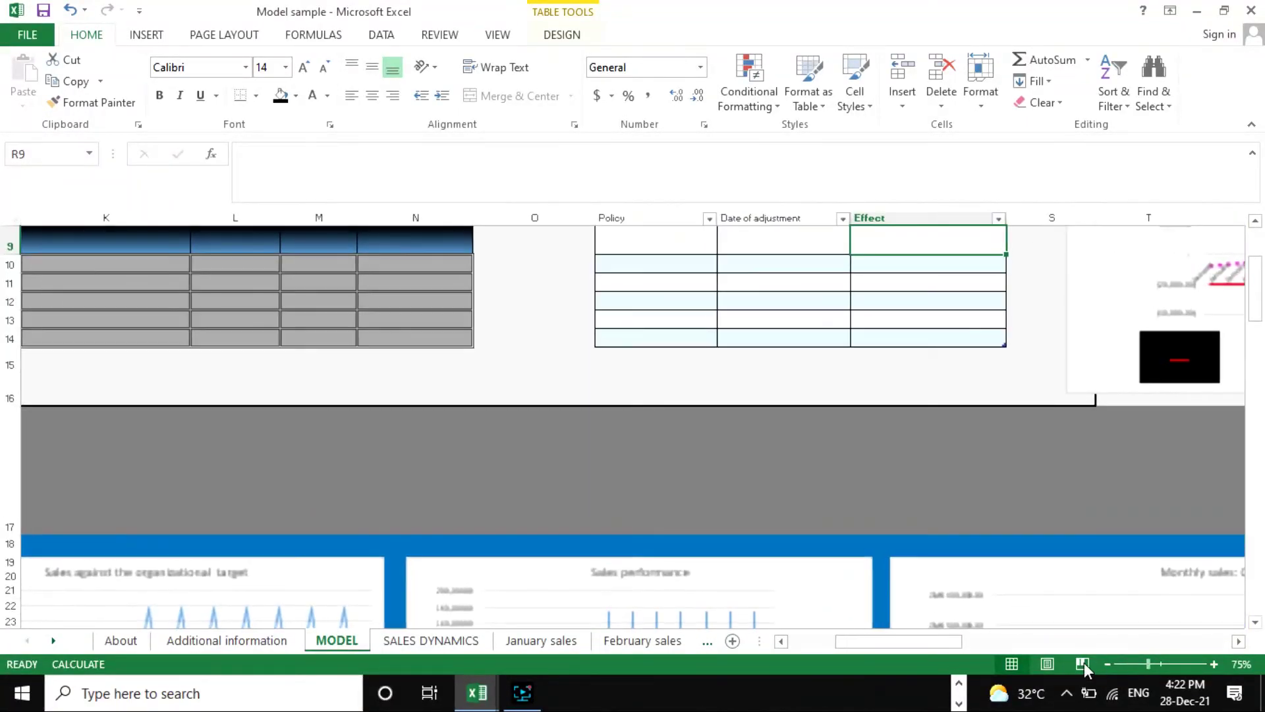
left_click_drag(952, 643, 787, 642)
scroll(376, 433, "down", 4)
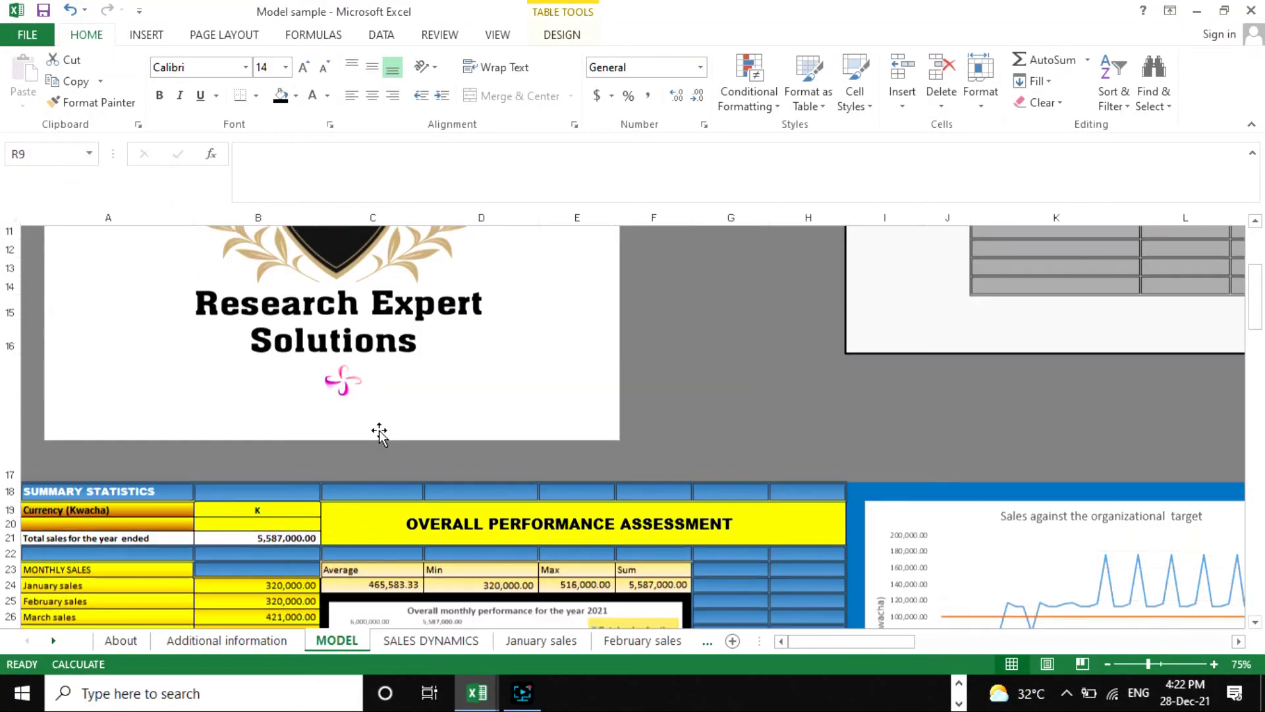
scroll(376, 422, "up", 2)
scroll(375, 425, "down", 4)
scroll(241, 402, "up", 5)
scroll(343, 396, "down", 4)
scroll(282, 412, "up", 4)
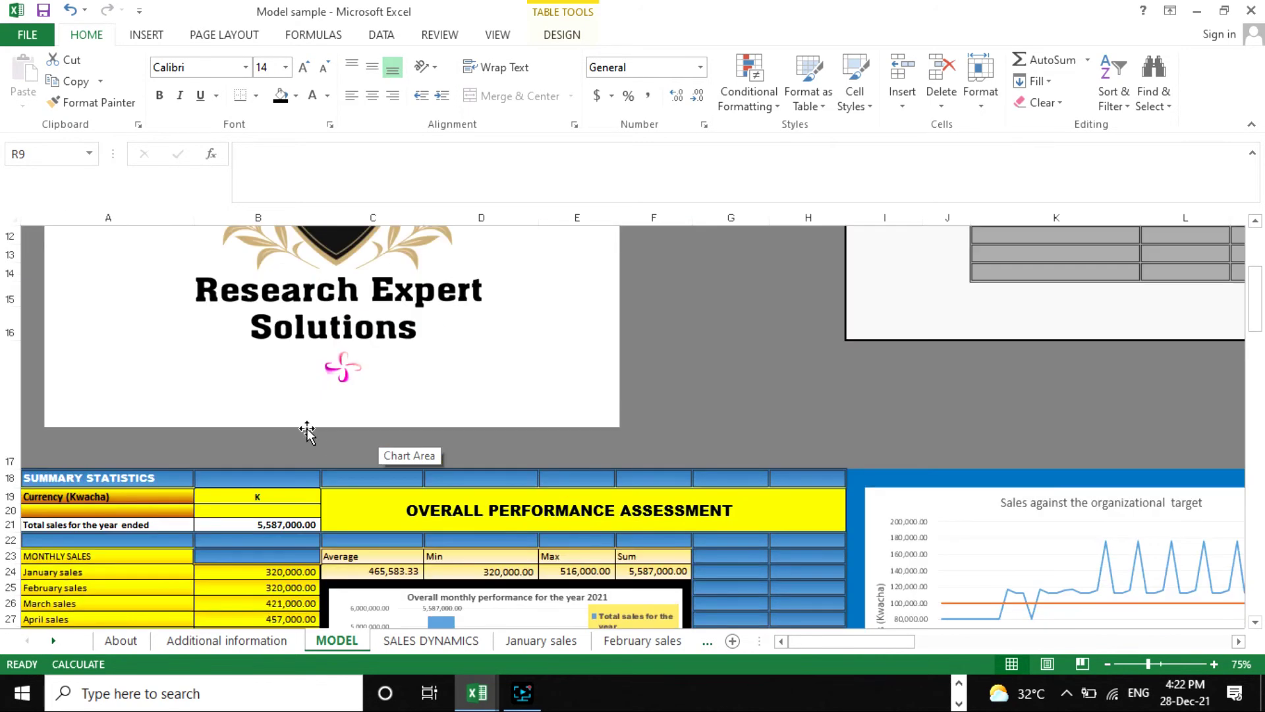
scroll(330, 454, "down", 2)
scroll(191, 326, "up", 2)
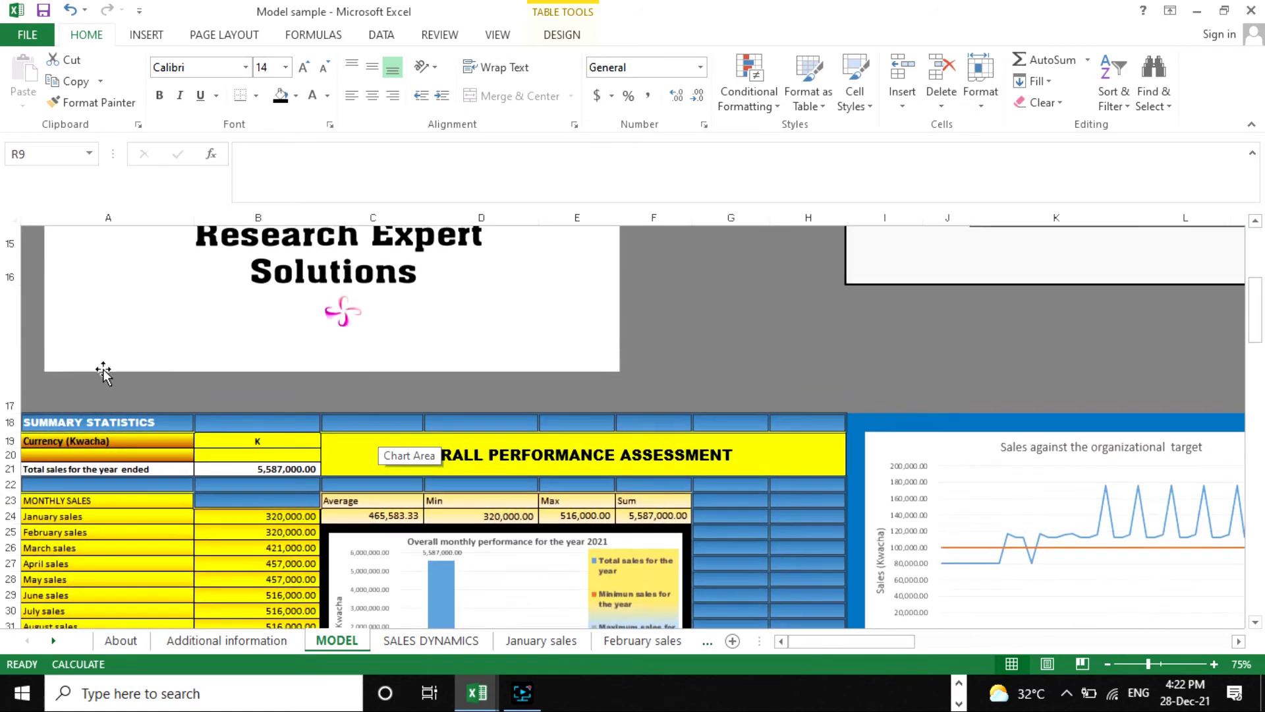
scroll(60, 423, "down", 1)
scroll(106, 350, "up", 2)
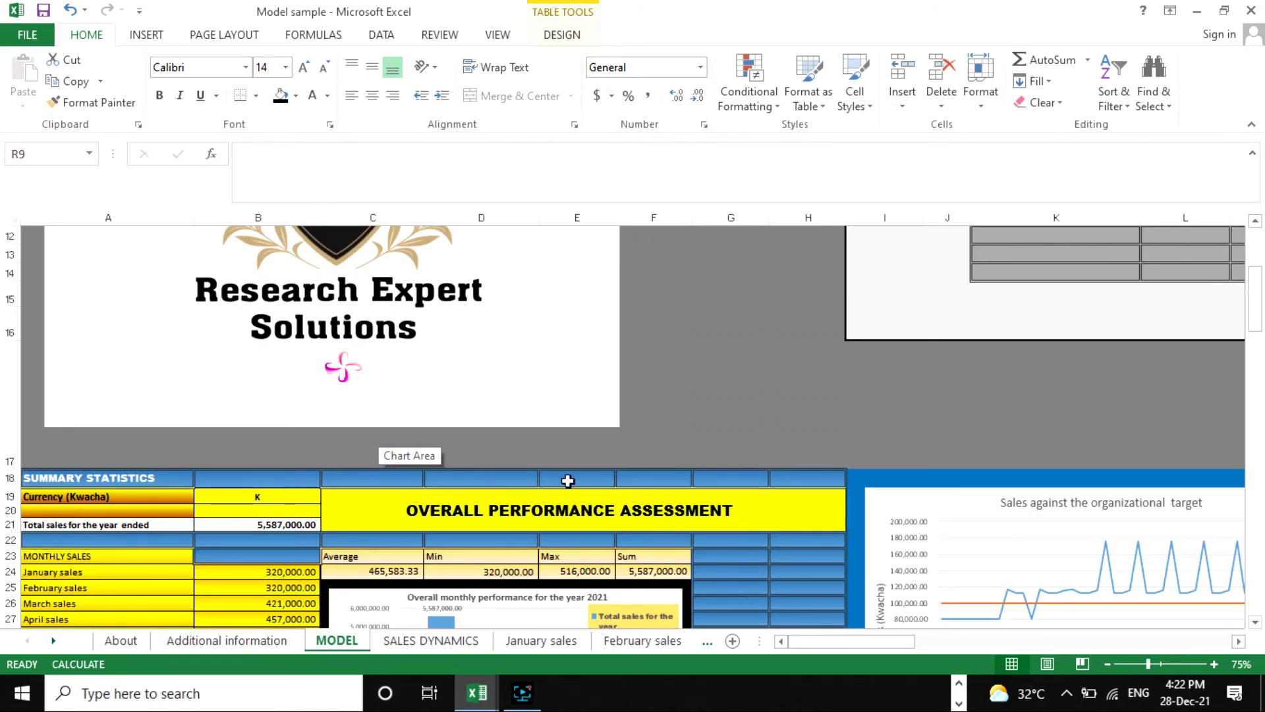
Examine the currency, yearly total and monthly sales entries beside the Overall monthly performance chart.
scroll(243, 446, "down", 2)
scroll(158, 461, "up", 2)
scroll(111, 480, "down", 1)
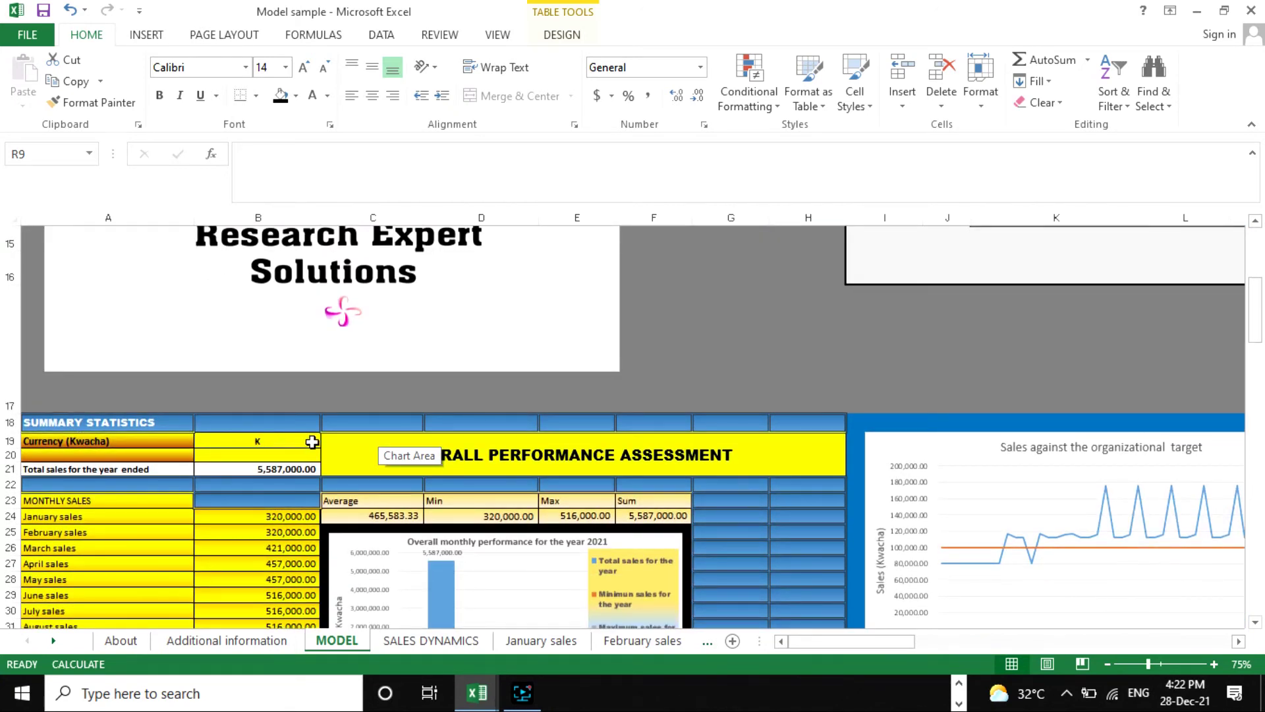
scroll(263, 404, "down", 2)
scroll(263, 409, "up", 1)
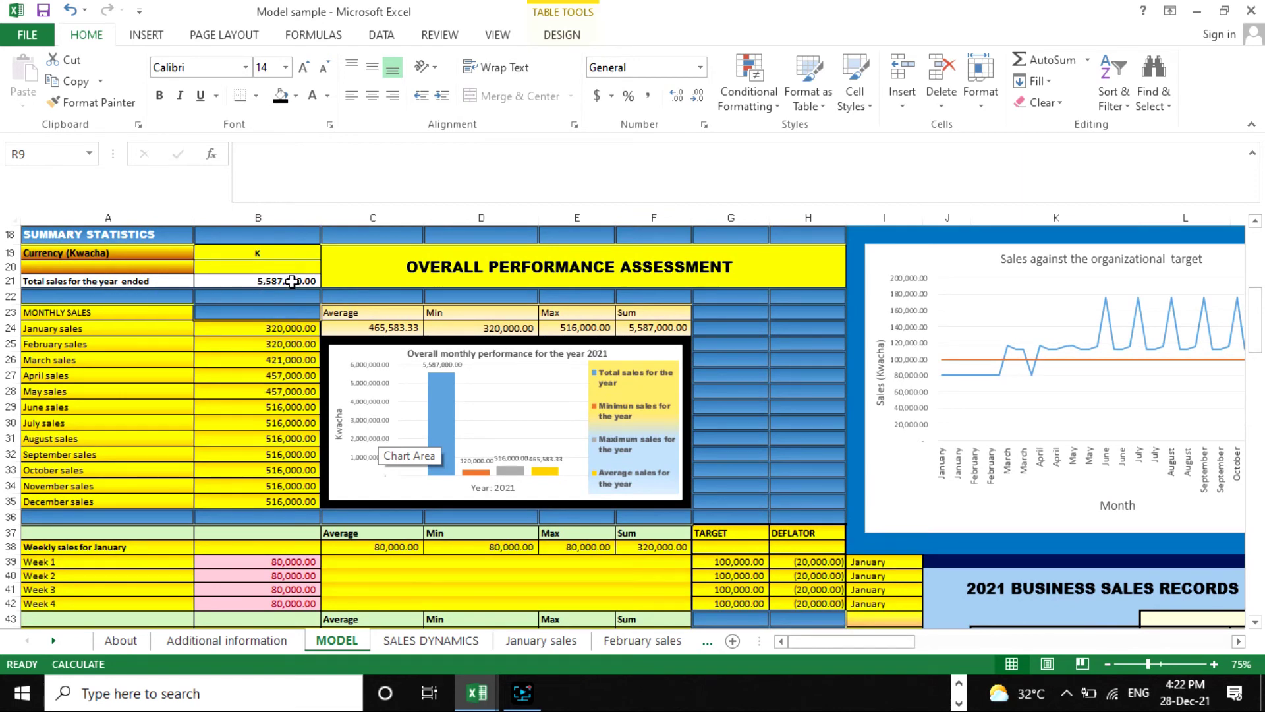
scroll(304, 280, "up", 1)
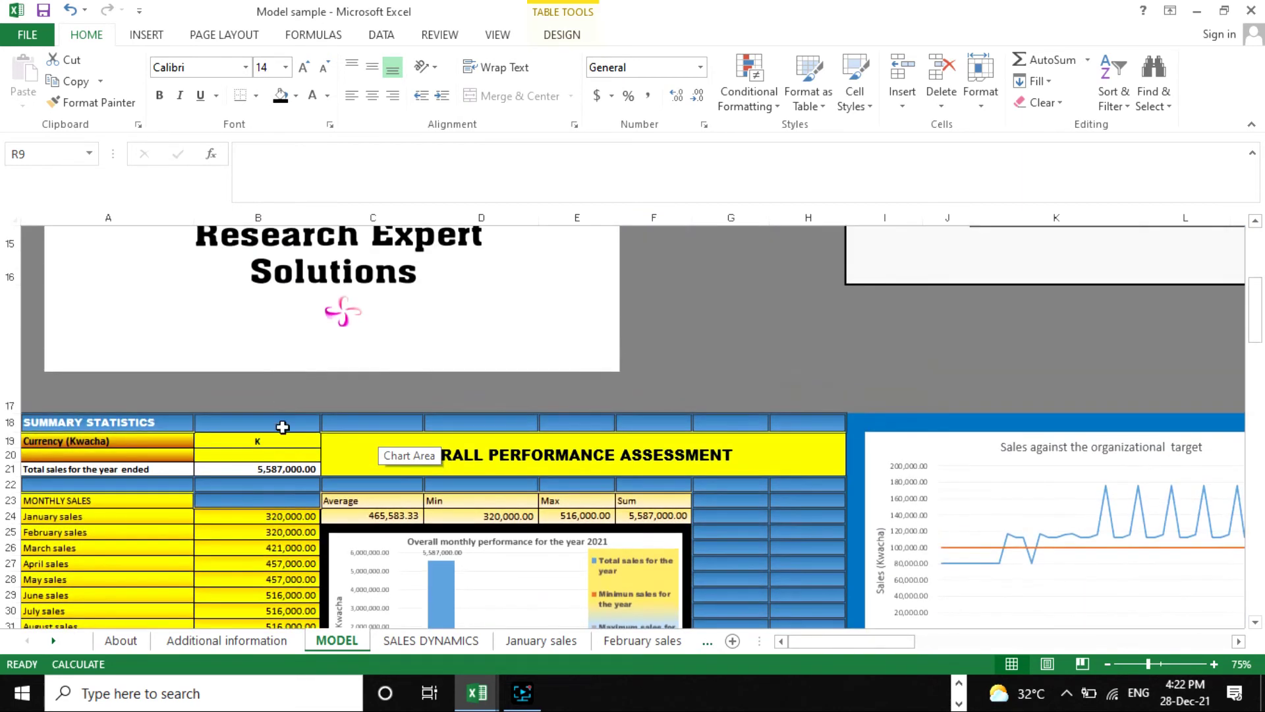
scroll(291, 468, "down", 2)
scroll(356, 390, "up", 2)
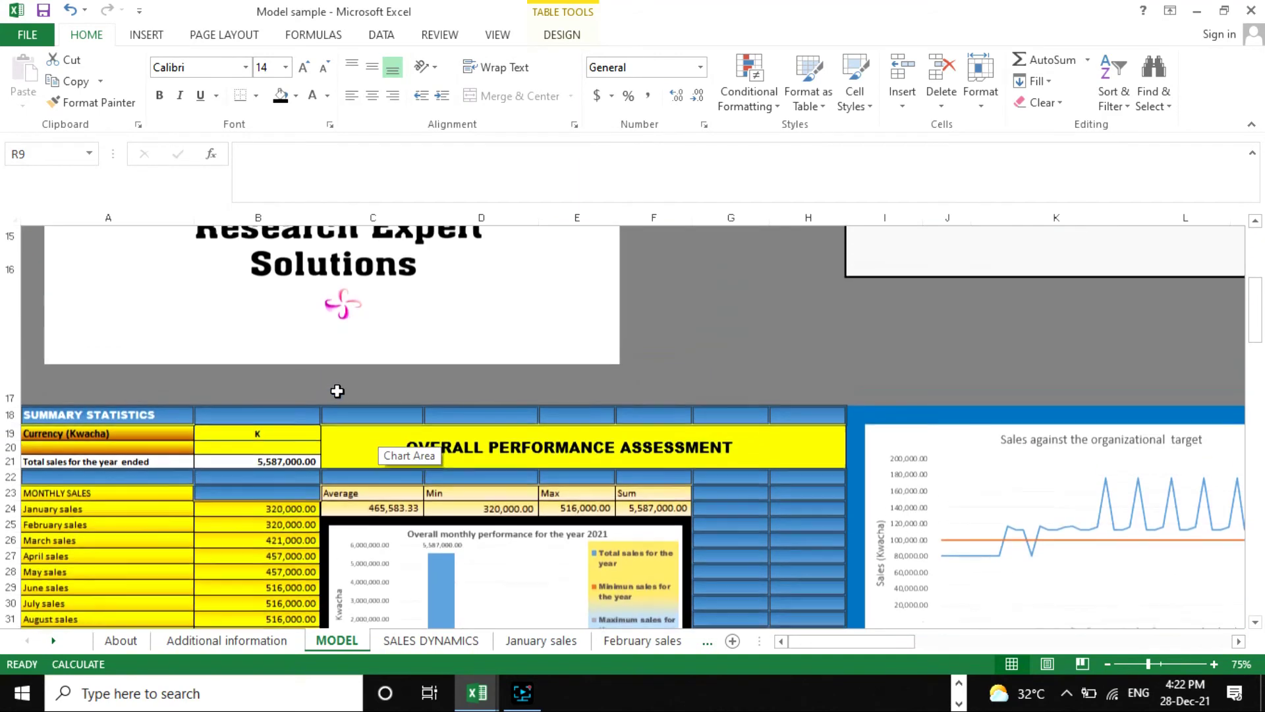
scroll(283, 473, "down", 2)
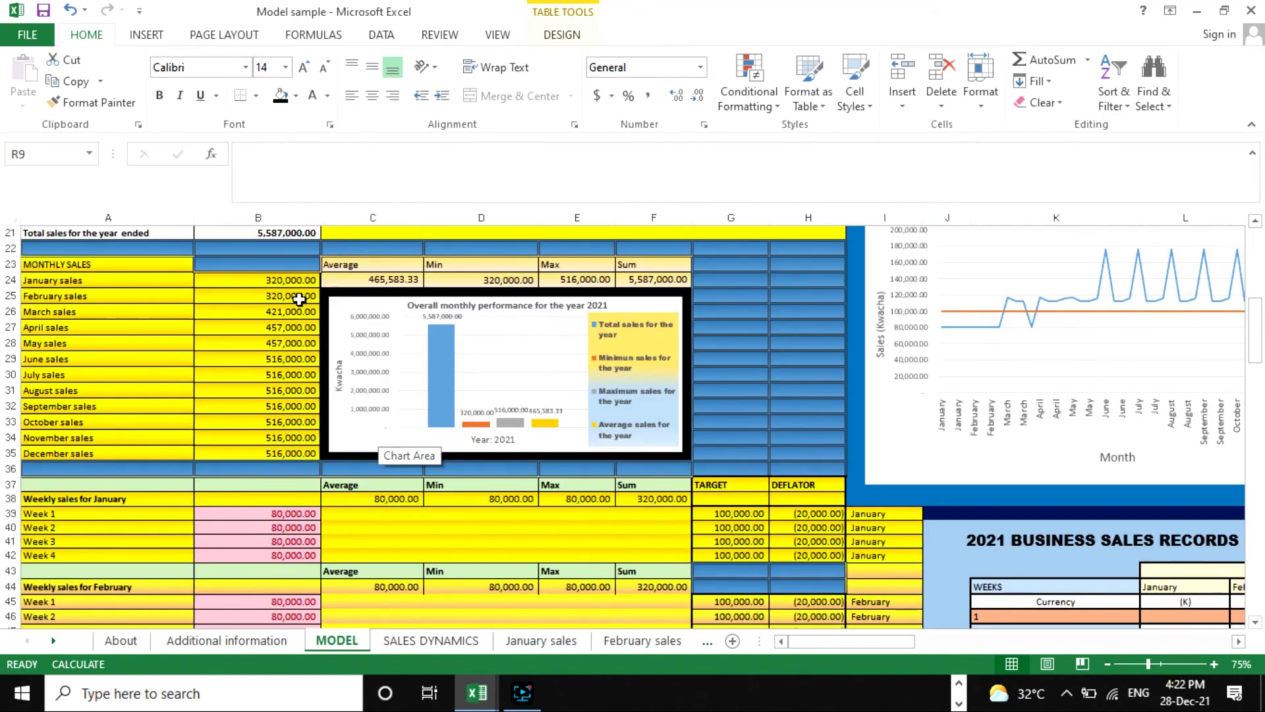
scroll(290, 301, "up", 1)
Inspect the cells holding the total sales for the year and the February and March sales.
left_click(279, 282)
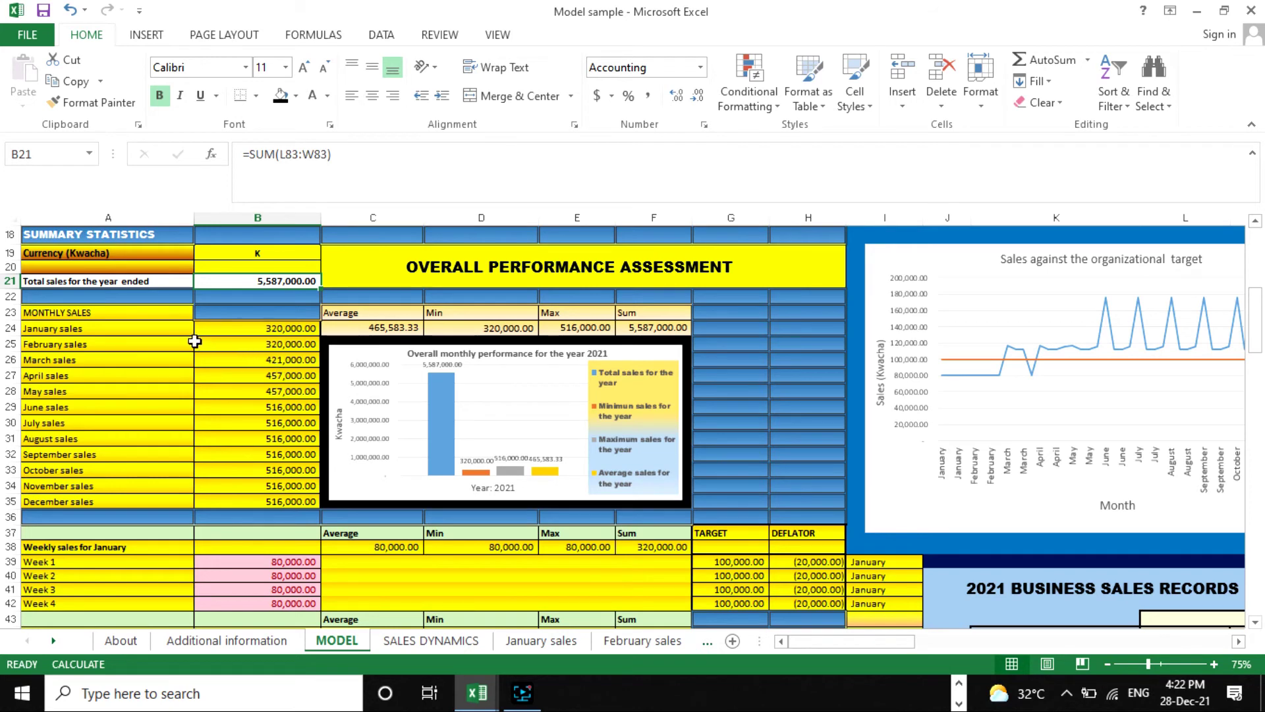
left_click(245, 340)
left_click(279, 358)
scroll(272, 371, "down", 2)
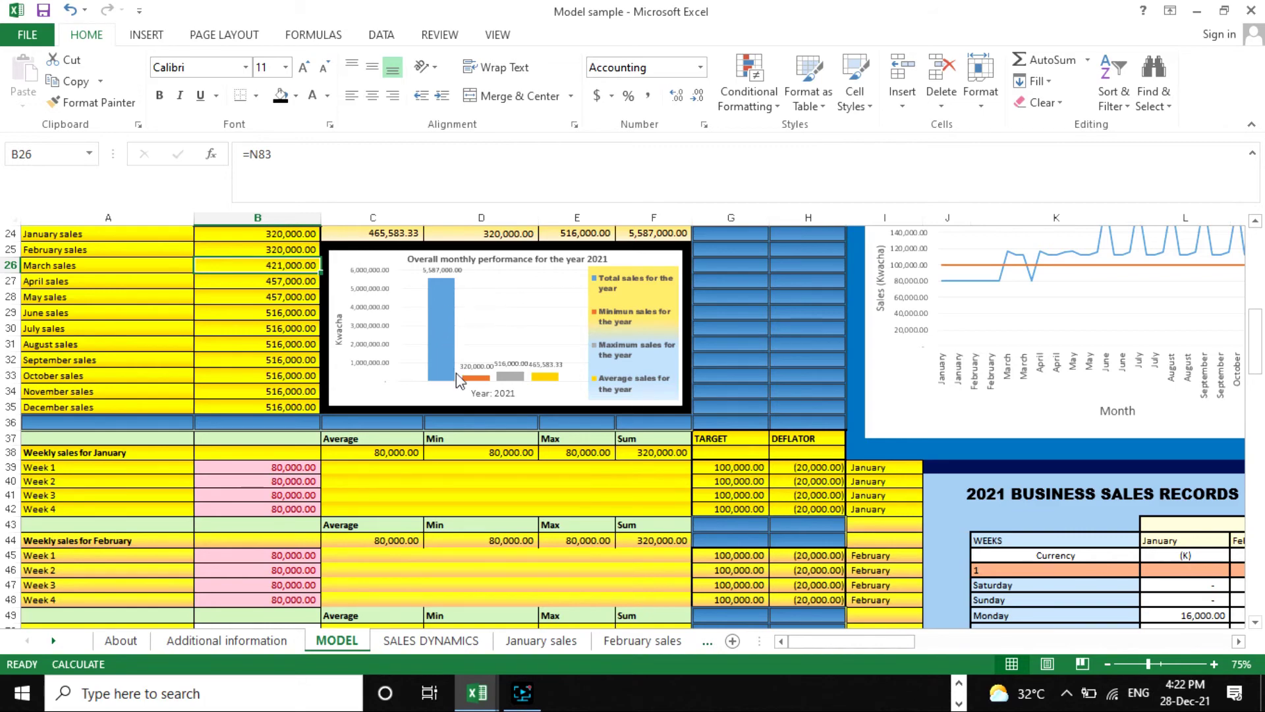
Review the Overall monthly performance for the year 2021 chart and the weekly sales sections for January through April.
scroll(563, 337, "up", 6)
scroll(514, 447, "down", 4)
scroll(420, 366, "up", 2)
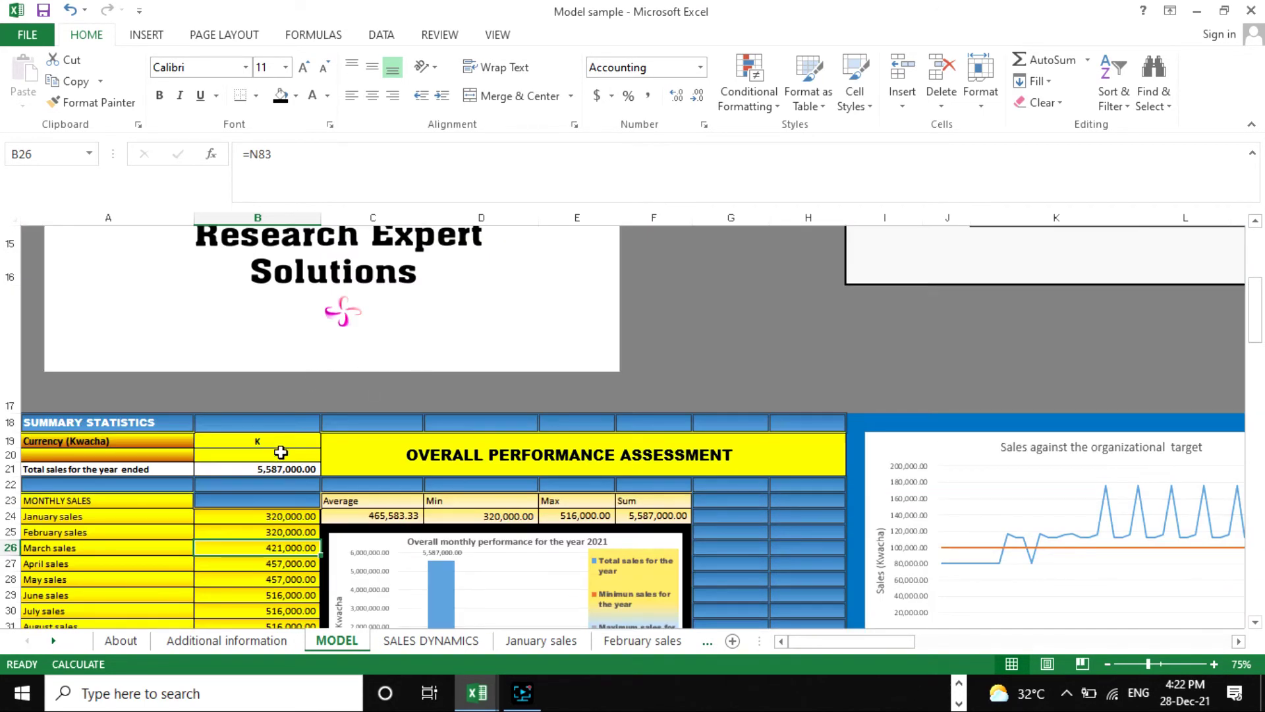
scroll(281, 453, "down", 2)
scroll(303, 396, "down", 1)
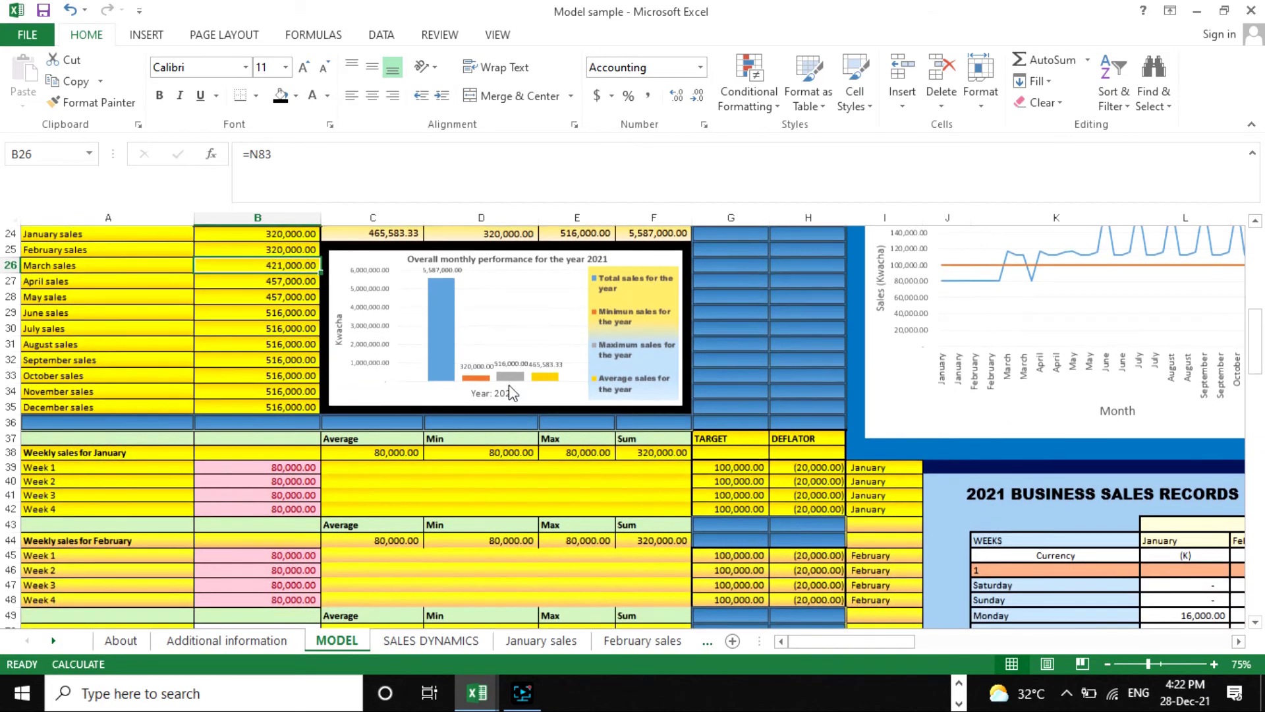
scroll(331, 410, "down", 2)
scroll(334, 375, "down", 1)
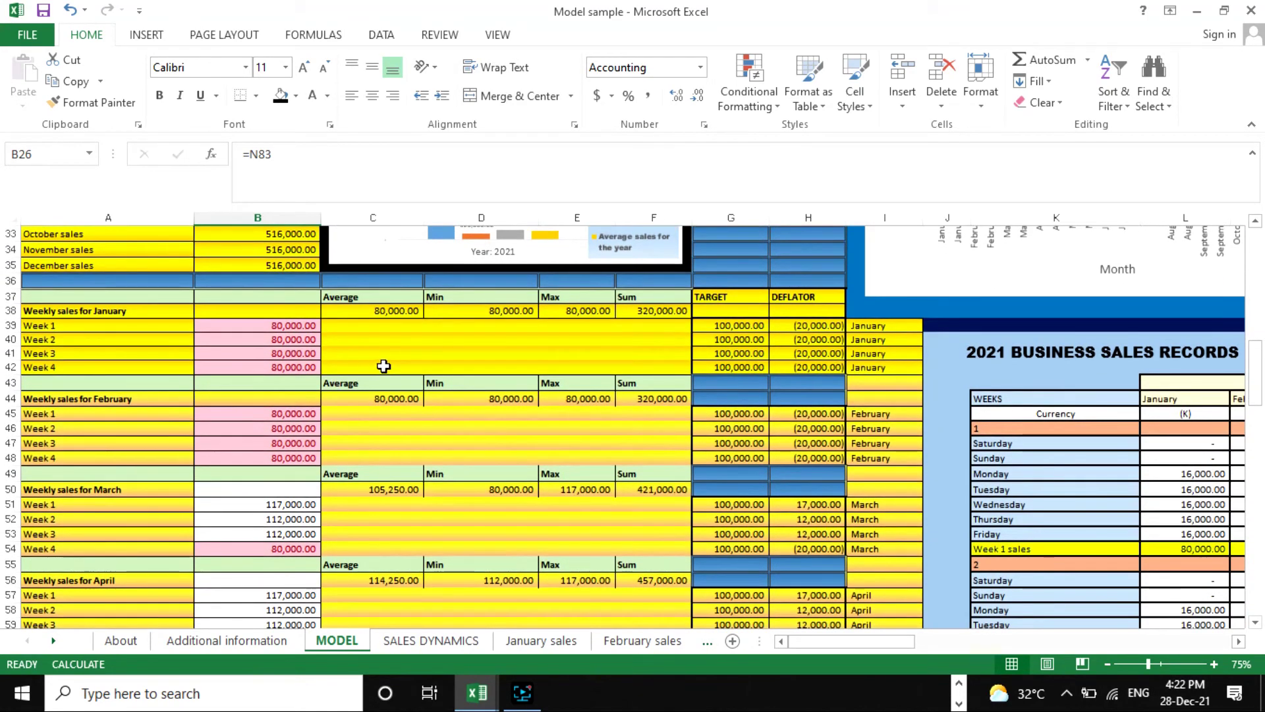
Inspect the January weekly sales entries on the MODEL sheet and the formula behind their Average value.
left_click(134, 323)
left_click(139, 363)
left_click(142, 326)
left_click(388, 299)
left_click(550, 310)
left_click(398, 301)
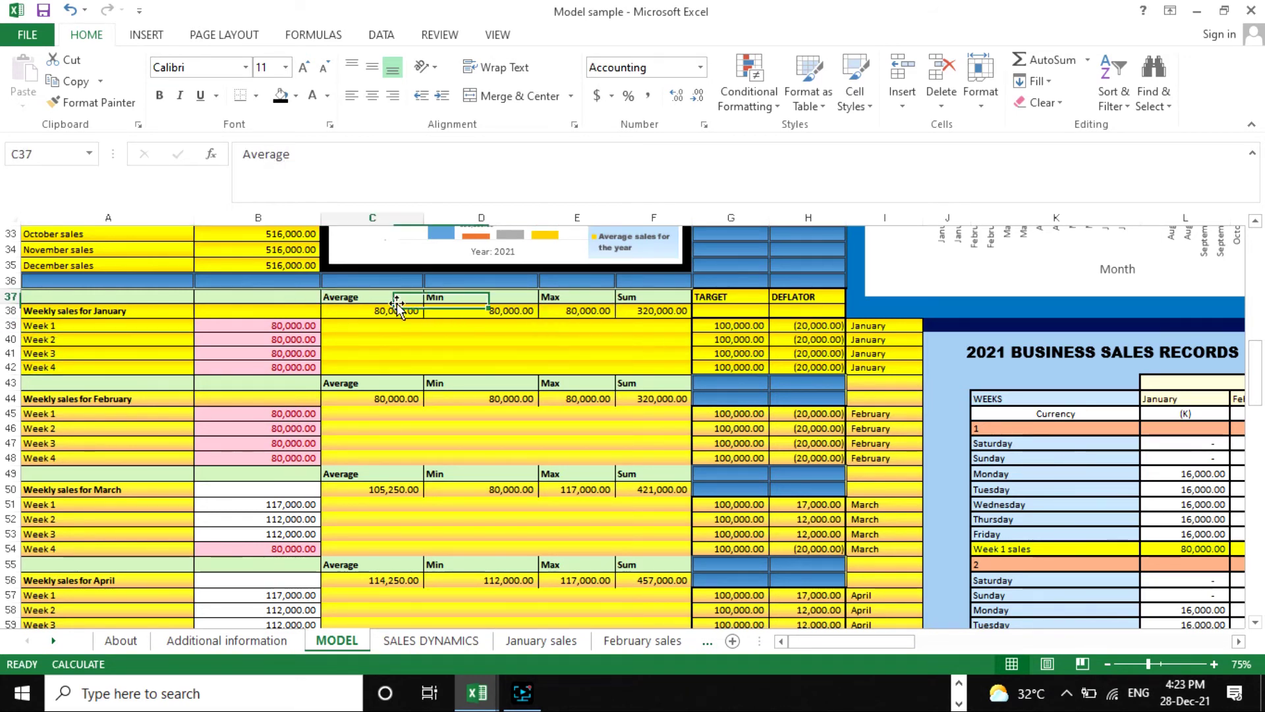
left_click(398, 315)
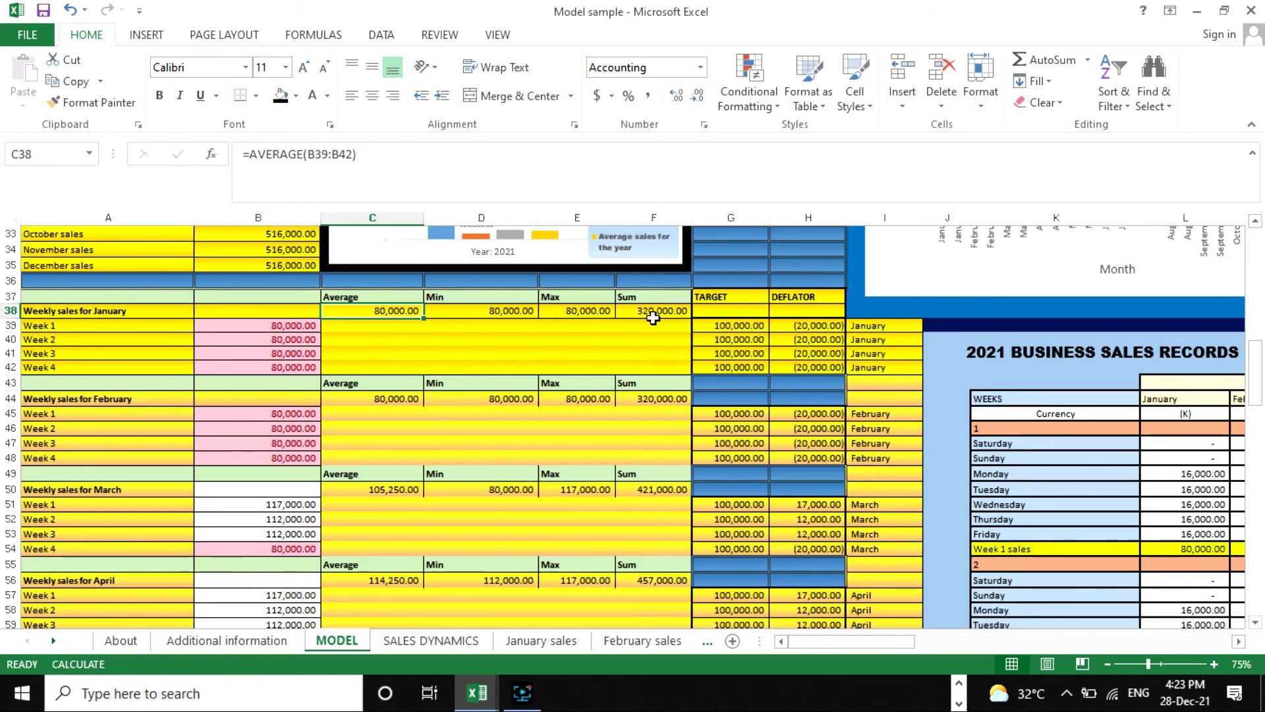
Review the weekly sales sections for March through July with their statistics, targets and deflators.
scroll(438, 345, "down", 5)
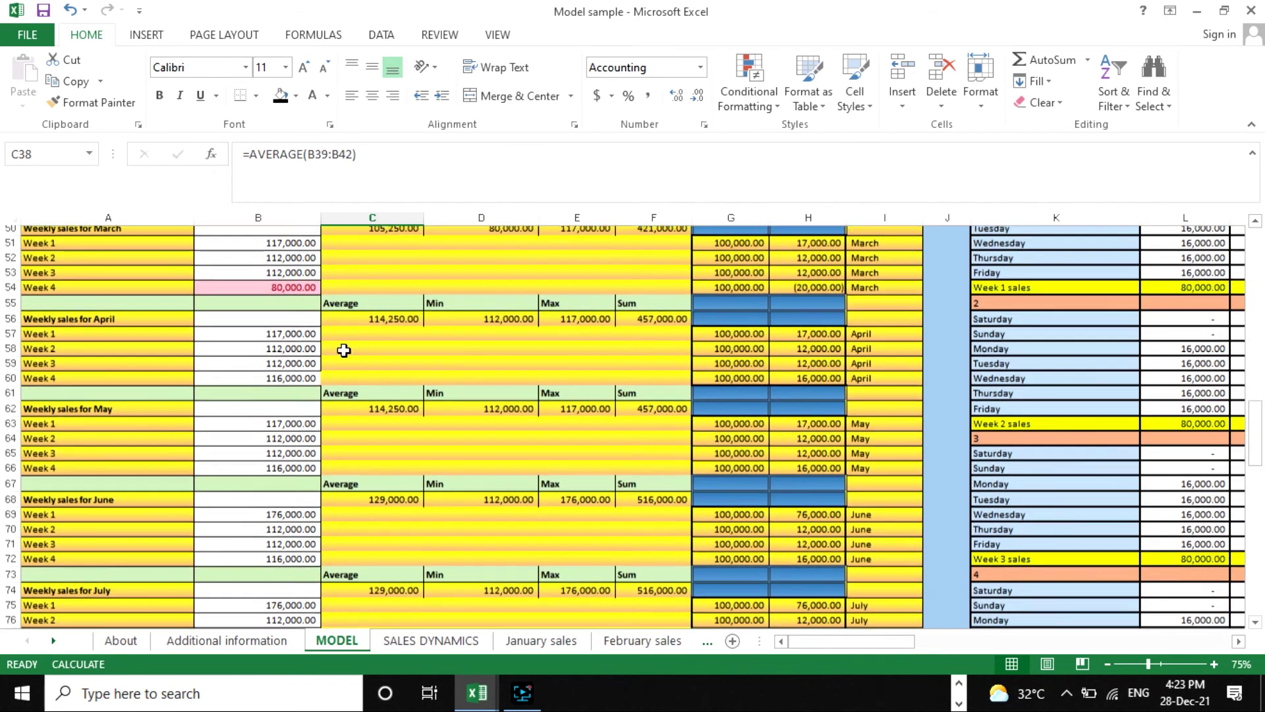
scroll(511, 404, "up", 5)
scroll(686, 398, "down", 10)
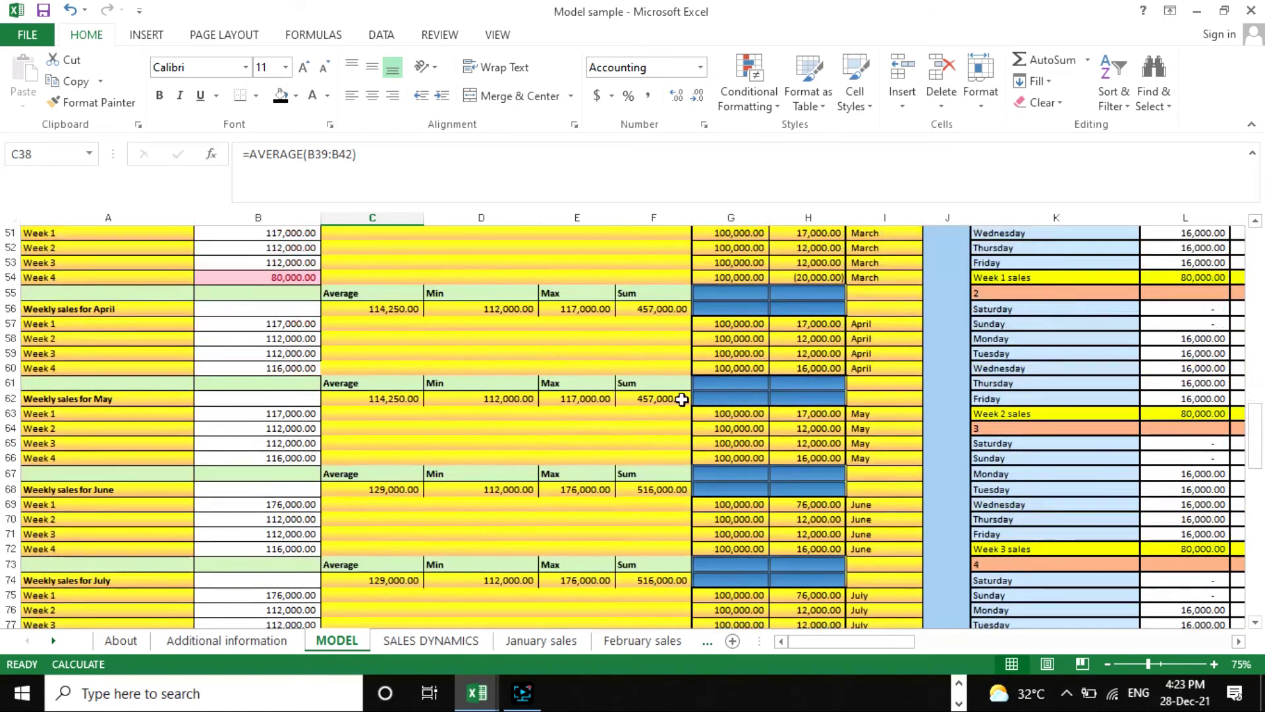
Open the January sales sheet and examine the WEEK 1 table's columns, from Automated date of entry to Balance.
left_click(539, 642)
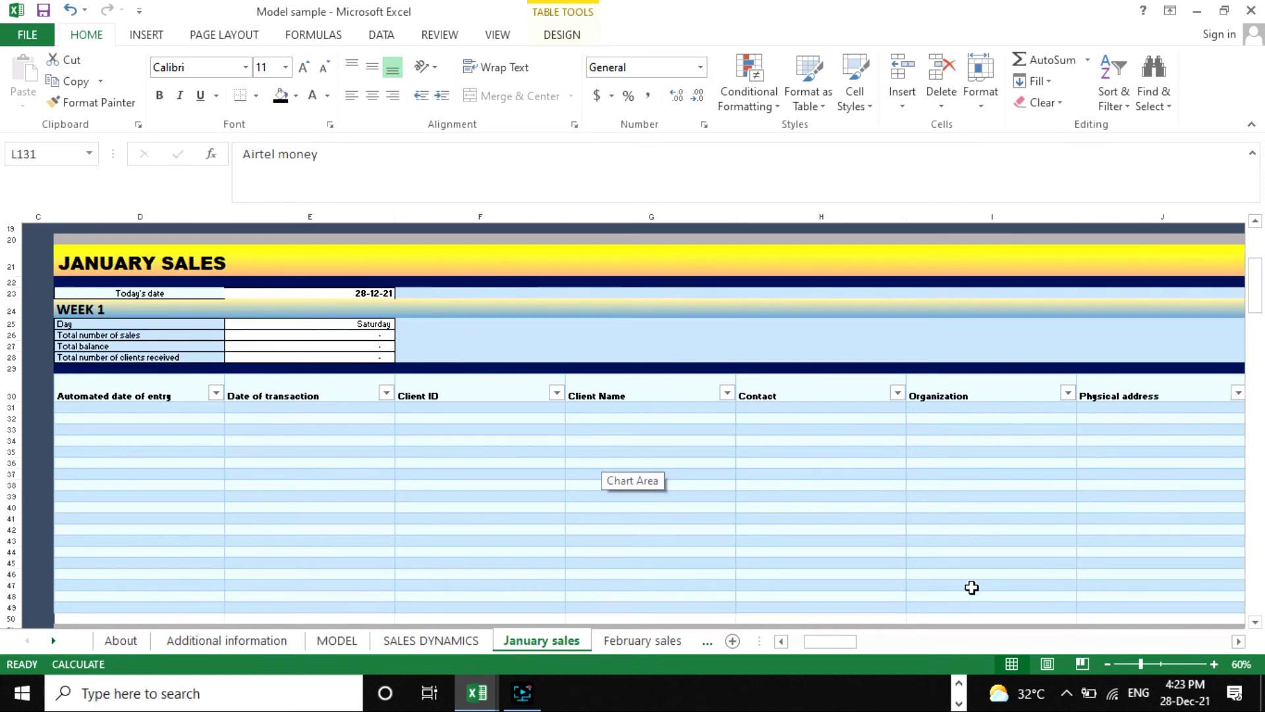
left_click_drag(1141, 663, 1130, 663)
scroll(924, 483, "up", 2)
scroll(921, 480, "down", 2)
scroll(922, 481, "up", 2)
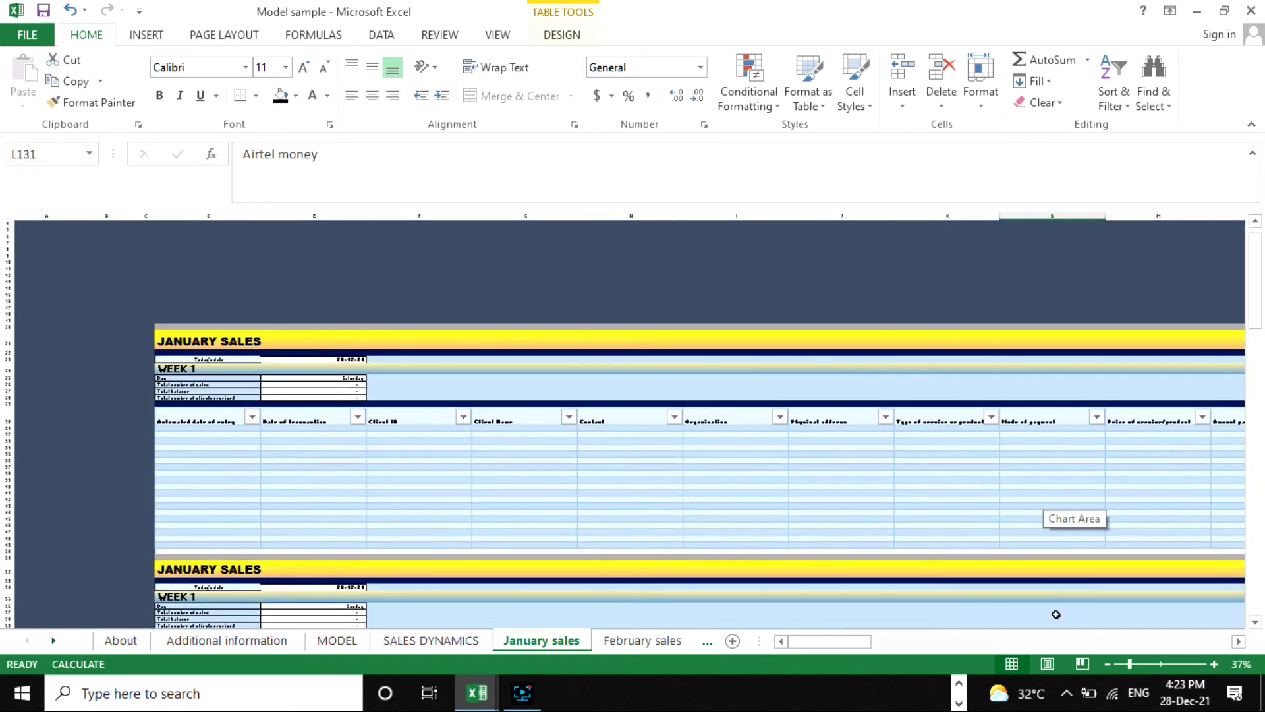
left_click(1140, 664)
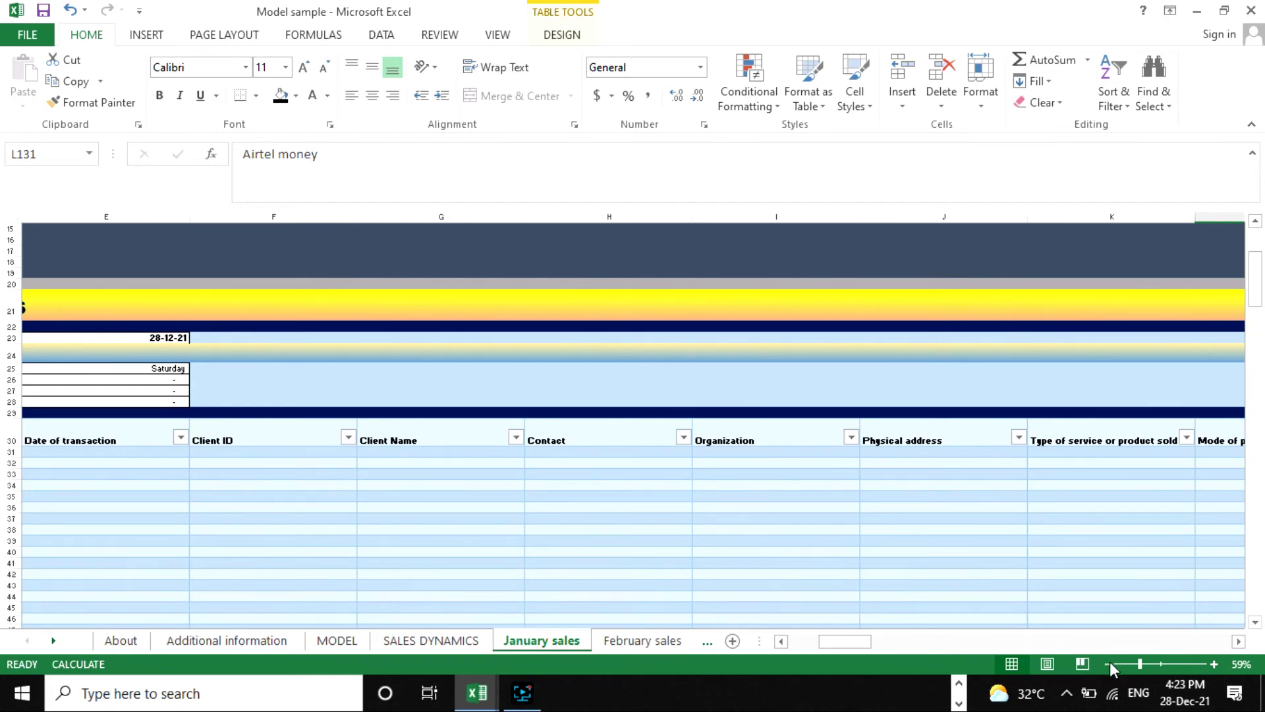
left_click_drag(1121, 663, 1123, 664)
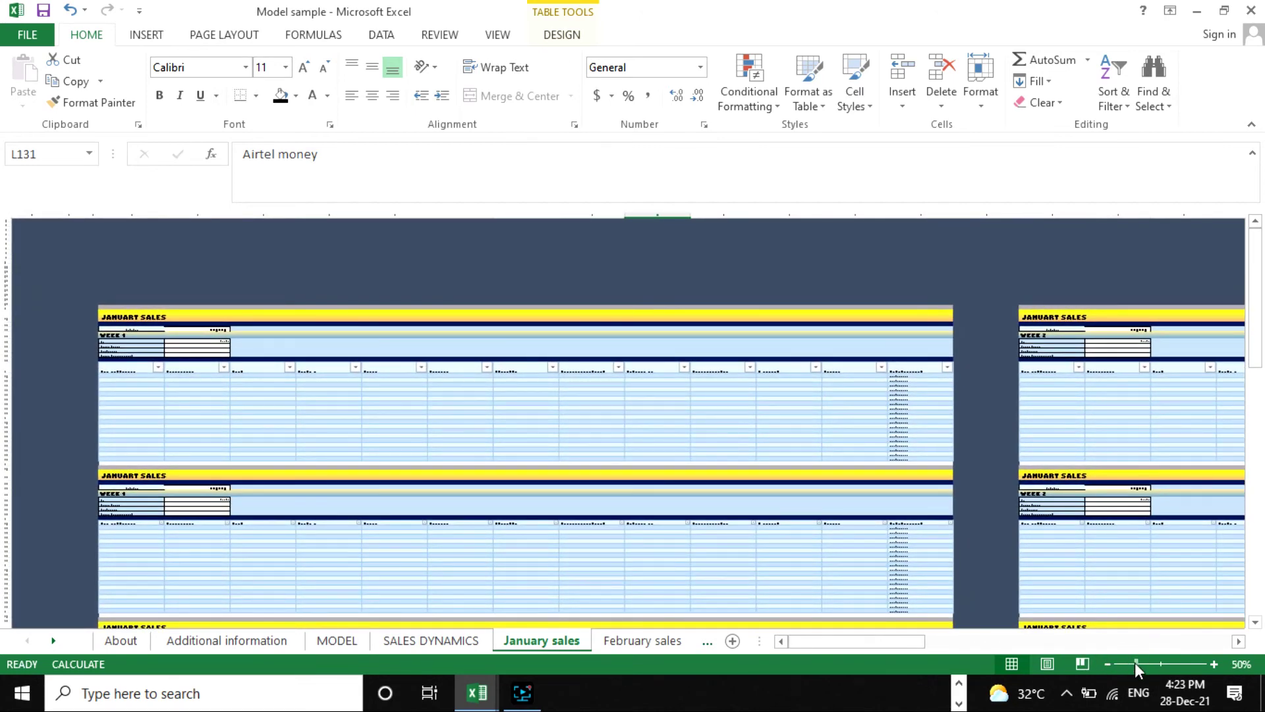
left_click(1135, 662)
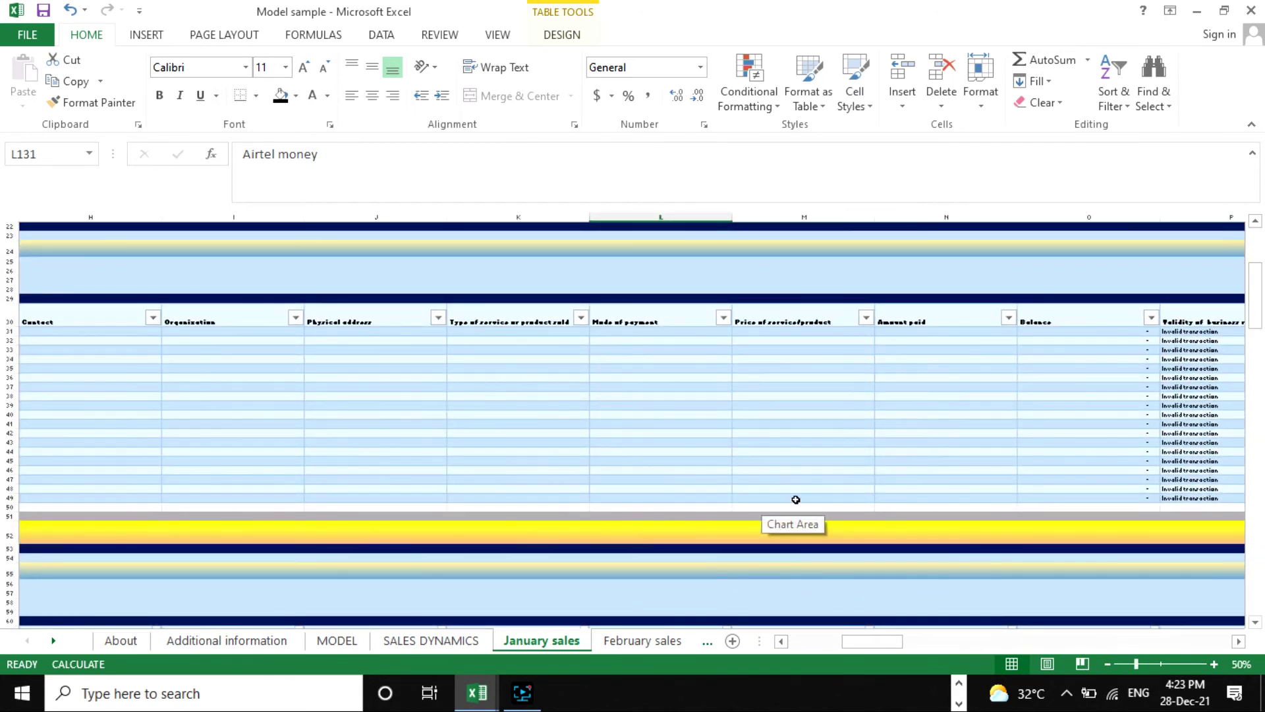
left_click(1149, 663)
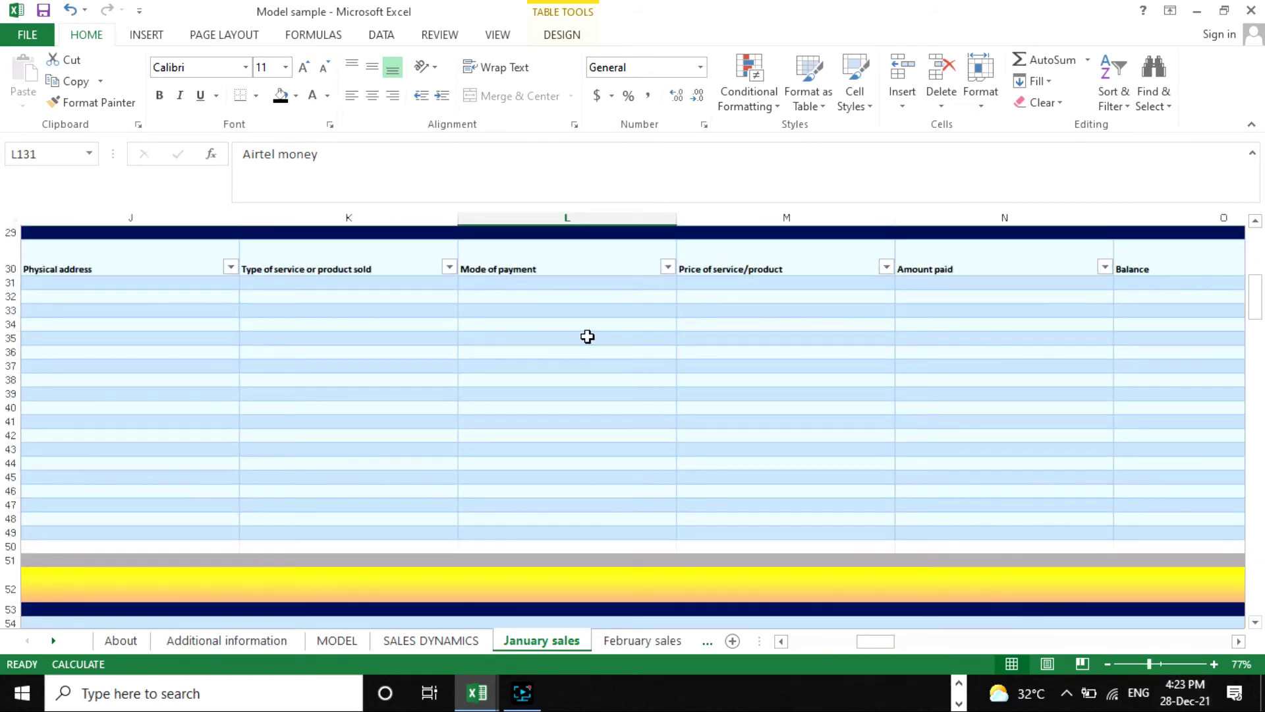
Return to the MODEL sheet and review its sales charts, including the Sales against the organizational target chart.
left_click(338, 641)
scroll(495, 487, "up", 16)
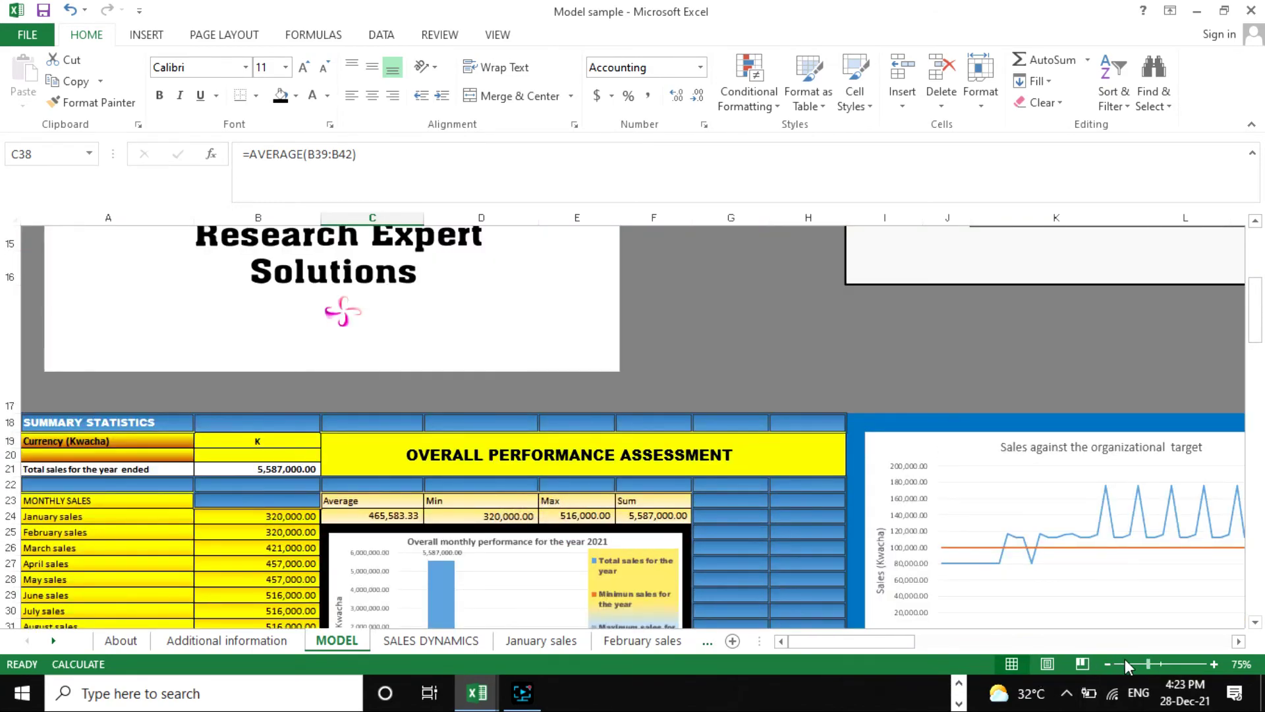
left_click(1124, 661)
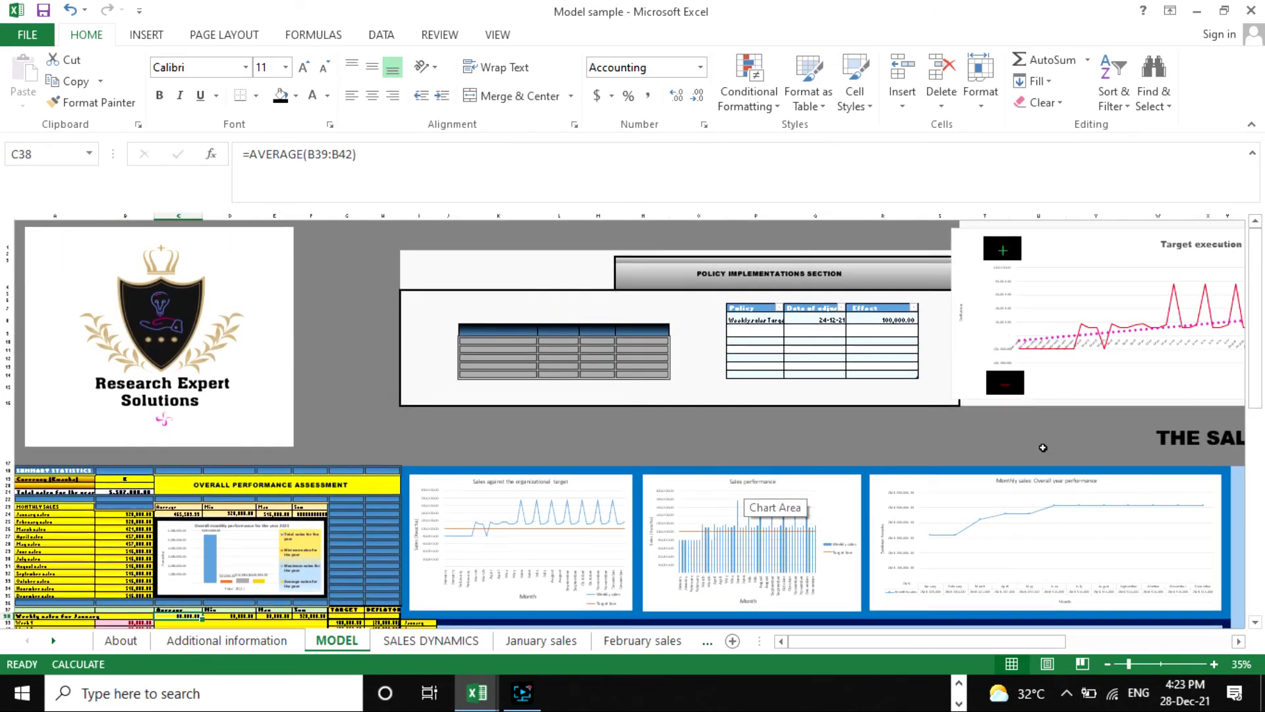
scroll(1034, 446, "down", 5)
scroll(780, 451, "down", 5)
scroll(856, 369, "up", 7)
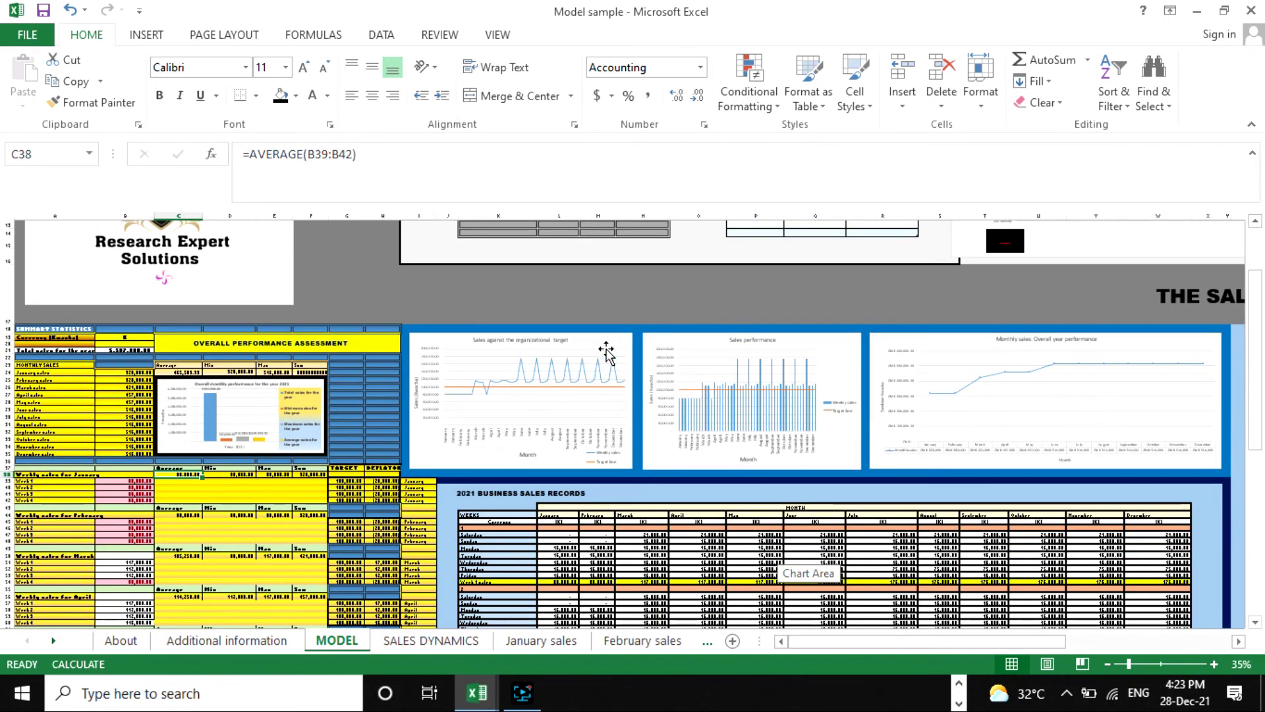
left_click(606, 350)
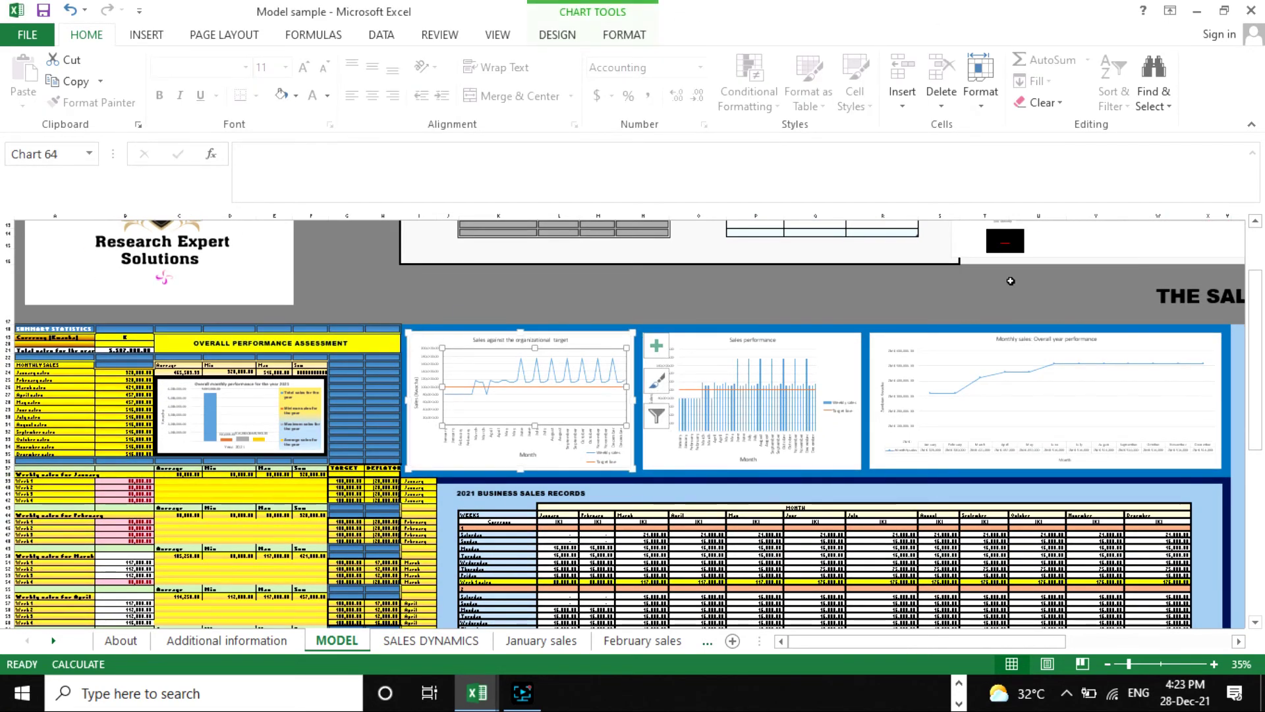
scroll(1008, 404, "down", 2)
scroll(624, 604, "up", 3)
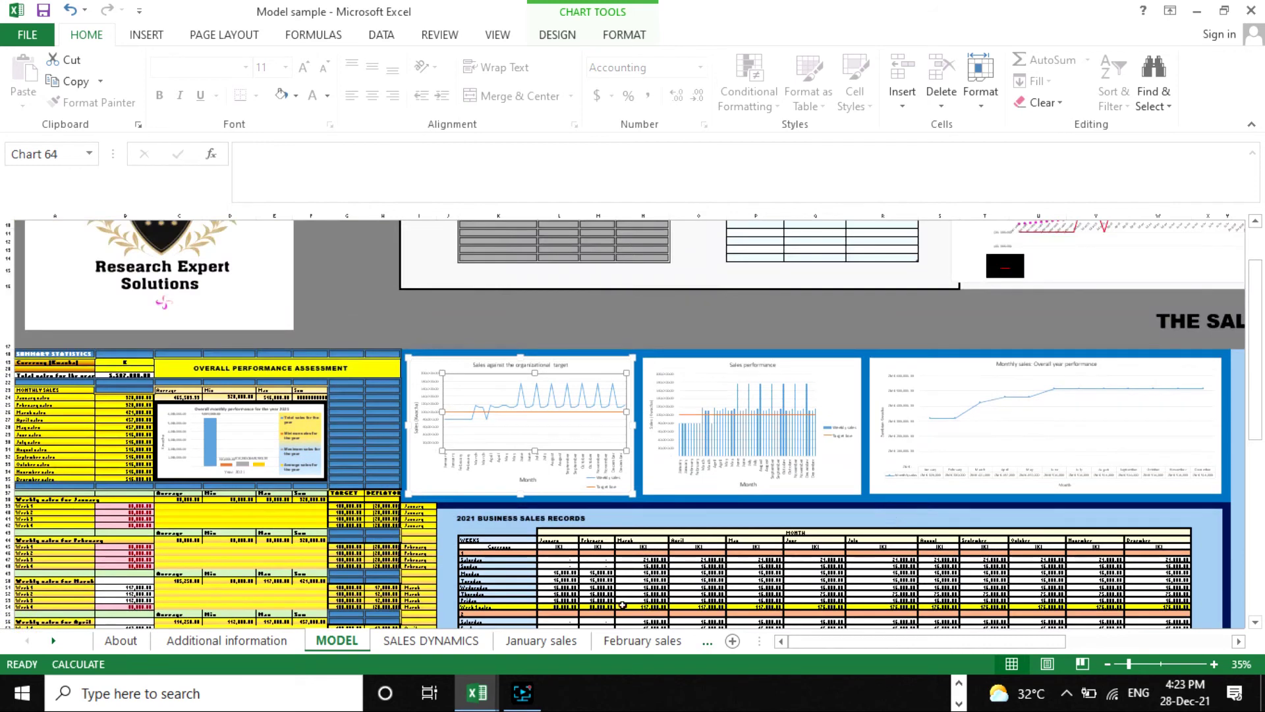
Reopen the January sales sheet and zoom it out to 21% to show several daily tables together.
left_click(441, 638)
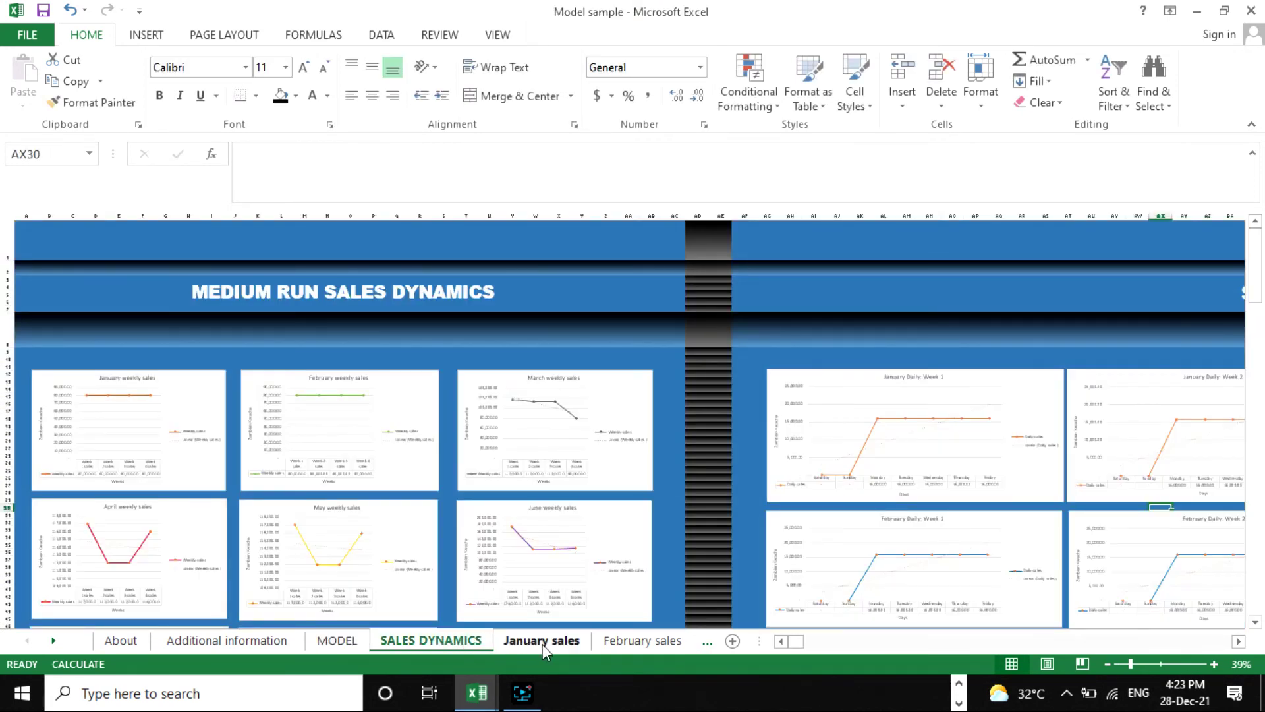
left_click(543, 643)
scroll(636, 584, "up", 3)
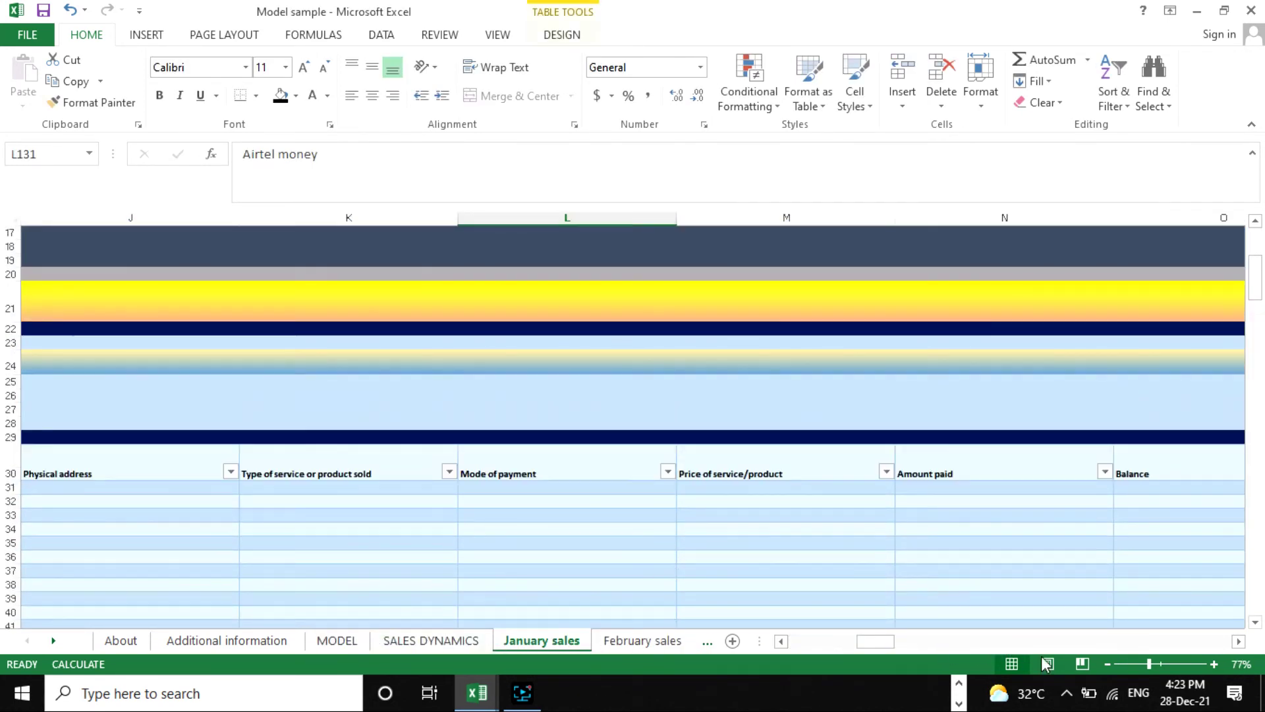
left_click(1128, 661)
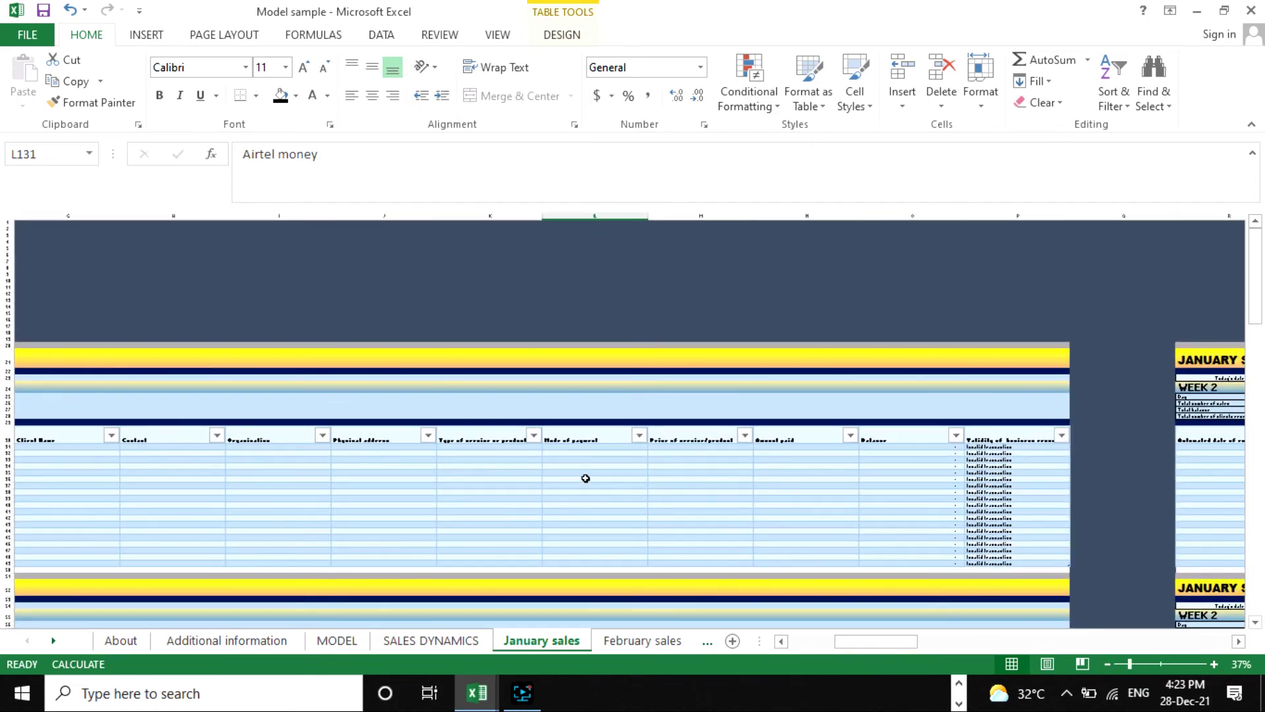
scroll(566, 477, "down", 5)
scroll(566, 477, "up", 6)
left_click_drag(1128, 666, 1120, 664)
scroll(681, 506, "down", 3)
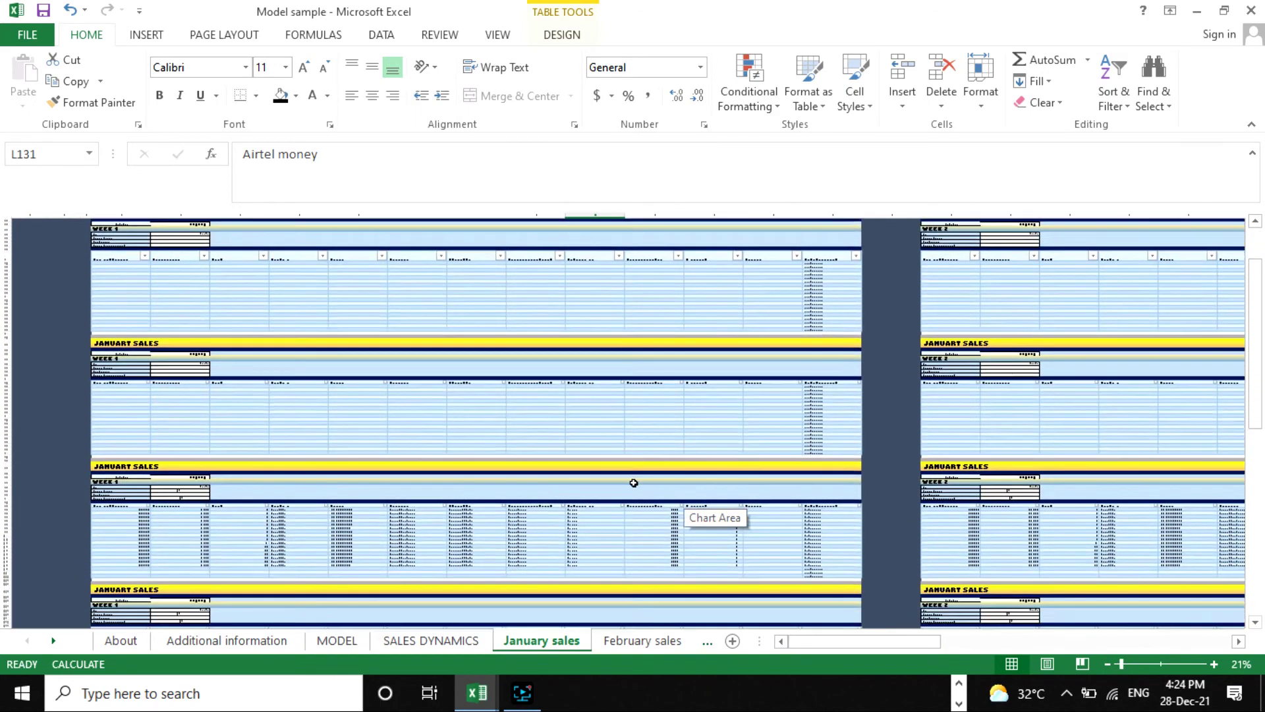
Examine the daily sales tables for WEEK 1 and WEEK 2 throughout the January sales sheet.
scroll(634, 483, "down", 10)
scroll(871, 557, "down", 3)
scroll(814, 546, "down", 3)
scroll(814, 545, "up", 10)
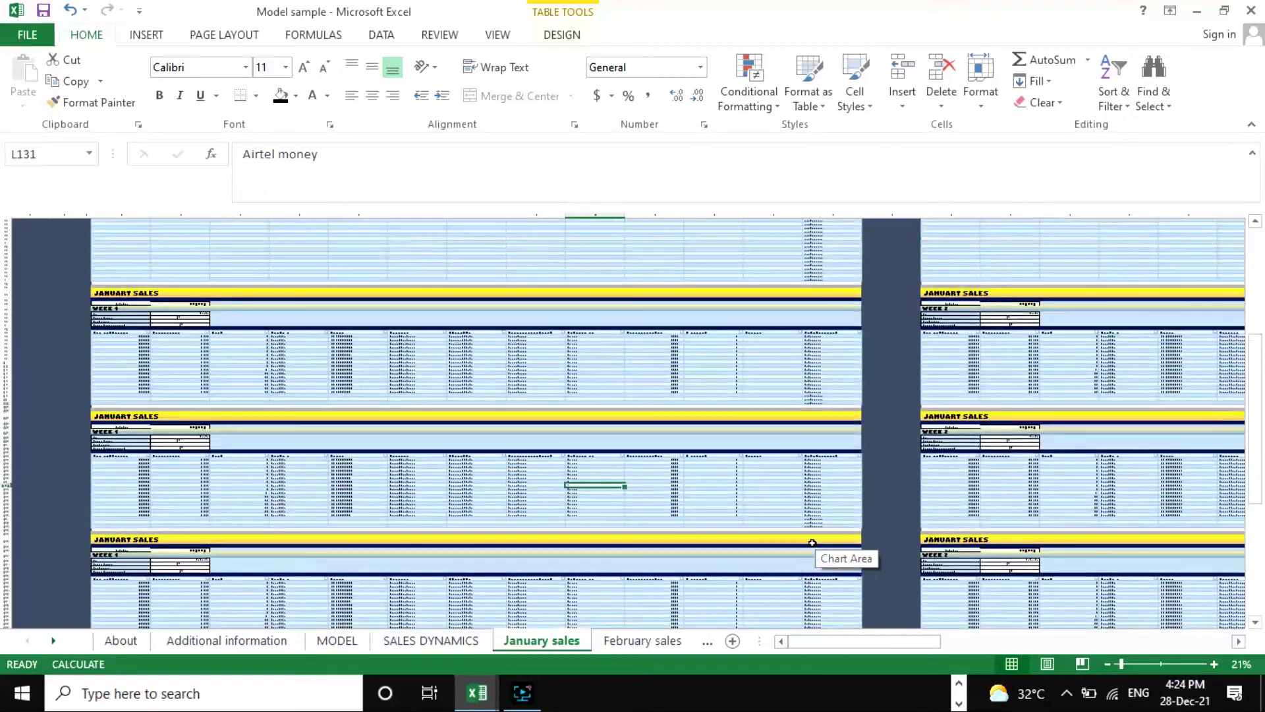
scroll(812, 543, "up", 10)
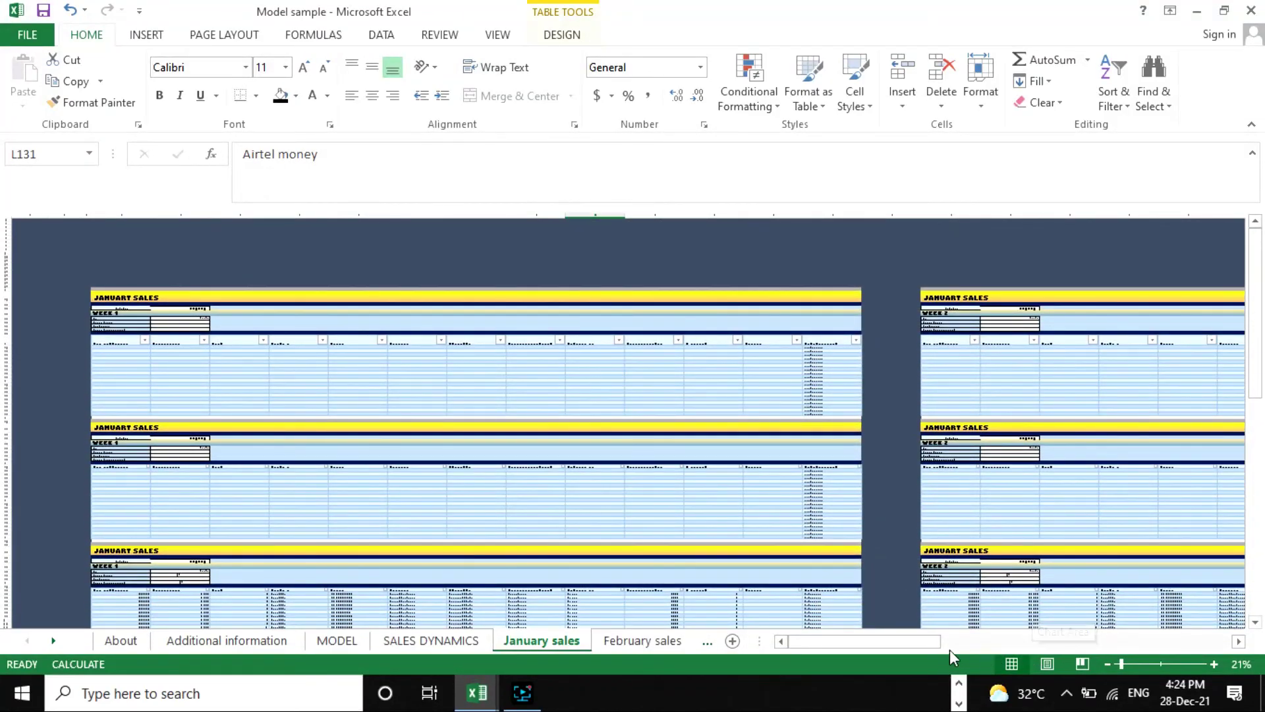
left_click_drag(909, 646, 945, 645)
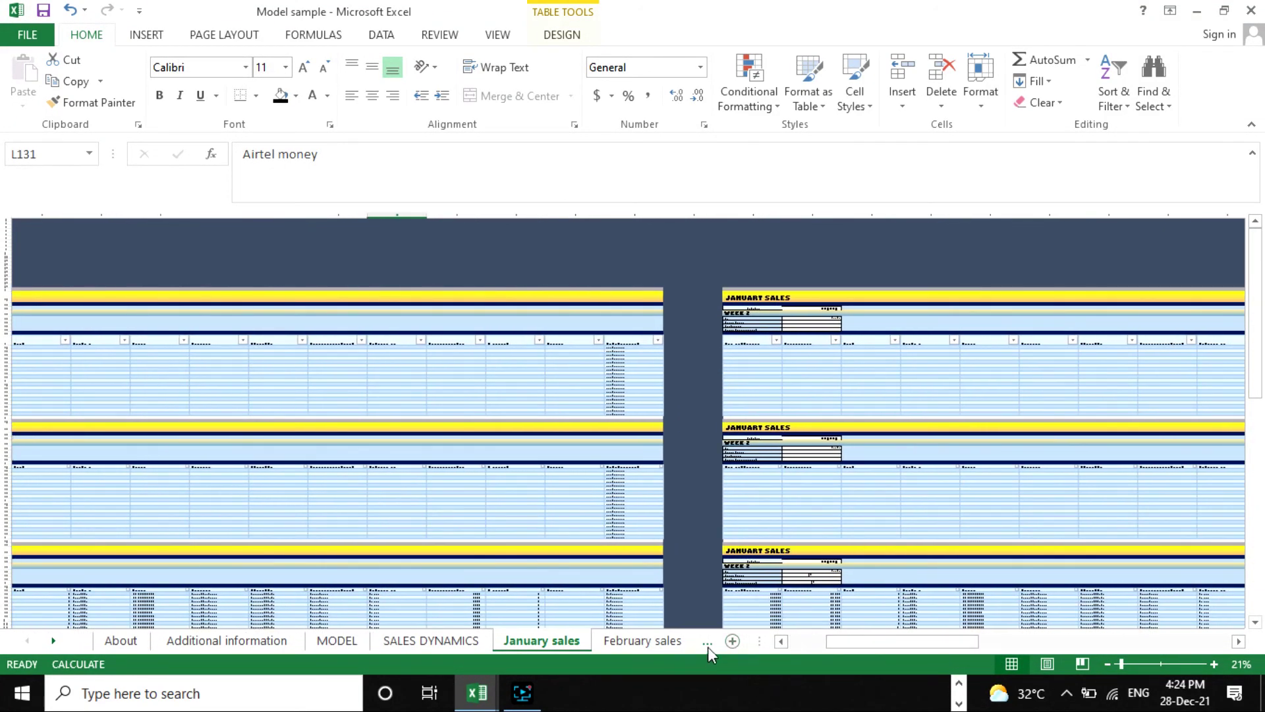
Browse the monthly sales sheets from February through June.
left_click(708, 645)
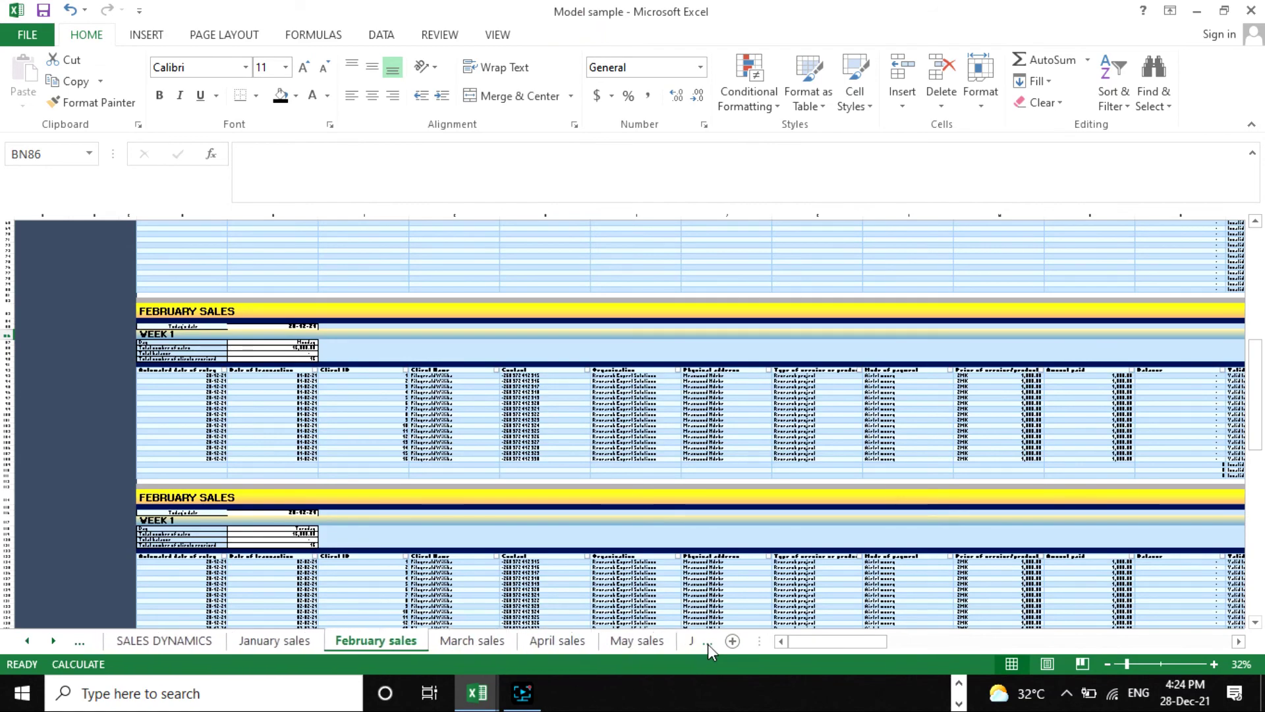
left_click(708, 644)
left_click(544, 644)
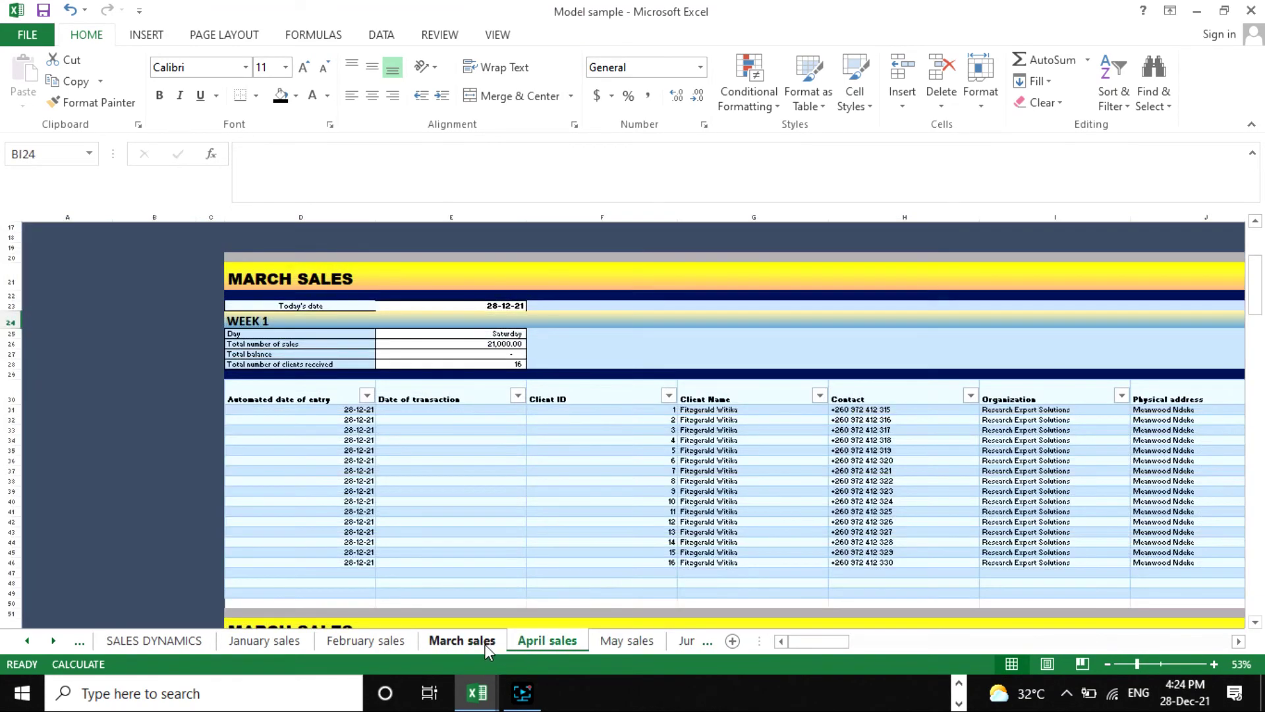
left_click(489, 645)
left_click(612, 642)
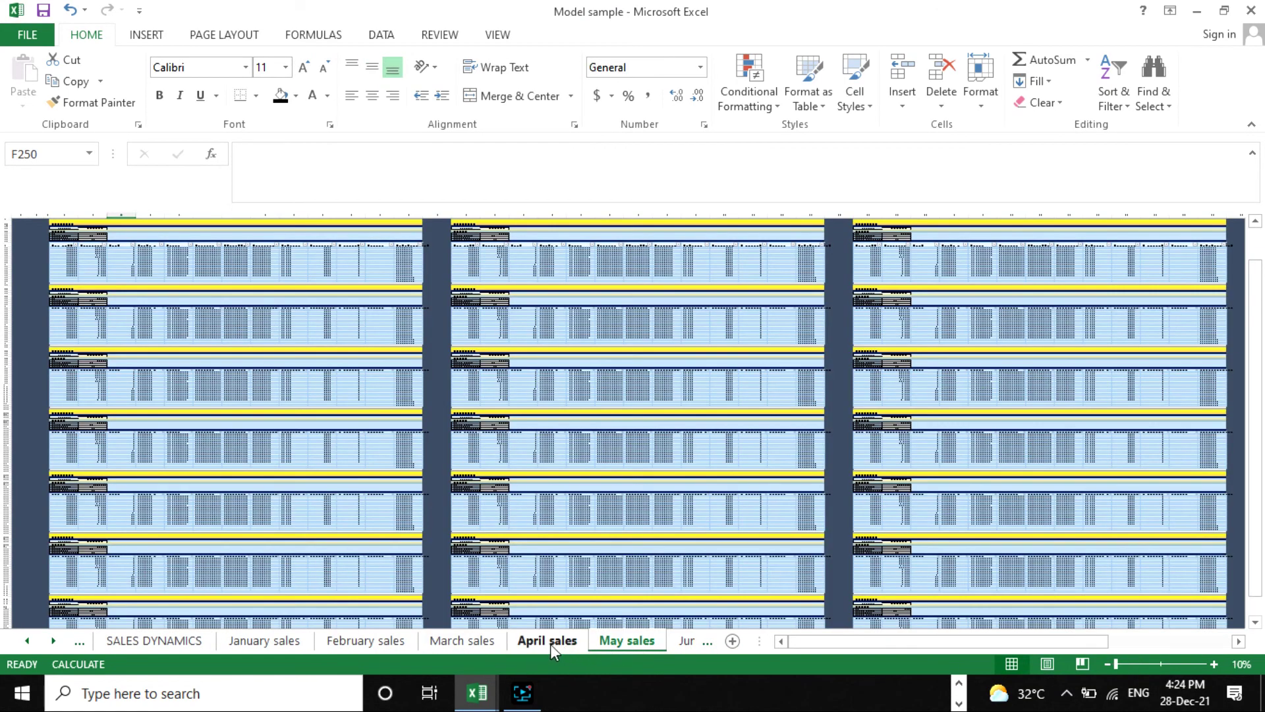
left_click(551, 643)
left_click(465, 642)
left_click(591, 641)
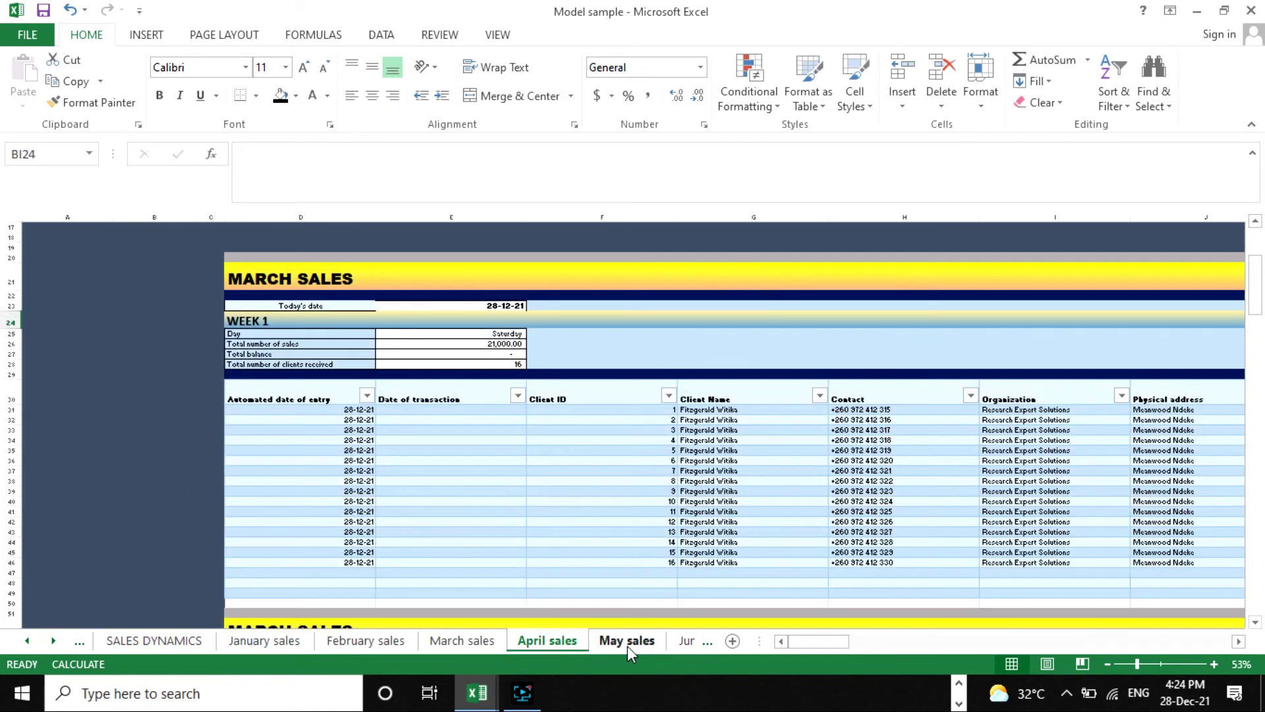
left_click(632, 642)
left_click(685, 644)
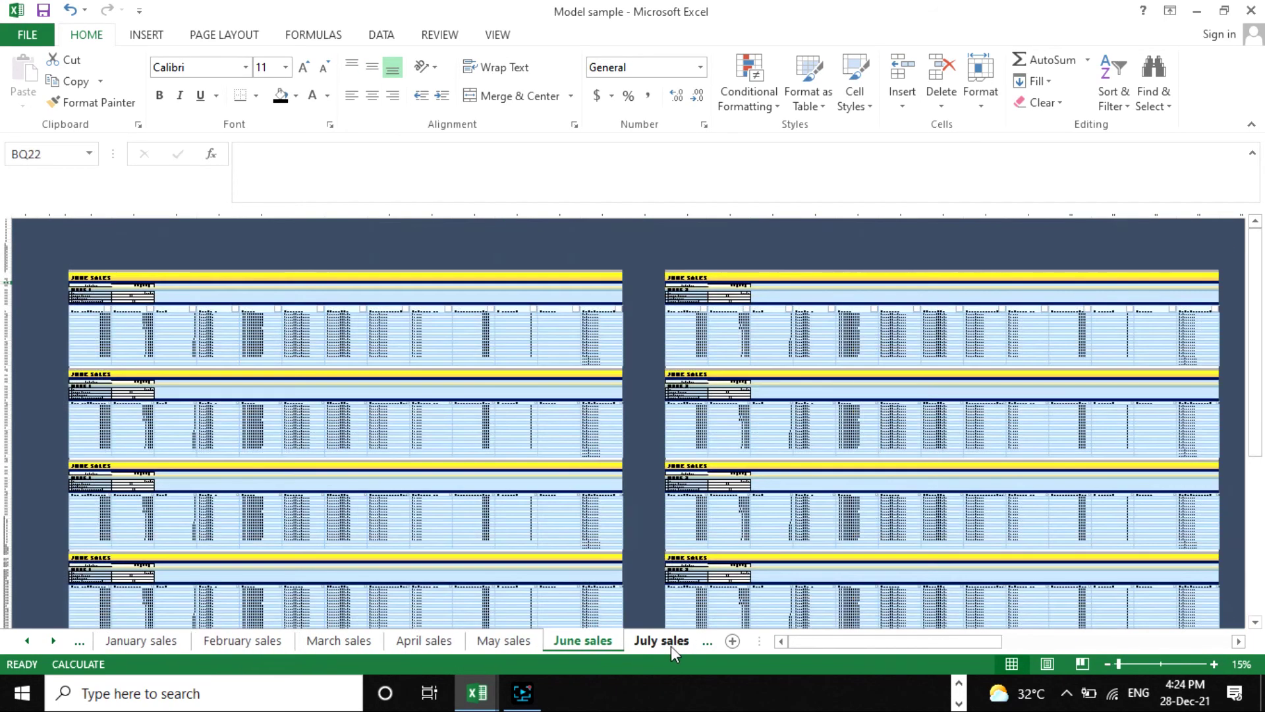
Return to the May sales sheet and review its daily sales tables.
left_click(531, 642)
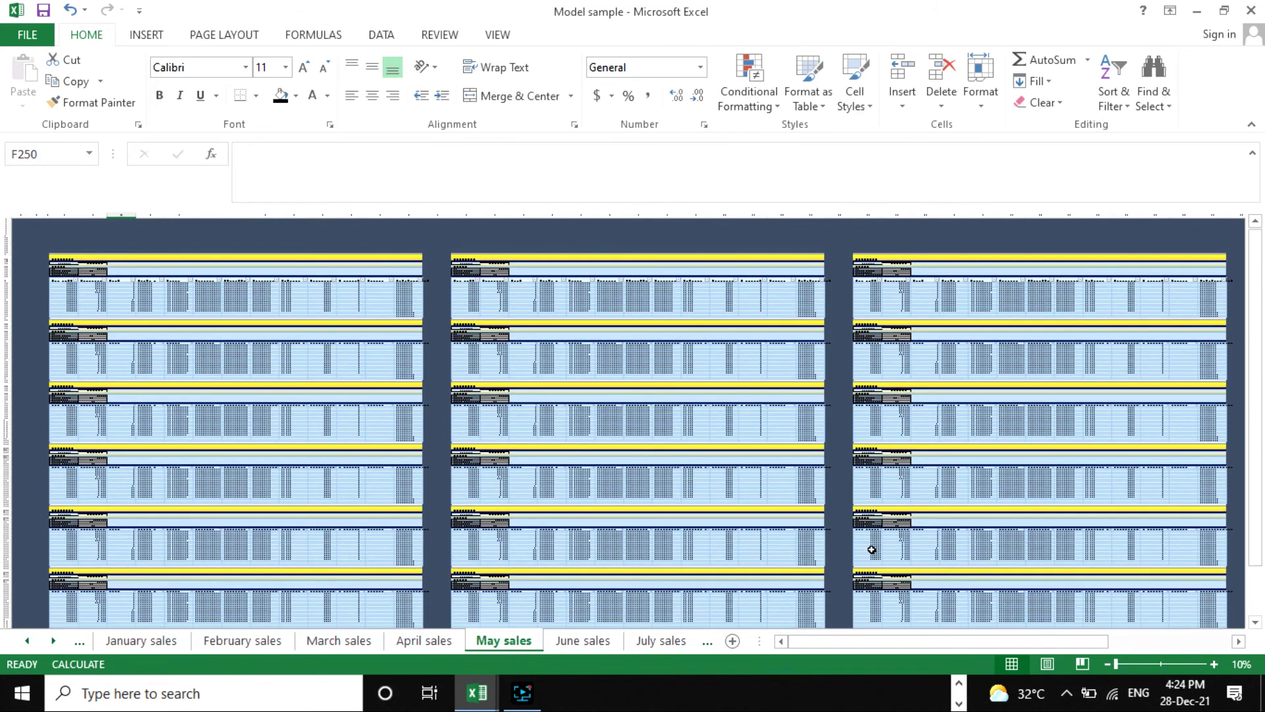
scroll(749, 551, "down", 1)
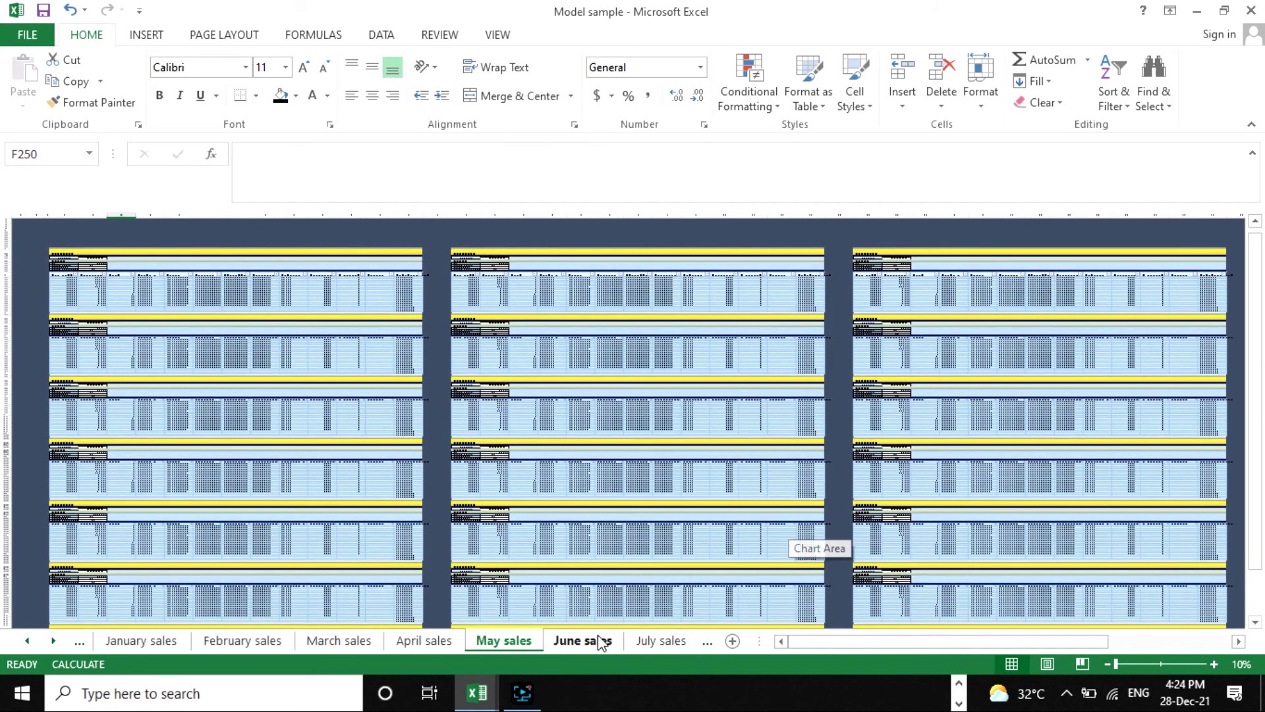
scroll(725, 462, "down", 3)
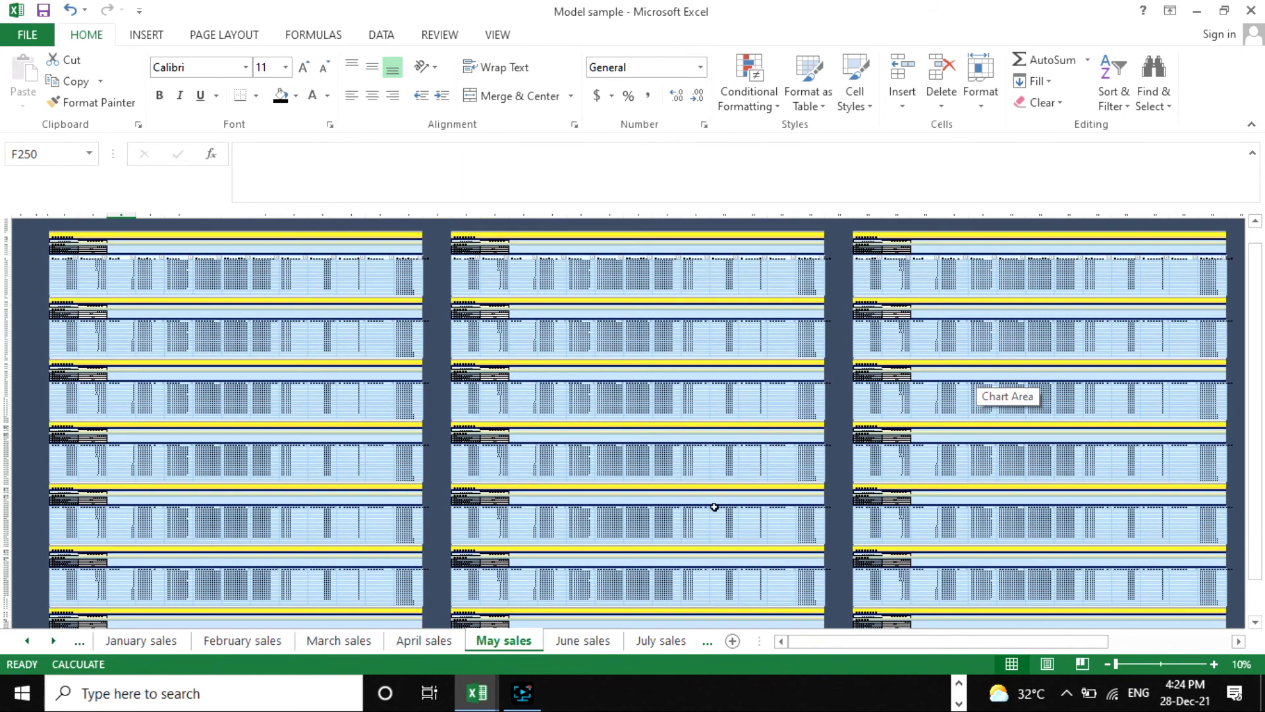
scroll(919, 438, "down", 2)
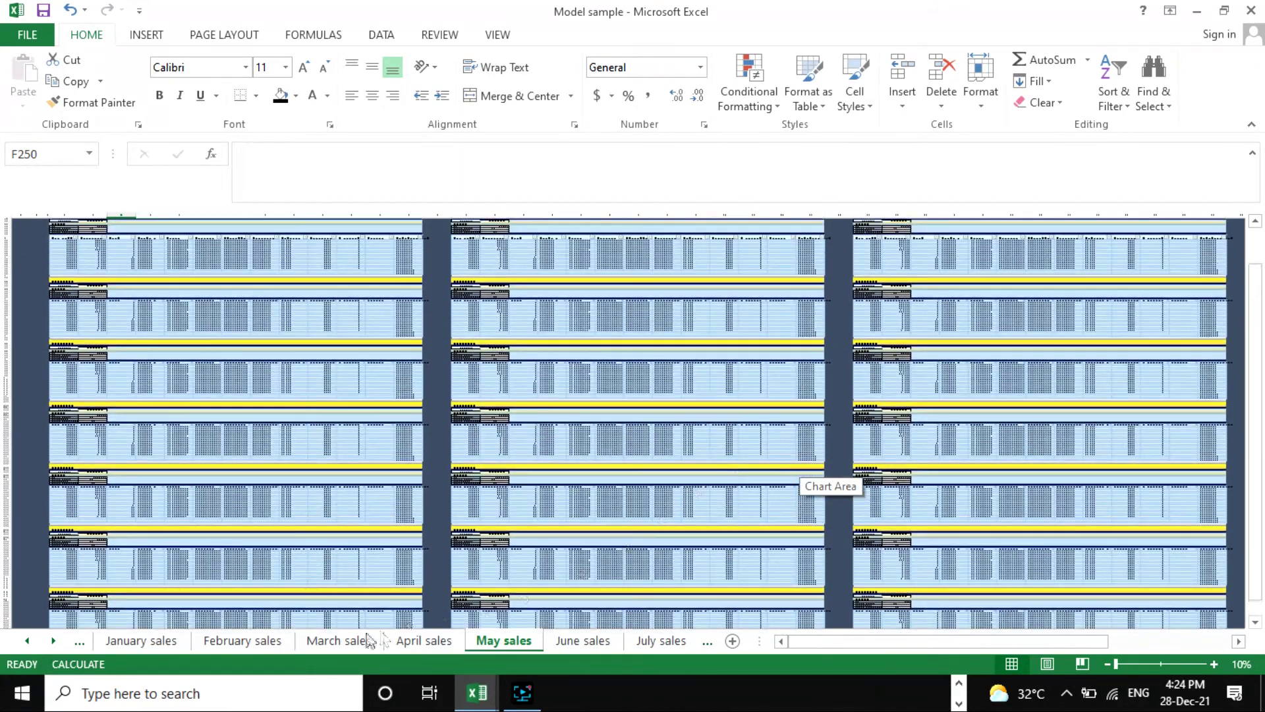
Go back to the MODEL sheet and view the 2021 BUSINESS SALES RECORDS table beside the weekly sales sections.
left_click(27, 642)
left_click(27, 641)
left_click(27, 641)
scroll(806, 371, "up", 3)
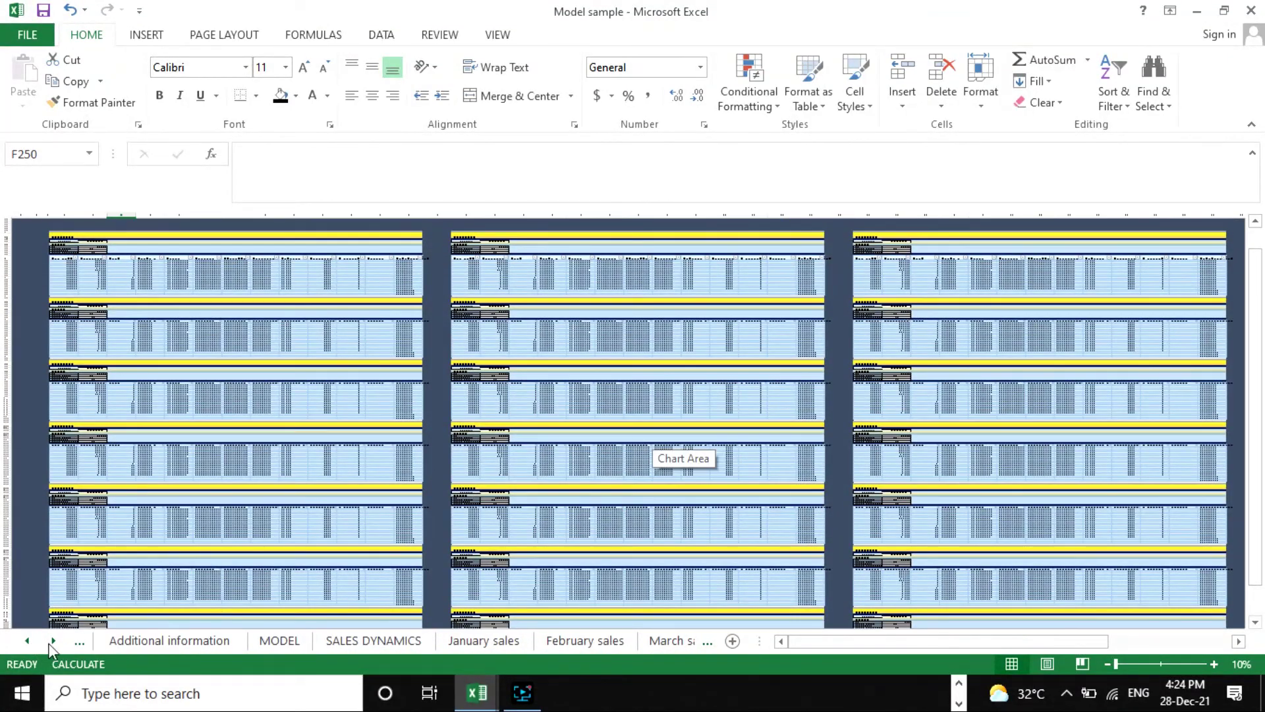
left_click(277, 640)
scroll(557, 514, "down", 8)
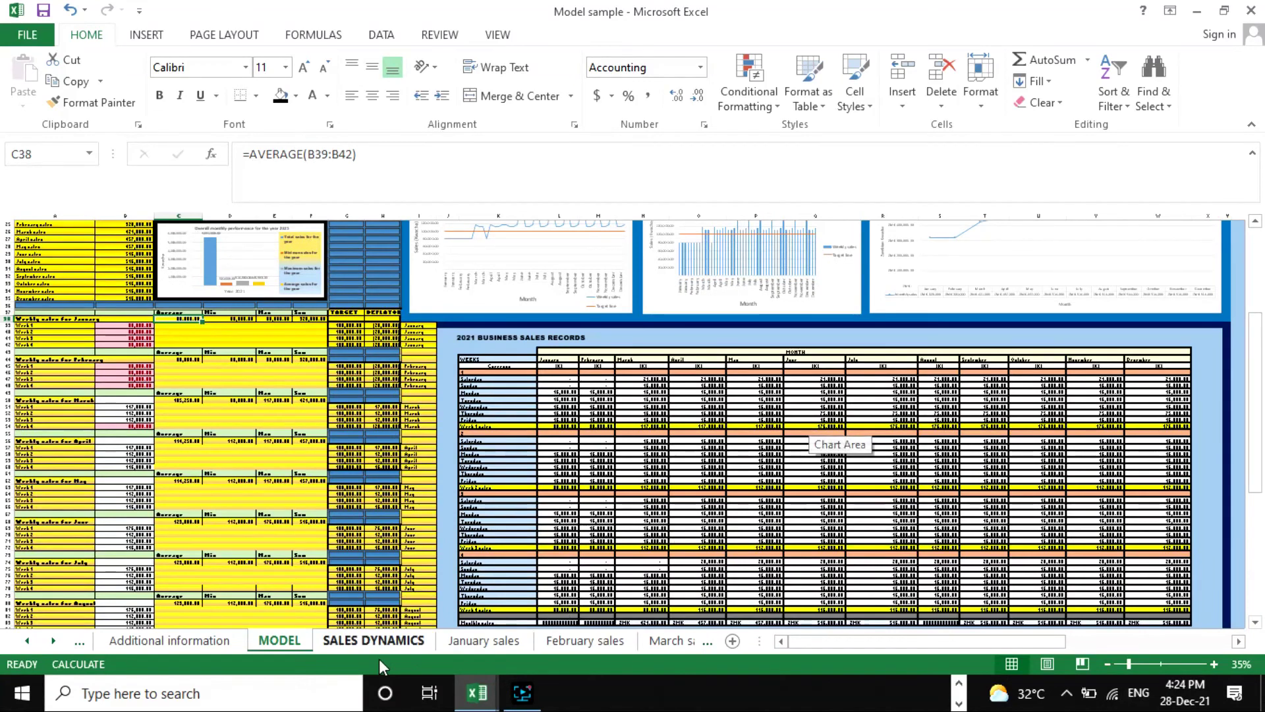
Open the SALES DYNAMICS sheet and zoom out to 21% to view the medium, short and long run sections.
left_click(374, 643)
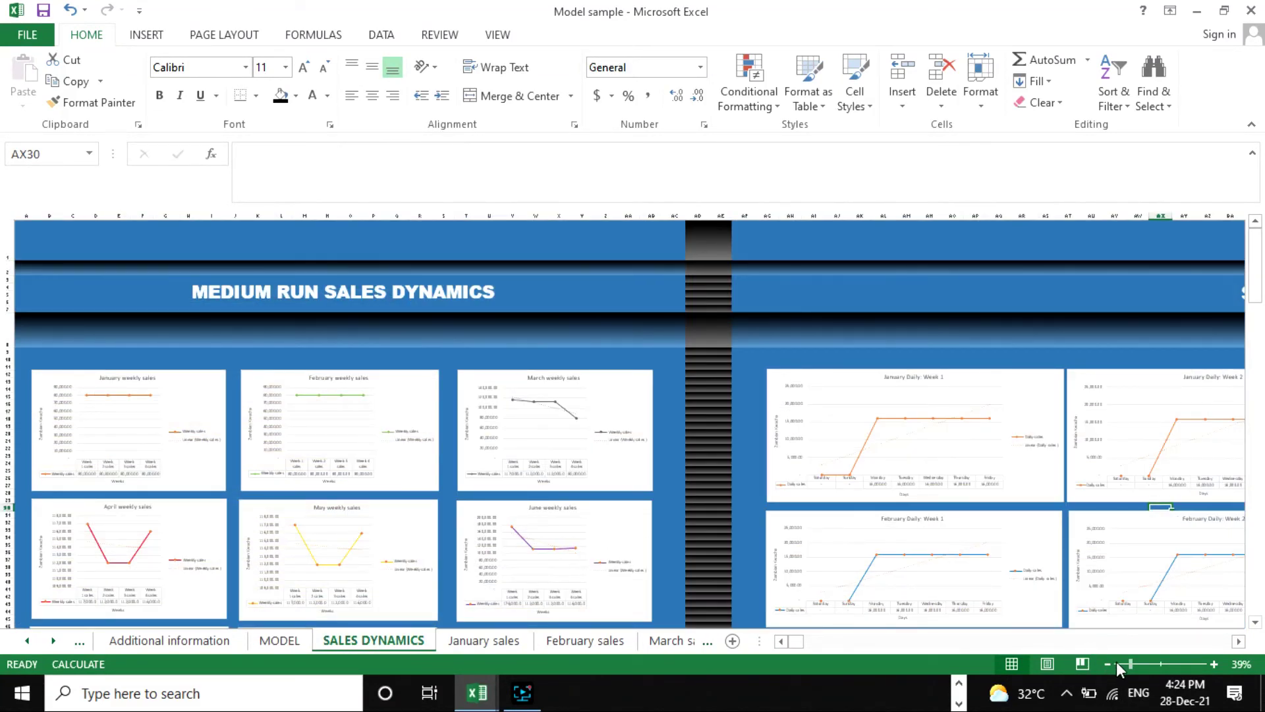
left_click(1116, 663)
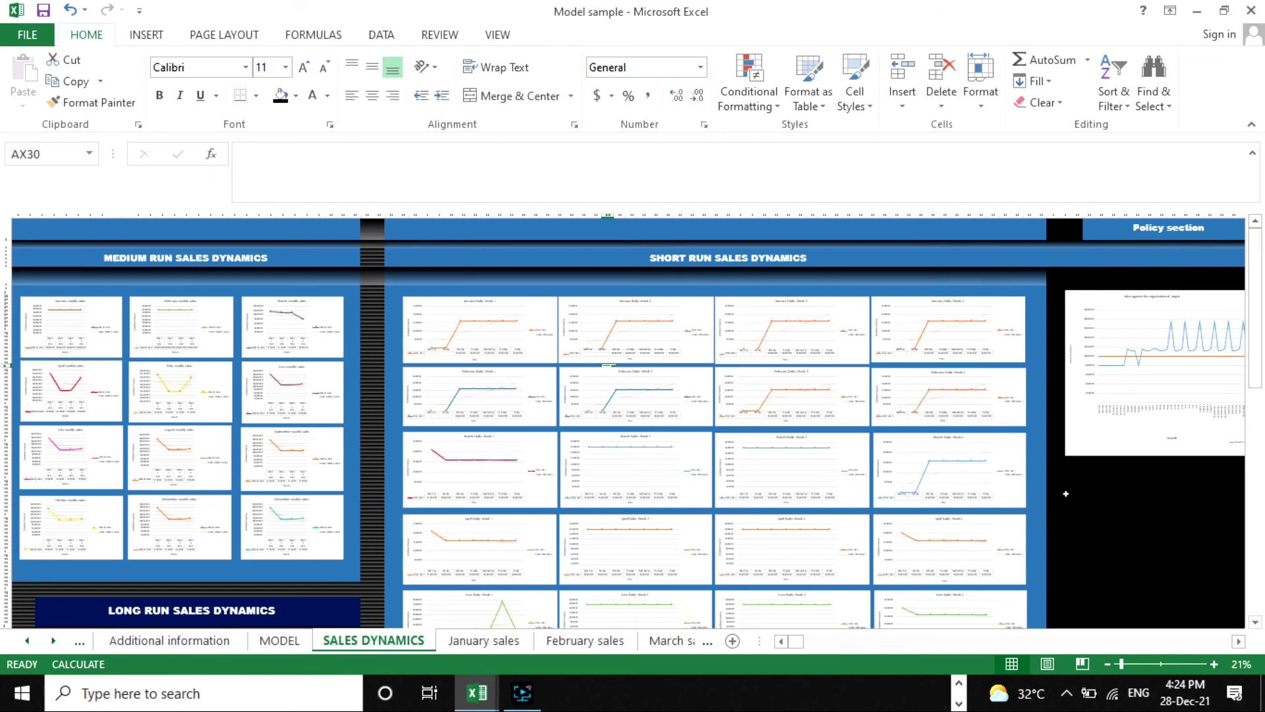
Look over the short run, medium run and long run charts on the SALES DYNAMICS sheet.
scroll(1066, 493, "down", 3)
scroll(1039, 494, "up", 3)
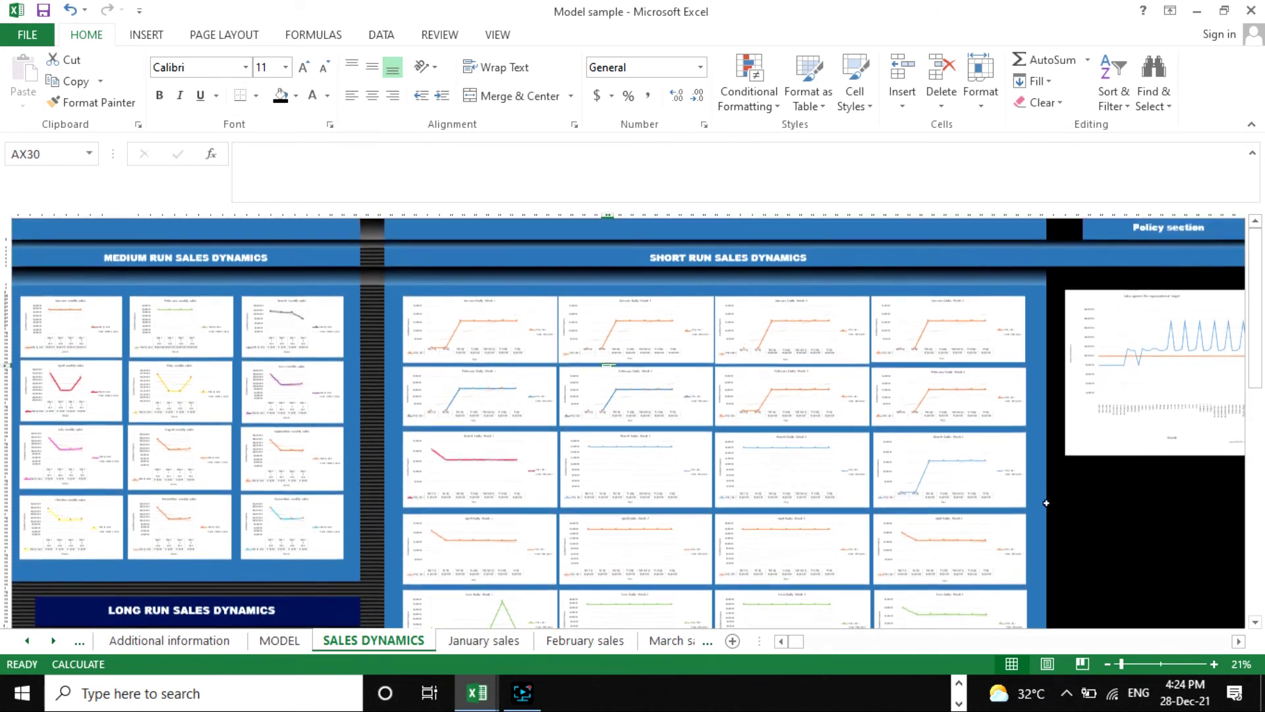
scroll(1040, 495, "down", 5)
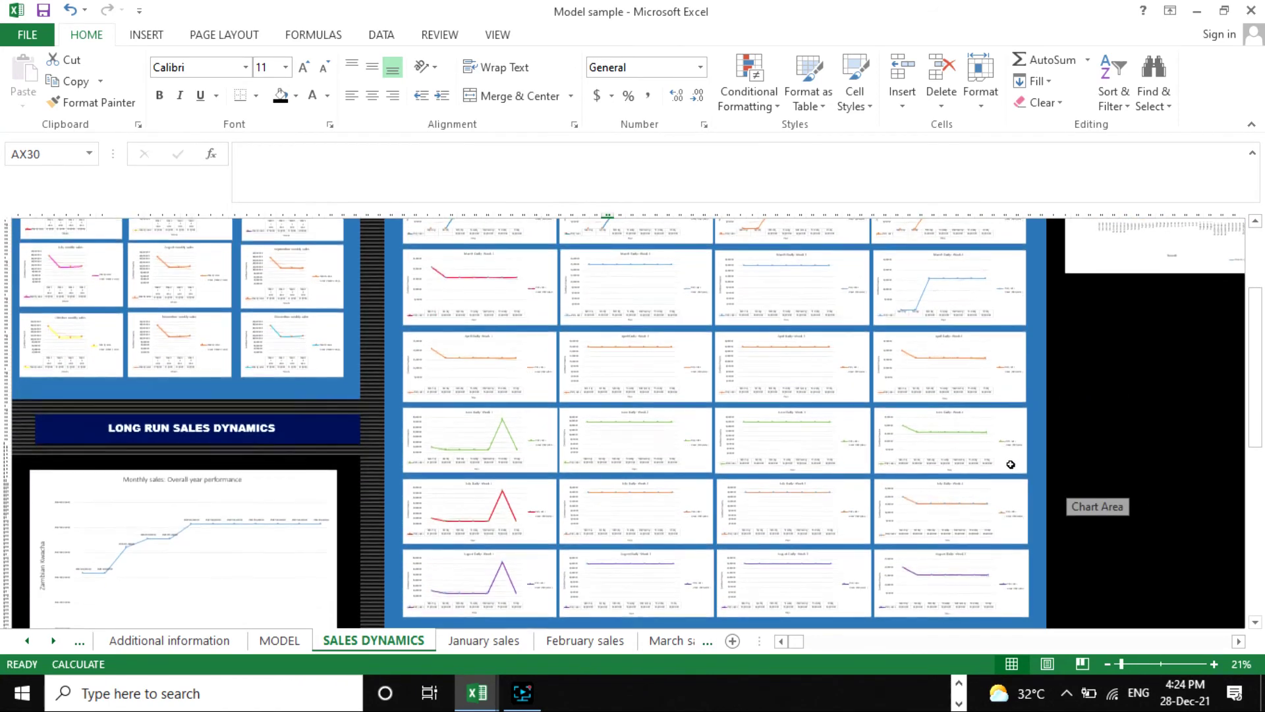
scroll(1011, 465, "down", 4)
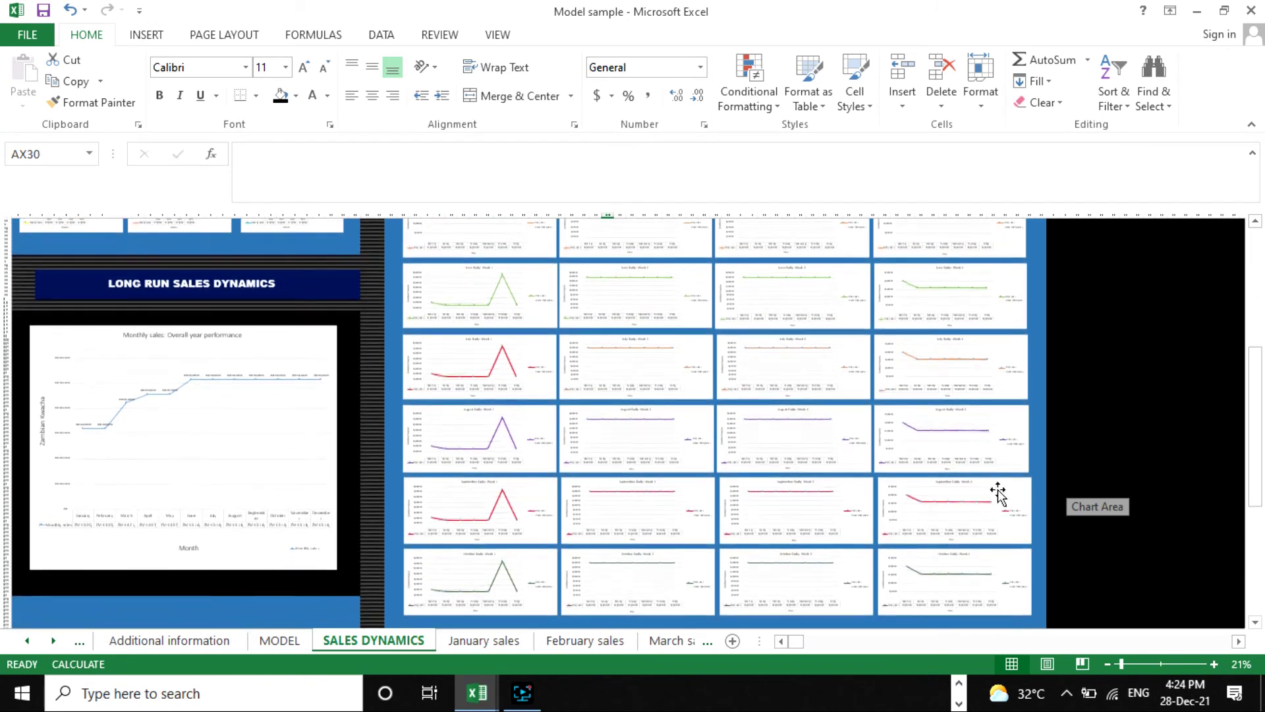
scroll(664, 429, "up", 5)
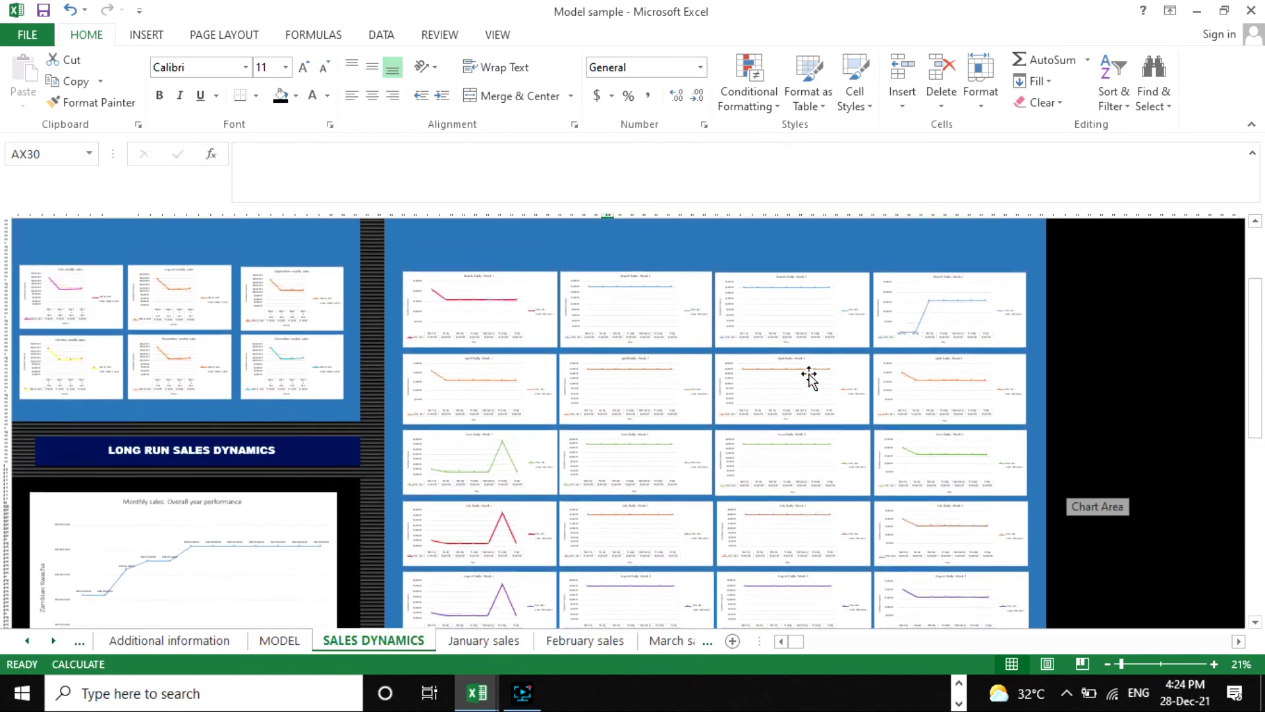
scroll(806, 376, "up", 5)
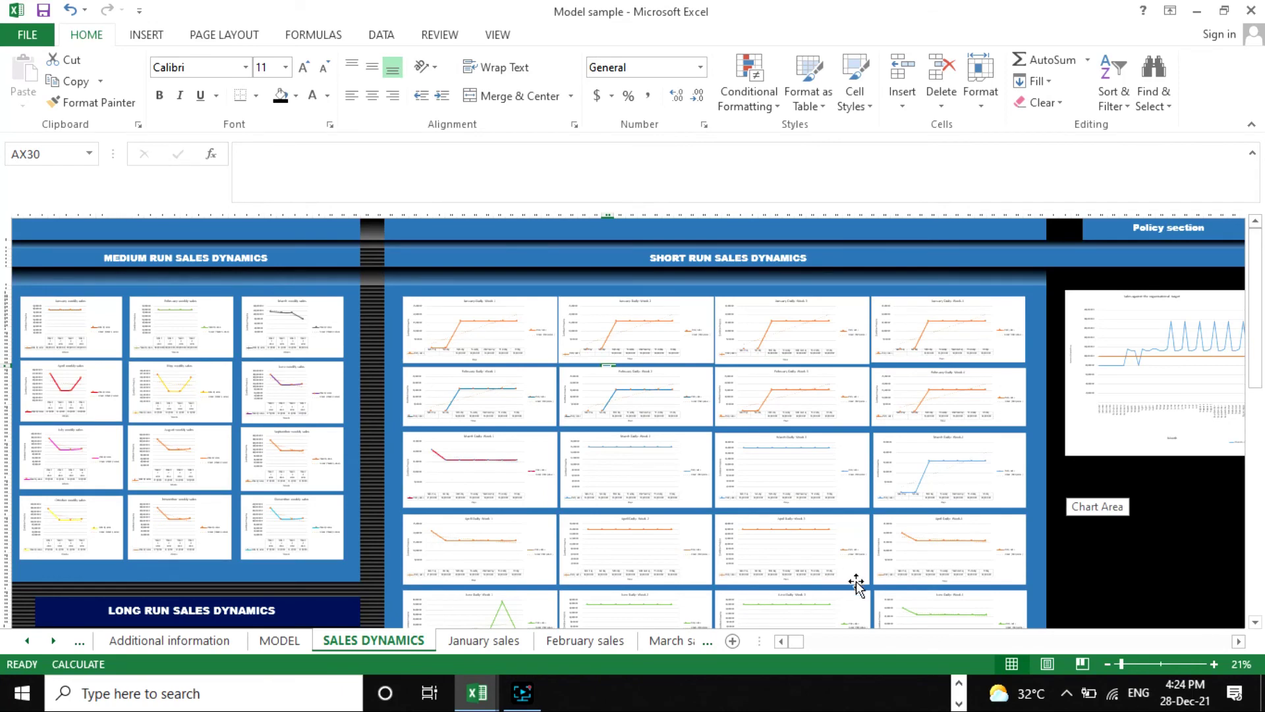
Bring the Policy section into full view and inspect its chart of sales against the organisational target.
left_click_drag(801, 642, 800, 646)
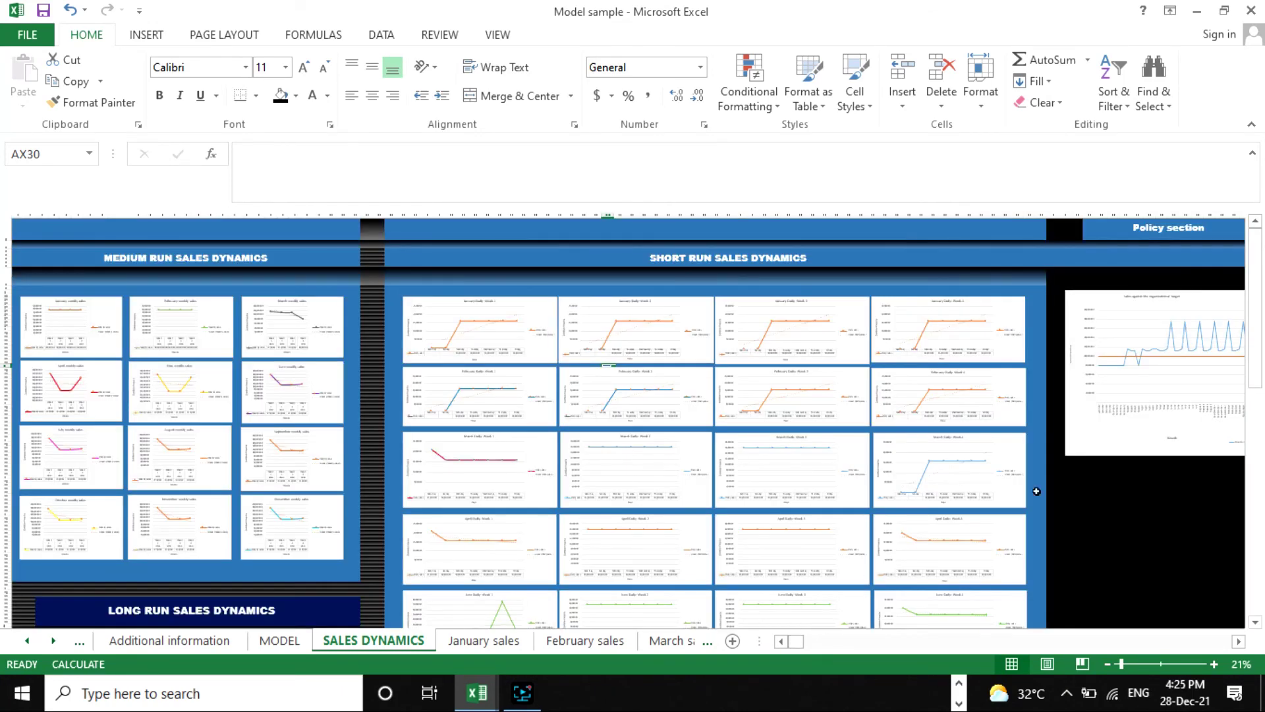
left_click(1164, 318)
left_click_drag(1239, 644, 1239, 644)
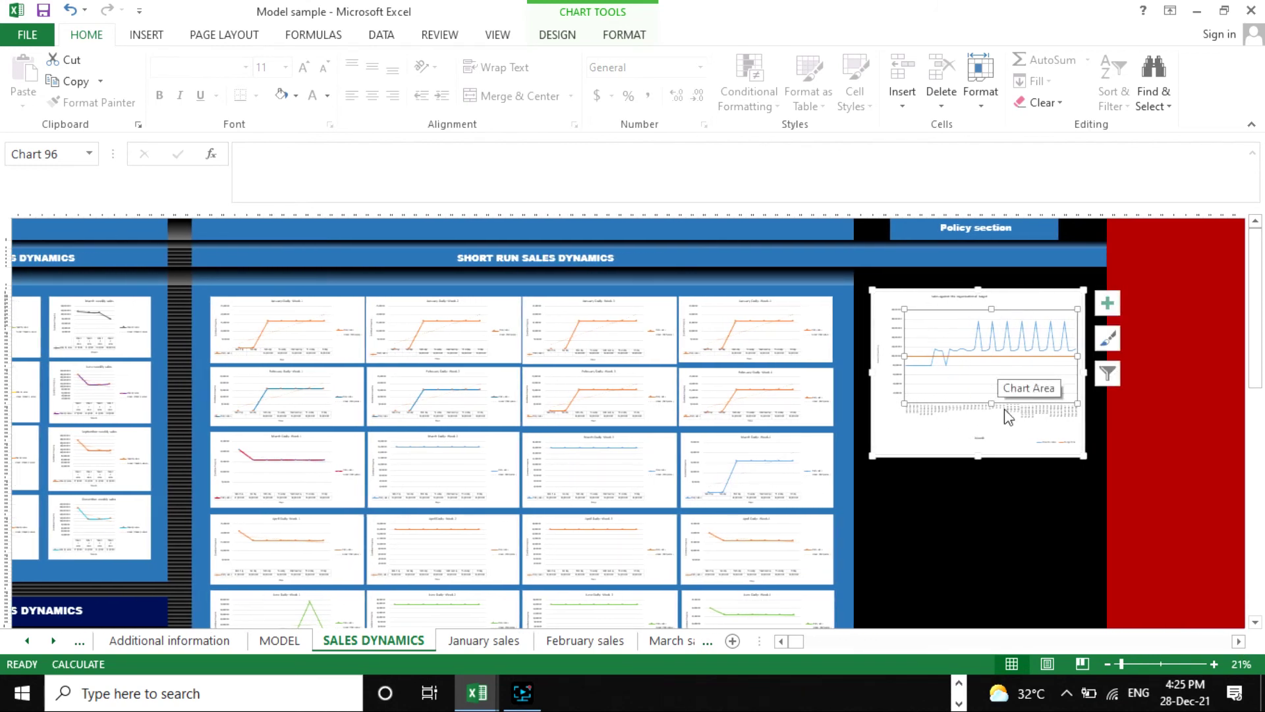
left_click(984, 523)
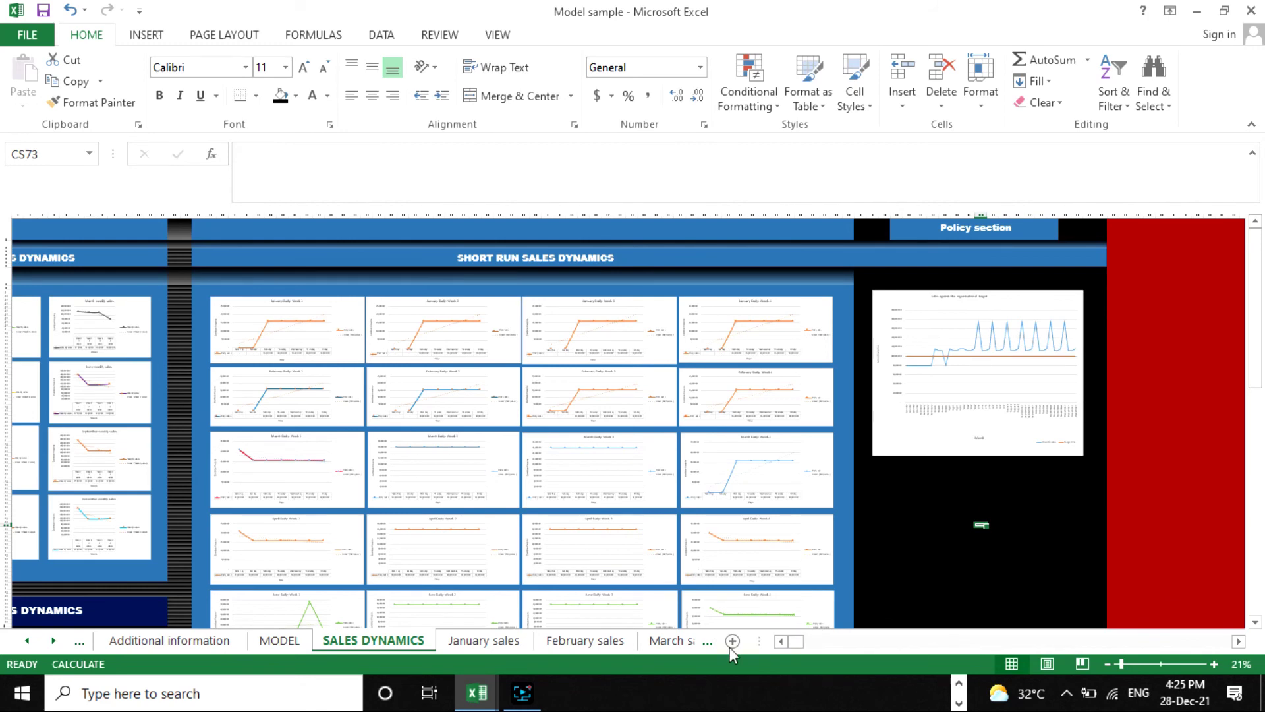
Go through the January and February sheets to March sales and zoom out to 19% to view its weekly tables.
left_click(497, 643)
left_click(584, 643)
left_click(667, 644)
scroll(894, 527, "up", 3)
scroll(1050, 591, "down", 5)
left_click(1126, 664)
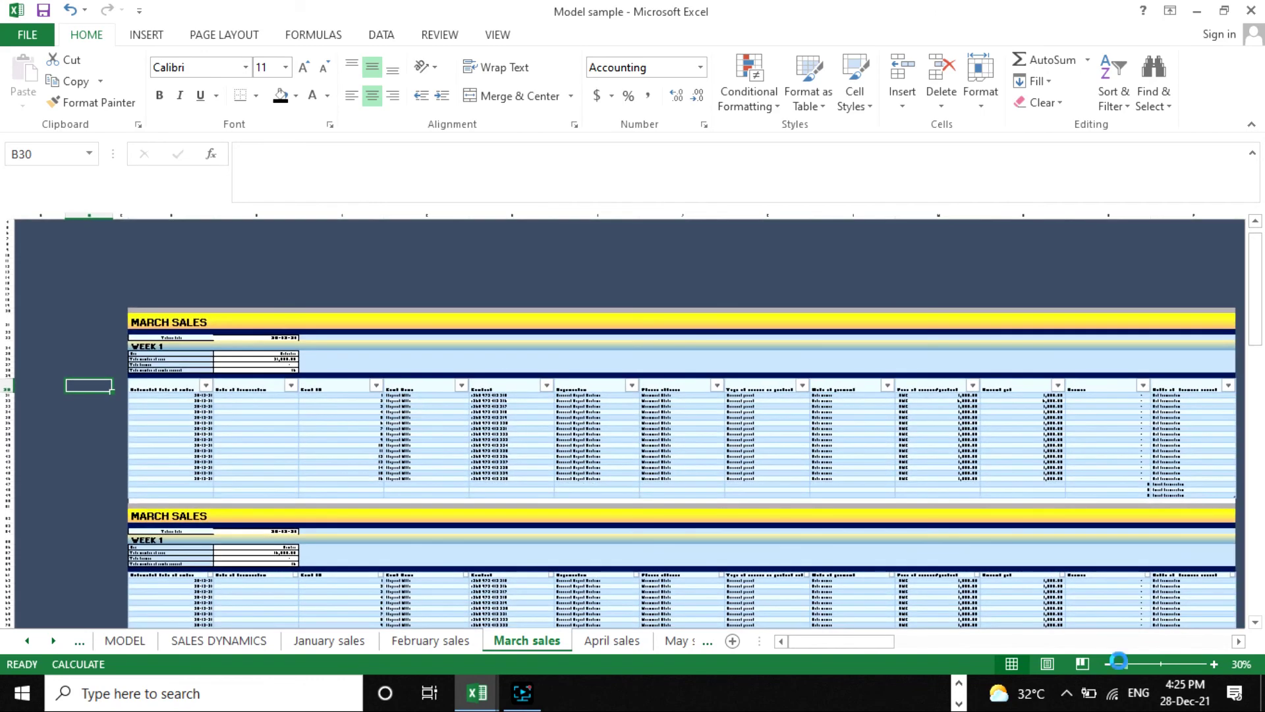
left_click(1119, 664)
scroll(603, 596, "down", 2)
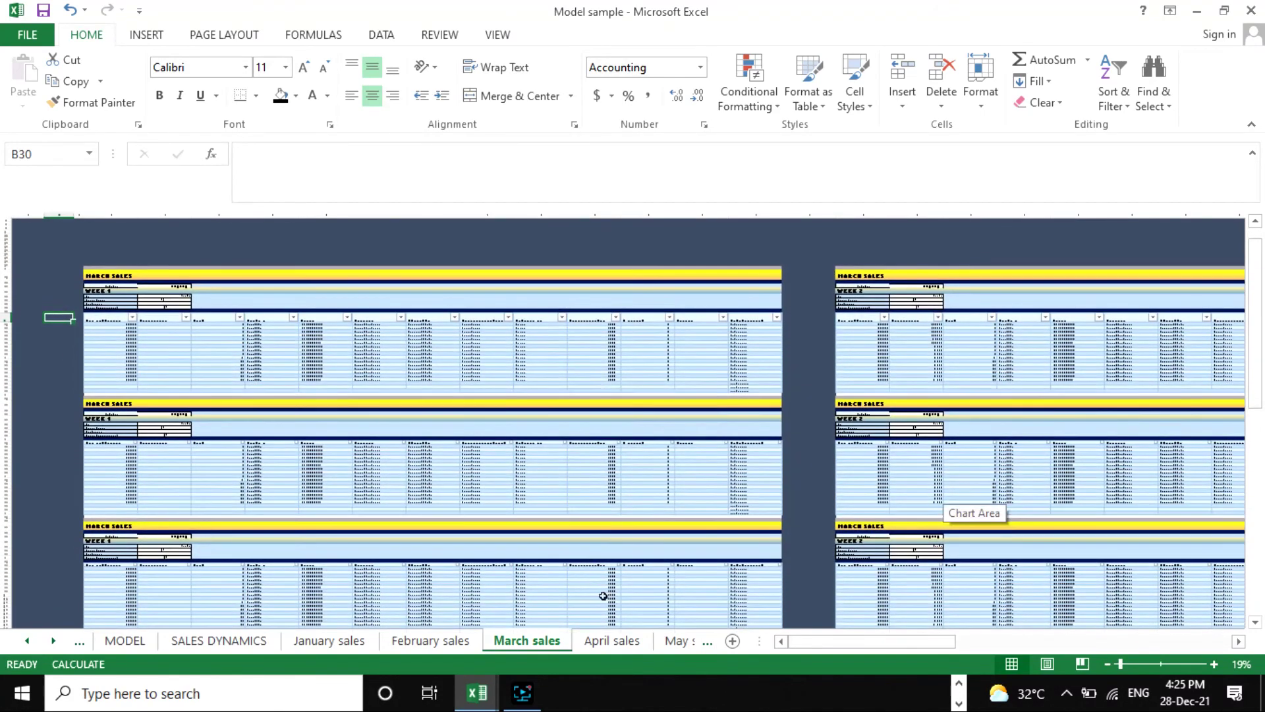
Leaf through the neighbouring monthly sales sheets and return to the SALES DYNAMICS sheet.
left_click(674, 650)
left_click(555, 646)
left_click(406, 644)
left_click(230, 641)
left_click(144, 641)
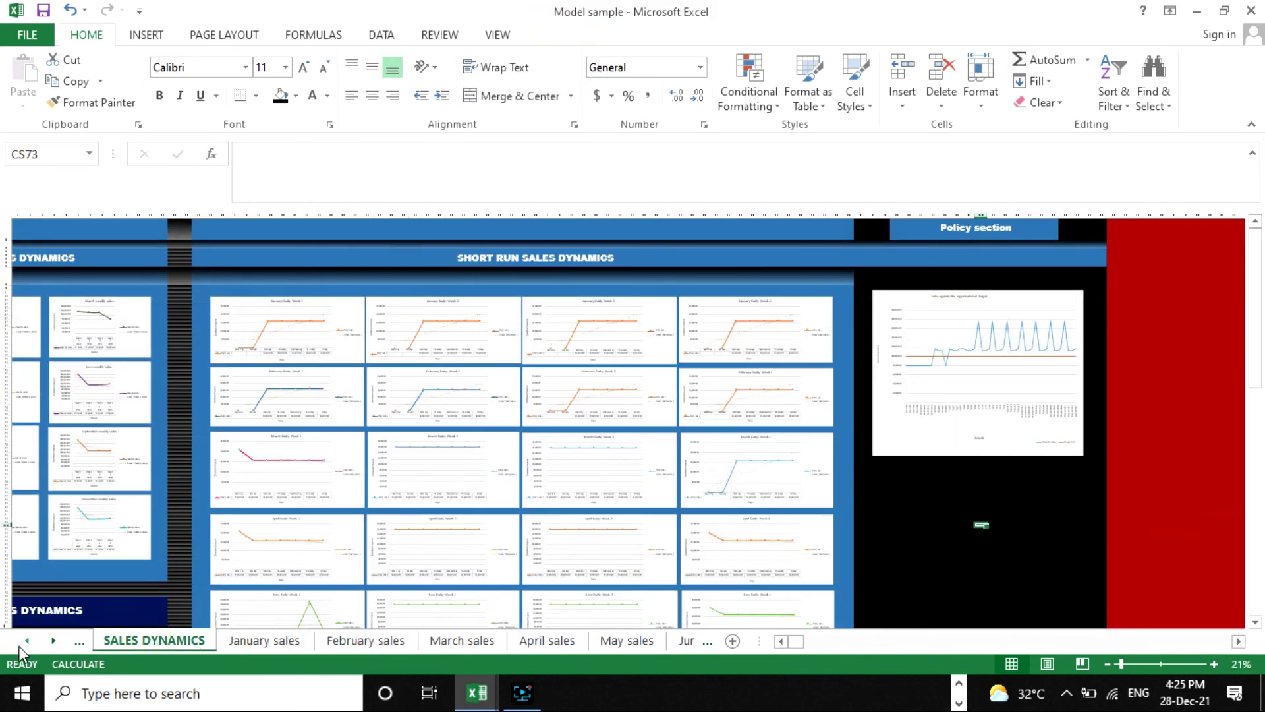
Open the About sheet at the start of the workbook and read the Sales-Fitz Model v1.0 copyright notice.
left_click(21, 639)
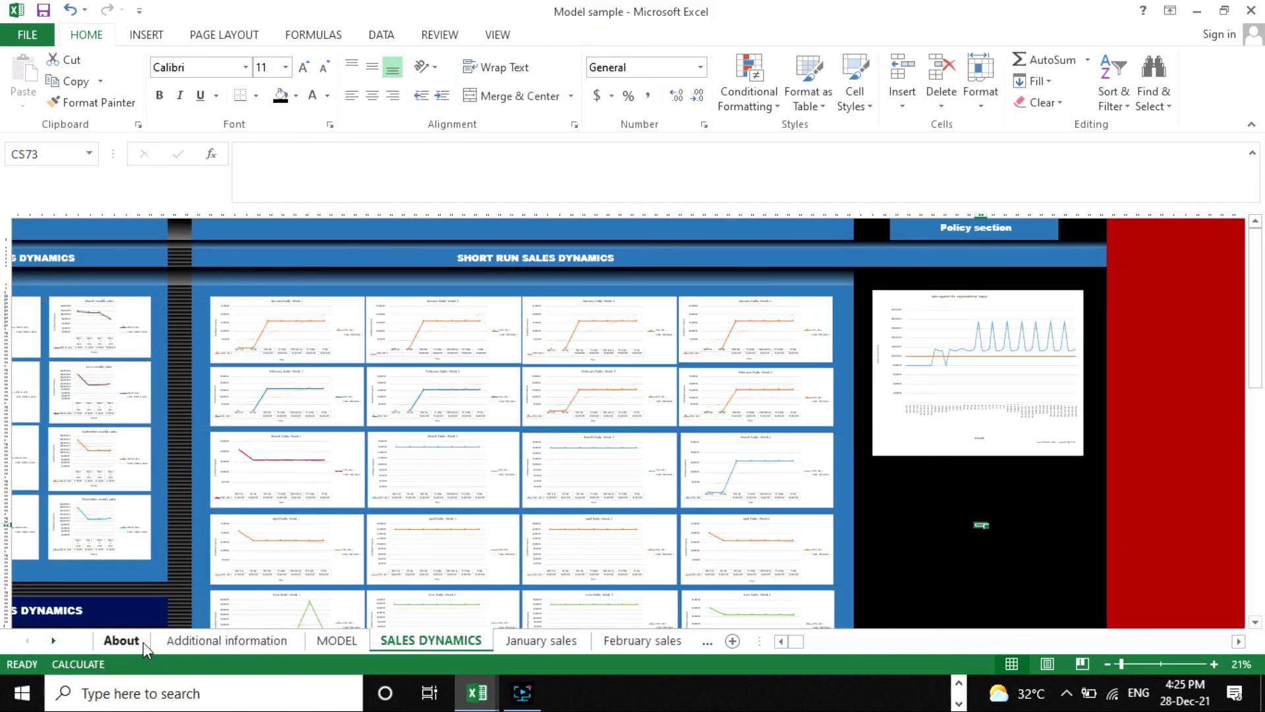
left_click(216, 640)
left_click(121, 640)
scroll(381, 520, "down", 10)
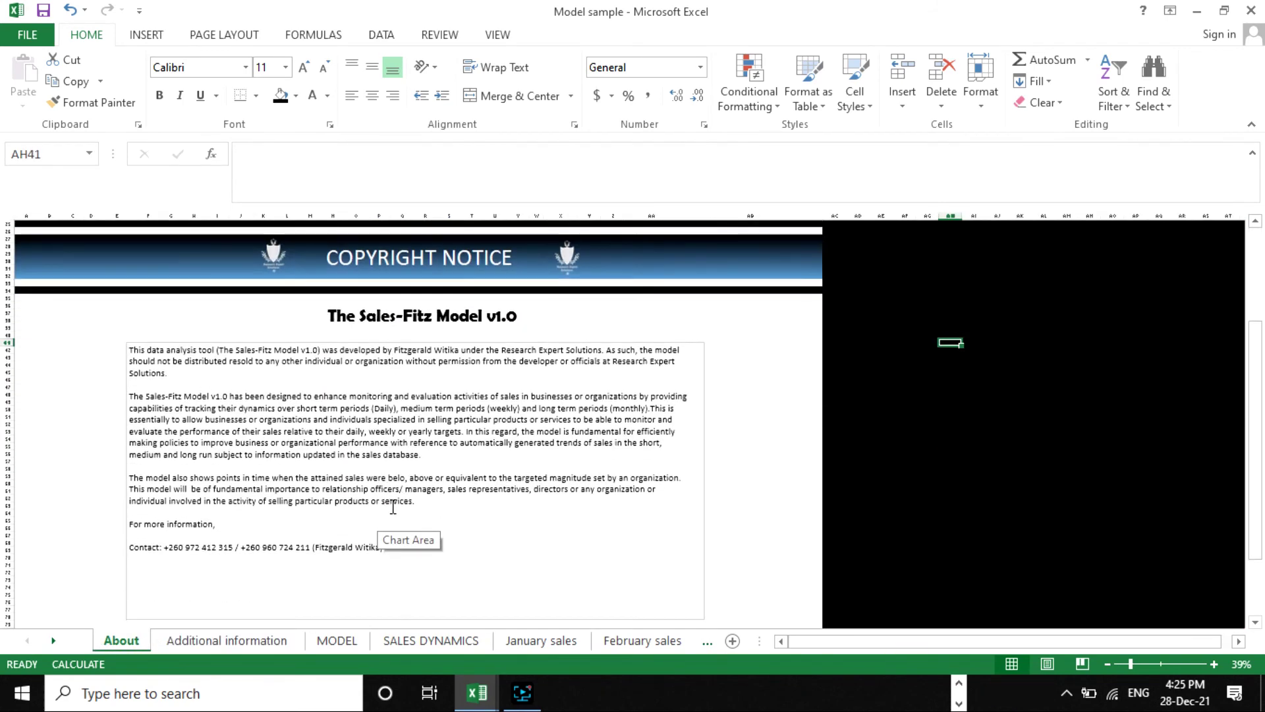
scroll(559, 476, "up", 10)
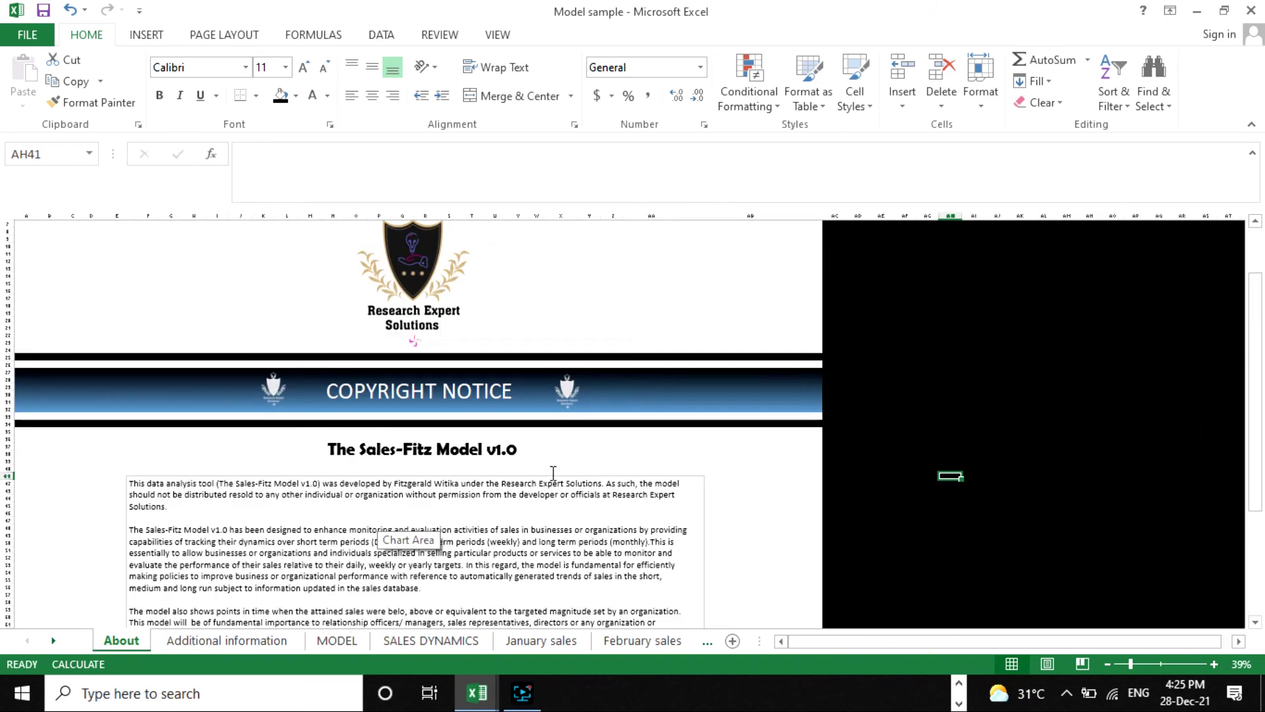
Page through the Additional information, MODEL, SALES DYNAMICS, January sales and February sales sheets in order.
left_click(246, 646)
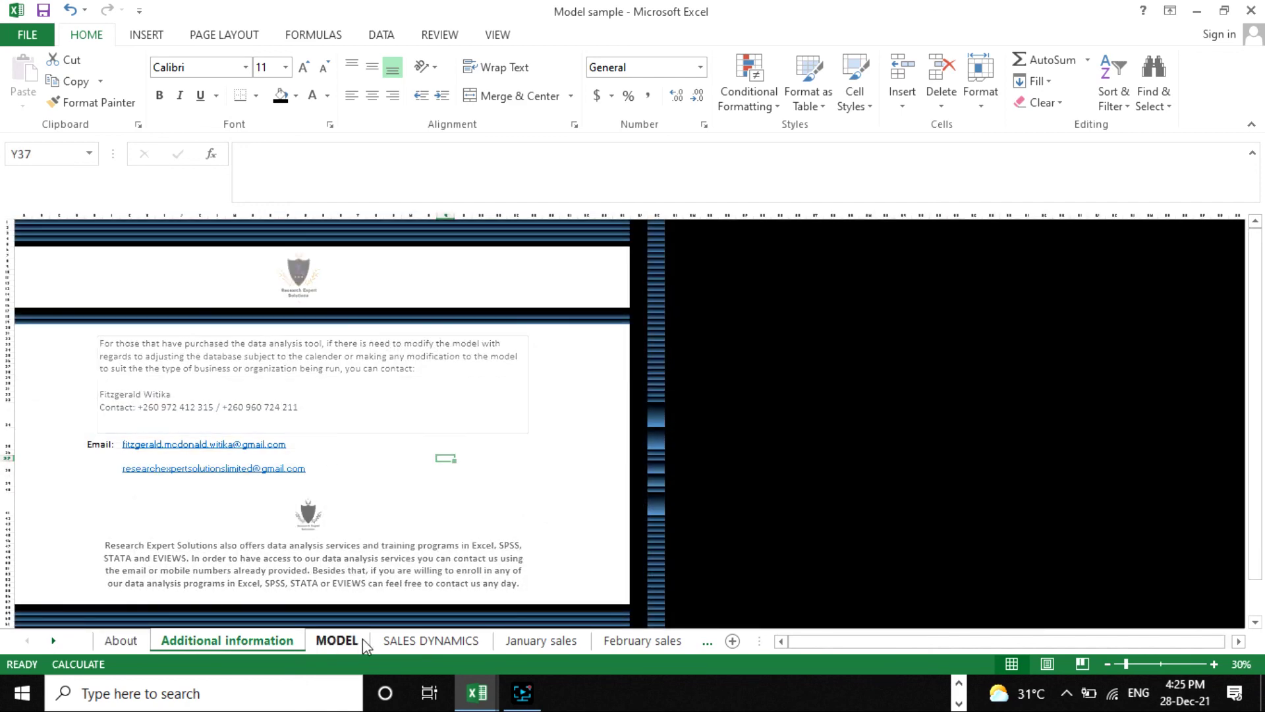
left_click(362, 638)
left_click(419, 643)
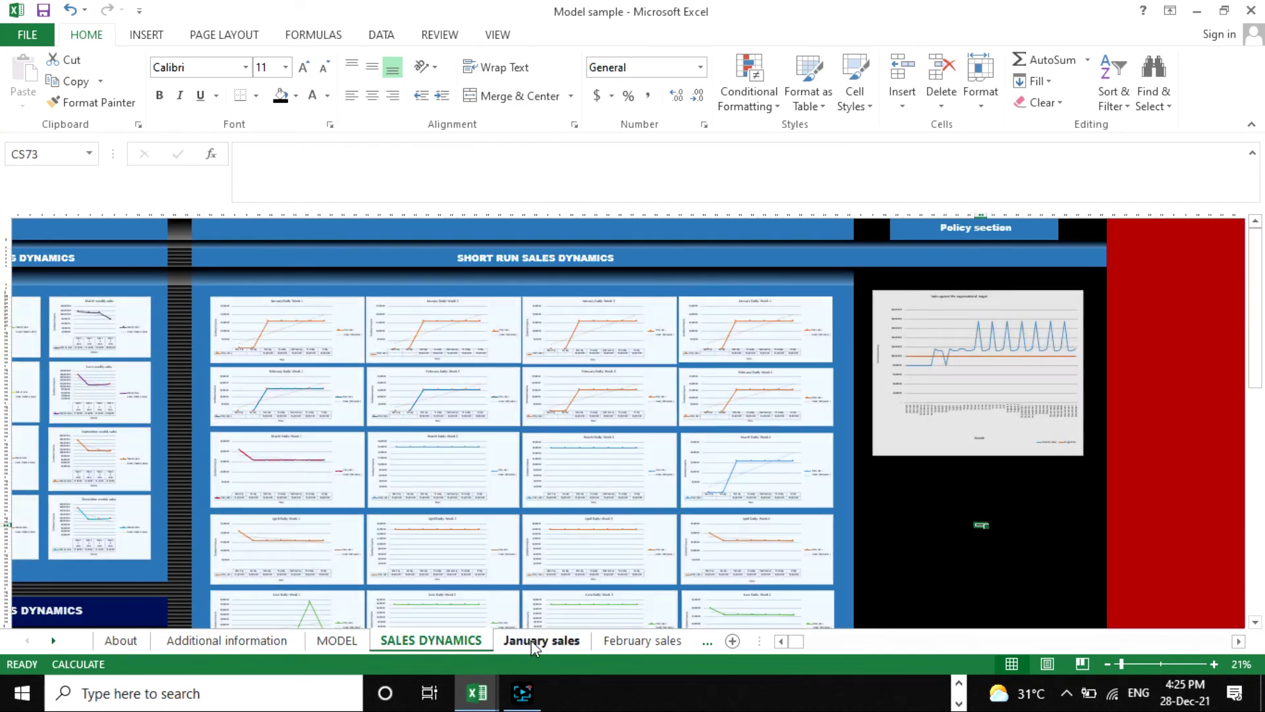
left_click(531, 641)
left_click(615, 641)
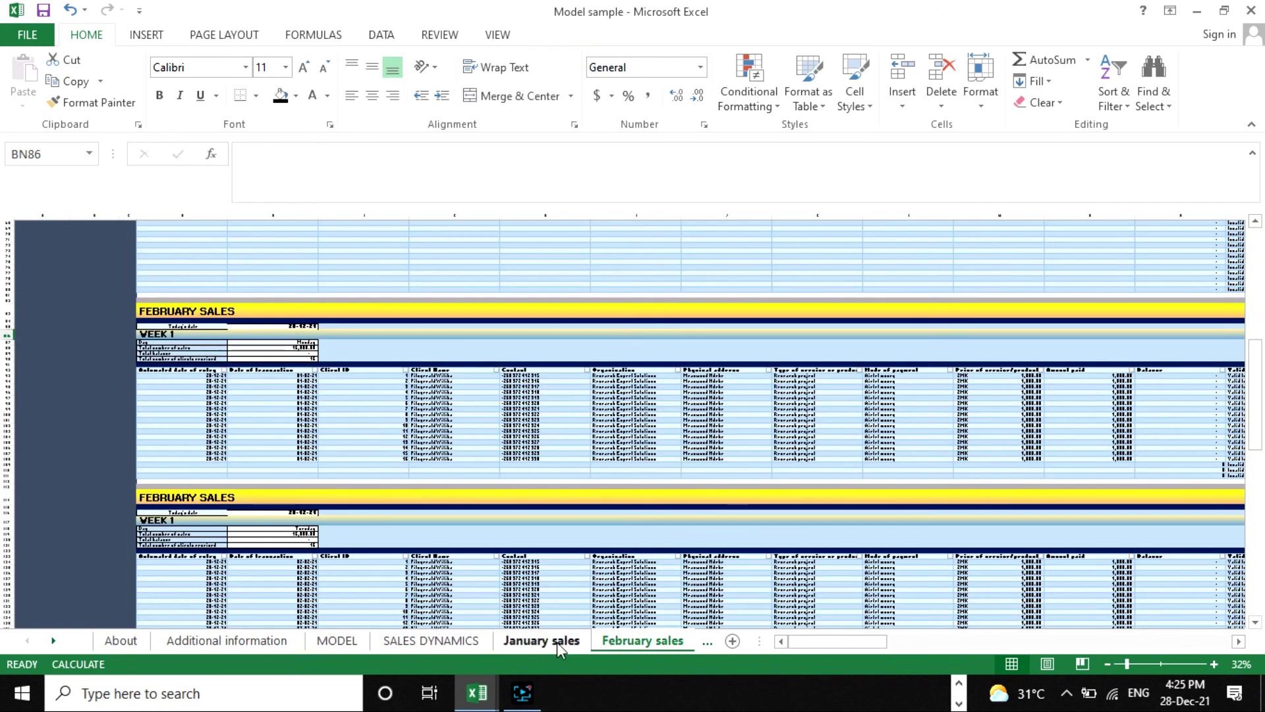
Step back through SALES DYNAMICS, MODEL and Additional information to the About sheet.
left_click(409, 643)
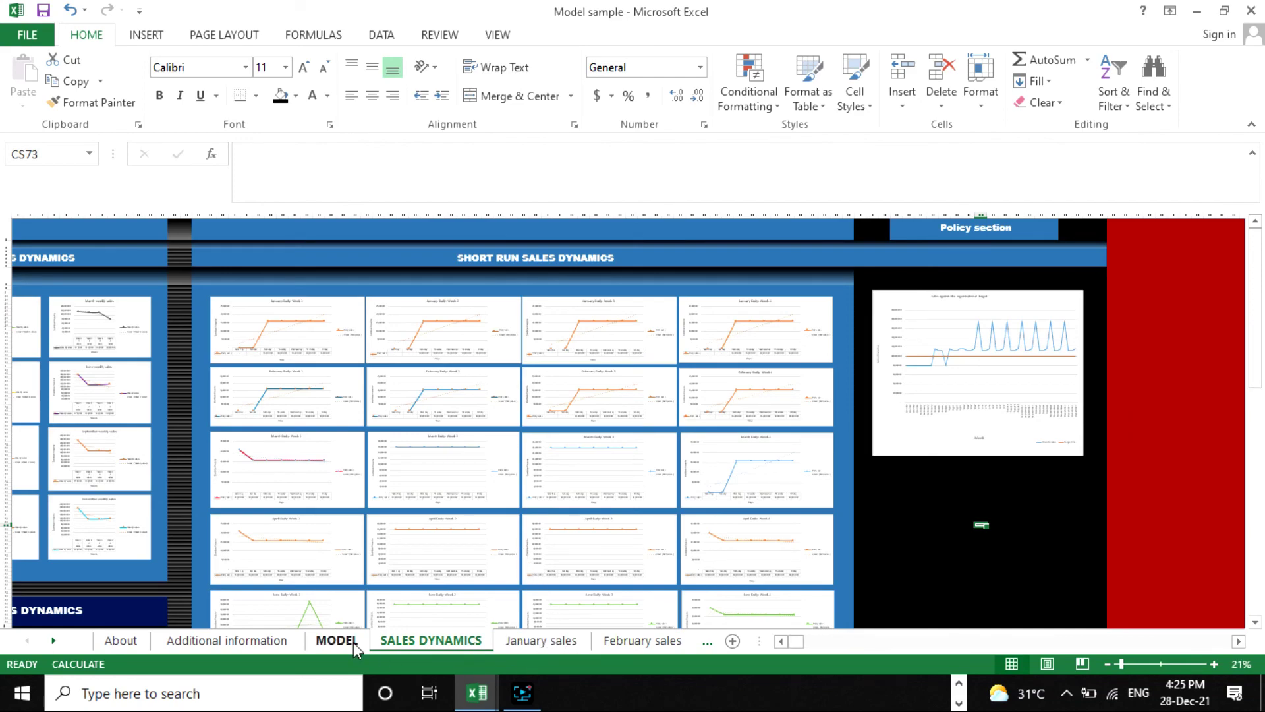
left_click(352, 642)
left_click(170, 642)
left_click(126, 641)
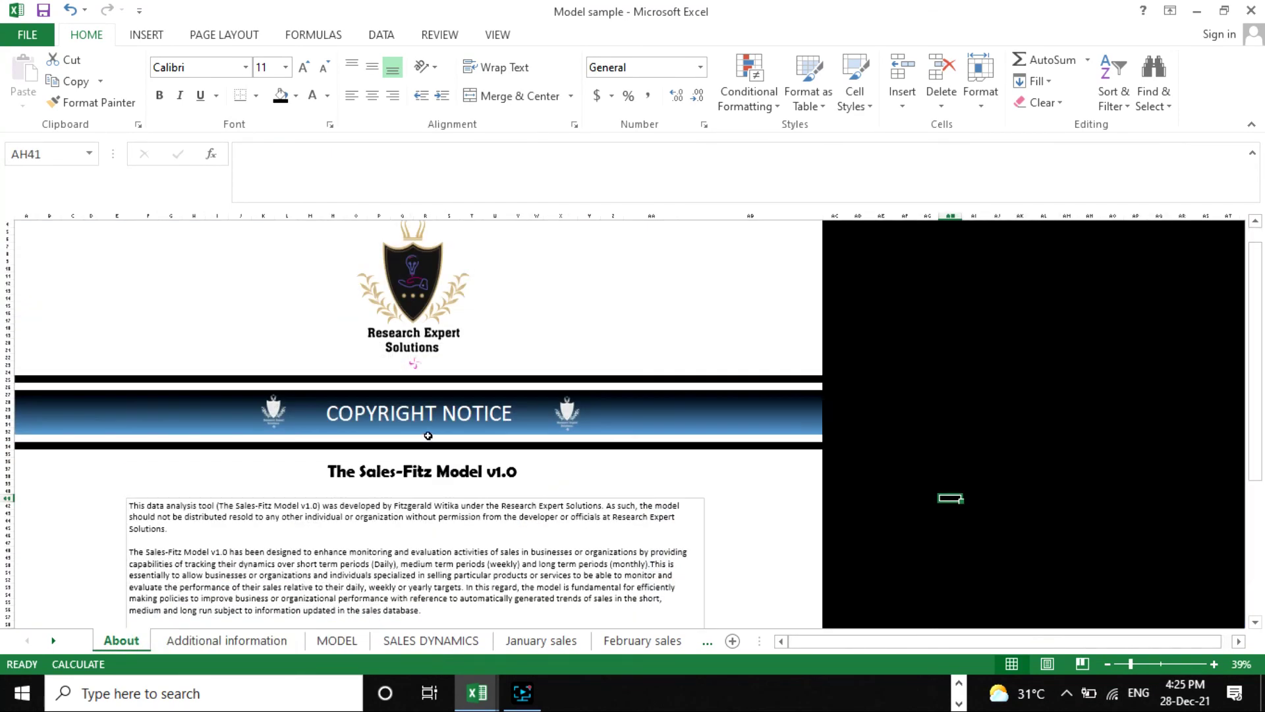
Open the January sales sheet and zoom out to 10%, showing its weekly tables from column A.
left_click(688, 643)
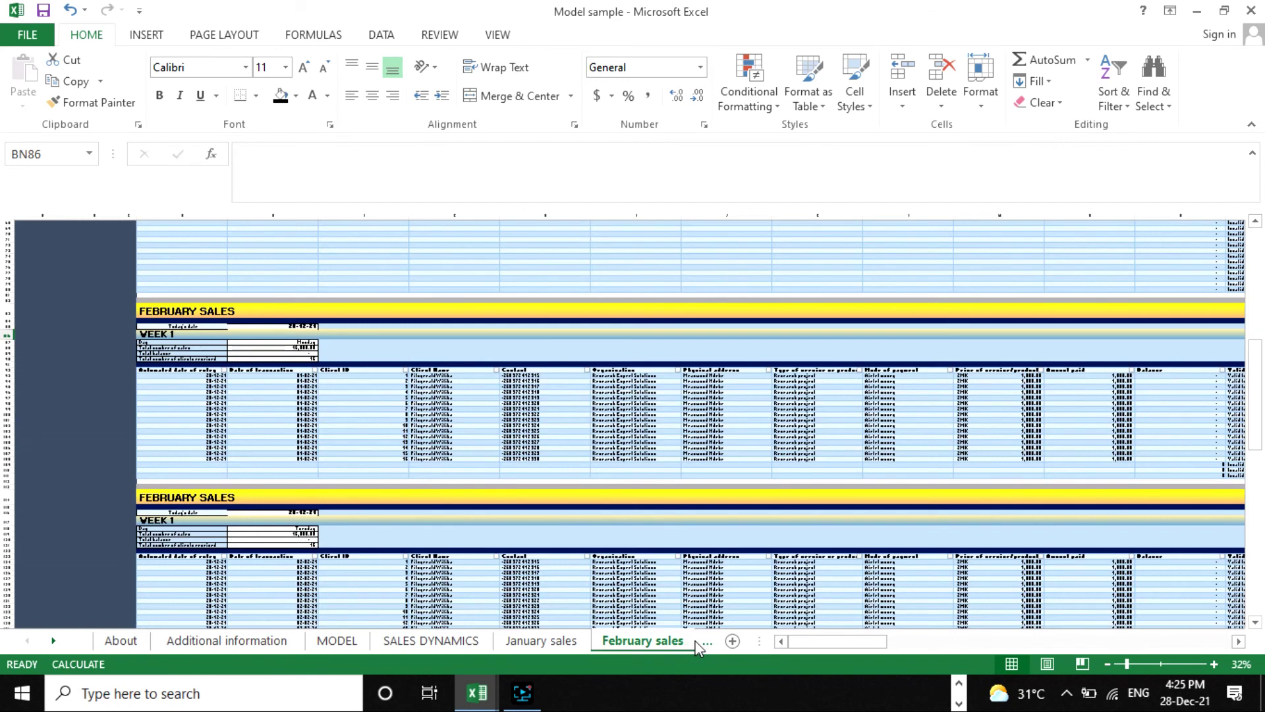
left_click(550, 643)
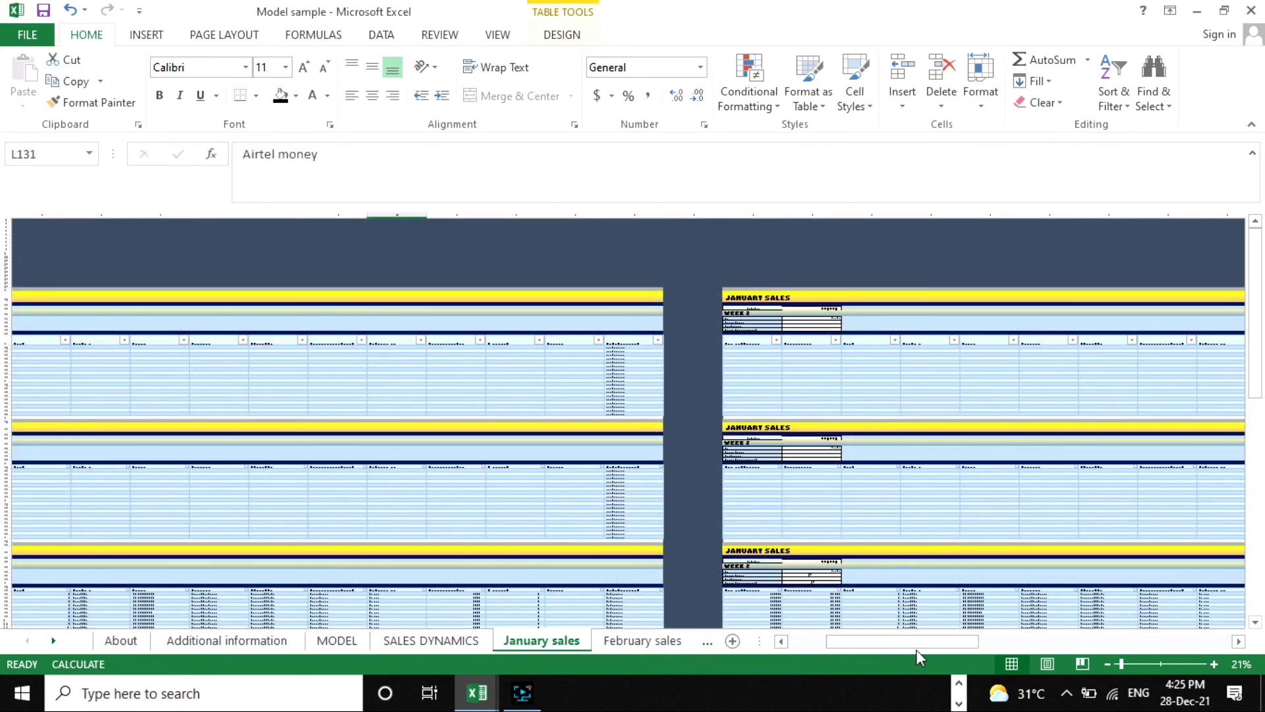
mouse_move(915, 644)
left_mouse_down()
mouse_move(862, 645)
mouse_move(892, 643)
left_mouse_up()
left_click_drag(1115, 665, 1107, 667)
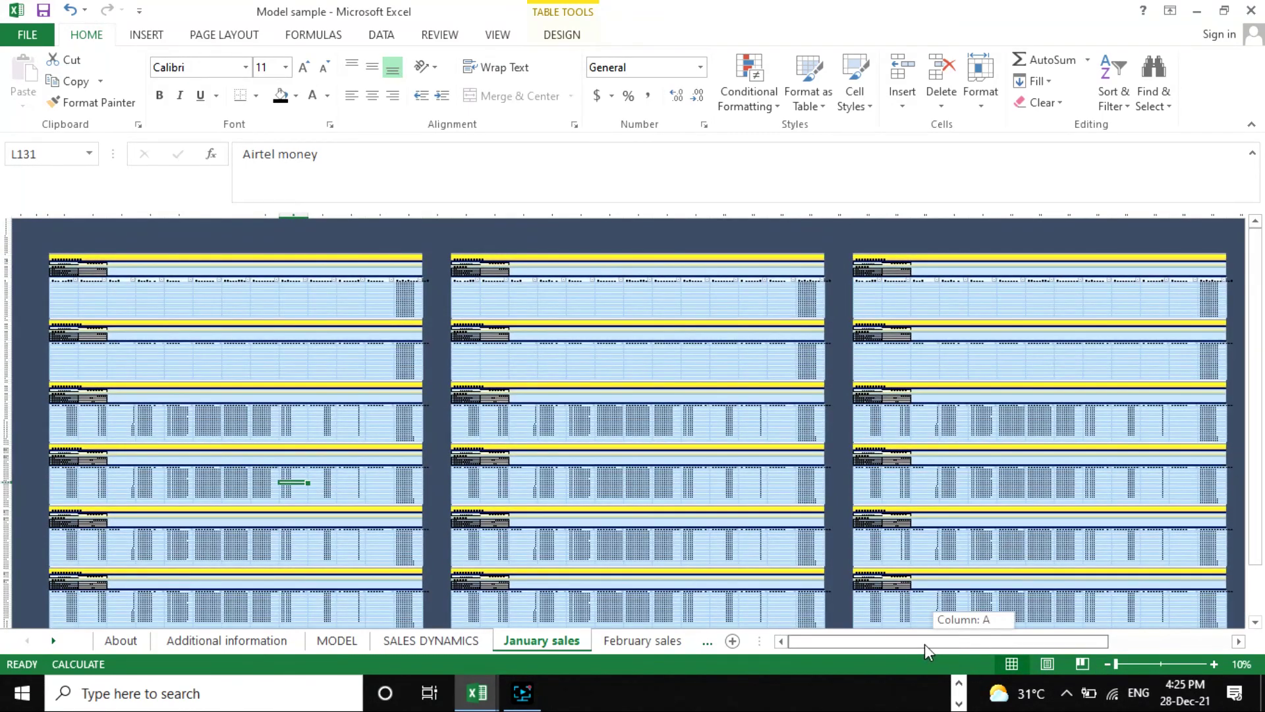
Return to the MODEL sheet and review the policy implementations section, summary statistics and performance charts.
left_click(666, 643)
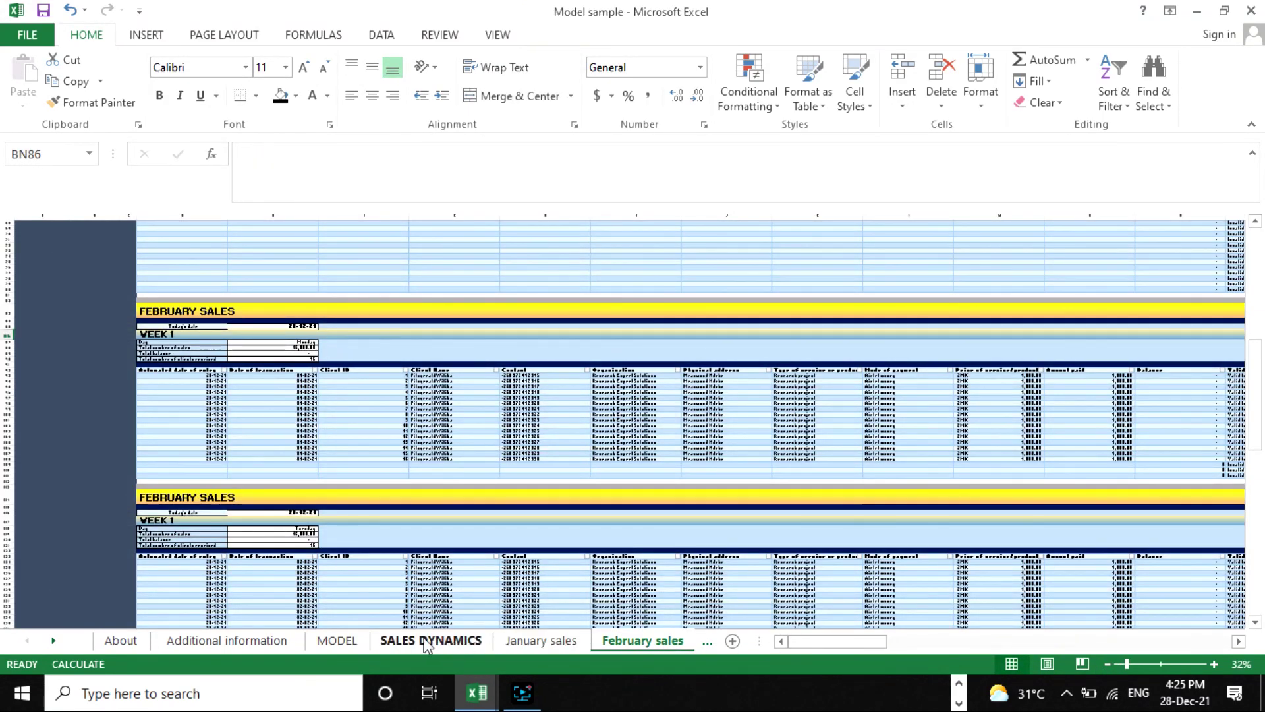
left_click(408, 642)
left_click(333, 642)
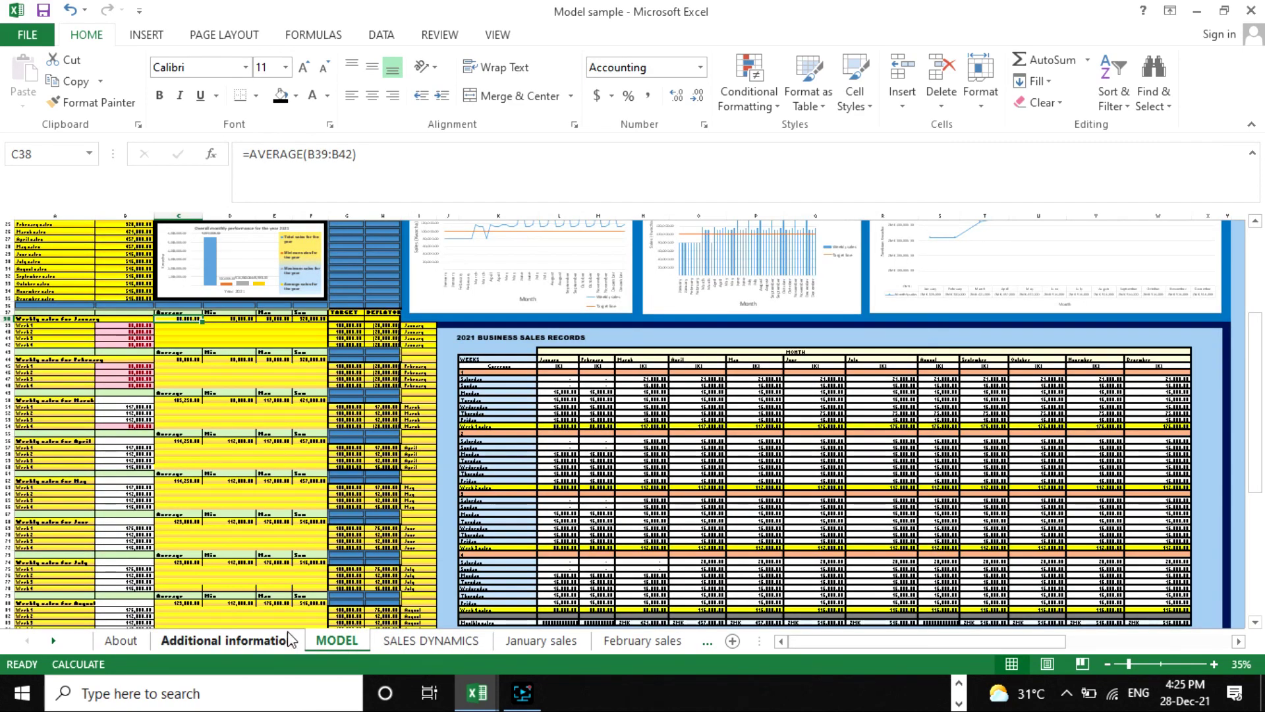
scroll(546, 449, "up", 8)
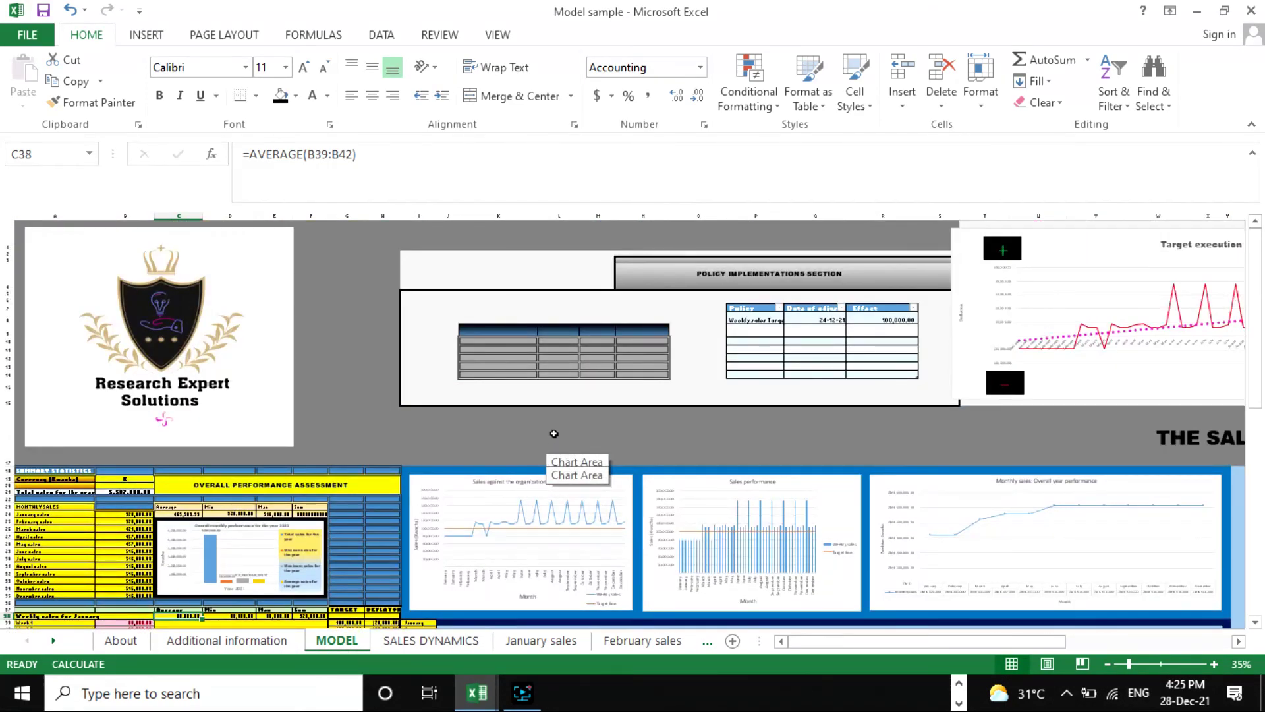
scroll(551, 438, "down", 3)
scroll(567, 438, "up", 3)
scroll(663, 388, "down", 6)
scroll(764, 395, "up", 6)
scroll(607, 367, "down", 3)
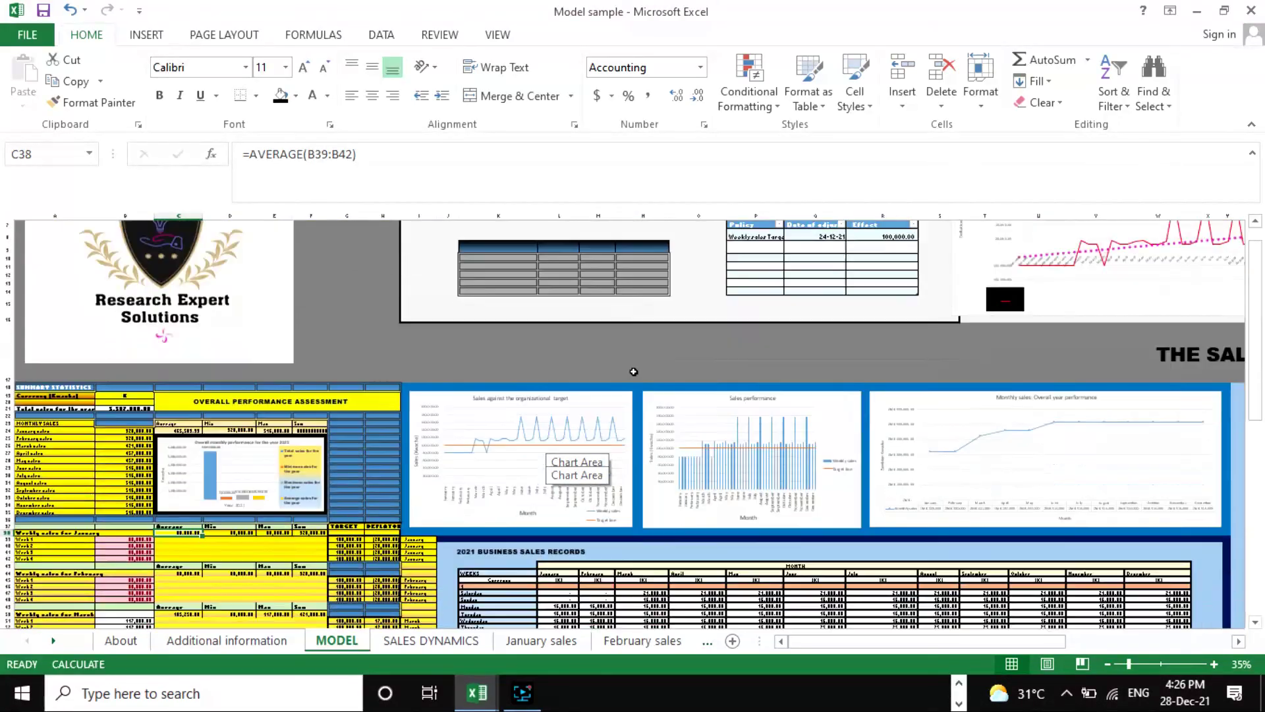
scroll(824, 382, "up", 3)
scroll(740, 461, "down", 3)
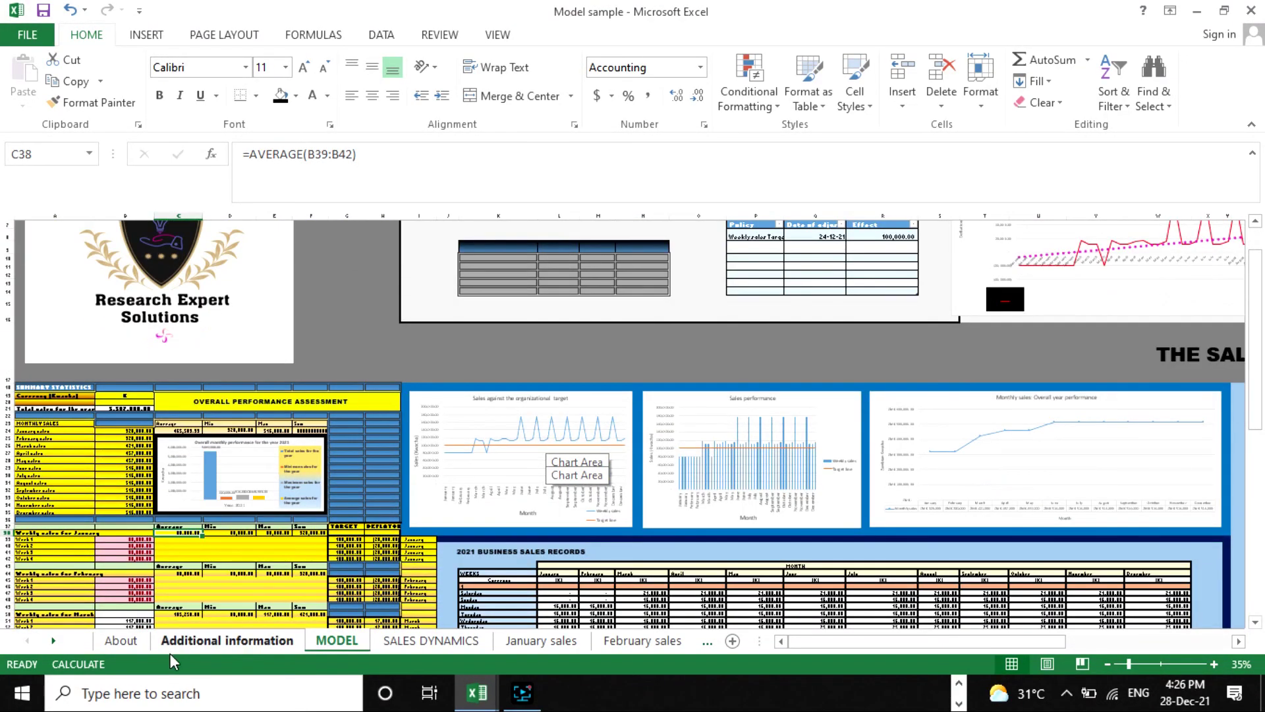
Reopen the About sheet and highlight the developer's contact numbers below the model description.
left_click(117, 642)
scroll(455, 436, "down", 10)
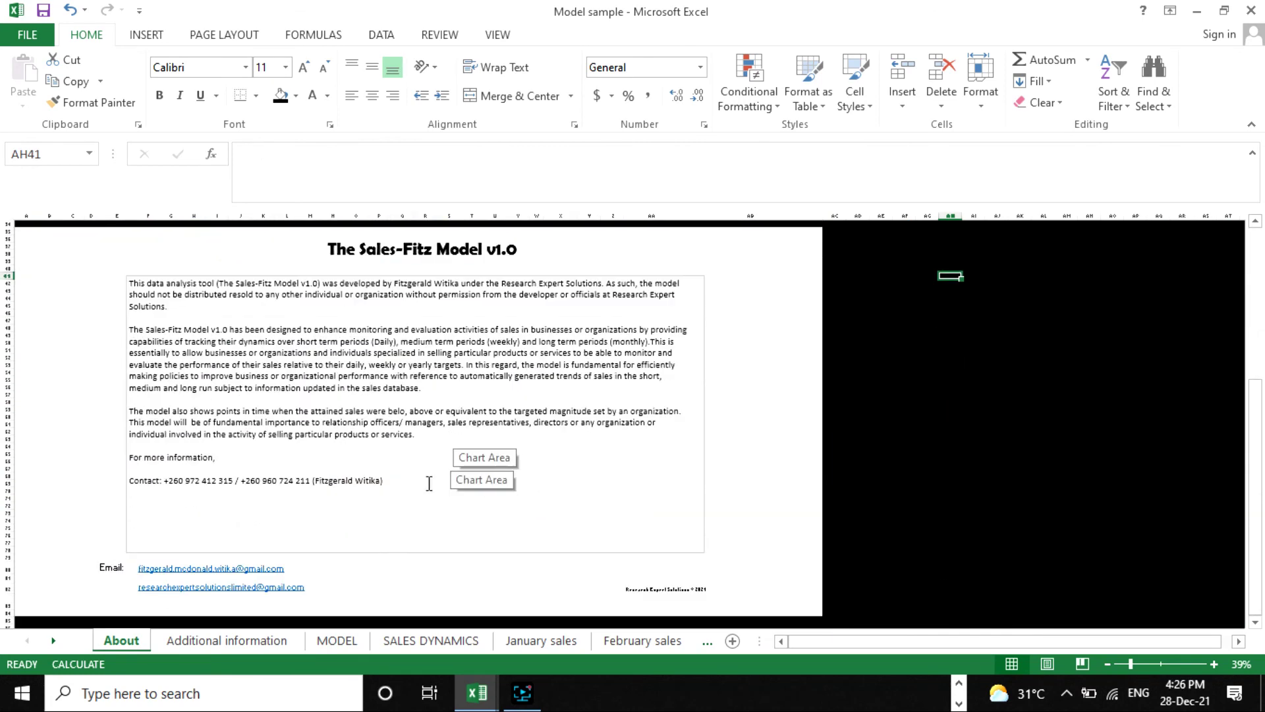
left_click_drag(163, 481, 235, 481)
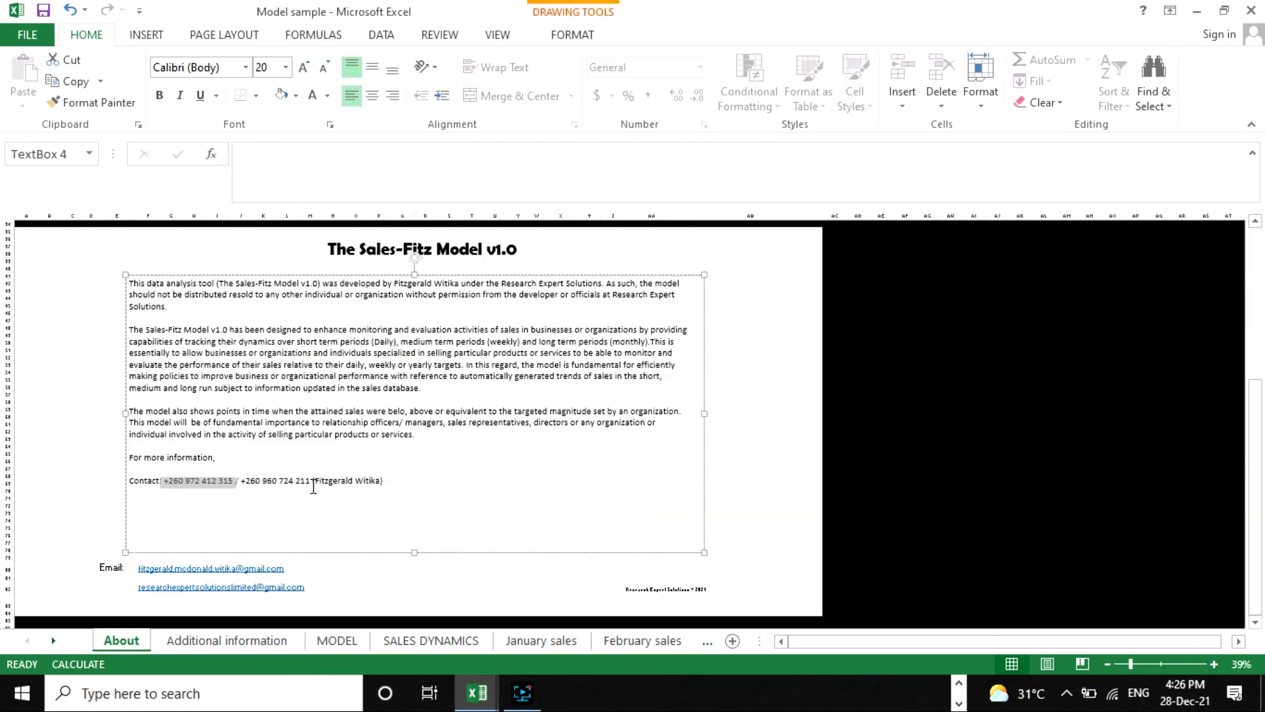
scroll(328, 491, "down", 4)
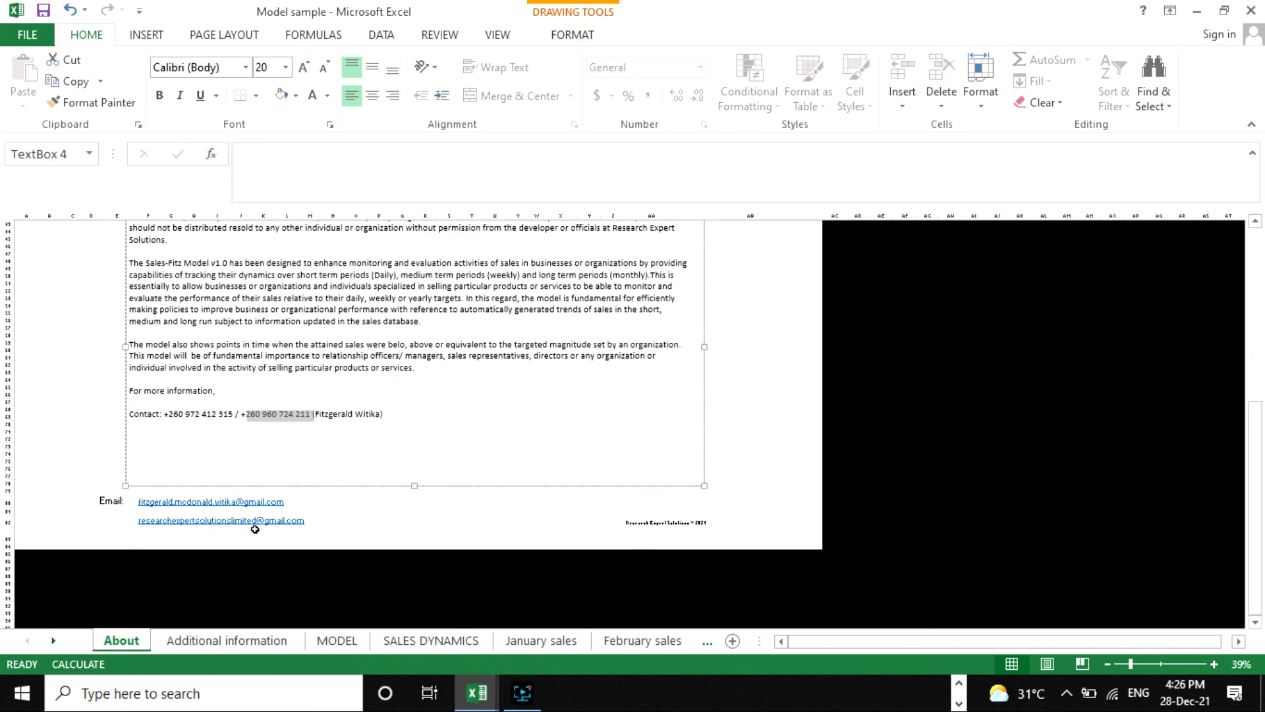
left_click(290, 537)
scroll(788, 398, "up", 15)
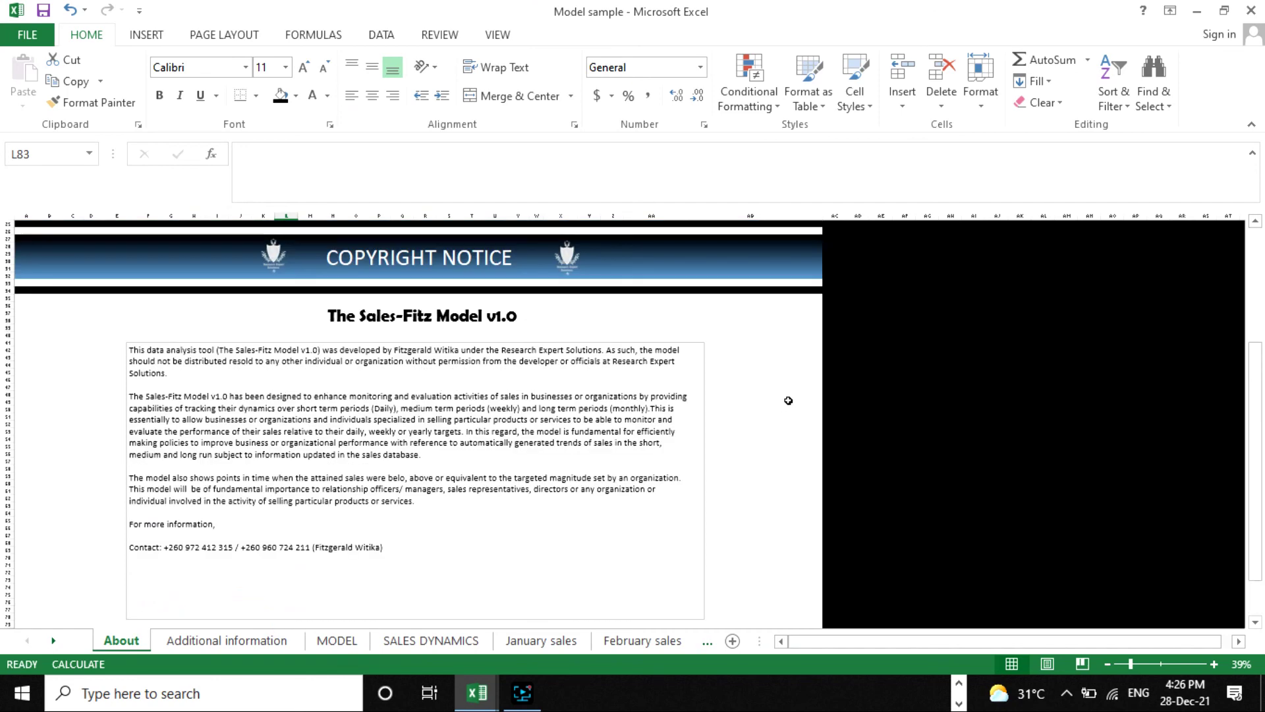
scroll(809, 464, "down", 5)
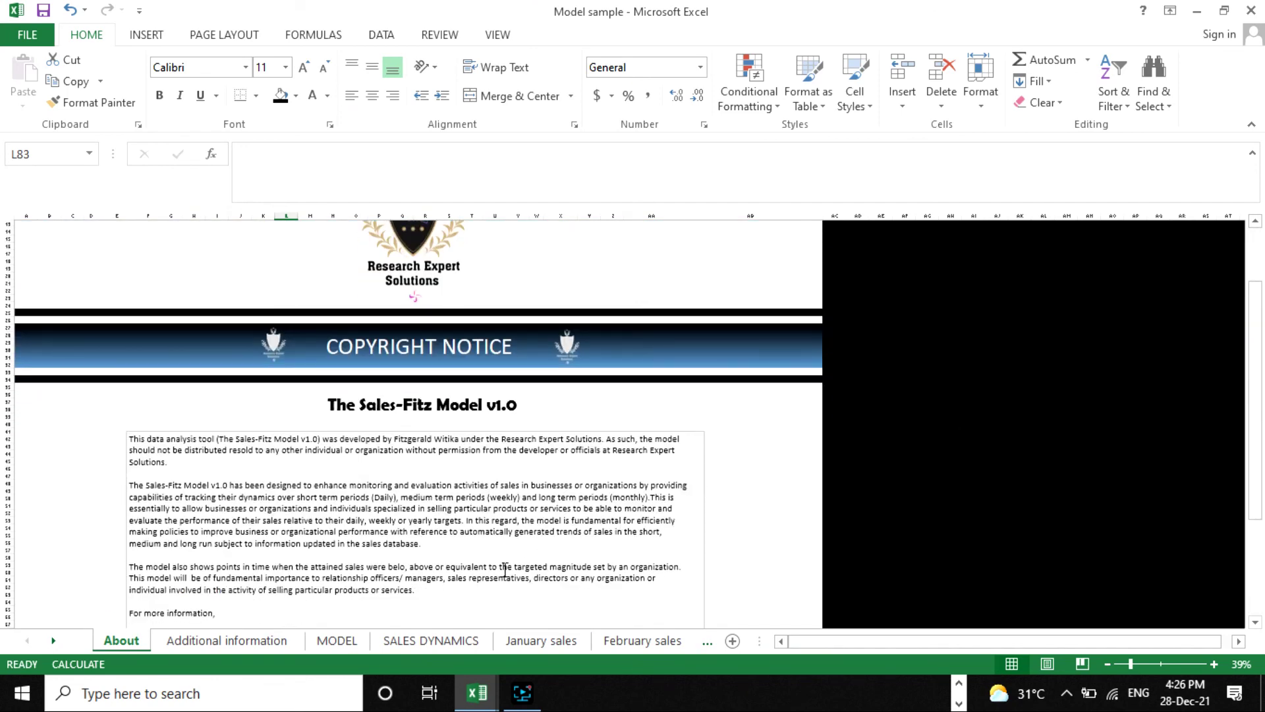
Open the Additional information sheet and view the contact details for model modifications and training programs.
left_click(227, 640)
scroll(429, 488, "down", 3)
scroll(623, 399, "up", 3)
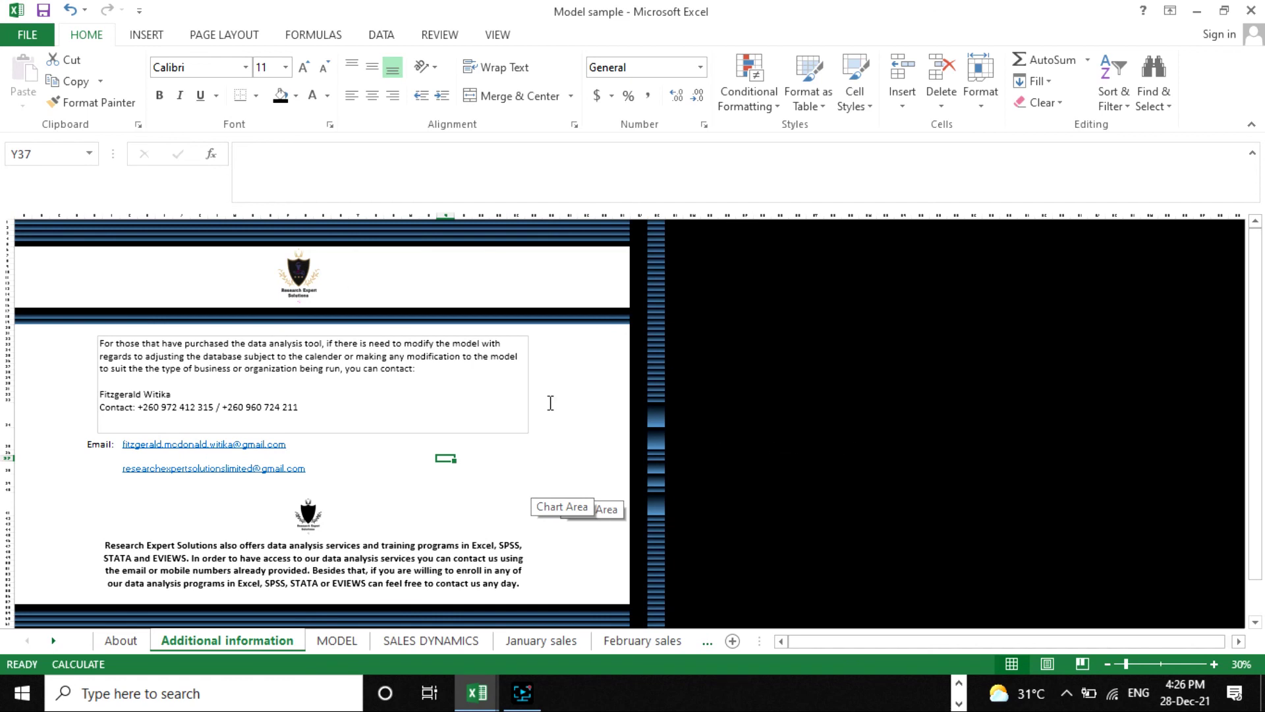